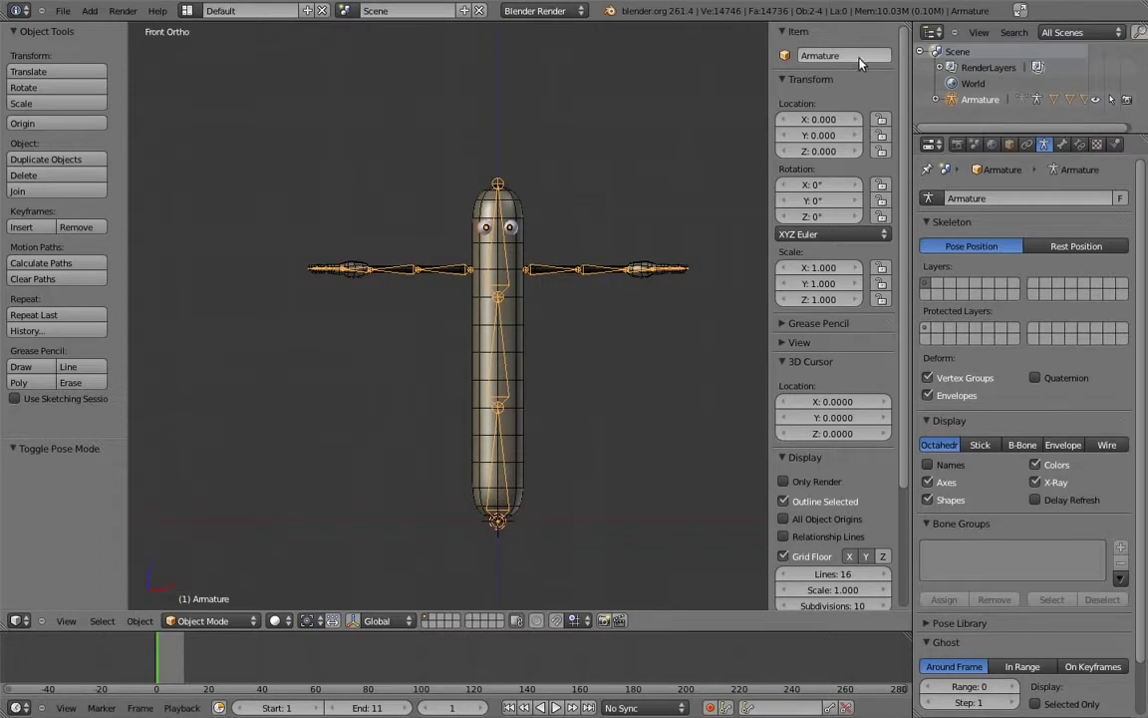
Step: Rename the armature object to rig and open it in Edit Mode
{"action": "type", "text": "rig"}
{"action": "key", "text": "Return"}
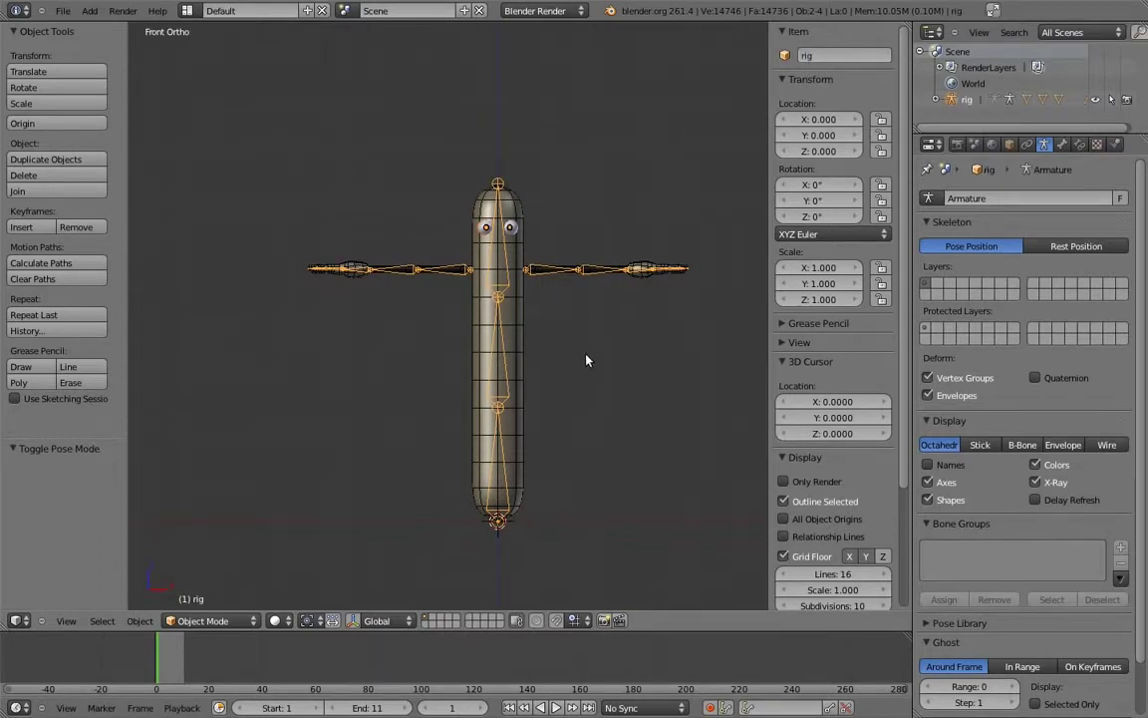
{"action": "key", "text": "Tab"}
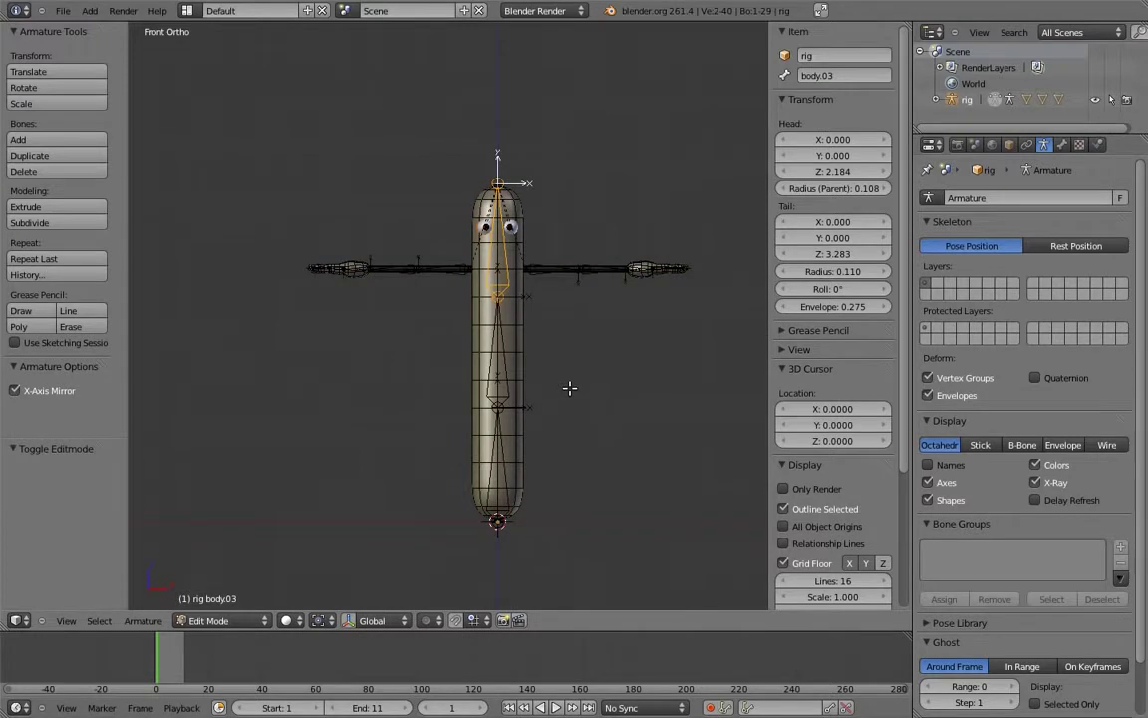
Step: Add a bone at the origin and lay its tail flat along the ground, ending at Y 2.000 and Z 0.000
{"action": "key", "text": "shift+a"}
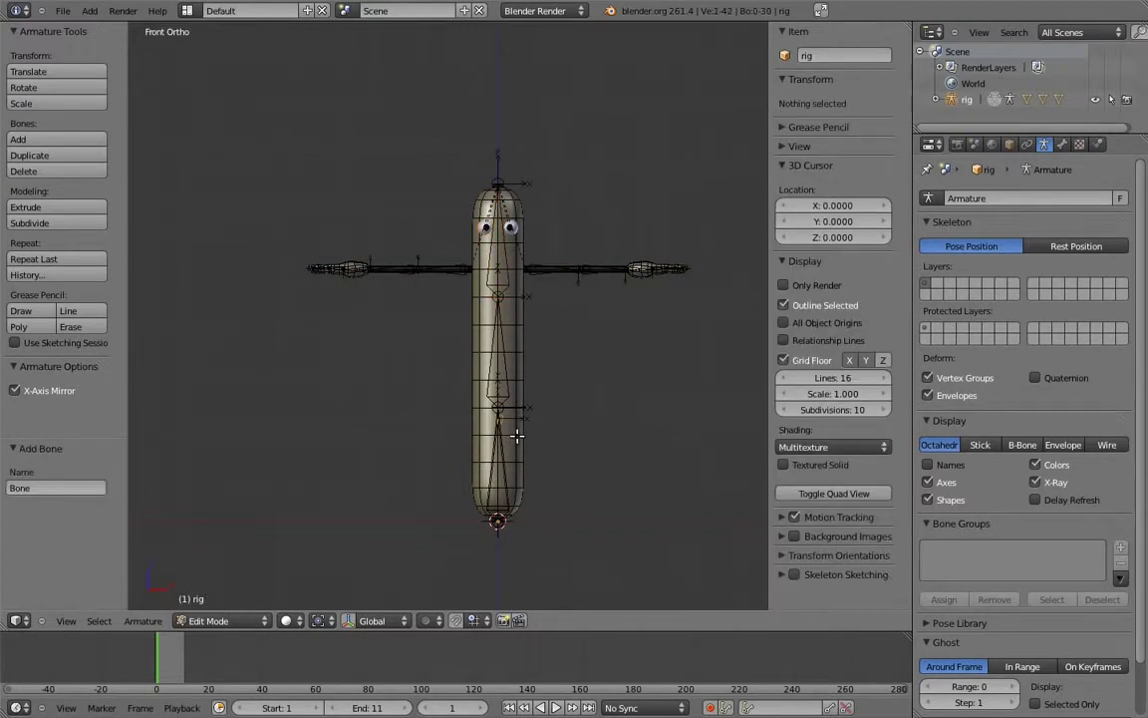
{"action": "key", "text": "KP_3"}
{"action": "middle_click_drag", "start_coordinate": [516, 436], "coordinate": [483, 344], "text": "shift"}
{"action": "right_click", "coordinate": [574, 407]}
{"action": "key", "text": "g"}
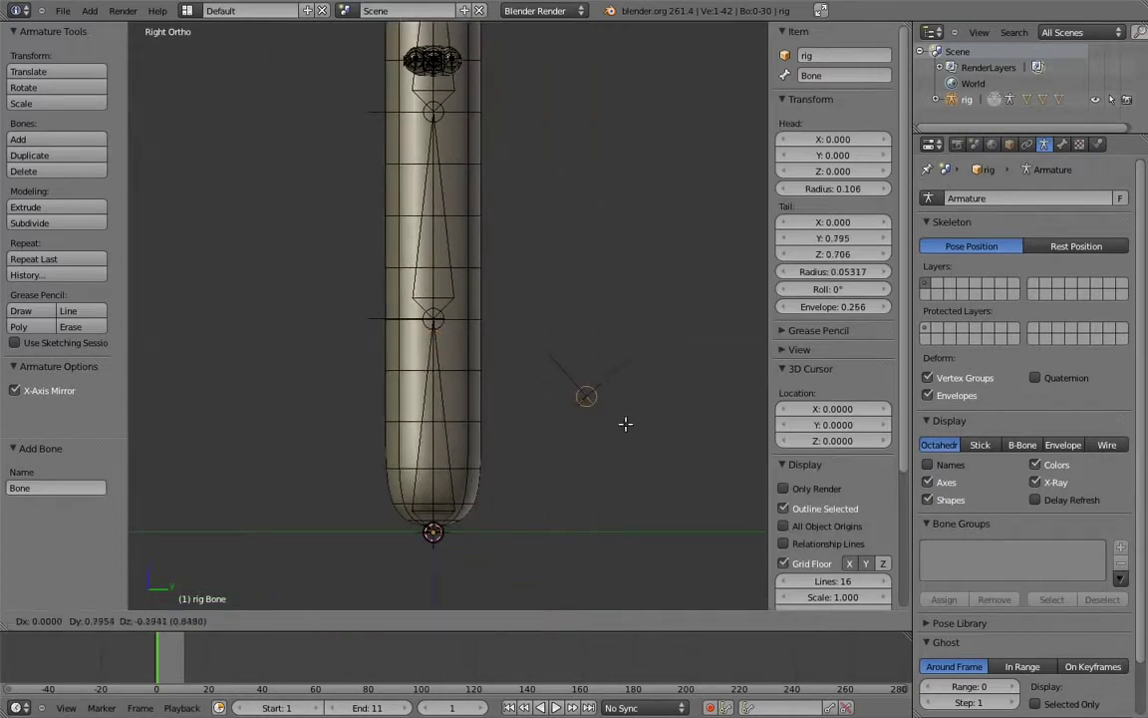
{"action": "left_click", "coordinate": [652, 544]}
{"action": "middle_click_drag", "start_coordinate": [654, 544], "coordinate": [520, 520], "text": "shift"}
{"action": "middle_click_drag", "start_coordinate": [538, 463], "coordinate": [556, 392], "text": "ctrl"}
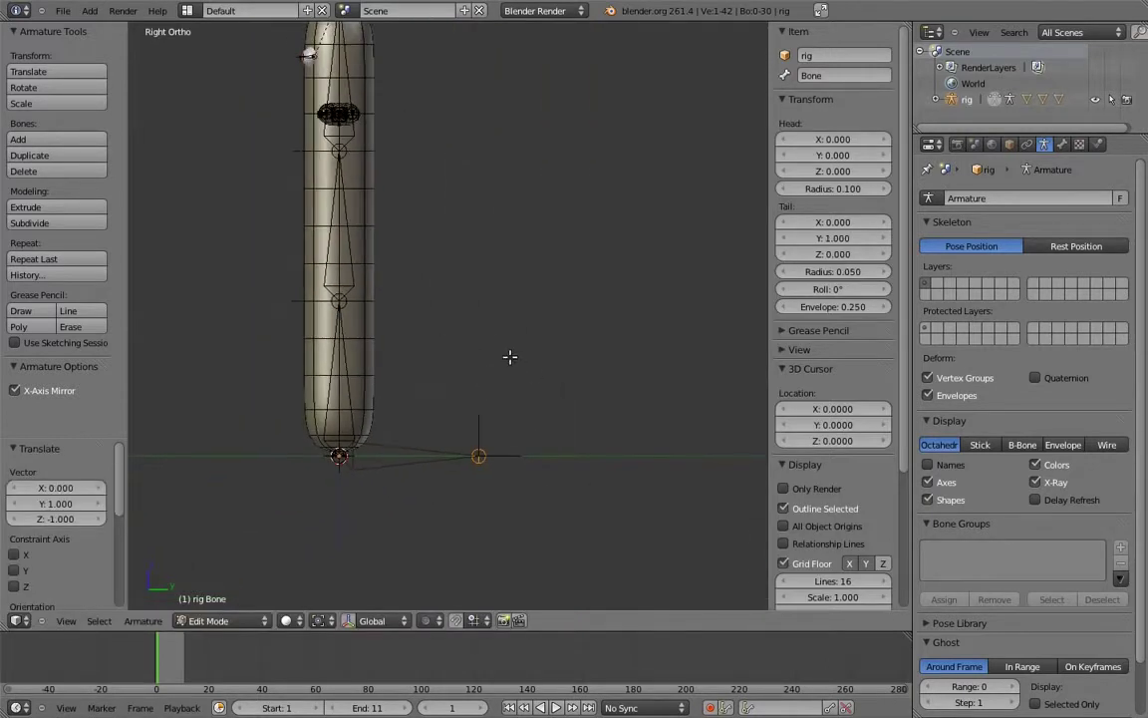
{"action": "key", "text": "g"}
{"action": "key", "text": "y"}
{"action": "left_click", "coordinate": [646, 363]}
{"action": "scroll", "coordinate": [628, 351], "scroll_direction": "down", "scroll_amount": 3}
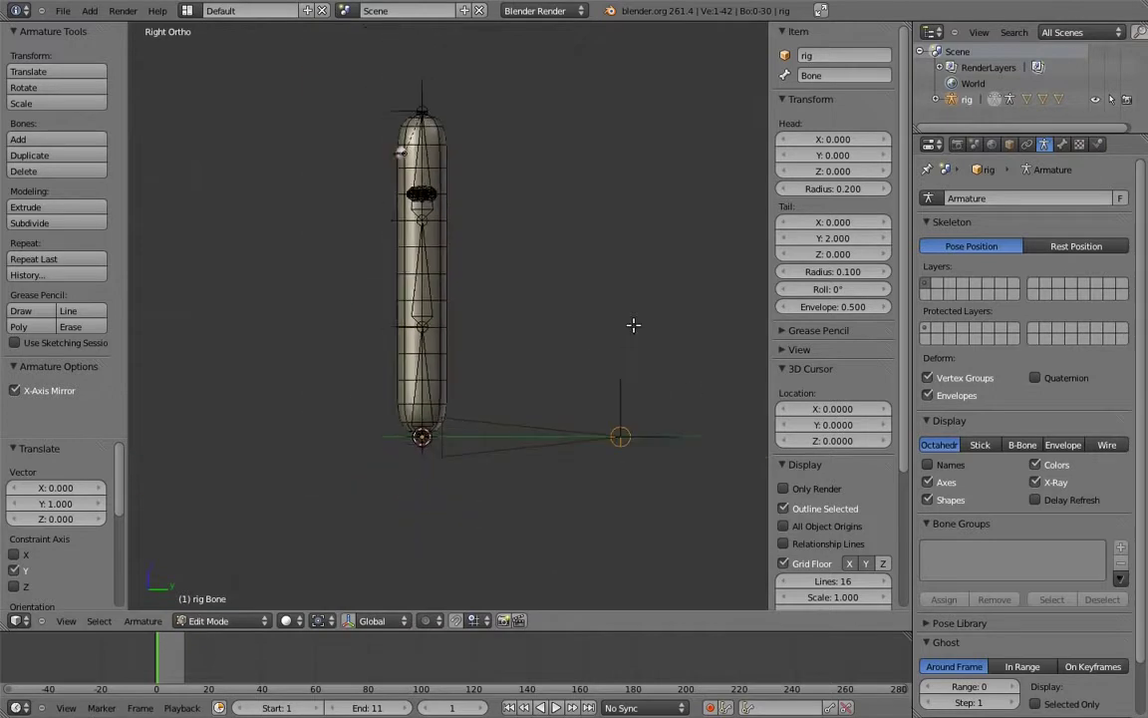
Step: Select the whole new horizontal bone and rename it root
{"action": "right_click", "coordinate": [543, 456]}
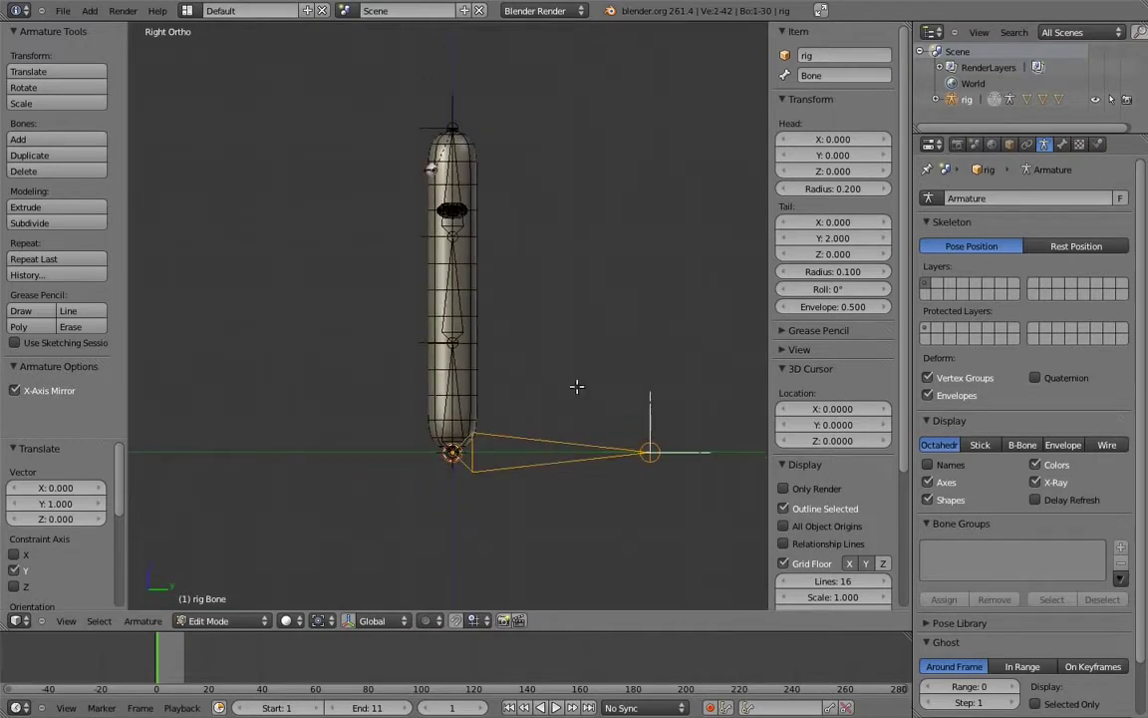
{"action": "left_click", "coordinate": [843, 74]}
{"action": "type", "text": "roo"}
{"action": "key", "text": "Return"}
Step: Parent the lowest body bone to the root bone with Keep Offset
{"action": "right_click", "coordinate": [447, 393]}
{"action": "right_click", "coordinate": [515, 435], "text": "shift"}
{"action": "key", "text": "ctrl+p"}
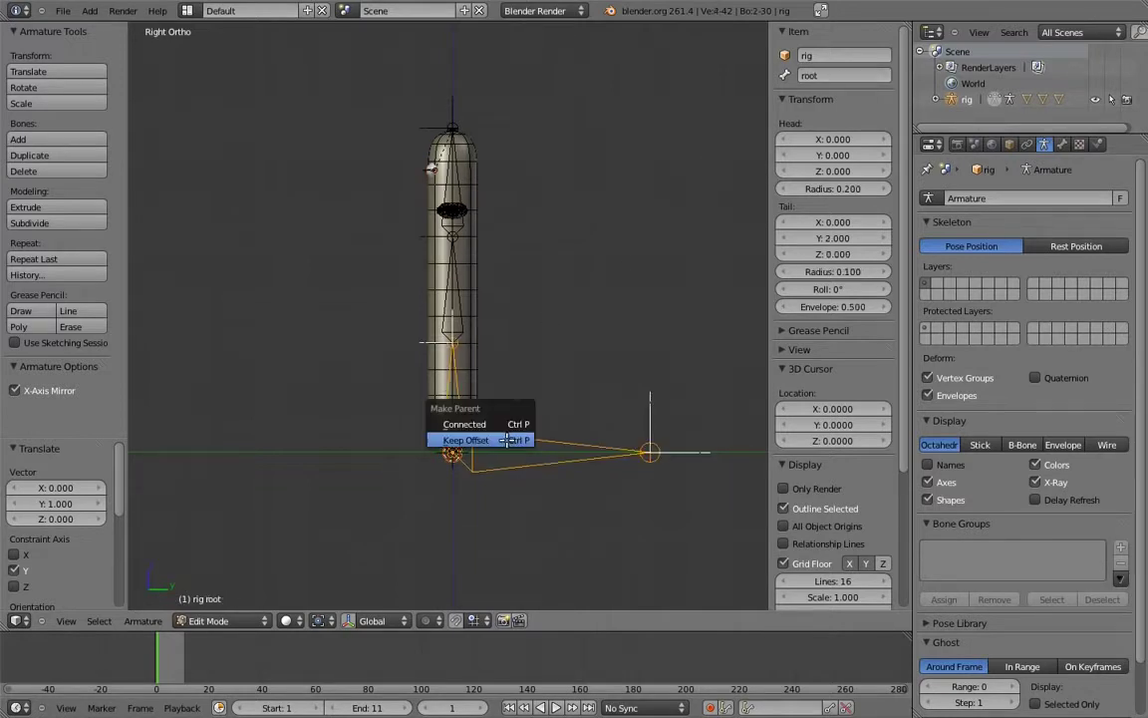
{"action": "left_click", "coordinate": [507, 442]}
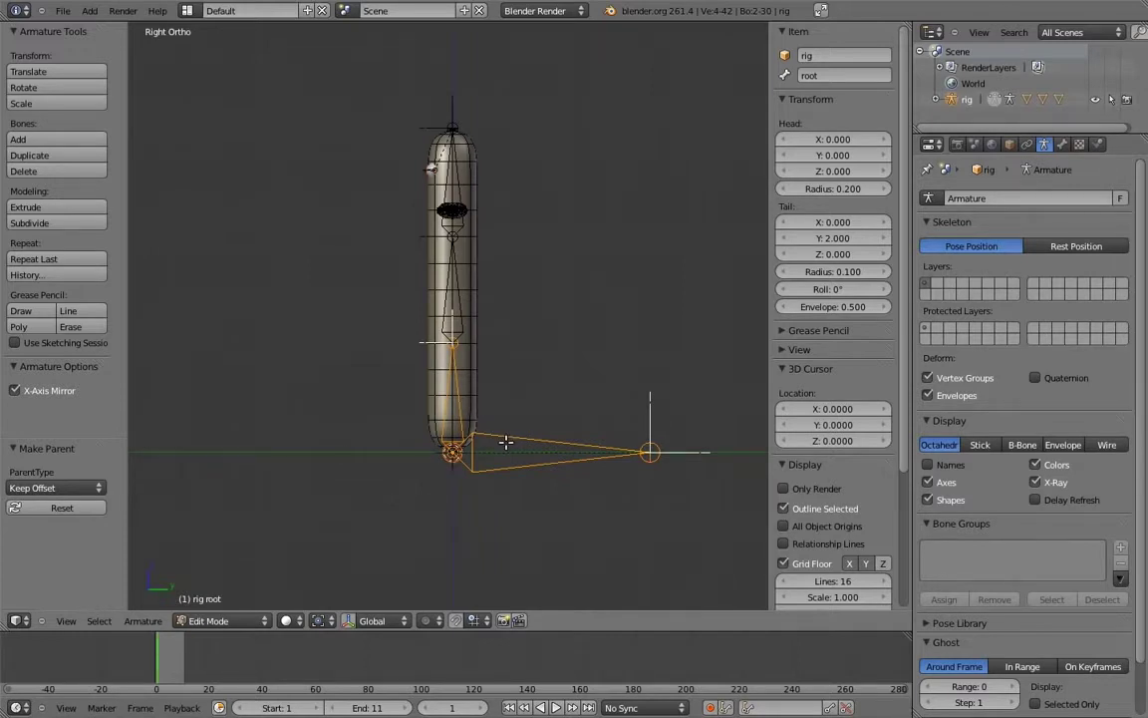
Step: Try moving and rotating the root bone in Pose Mode to test the body's parenting
{"action": "key", "text": "Tab"}
{"action": "key", "text": "ctrl+Tab"}
{"action": "key", "text": "g"}
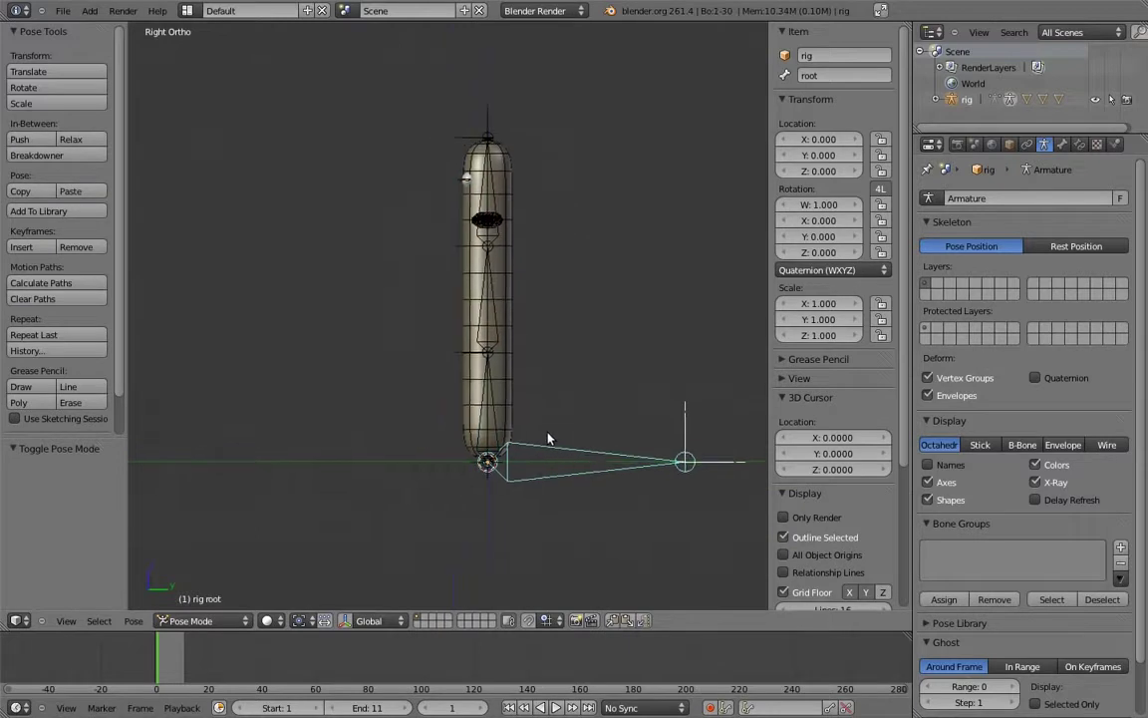
{"action": "right_click", "coordinate": [541, 387]}
{"action": "key", "text": "KP_1"}
{"action": "key", "text": "r"}
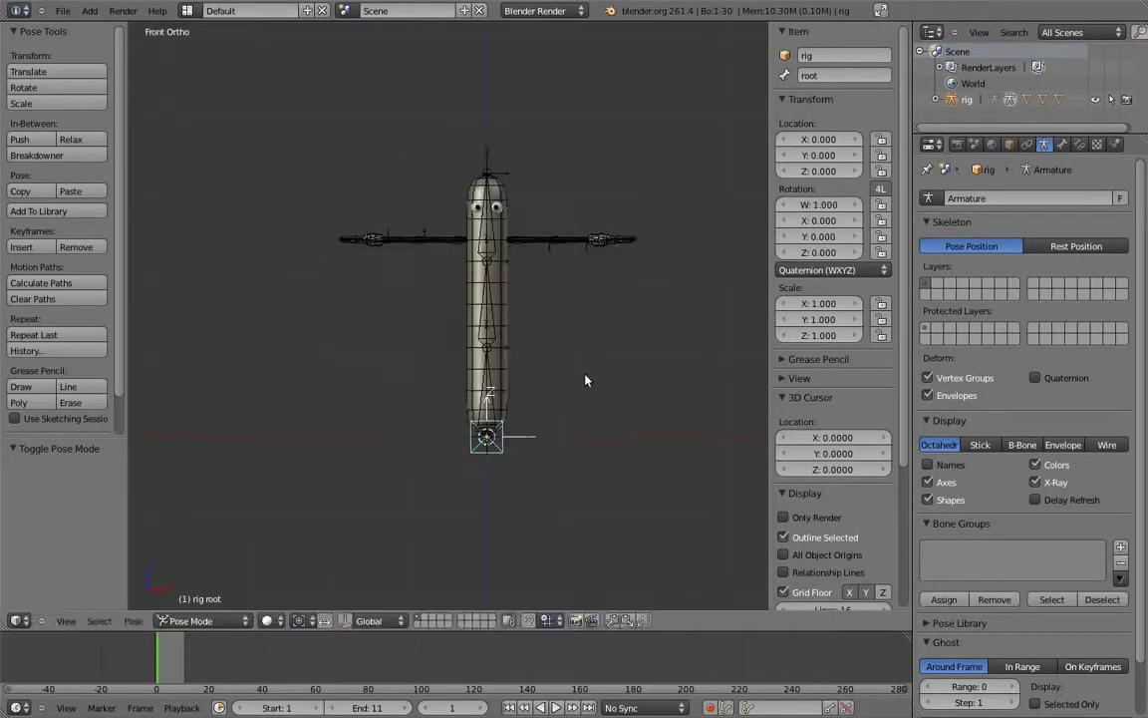
{"action": "right_click", "coordinate": [559, 365]}
Step: Select the upper_arm.L bone and show its bone properties to examine its parent and inheritance settings
{"action": "right_click", "coordinate": [530, 244]}
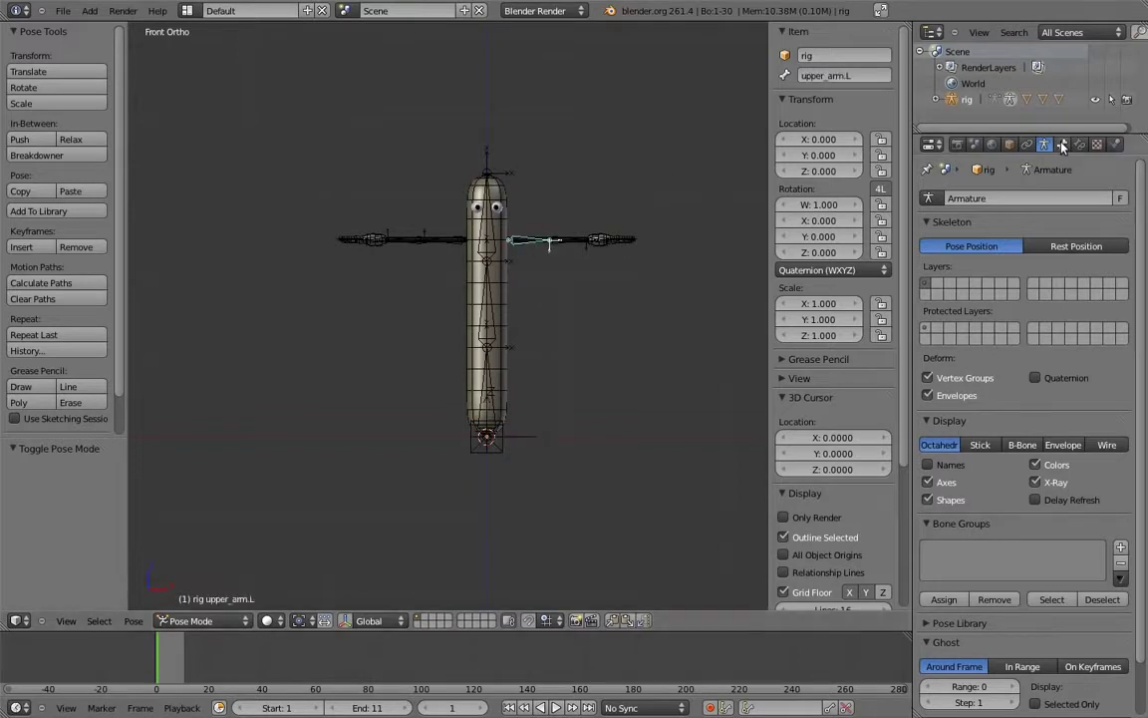
{"action": "left_click", "coordinate": [1062, 146]}
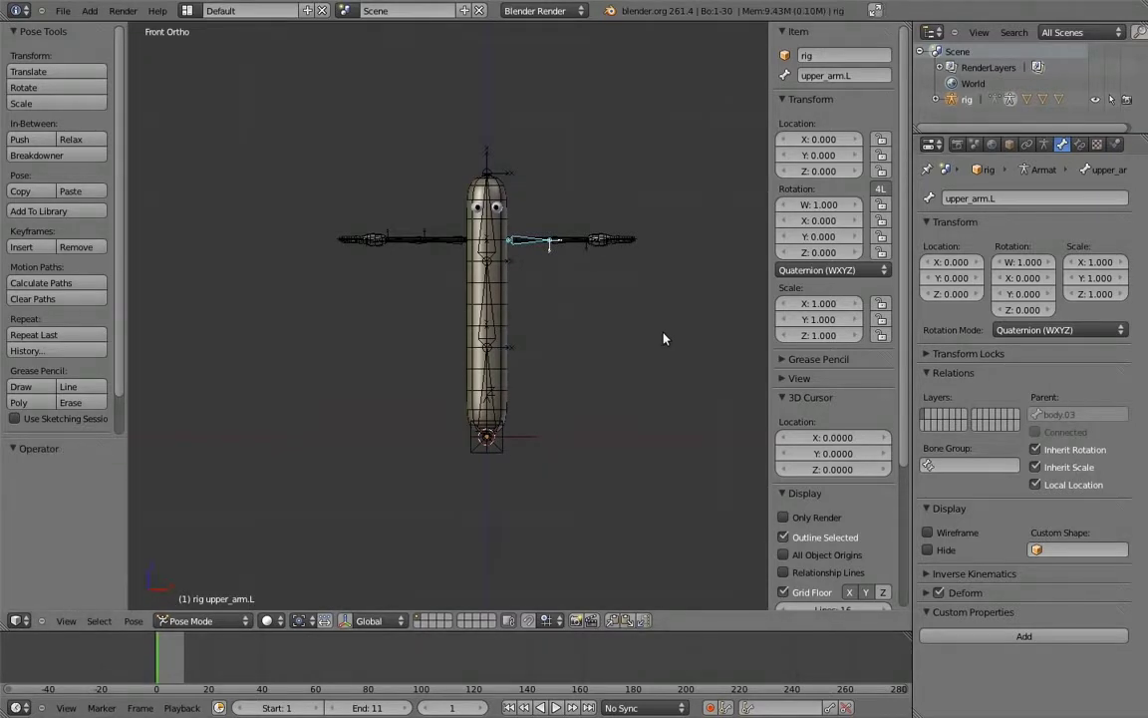
Step: In Edit Mode, duplicate the uppermost body bone and offset the copy 2 units along X
{"action": "key", "text": "Tab"}
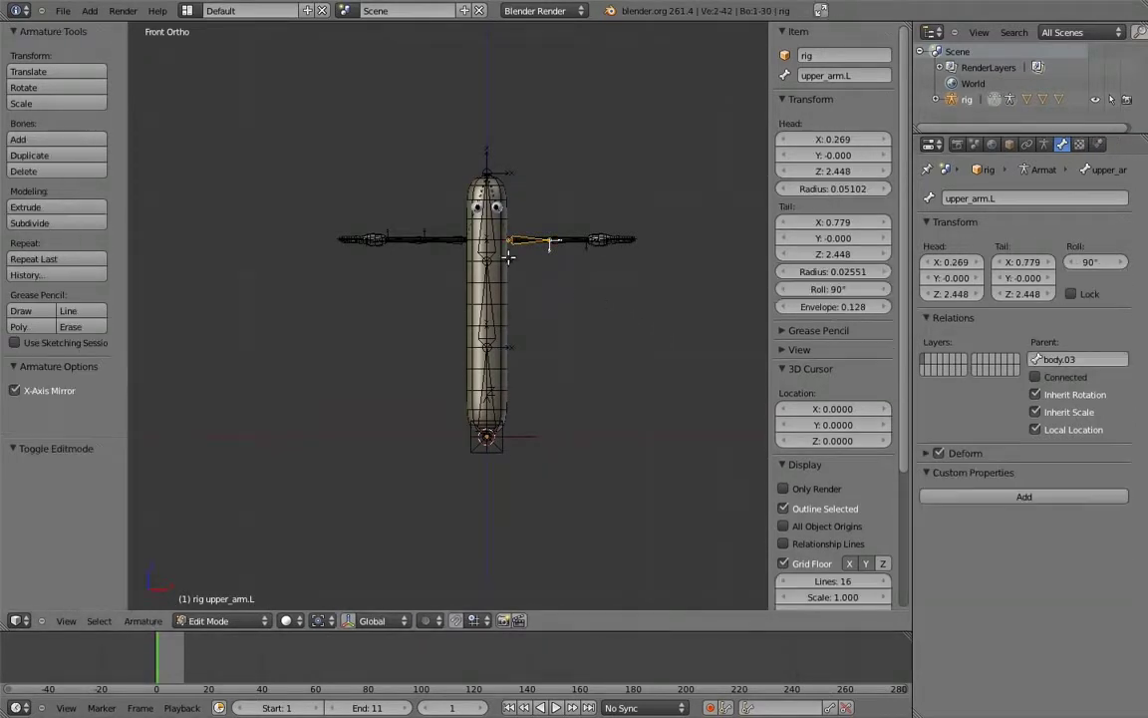
{"action": "right_click", "coordinate": [503, 267]}
{"action": "key", "text": "shift+d"}
{"action": "type", "text": "xis"}
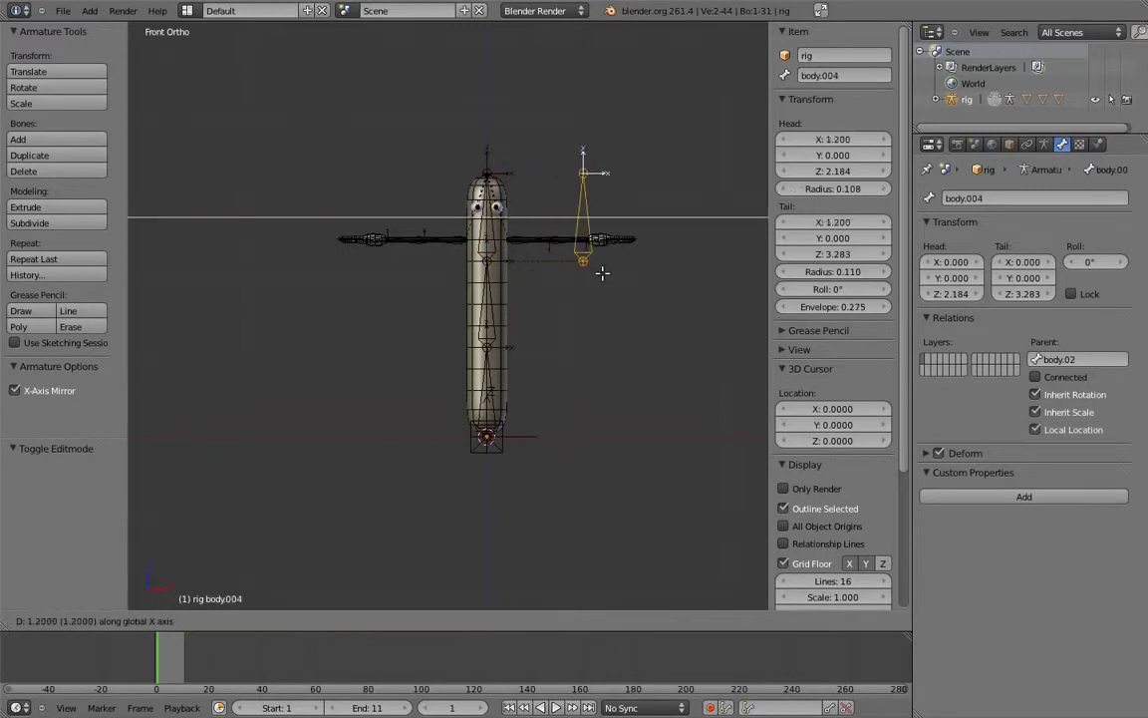
{"action": "type", "text": "2"}
{"action": "key", "text": "Return"}
Step: Duplicate the lowest body bone, body.01, and offset the copy 2 units along X
{"action": "right_click", "coordinate": [508, 397]}
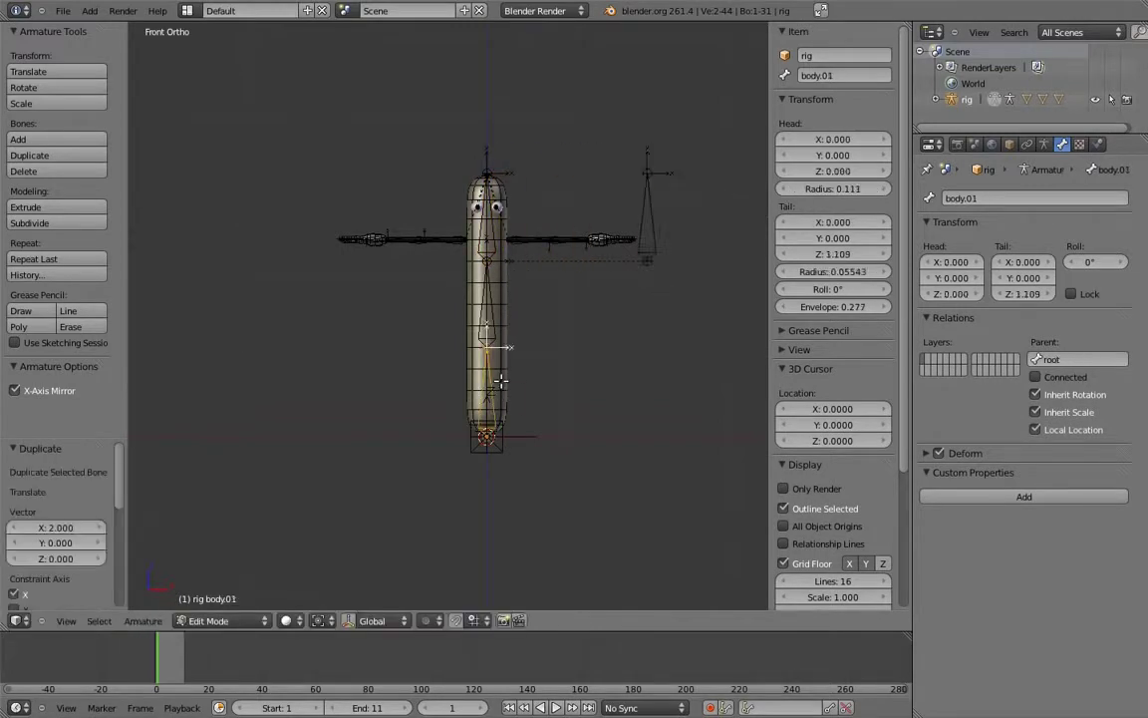
{"action": "key", "text": "shift+d"}
{"action": "type", "text": "x2"}
{"action": "left_click", "coordinate": [678, 378], "text": "ctrl"}
Step: Lengthen the duplicated bones by raising their tails along Z, the lower one by 0.5 and the upper one by 0.3
{"action": "right_click", "coordinate": [650, 343]}
{"action": "key", "text": "g"}
{"action": "key", "text": "z"}
{"action": "left_click", "coordinate": [687, 305], "text": "ctrl"}
{"action": "right_click", "coordinate": [664, 182]}
{"action": "key", "text": "g"}
{"action": "key", "text": "z"}
{"action": "left_click", "coordinate": [687, 180], "text": "ctrl"}
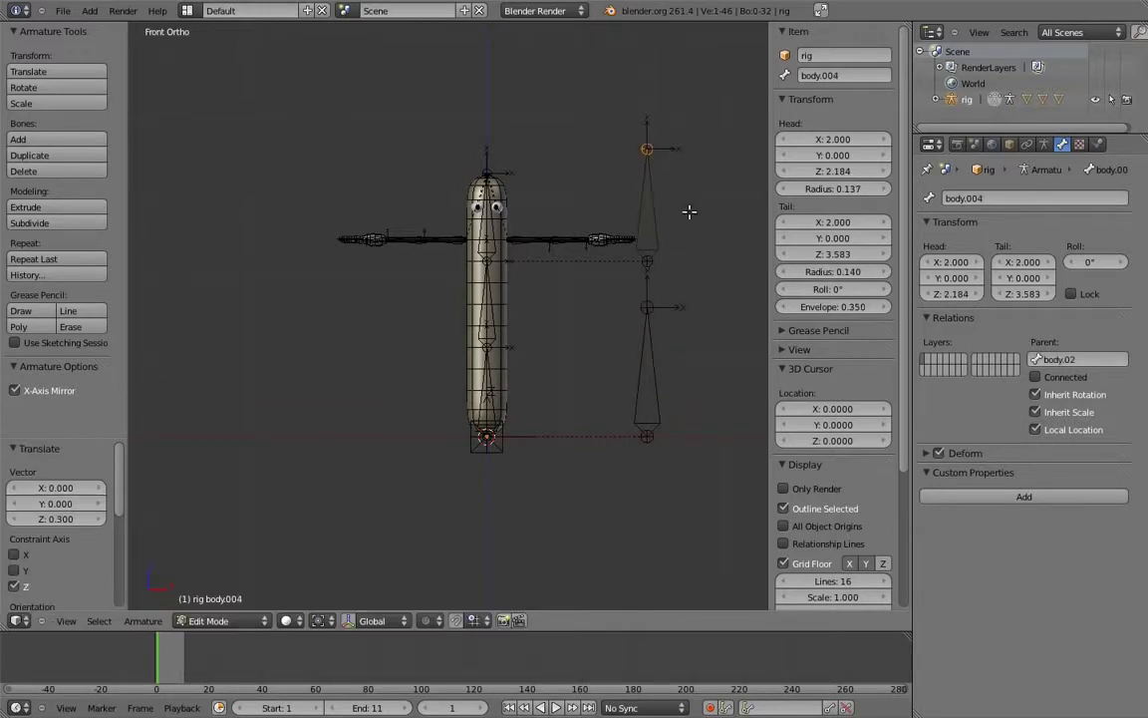
Step: Parent both duplicated bones to the root bone with Keep Offset
{"action": "right_click", "coordinate": [658, 226]}
{"action": "right_click", "coordinate": [649, 360], "text": "shift"}
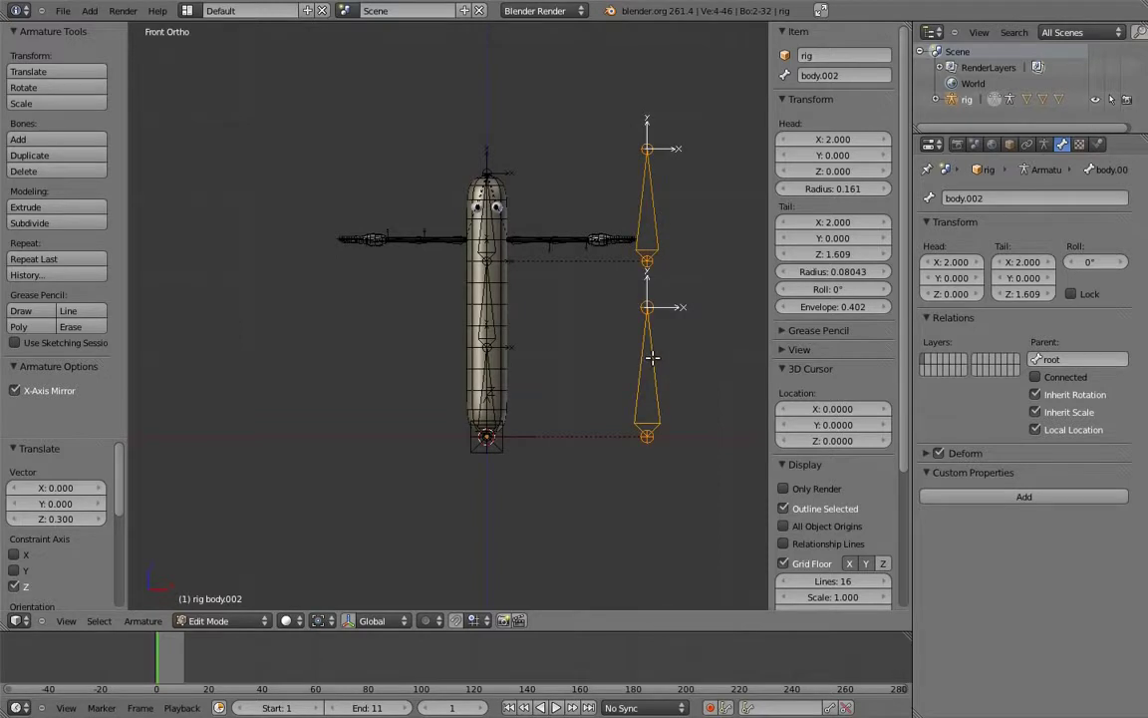
{"action": "middle_click_drag", "start_coordinate": [582, 219], "coordinate": [563, 323]}
{"action": "right_click", "coordinate": [567, 398], "text": "shift"}
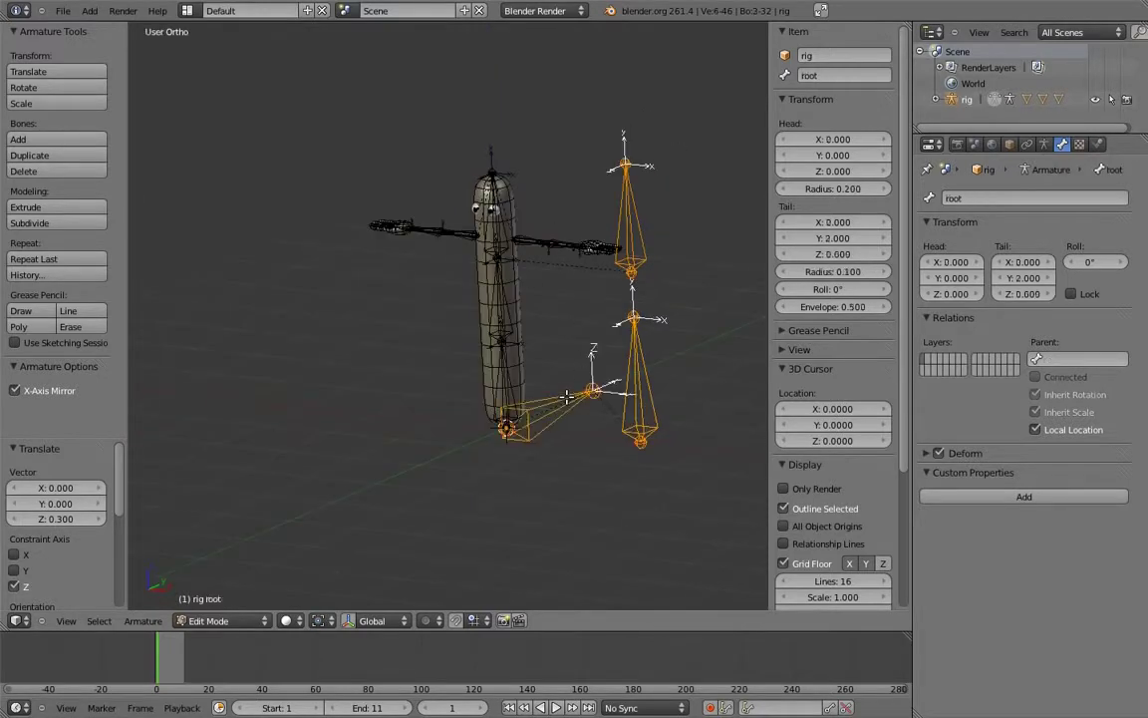
{"action": "key", "text": "ctrl+p"}
{"action": "left_click", "coordinate": [567, 398]}
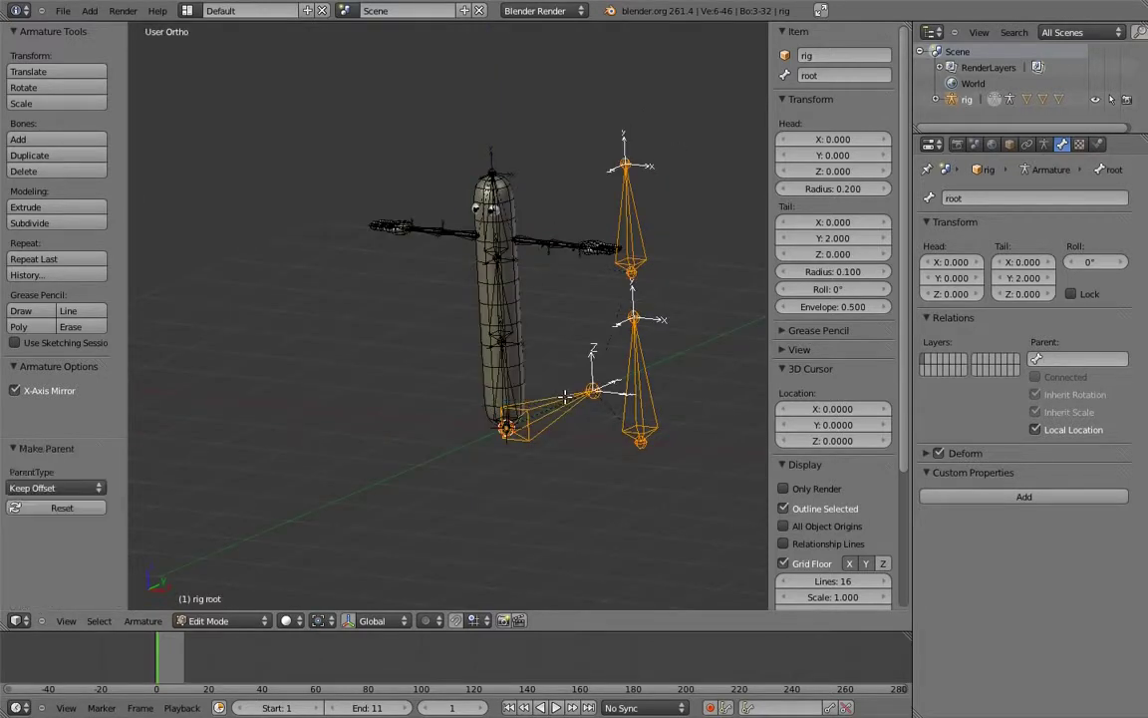
Step: Rename the upper duplicated bone to body_top
{"action": "key", "text": "KP_1"}
{"action": "right_click", "coordinate": [663, 189]}
{"action": "left_click", "coordinate": [851, 76]}
{"action": "type", "text": "body_top"}
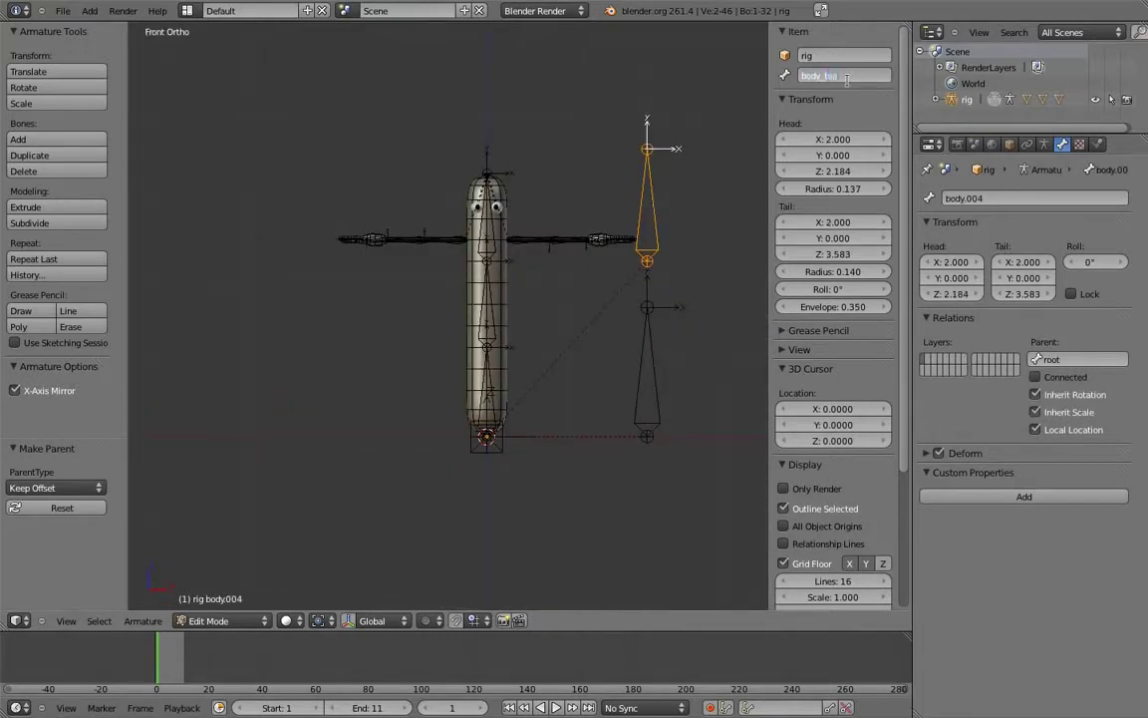
{"action": "key", "text": "Return"}
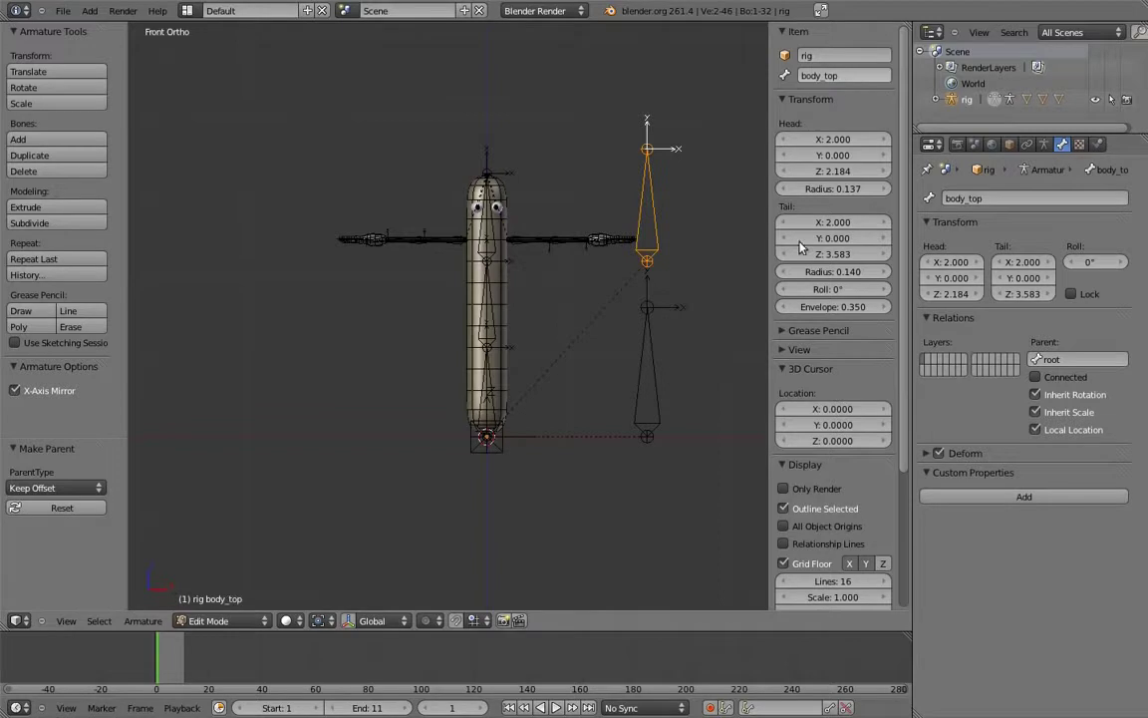
Step: Rename the lower duplicated bone to body_bottom
{"action": "right_click", "coordinate": [648, 376]}
{"action": "left_click", "coordinate": [837, 75]}
{"action": "type", "text": "body_bottom"}
{"action": "key", "text": "Return"}
Step: In Pose Mode, add a Copy Transforms constraint to body.01 with body_bottom as its target
{"action": "key", "text": "ctrl+Tab"}
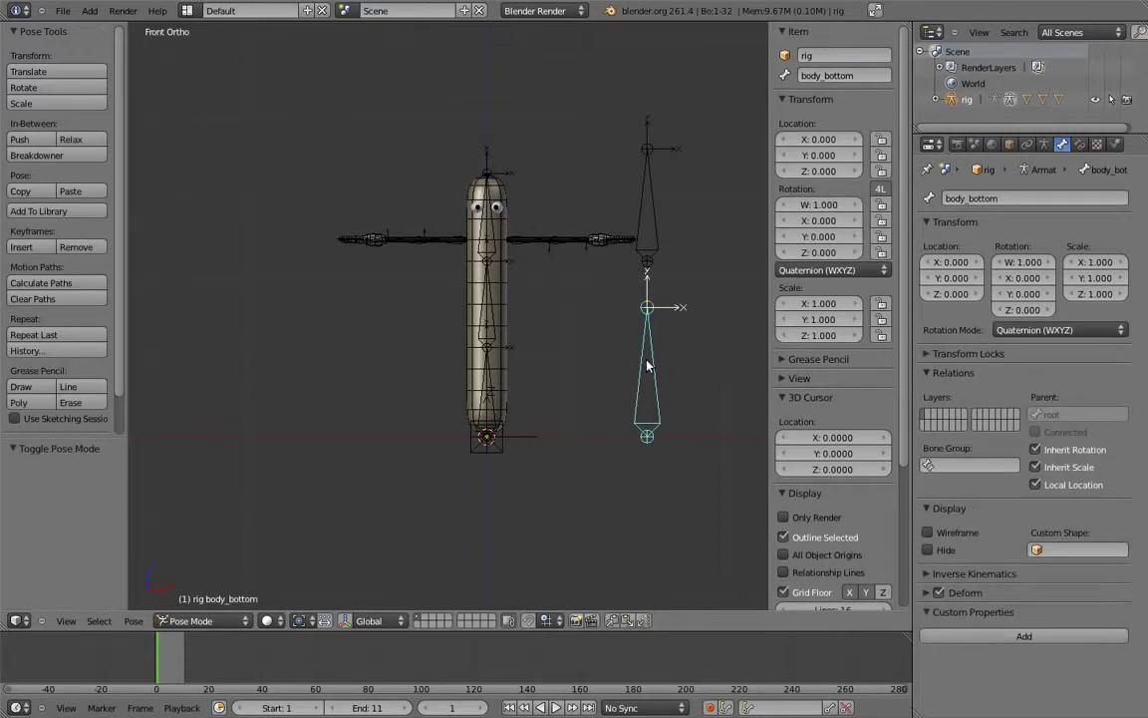
{"action": "right_click", "coordinate": [494, 383], "text": "shift"}
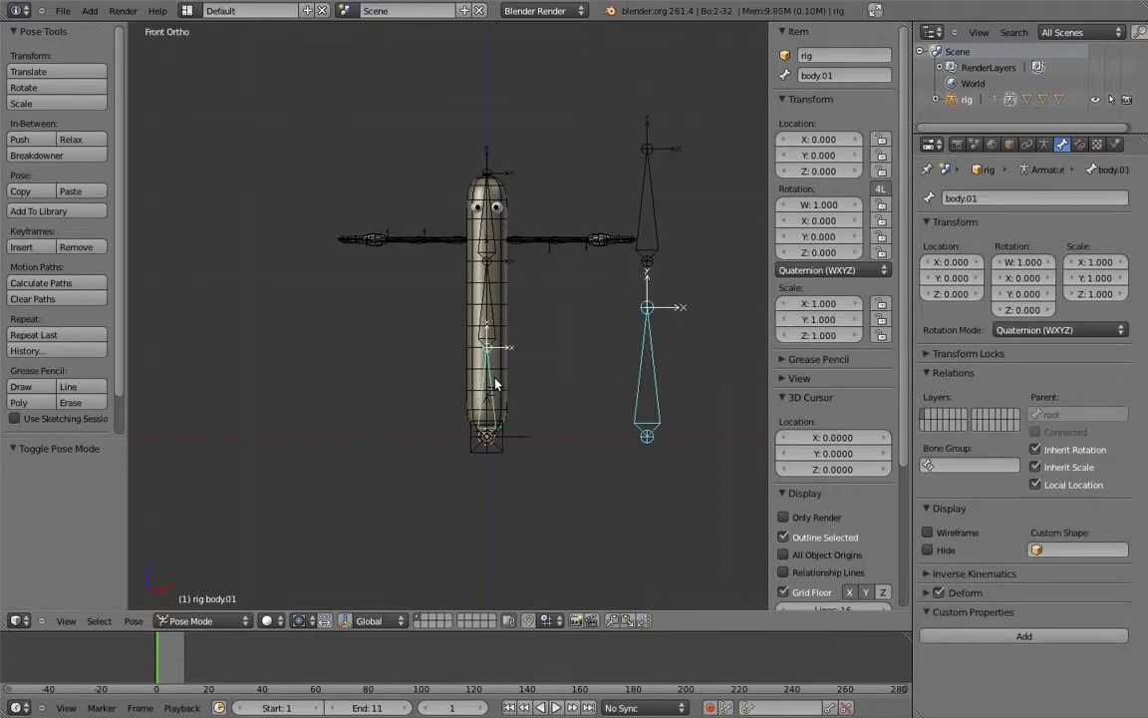
{"action": "key", "text": "ctrl+shift+c"}
{"action": "left_click", "coordinate": [486, 387]}
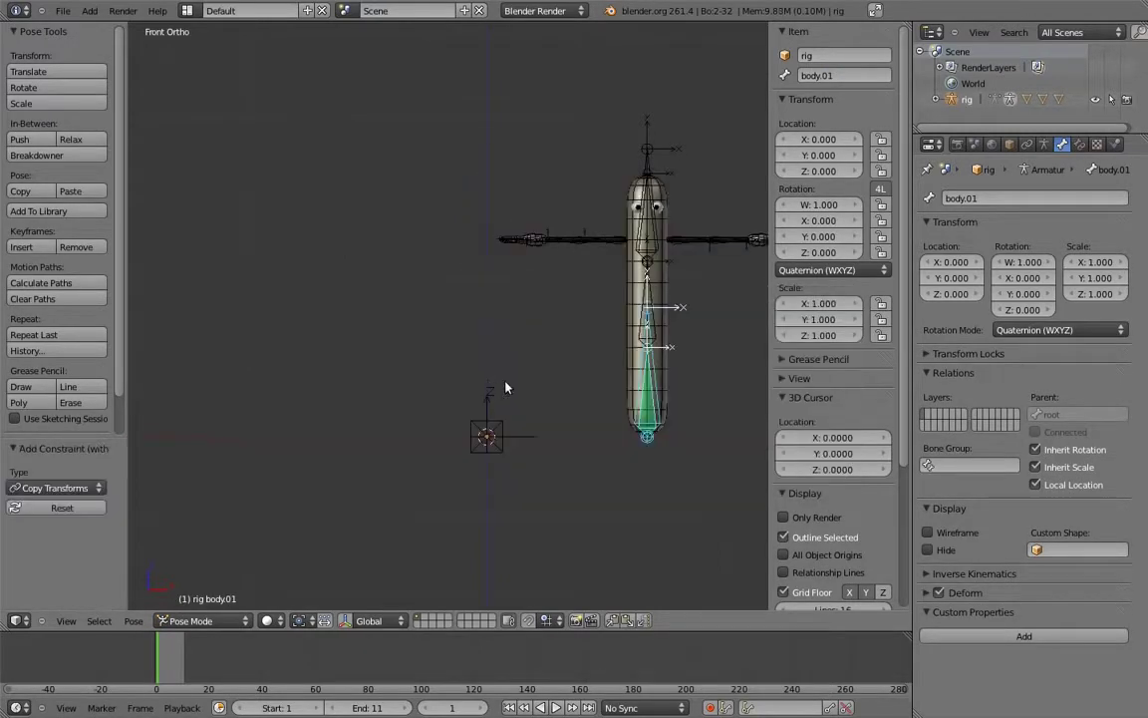
Step: Add a Copy Transforms constraint to the middle bone body.02 targeting body_bottom
{"action": "scroll", "coordinate": [602, 398], "scroll_direction": "up", "scroll_amount": 2}
{"action": "middle_click_drag", "start_coordinate": [602, 398], "coordinate": [456, 432], "text": "shift"}
{"action": "right_click", "coordinate": [560, 469]}
{"action": "right_click", "coordinate": [561, 395], "text": "shift"}
{"action": "key", "text": "ctrl+shift+c"}
{"action": "left_click", "coordinate": [503, 390]}
Step: Add a second Copy Transforms constraint to body.02, targeting body_top
{"action": "middle_click_drag", "start_coordinate": [545, 82], "coordinate": [519, 197], "text": "shift"}
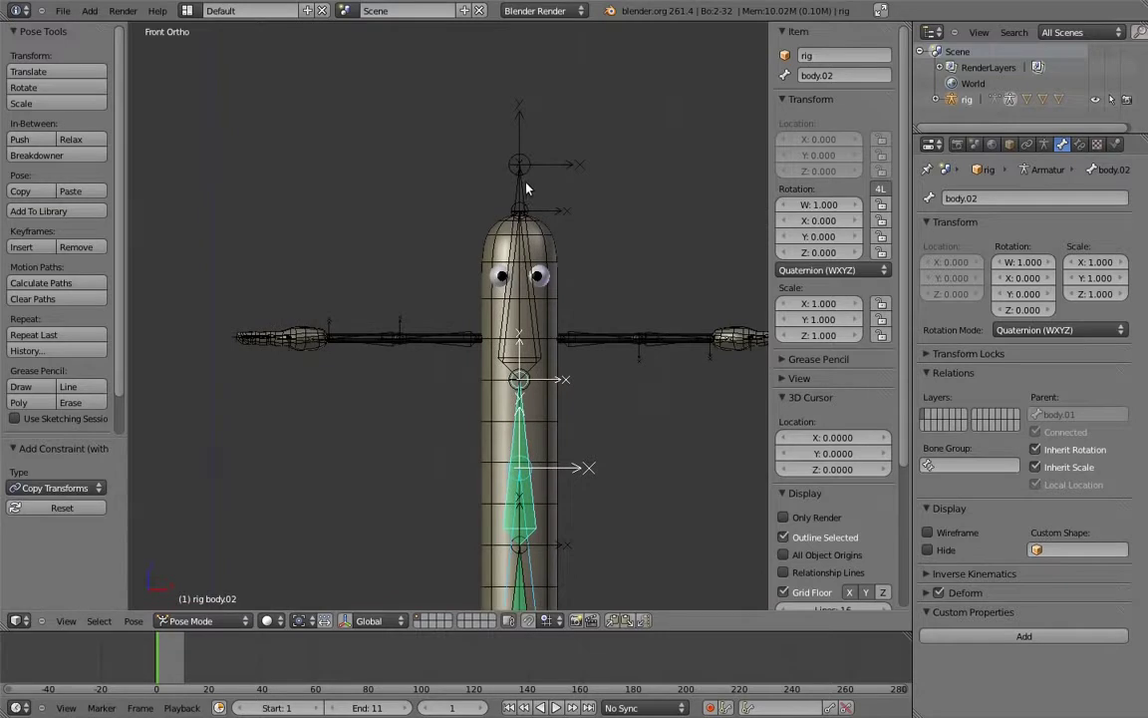
{"action": "right_click", "coordinate": [520, 195]}
{"action": "right_click", "coordinate": [525, 450], "text": "shift"}
{"action": "key", "text": "ctrl+shift+c"}
{"action": "left_click", "coordinate": [525, 449]}
Step: Add a Copy Transforms constraint to body.03 with body_top as its target
{"action": "right_click", "coordinate": [528, 196]}
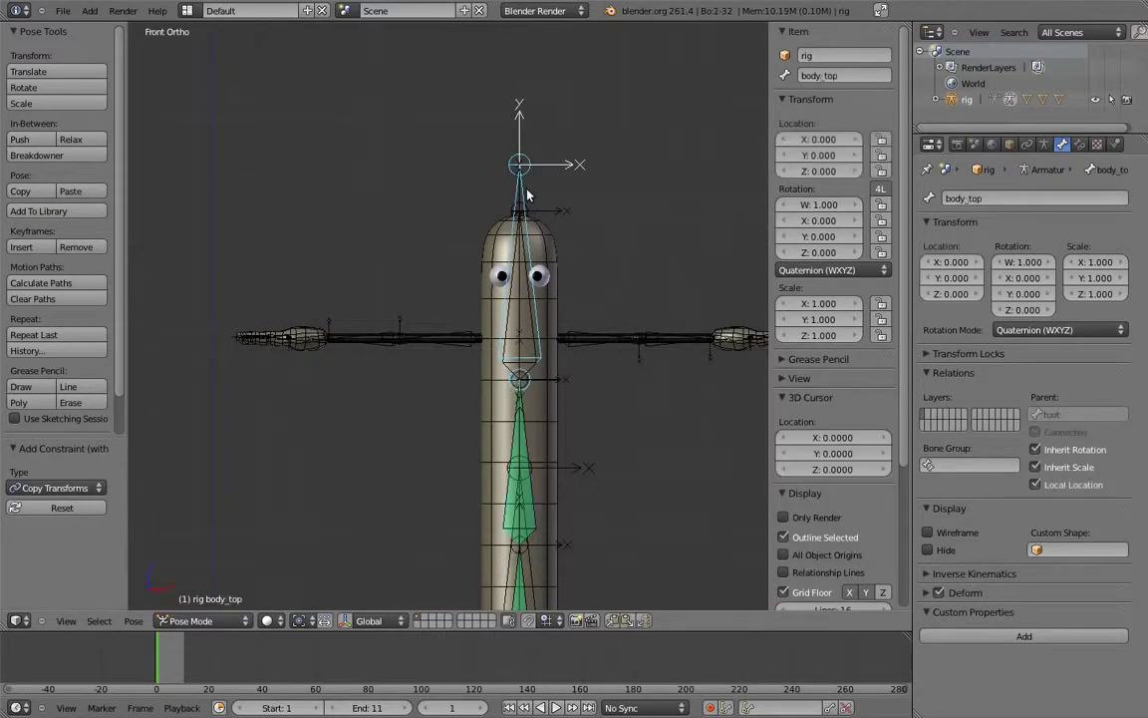
{"action": "right_click", "coordinate": [534, 281]}
{"action": "key", "text": "ctrl+shift+c"}
{"action": "left_click", "coordinate": [534, 307]}
Step: Rotate the body_top bone by about -90.7° in the front view to bend the upper body
{"action": "scroll", "coordinate": [598, 270], "scroll_direction": "down", "scroll_amount": 4}
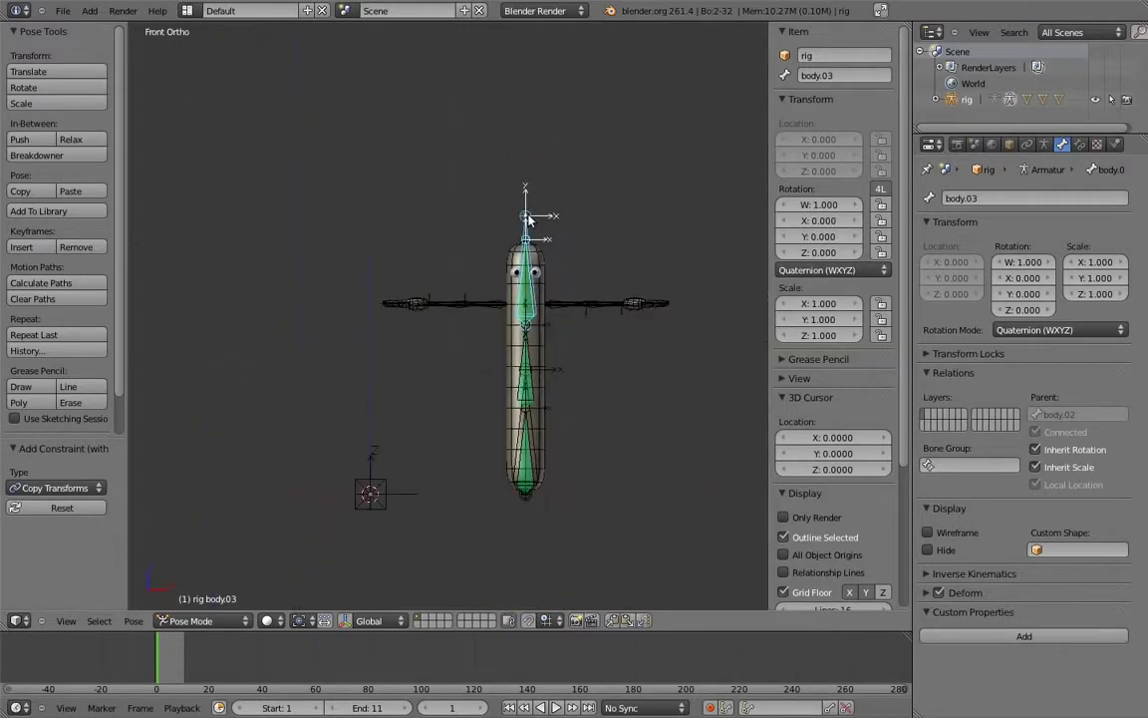
{"action": "right_click", "coordinate": [528, 194]}
{"action": "key", "text": "r"}
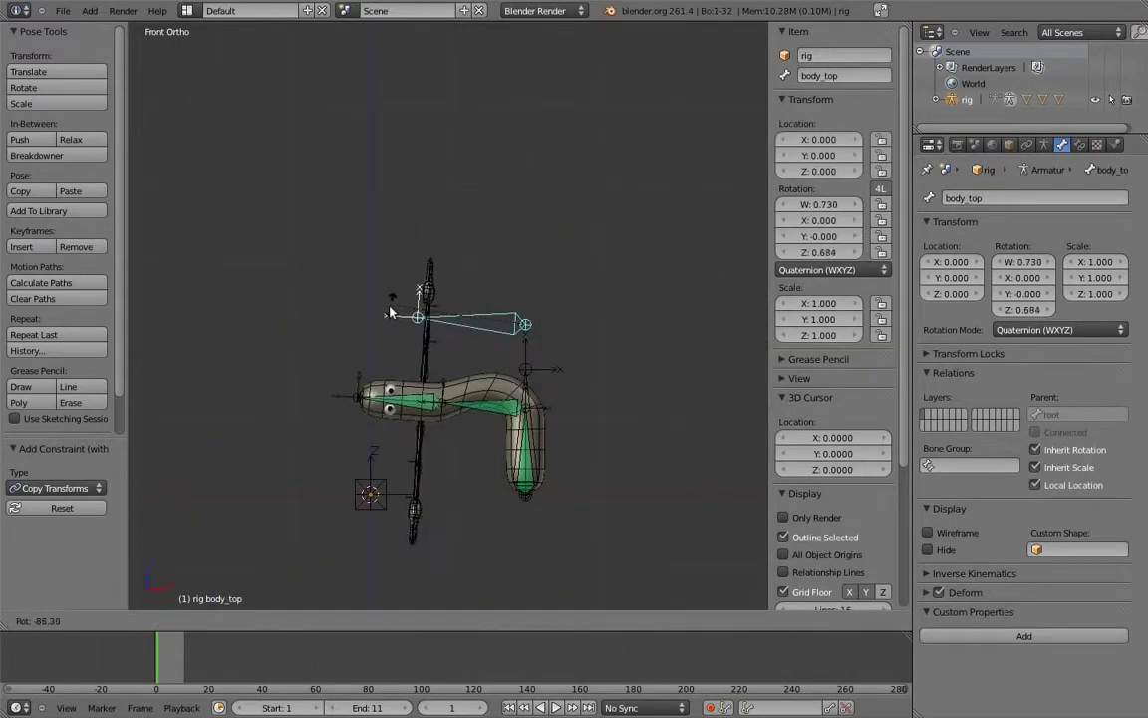
{"action": "left_click", "coordinate": [391, 322]}
Step: Set the influence of body.02's second Copy Transforms constraint, the one targeting body_top, to 0.5
{"action": "right_click", "coordinate": [440, 396]}
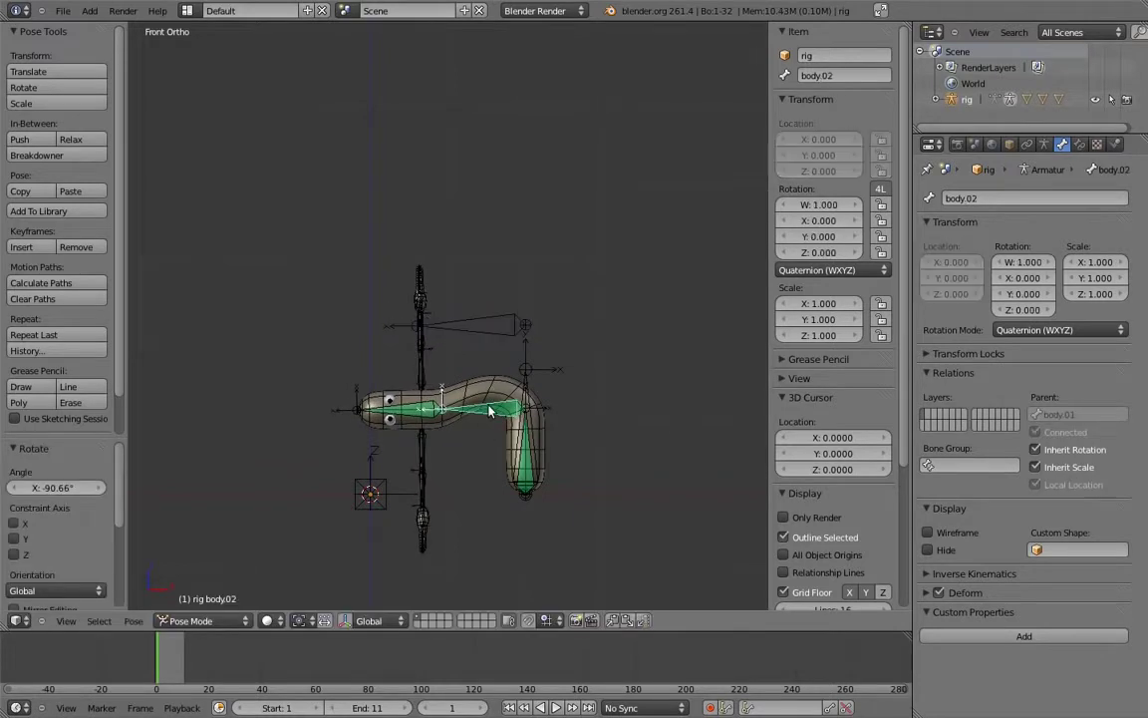
{"action": "left_click", "coordinate": [1081, 145]}
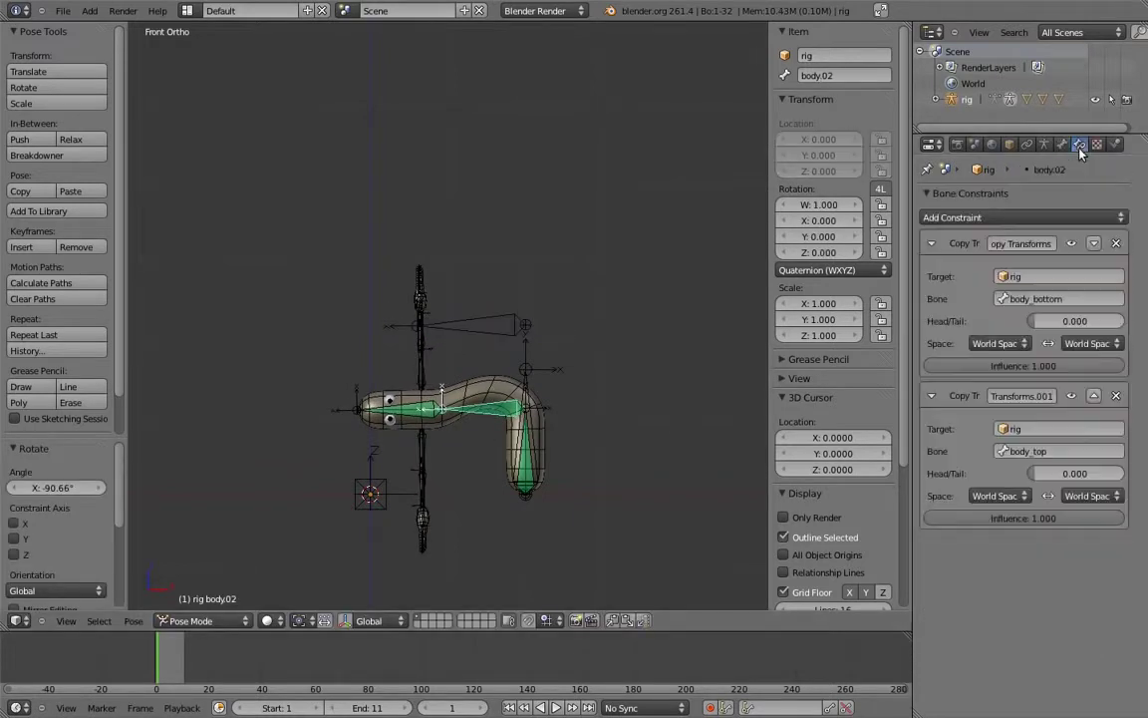
{"action": "left_click", "coordinate": [1063, 517]}
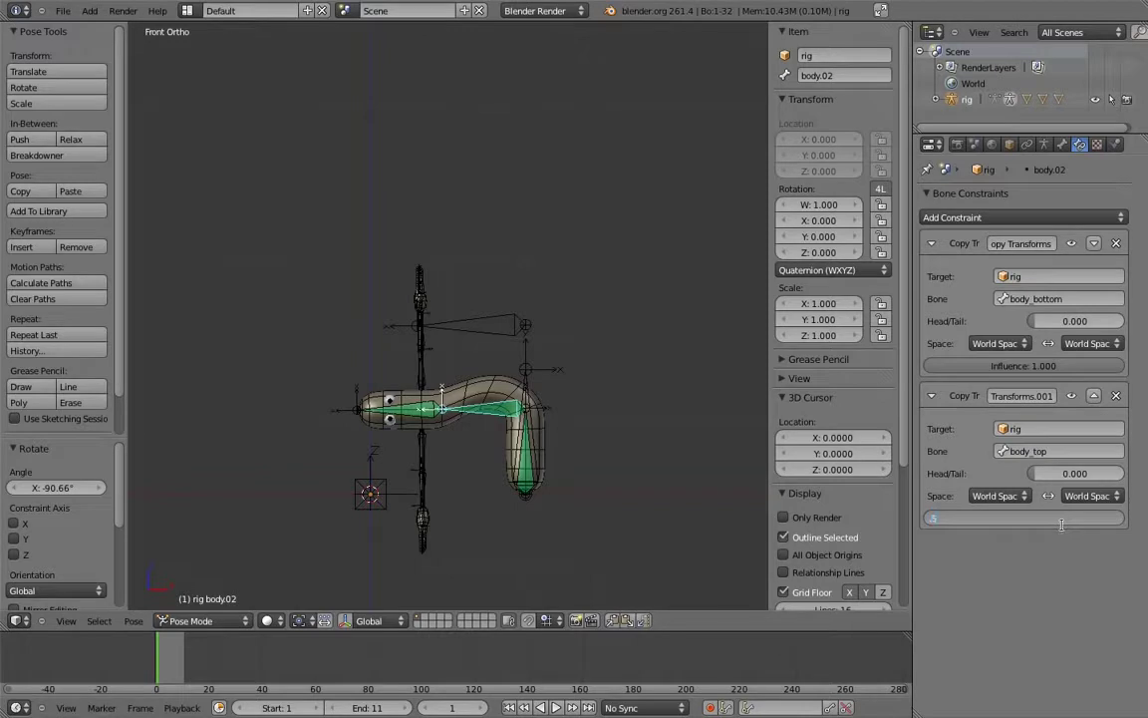
{"action": "type", "text": ".5"}
{"action": "key", "text": "Return"}
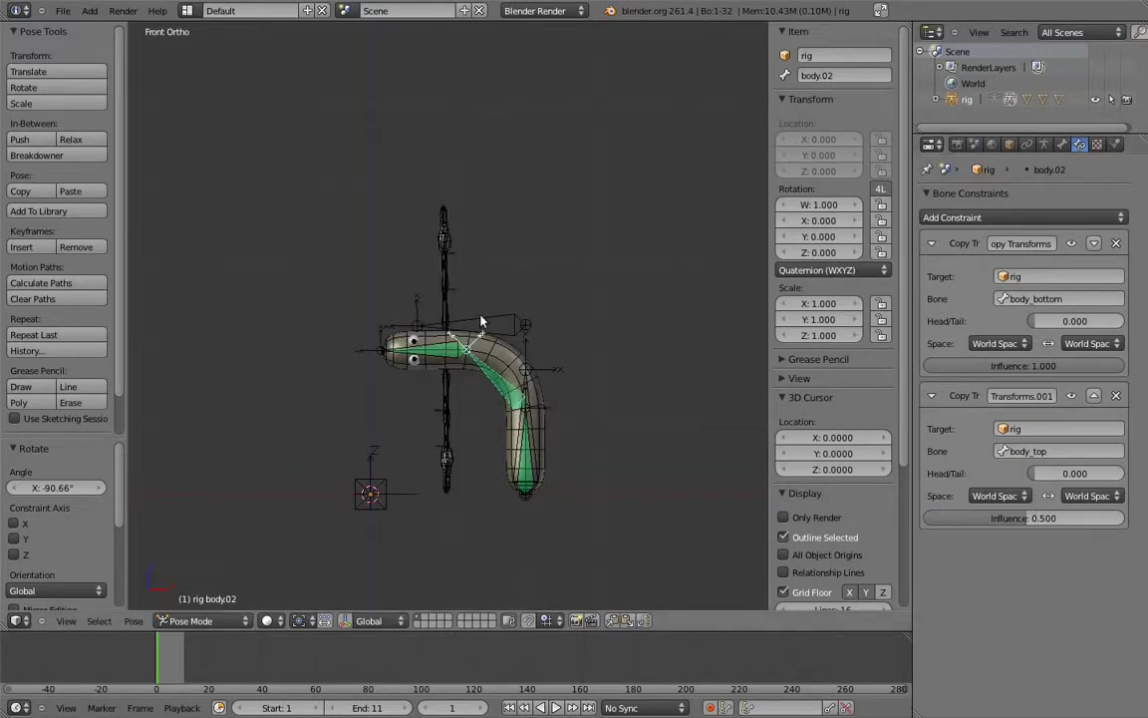
Step: Rotate the body_top bone about 157.7° so the upper body bends to the opposite side
{"action": "right_click", "coordinate": [419, 312]}
{"action": "key", "text": "r"}
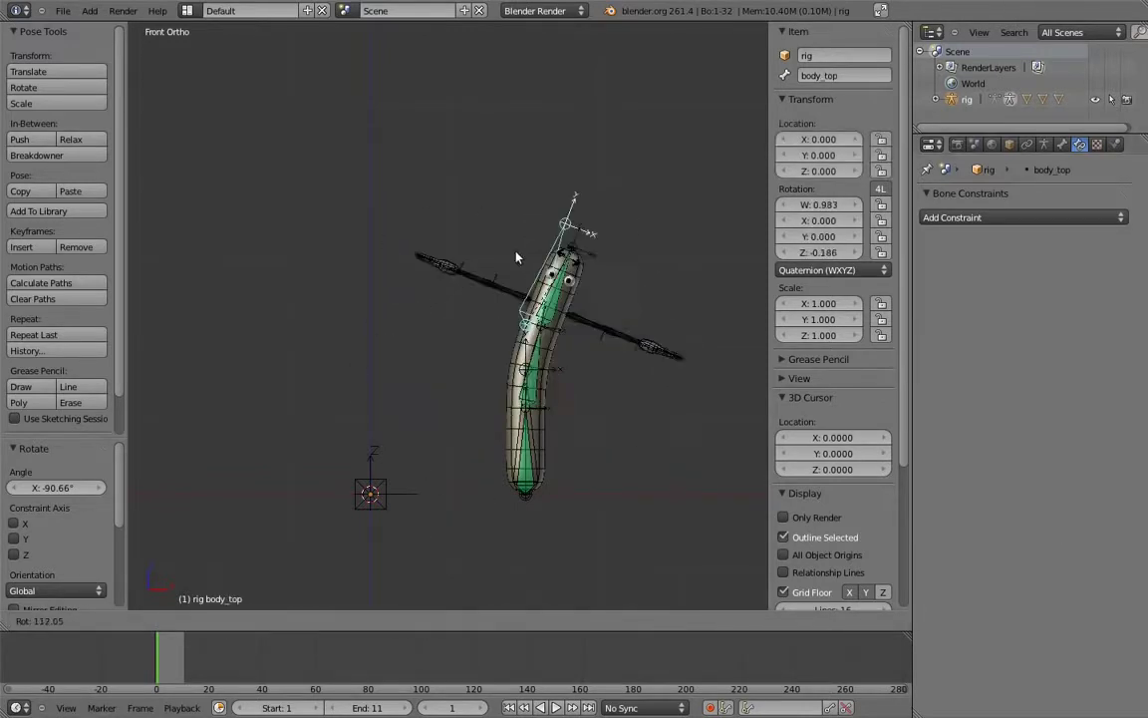
{"action": "left_click", "coordinate": [614, 307]}
{"action": "right_click", "coordinate": [528, 372]}
{"action": "key", "text": "g"}
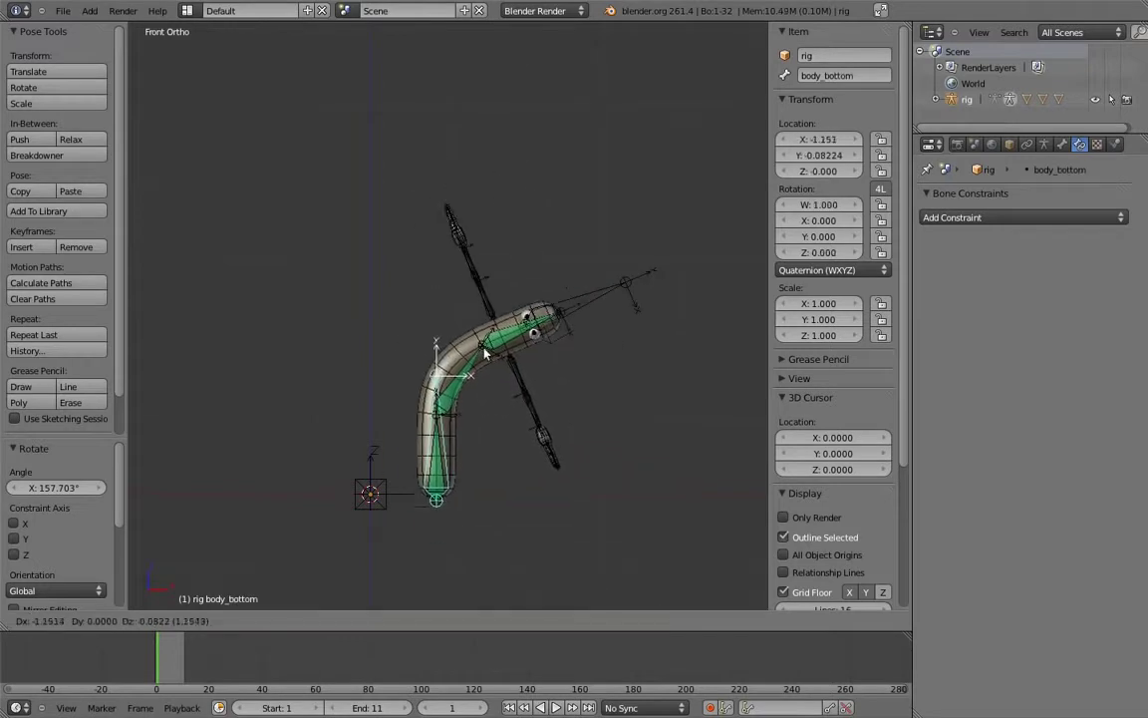
{"action": "right_click", "coordinate": [499, 374]}
Step: In Edit Mode, move the body_bottom bone along X onto the body's centre line at X 0
{"action": "key", "text": "Tab"}
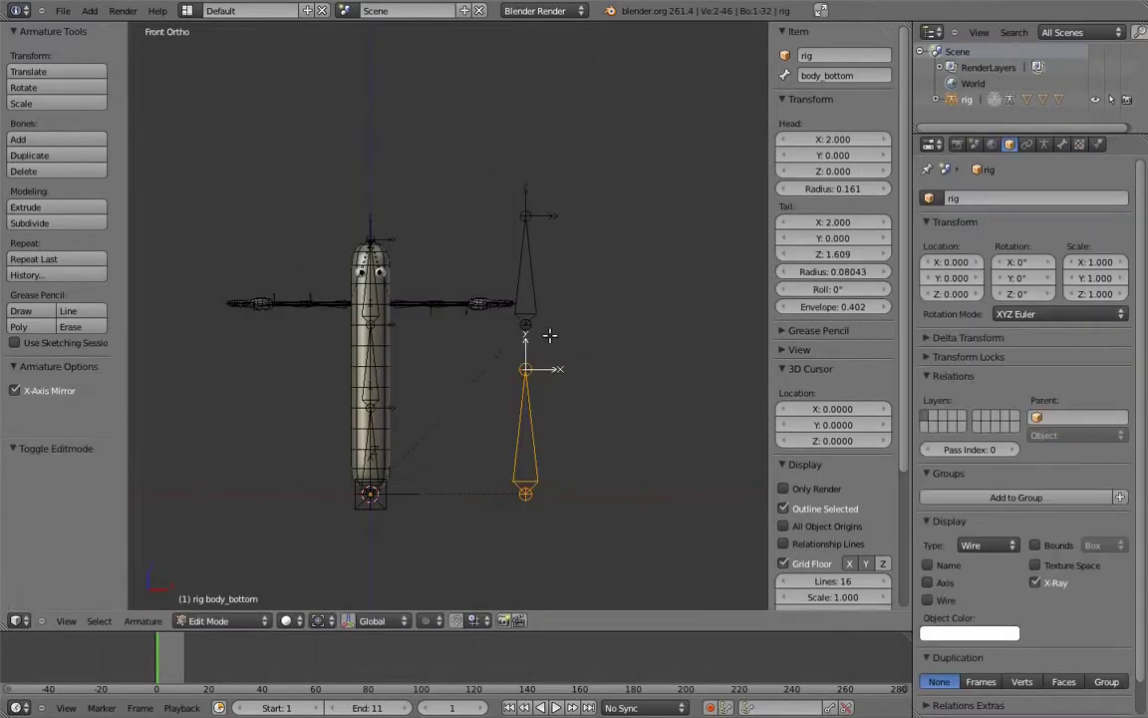
{"action": "middle_click_drag", "start_coordinate": [552, 331], "coordinate": [612, 351], "text": "shift"}
{"action": "key", "text": "g"}
{"action": "key", "text": "x"}
{"action": "left_click", "coordinate": [506, 464]}
{"action": "middle_click_drag", "start_coordinate": [509, 432], "coordinate": [554, 446], "text": "shift"}
Step: Raise the tail of the body_bottom bone by about 0.037 along Z
{"action": "right_click", "coordinate": [519, 383]}
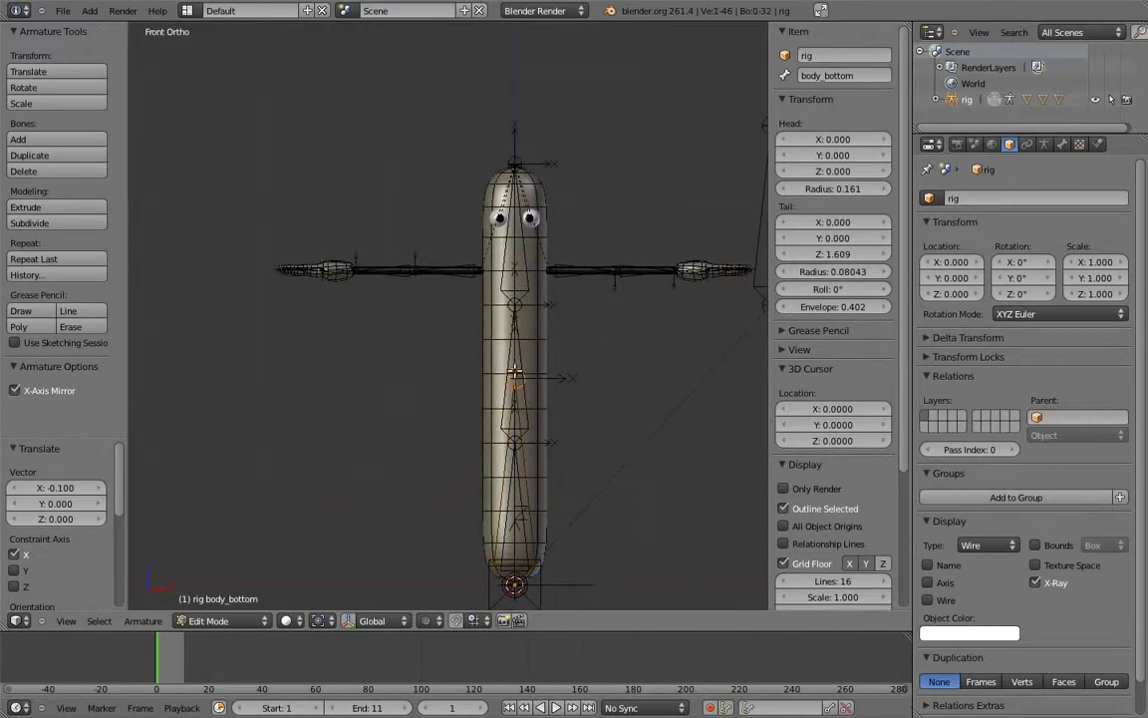
{"action": "key", "text": "g"}
{"action": "key", "text": "z"}
{"action": "left_click", "coordinate": [585, 401]}
Step: Snap the body_top bone to the 3D cursor at the base of the body
{"action": "middle_click_drag", "start_coordinate": [587, 402], "coordinate": [641, 274], "text": "ctrl"}
{"action": "right_click", "coordinate": [649, 278]}
{"action": "key", "text": "shift+s"}
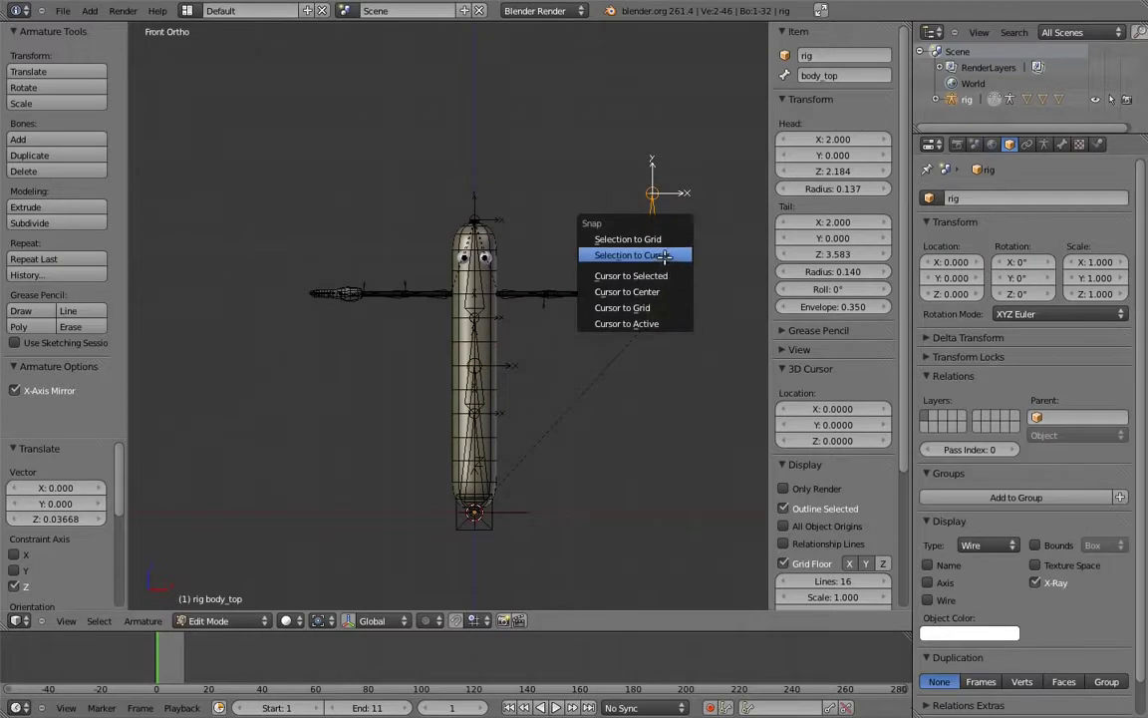
{"action": "left_click", "coordinate": [598, 232]}
Step: Lower the tail of the body_top bone by about 0.024 along Z
{"action": "middle_click_drag", "start_coordinate": [612, 317], "coordinate": [623, 375], "text": "shift"}
{"action": "right_click", "coordinate": [622, 407]}
{"action": "key", "text": "g"}
{"action": "key", "text": "z"}
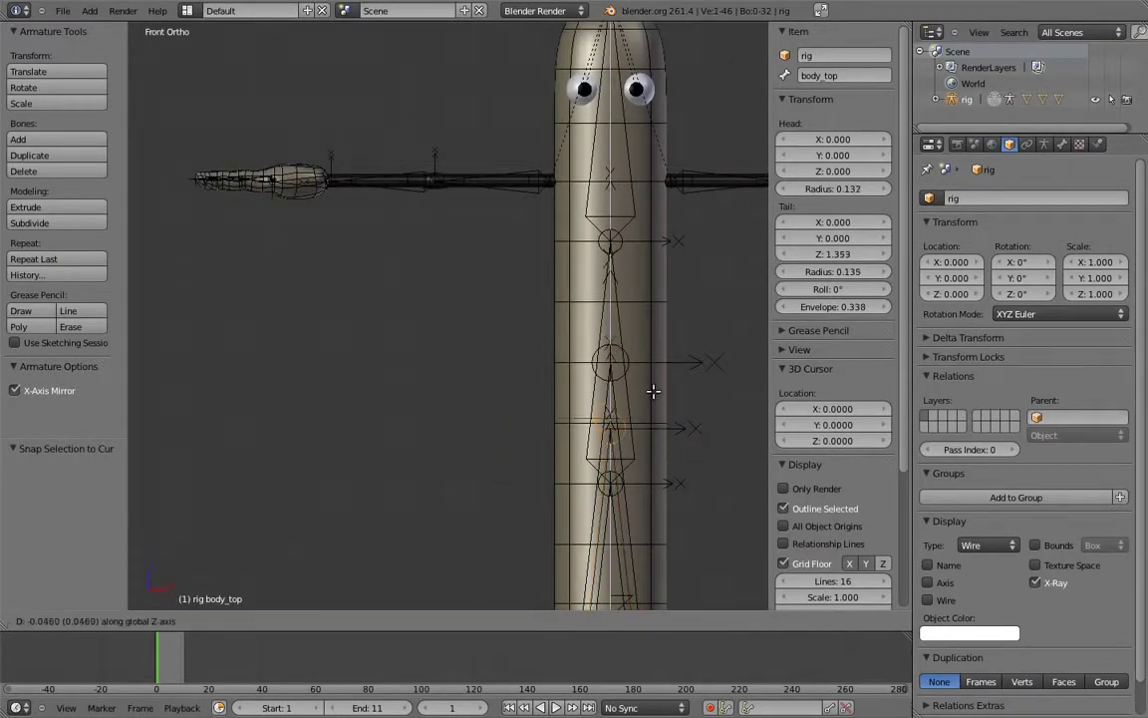
{"action": "left_click", "coordinate": [659, 379]}
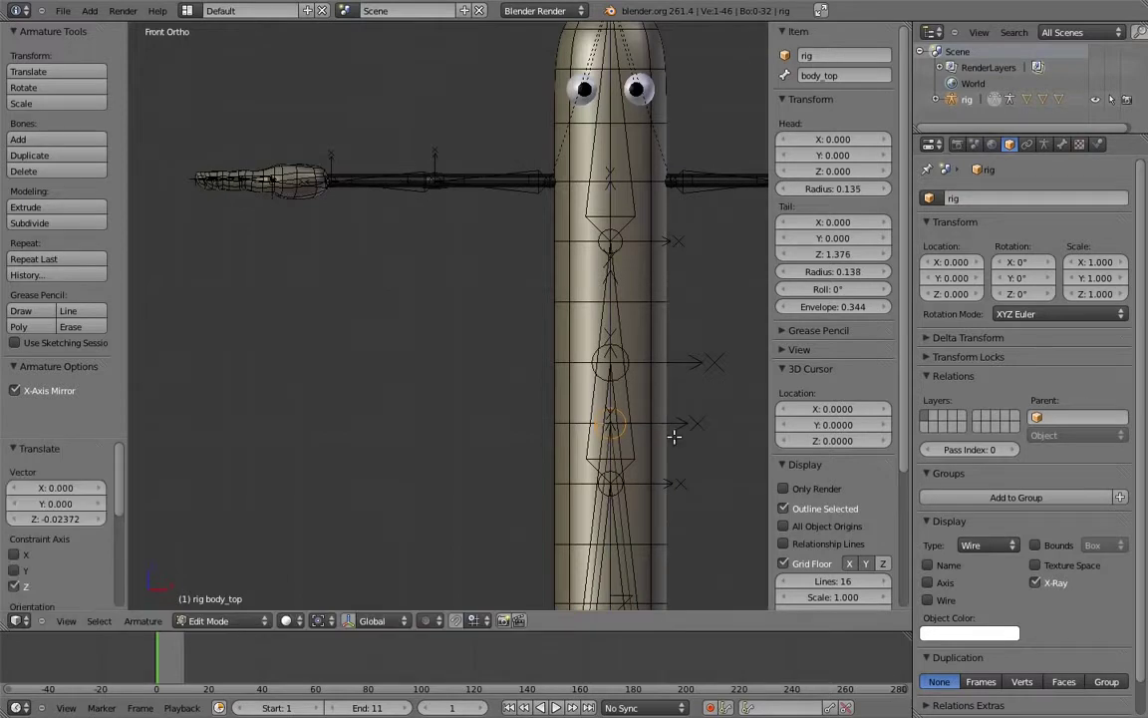
Step: In Pose Mode, add a Copy Location constraint to body_top with body_bottom as its target
{"action": "scroll", "coordinate": [652, 379], "scroll_direction": "down", "scroll_amount": 3}
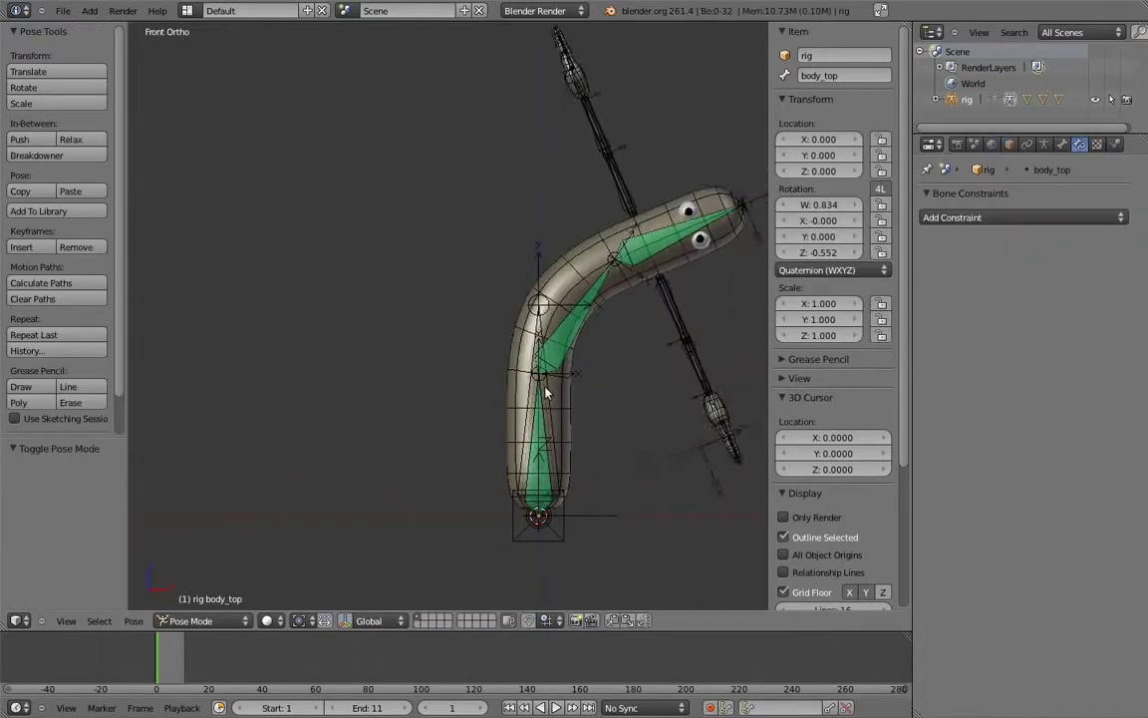
{"action": "scroll", "coordinate": [508, 420], "scroll_direction": "up", "scroll_amount": 5}
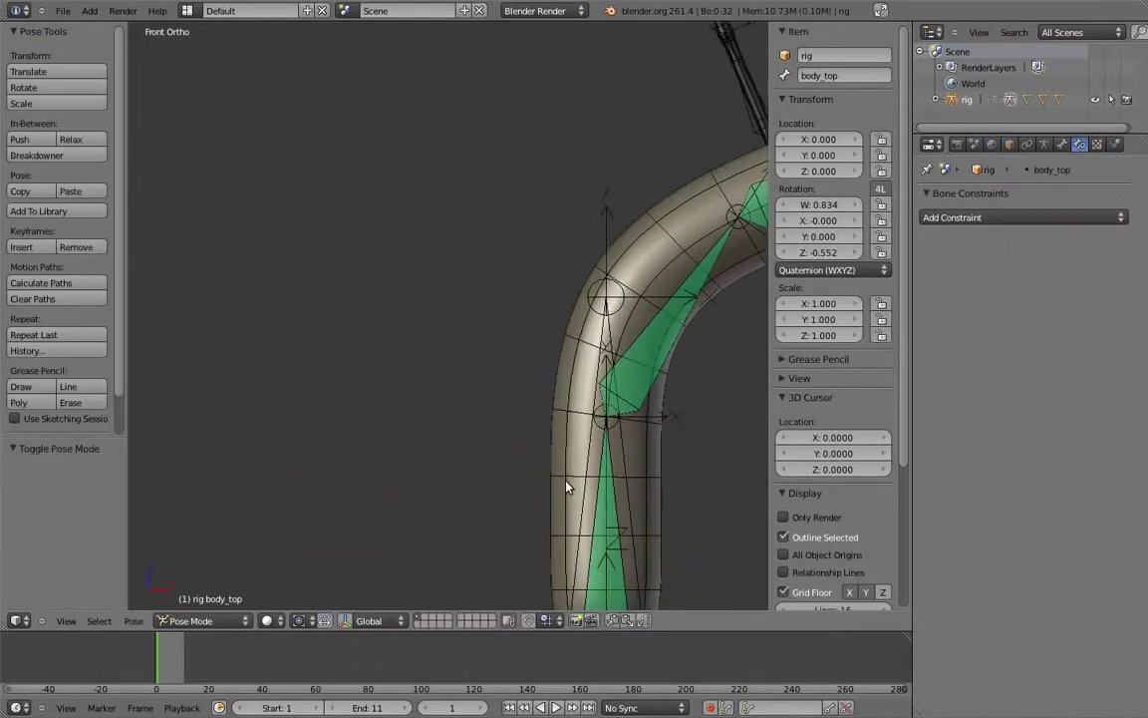
{"action": "right_click", "coordinate": [507, 440]}
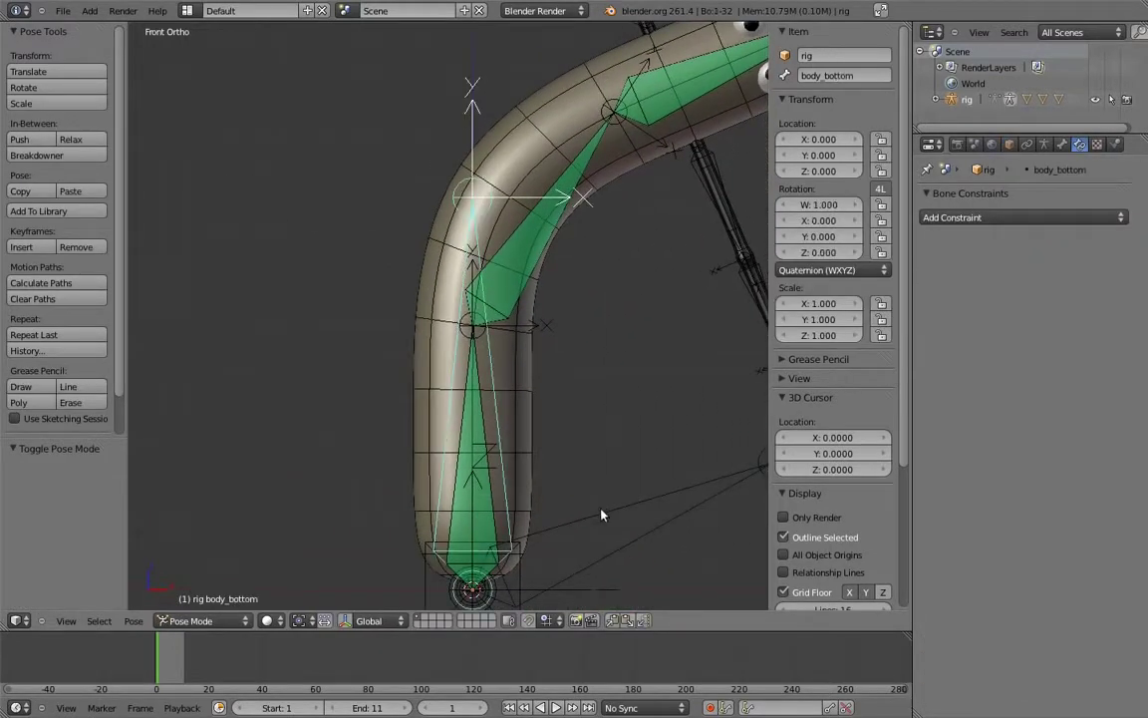
{"action": "key", "text": "ctrl+shift+c"}
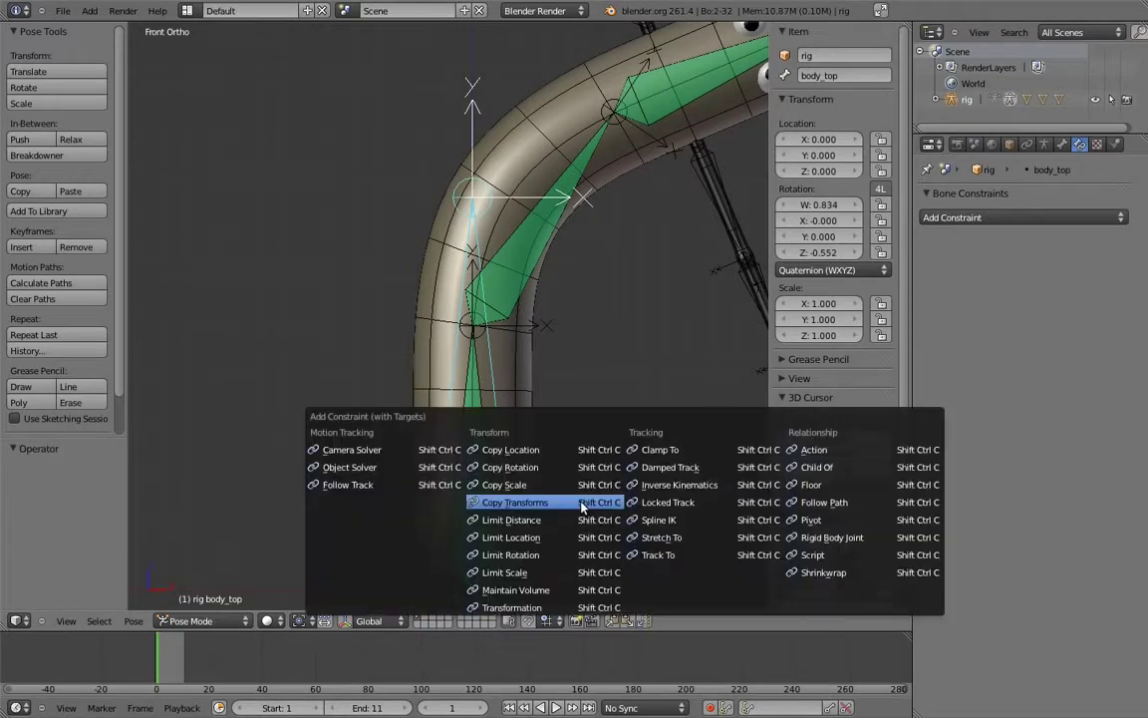
{"action": "left_click", "coordinate": [510, 450]}
Step: Test the constraint by moving and rotating the body_bottom bone
{"action": "scroll", "coordinate": [503, 373], "scroll_direction": "down", "scroll_amount": 5}
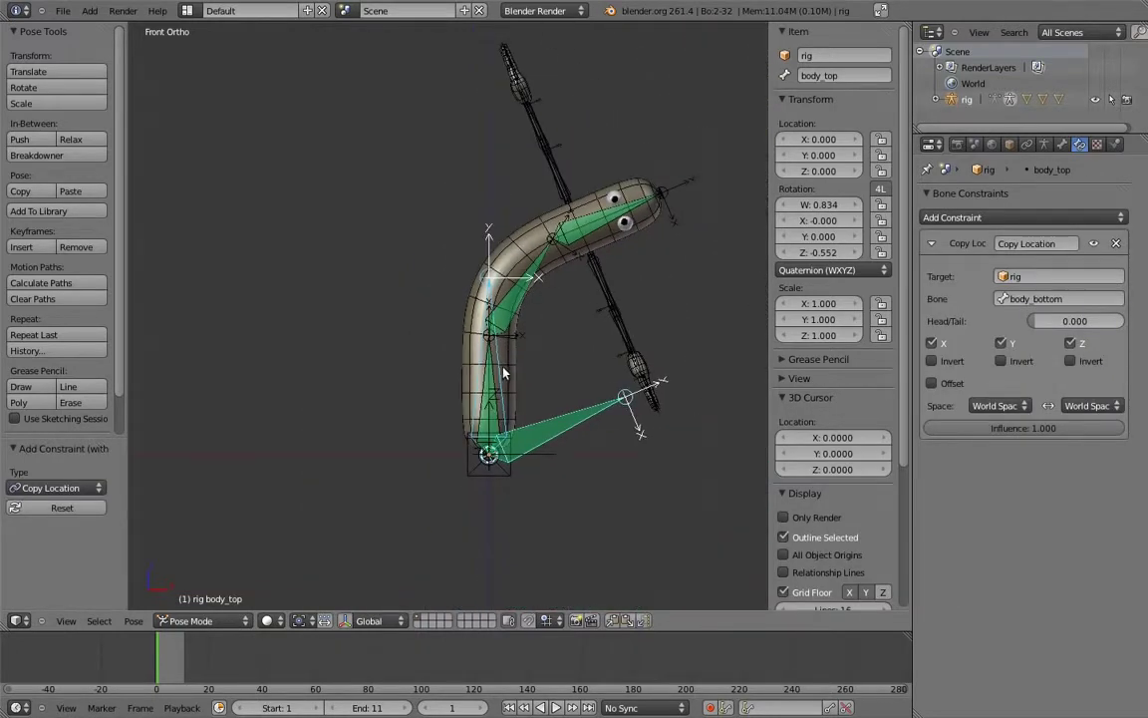
{"action": "right_click", "coordinate": [503, 373]}
{"action": "key", "text": "g"}
{"action": "left_click", "coordinate": [513, 329]}
{"action": "key", "text": "r"}
{"action": "left_click", "coordinate": [347, 321]}
Step: Rotate the body_top bone by about -67.1° to bring the upper body upright
{"action": "right_click", "coordinate": [604, 355]}
{"action": "key", "text": "r"}
{"action": "left_click", "coordinate": [468, 241]}
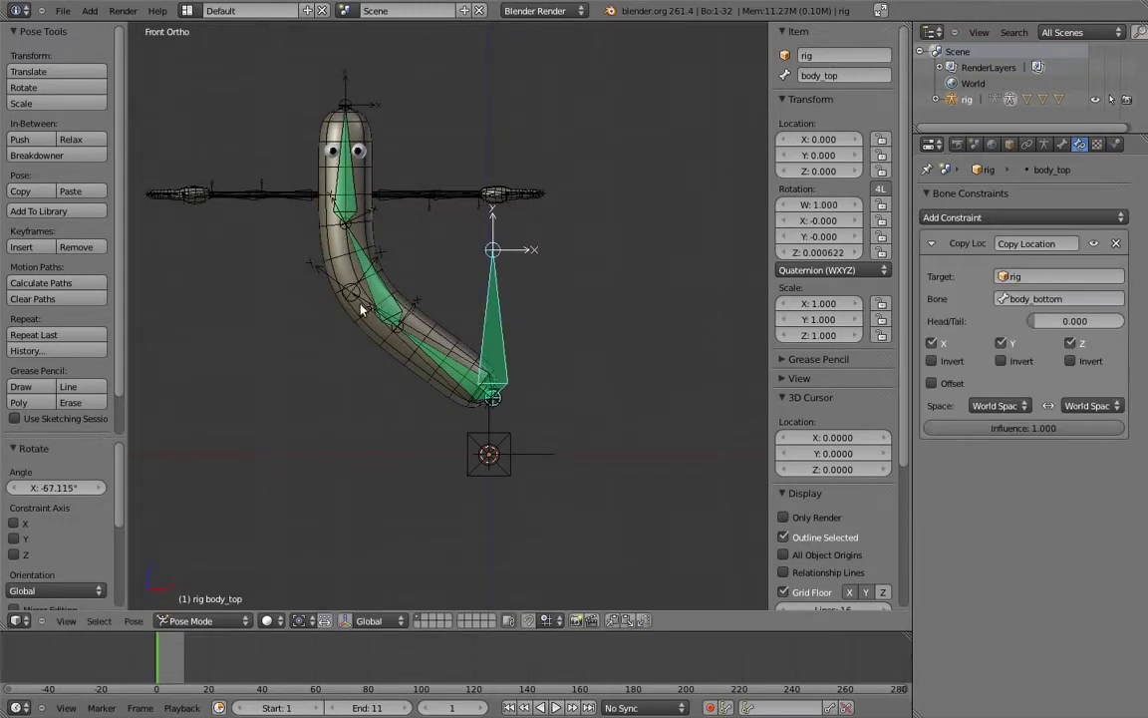
Step: Move the body_bottom bone well to the positive X side of the root and rotate it by about 83.6°
{"action": "right_click", "coordinate": [361, 313]}
{"action": "key", "text": "g"}
{"action": "left_click", "coordinate": [630, 370]}
{"action": "key", "text": "r"}
{"action": "left_click", "coordinate": [733, 366]}
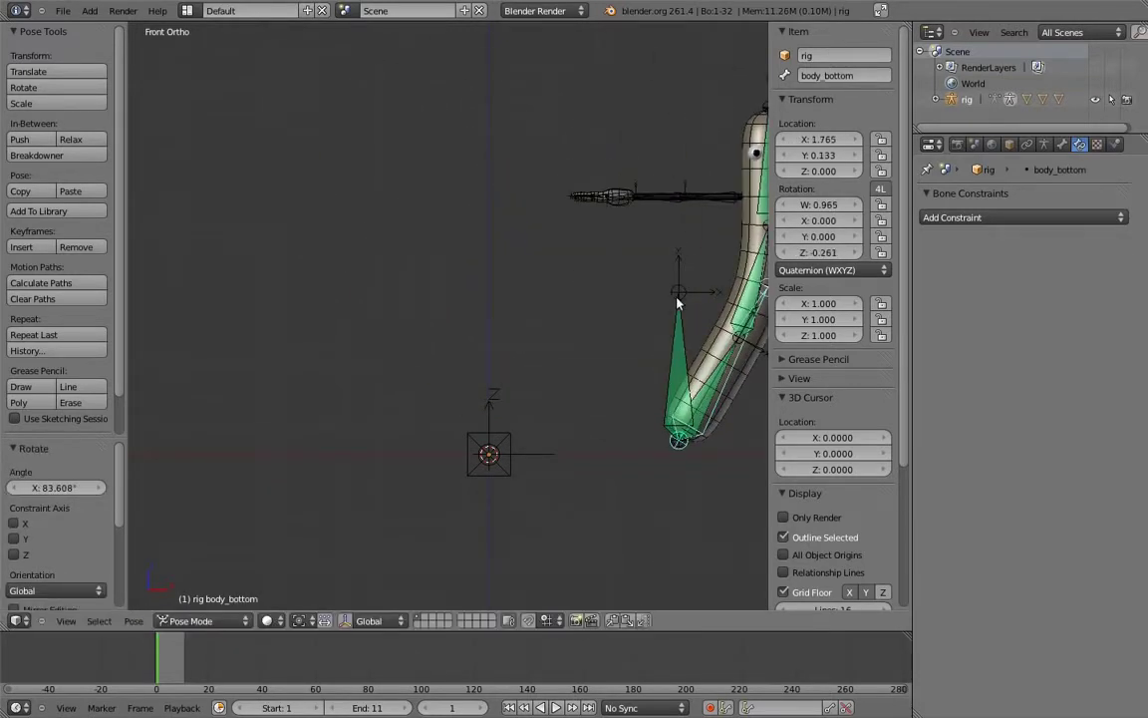
Step: Rotate the body_top bone by about -40° to bend the upper body back over the root
{"action": "right_click", "coordinate": [675, 303]}
{"action": "key", "text": "r"}
{"action": "left_click", "coordinate": [544, 353]}
Step: Test the root bone by rotating it freely with trackball rotation and moving the whole rig
{"action": "right_click", "coordinate": [489, 442]}
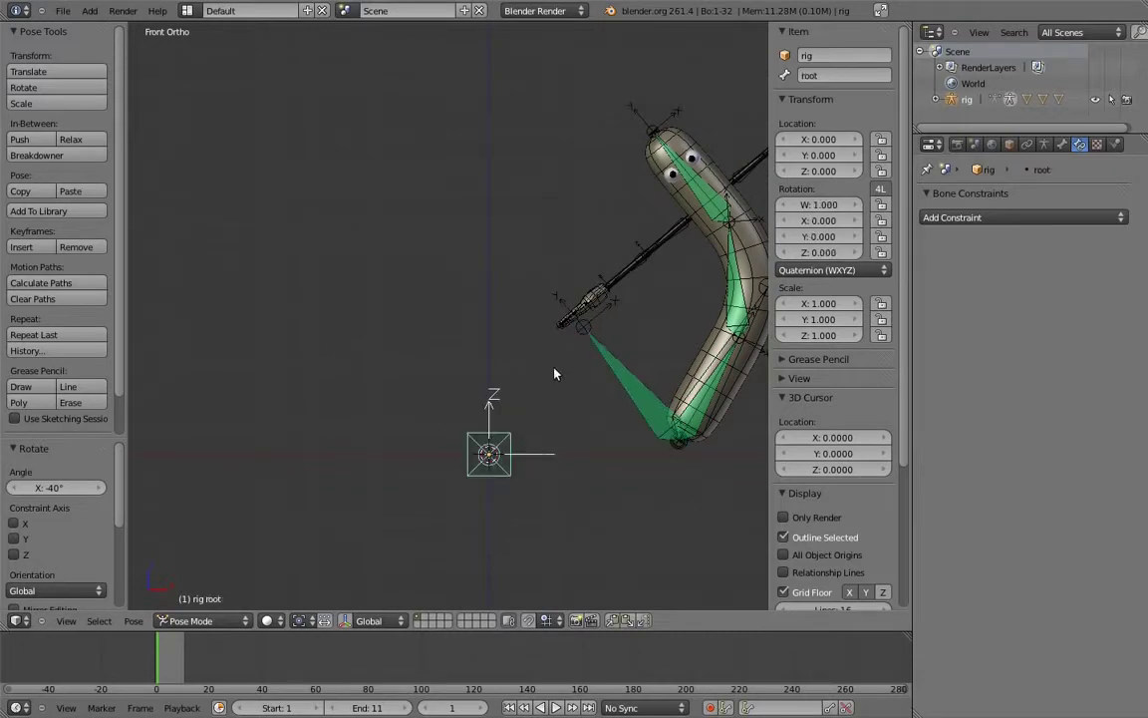
{"action": "key", "text": "r"}
{"action": "key", "text": "r"}
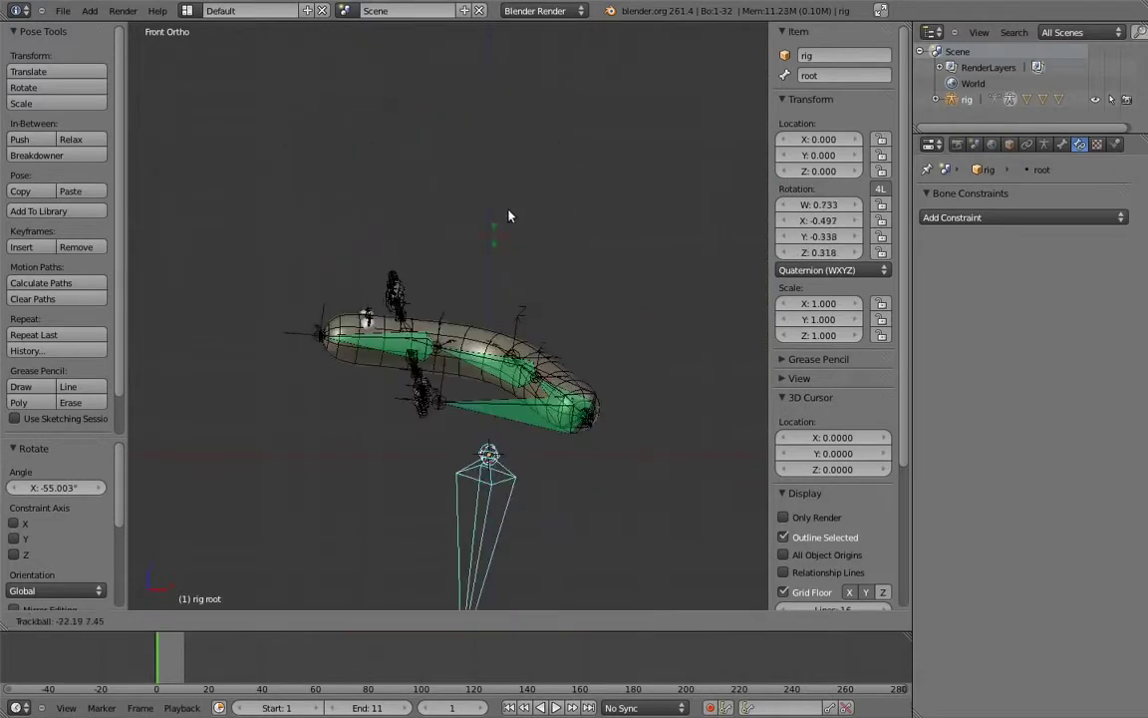
{"action": "left_click", "coordinate": [462, 322]}
{"action": "key", "text": "g"}
{"action": "left_click", "coordinate": [480, 290]}
Step: Clear the location, rotation and scale of all bones to restore the rest pose, leaving nothing selected
{"action": "key", "text": "a"}
{"action": "key", "text": "a"}
{"action": "key", "text": "alt+g"}
{"action": "key", "text": "alt+r"}
{"action": "key", "text": "alt+s"}
{"action": "key", "text": "a"}
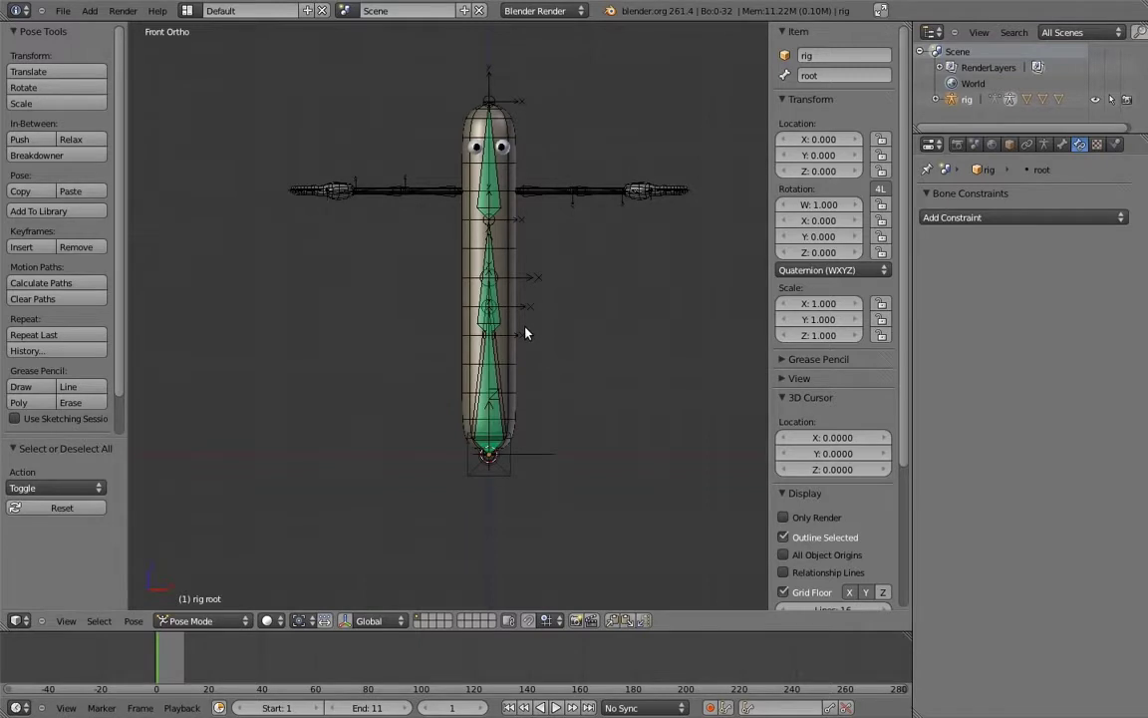
Step: In Edit Mode, duplicate the left upper arm, forearm and hand bones 0.3 up along Z, then duplicate that chain 0.6 down, with mirrored copies
{"action": "middle_click_drag", "start_coordinate": [588, 201], "coordinate": [543, 349], "text": "shift"}
{"action": "scroll", "coordinate": [596, 308], "scroll_direction": "up", "scroll_amount": 3}
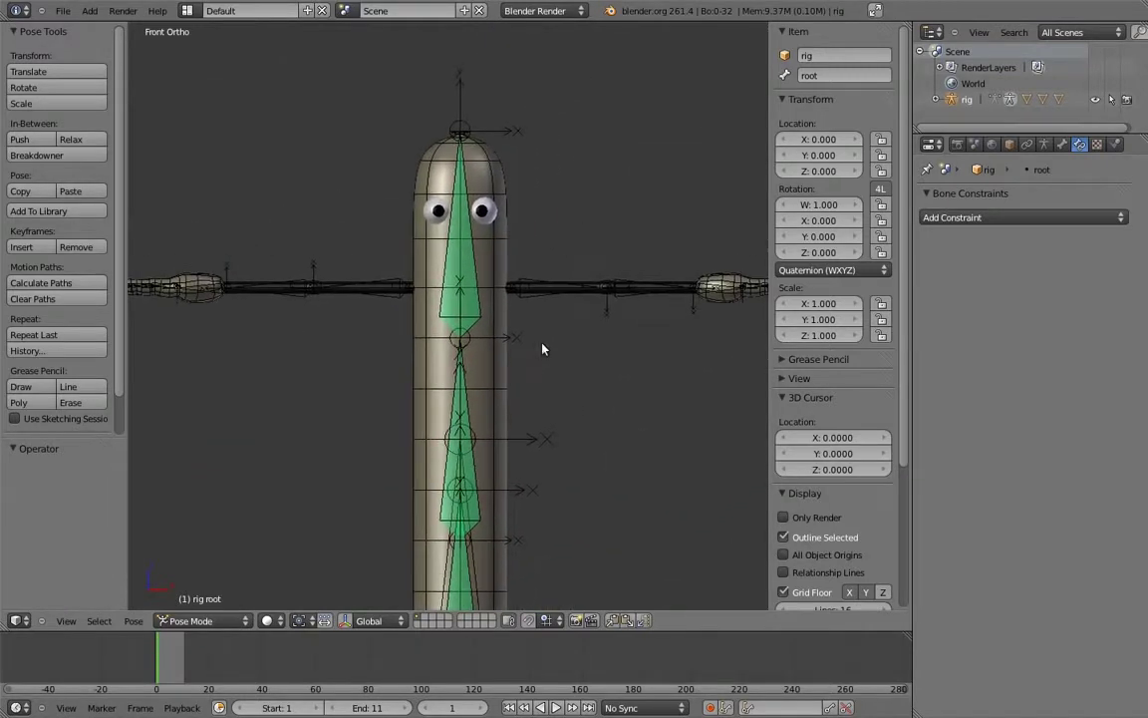
{"action": "key", "text": "Tab"}
{"action": "right_click", "coordinate": [543, 288]}
{"action": "right_click", "coordinate": [646, 288], "text": "shift"}
{"action": "right_click", "coordinate": [703, 289], "text": "shift"}
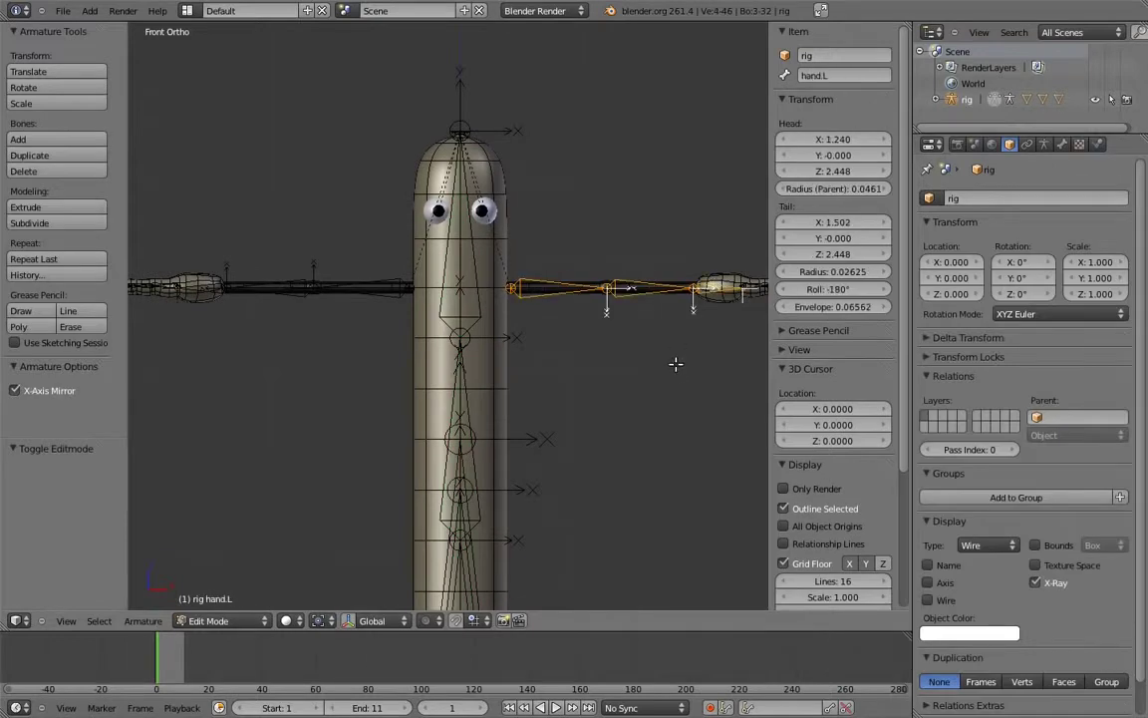
{"action": "key", "text": "shift+d"}
{"action": "key", "text": "z"}
{"action": "left_click", "coordinate": [675, 309], "text": "ctrl"}
{"action": "key", "text": "g"}
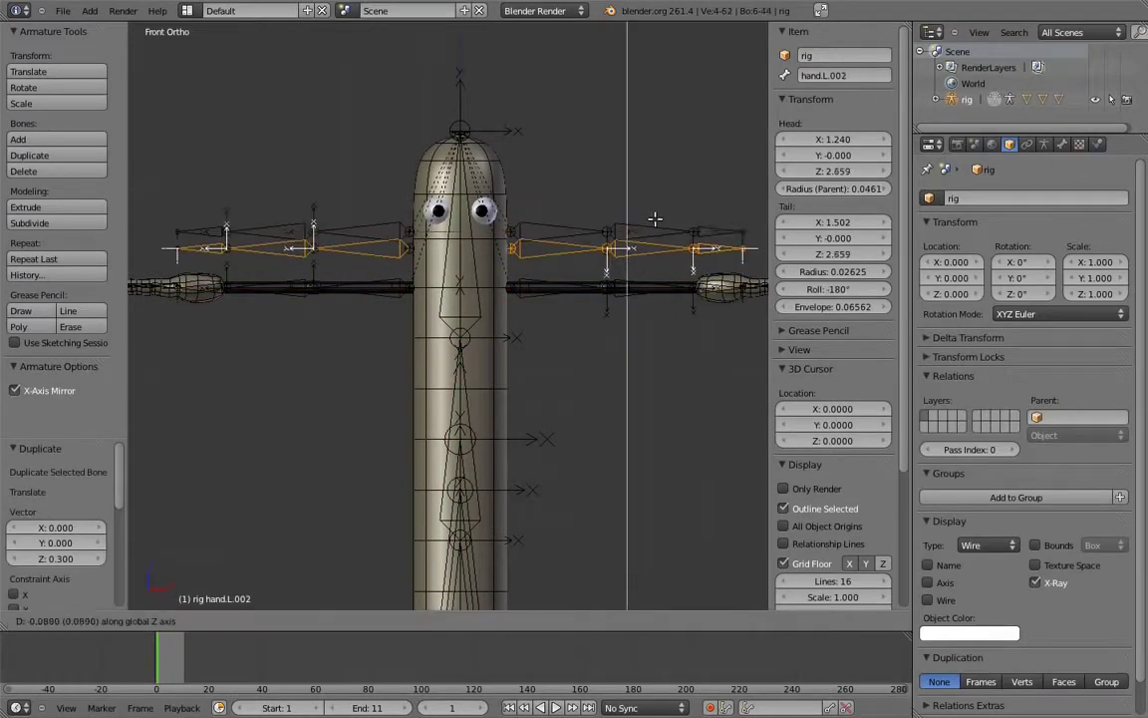
{"action": "left_click", "coordinate": [661, 303], "text": "ctrl"}
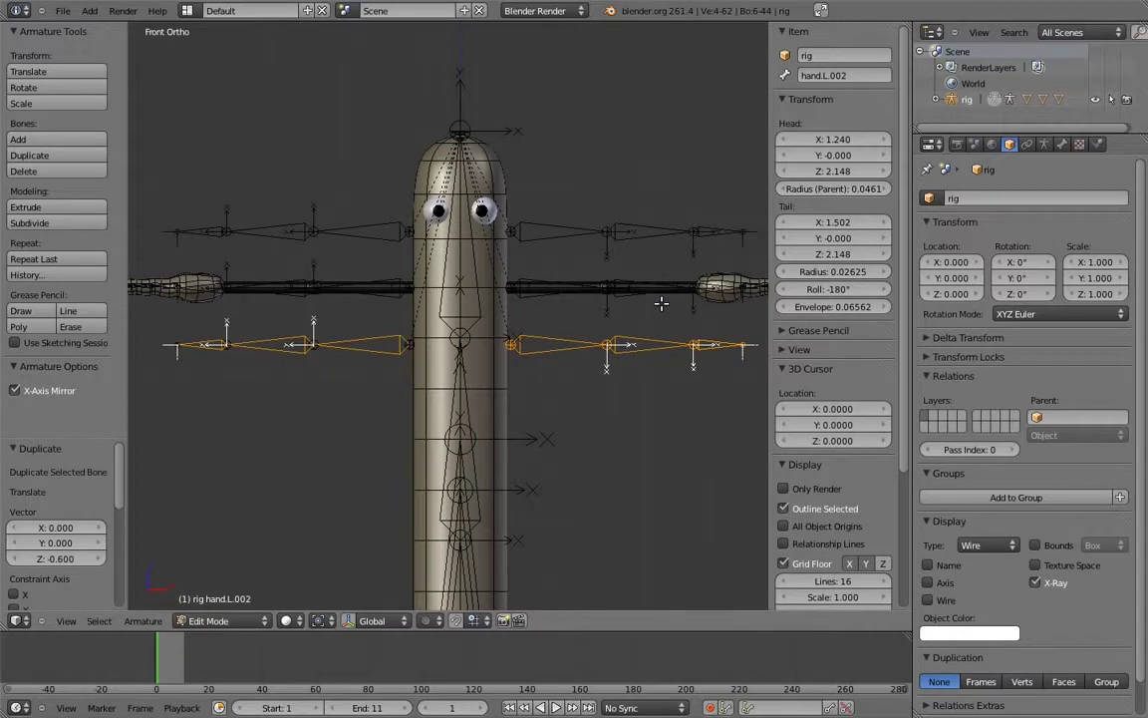
Step: Rename the left upper arm bone of the upper duplicated chain as upper_arm.fk.L
{"action": "right_click", "coordinate": [555, 228]}
{"action": "left_click", "coordinate": [875, 77]}
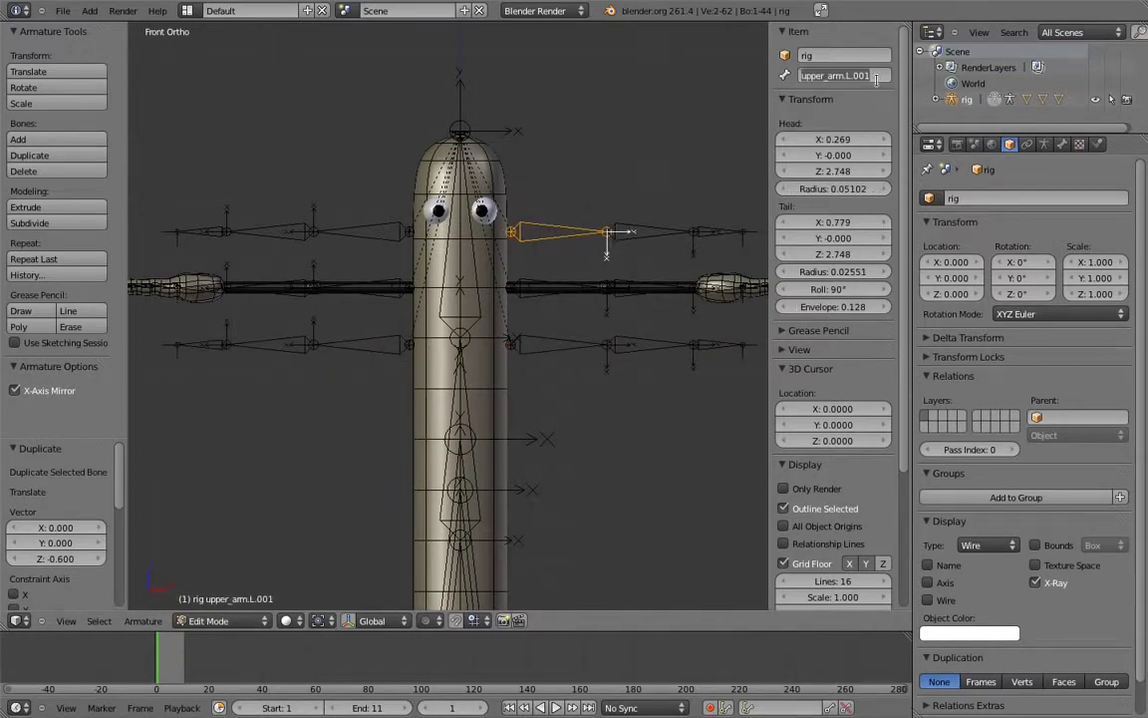
{"action": "left_click", "coordinate": [876, 79]}
{"action": "key", "text": "BackSpace"}
{"action": "key", "text": "BackSpace"}
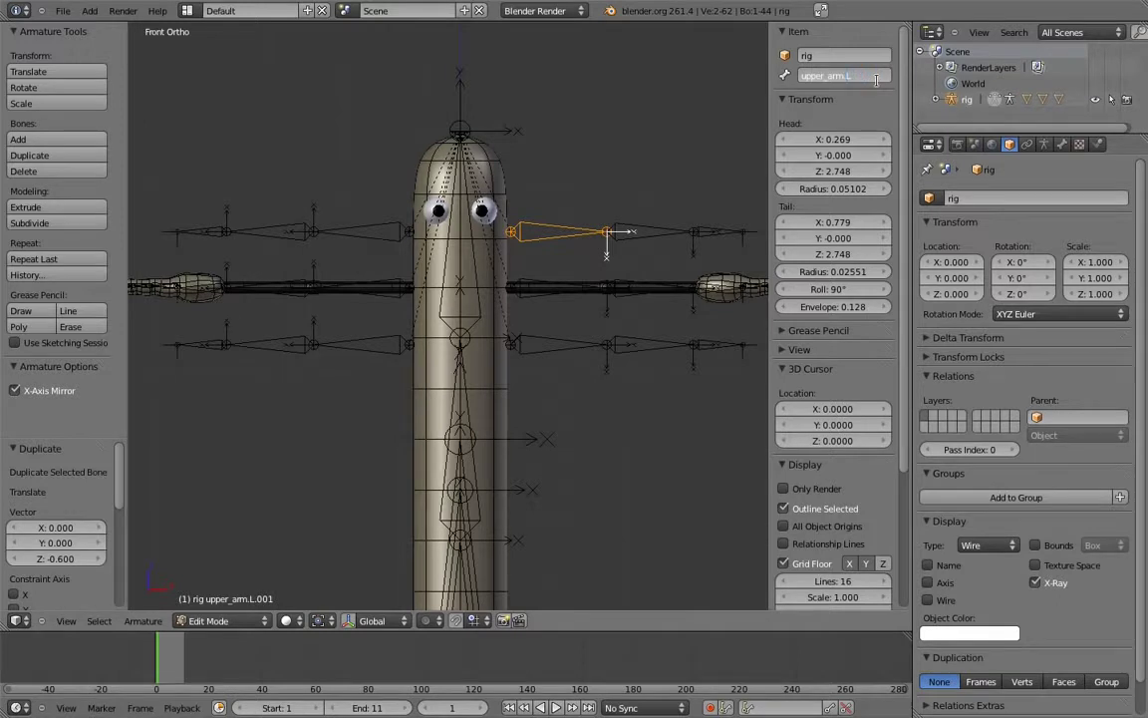
{"action": "key", "text": "Return"}
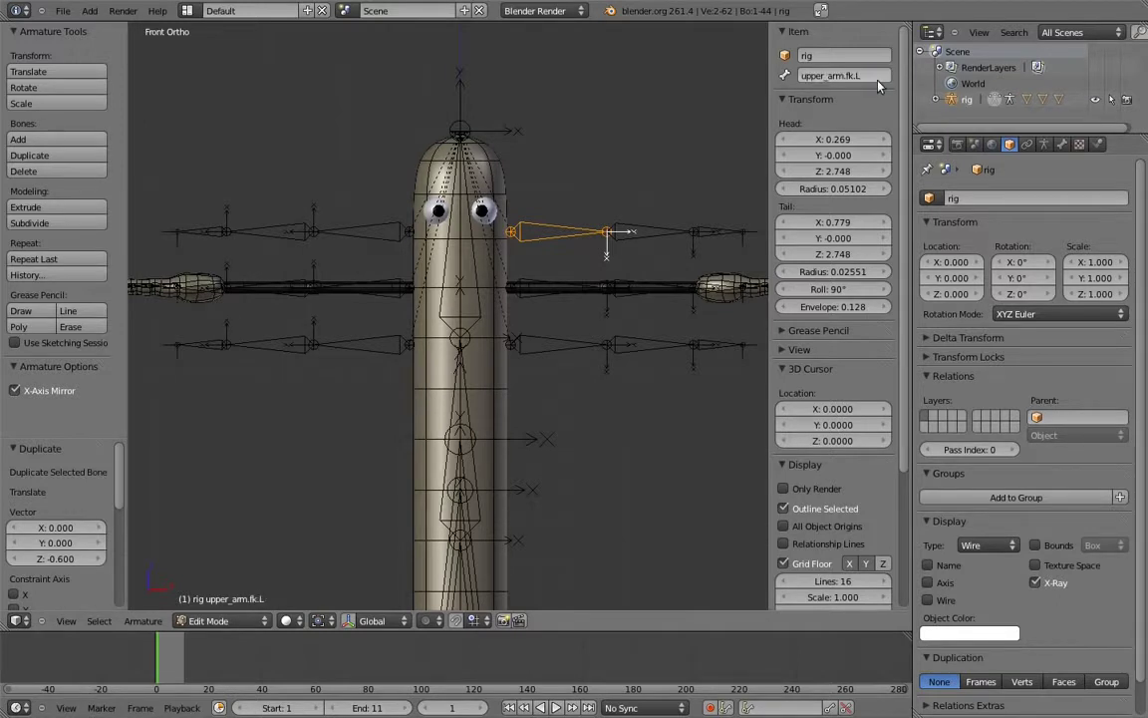
Step: Rename the remaining bones of the upper duplicated chains on both sides with .fk before the side suffix, as in hand.fk.R
{"action": "right_click", "coordinate": [648, 225]}
{"action": "left_click", "coordinate": [846, 77]}
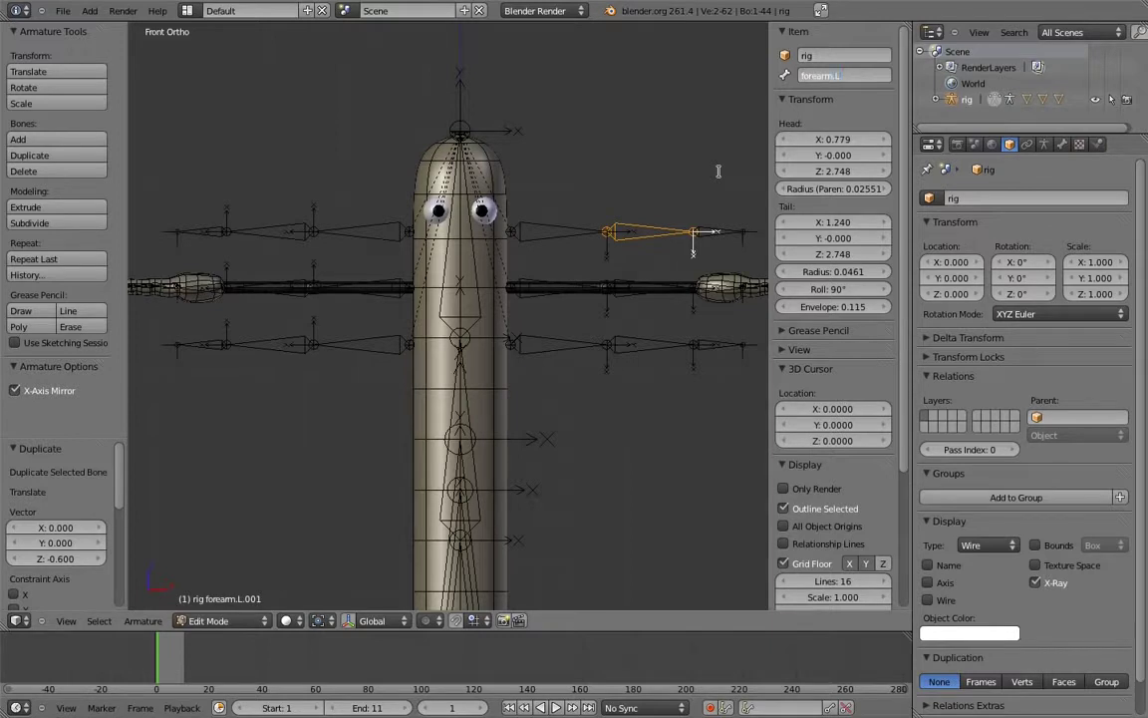
{"action": "key", "text": "Return"}
{"action": "right_click", "coordinate": [731, 232]}
{"action": "left_click", "coordinate": [861, 74]}
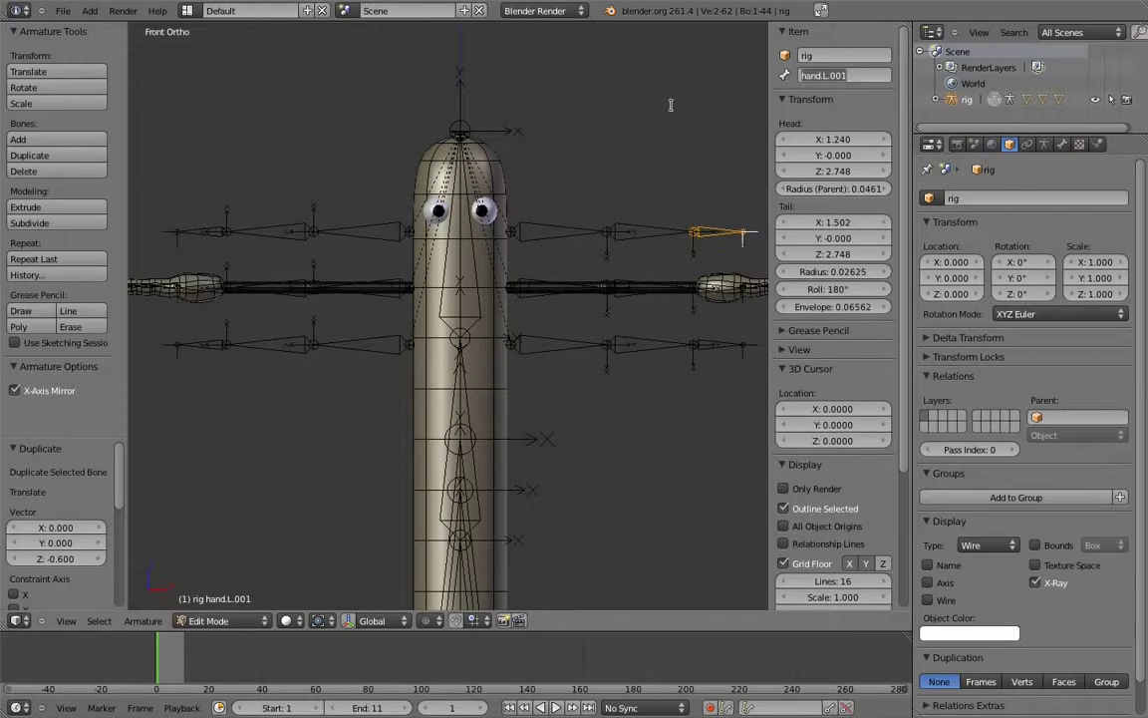
{"action": "key", "text": "End"}
{"action": "key", "text": "BackSpace"}
{"action": "key", "text": "BackSpace"}
{"action": "right_click", "coordinate": [371, 234]}
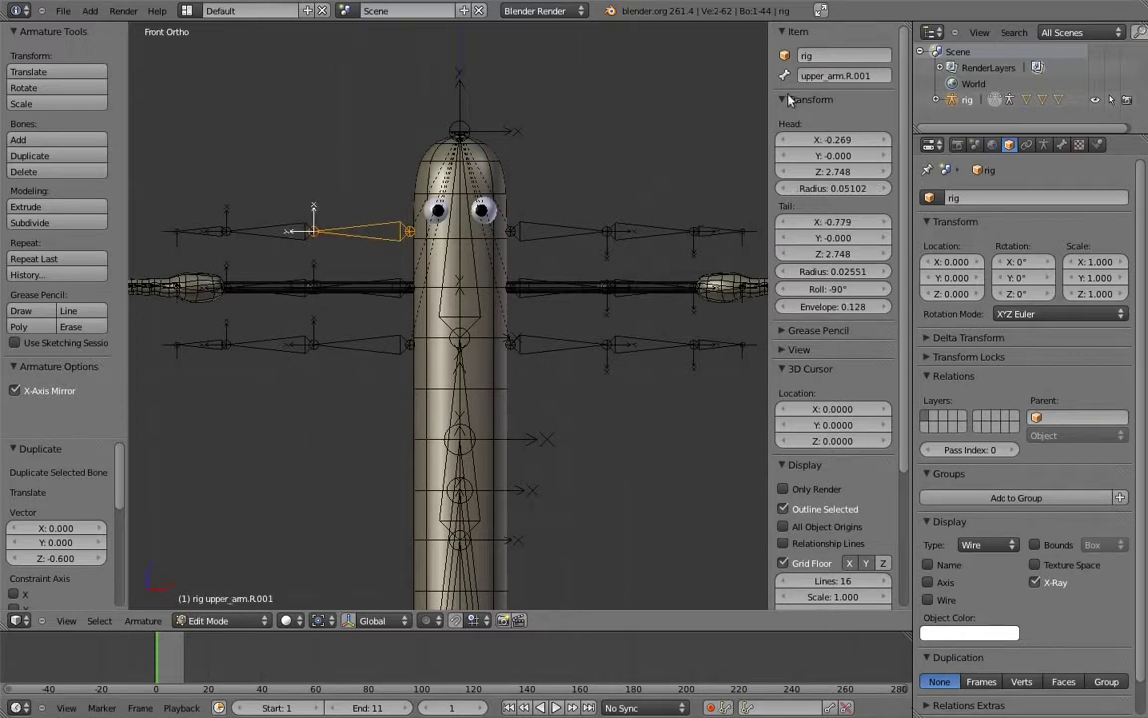
{"action": "right_click", "coordinate": [211, 232]}
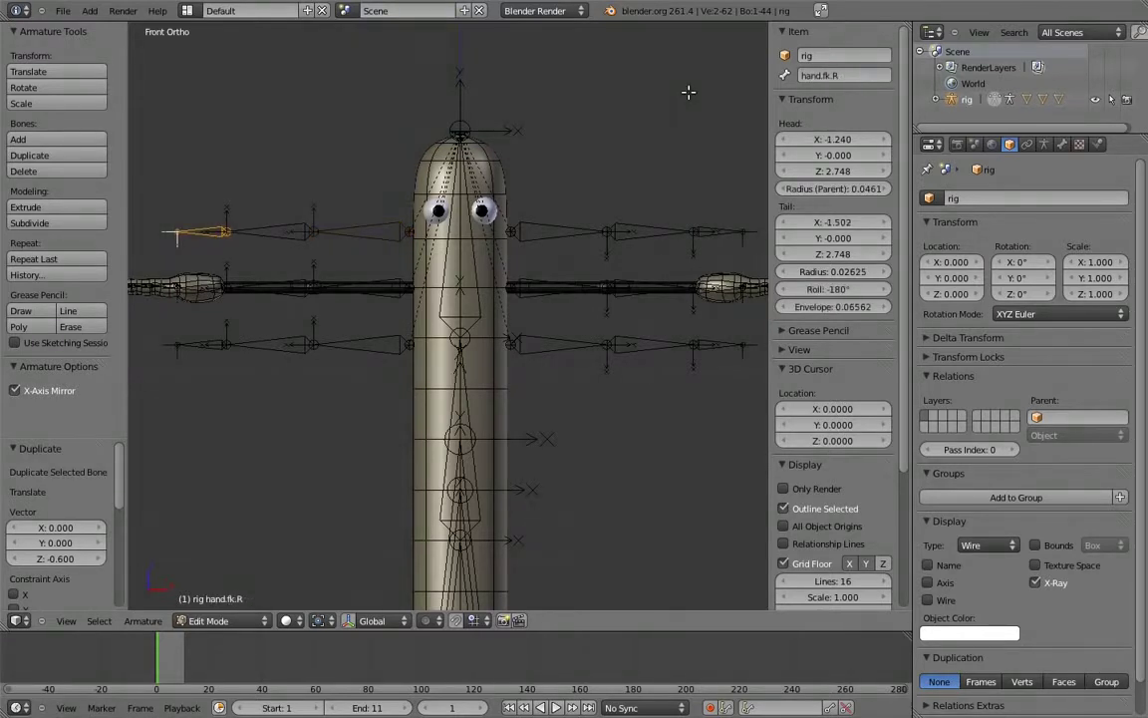
Step: Rename the left hand bone of the lower duplicated chain with .ik before its side suffix
{"action": "right_click", "coordinate": [717, 343]}
{"action": "left_click", "coordinate": [827, 75]}
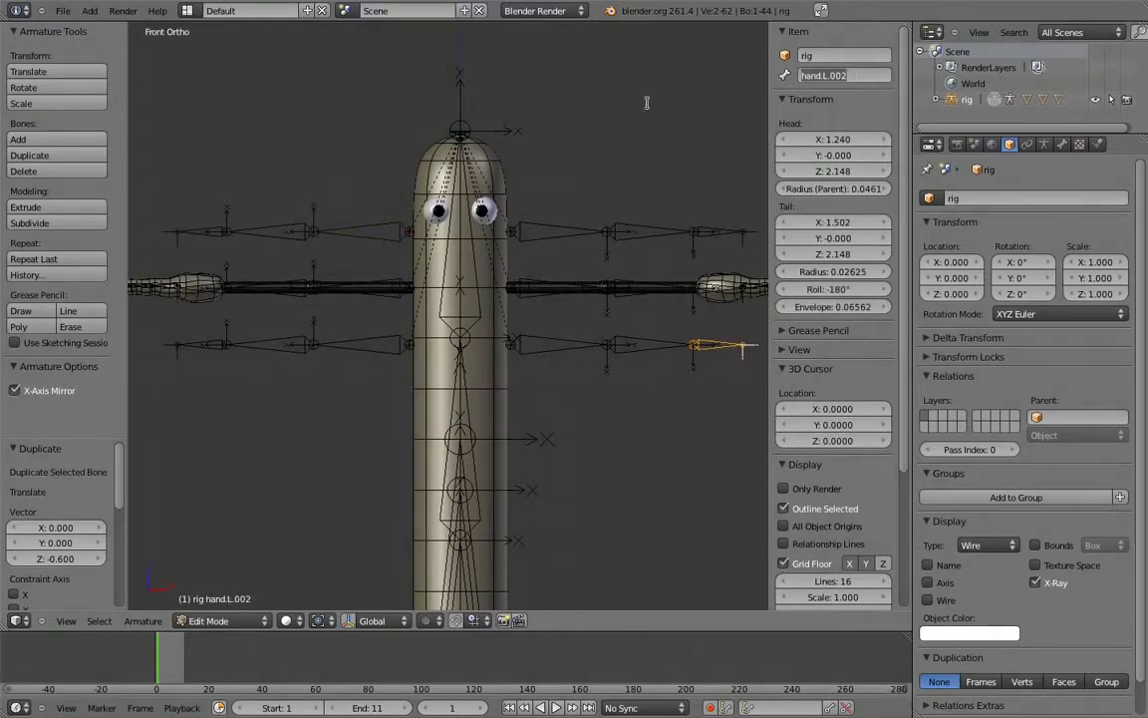
{"action": "key", "text": "Right"}
{"action": "key", "text": "Return"}
Step: Rename the left forearm bone of the lower duplicated chain as MCH-forearm.ik.L
{"action": "right_click", "coordinate": [647, 344]}
{"action": "left_click", "coordinate": [833, 77]}
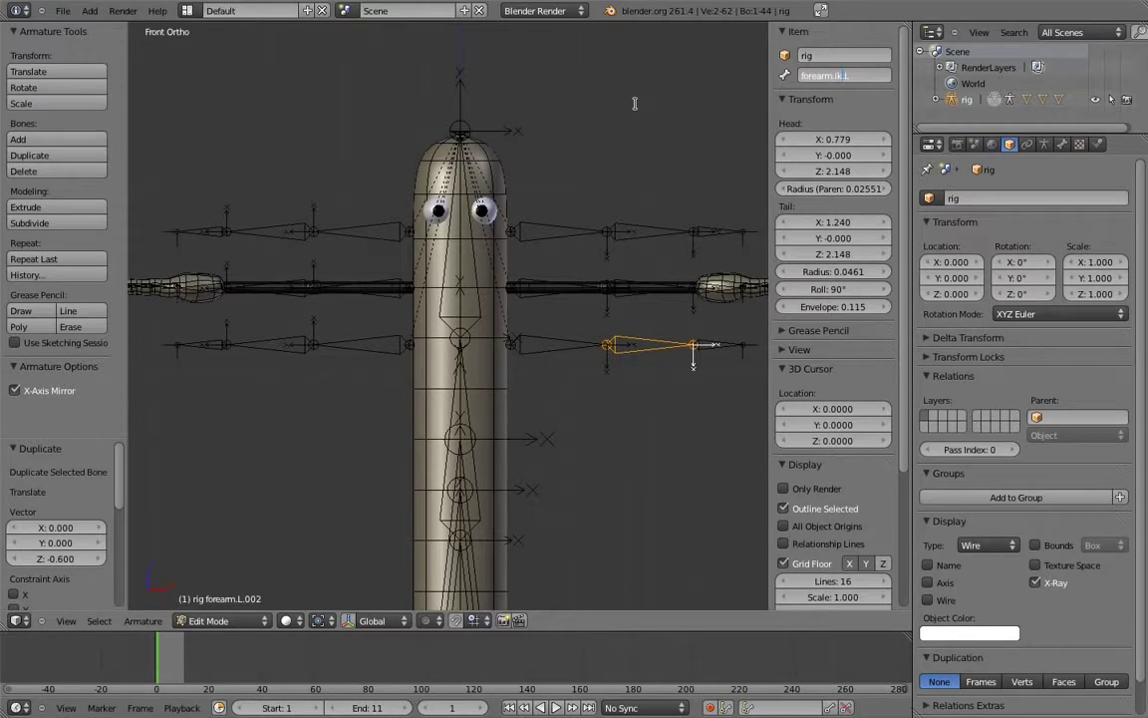
{"action": "key", "text": "Home"}
{"action": "type", "text": "MCH"}
{"action": "key", "text": "Return"}
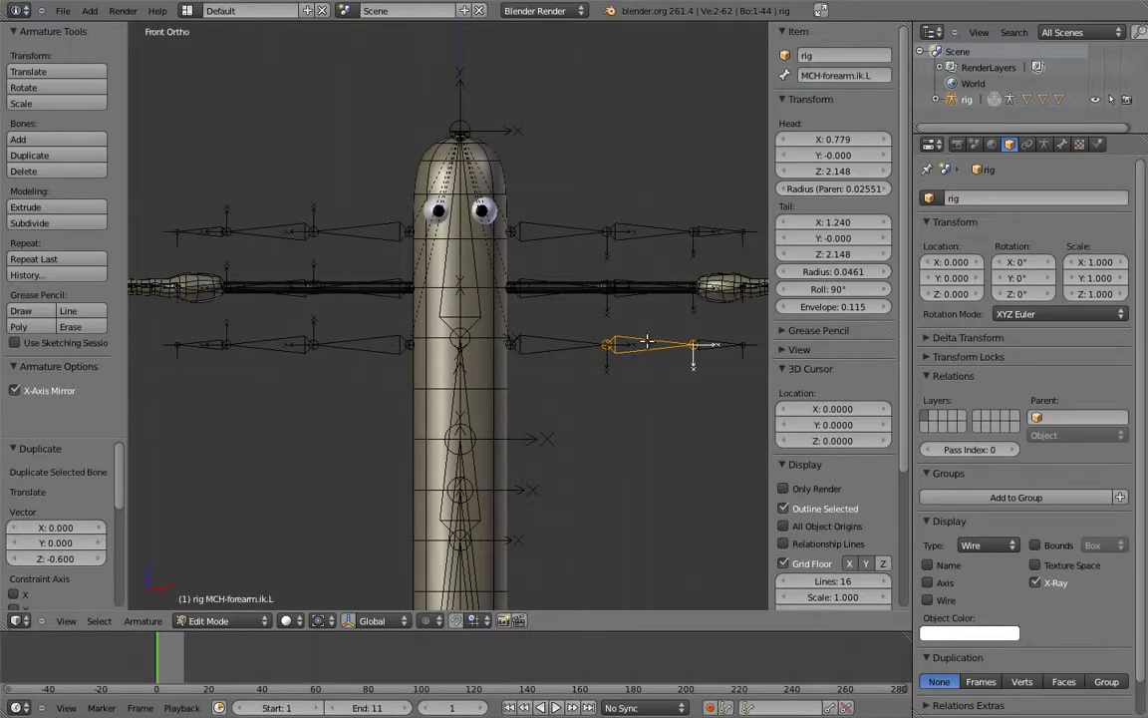
Step: Rename the left upper arm bone of the lower duplicated chain as MCH-upper_arm.ik.L and select its right-side counterpart
{"action": "right_click", "coordinate": [550, 343]}
{"action": "left_click", "coordinate": [854, 76]}
{"action": "key", "text": "Right"}
{"action": "key", "text": "BackSpace"}
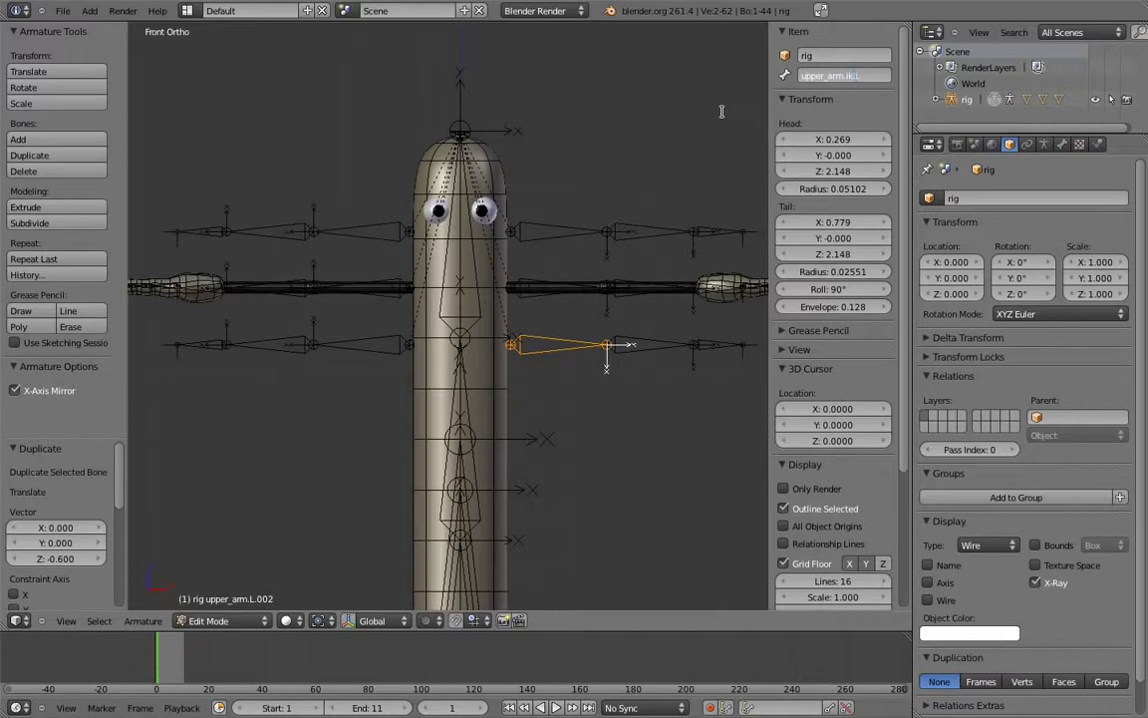
{"action": "type", "text": "MCH-"}
{"action": "key", "text": "Return"}
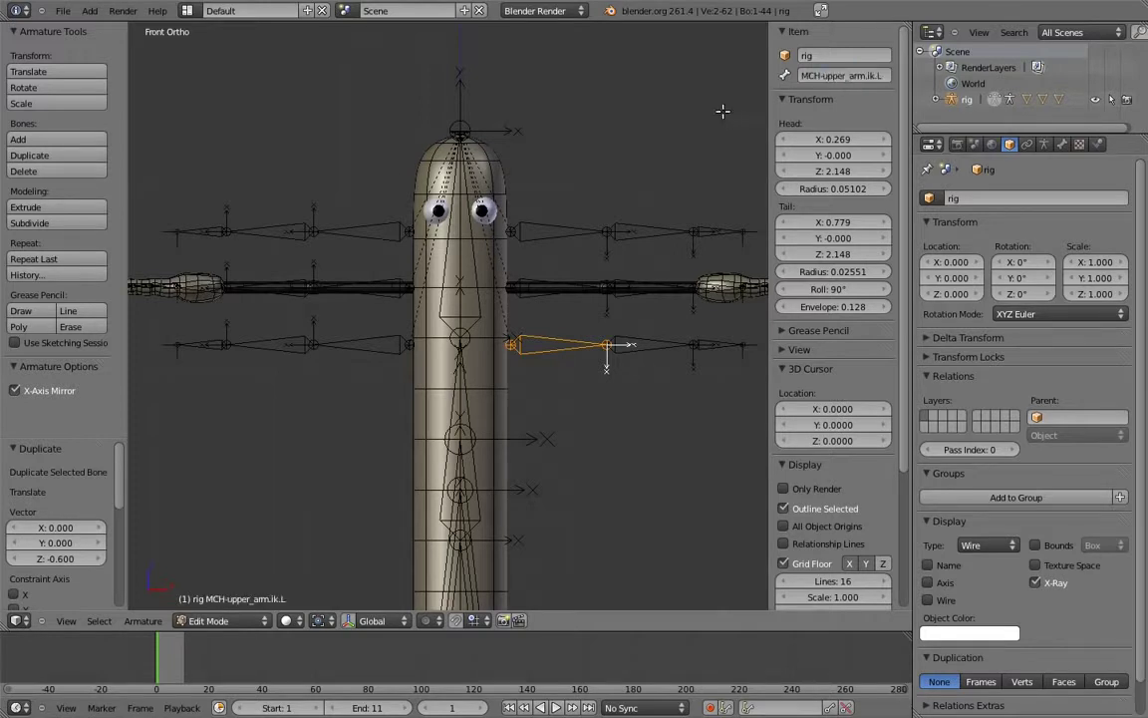
{"action": "right_click", "coordinate": [386, 341]}
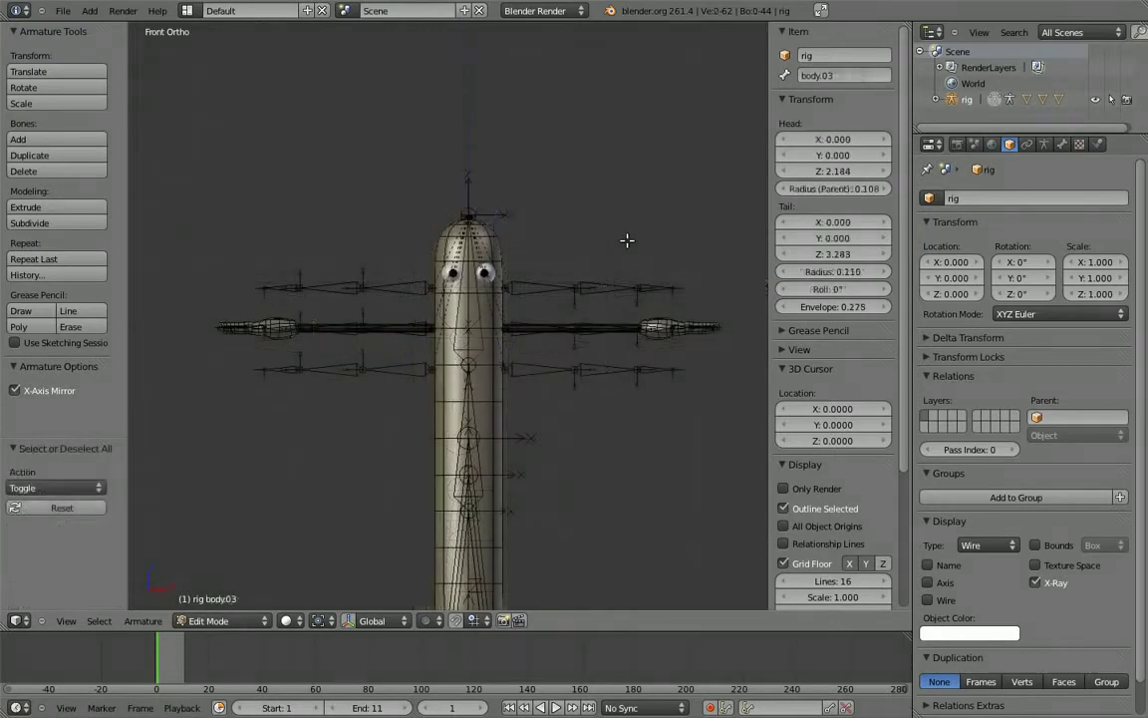
Step: Extrude a new bone 0.1 up along Z from the head of upper_arm.fk.L, mirrored on the right side
{"action": "scroll", "coordinate": [627, 240], "scroll_direction": "up", "scroll_amount": 6}
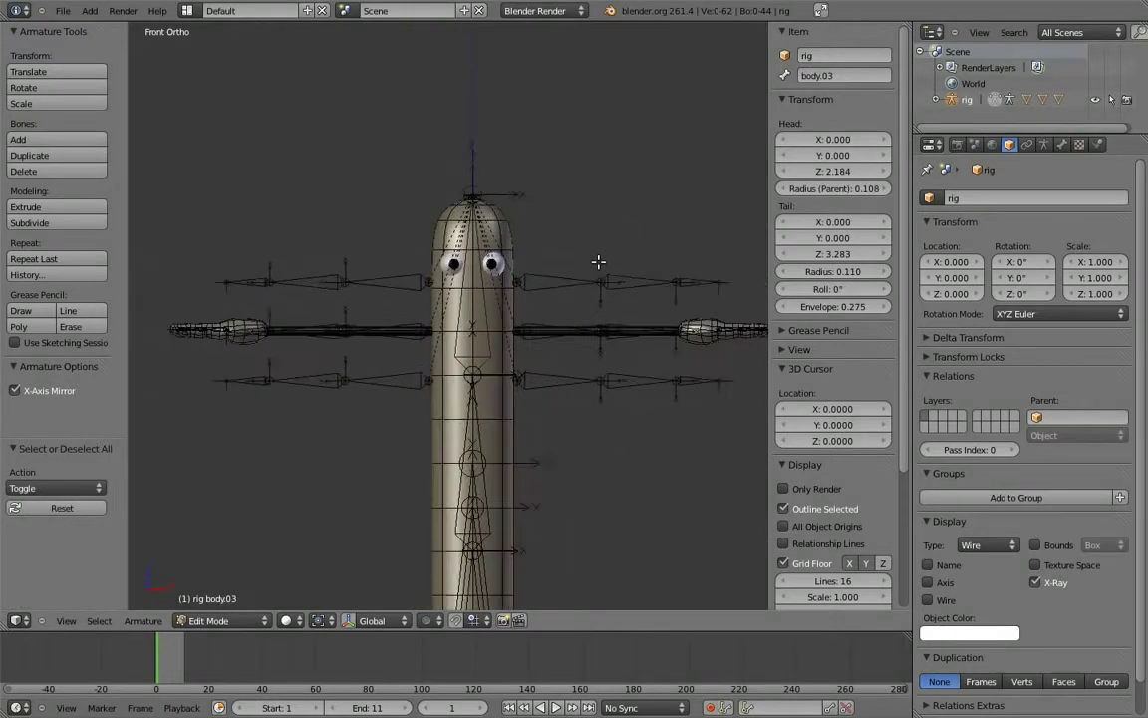
{"action": "right_click", "coordinate": [582, 329]}
{"action": "key", "text": "g"}
{"action": "key", "text": "z"}
{"action": "left_click", "coordinate": [603, 299]}
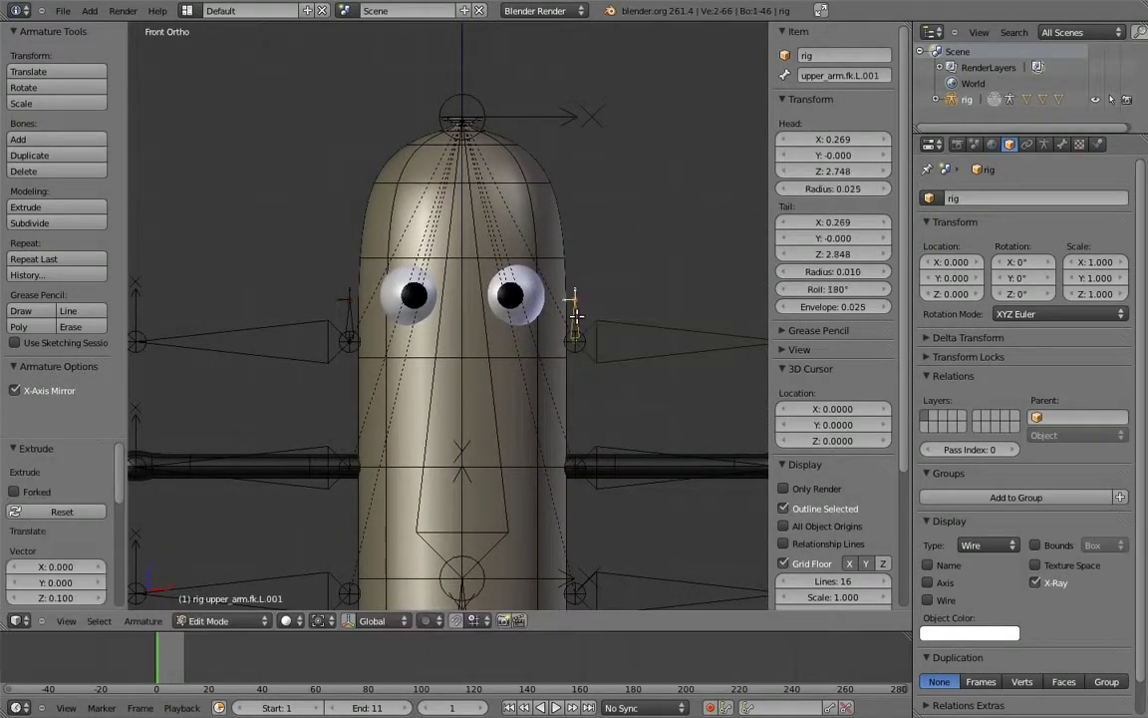
Step: Duplicate the new left shoulder bone 0.1 along X and raise the copy's tail 0.1 along Z
{"action": "key", "text": "e"}
{"action": "key", "text": "x"}
{"action": "left_click", "coordinate": [619, 311], "text": "ctrl"}
{"action": "right_click", "coordinate": [616, 296]}
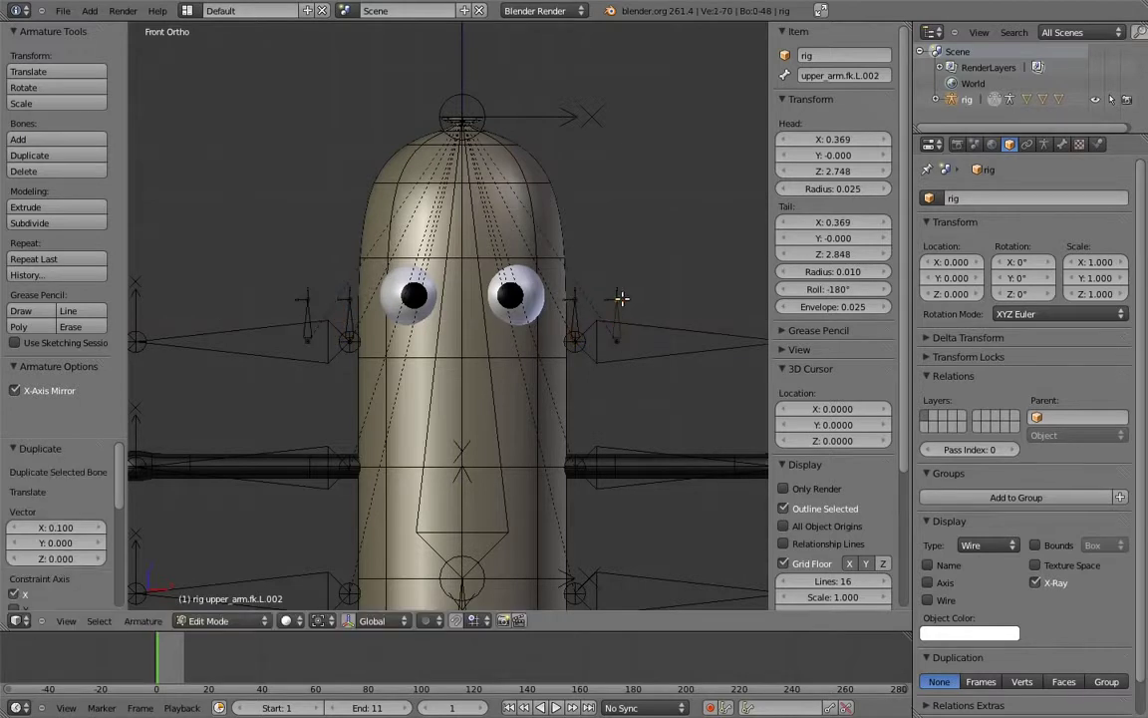
{"action": "key", "text": "g"}
{"action": "key", "text": "z"}
{"action": "left_click", "coordinate": [641, 270], "text": "ctrl"}
Step: Move the longer duplicate -0.1 along X back onto the shorter shoulder bone and clear its parent
{"action": "right_click", "coordinate": [618, 308]}
{"action": "key", "text": "g"}
{"action": "key", "text": "x"}
{"action": "left_click", "coordinate": [615, 310]}
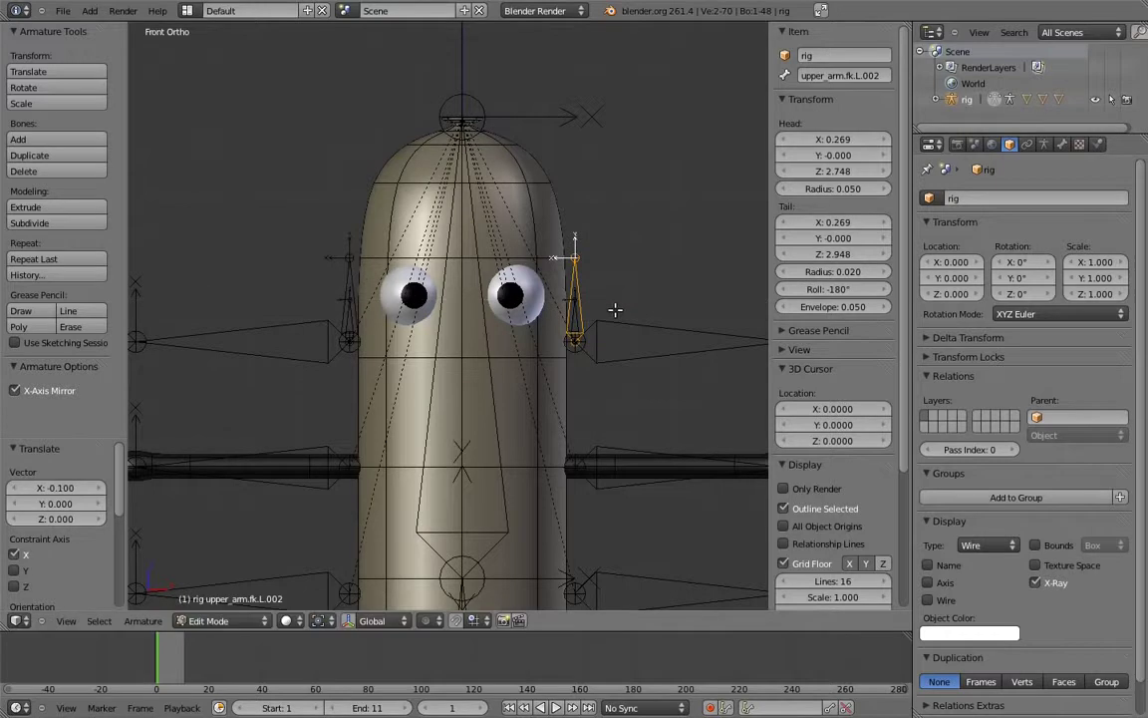
{"action": "scroll", "coordinate": [595, 310], "scroll_direction": "up", "scroll_amount": 2}
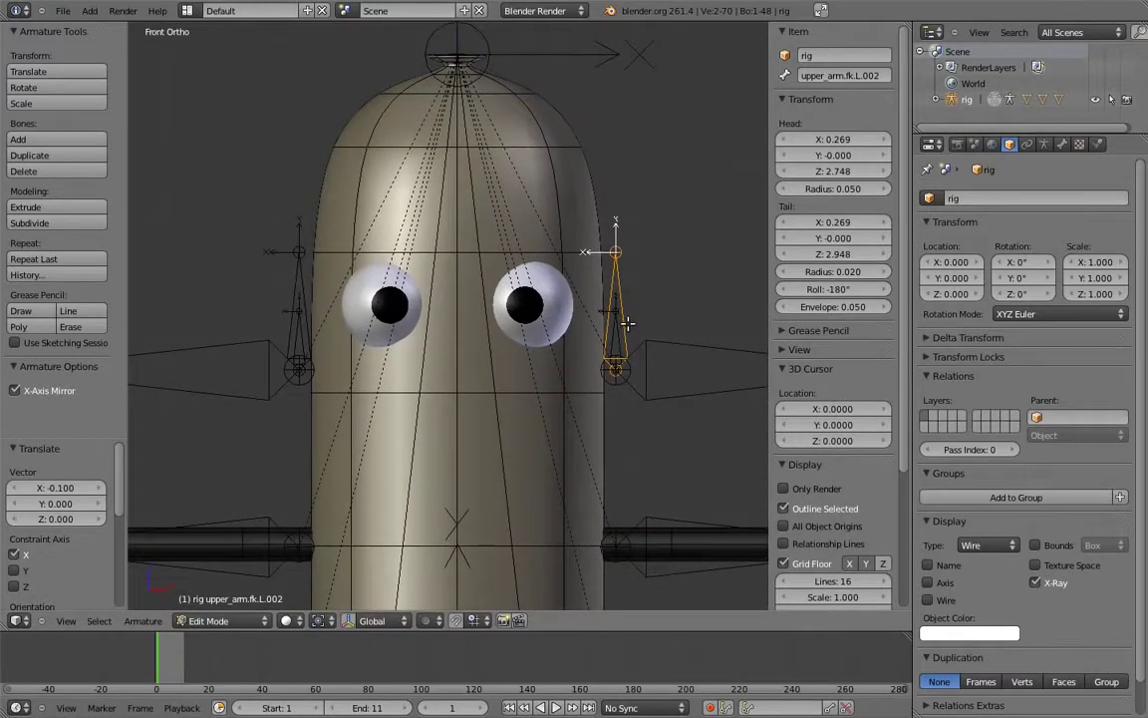
{"action": "key", "text": "alt+p"}
{"action": "left_click", "coordinate": [615, 340]}
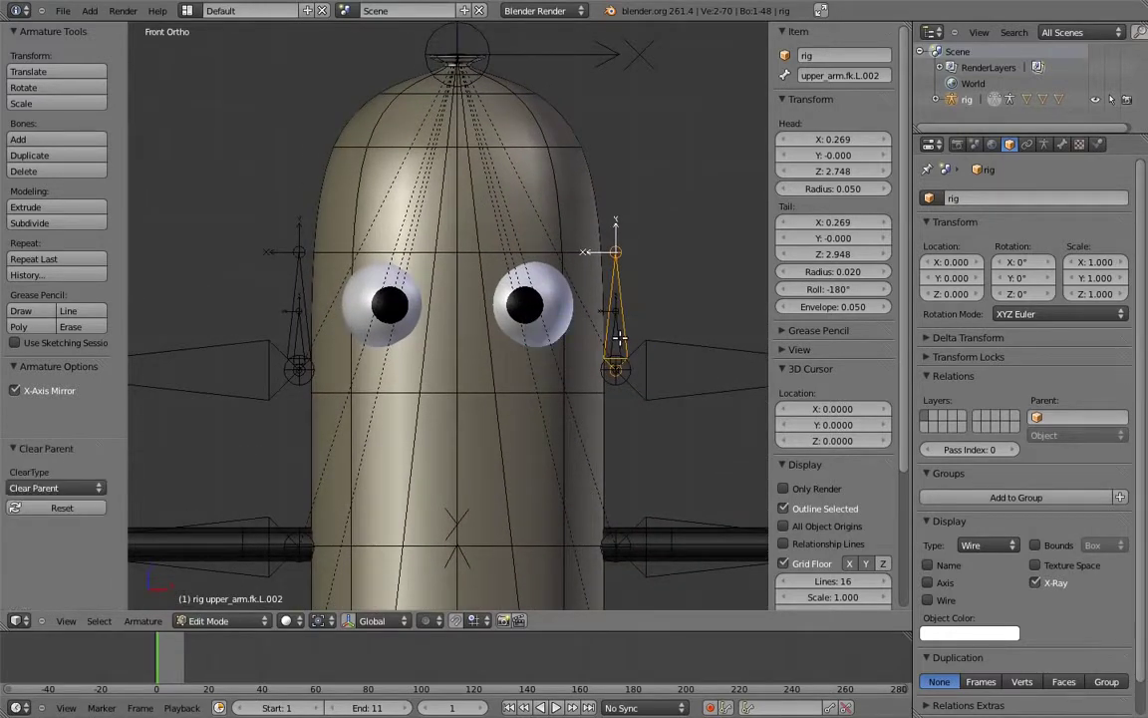
Step: Rename the shorter left shoulder bone as MCH-arm_socket.L
{"action": "right_click", "coordinate": [613, 324]}
{"action": "type", "text": "MCH-arm_socket.L"}
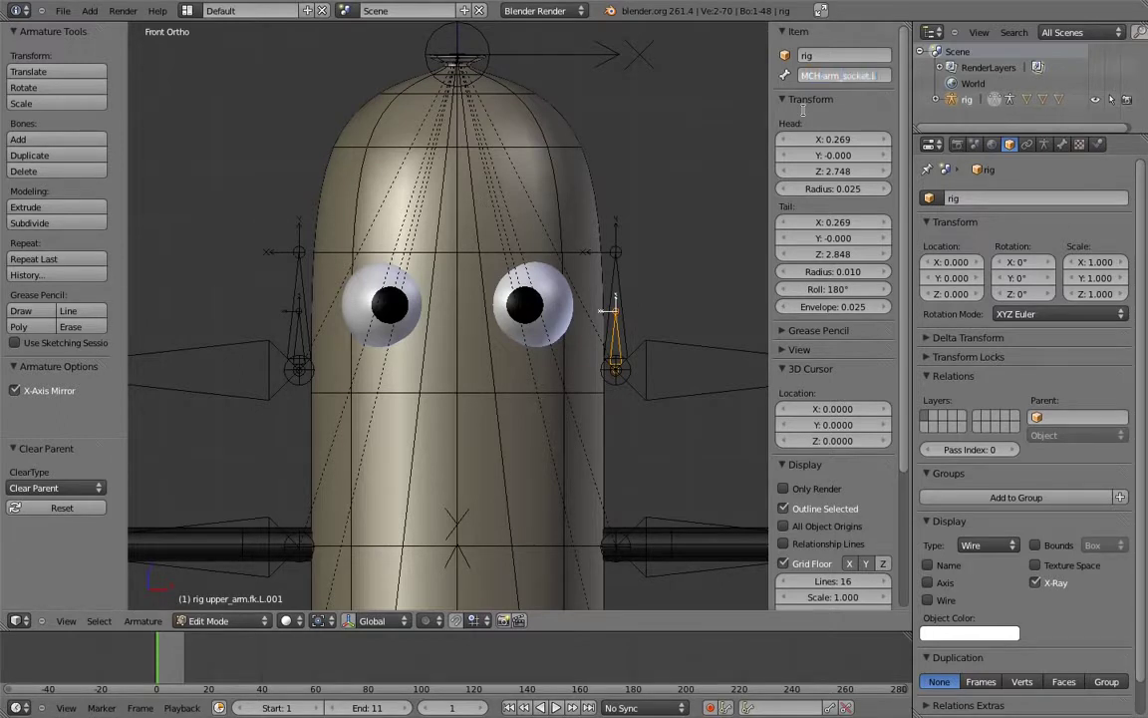
{"action": "key", "text": "Return"}
Step: Rename the longer left shoulder bone as MCH-arm_parent.L and select the shorter right shoulder bone
{"action": "right_click", "coordinate": [615, 254]}
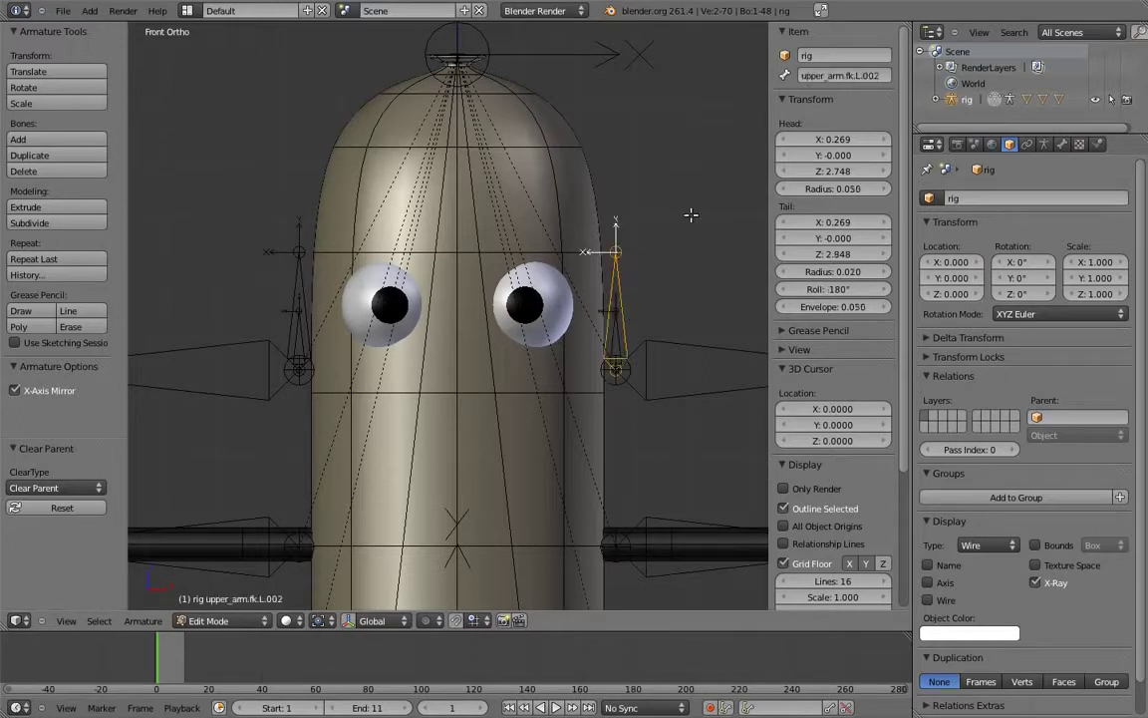
{"action": "left_click", "coordinate": [809, 76]}
{"action": "type", "text": "MCH-arm_parent.L"}
{"action": "key", "text": "Return"}
{"action": "right_click", "coordinate": [295, 311]}
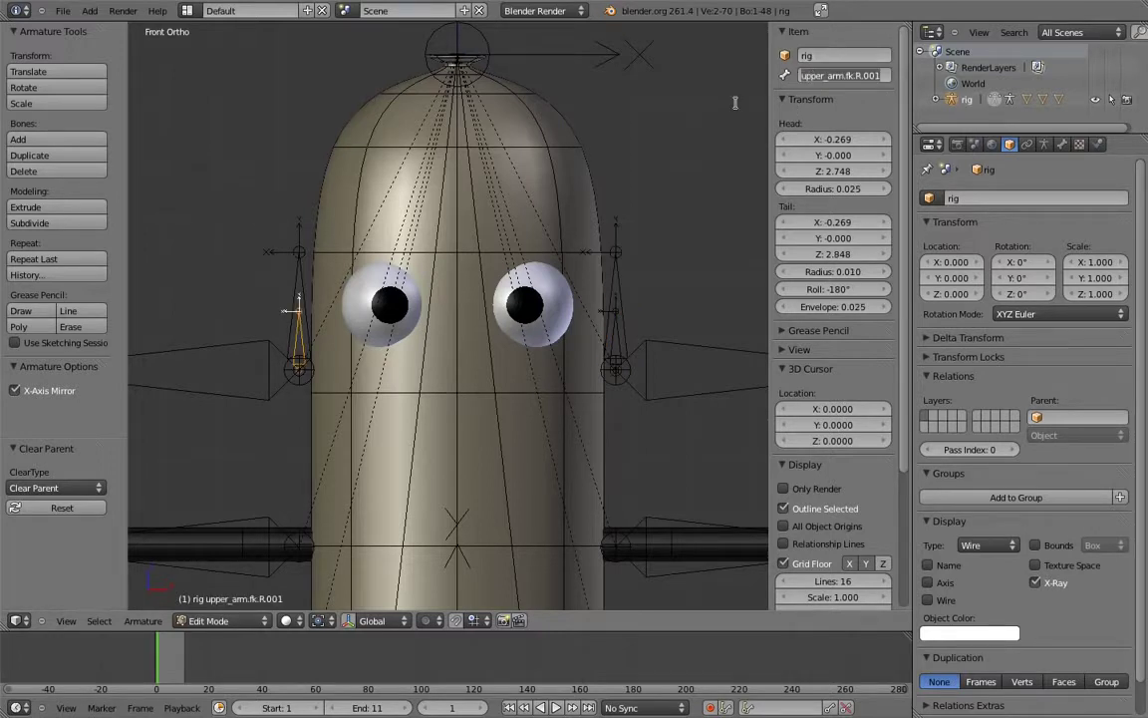
Step: Parent upper_arm.fk.L to MCH-arm_parent.L with Keep Offset
{"action": "right_click", "coordinate": [633, 286]}
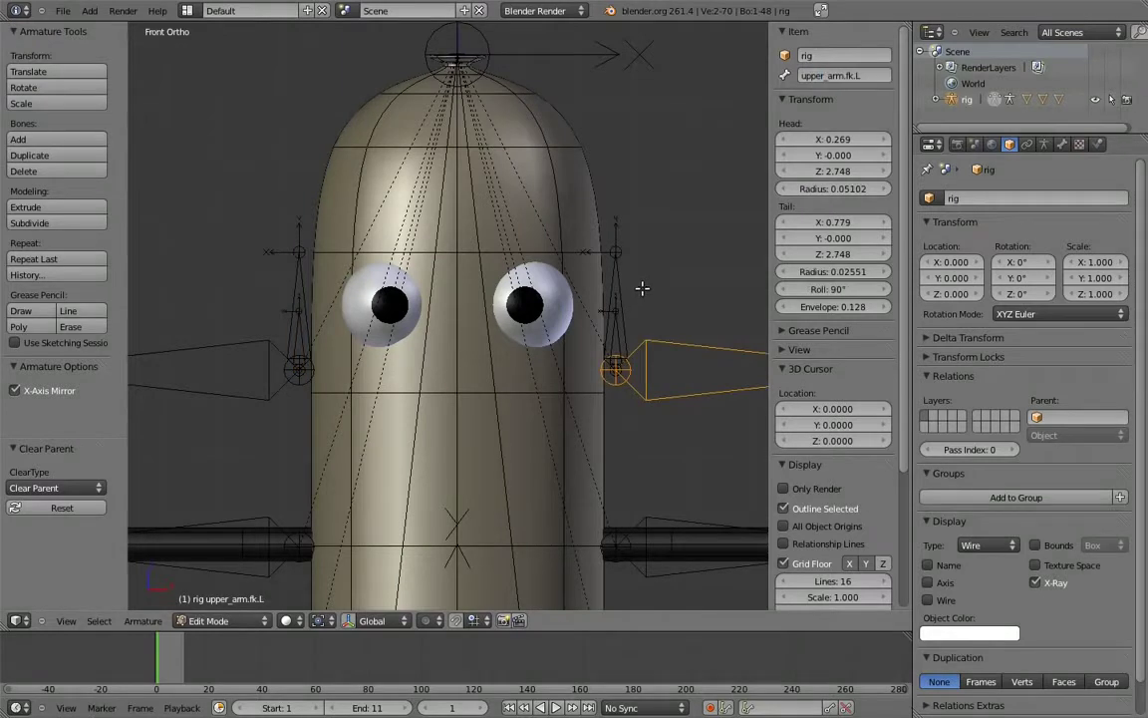
{"action": "right_click", "coordinate": [621, 289]}
{"action": "key", "text": "ctrl+p"}
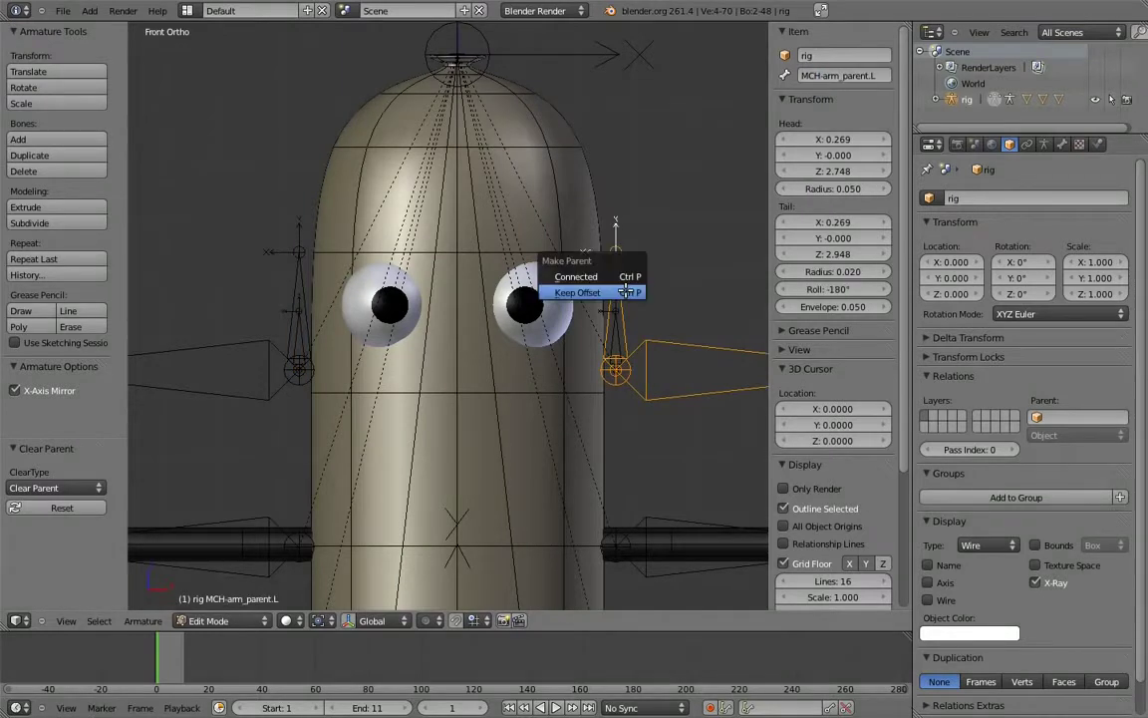
{"action": "key", "text": "Return"}
Step: In pose mode, add a Copy Location constraint to MCH-arm_parent.L targeting MCH-arm_socket.L
{"action": "key", "text": "ctrl+Tab"}
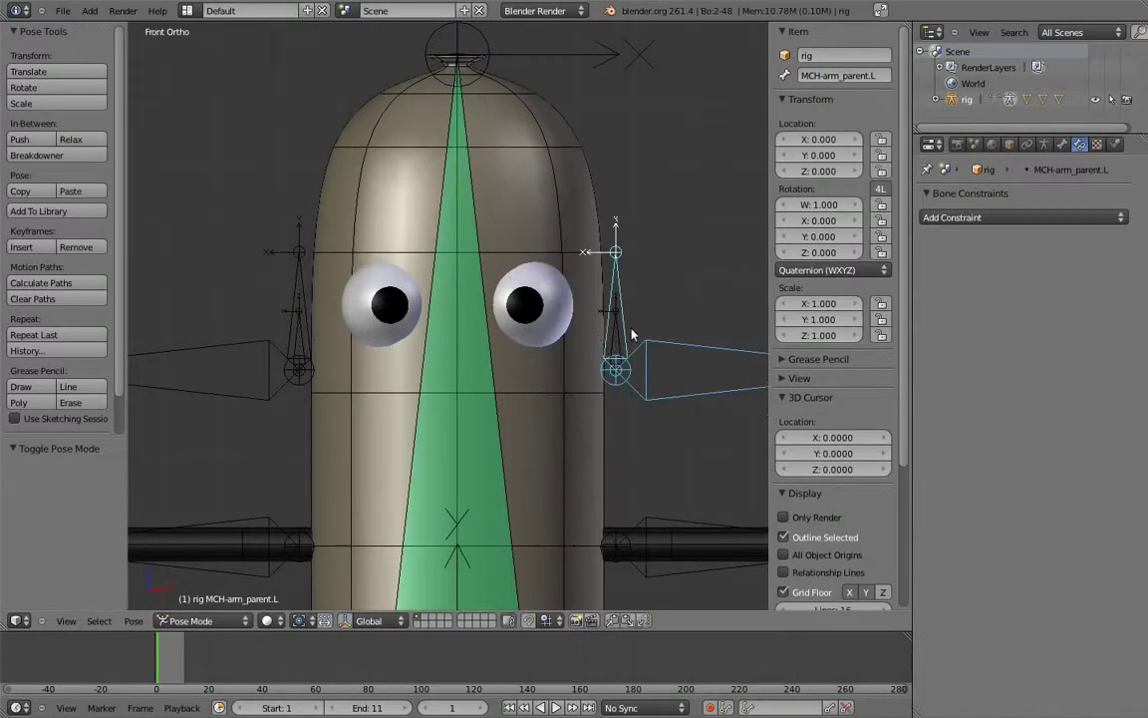
{"action": "right_click", "coordinate": [619, 311]}
{"action": "right_click", "coordinate": [619, 312], "text": "shift"}
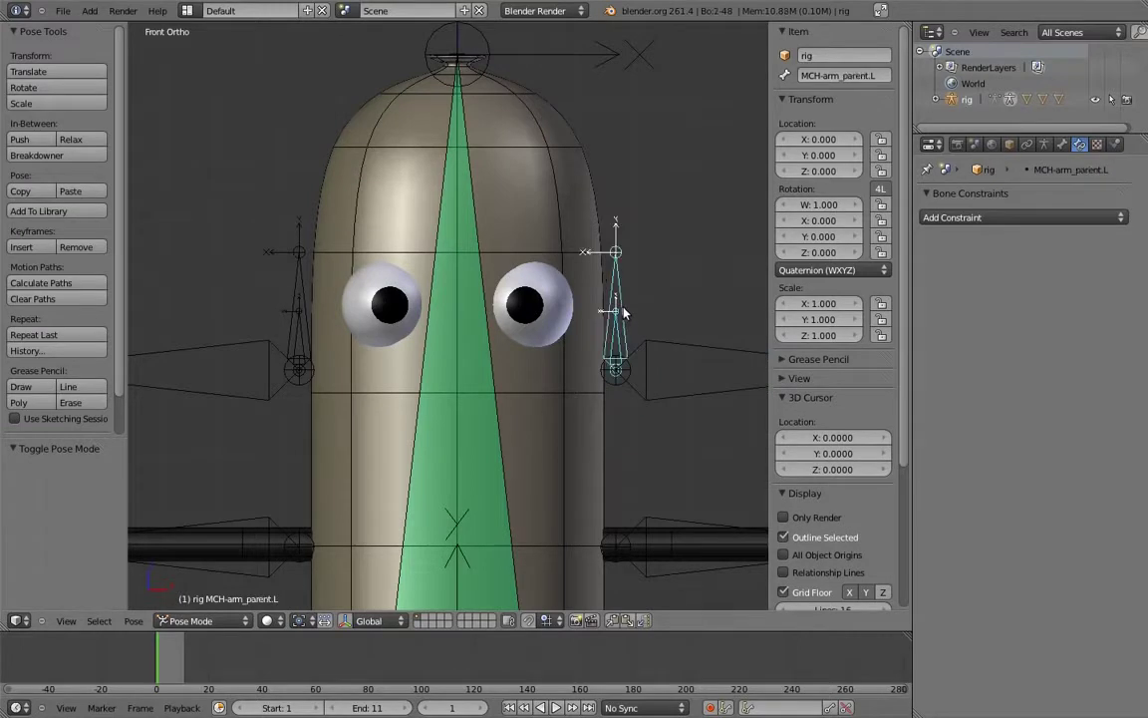
{"action": "key", "text": "ctrl+shift+c"}
{"action": "left_click", "coordinate": [615, 311]}
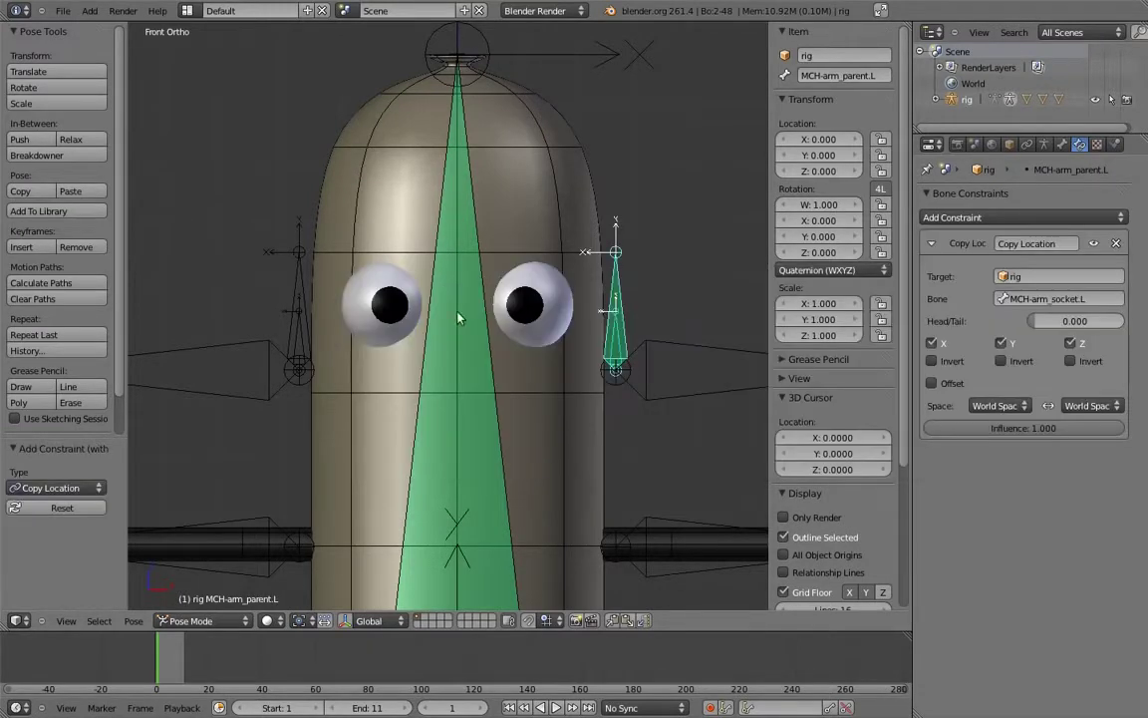
Step: Add a Copy Location constraint to MCH-arm_parent.R targeting MCH-arm_socket.R
{"action": "right_click", "coordinate": [297, 311]}
{"action": "right_click", "coordinate": [297, 299], "text": "shift"}
{"action": "key", "text": "ctrl+shift+c"}
{"action": "left_click", "coordinate": [291, 289]}
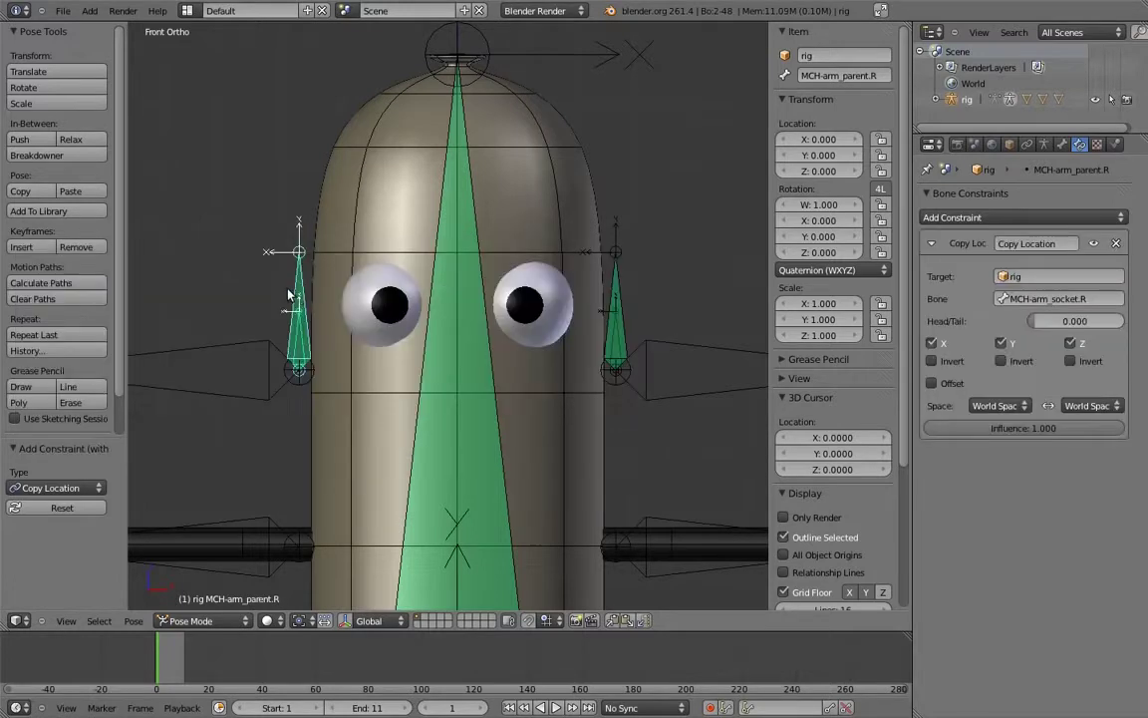
Step: Test-rotate the body_top bone to check how the FK arms follow the body, and cancel the rotation
{"action": "scroll", "coordinate": [472, 459], "scroll_direction": "down", "scroll_amount": 6}
{"action": "middle_click_drag", "start_coordinate": [487, 553], "coordinate": [499, 346], "text": "shift"}
{"action": "scroll", "coordinate": [509, 387], "scroll_direction": "down", "scroll_amount": 2}
{"action": "middle_click_drag", "start_coordinate": [462, 442], "coordinate": [476, 443], "text": "shift"}
{"action": "right_click", "coordinate": [477, 444]}
{"action": "key", "text": "r"}
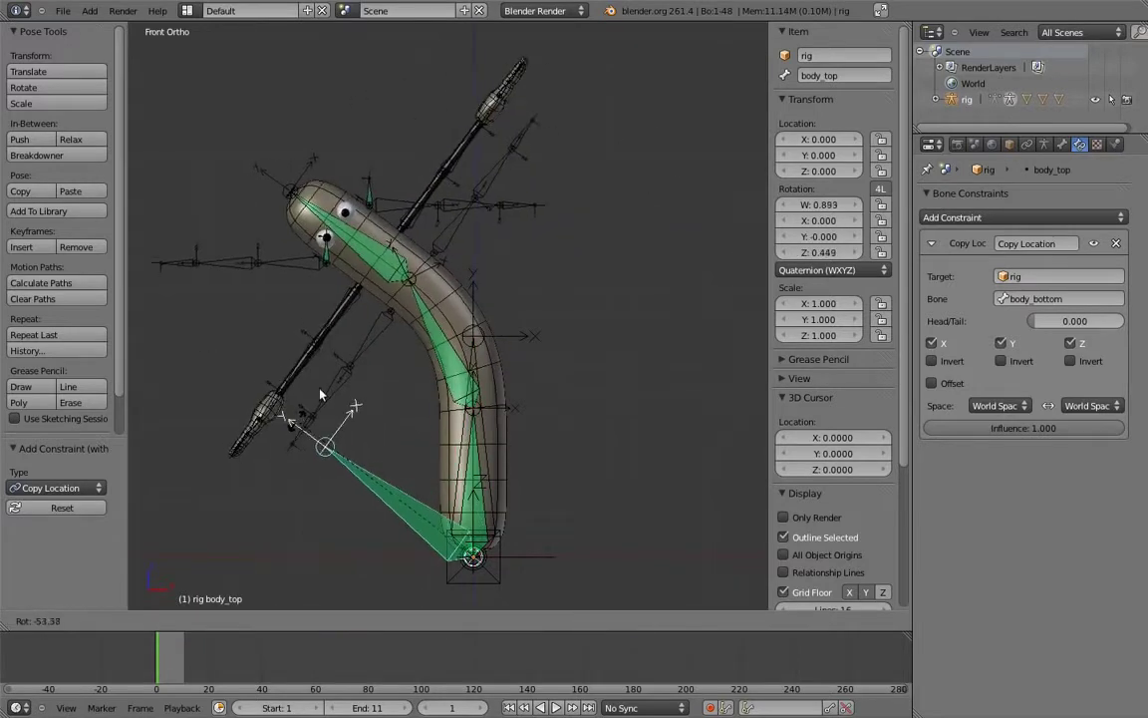
{"action": "right_click", "coordinate": [487, 351]}
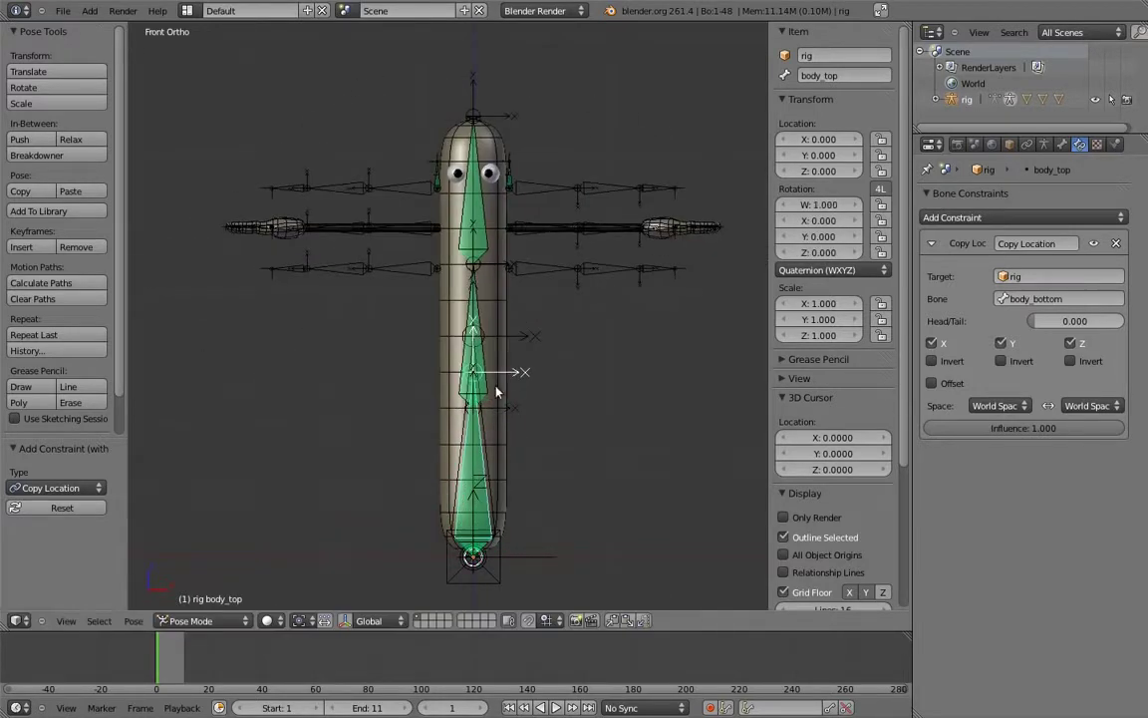
Step: Test-rotate the root bone to check how the FK arms follow it, and cancel the rotation
{"action": "right_click", "coordinate": [499, 576]}
{"action": "key", "text": "r"}
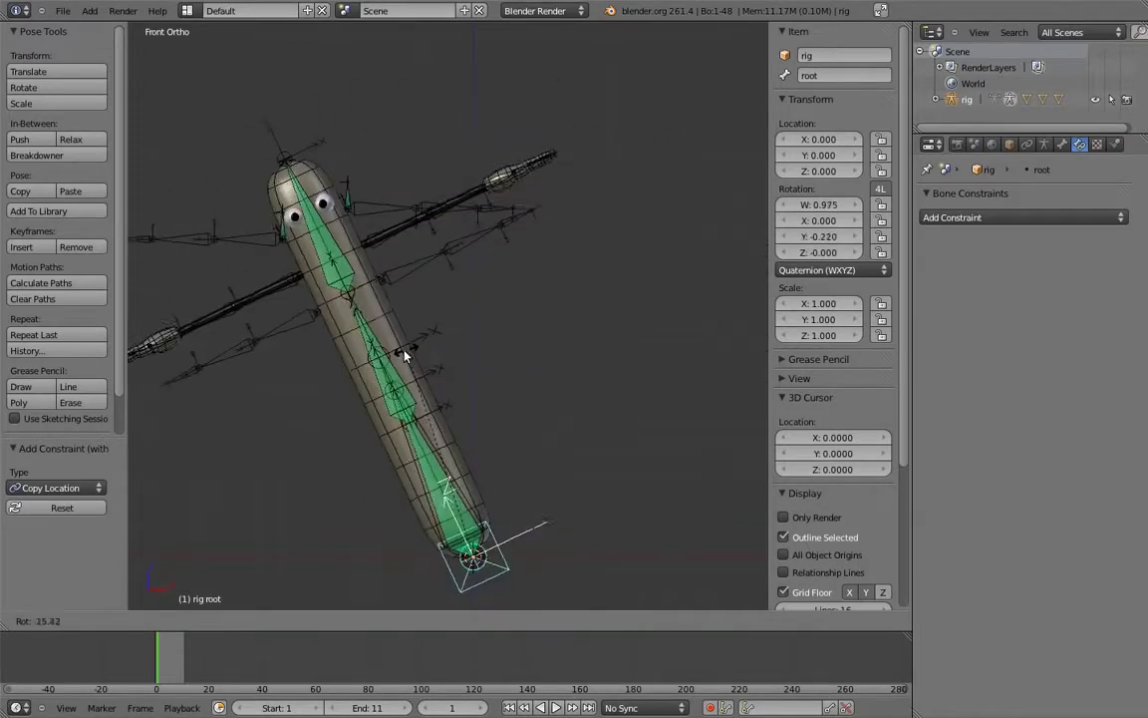
{"action": "right_click", "coordinate": [523, 344]}
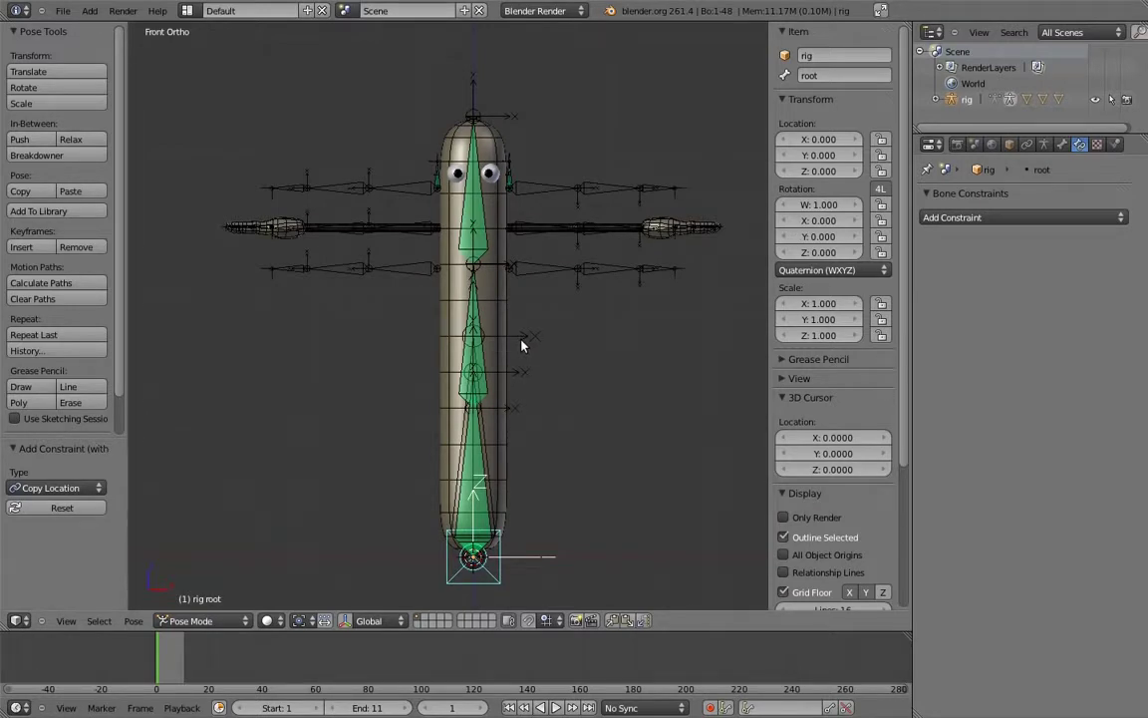
Step: In edit mode, parent MCH-arm_parent.L to the root bone with Keep Offset
{"action": "scroll", "coordinate": [513, 272], "scroll_direction": "up", "scroll_amount": 5}
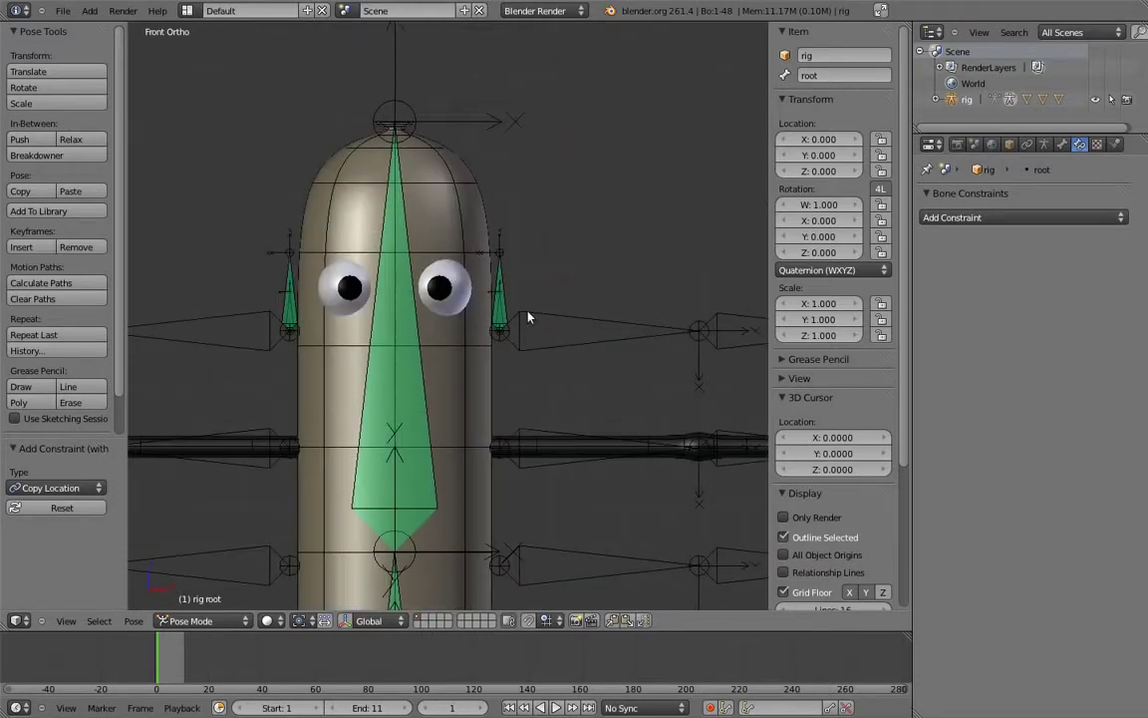
{"action": "key", "text": "Tab"}
{"action": "right_click", "coordinate": [506, 272]}
{"action": "middle_click_drag", "start_coordinate": [535, 377], "coordinate": [512, 193], "text": "shift"}
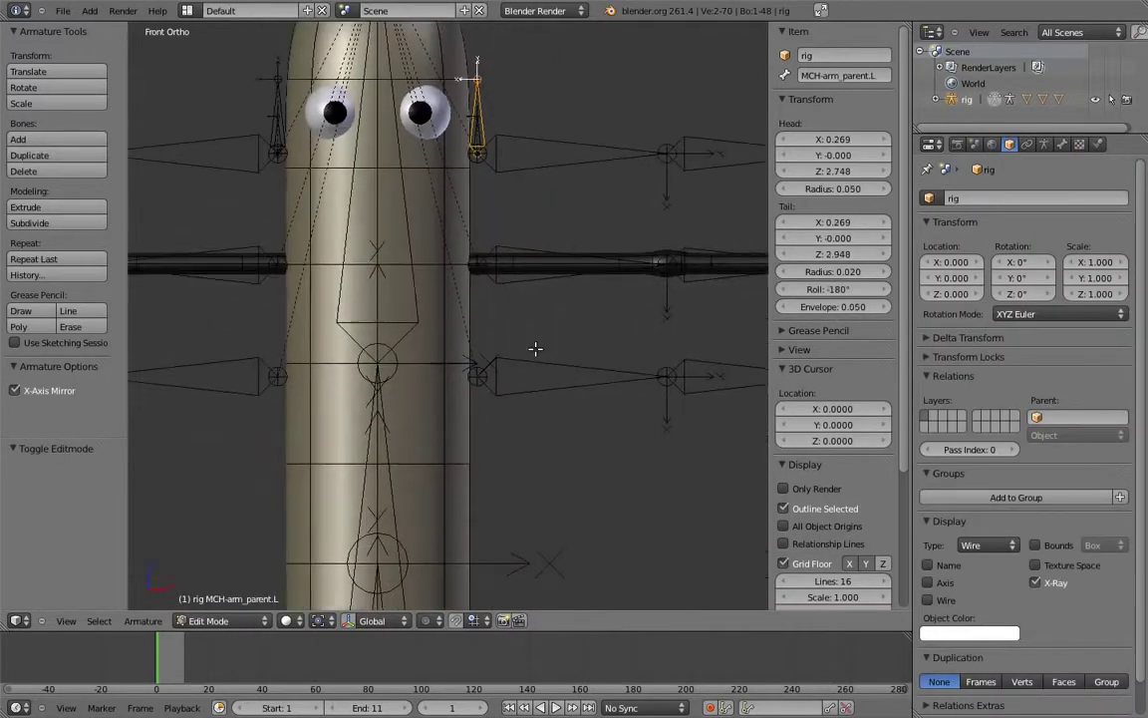
{"action": "scroll", "coordinate": [535, 377], "scroll_direction": "down", "scroll_amount": 5}
{"action": "middle_click_drag", "start_coordinate": [574, 338], "coordinate": [605, 141], "text": "shift"}
{"action": "middle_click_drag", "start_coordinate": [604, 298], "coordinate": [543, 367]}
{"action": "right_click", "coordinate": [582, 471]}
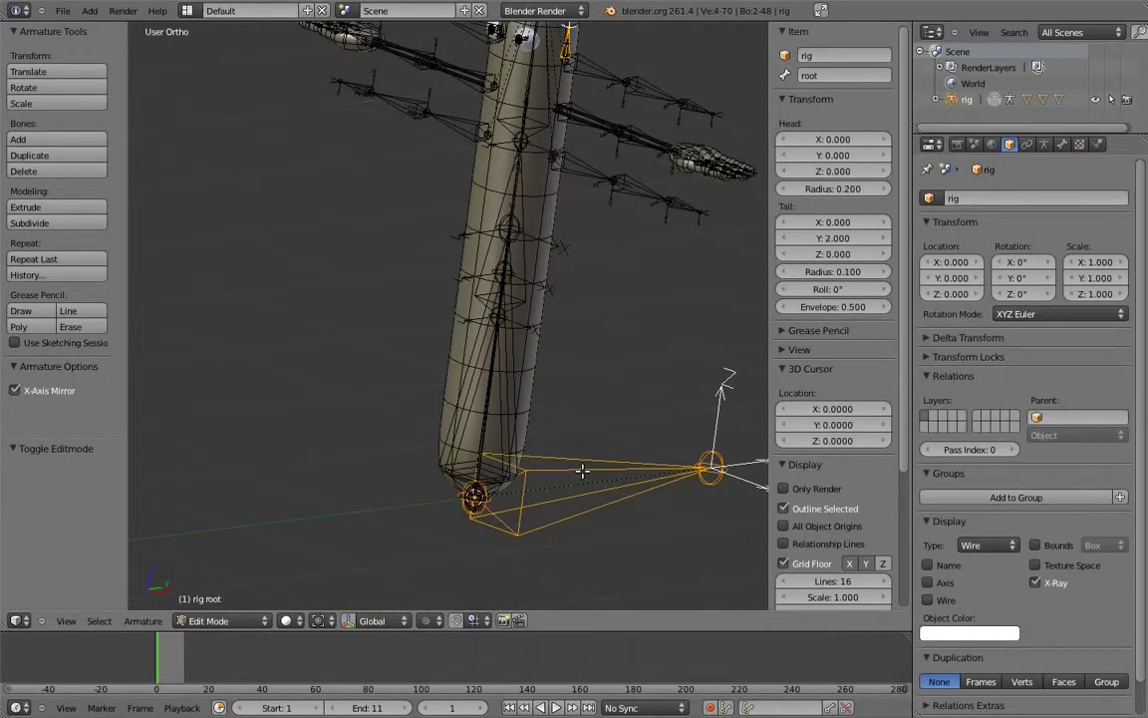
{"action": "key", "text": "ctrl+p"}
{"action": "left_click", "coordinate": [524, 427]}
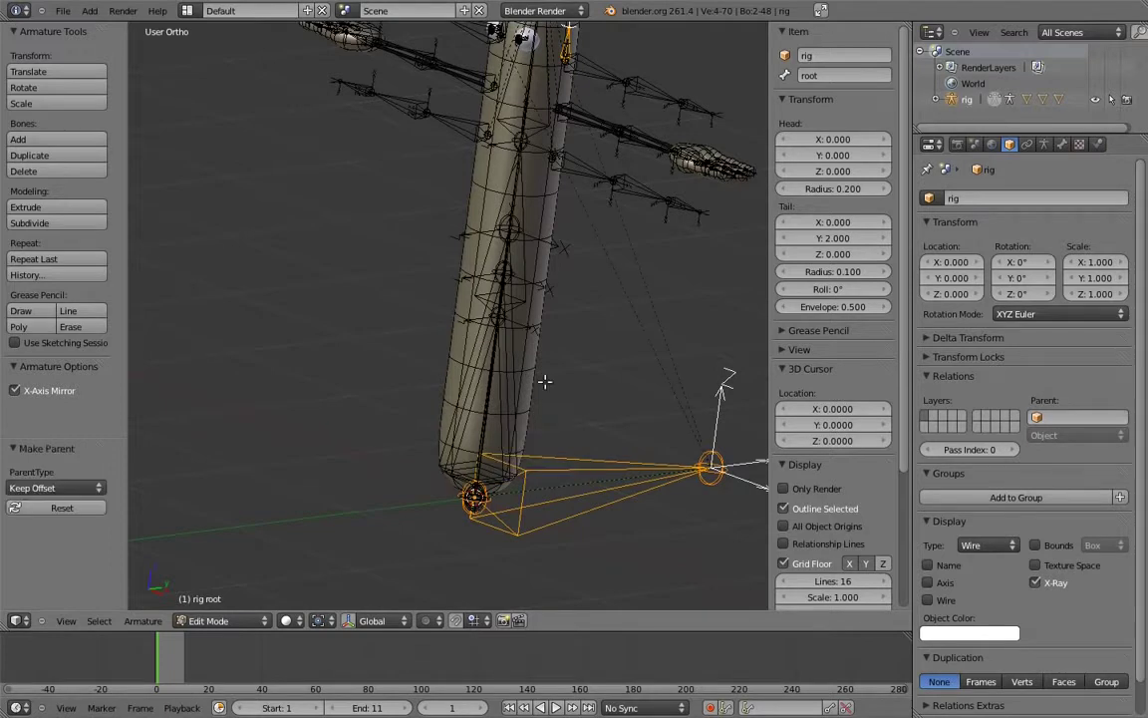
Step: Return to pose mode in front view and rotate the root bone about 17° to test the new parenting
{"action": "middle_click_drag", "start_coordinate": [553, 410], "coordinate": [553, 420]}
{"action": "key", "text": "KP_1"}
{"action": "middle_click_drag", "start_coordinate": [546, 297], "coordinate": [556, 356], "text": "shift"}
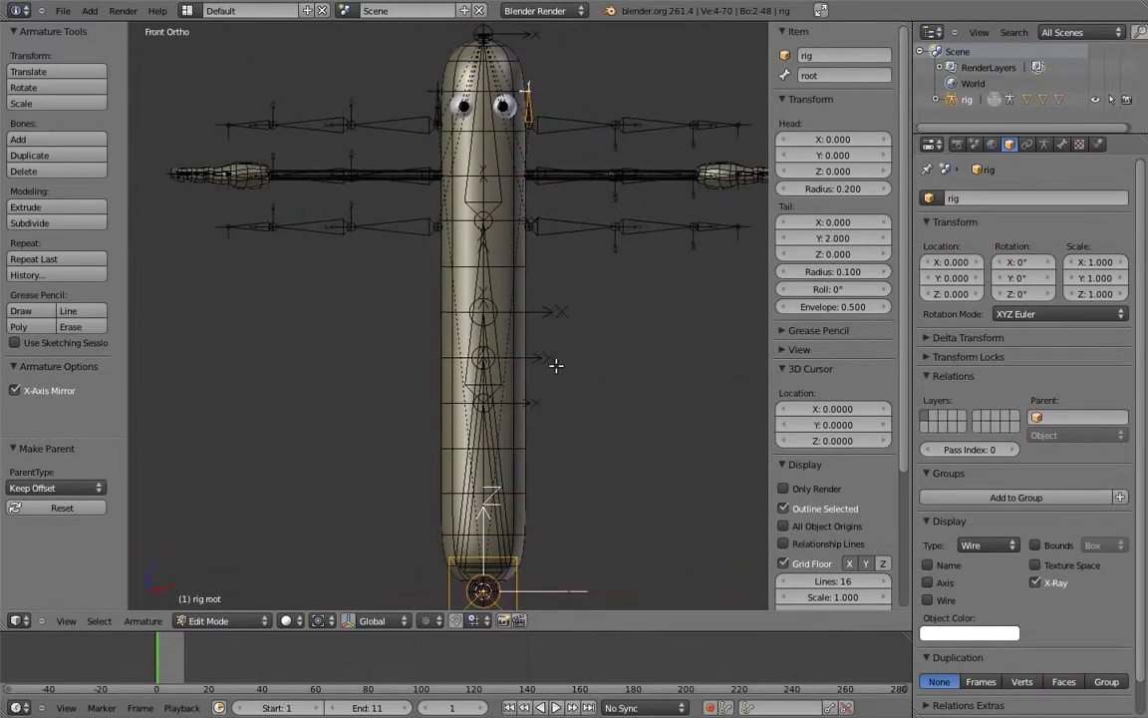
{"action": "key", "text": "ctrl+Tab"}
{"action": "scroll", "coordinate": [558, 400], "scroll_direction": "down", "scroll_amount": 1}
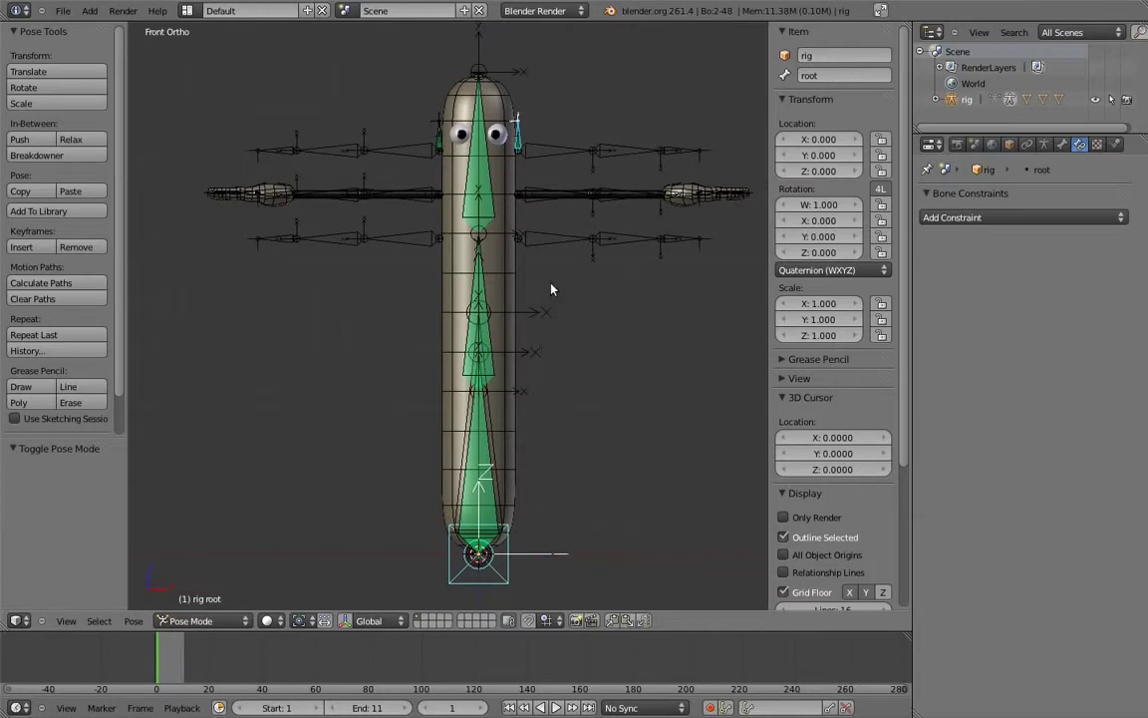
{"action": "key", "text": "r"}
{"action": "left_click", "coordinate": [499, 317]}
Step: Try rotating body_top on the tilted rig, cancel it, and clear the rotation of all bones
{"action": "right_click", "coordinate": [526, 430]}
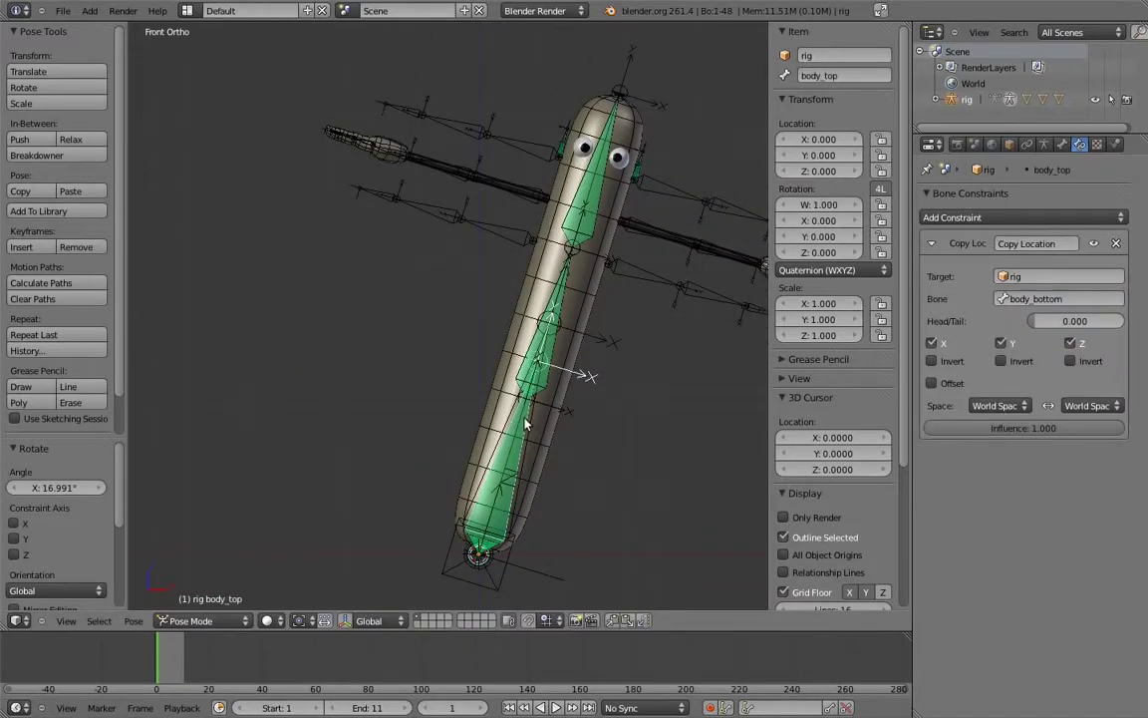
{"action": "key", "text": "r"}
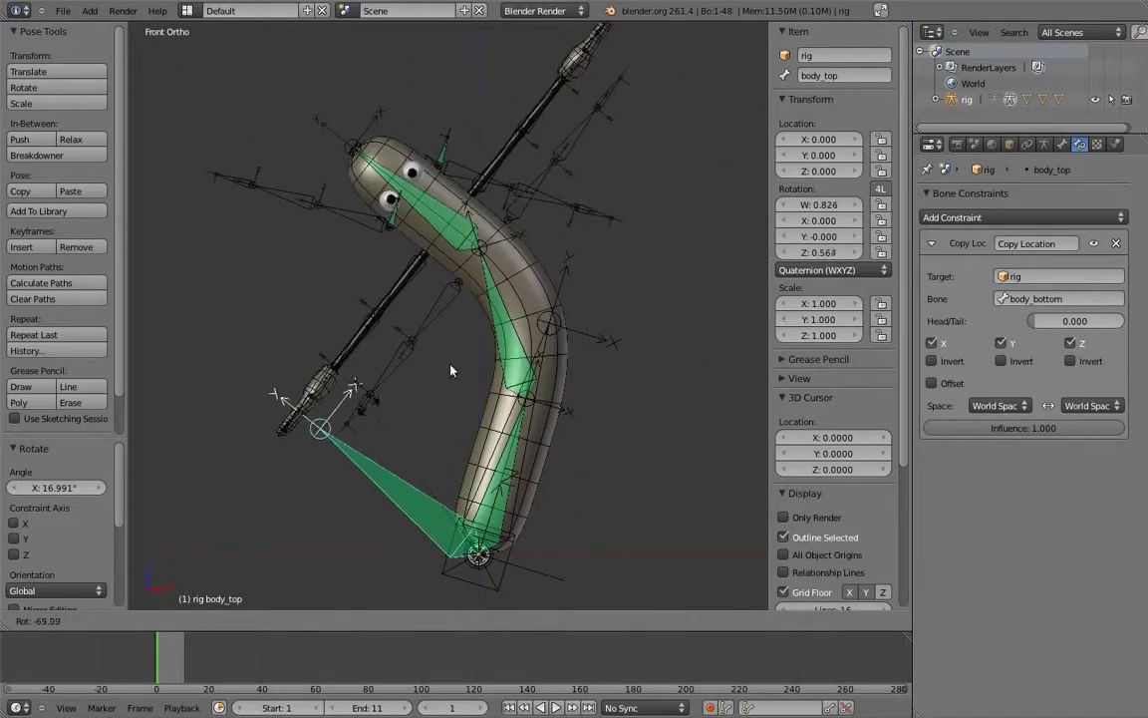
{"action": "right_click", "coordinate": [654, 381]}
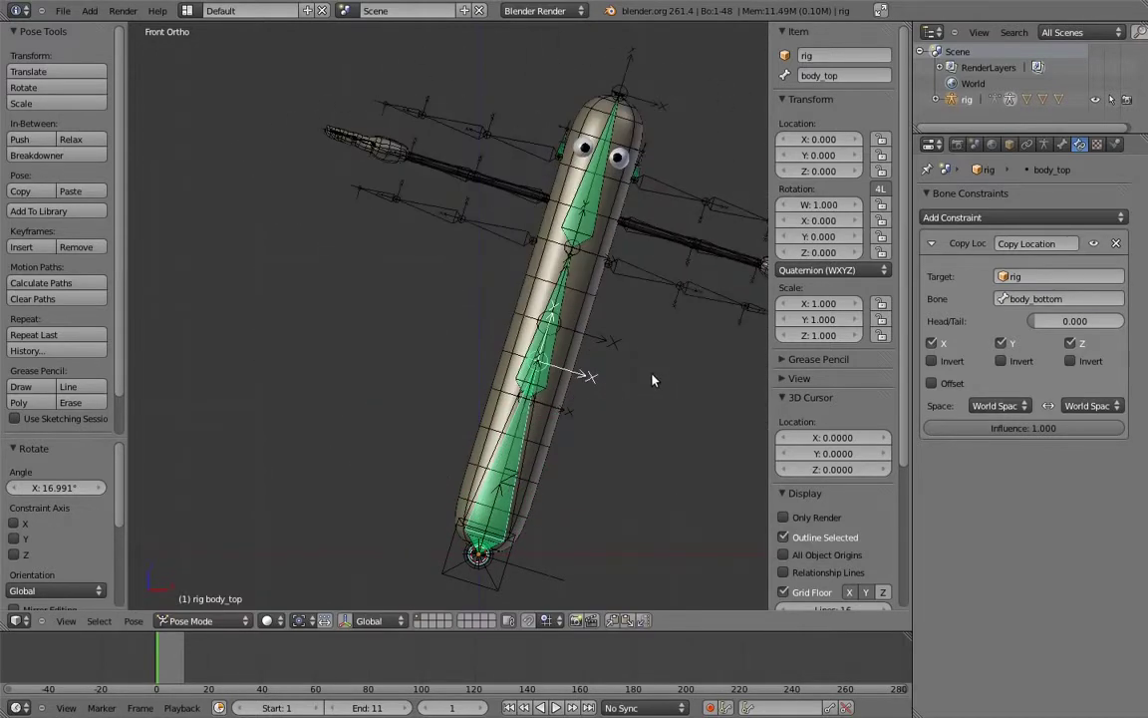
{"action": "key", "text": "a"}
{"action": "key", "text": "alt+r"}
{"action": "key", "text": "a"}
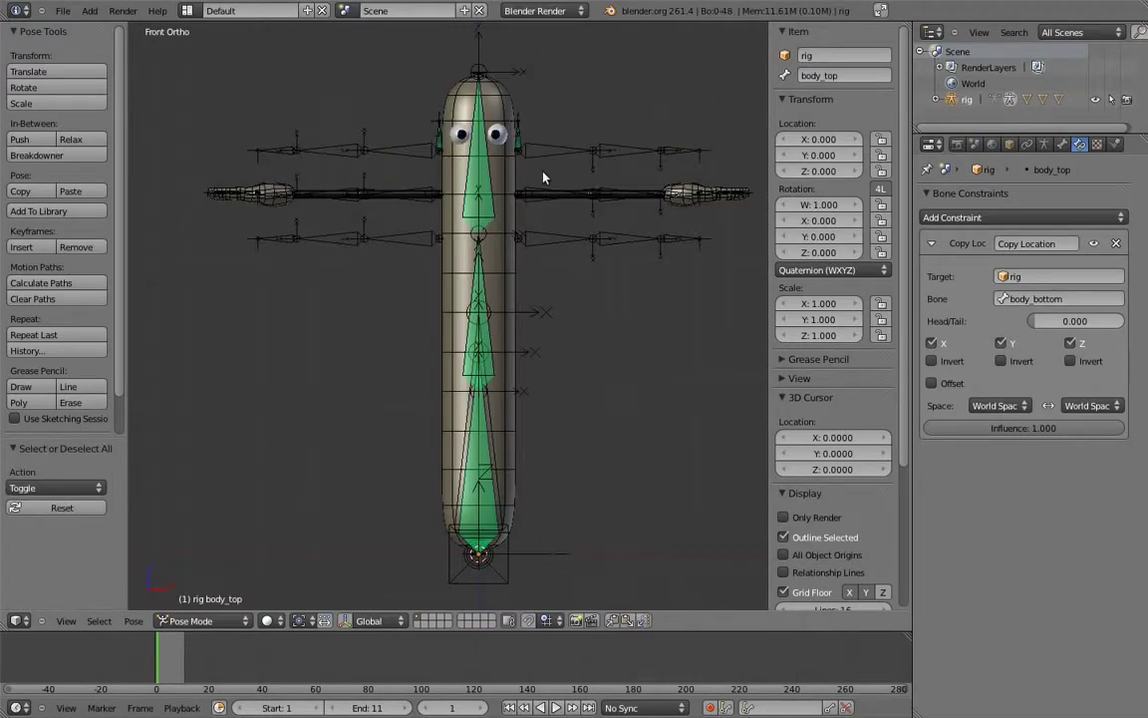
Step: Add a Copy Transforms constraint to MCH-arm_parent.L targeting MCH-arm_socket.L
{"action": "scroll", "coordinate": [538, 186], "scroll_direction": "up", "scroll_amount": 8}
{"action": "right_click", "coordinate": [562, 284]}
{"action": "right_click", "coordinate": [564, 283], "text": "shift"}
{"action": "key", "text": "shift+ctrl+c"}
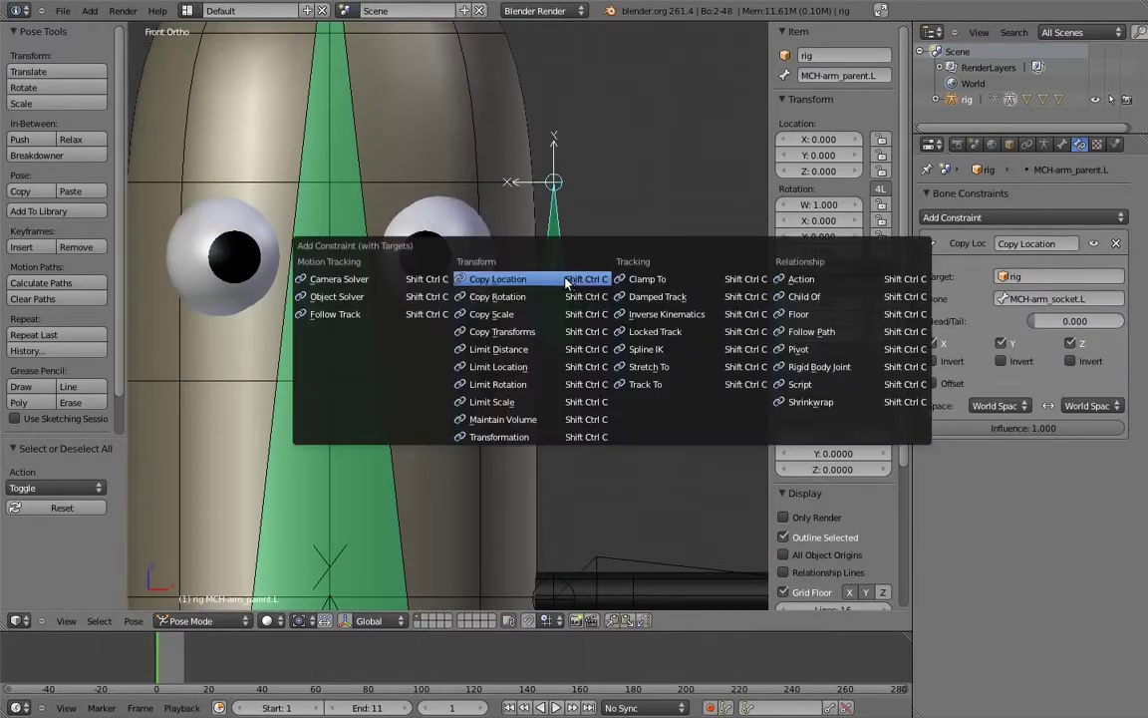
{"action": "left_click", "coordinate": [503, 332]}
Step: Add a Copy Transforms constraint to MCH-arm_parent.R targeting MCH-arm_socket.R
{"action": "middle_click_drag", "start_coordinate": [160, 289], "coordinate": [528, 315], "text": "shift"}
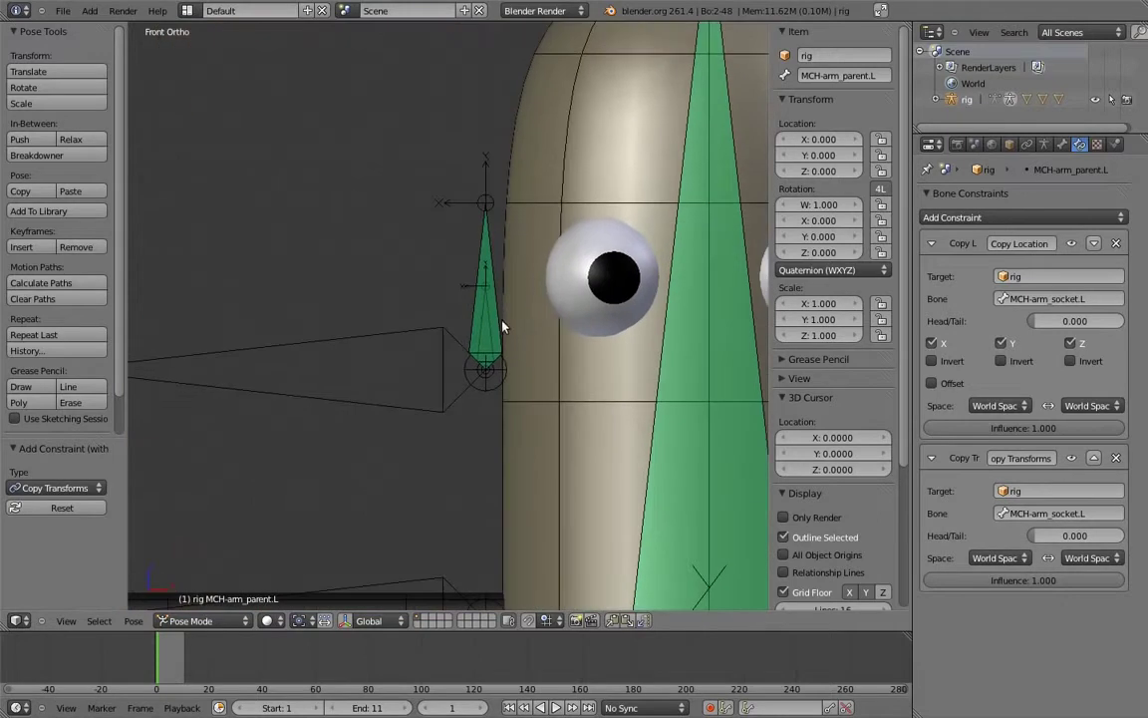
{"action": "right_click", "coordinate": [484, 324]}
{"action": "right_click", "coordinate": [473, 299], "text": "shift"}
{"action": "key", "text": "shift+ctrl+c"}
{"action": "left_click", "coordinate": [472, 298]}
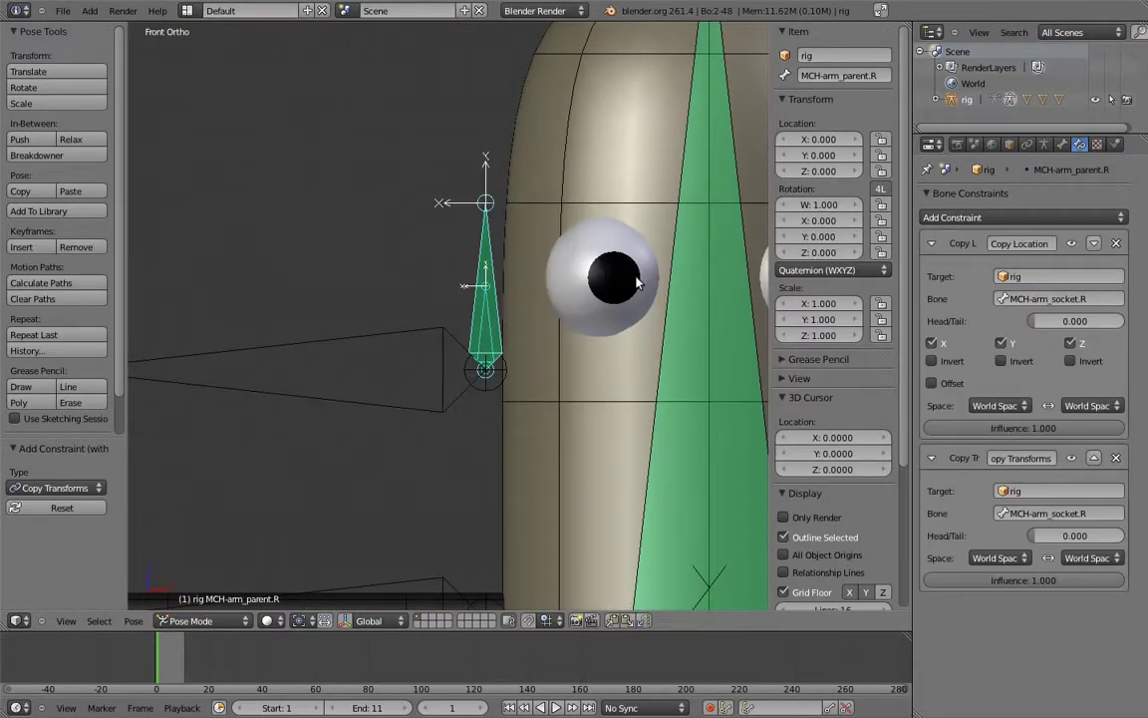
Step: Test-rotate body_top to check how the FK arms follow with Copy Transforms, and cancel the rotation
{"action": "middle_click_drag", "start_coordinate": [647, 289], "coordinate": [477, 264], "text": "shift"}
{"action": "scroll", "coordinate": [477, 265], "scroll_direction": "down", "scroll_amount": 6}
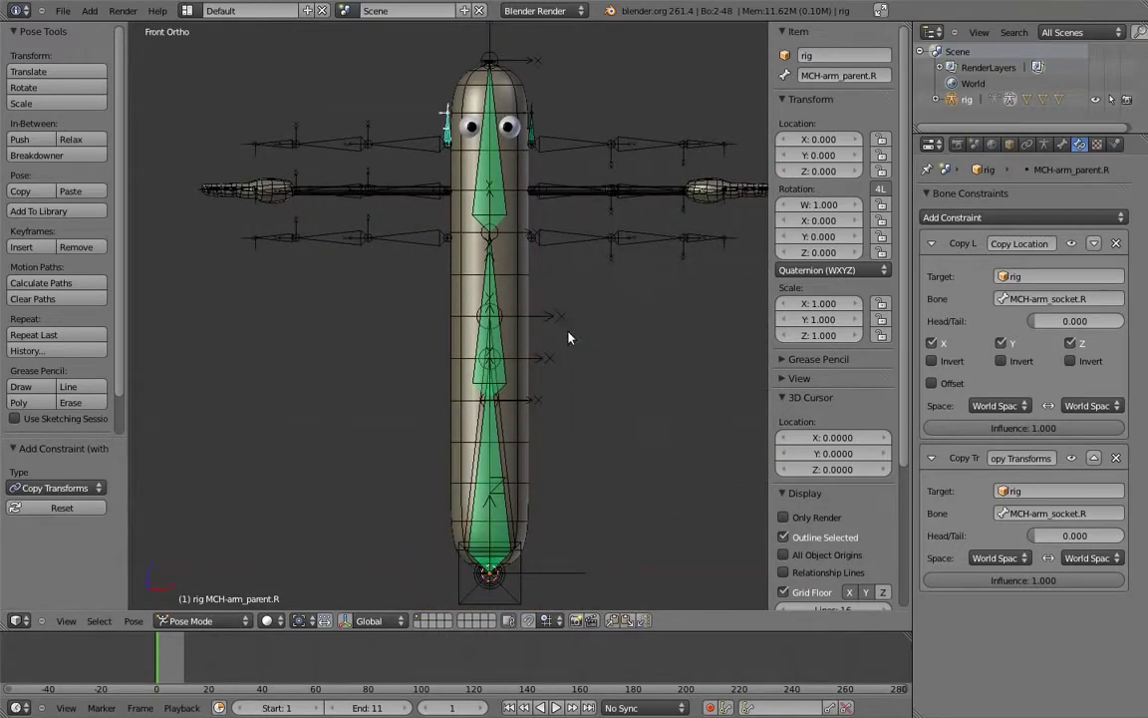
{"action": "right_click", "coordinate": [493, 437]}
{"action": "key", "text": "r"}
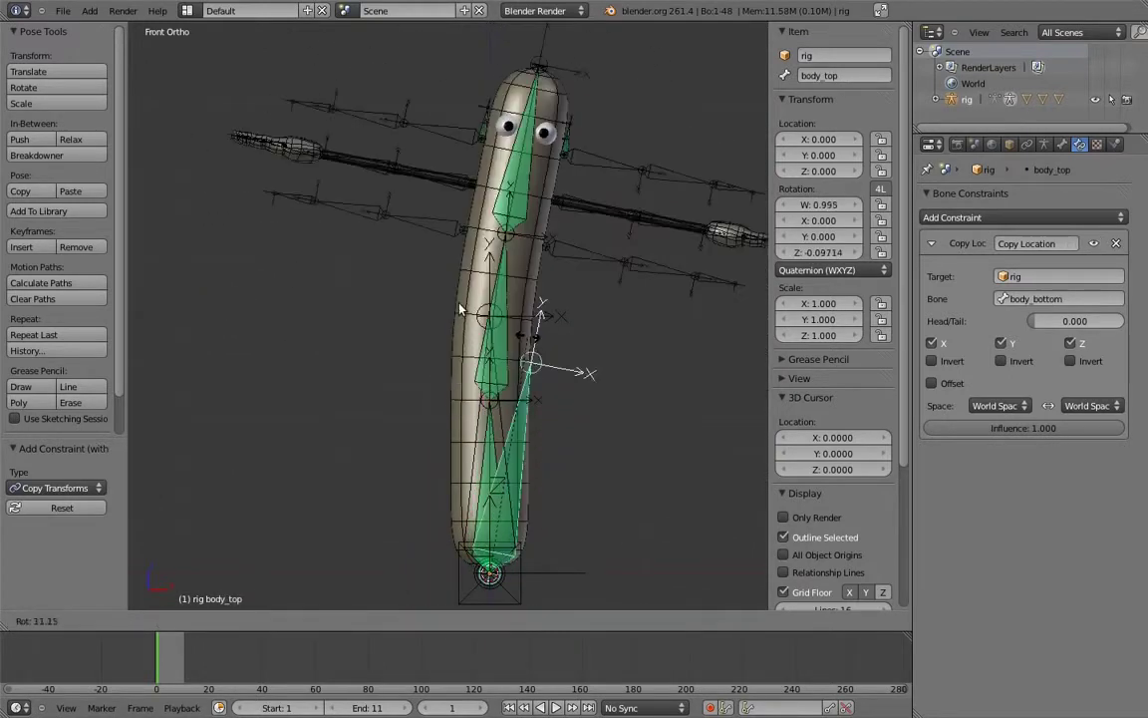
{"action": "right_click", "coordinate": [603, 367]}
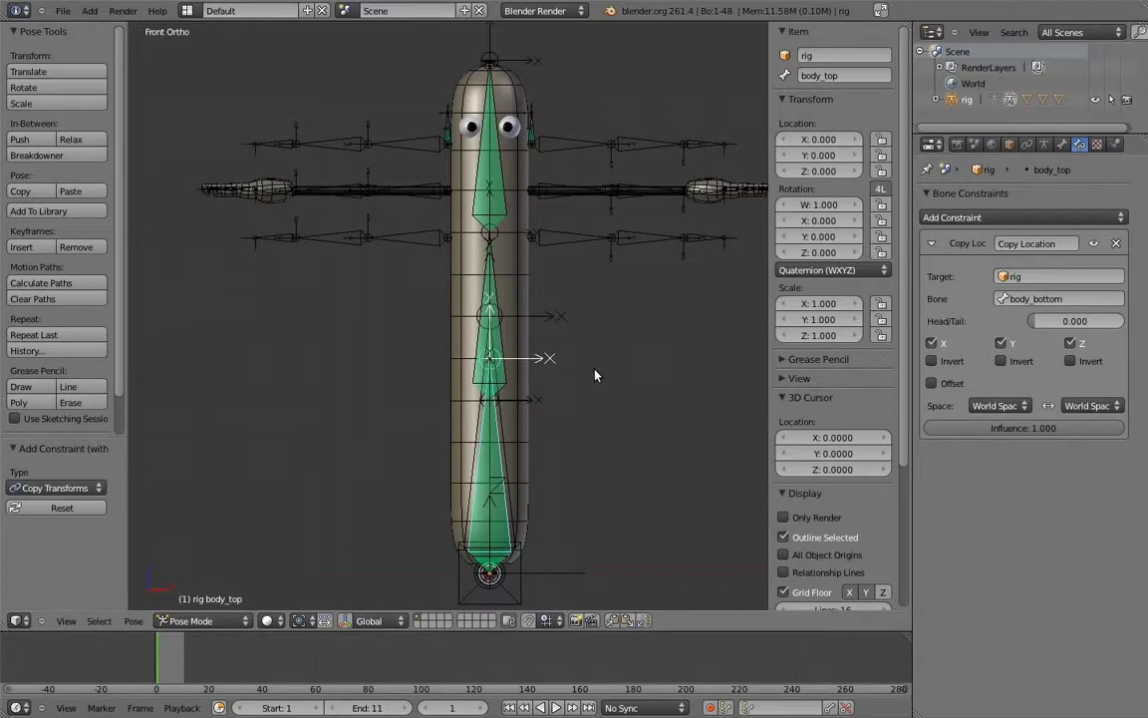
Step: Snap the 3D cursor to the center and add a custom property to the upper_arm.fk.L bone
{"action": "key", "text": "shift+s"}
{"action": "left_click", "coordinate": [595, 376]}
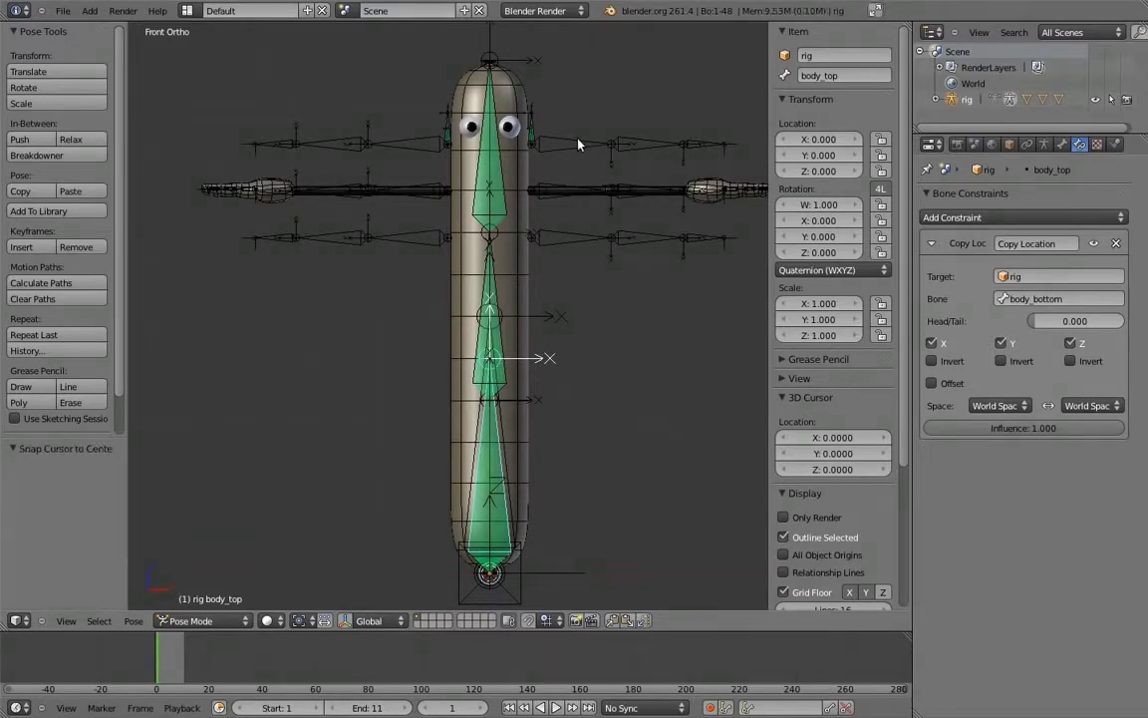
{"action": "right_click", "coordinate": [578, 145]}
{"action": "left_click", "coordinate": [1062, 145]}
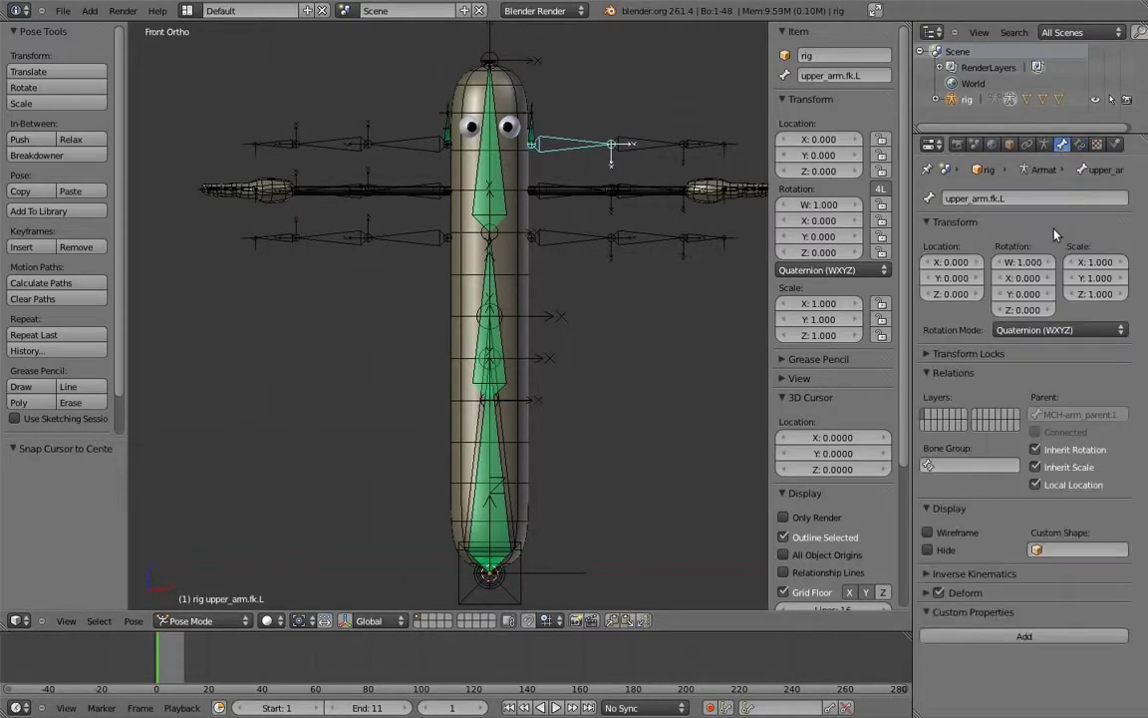
{"action": "left_click", "coordinate": [1024, 636]}
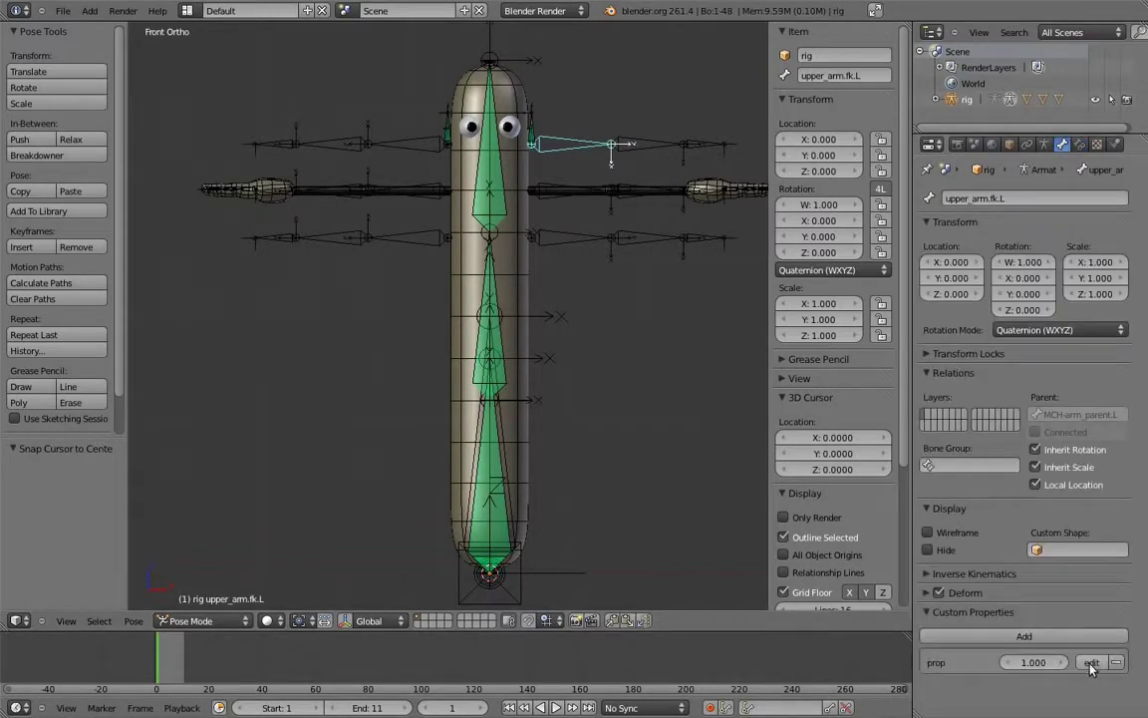
Step: Rename the new custom property on upper_arm.fk.L to isolate_rotation
{"action": "left_click", "coordinate": [1092, 662]}
{"action": "left_click", "coordinate": [1071, 576]}
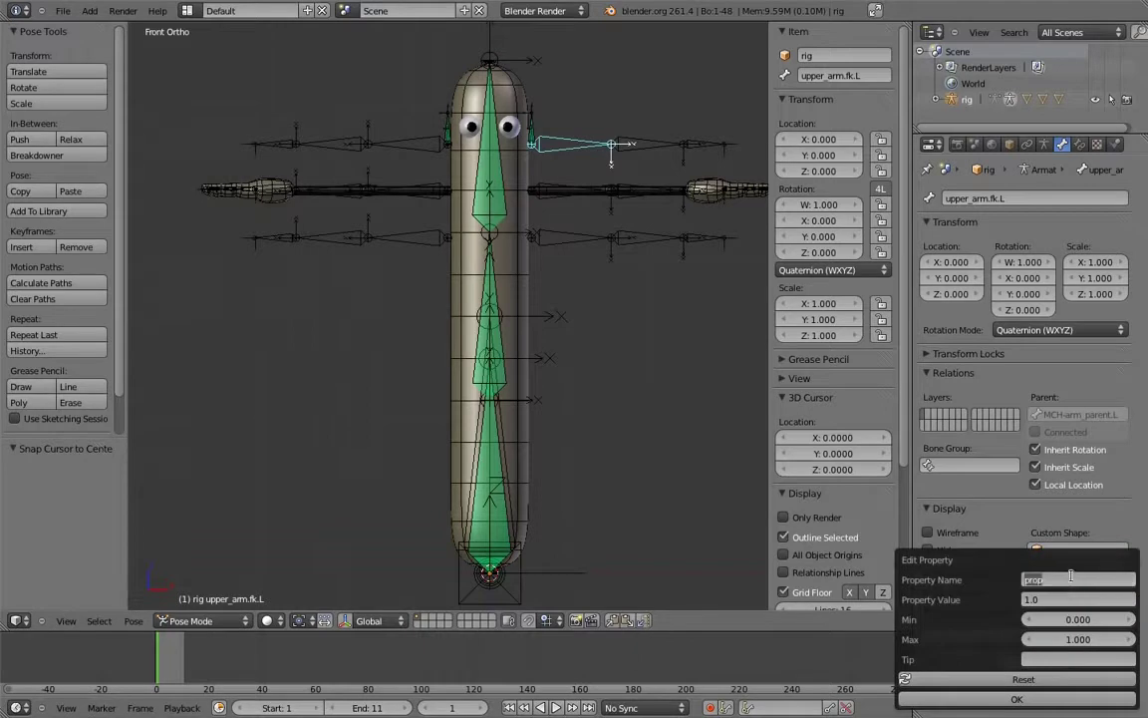
{"action": "key", "text": "BackSpace"}
{"action": "type", "text": "isolate_rotation"}
{"action": "key", "text": "Return"}
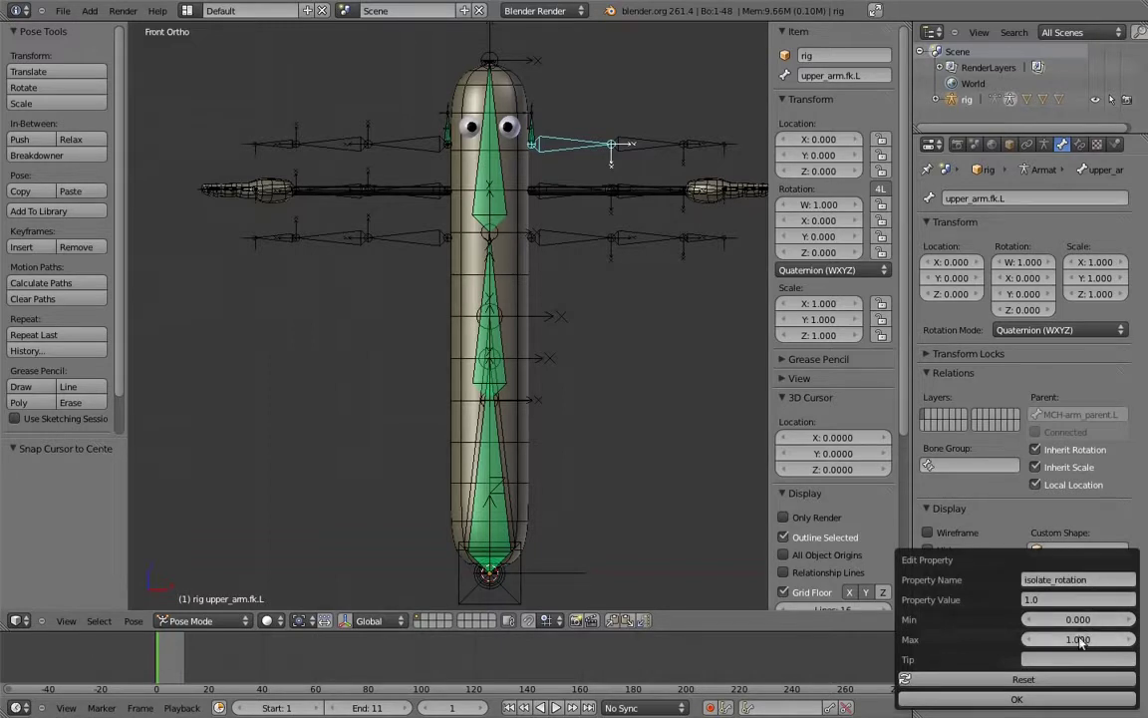
{"action": "left_click", "coordinate": [1023, 701]}
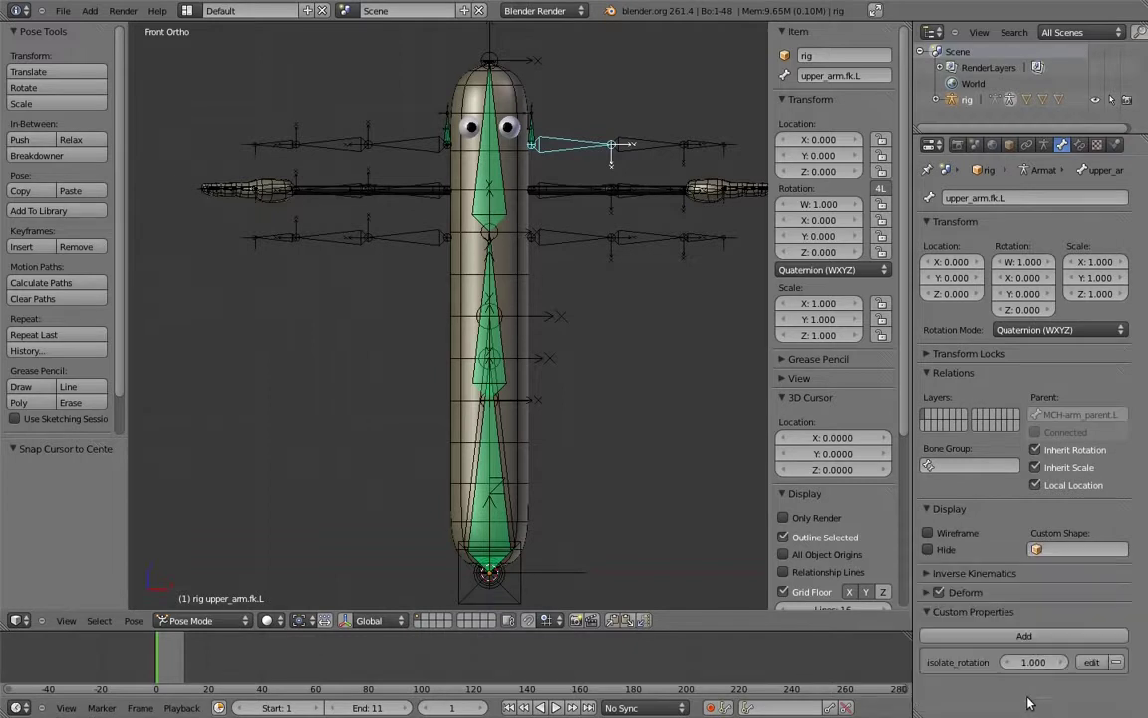
Step: Copy the data path of isolate_rotation and add a driver to the Copy Transforms influence on MCH-arm_parent.L
{"action": "right_click", "coordinate": [1037, 664]}
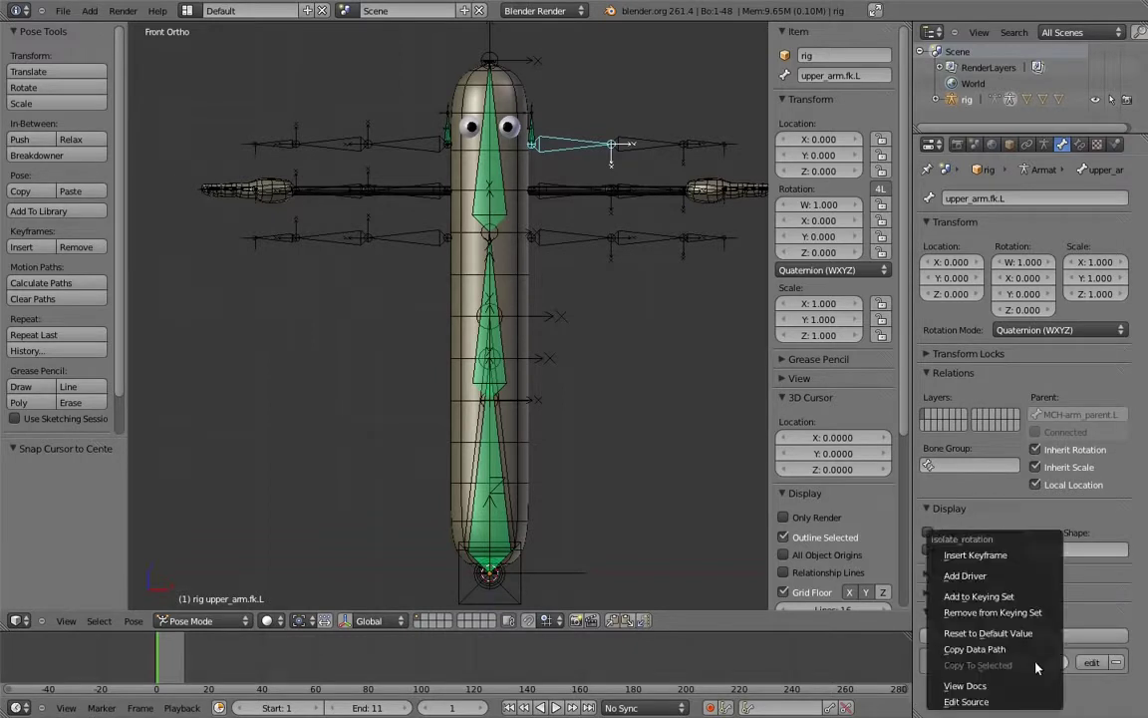
{"action": "left_click", "coordinate": [997, 581]}
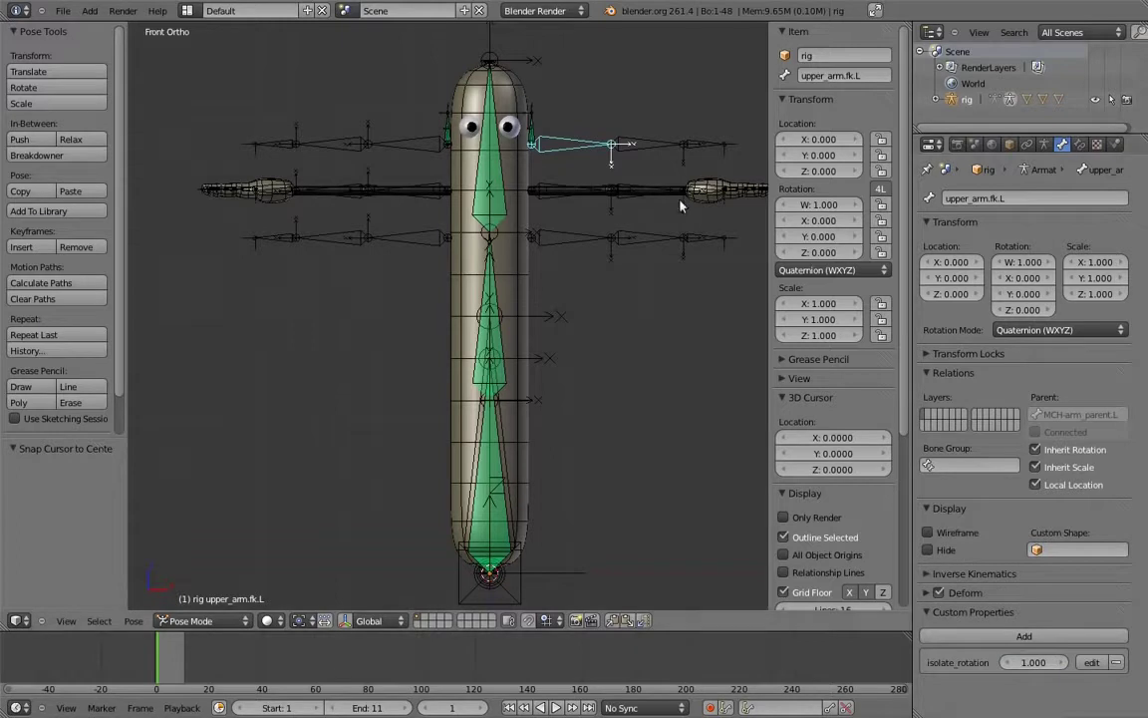
{"action": "right_click", "coordinate": [537, 115]}
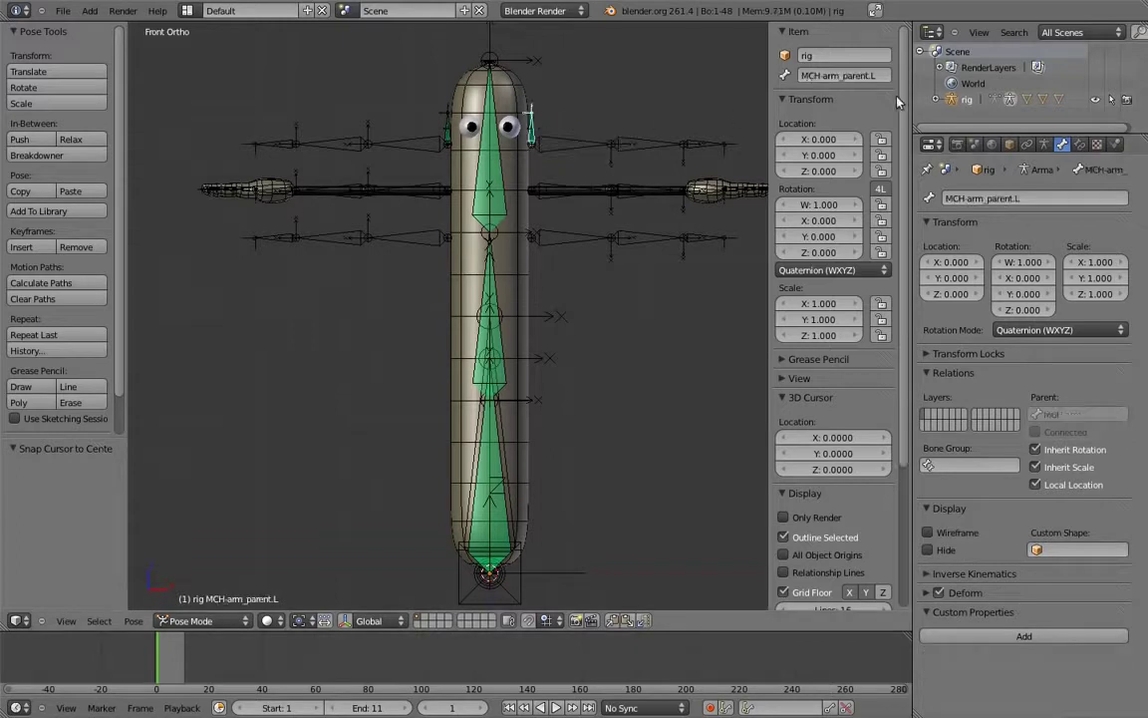
{"action": "left_click", "coordinate": [1080, 144]}
{"action": "right_click", "coordinate": [1026, 586]}
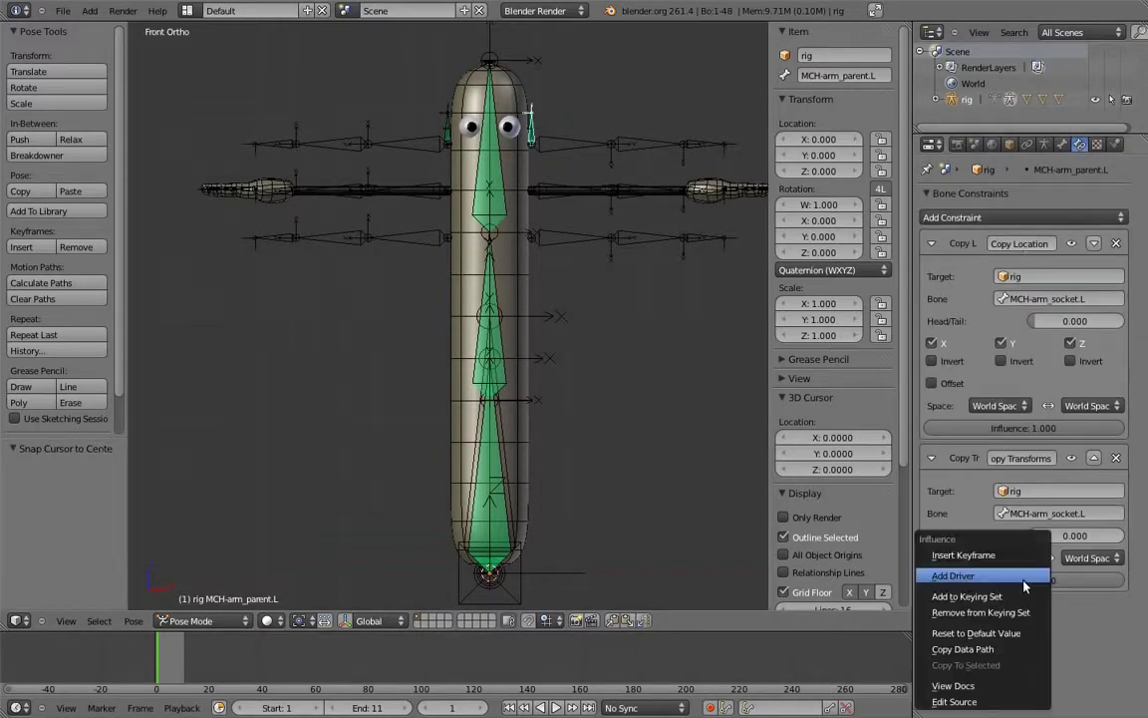
{"action": "left_click", "coordinate": [1019, 584]}
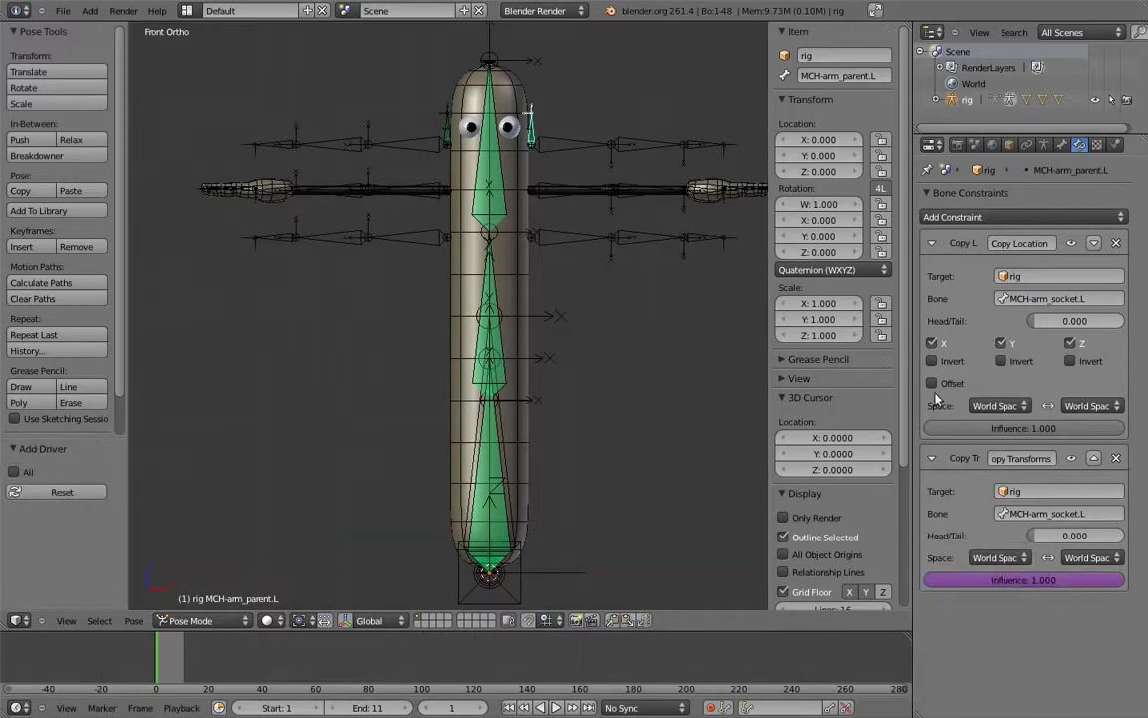
Step: Split the 3D view, turn one half into a Graph Editor in Drivers mode, and select the MCH-arm_parent.L influence driver
{"action": "left_click_drag", "start_coordinate": [906, 27], "coordinate": [428, 74]}
{"action": "left_click", "coordinate": [18, 620]}
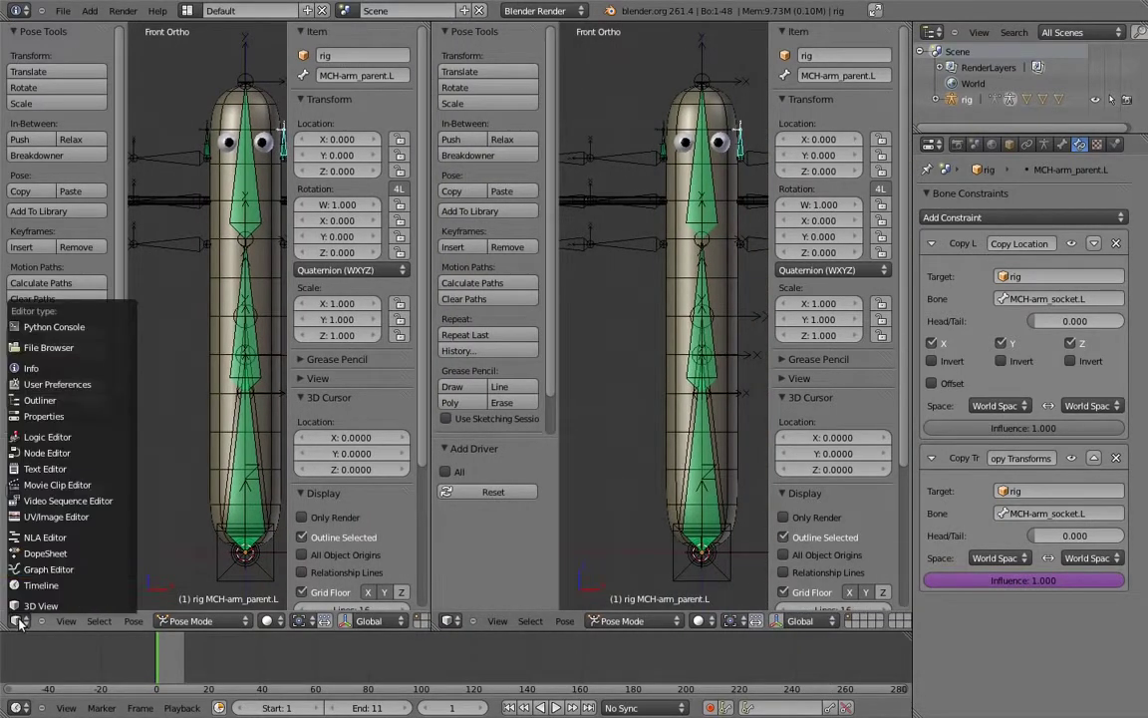
{"action": "left_click", "coordinate": [48, 569]}
{"action": "left_click", "coordinate": [277, 621]}
{"action": "left_click", "coordinate": [264, 589]}
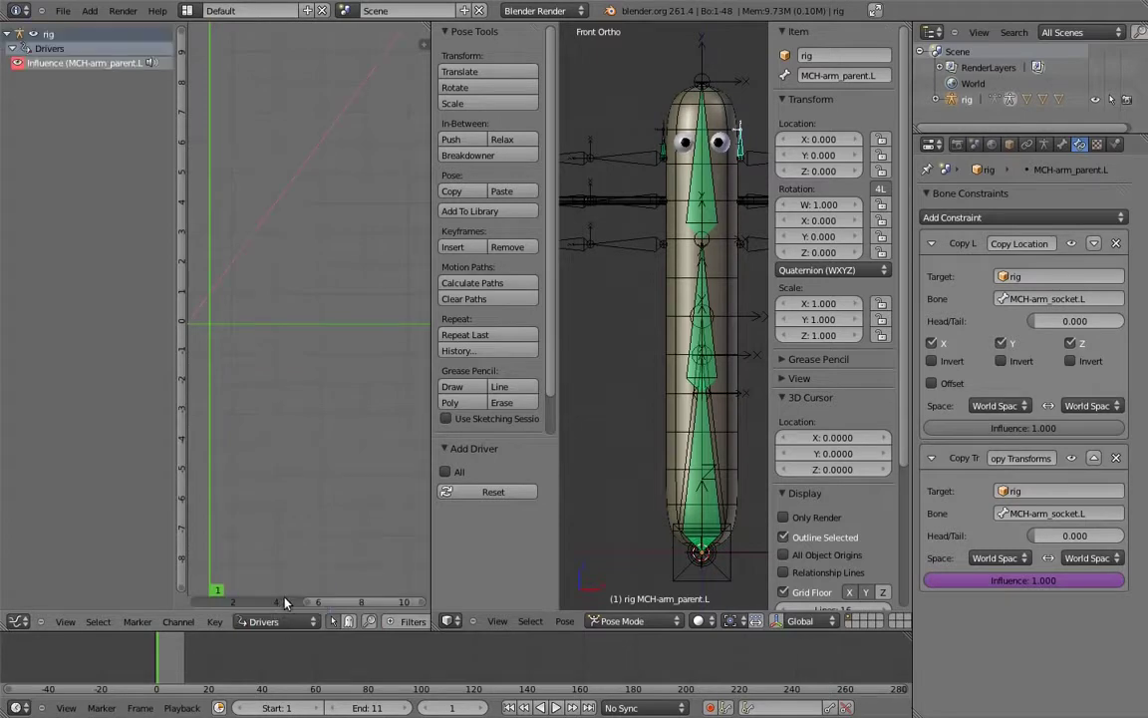
{"action": "left_click", "coordinate": [94, 66]}
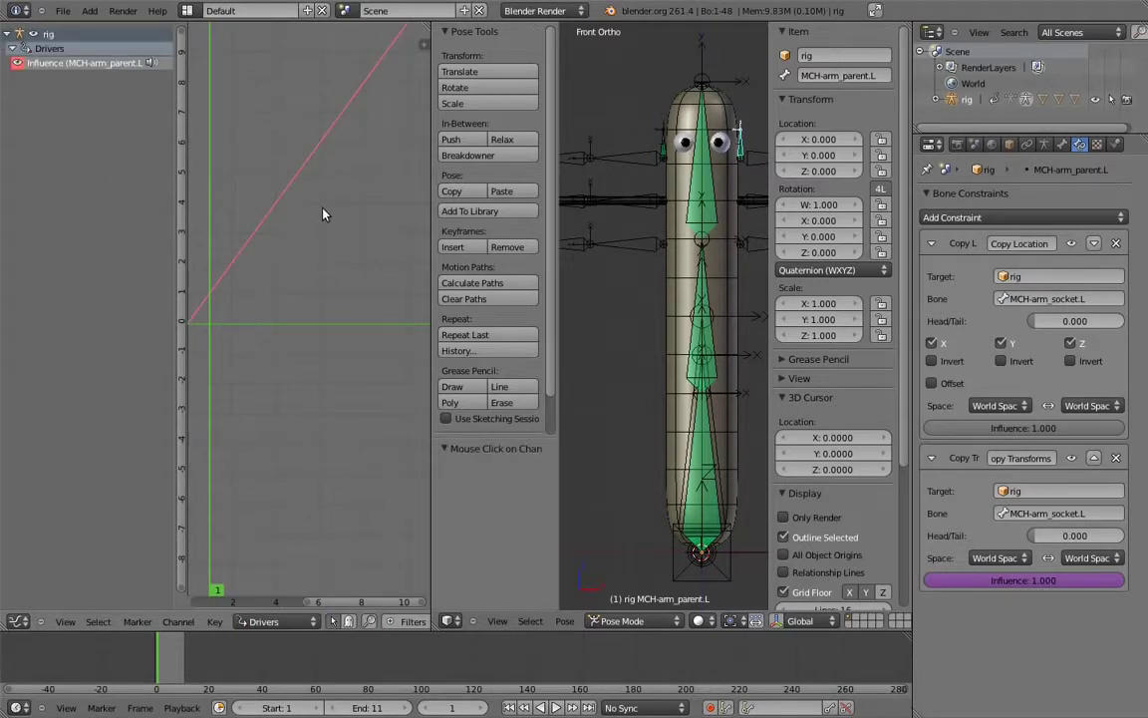
Step: Make the driver variable a Single Property targeting rig, with the copied isolate_rotation data path
{"action": "key", "text": "n"}
{"action": "left_click", "coordinate": [284, 51]}
{"action": "left_click", "coordinate": [285, 70]}
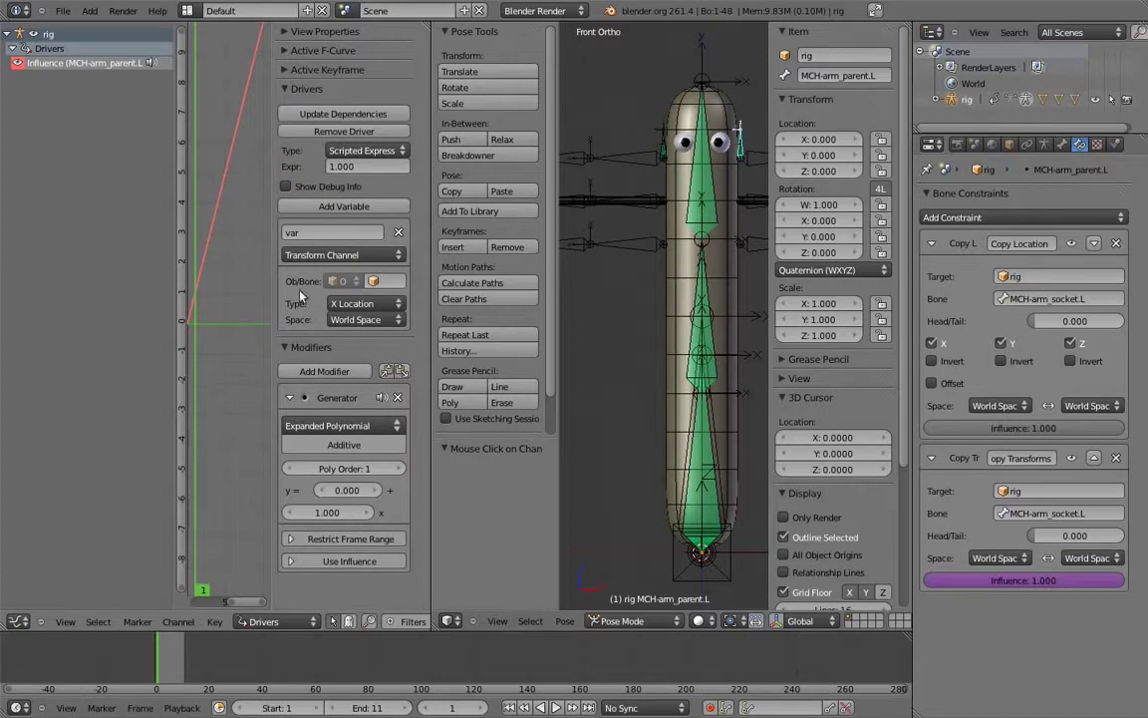
{"action": "left_click", "coordinate": [299, 346]}
{"action": "left_click", "coordinate": [371, 256]}
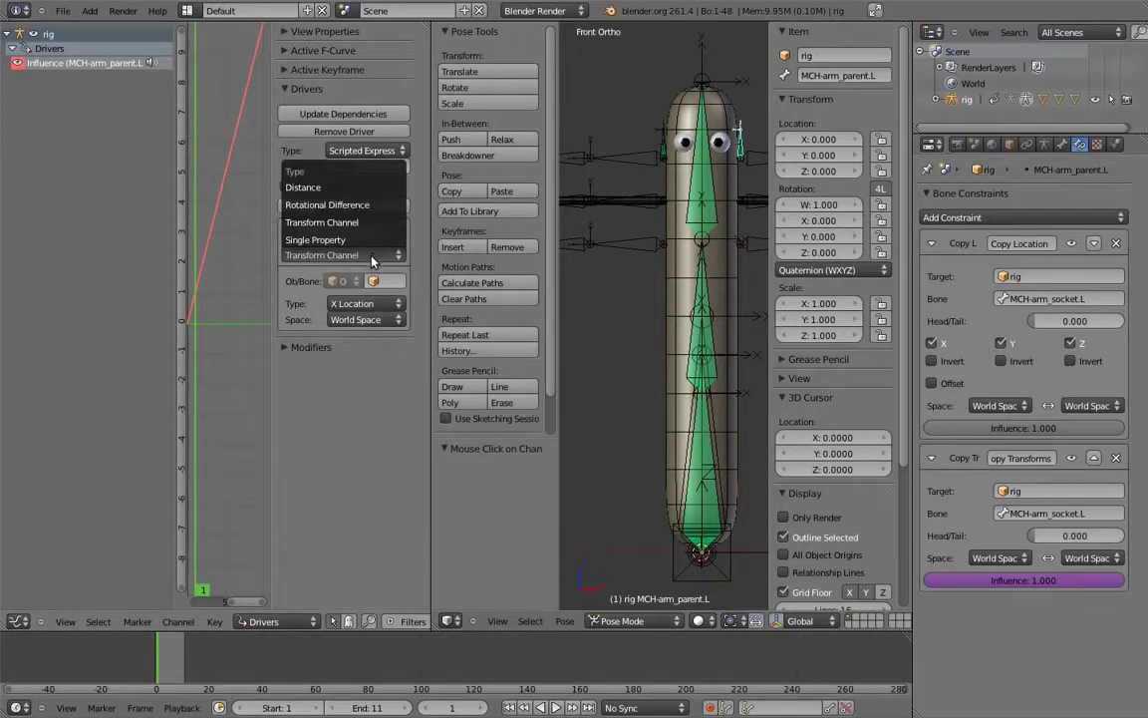
{"action": "left_click", "coordinate": [329, 239]}
{"action": "left_click", "coordinate": [388, 283]}
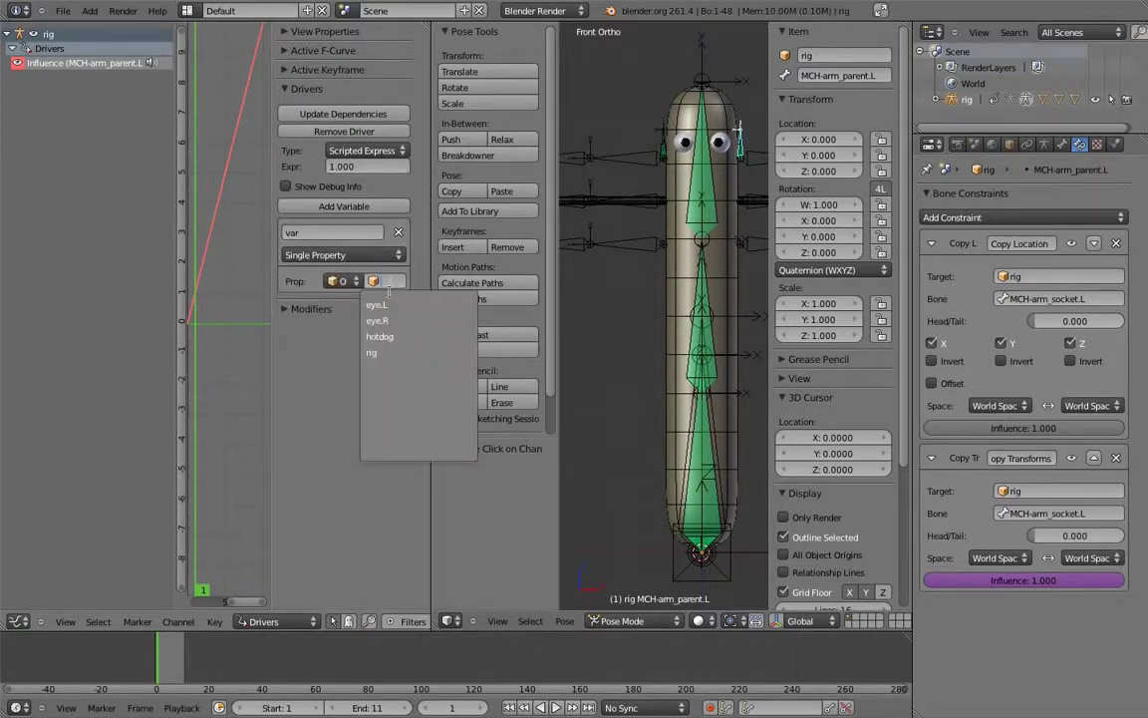
{"action": "left_click", "coordinate": [375, 353]}
{"action": "key", "text": "ctrl+v"}
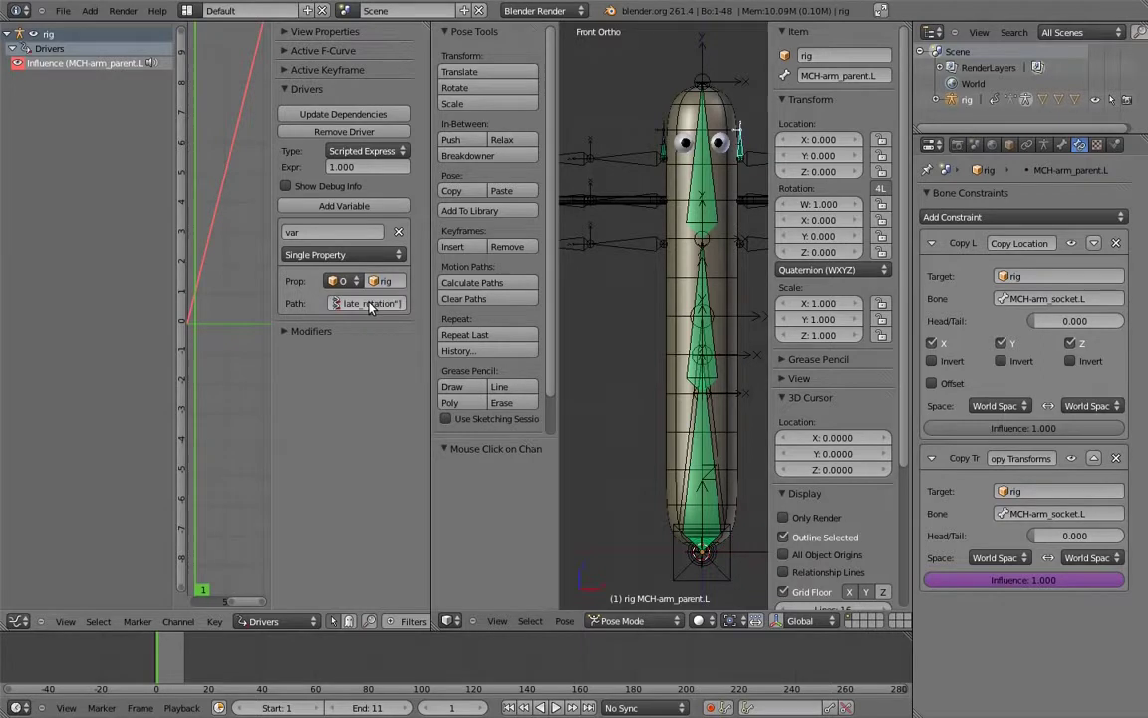
Step: Set the influence driver's type to Sum Values and update its dependencies
{"action": "left_click", "coordinate": [364, 149]}
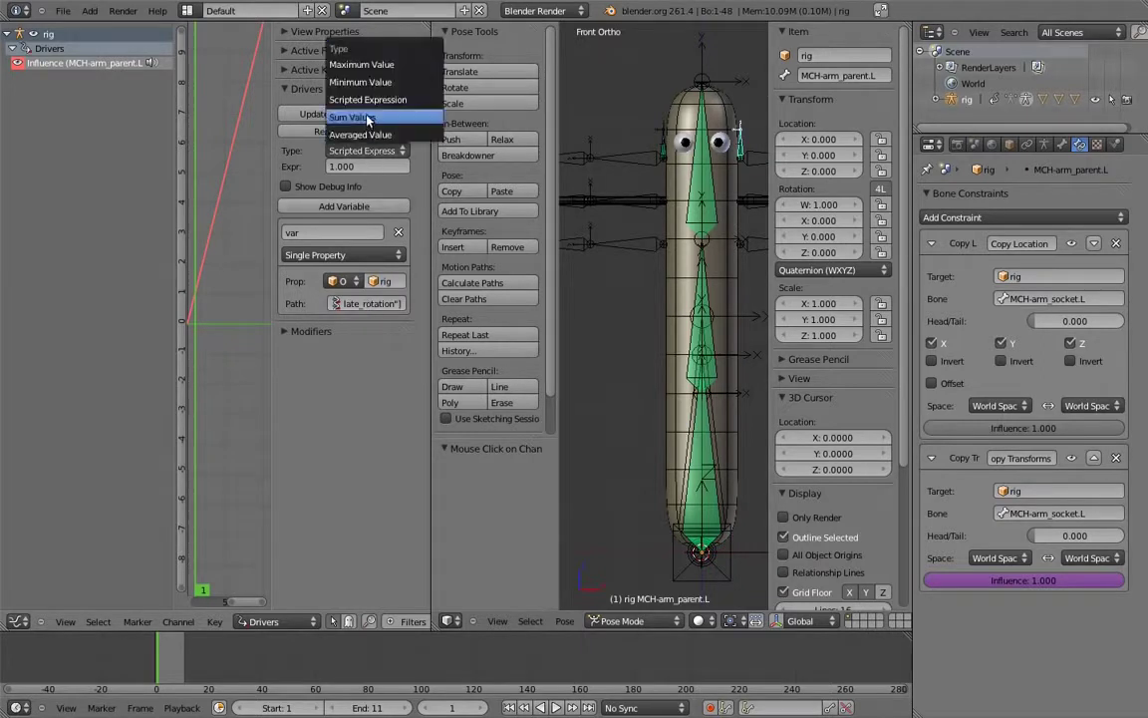
{"action": "left_click", "coordinate": [366, 117]}
{"action": "left_click", "coordinate": [360, 116]}
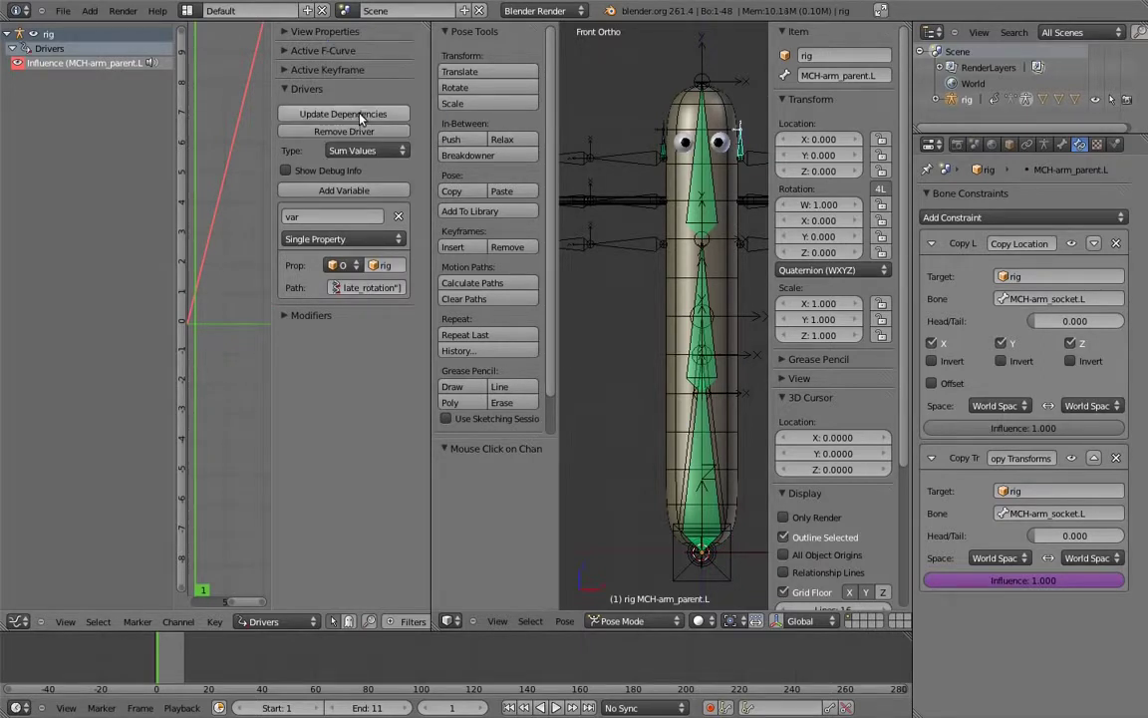
Step: Rotate body_top by about -60° to bend the body for testing the arm driver
{"action": "scroll", "coordinate": [673, 315], "scroll_direction": "down", "scroll_amount": 2}
{"action": "scroll", "coordinate": [674, 315], "scroll_direction": "down", "scroll_amount": 2}
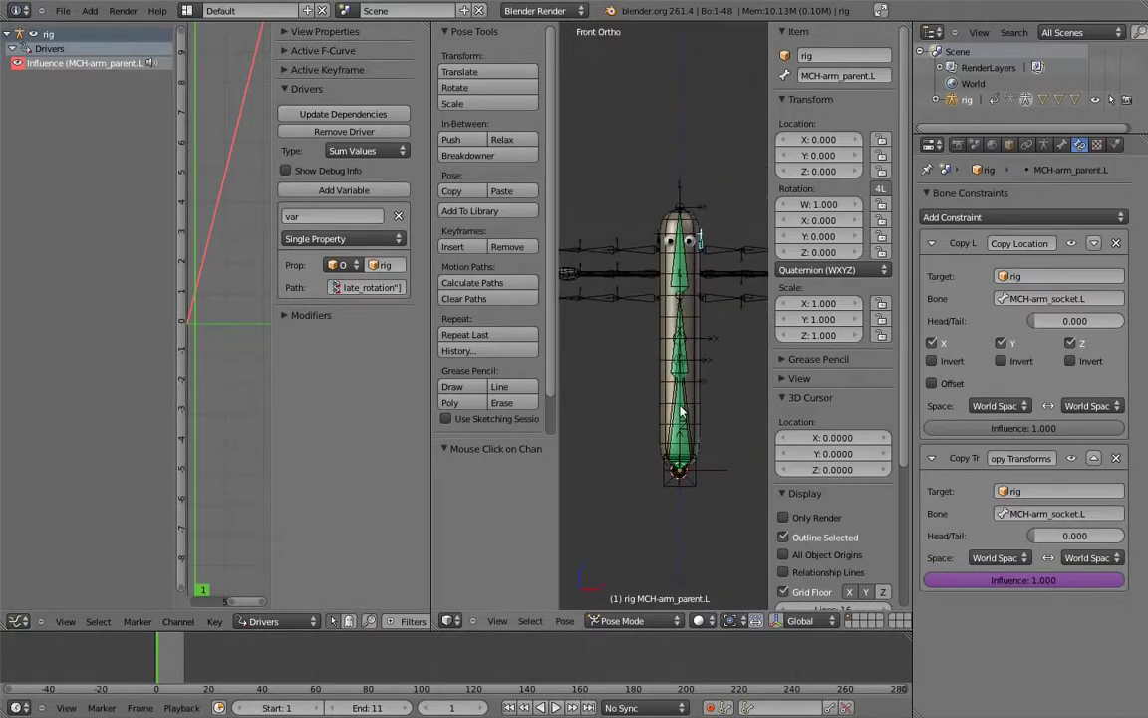
{"action": "right_click", "coordinate": [685, 411]}
{"action": "key", "text": "r"}
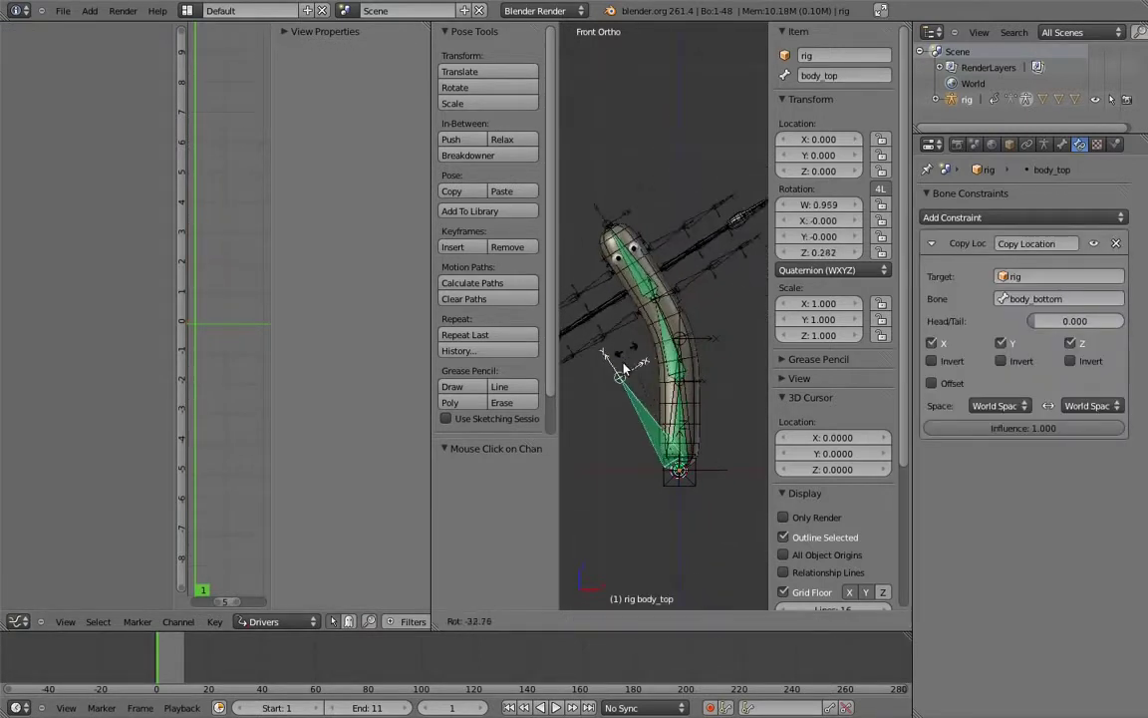
{"action": "left_click", "coordinate": [557, 377]}
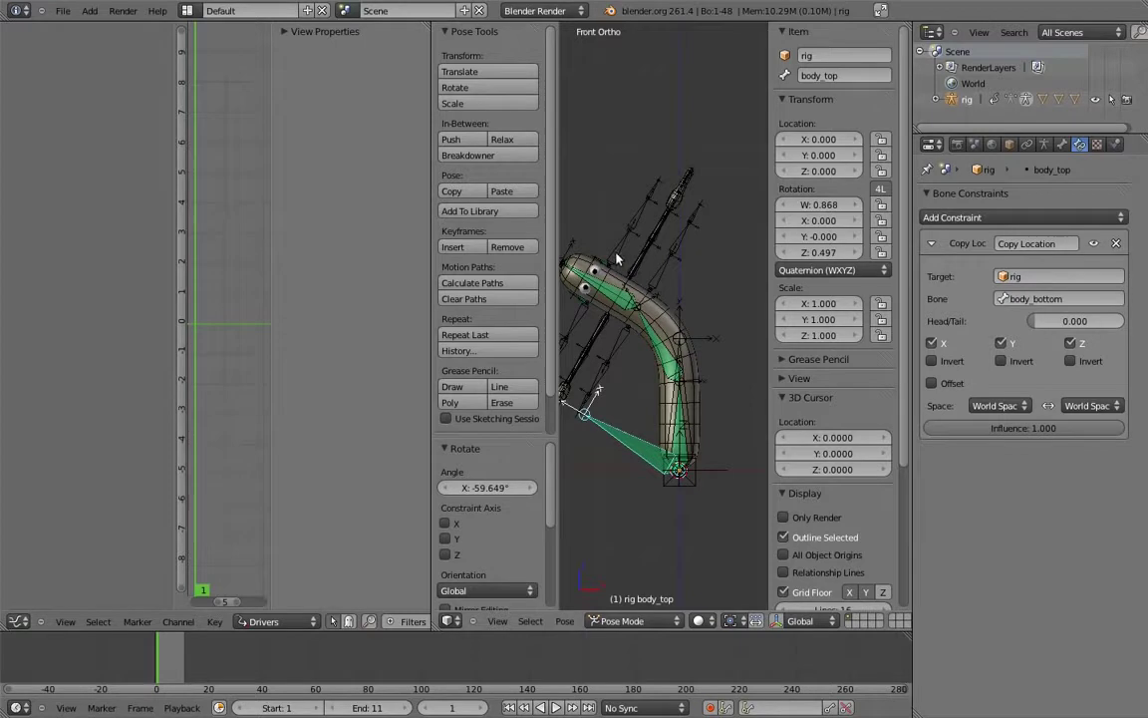
Step: Test isolate_rotation on upper_arm.fk.L by setting it to 0, to 1, and back to 0
{"action": "right_click", "coordinate": [555, 226]}
{"action": "left_click", "coordinate": [784, 395]}
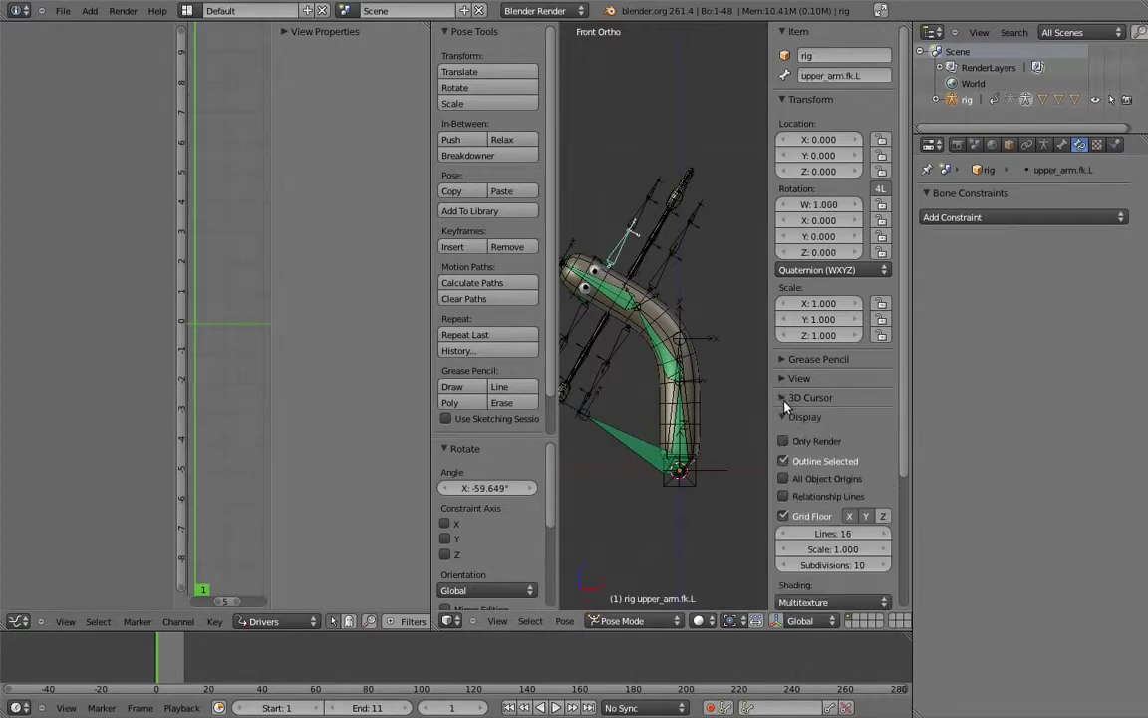
{"action": "left_click", "coordinate": [784, 417]}
{"action": "left_click_drag", "start_coordinate": [854, 525], "coordinate": [407, 482]}
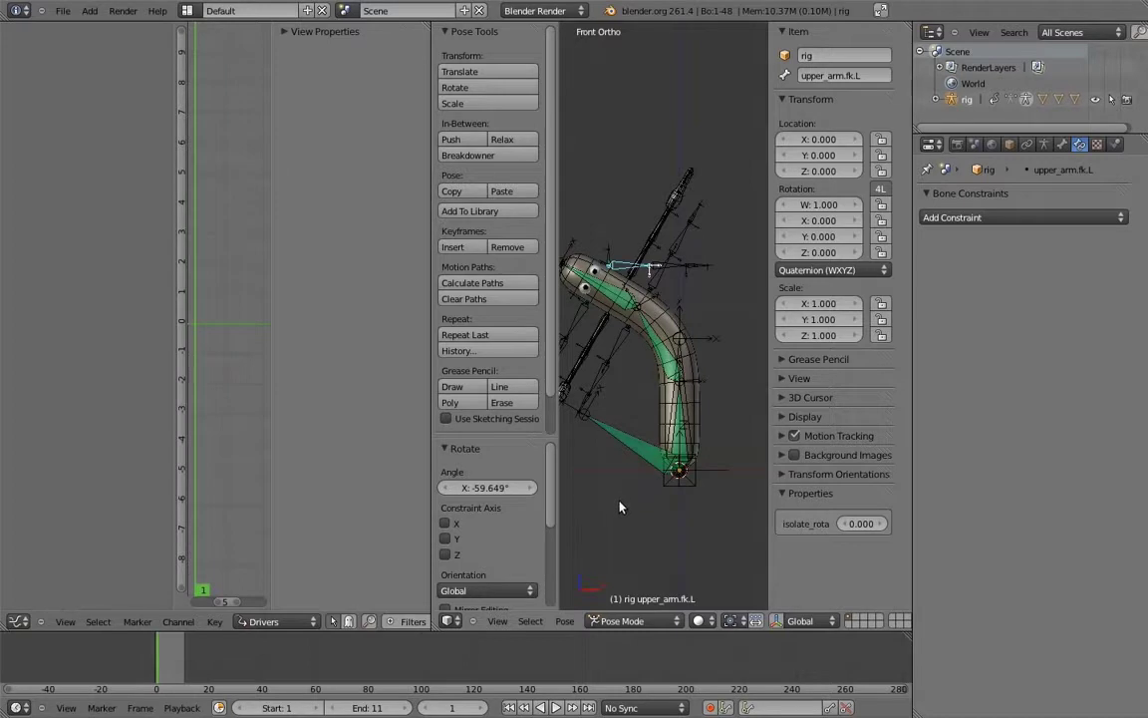
{"action": "left_click_drag", "start_coordinate": [847, 524], "coordinate": [1147, 519]}
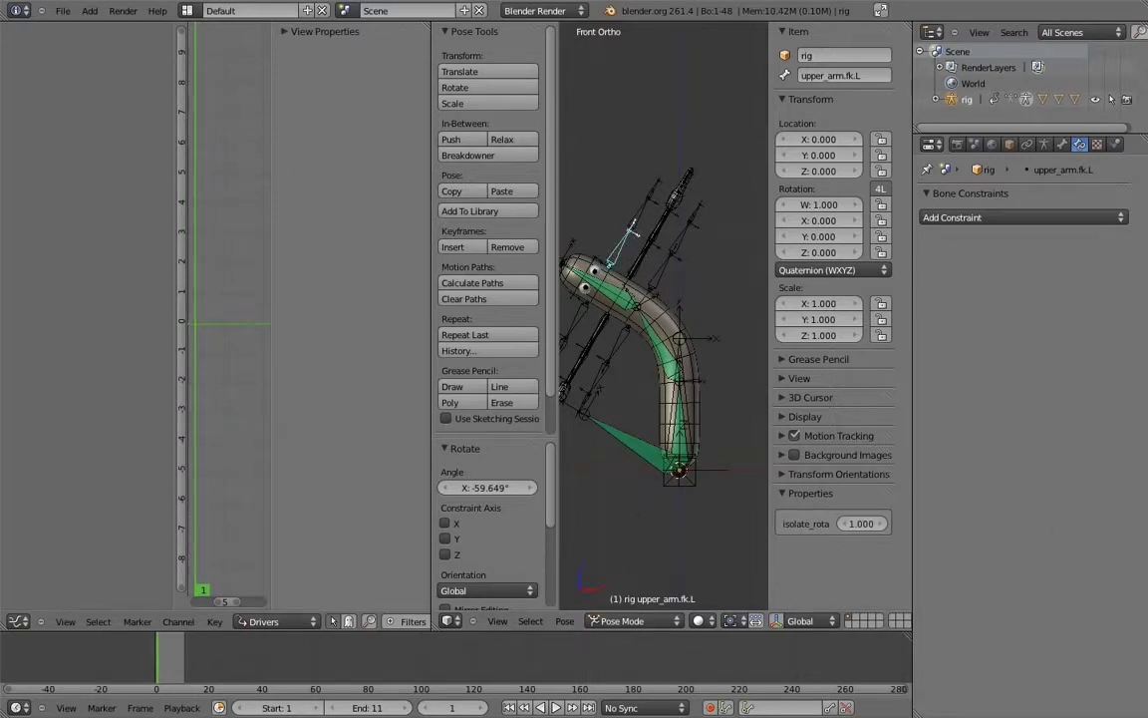
{"action": "left_click_drag", "start_coordinate": [875, 530], "coordinate": [389, 504]}
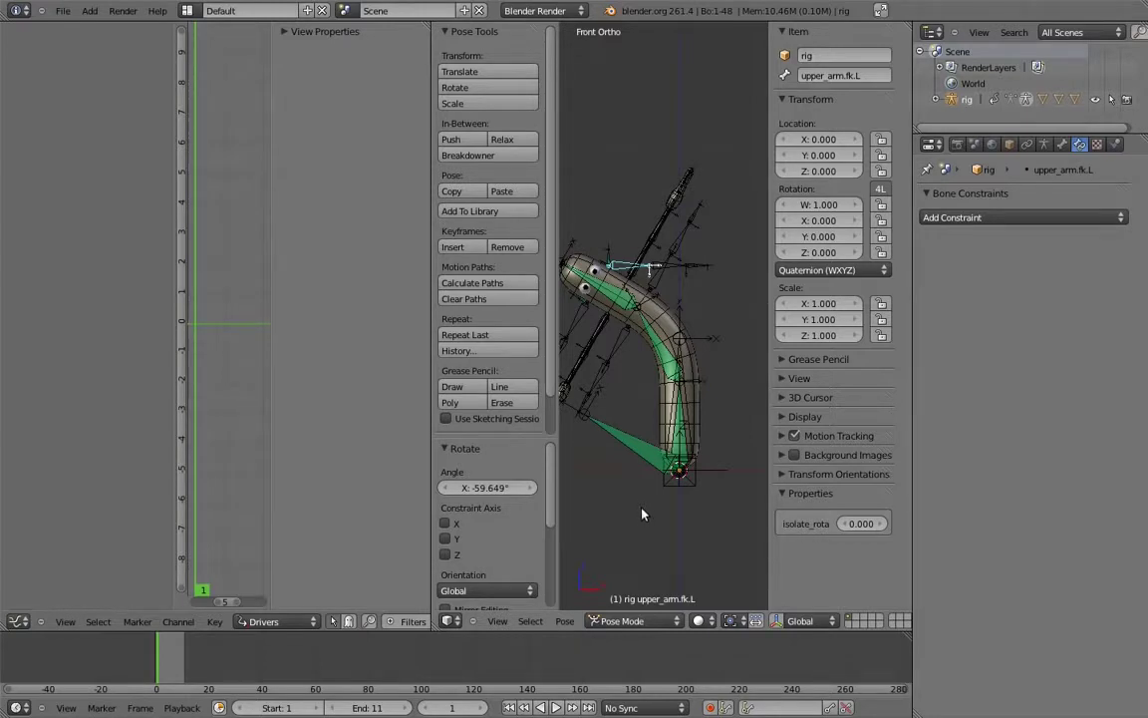
Step: Try the scripted expression -var on the MCH-arm_parent.L influence driver, and return its type to Sum Values
{"action": "right_click", "coordinate": [607, 255]}
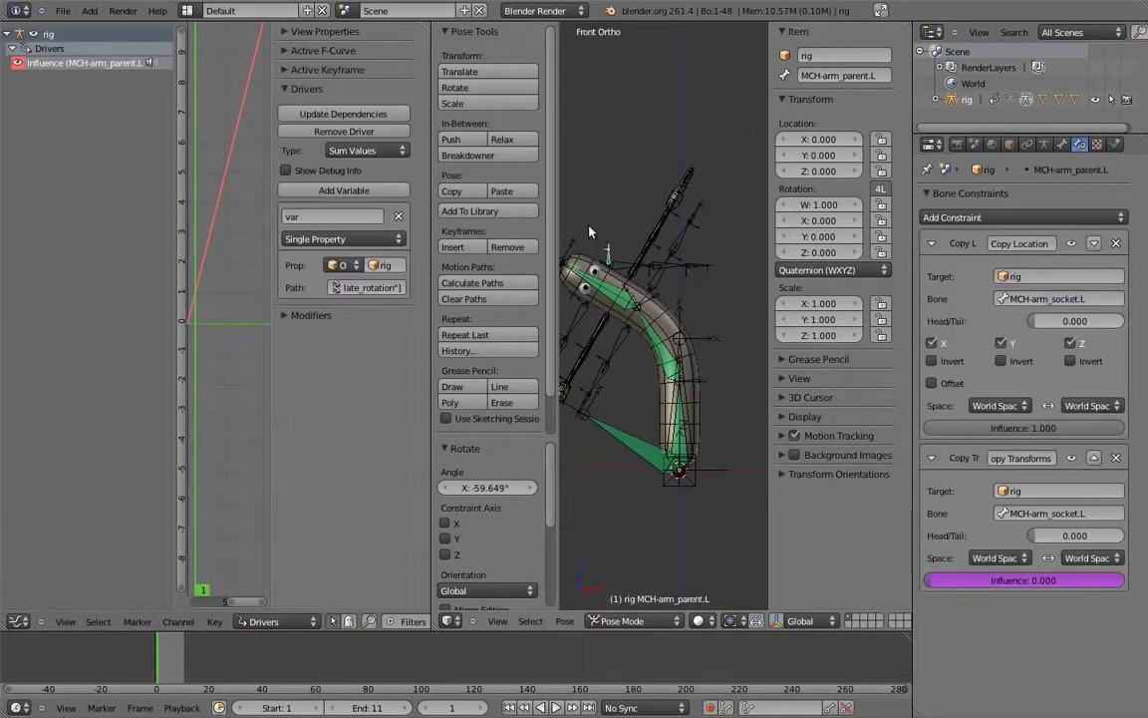
{"action": "left_click", "coordinate": [366, 152]}
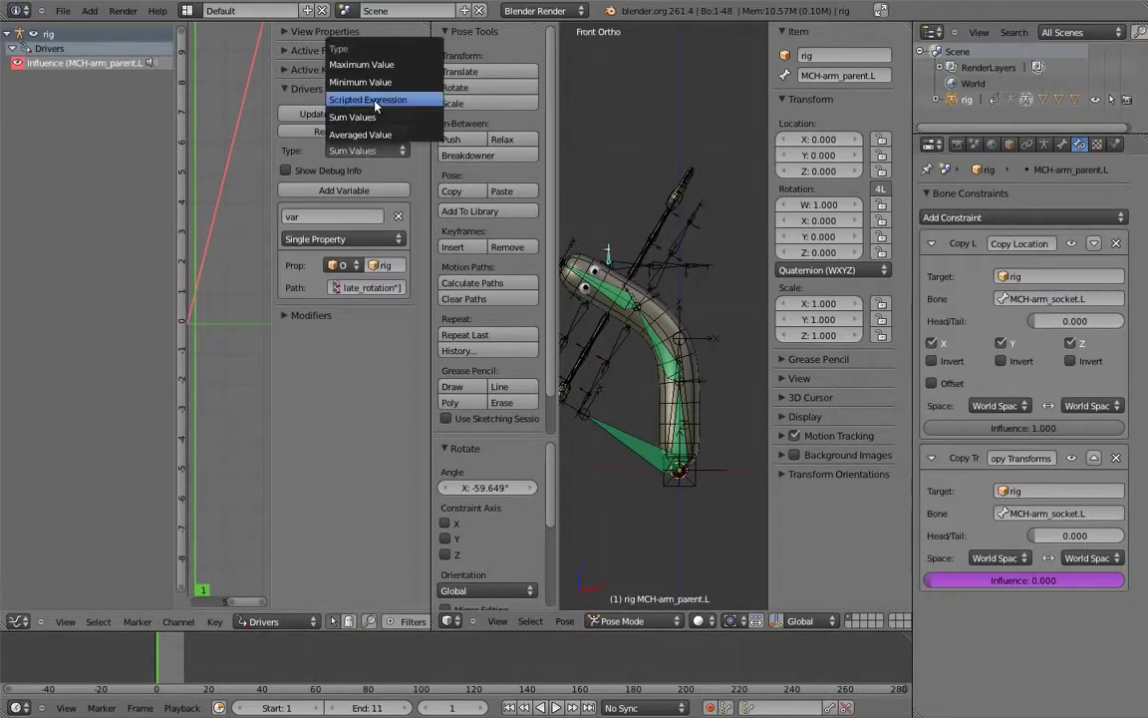
{"action": "left_click", "coordinate": [336, 90]}
{"action": "left_click", "coordinate": [382, 167]}
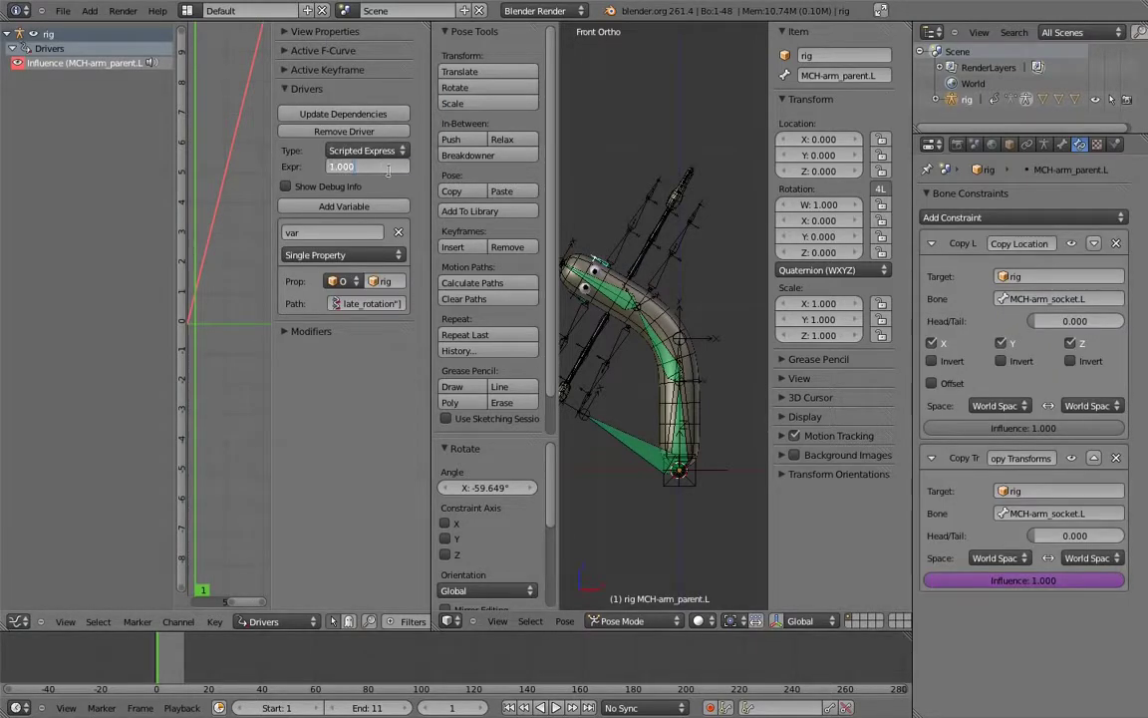
{"action": "type", "text": "-var"}
{"action": "key", "text": "Return"}
{"action": "left_click", "coordinate": [376, 151]}
{"action": "left_click", "coordinate": [376, 130]}
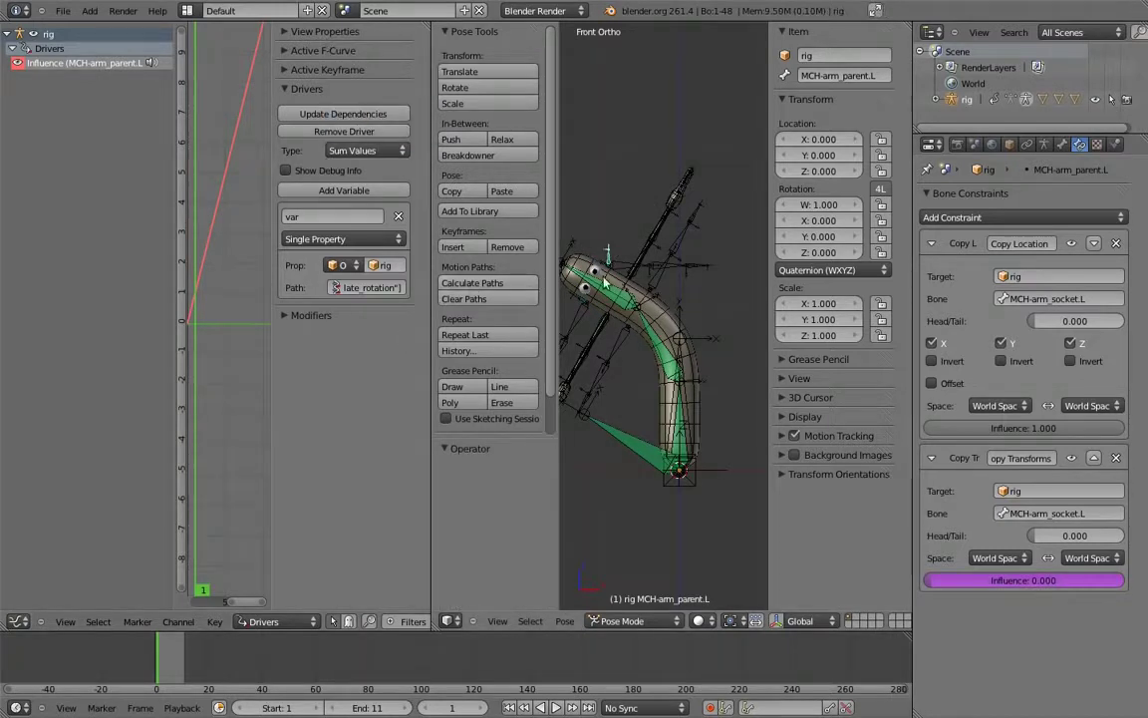
Step: Hide the 3D view's tool shelf, widen the Graph Editor, and remove the Generator modifier from the influence driver's curve
{"action": "key", "text": "t"}
{"action": "left_click_drag", "start_coordinate": [429, 267], "coordinate": [656, 279]}
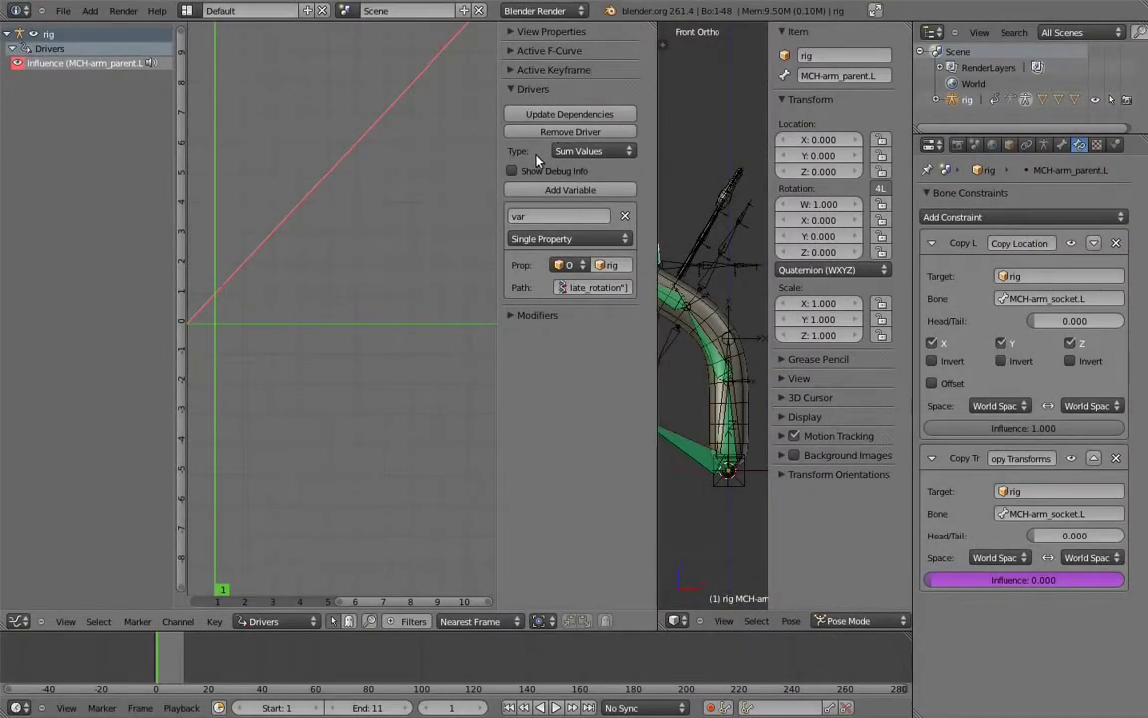
{"action": "middle_click_drag", "start_coordinate": [280, 305], "coordinate": [225, 416]}
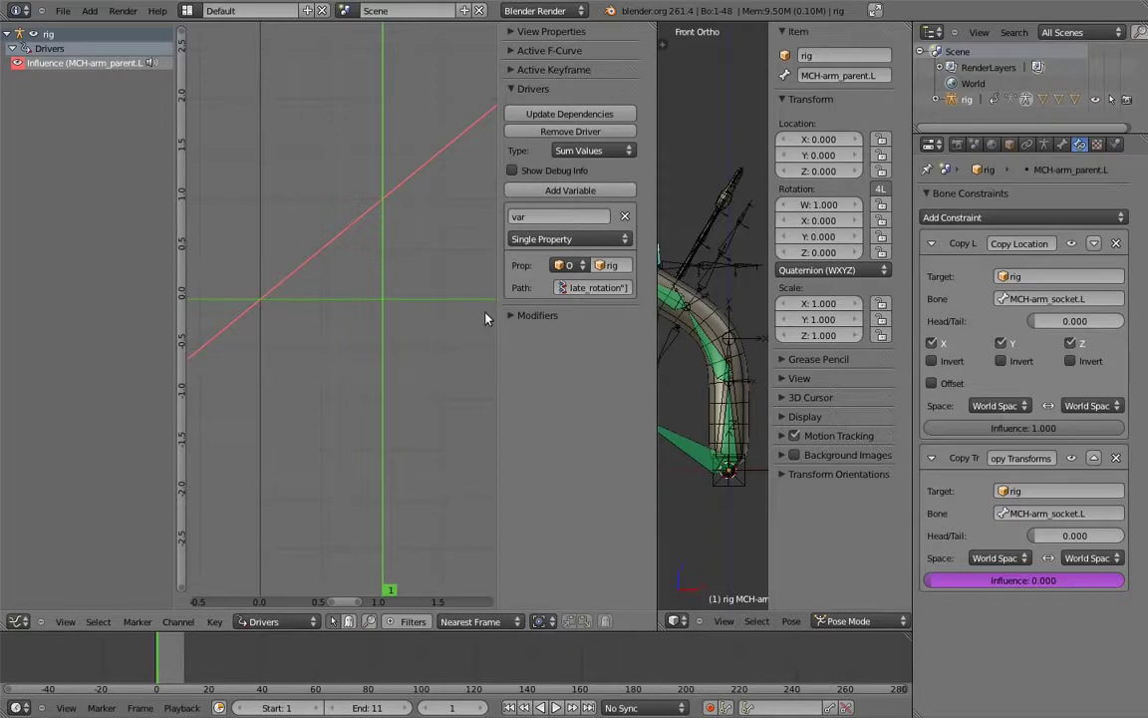
{"action": "left_click", "coordinate": [511, 316]}
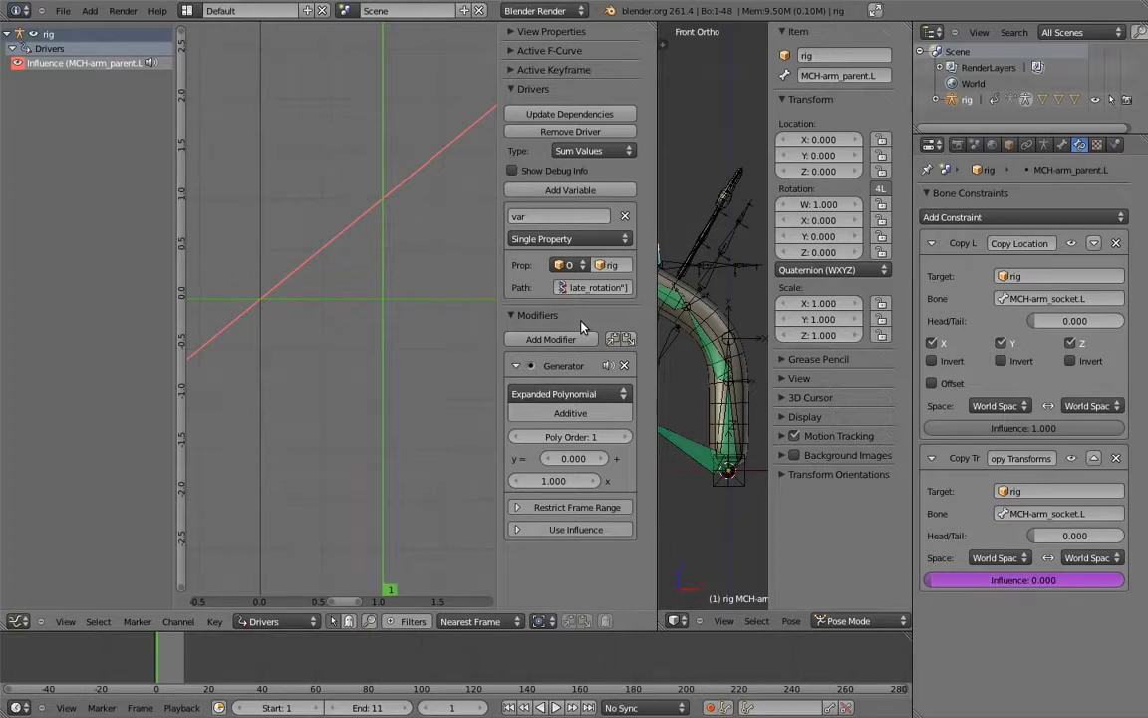
{"action": "left_click", "coordinate": [625, 366]}
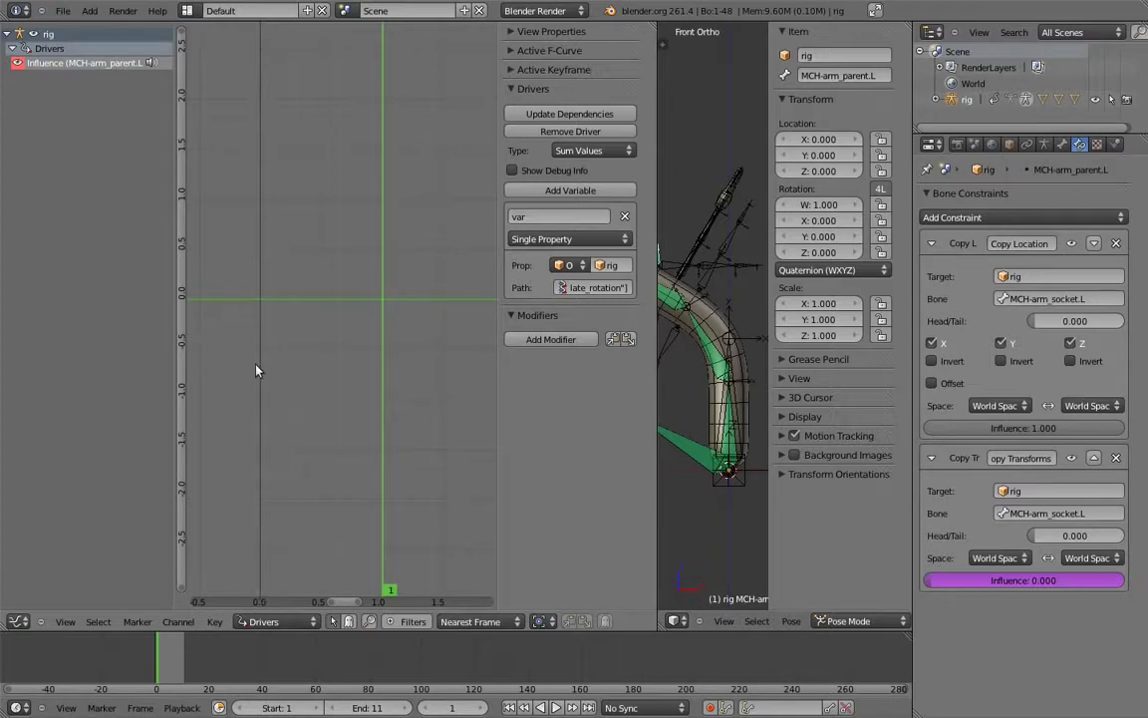
Step: Add keyframes near (0, 1) and (1, 0) to the MCH-arm_parent.L influence driver curve, and set isolate_rotation to 0 on upper_arm.fk.L
{"action": "left_click", "coordinate": [260, 201], "text": "ctrl"}
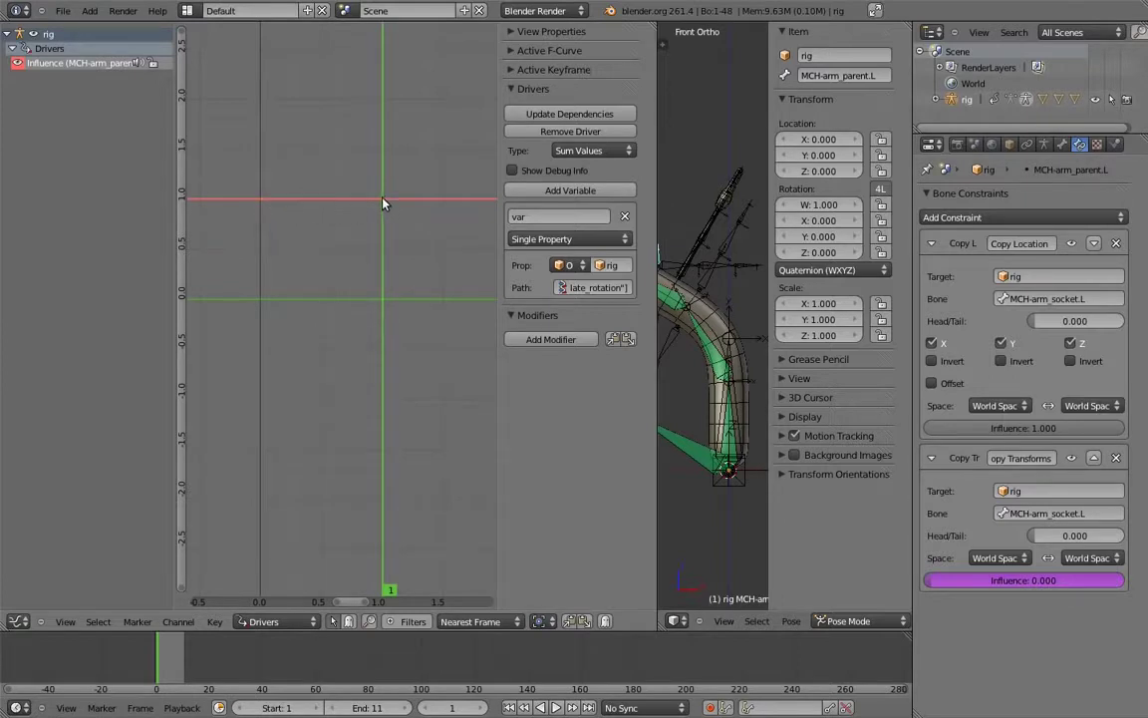
{"action": "left_click", "coordinate": [383, 303], "text": "ctrl"}
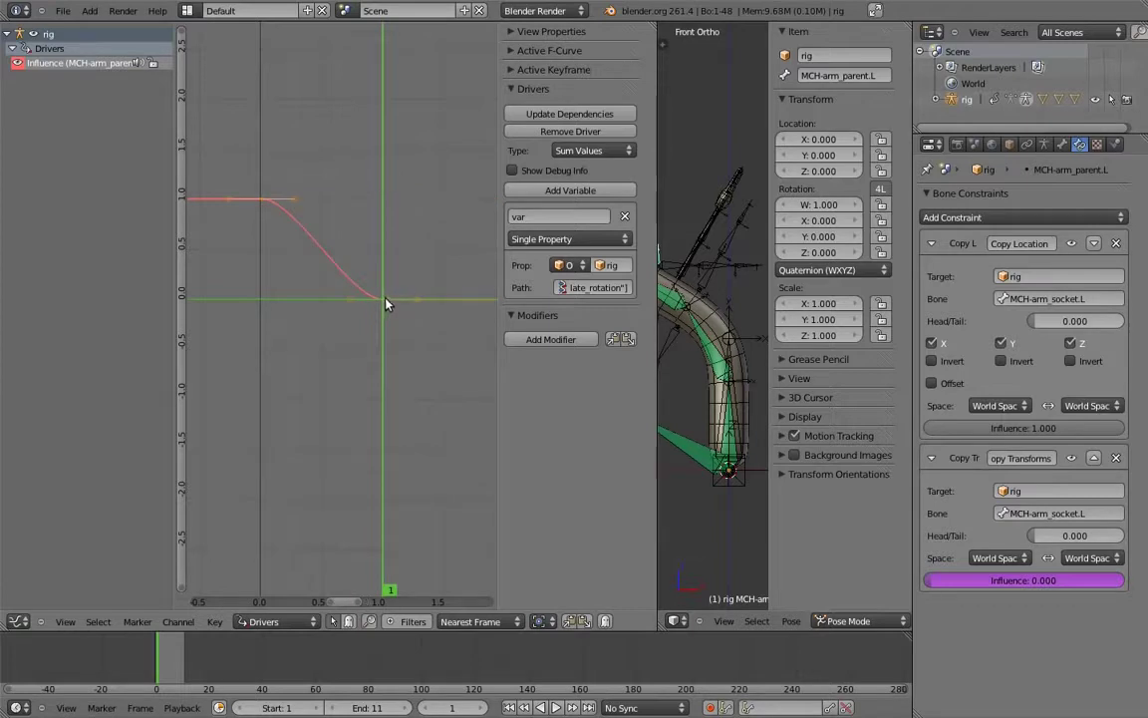
{"action": "left_click_drag", "start_coordinate": [656, 282], "coordinate": [481, 279]}
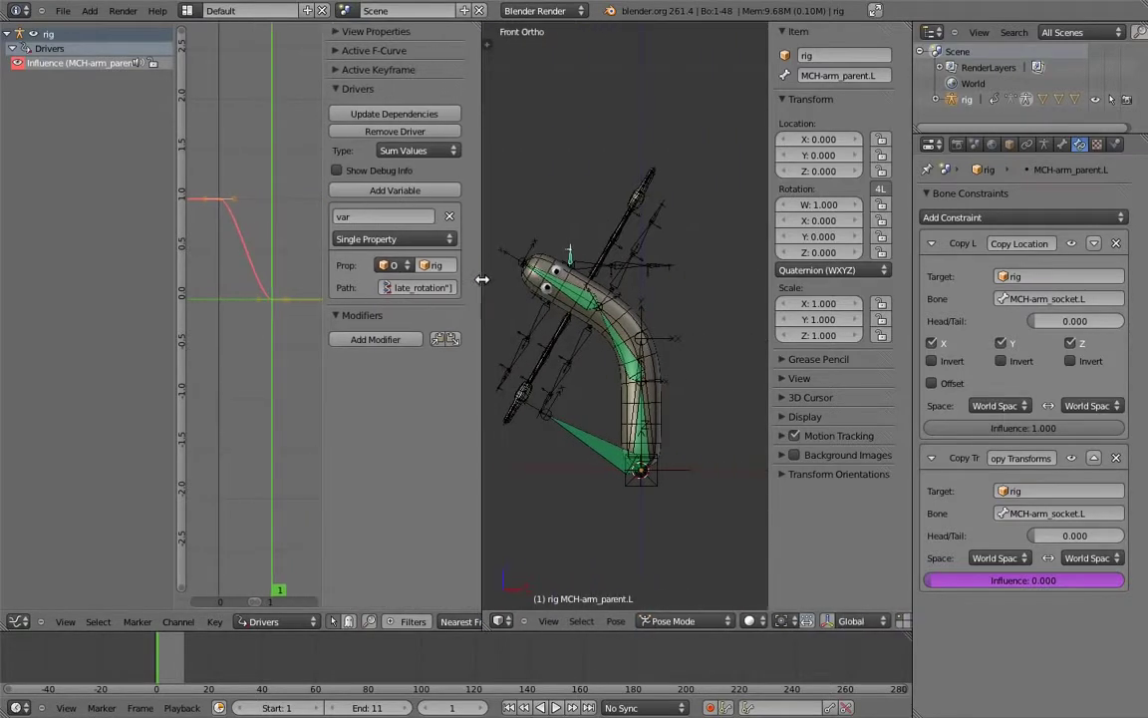
{"action": "right_click", "coordinate": [588, 266]}
{"action": "left_click_drag", "start_coordinate": [853, 524], "coordinate": [779, 516]}
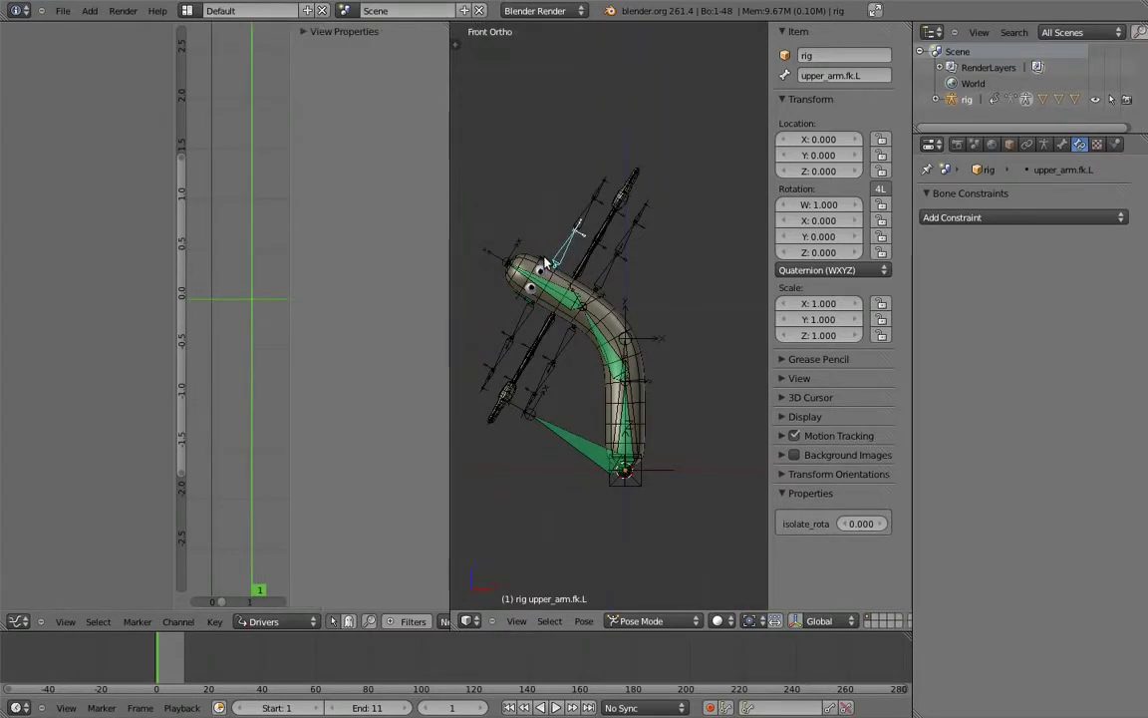
{"action": "right_click", "coordinate": [542, 261]}
{"action": "right_click", "coordinate": [545, 265]}
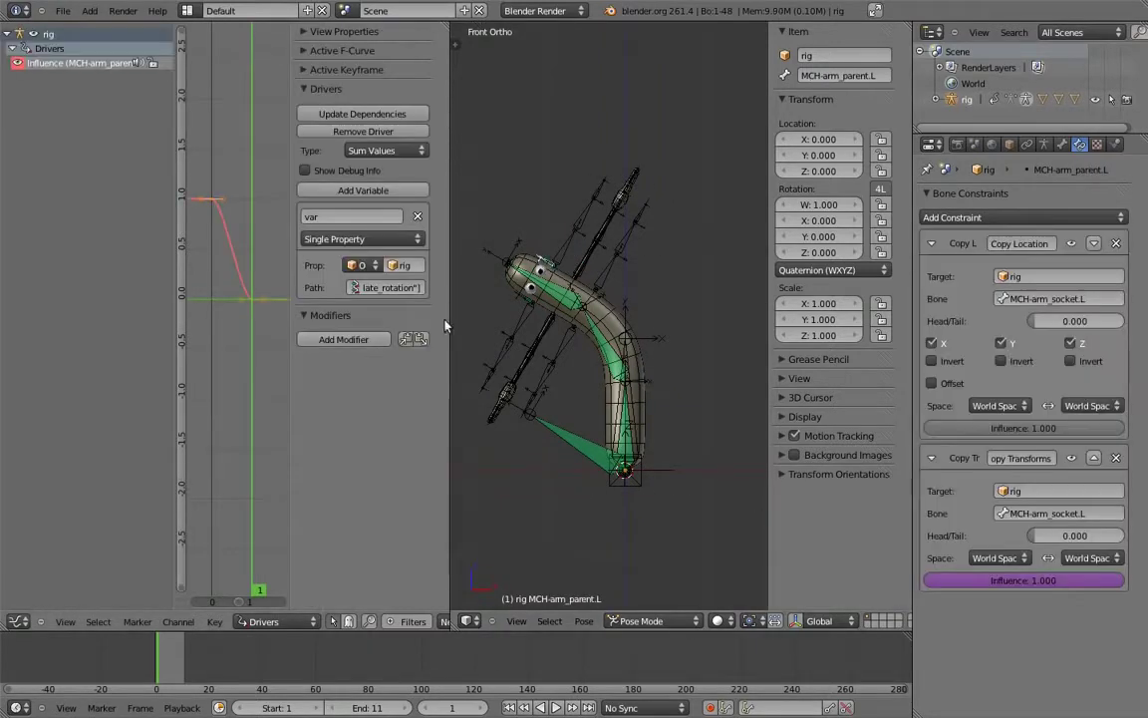
Step: Widen the Graph Editor and set the influence driver curve's keyframe interpolation to Linear
{"action": "left_click_drag", "start_coordinate": [449, 313], "coordinate": [714, 306]}
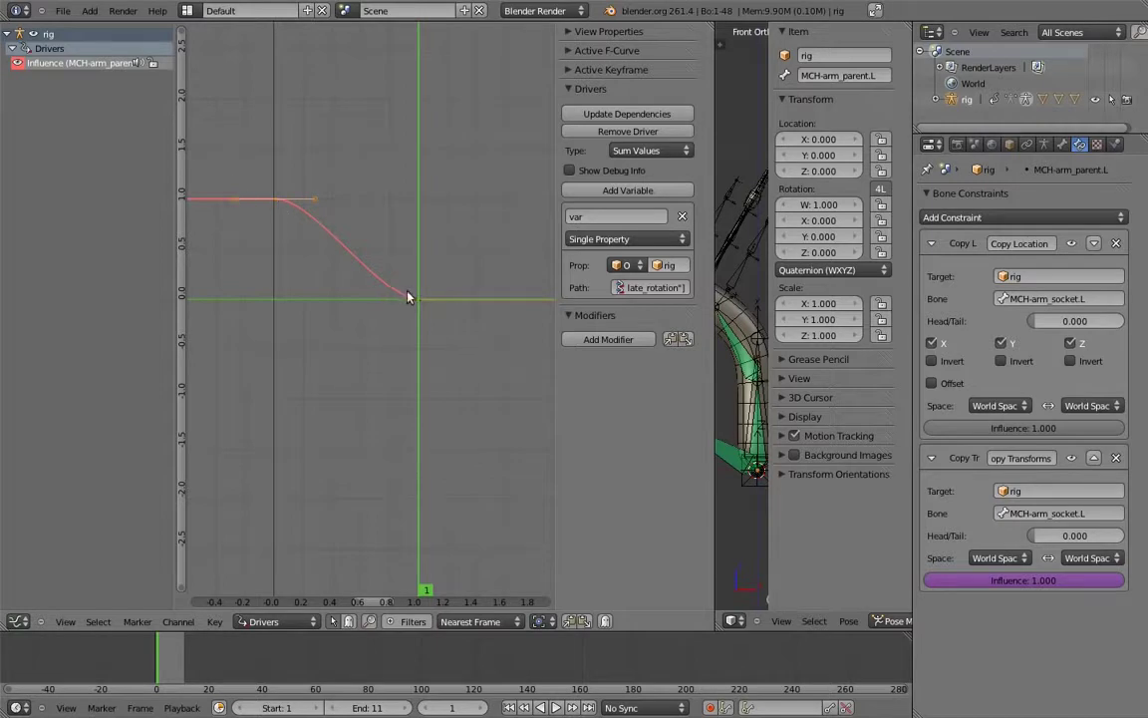
{"action": "key", "text": "t"}
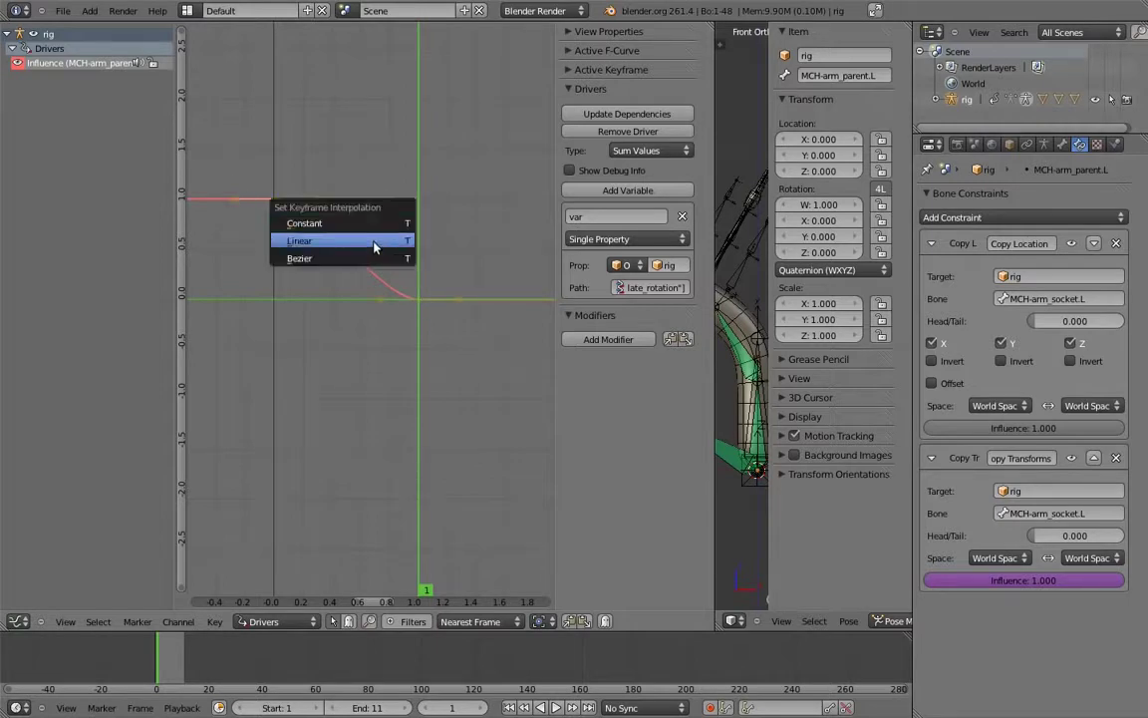
{"action": "left_click", "coordinate": [376, 251]}
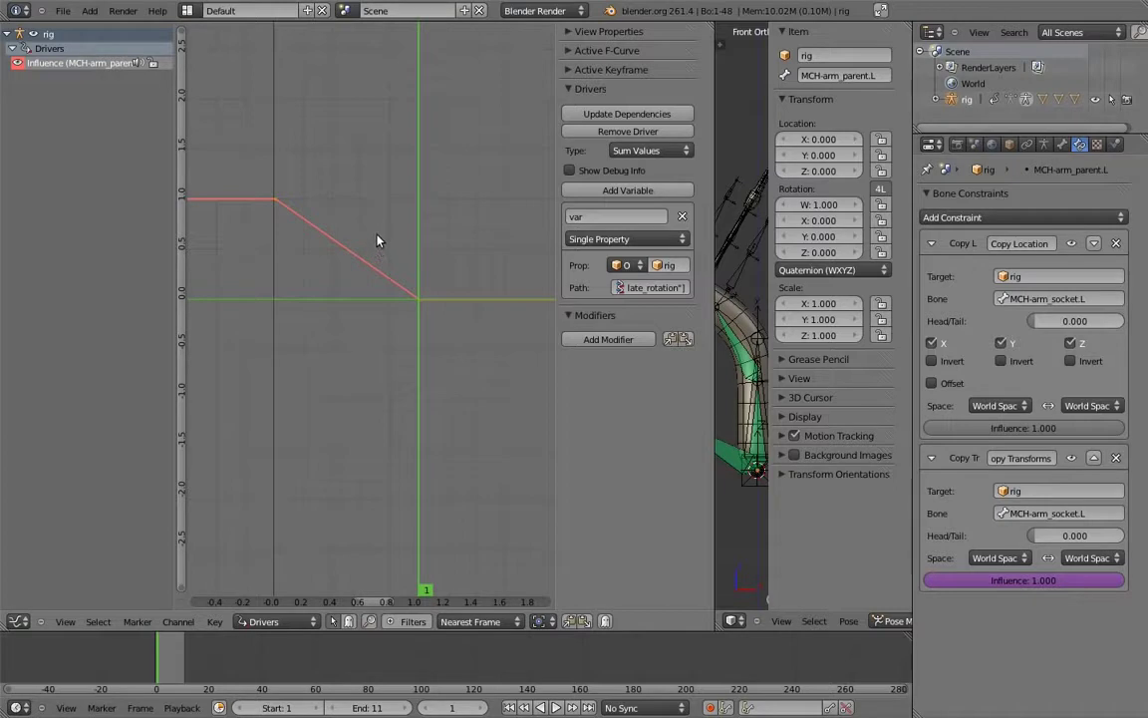
Step: Set the driver curve's first keyframe to exactly frame 0 and value 1
{"action": "left_click", "coordinate": [573, 70]}
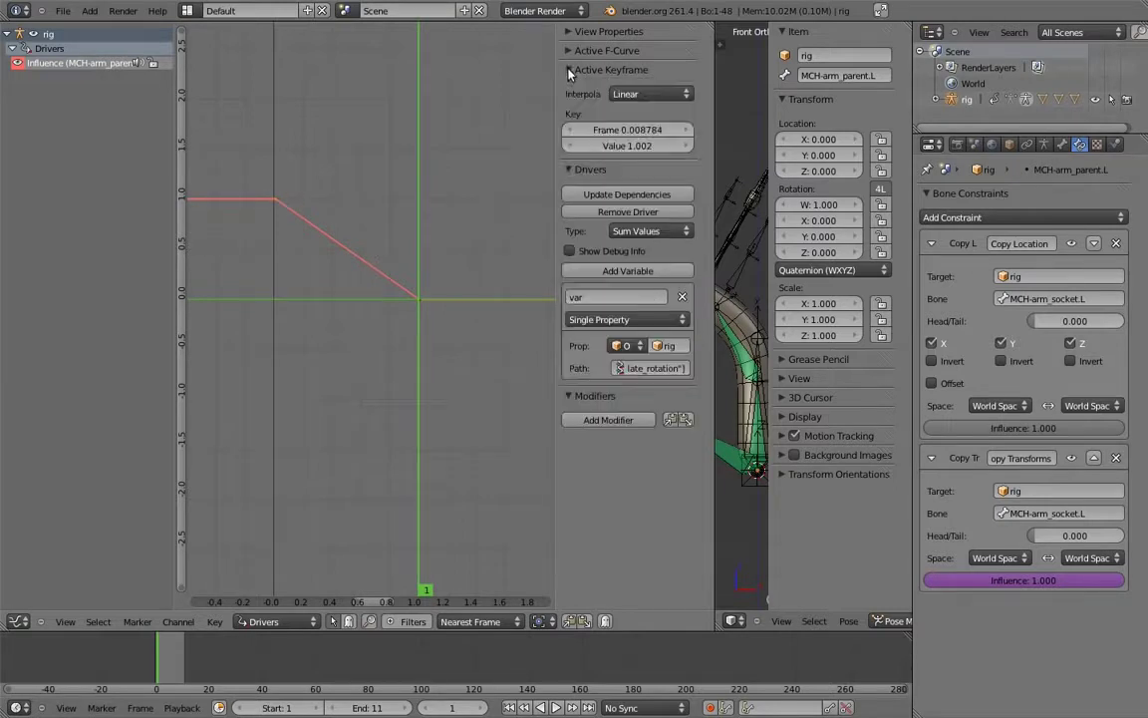
{"action": "left_click", "coordinate": [656, 131]}
{"action": "type", "text": "0"}
{"action": "key", "text": "Return"}
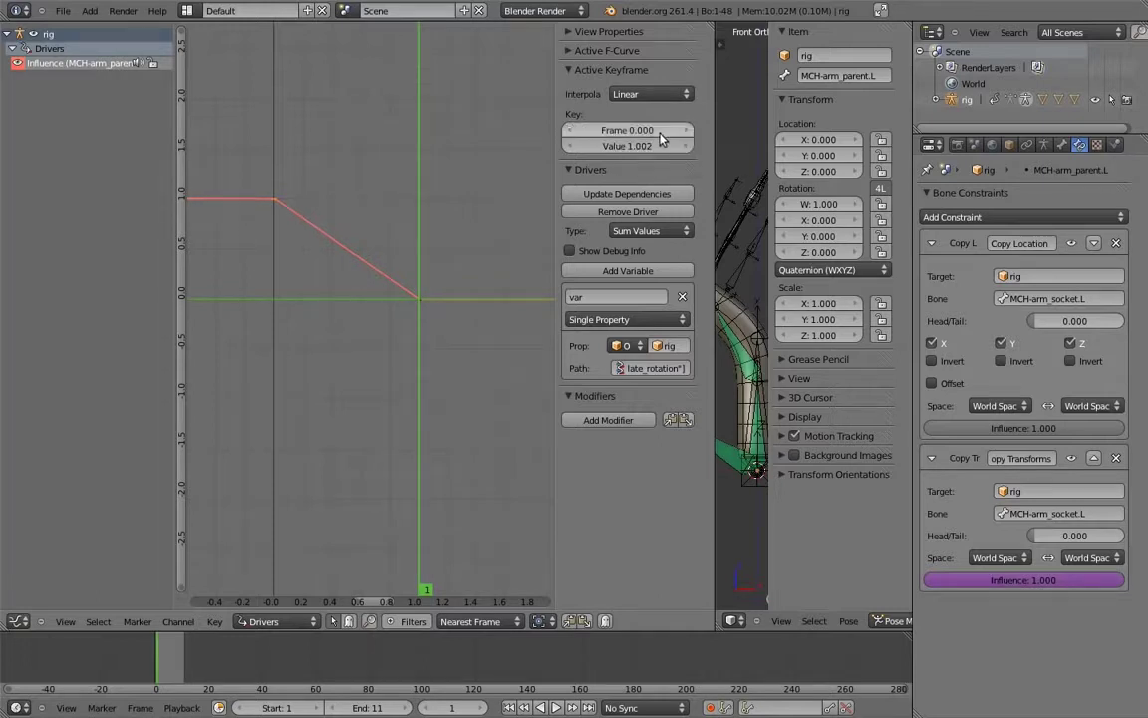
{"action": "left_click", "coordinate": [660, 146]}
{"action": "type", "text": "1"}
{"action": "key", "text": "Return"}
Step: Set the driver curve's second keyframe to exactly frame 1 and value 0
{"action": "left_click", "coordinate": [419, 301]}
{"action": "left_click", "coordinate": [658, 130]}
{"action": "type", "text": "1"}
{"action": "key", "text": "Return"}
{"action": "left_click", "coordinate": [659, 146]}
{"action": "type", "text": "0"}
{"action": "key", "text": "Return"}
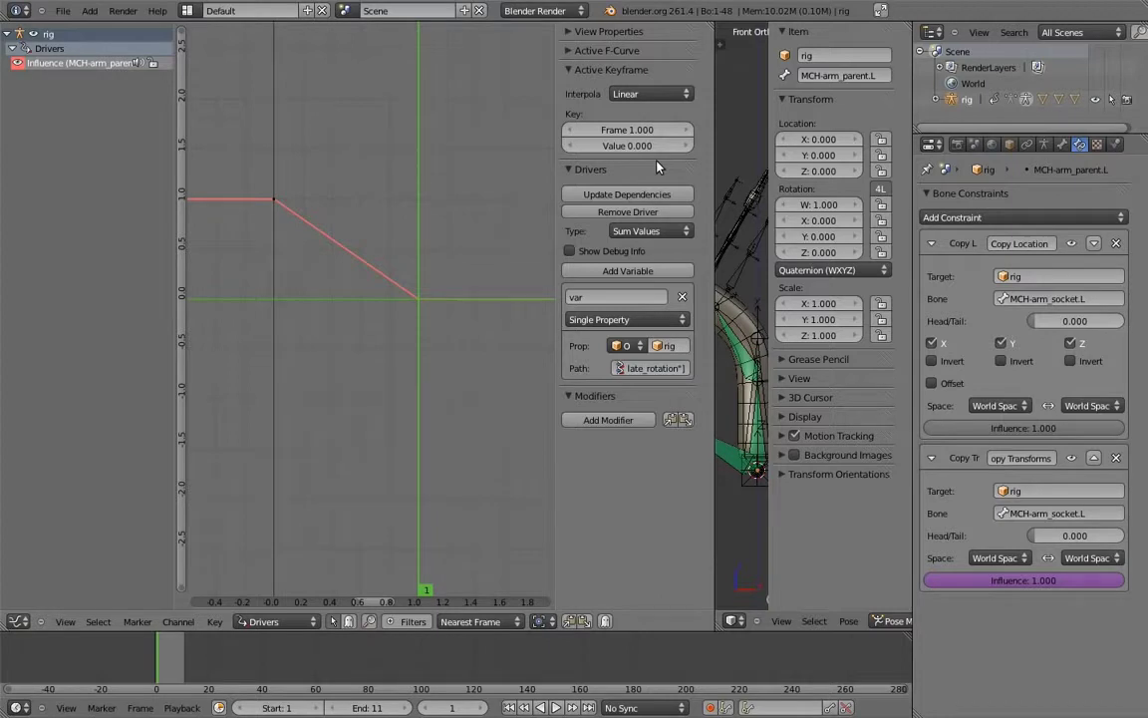
Step: Widen the 3D view and clear the rotation of all pose bones
{"action": "left_click_drag", "start_coordinate": [714, 236], "coordinate": [418, 238]}
{"action": "key", "text": "a"}
{"action": "key", "text": "alt+r"}
{"action": "key", "text": "a"}
{"action": "middle_click_drag", "start_coordinate": [664, 227], "coordinate": [592, 251], "text": "shift"}
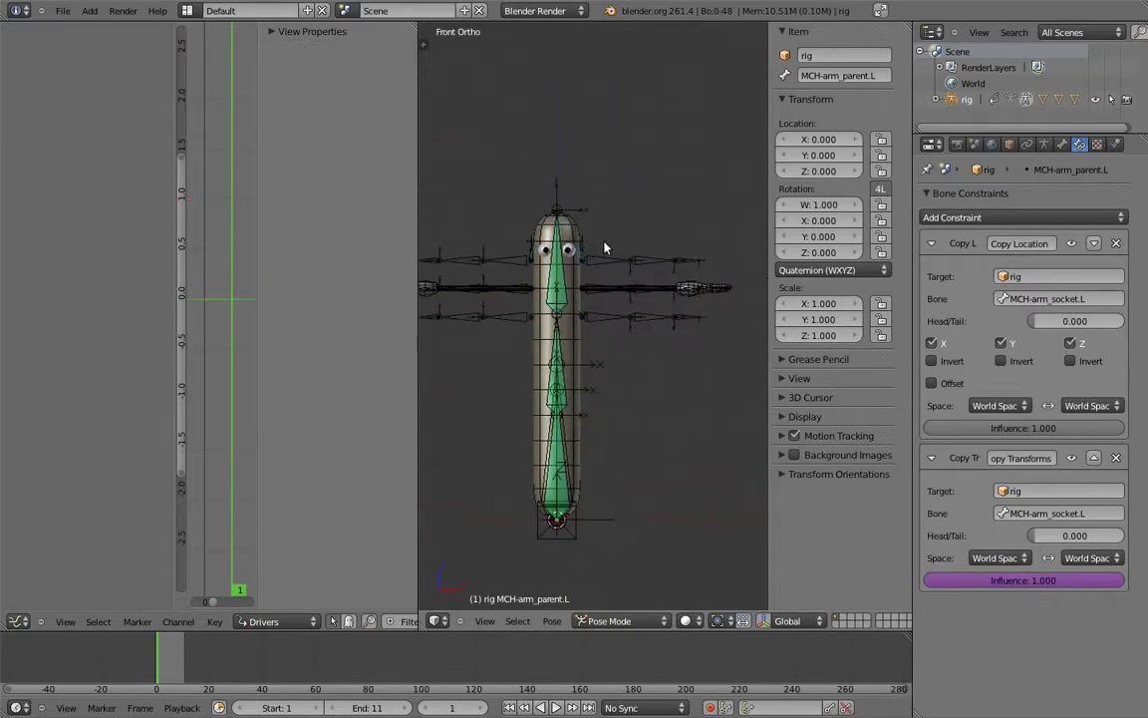
Step: Switch forearm.fk.L to XYZ Euler rotation and lock its Y and Z rotation axes
{"action": "scroll", "coordinate": [592, 252], "scroll_direction": "up", "scroll_amount": 5}
{"action": "right_click", "coordinate": [621, 190]}
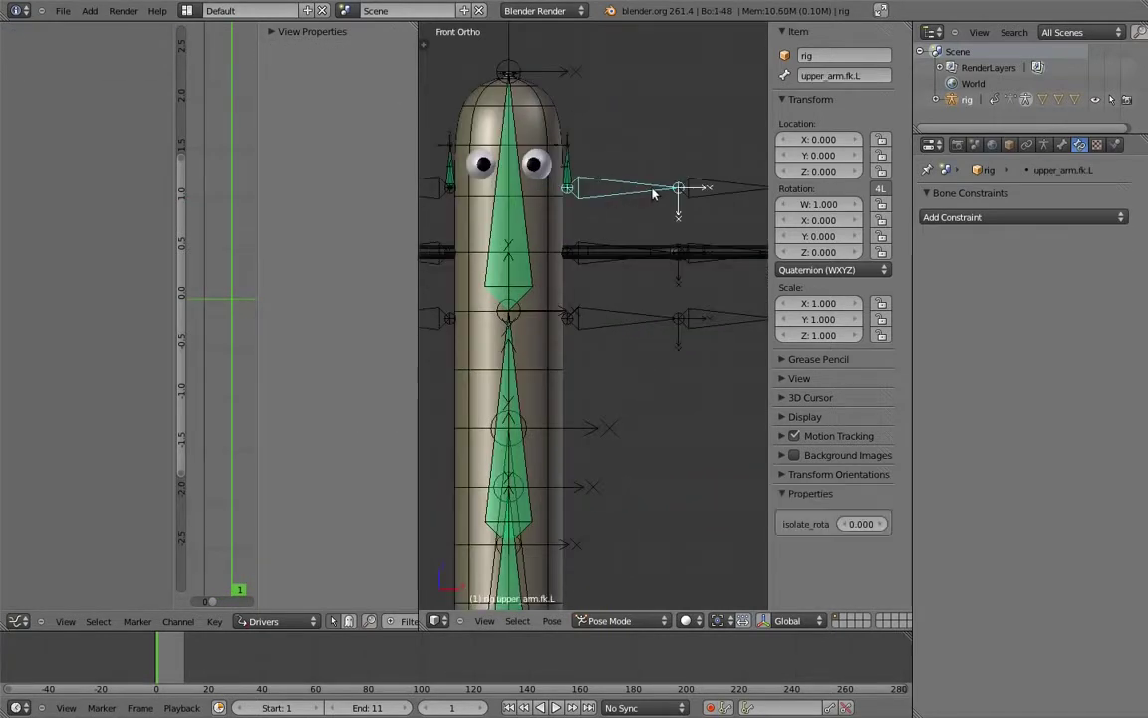
{"action": "right_click", "coordinate": [725, 187]}
{"action": "left_click", "coordinate": [827, 269]}
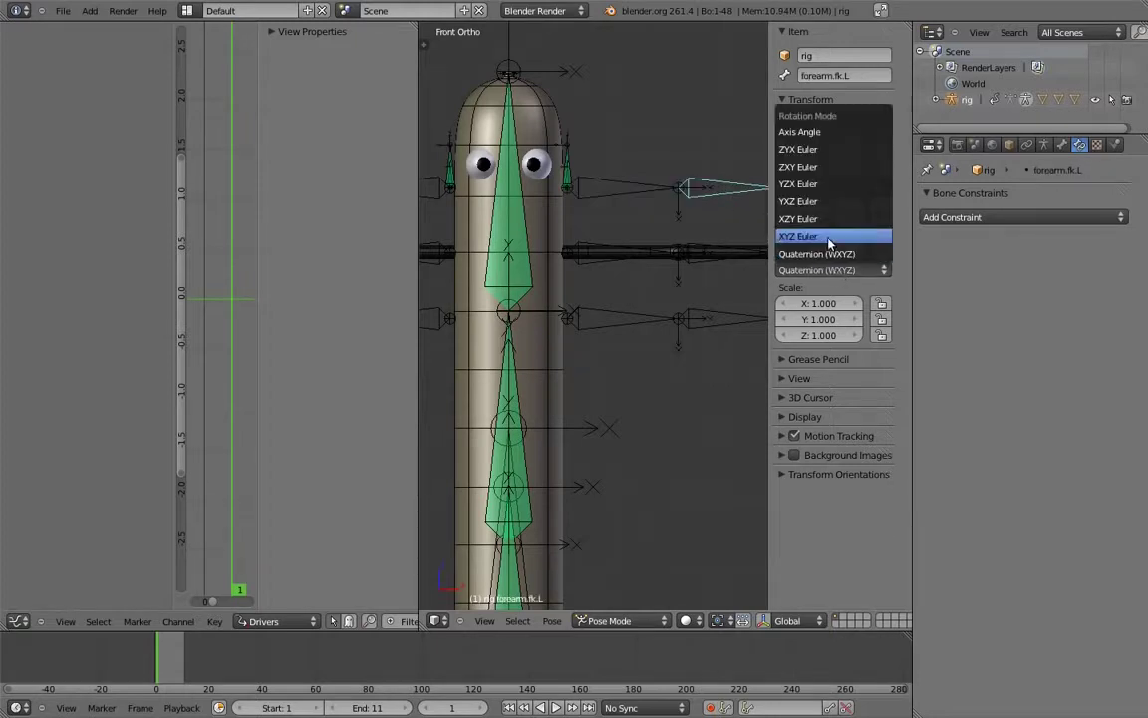
{"action": "left_click", "coordinate": [837, 237]}
{"action": "left_click", "coordinate": [881, 222]}
{"action": "left_click", "coordinate": [881, 237]}
{"action": "middle_click_drag", "start_coordinate": [692, 220], "coordinate": [673, 261], "text": "shift"}
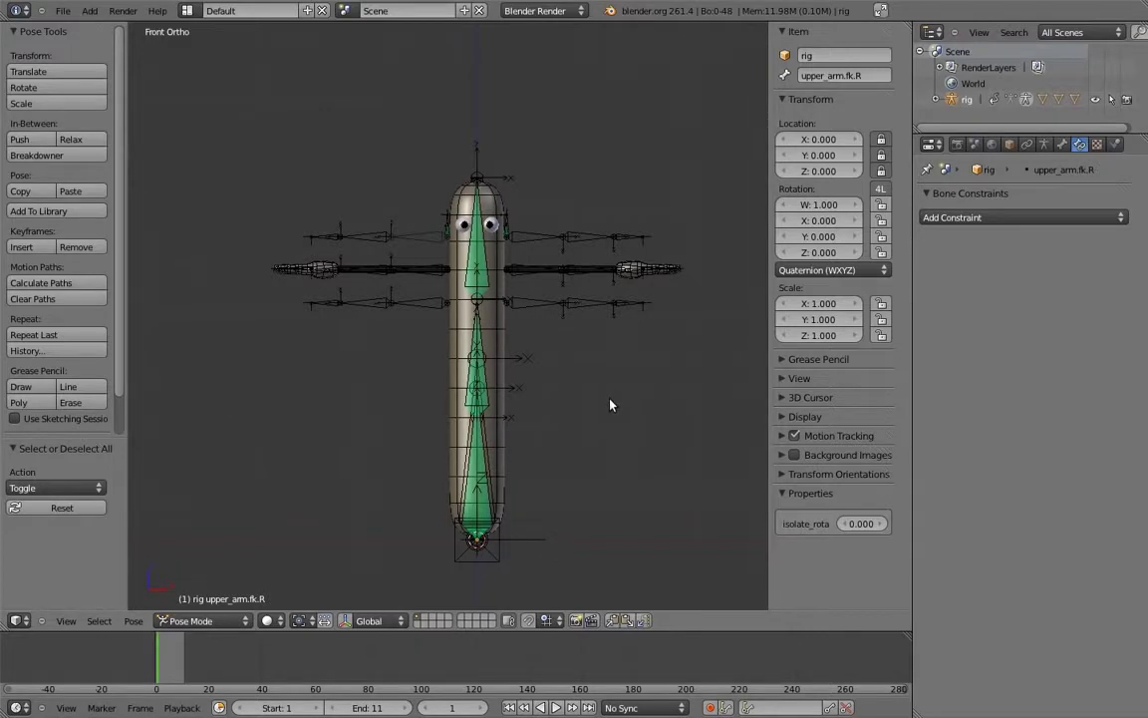
Step: Clear the parent of the hand.ik.L bone in Edit Mode
{"action": "right_click", "coordinate": [628, 307]}
{"action": "scroll", "coordinate": [628, 348], "scroll_direction": "up", "scroll_amount": 3}
{"action": "key", "text": "Tab"}
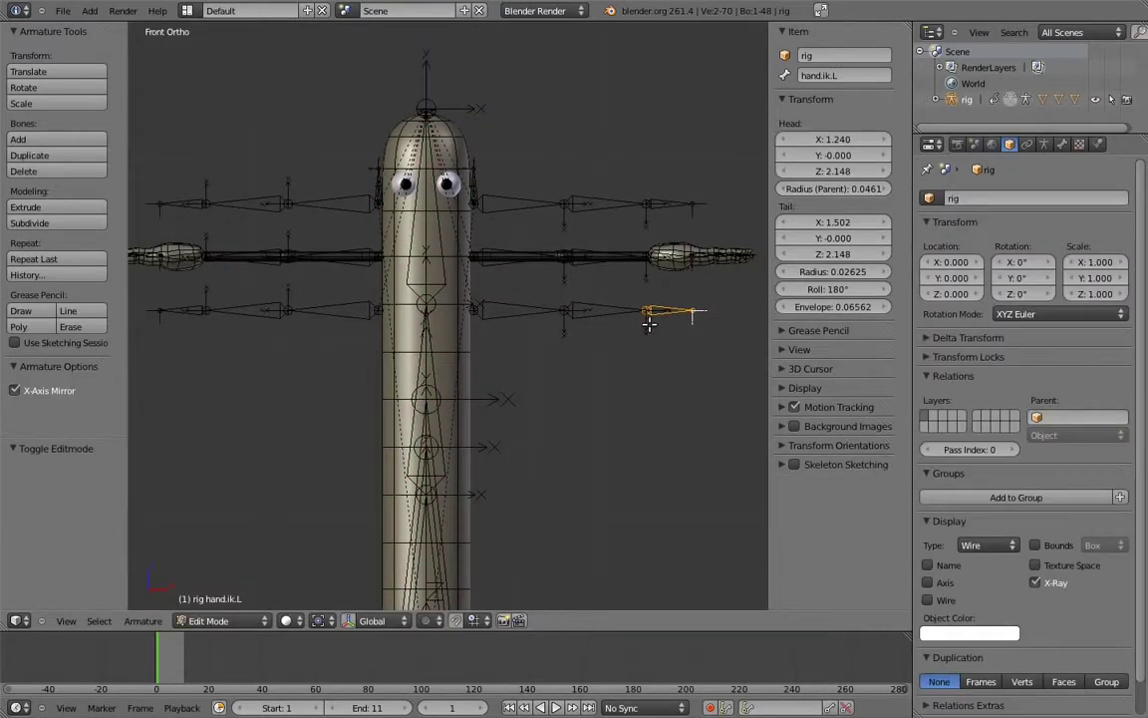
{"action": "key", "text": "alt+p"}
{"action": "left_click", "coordinate": [617, 348]}
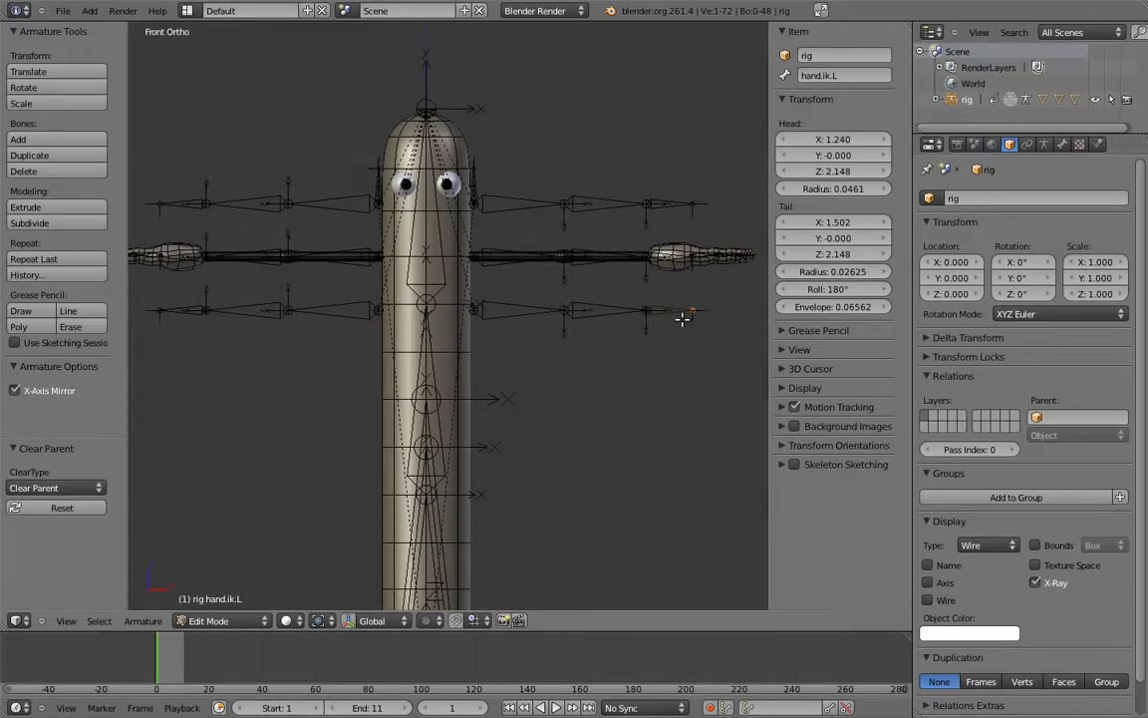
Step: Parent hand.ik.L to the root bone with Keep Offset
{"action": "scroll", "coordinate": [663, 299], "scroll_direction": "down", "scroll_amount": 4}
{"action": "middle_click_drag", "start_coordinate": [653, 284], "coordinate": [552, 349]}
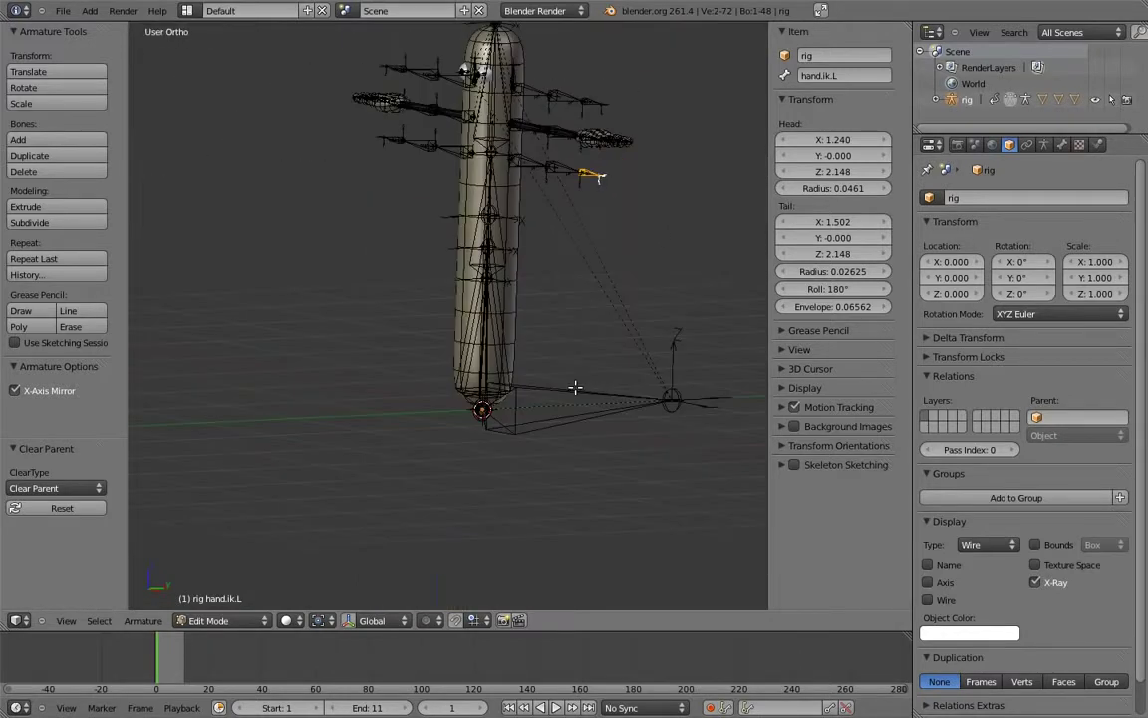
{"action": "right_click", "coordinate": [541, 355], "text": "shift"}
{"action": "key", "text": "ctrl+p"}
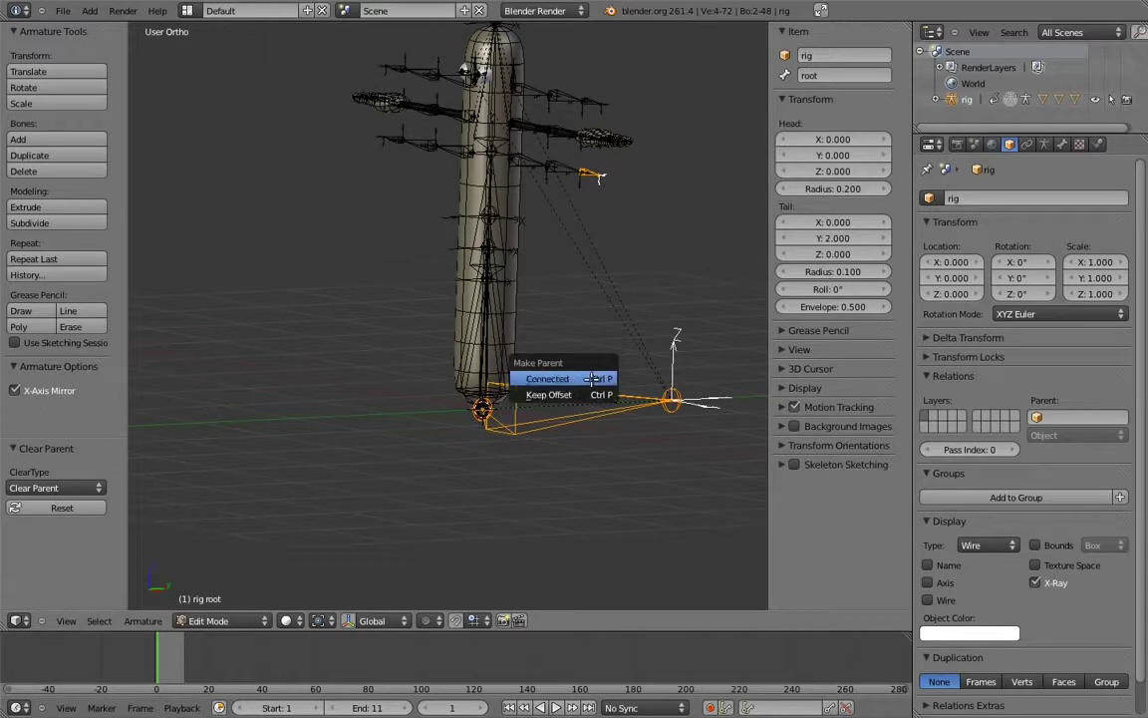
{"action": "left_click", "coordinate": [584, 395]}
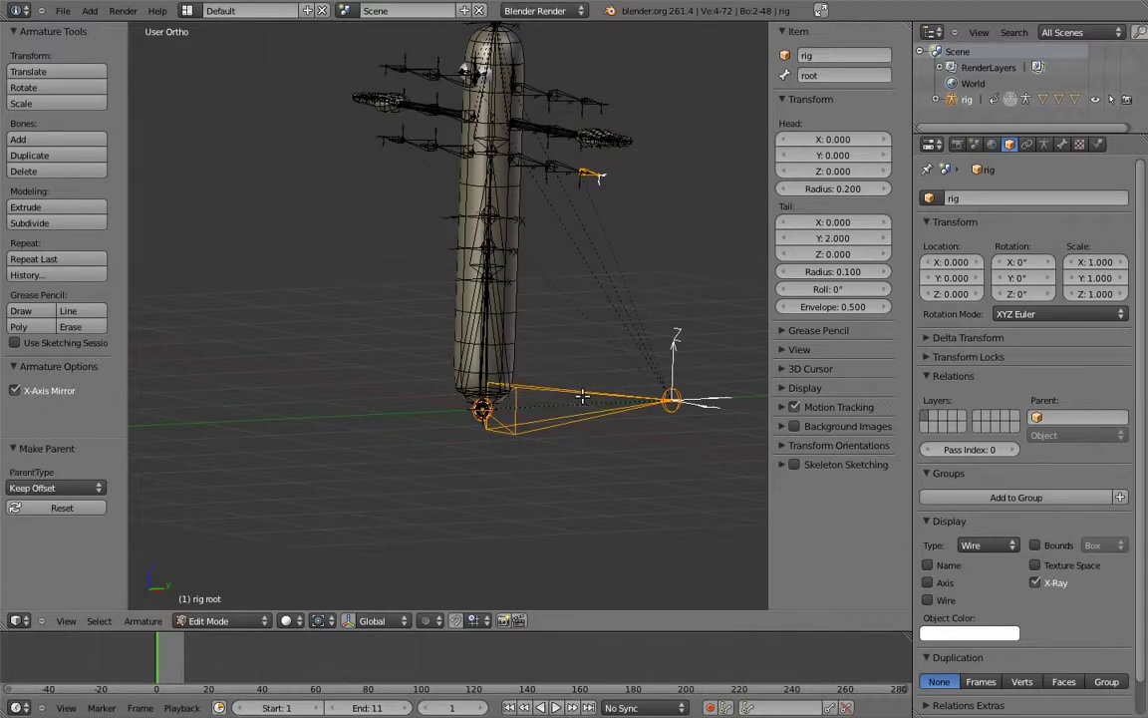
Step: Extrude a mirrored bone 0.2 units along Y from the elbow end of MCH-upper_arm.ik.L
{"action": "key", "text": "KP_1"}
{"action": "middle_click_drag", "start_coordinate": [560, 203], "coordinate": [533, 314], "text": "shift"}
{"action": "scroll", "coordinate": [490, 289], "scroll_direction": "up", "scroll_amount": 4}
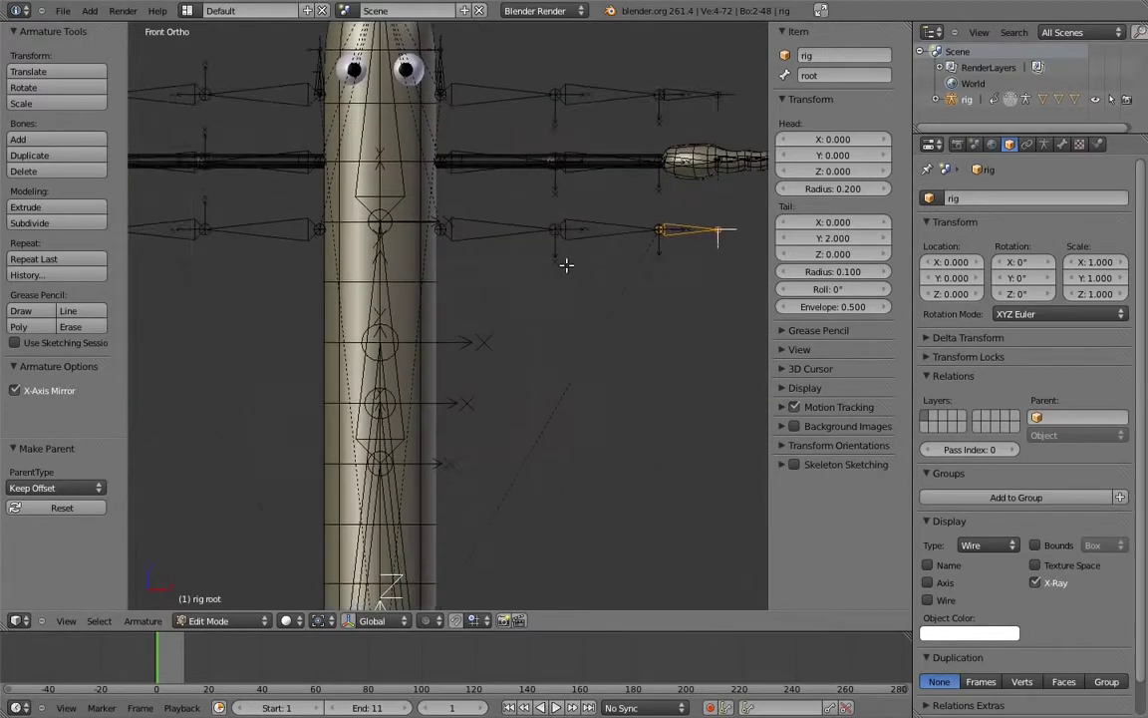
{"action": "right_click", "coordinate": [491, 287]}
{"action": "key", "text": "KP_3"}
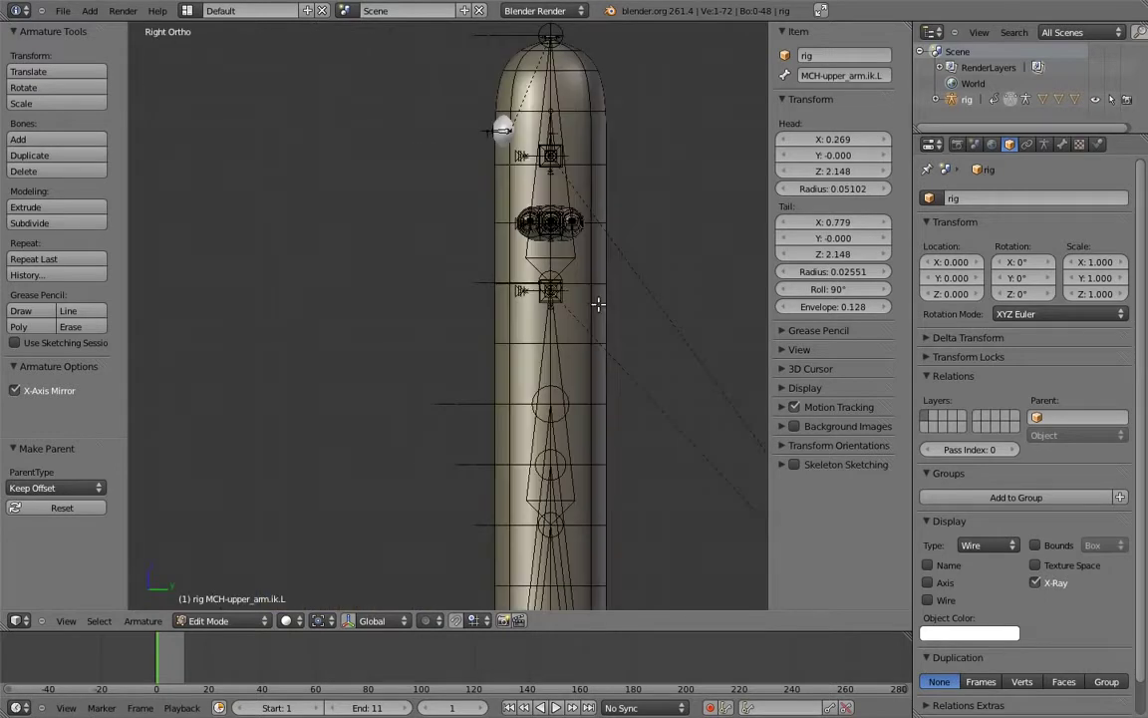
{"action": "middle_click_drag", "start_coordinate": [595, 297], "coordinate": [541, 318], "text": "shift"}
{"action": "key", "text": "g"}
{"action": "key", "text": "y"}
{"action": "left_click", "coordinate": [589, 319]}
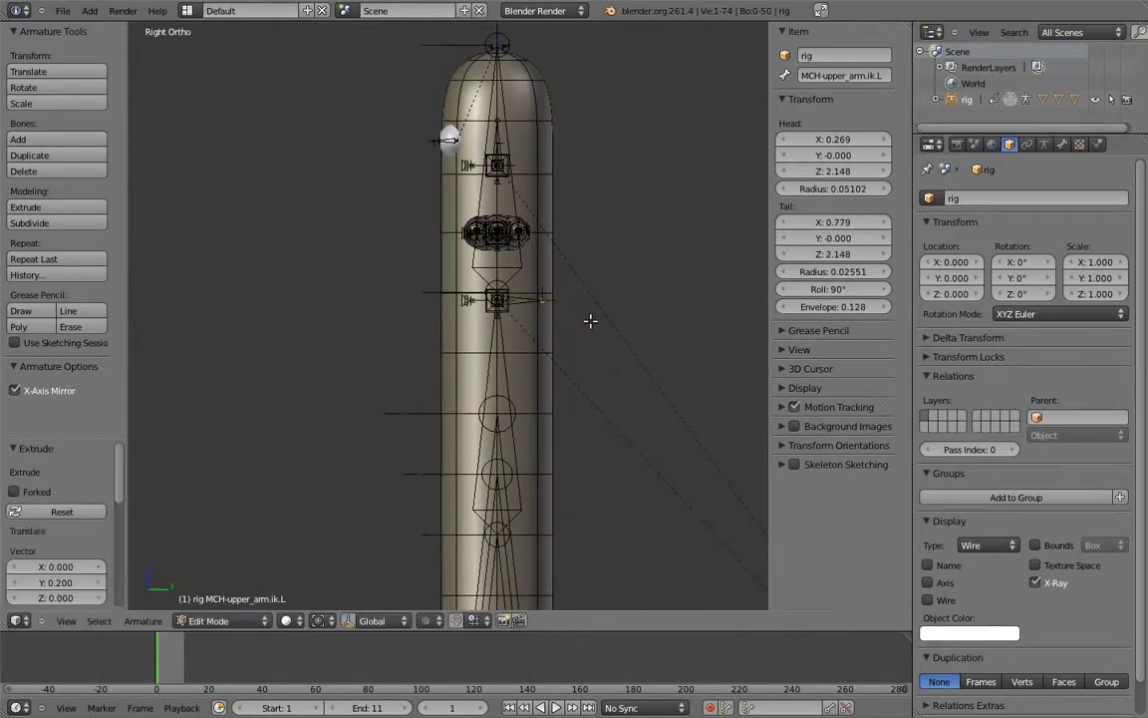
{"action": "middle_click_drag", "start_coordinate": [536, 333], "coordinate": [538, 249], "text": "shift"}
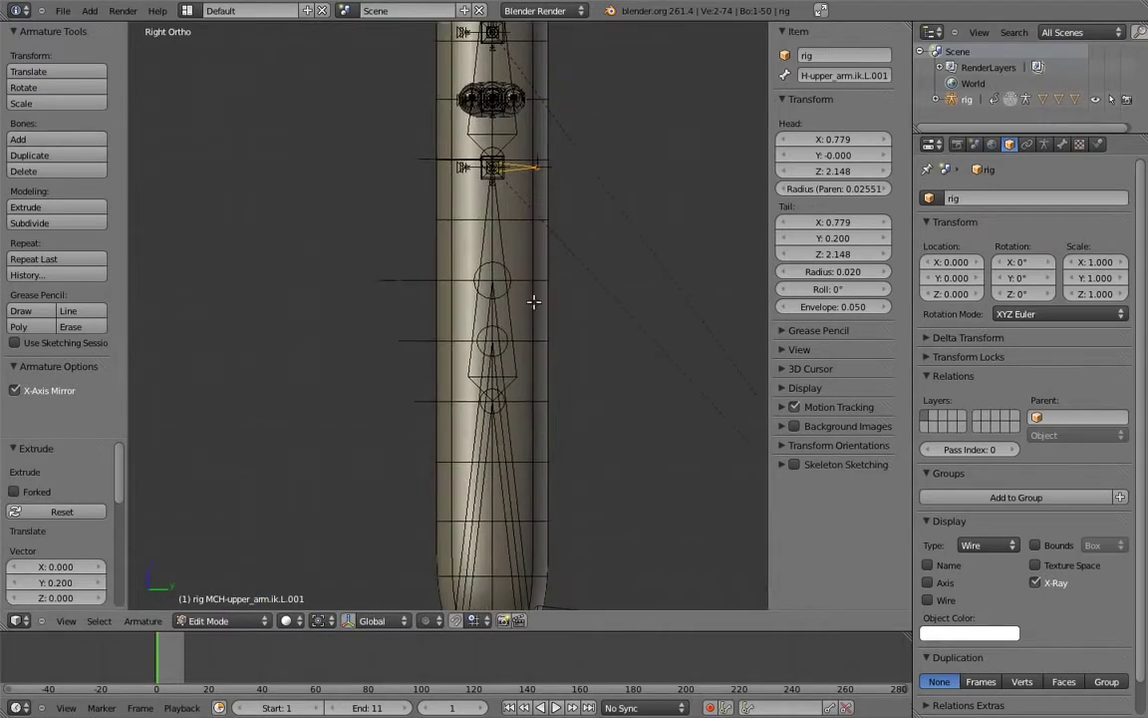
Step: Clear the extruded elbow bone's parent and move it 0.9 units along Y, behind the arm
{"action": "key", "text": "alt+p"}
{"action": "left_click", "coordinate": [523, 343]}
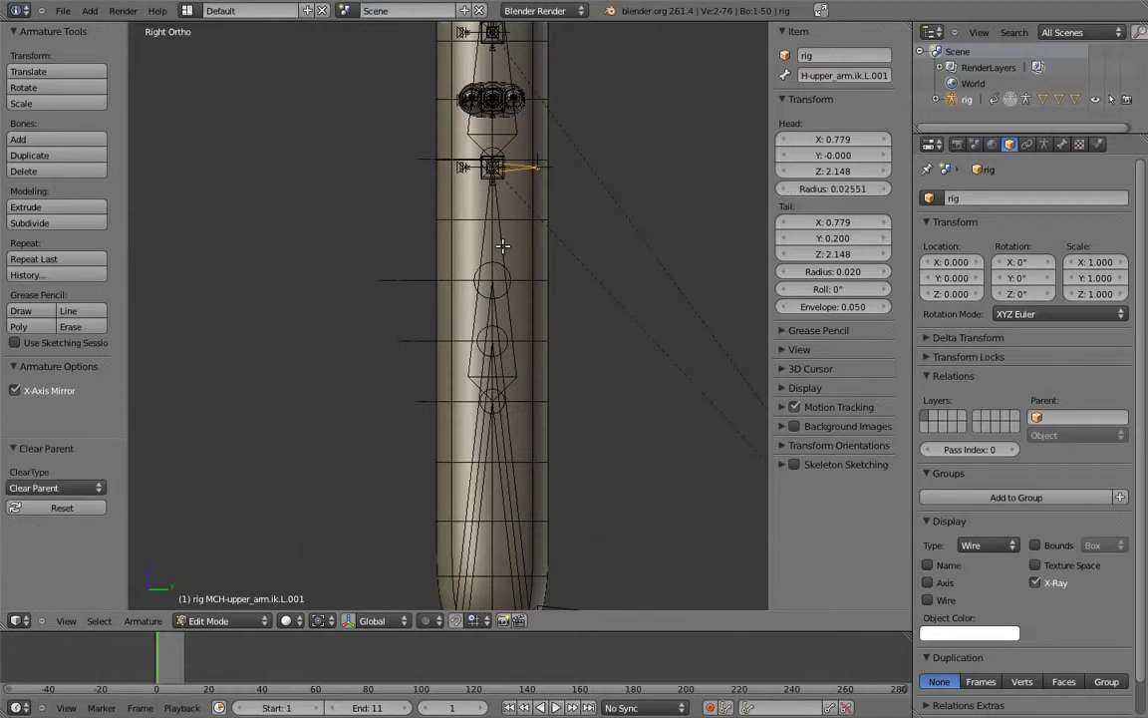
{"action": "key", "text": "g"}
{"action": "key", "text": "y"}
{"action": "left_click", "coordinate": [700, 258]}
{"action": "middle_click_drag", "start_coordinate": [700, 256], "coordinate": [502, 289], "text": "shift"}
{"action": "scroll", "coordinate": [617, 299], "scroll_direction": "down", "scroll_amount": 2}
Step: Rename the detached bone behind the character's left elbow to elbow_target.L
{"action": "left_click", "coordinate": [836, 76]}
{"action": "key", "text": "BackSpace"}
{"action": "type", "text": "elbow"}
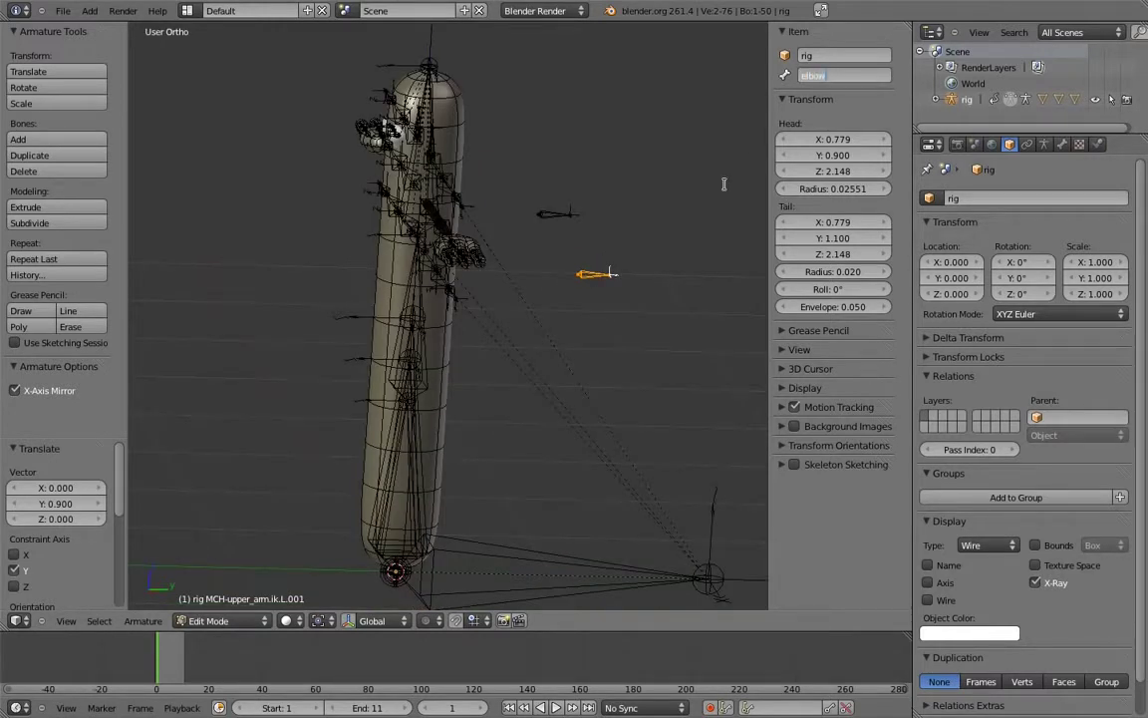
{"action": "type", "text": "_target.L"}
{"action": "key", "text": "Return"}
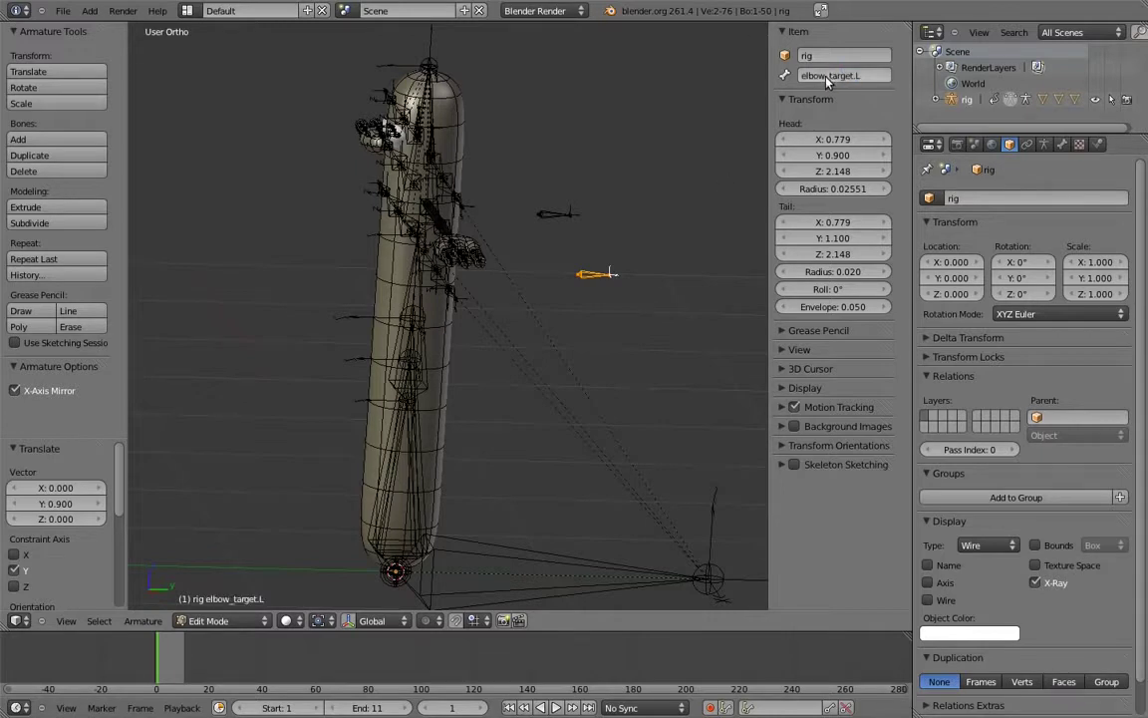
Step: Rename the mirrored bone behind the right elbow to elbow_target.R
{"action": "right_click", "coordinate": [559, 212]}
{"action": "left_click", "coordinate": [866, 74]}
{"action": "type", "text": "elbow_target.L"}
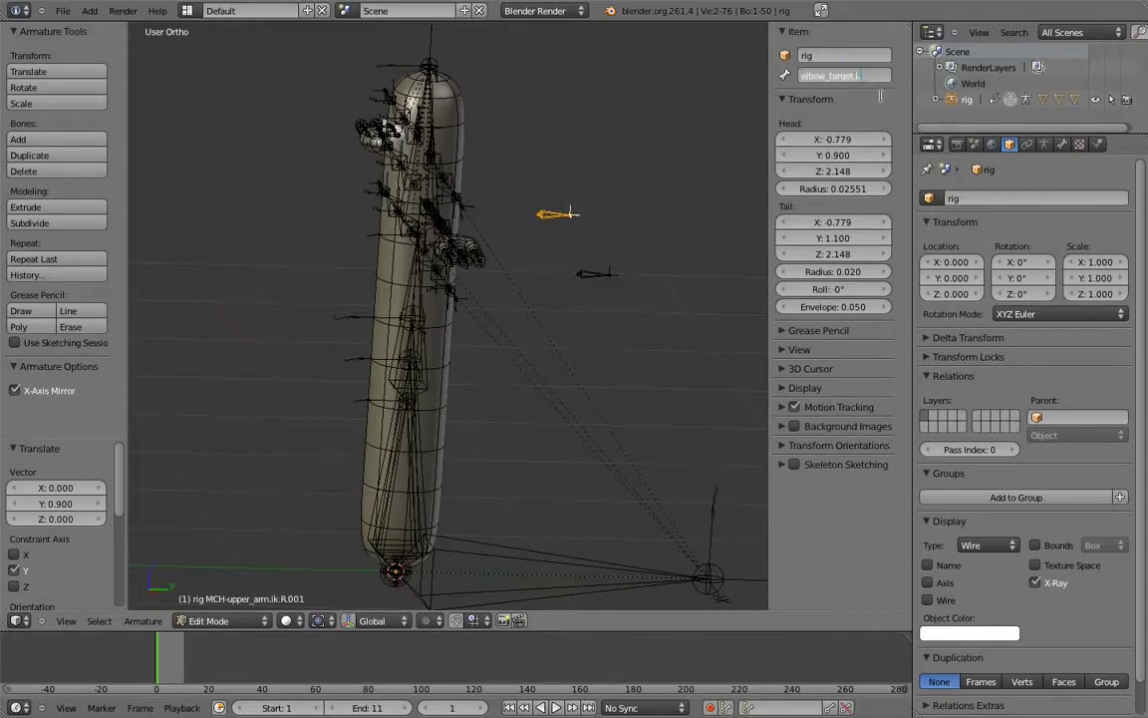
{"action": "key", "text": "BackSpace"}
{"action": "type", "text": "R"}
{"action": "key", "text": "Return"}
Step: Parent elbow_target.L to body.03 with Keep Offset
{"action": "middle_click_drag", "start_coordinate": [602, 205], "coordinate": [455, 212]}
{"action": "right_click", "coordinate": [454, 168]}
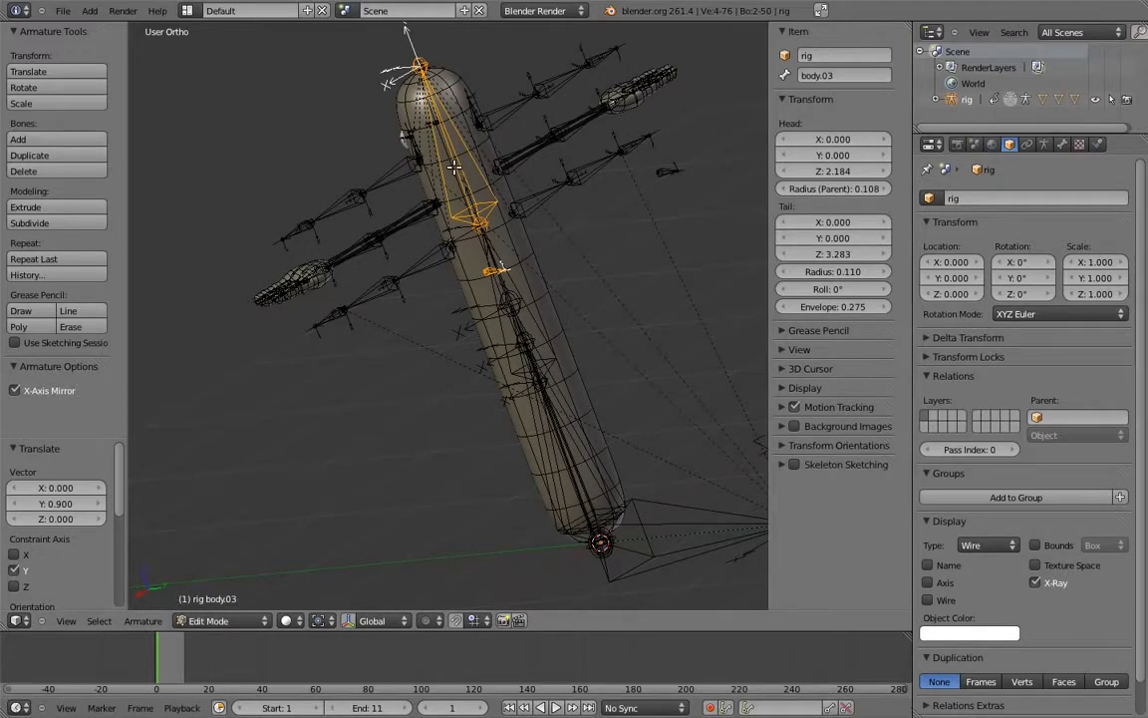
{"action": "key", "text": "ctrl+p"}
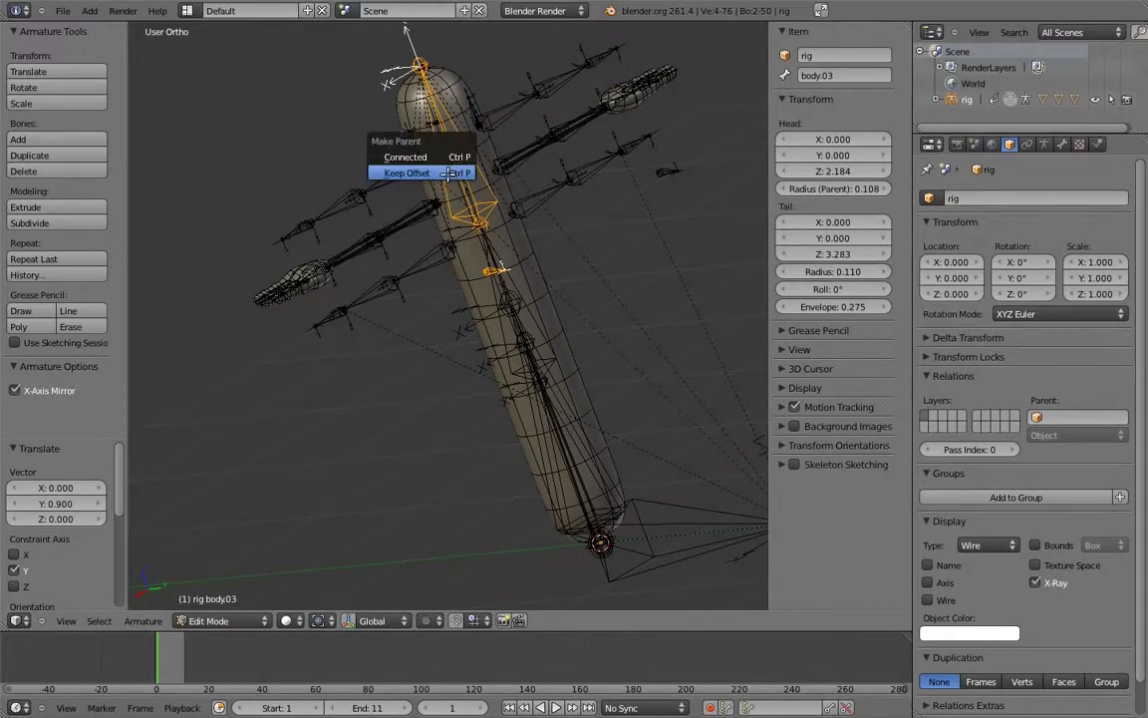
{"action": "left_click", "coordinate": [451, 176]}
{"action": "middle_click_drag", "start_coordinate": [398, 285], "coordinate": [551, 305]}
Step: In Pose Mode, rotate MCH-forearm.ik.L by 25° in the top view and add drivers to its quaternion rotation
{"action": "key", "text": "ctrl+Tab"}
{"action": "middle_click_drag", "start_coordinate": [399, 315], "coordinate": [514, 296]}
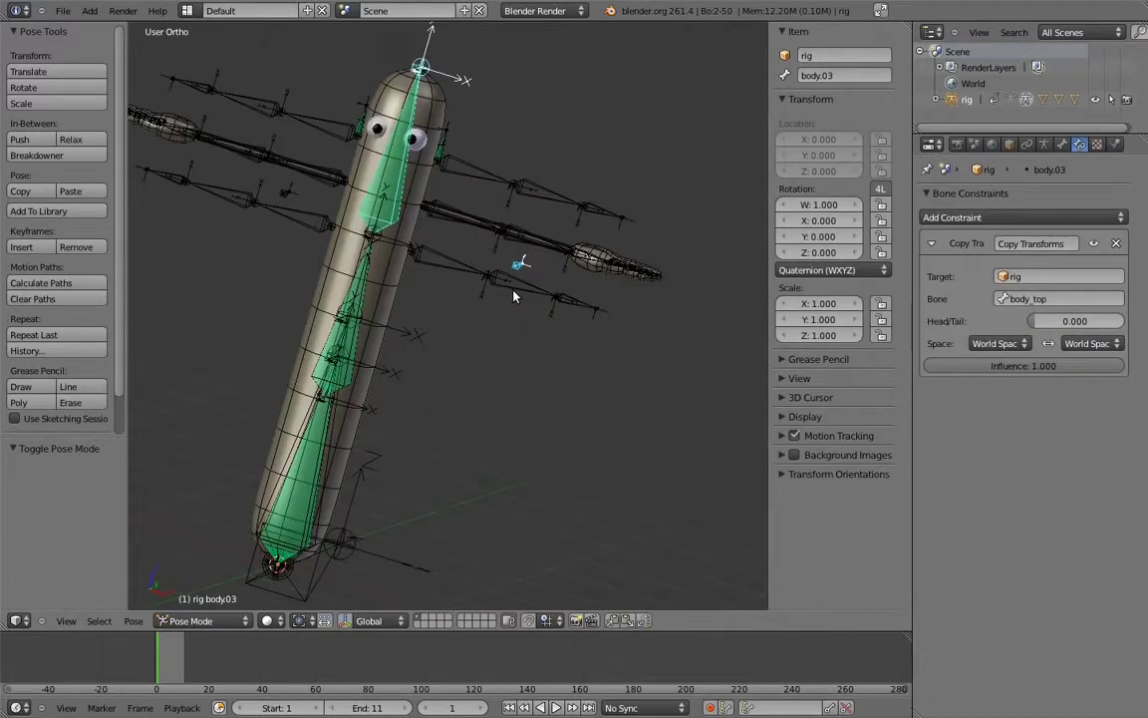
{"action": "right_click", "coordinate": [520, 296]}
{"action": "key", "text": "KP_7"}
{"action": "key", "text": "KP_Decimal"}
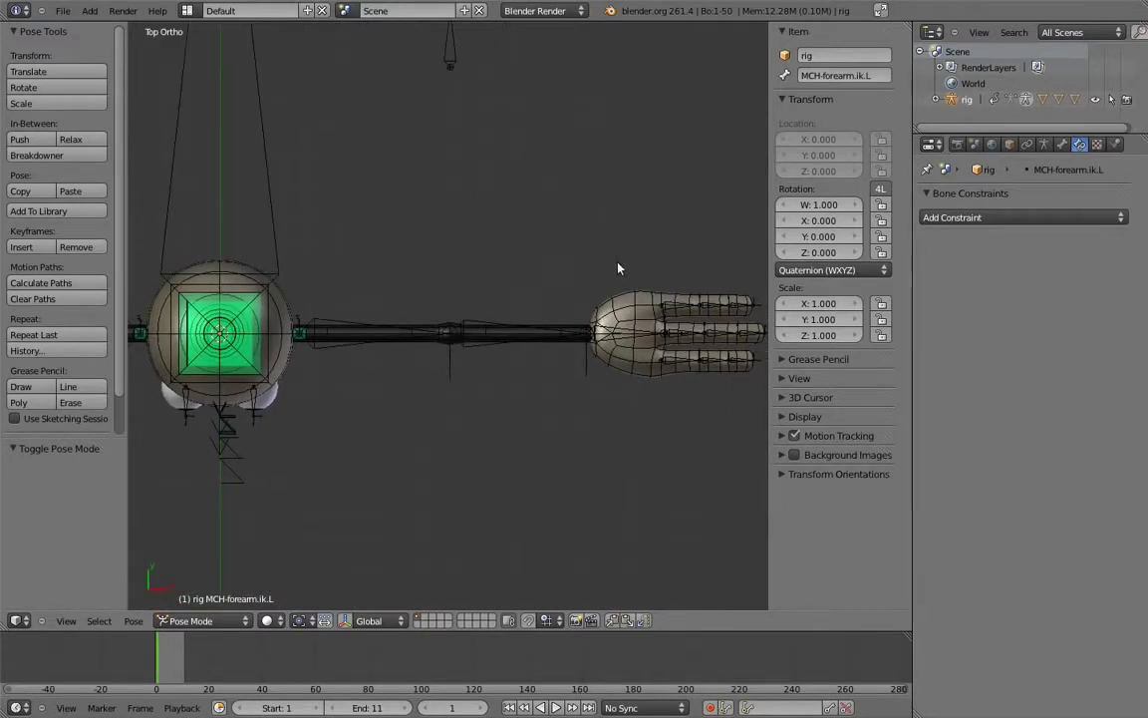
{"action": "key", "text": "r"}
{"action": "key", "text": "Return"}
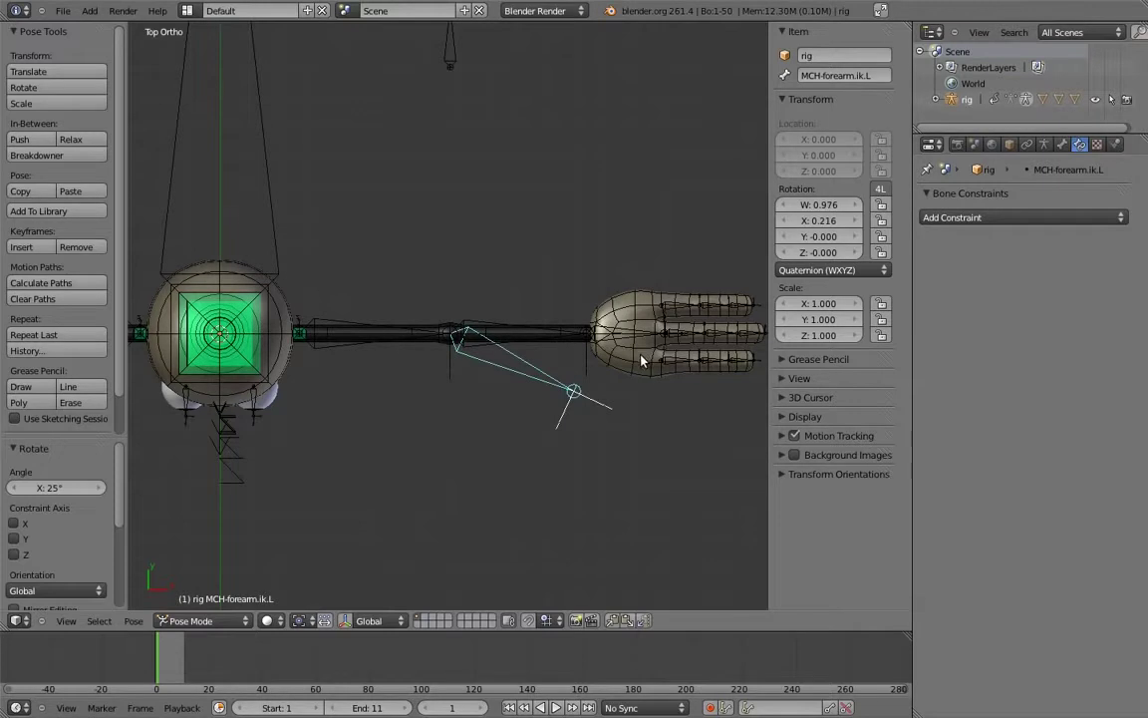
{"action": "right_click", "coordinate": [830, 207]}
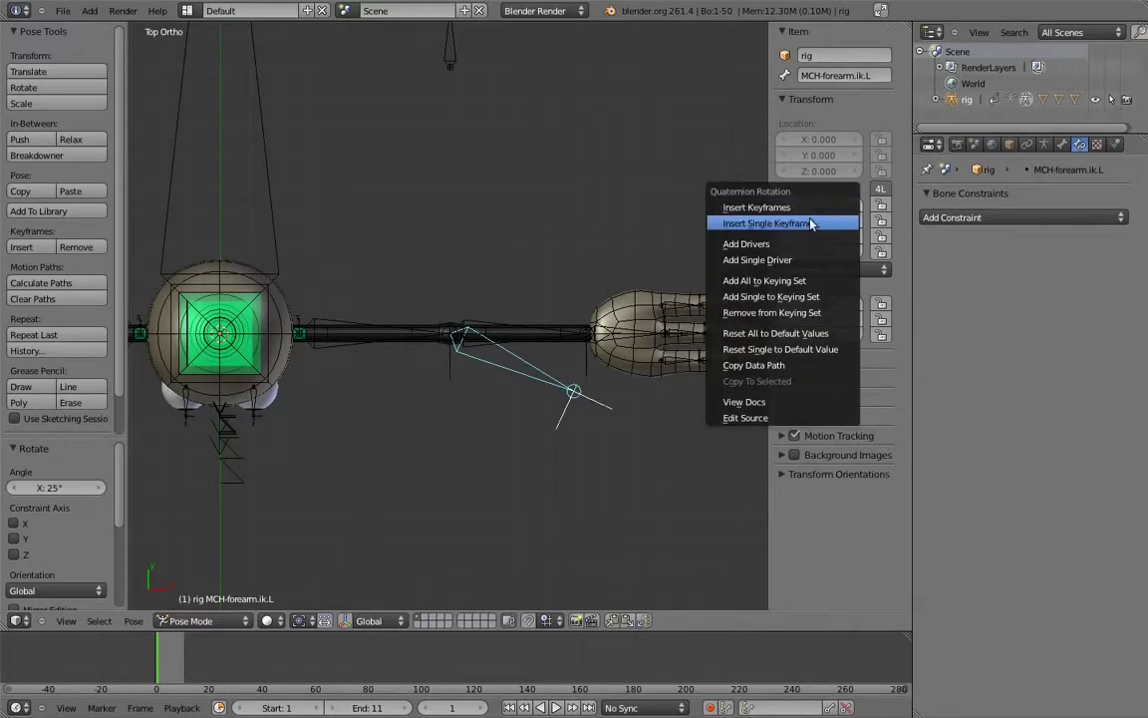
{"action": "left_click", "coordinate": [726, 244]}
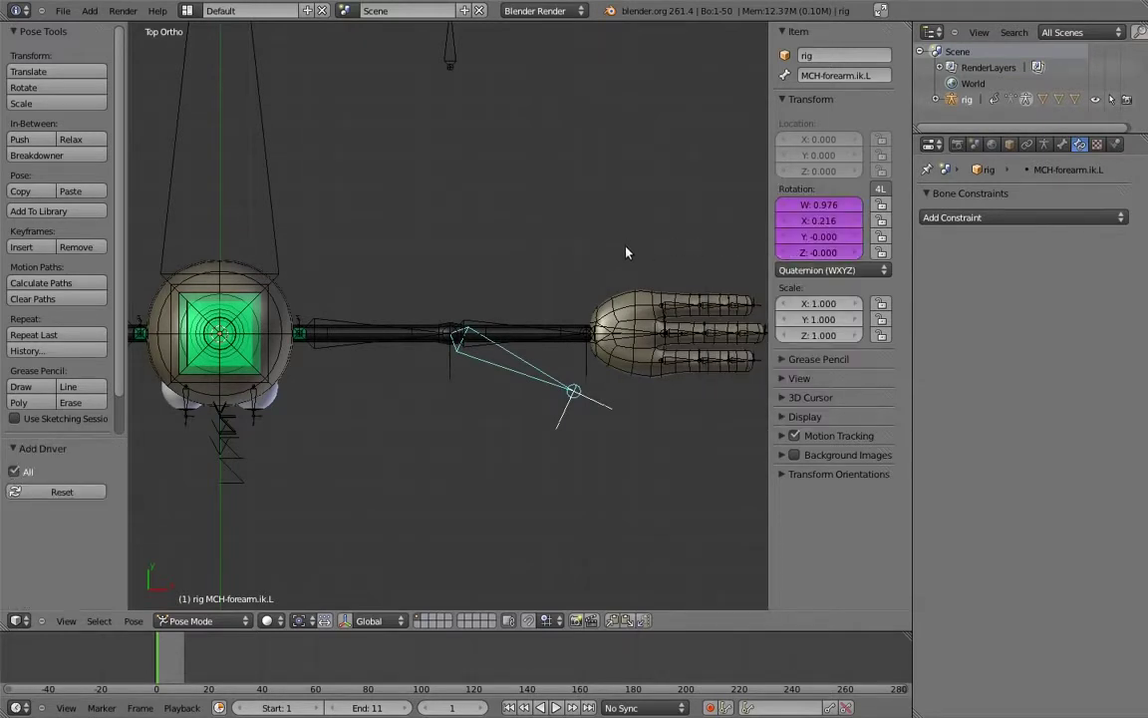
Step: Add an Inverse Kinematics constraint to MCH-forearm.ik.L targeting hand.ik.L, with a chain length of 2
{"action": "key", "text": "KP_1"}
{"action": "middle_click_drag", "start_coordinate": [598, 306], "coordinate": [604, 363], "text": "shift"}
{"action": "middle_click_drag", "start_coordinate": [604, 363], "coordinate": [601, 319], "text": "ctrl"}
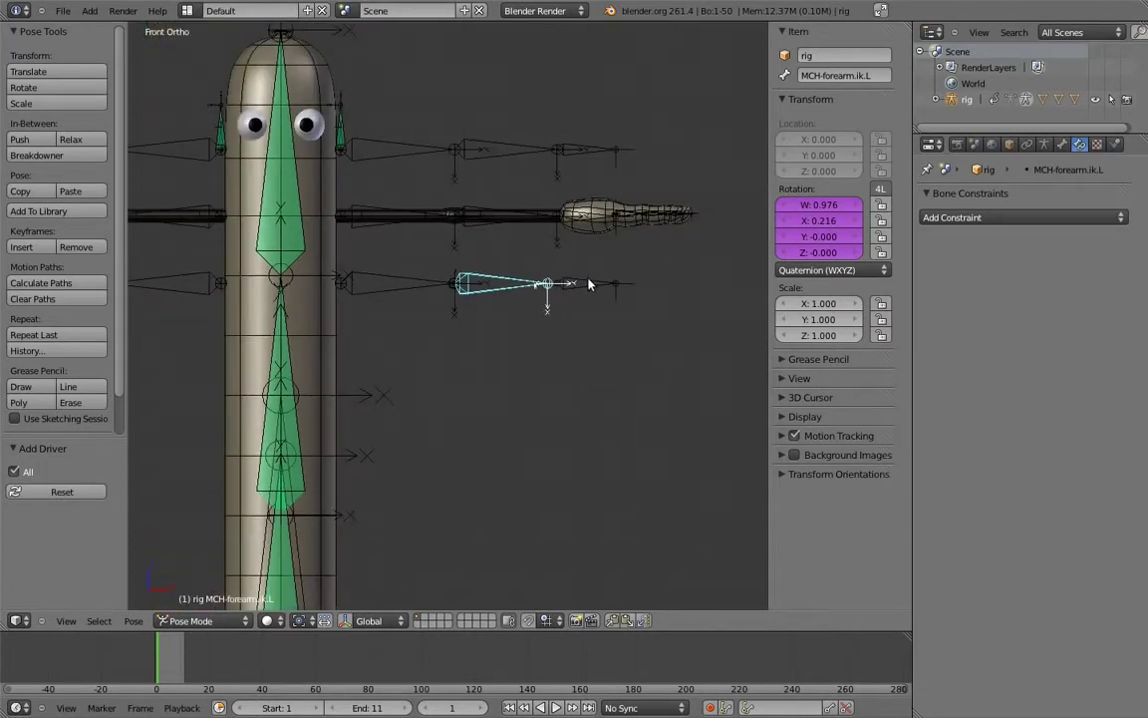
{"action": "right_click", "coordinate": [587, 285]}
{"action": "right_click", "coordinate": [528, 283]}
{"action": "key", "text": "ctrl+shift+c"}
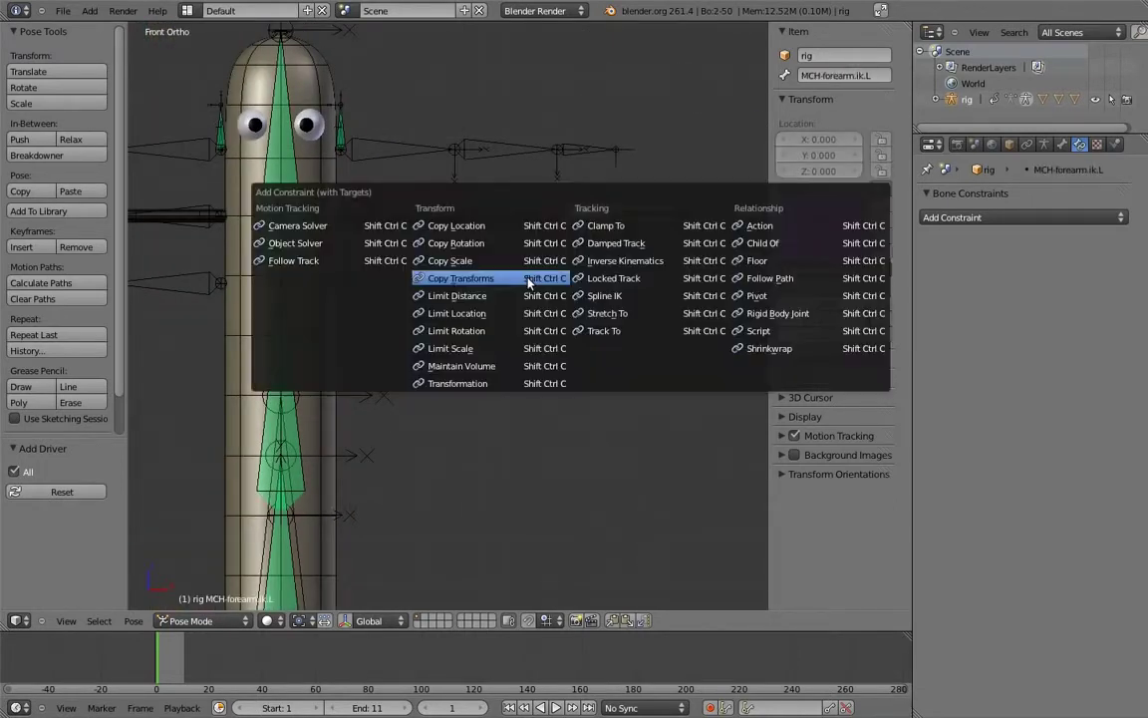
{"action": "left_click", "coordinate": [625, 261]}
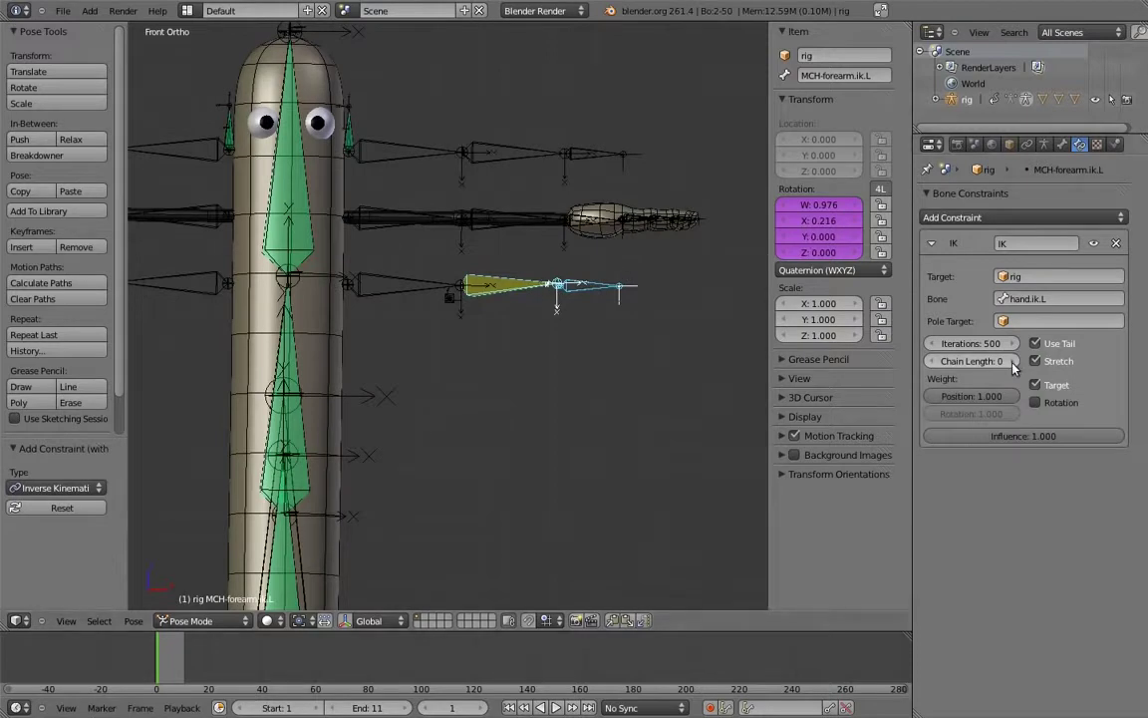
{"action": "left_click", "coordinate": [1014, 361]}
{"action": "left_click", "coordinate": [1014, 361]}
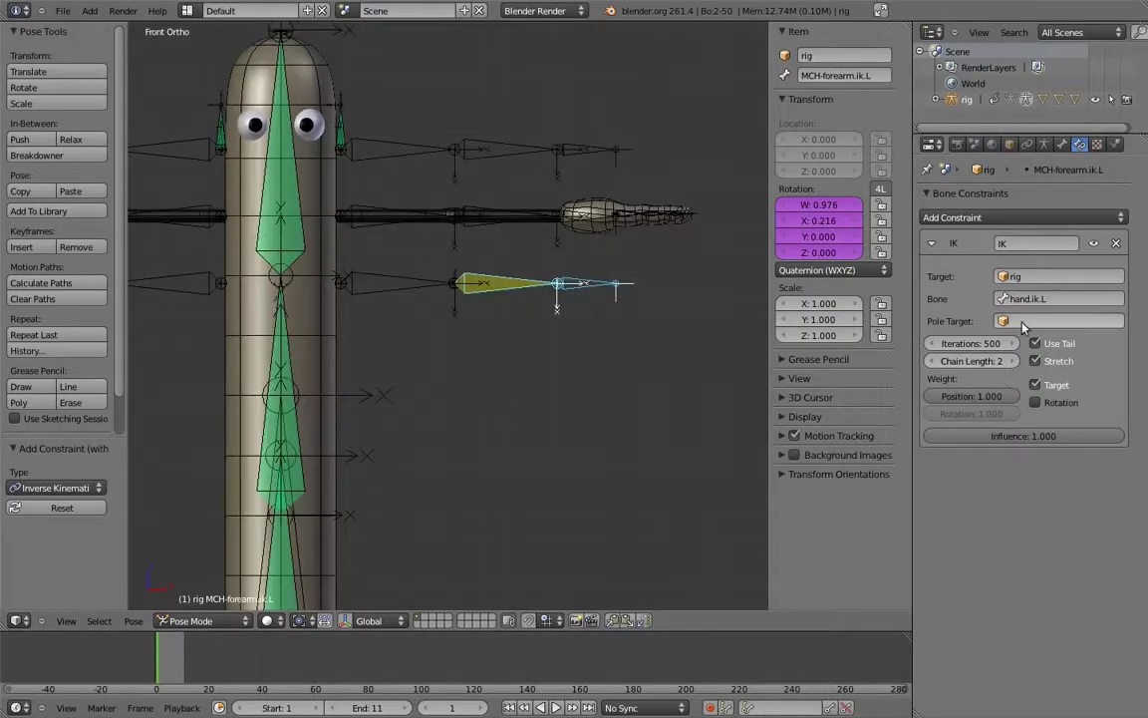
Step: Set the forearm IK constraint's pole target to the rig's elbow_target.L bone
{"action": "left_click", "coordinate": [1018, 321]}
{"action": "left_click", "coordinate": [1018, 392]}
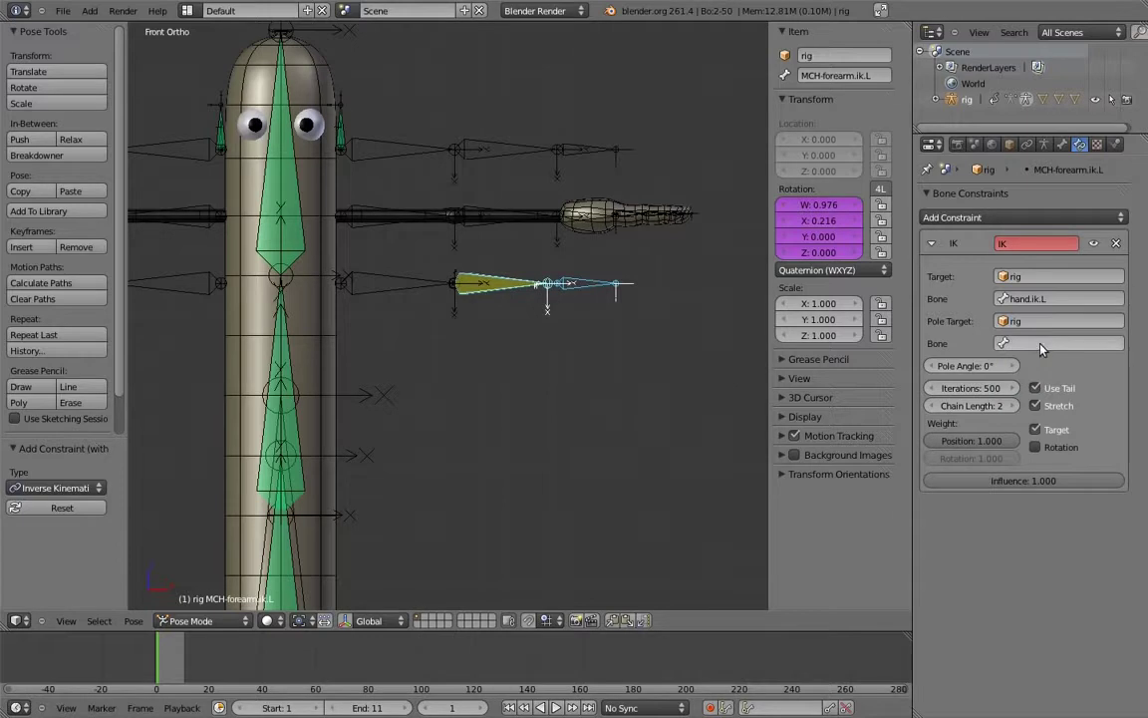
{"action": "left_click", "coordinate": [1043, 344]}
{"action": "type", "text": "elbow_target.L"}
{"action": "left_click", "coordinate": [1001, 367]}
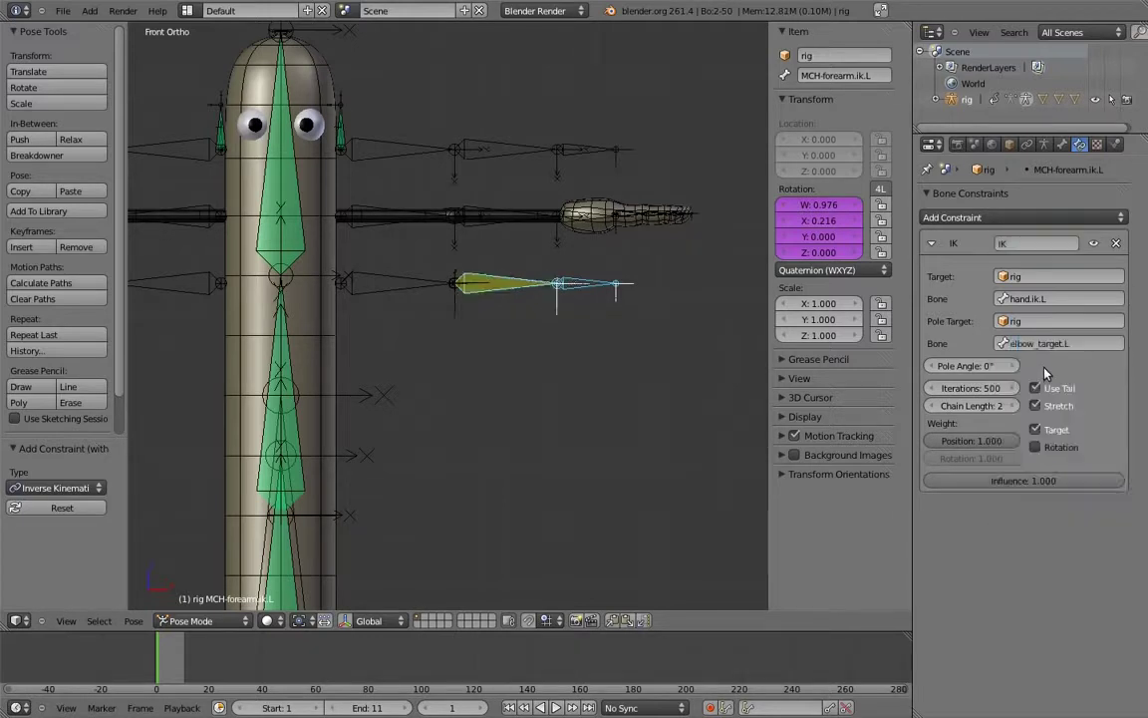
Step: Move hand.ik.L by -0.15 along X and set the pole angle of MCH-forearm.ik.L's IK constraint to -90°
{"action": "right_click", "coordinate": [615, 285]}
{"action": "key", "text": "g"}
{"action": "key", "text": "x"}
{"action": "left_click", "coordinate": [638, 313]}
{"action": "right_click", "coordinate": [444, 235]}
{"action": "middle_click_drag", "start_coordinate": [444, 235], "coordinate": [423, 279]}
{"action": "key", "text": "KP_3"}
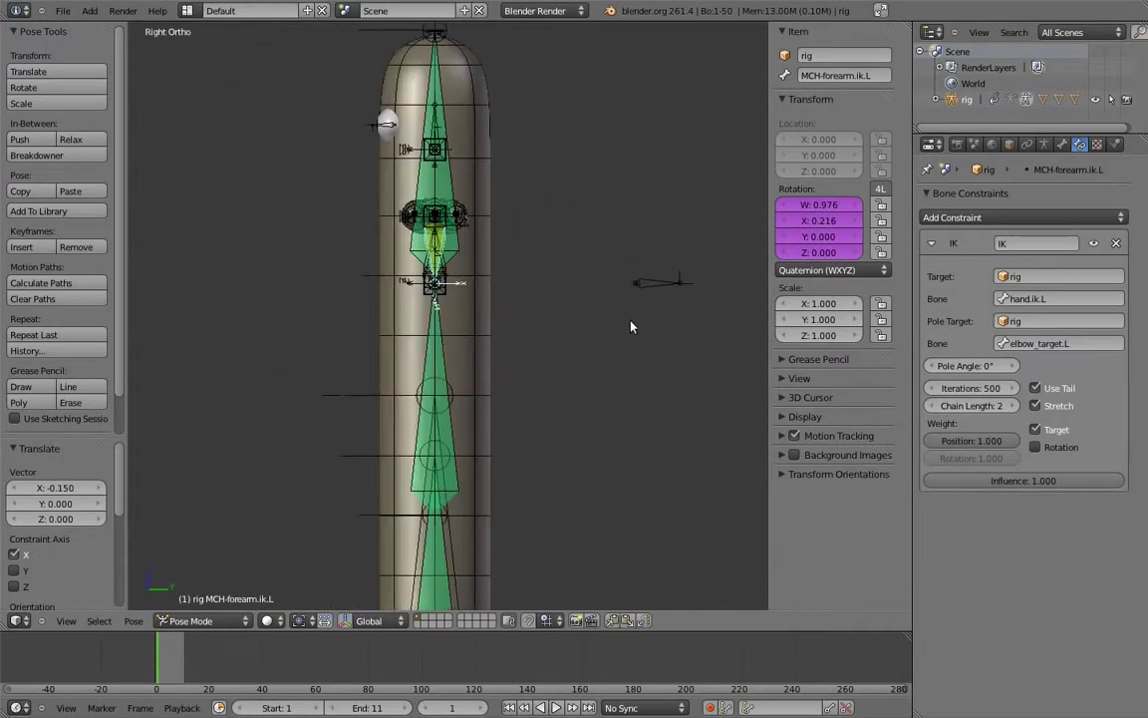
{"action": "middle_click_drag", "start_coordinate": [641, 323], "coordinate": [611, 335], "text": "shift"}
{"action": "left_click_drag", "start_coordinate": [984, 371], "coordinate": [897, 372]}
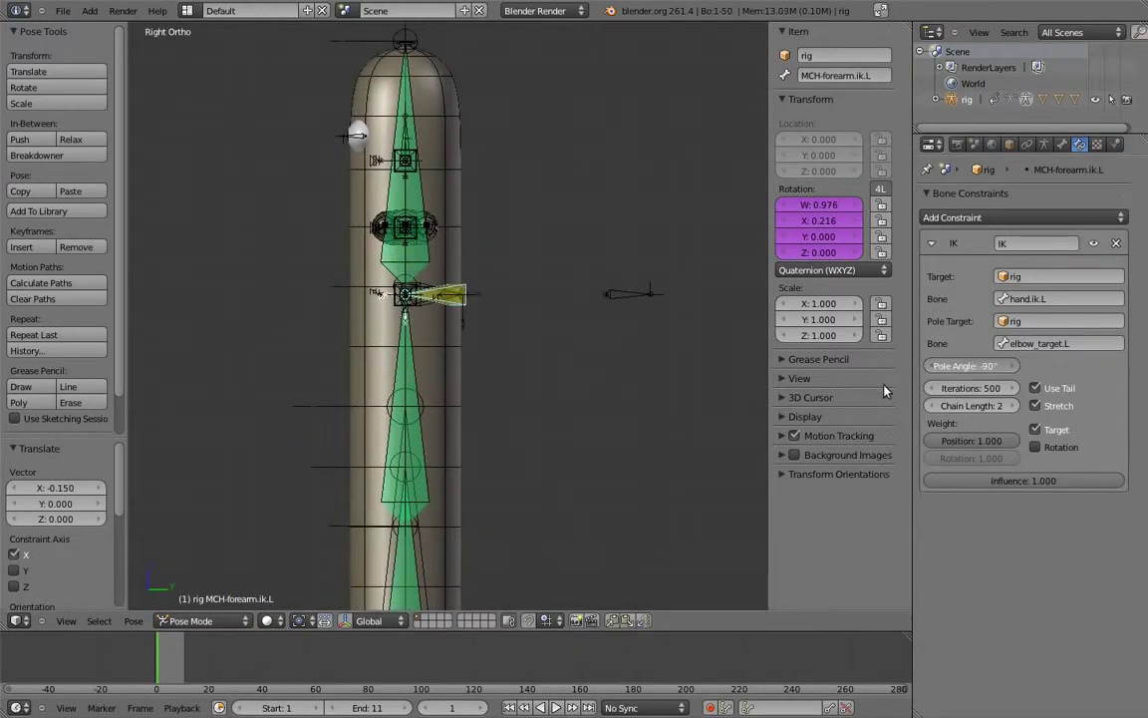
Step: Lock the Y and Z axes in the inverse kinematics settings of MCH-forearm.ik.L
{"action": "middle_click_drag", "start_coordinate": [321, 361], "coordinate": [523, 365]}
{"action": "right_click_drag", "start_coordinate": [555, 292], "coordinate": [508, 345]}
{"action": "key", "text": "Escape"}
{"action": "right_click", "coordinate": [478, 301]}
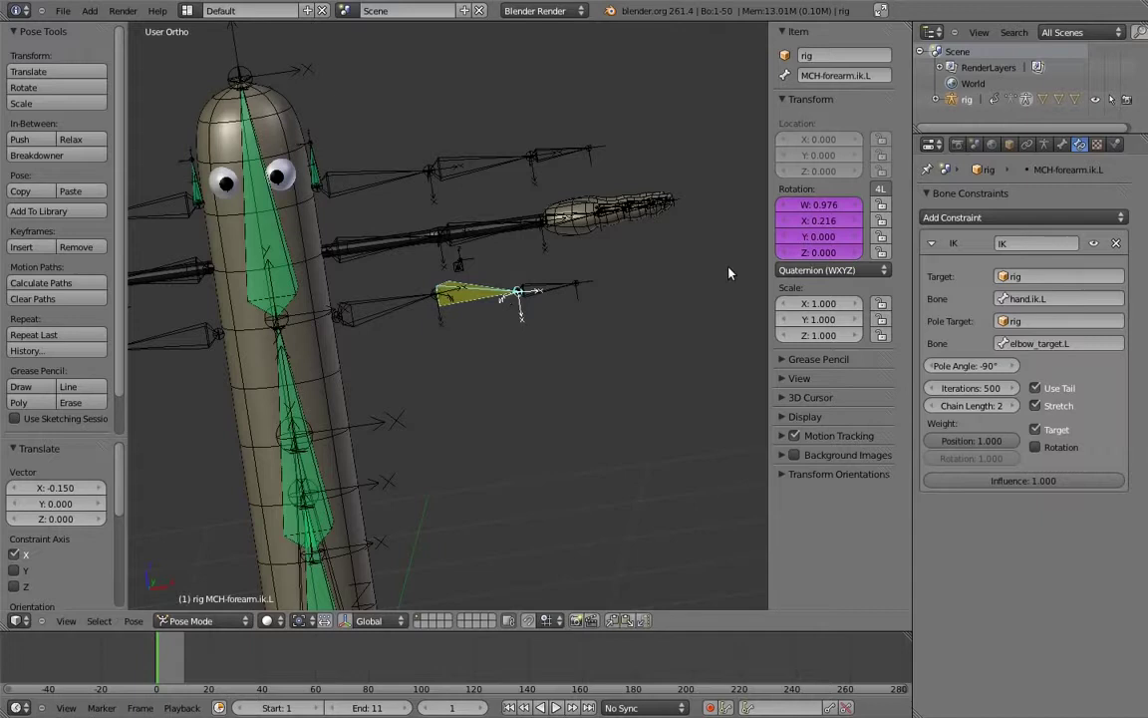
{"action": "left_click", "coordinate": [1062, 146]}
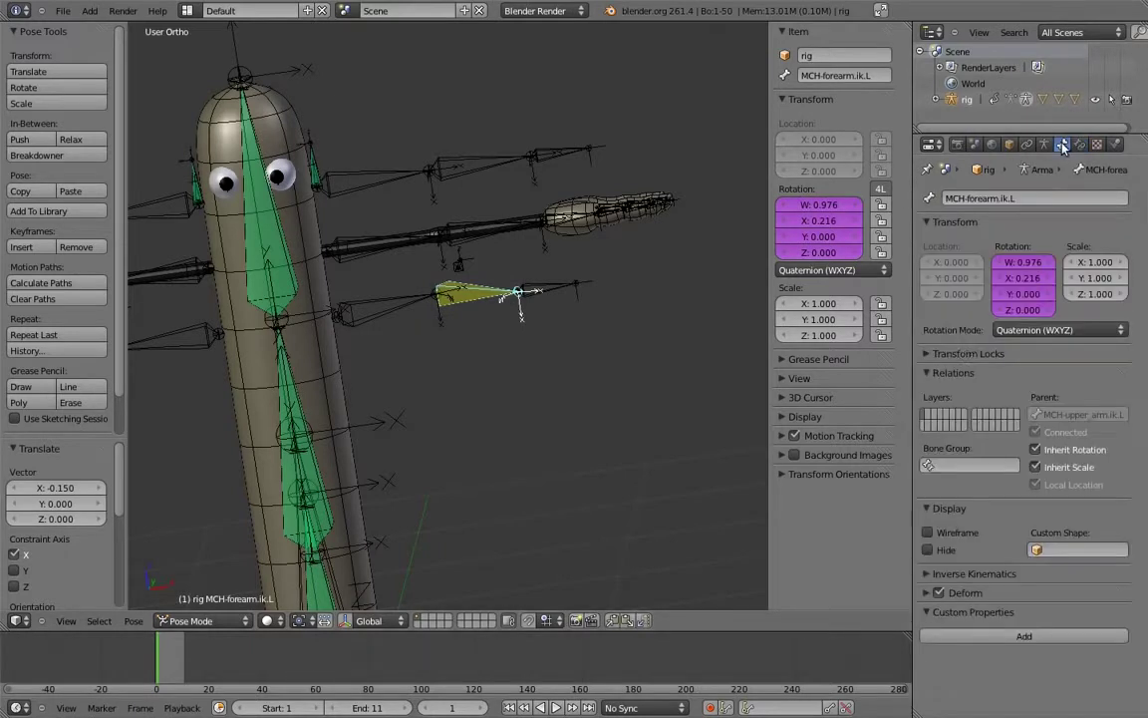
{"action": "left_click", "coordinate": [967, 573]}
{"action": "scroll", "coordinate": [990, 295], "scroll_direction": "down", "scroll_amount": 3}
{"action": "left_click", "coordinate": [927, 557]}
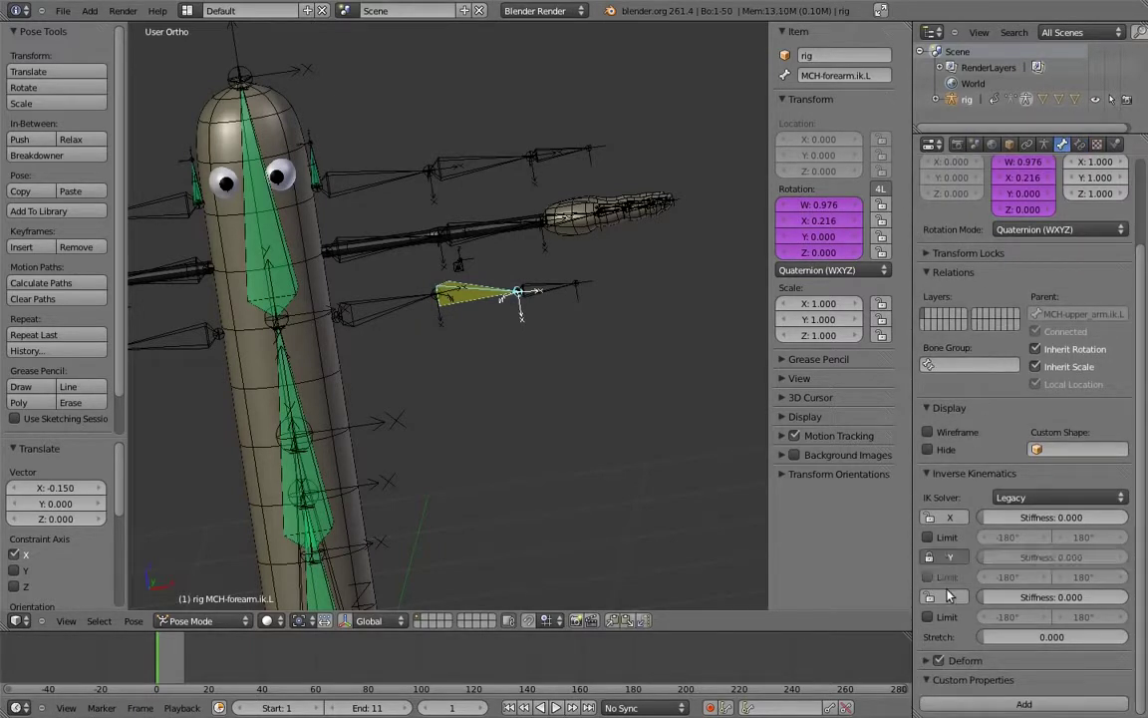
{"action": "left_click", "coordinate": [928, 597]}
Step: Test the elbow bend by lowering hand.ik.L about 0.13 and elbow_target.L about 0.42
{"action": "right_click", "coordinate": [551, 285]}
{"action": "middle_click_drag", "start_coordinate": [551, 285], "coordinate": [601, 327]}
{"action": "key", "text": "g"}
{"action": "left_click", "coordinate": [536, 339]}
{"action": "right_click", "coordinate": [596, 272]}
{"action": "key", "text": "g"}
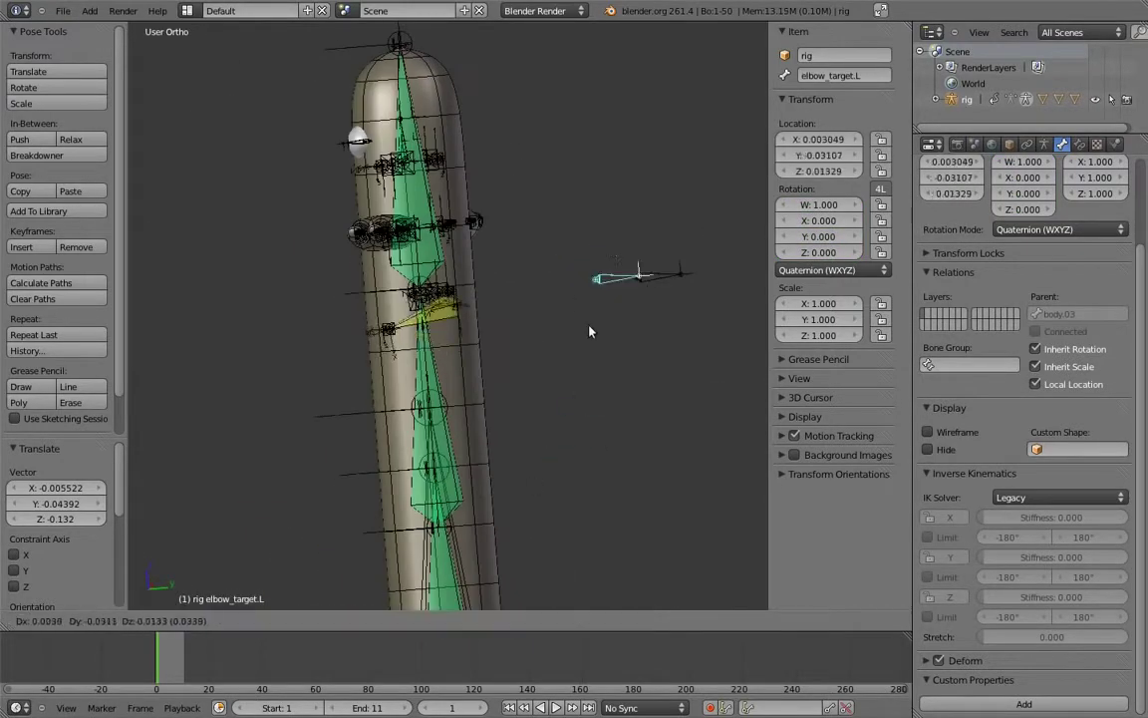
{"action": "left_click", "coordinate": [587, 425]}
Step: Clear the location of all pose bones in the rig and deselect them
{"action": "middle_click_drag", "start_coordinate": [457, 357], "coordinate": [611, 379]}
{"action": "key", "text": "KP_1"}
{"action": "scroll", "coordinate": [611, 376], "scroll_direction": "down", "scroll_amount": 2}
{"action": "key", "text": "a"}
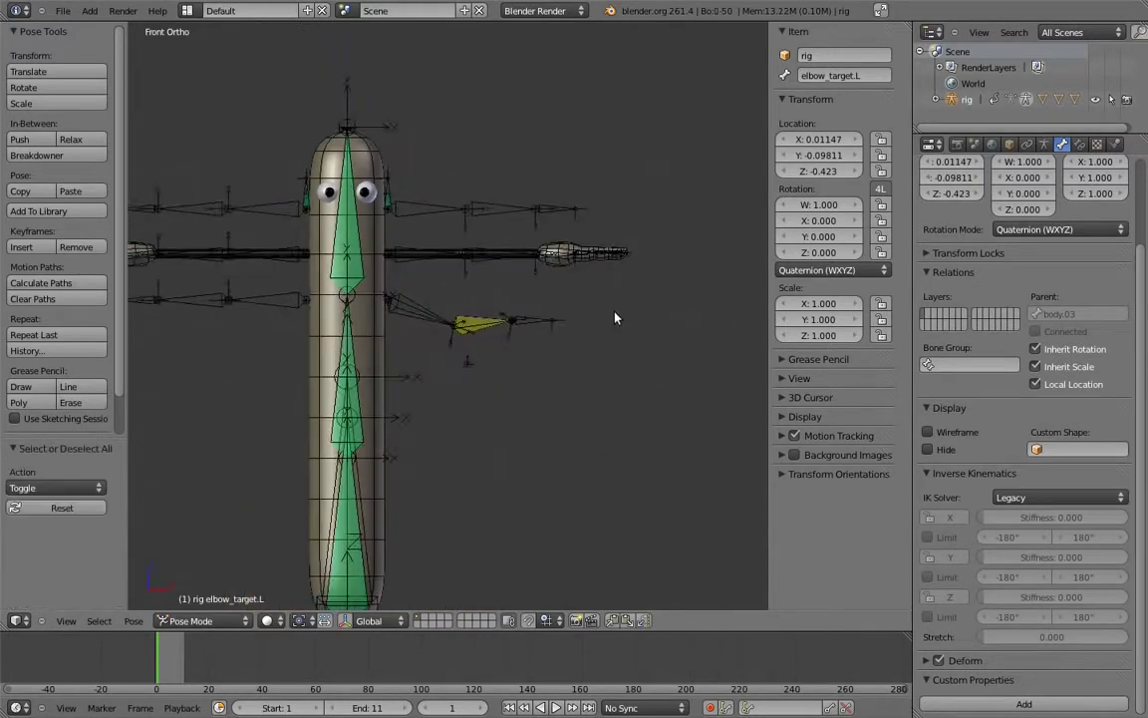
{"action": "key", "text": "a"}
{"action": "key", "text": "alt+g"}
{"action": "key", "text": "a"}
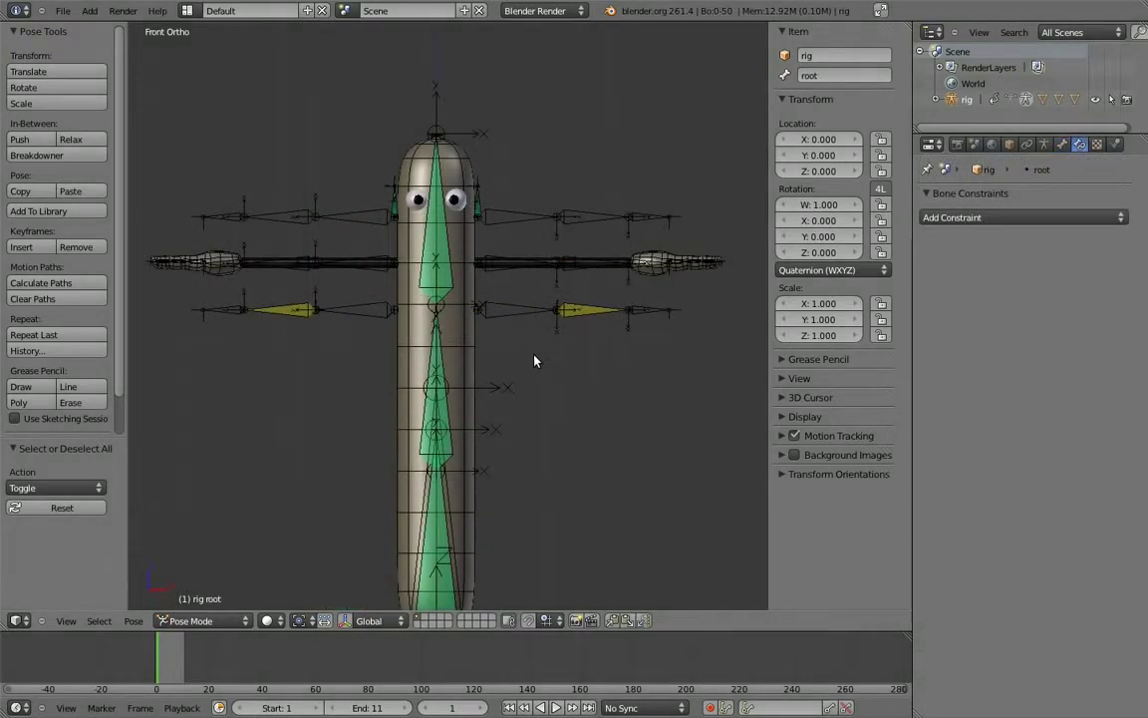
Step: Add Copy Rotation constraints to upper_arm.L and forearm.L, targeting upper_arm.fk.L and forearm.fk.L respectively
{"action": "right_click", "coordinate": [507, 219]}
{"action": "right_click", "coordinate": [510, 263], "text": "shift"}
{"action": "key", "text": "ctrl+shift+c"}
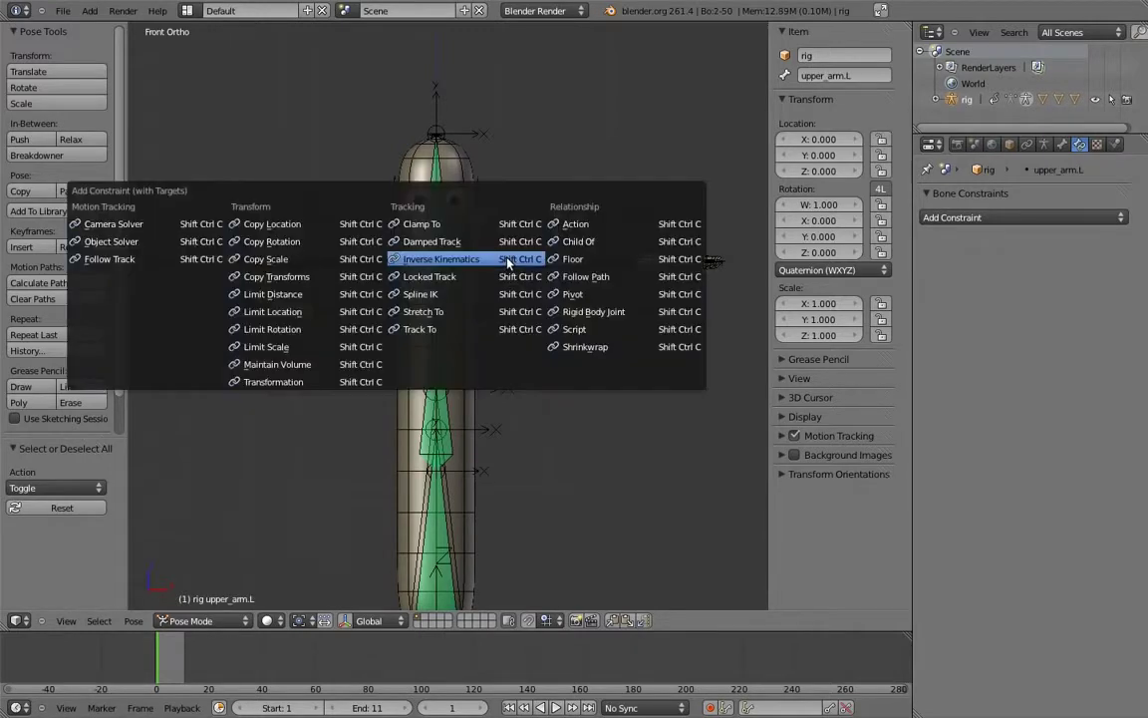
{"action": "left_click", "coordinate": [267, 243]}
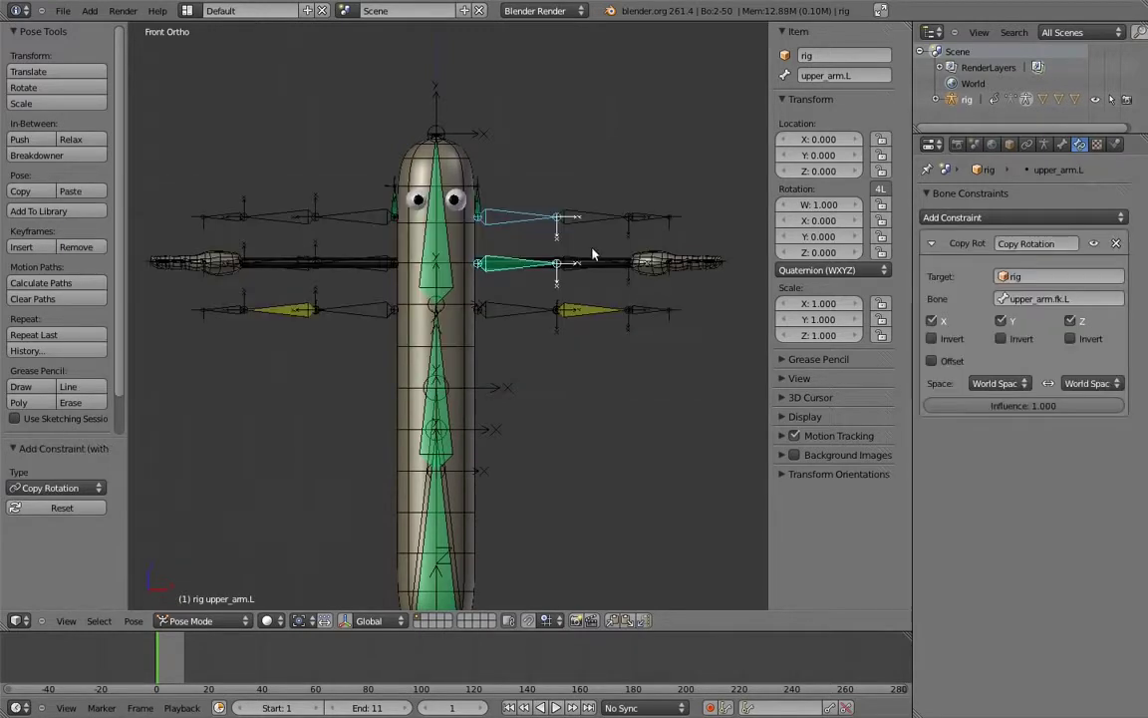
{"action": "right_click", "coordinate": [593, 217]}
{"action": "right_click", "coordinate": [583, 263], "text": "shift"}
{"action": "key", "text": "ctrl+shift+c"}
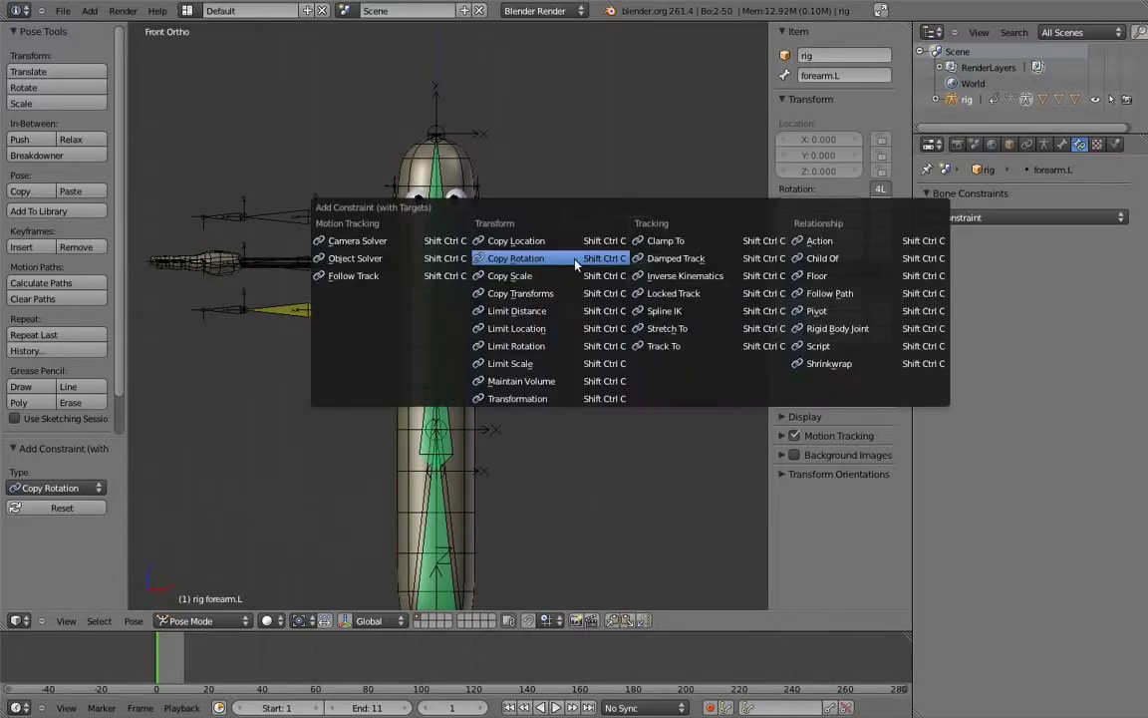
{"action": "left_click", "coordinate": [583, 263]}
Step: Add a Copy Rotation constraint to hand.L targeting hand.fk.L
{"action": "middle_click_drag", "start_coordinate": [557, 220], "coordinate": [505, 243], "text": "shift"}
{"action": "scroll", "coordinate": [538, 245], "scroll_direction": "up", "scroll_amount": 5}
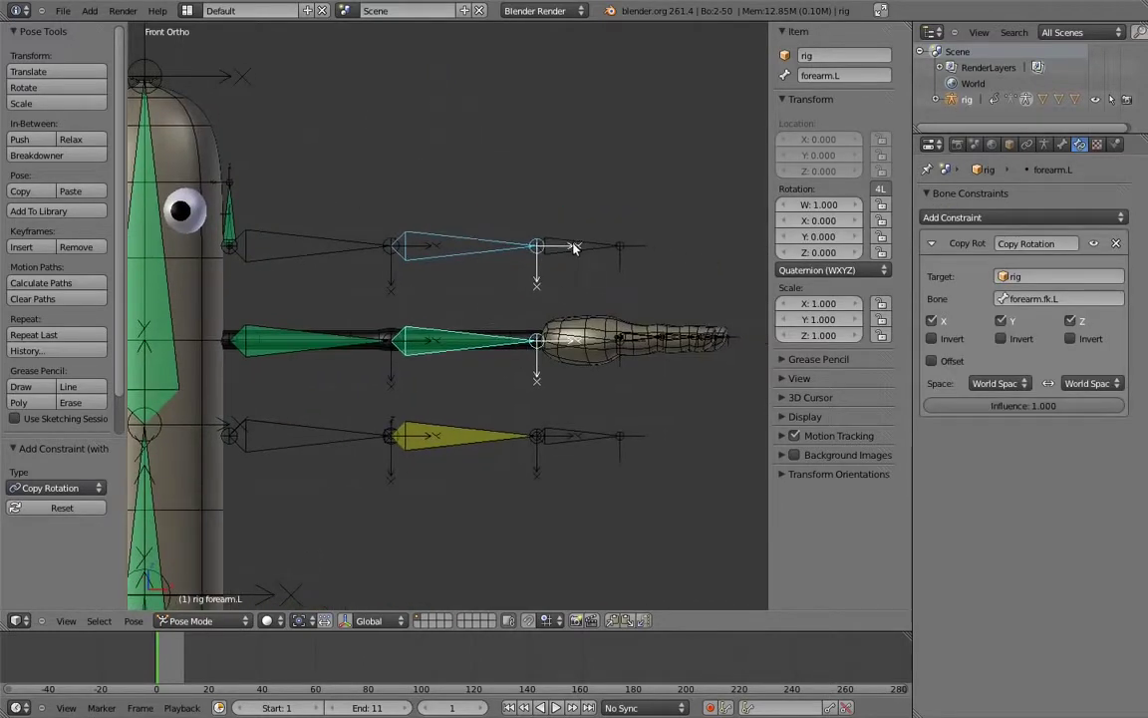
{"action": "right_click", "coordinate": [573, 247]}
{"action": "right_click", "coordinate": [569, 338], "text": "shift"}
{"action": "key", "text": "ctrl+shift+c"}
{"action": "left_click", "coordinate": [571, 336]}
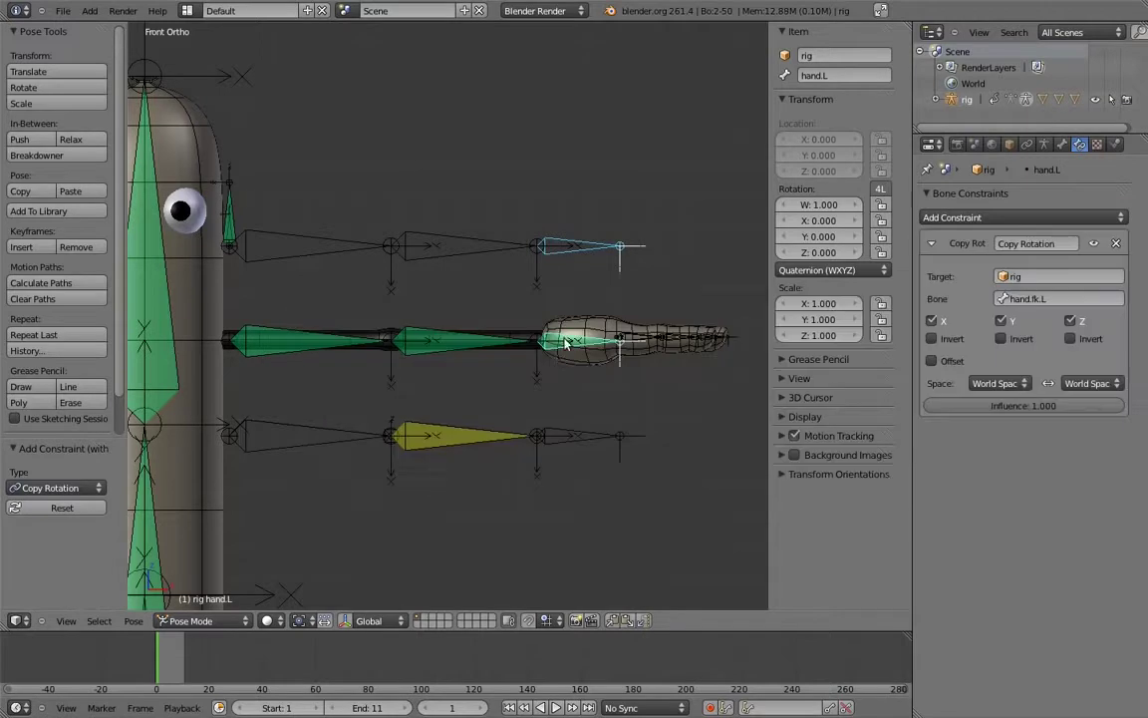
Step: Add second Copy Rotation constraints to upper_arm.L and forearm.L, targeting MCH-upper_arm.ik.L and MCH-forearm.ik.L respectively
{"action": "right_click", "coordinate": [304, 430]}
{"action": "right_click", "coordinate": [296, 341], "text": "shift"}
{"action": "key", "text": "ctrl+shift+c"}
{"action": "left_click", "coordinate": [296, 346]}
{"action": "right_click", "coordinate": [458, 438]}
{"action": "right_click", "coordinate": [453, 337], "text": "shift"}
{"action": "key", "text": "ctrl+shift+c"}
{"action": "left_click", "coordinate": [454, 335]}
Step: Add a second Copy Rotation constraint to hand.L targeting hand.ik.L
{"action": "right_click", "coordinate": [576, 440]}
{"action": "right_click", "coordinate": [558, 343], "text": "shift"}
{"action": "key", "text": "ctrl+shift+c"}
{"action": "left_click", "coordinate": [558, 347]}
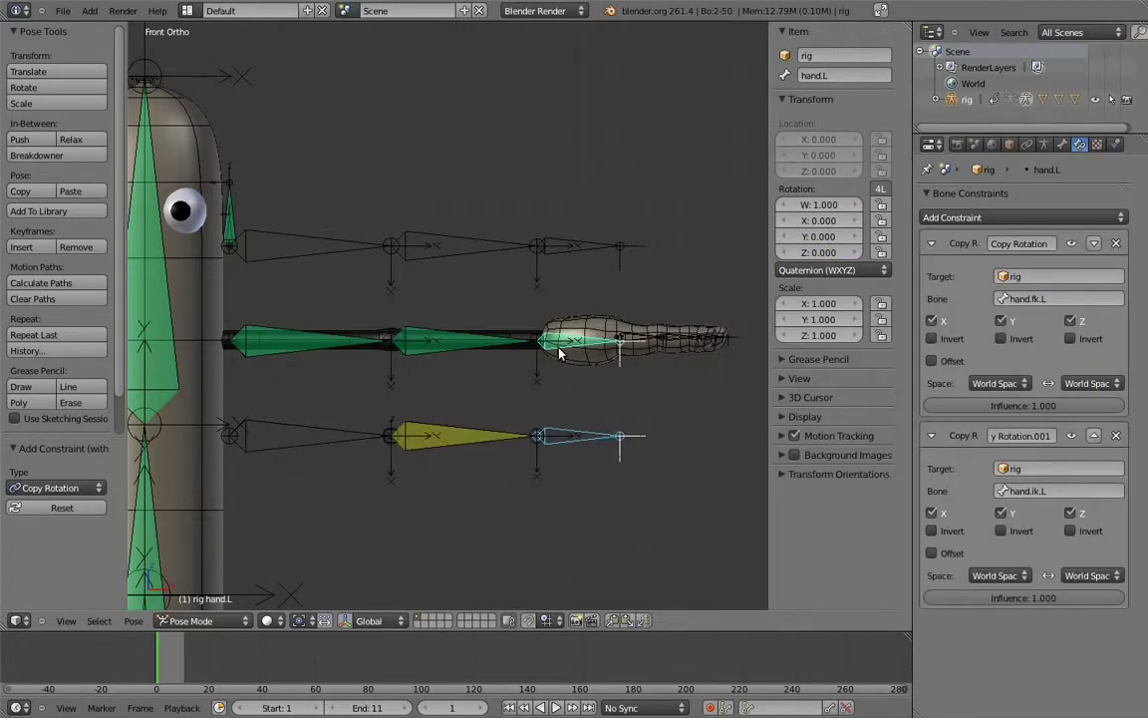
Step: Rename hand.L's two Copy Rotation constraints to FK and IK
{"action": "left_click", "coordinate": [1016, 247]}
{"action": "type", "text": "FK"}
{"action": "key", "text": "Return"}
{"action": "left_click", "coordinate": [1030, 436]}
{"action": "key", "text": "BackSpace"}
{"action": "type", "text": "IK"}
{"action": "key", "text": "Return"}
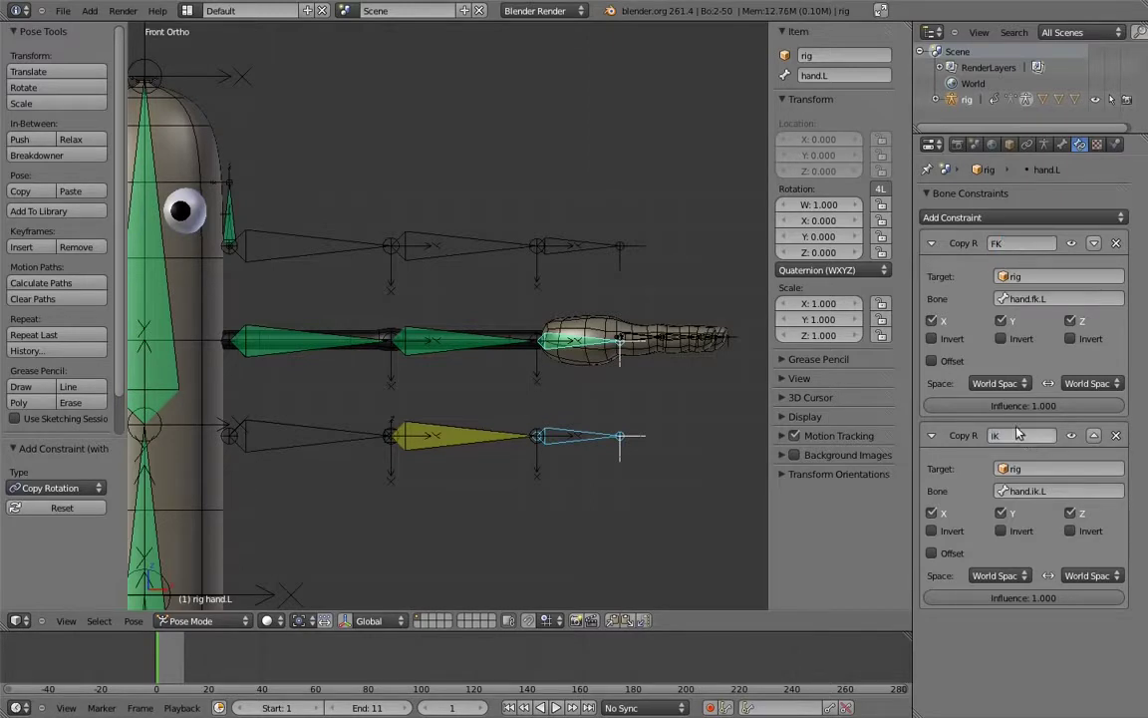
Step: Rename forearm.L's two Copy Rotation constraints to FK and IK
{"action": "right_click", "coordinate": [491, 346]}
{"action": "left_click", "coordinate": [1009, 248]}
{"action": "type", "text": "FK"}
{"action": "key", "text": "Return"}
{"action": "left_click", "coordinate": [1023, 435]}
{"action": "type", "text": "IK"}
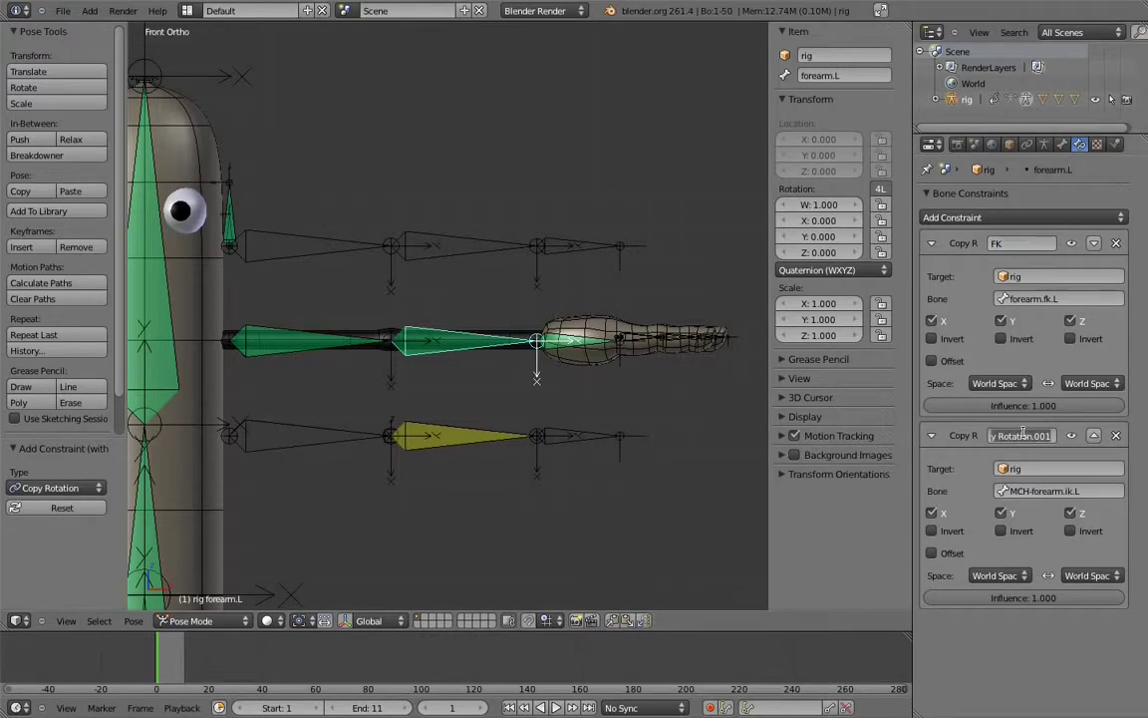
Step: Rename upper_arm.L's two Copy Rotation constraints to FK and IK
{"action": "right_click", "coordinate": [317, 335]}
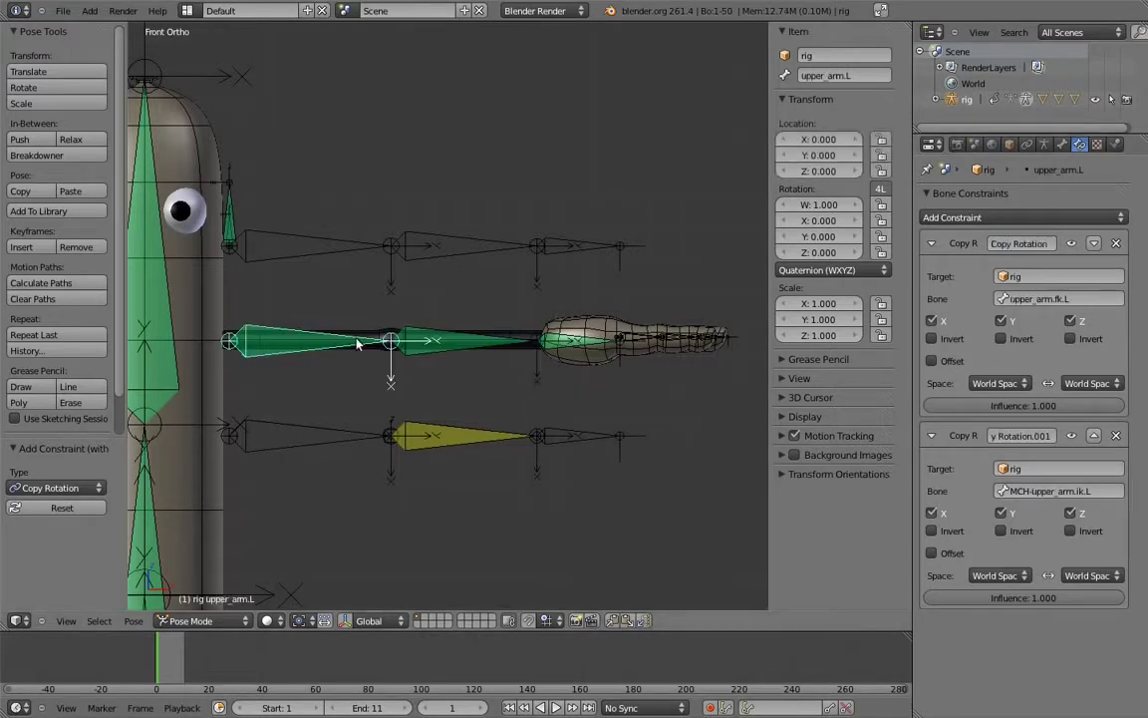
{"action": "left_click", "coordinate": [1036, 245]}
{"action": "type", "text": "FK"}
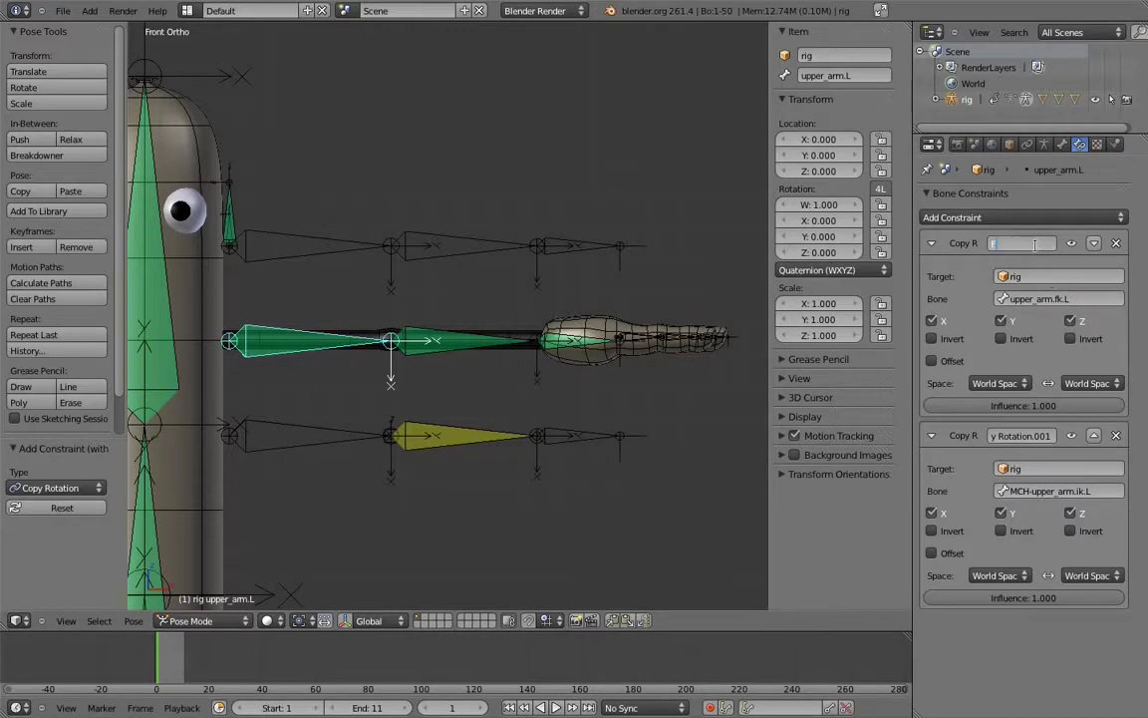
{"action": "type", "text": "IK"}
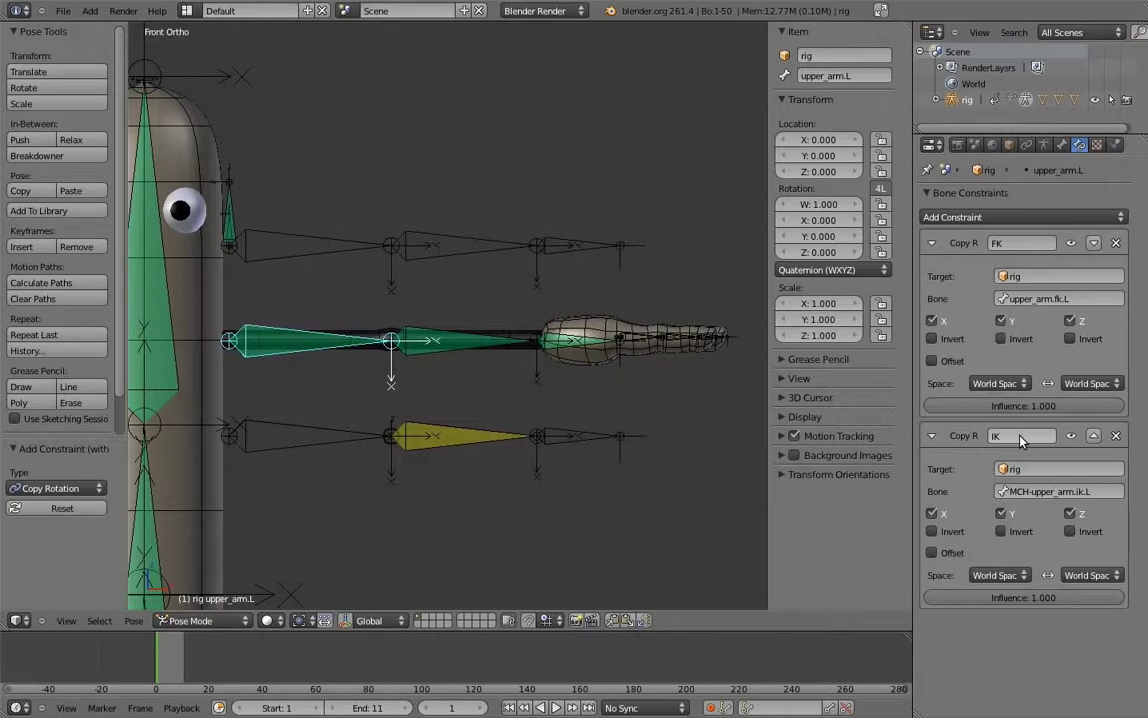
Step: Add a custom property to hand.ik.L and name it fk_ik
{"action": "right_click", "coordinate": [578, 441]}
{"action": "left_click", "coordinate": [1061, 144]}
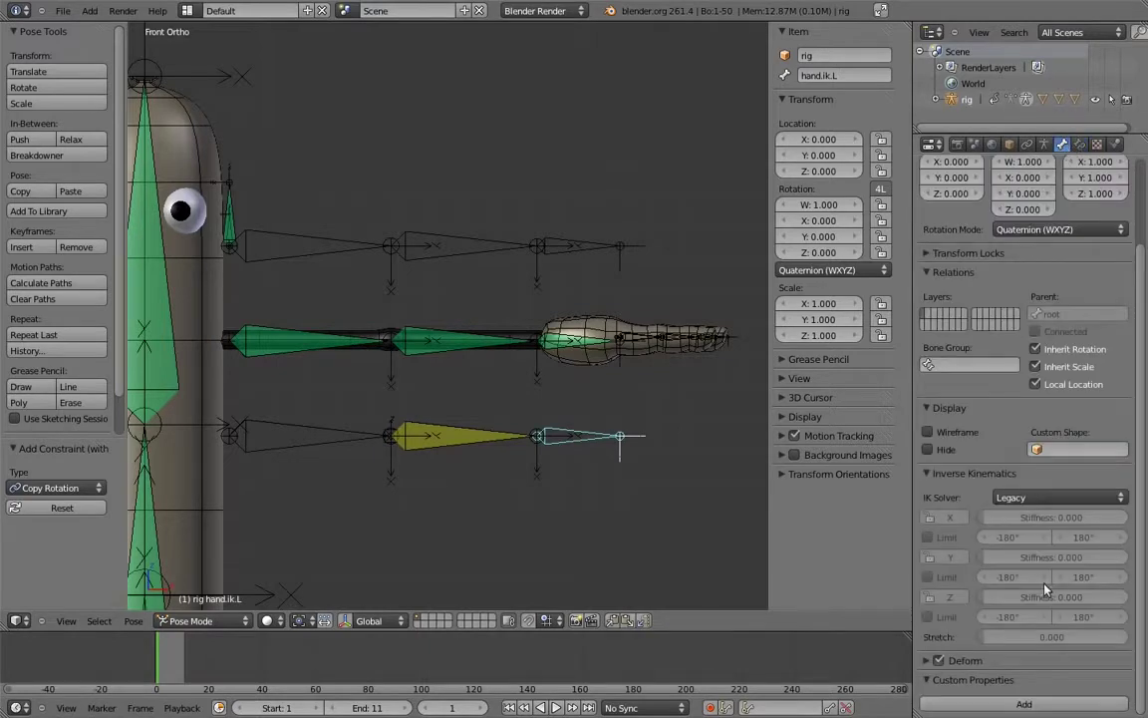
{"action": "left_click", "coordinate": [1073, 703]}
{"action": "scroll", "coordinate": [1075, 692], "scroll_direction": "down", "scroll_amount": 1}
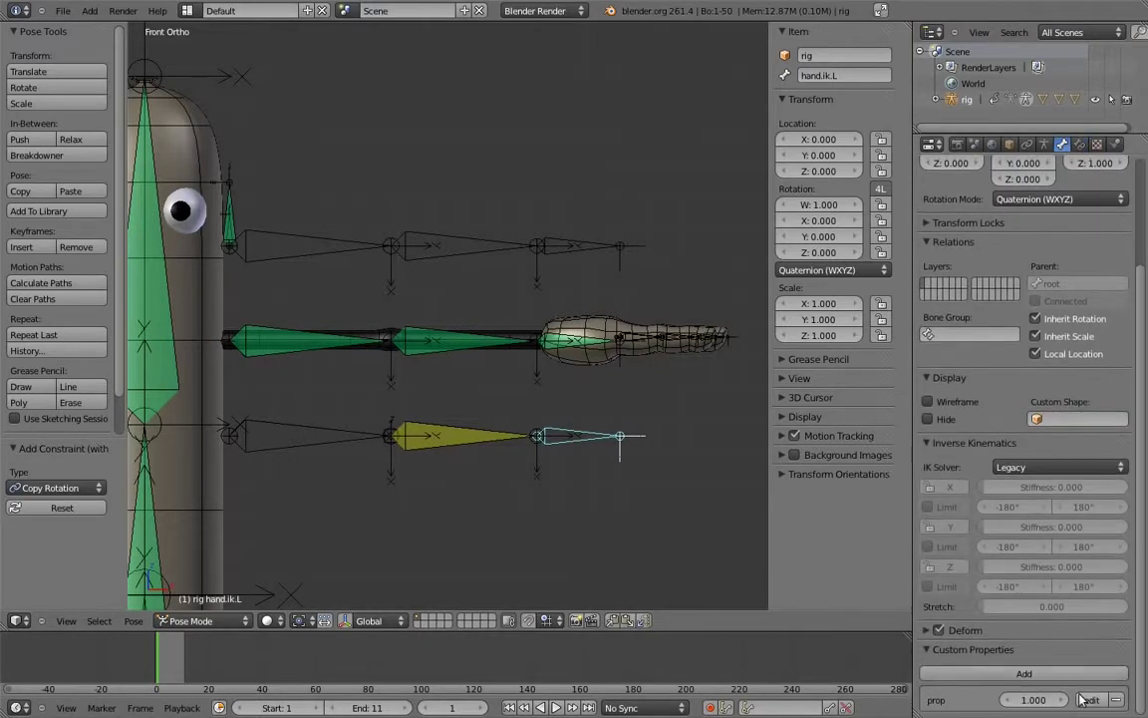
{"action": "left_click", "coordinate": [1091, 700]}
{"action": "left_click", "coordinate": [1070, 580]}
{"action": "type", "text": "f"}
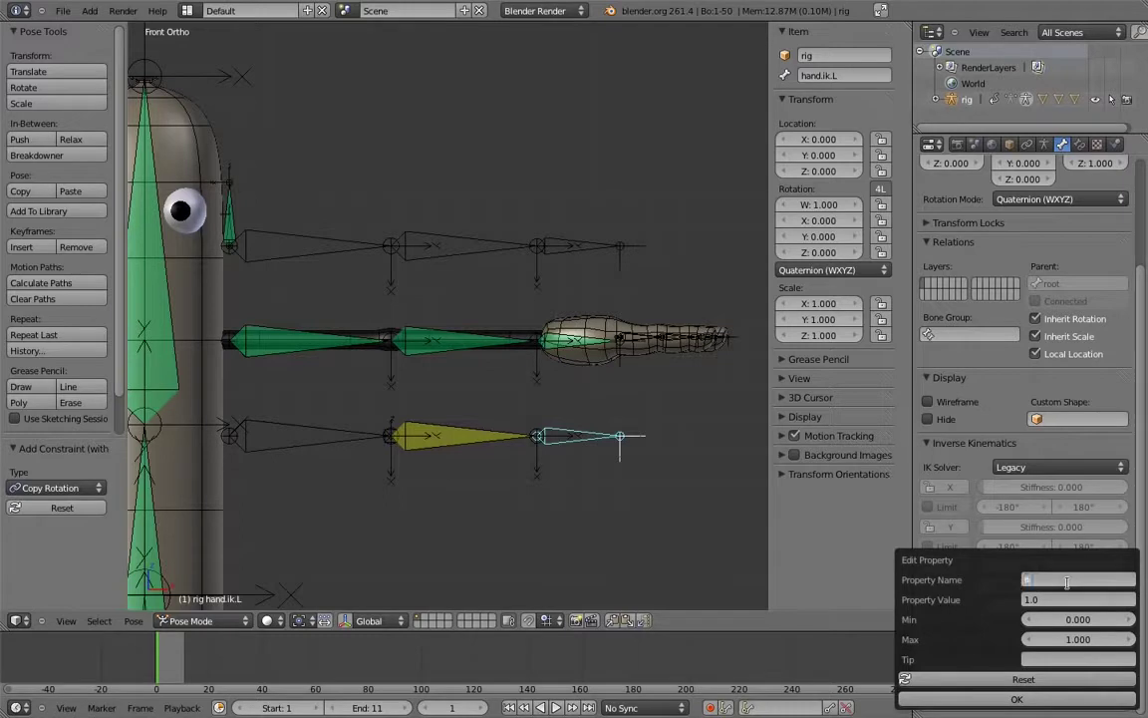
{"action": "key", "text": "Return"}
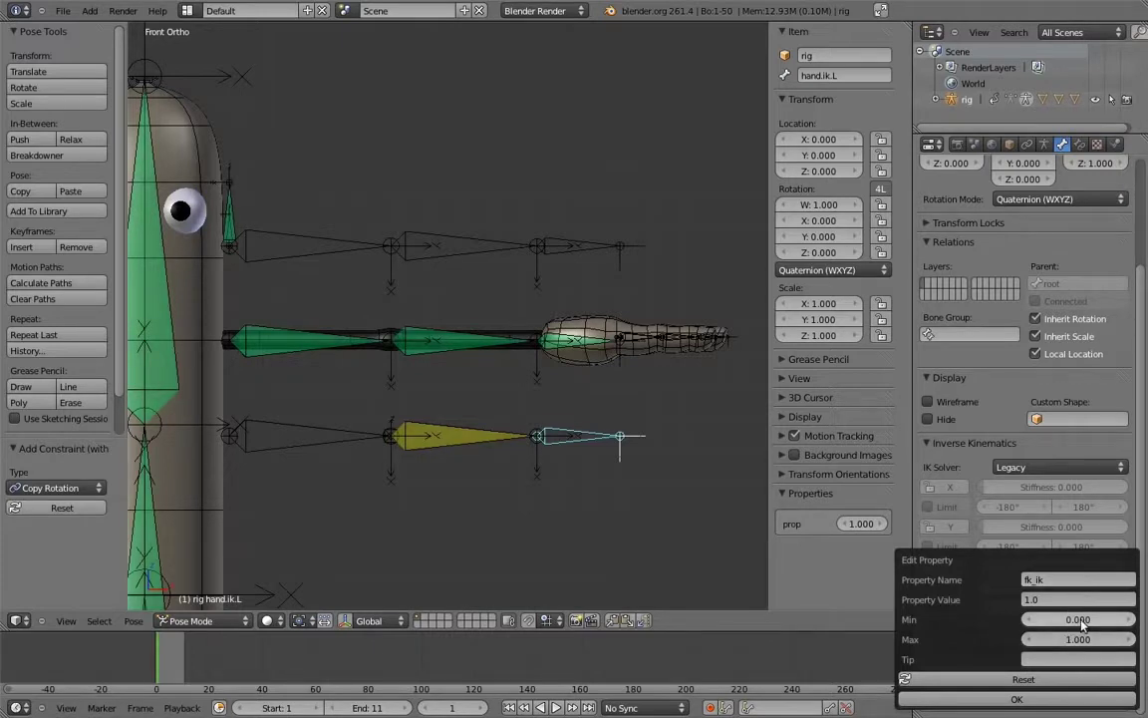
{"action": "left_click", "coordinate": [1019, 698]}
Step: Pose the left IK arm by moving hand.ik.L about 0.36 toward the body and lowering elbow_target.L about 0.34
{"action": "middle_click_drag", "start_coordinate": [520, 464], "coordinate": [445, 298], "text": "shift"}
{"action": "key", "text": "g"}
{"action": "left_click", "coordinate": [540, 423]}
{"action": "right_click", "coordinate": [560, 289]}
{"action": "middle_click_drag", "start_coordinate": [560, 290], "coordinate": [498, 320]}
{"action": "key", "text": "g"}
{"action": "left_click", "coordinate": [664, 491]}
{"action": "middle_click_drag", "start_coordinate": [514, 460], "coordinate": [548, 411]}
Step: Copy the data path of hand.ik.L's fk_ik property and add a driver to the influence of upper_arm.L's IK constraint
{"action": "right_click", "coordinate": [548, 412]}
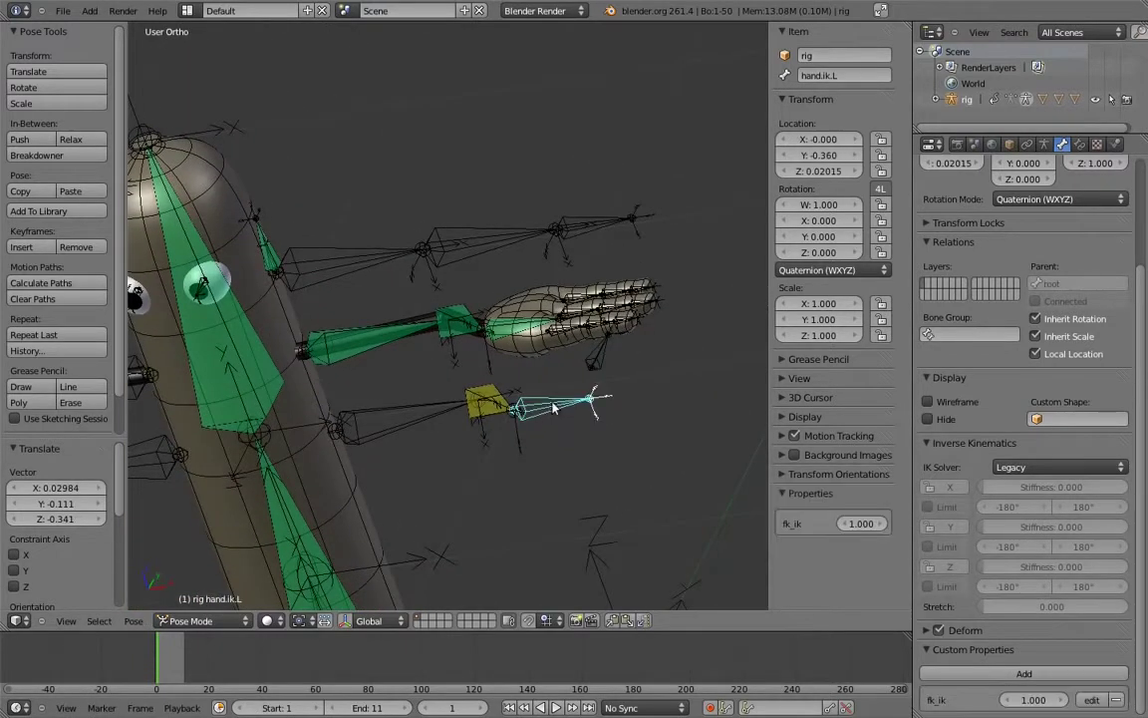
{"action": "right_click", "coordinate": [857, 522]}
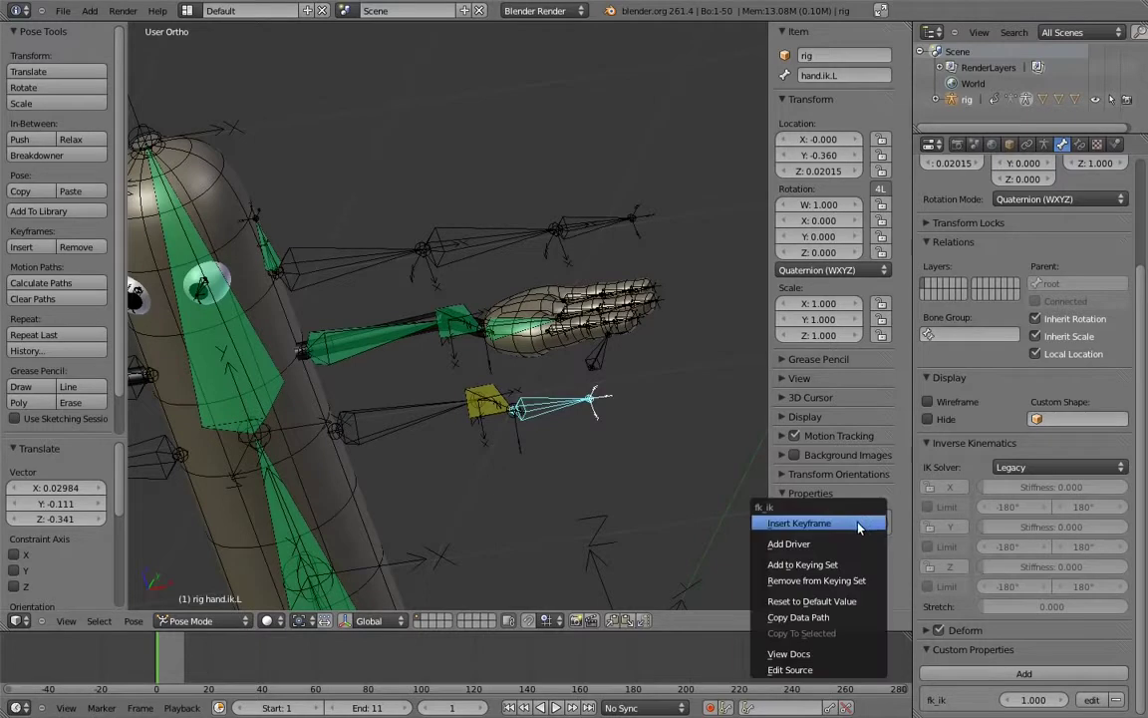
{"action": "left_click", "coordinate": [821, 619]}
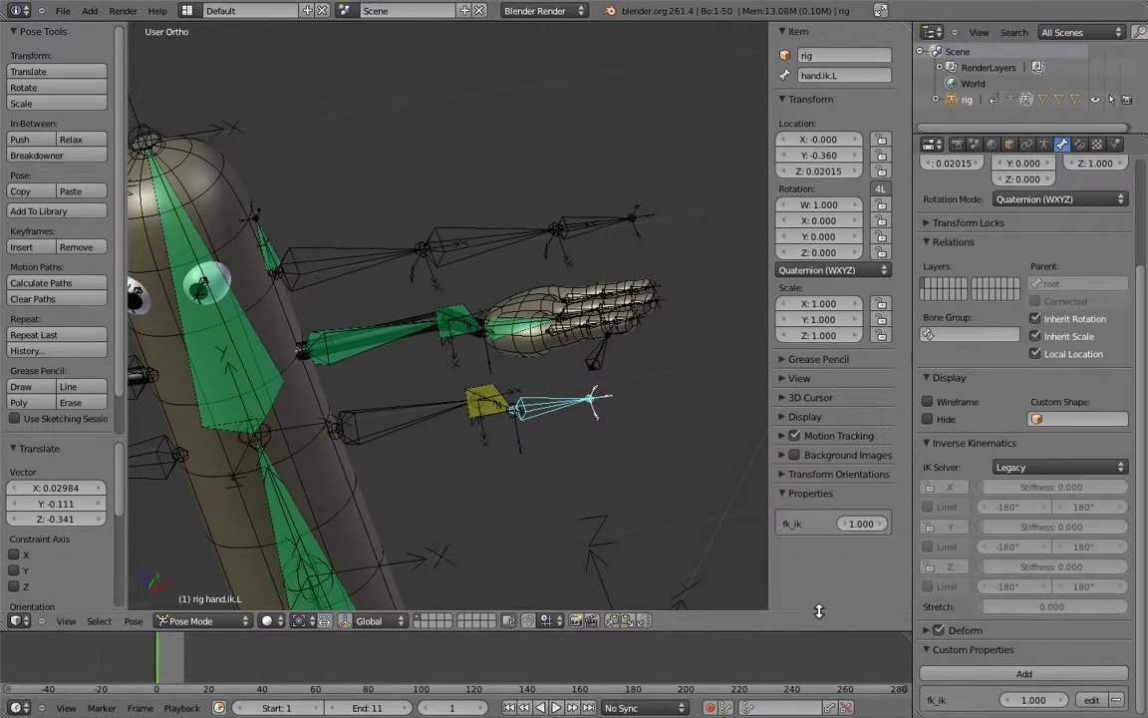
{"action": "right_click", "coordinate": [377, 339]}
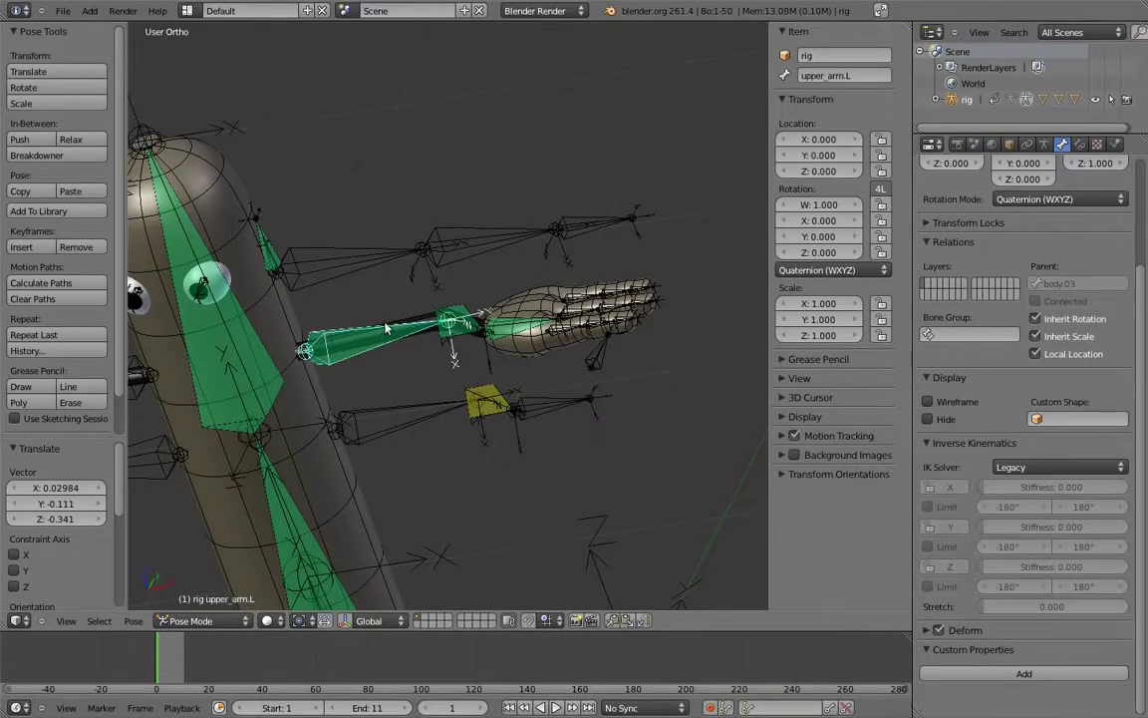
{"action": "left_click", "coordinate": [1079, 145]}
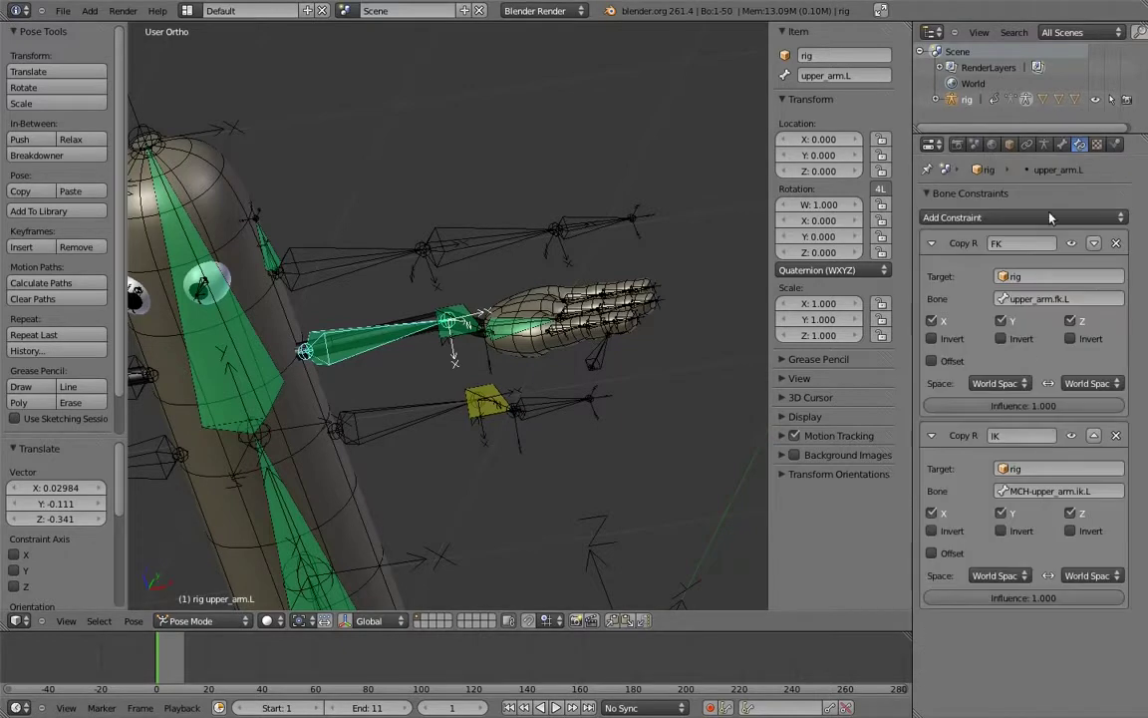
{"action": "right_click", "coordinate": [1002, 597]}
{"action": "left_click", "coordinate": [1002, 577]}
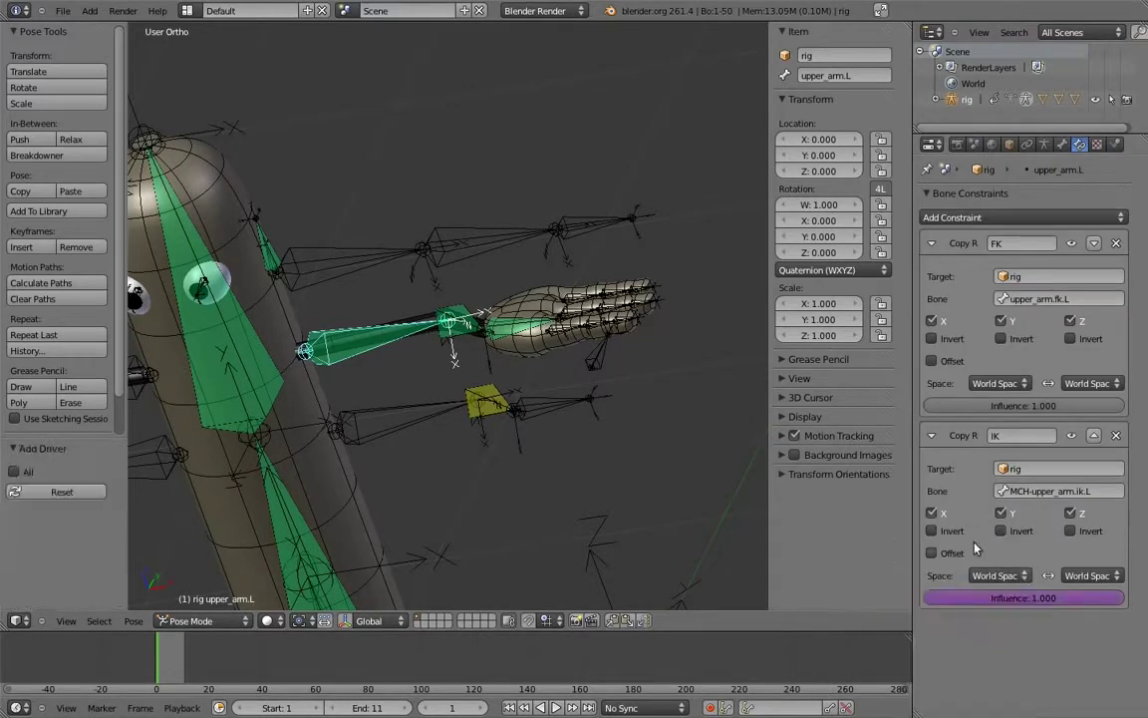
Step: Split the 3D view and turn the new area into a Graph Editor in Drivers mode
{"action": "left_click_drag", "start_coordinate": [907, 23], "coordinate": [482, 110]}
{"action": "left_click", "coordinate": [18, 621]}
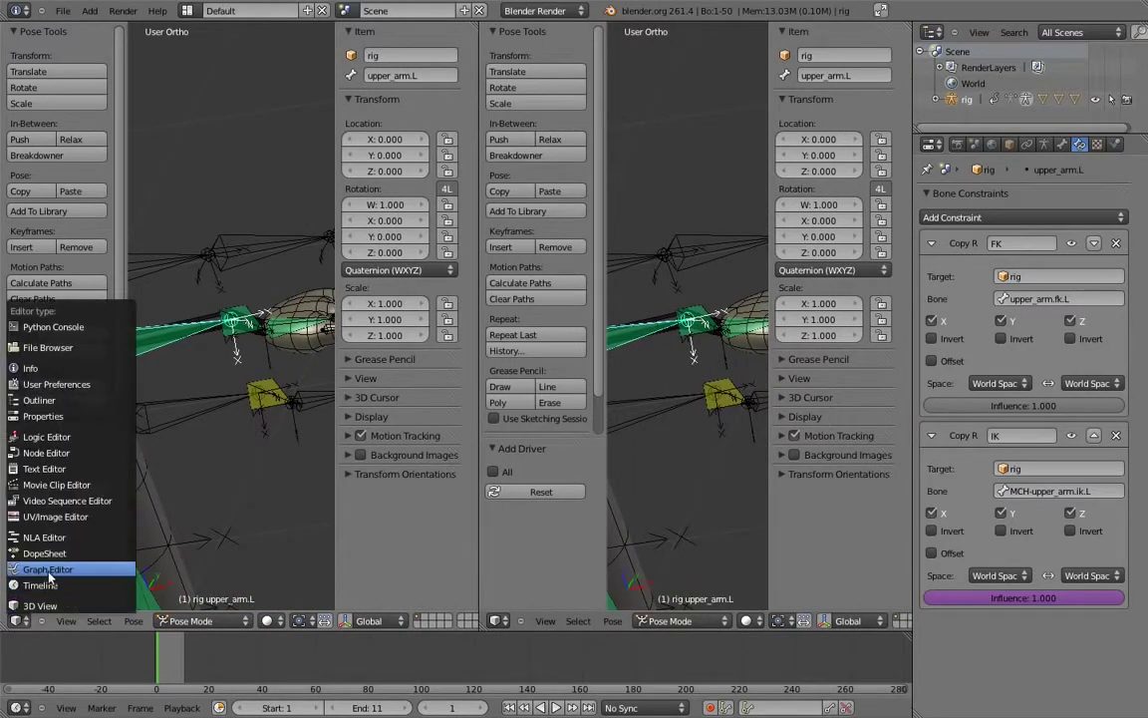
{"action": "left_click", "coordinate": [48, 570]}
{"action": "left_click", "coordinate": [275, 621]}
{"action": "left_click", "coordinate": [283, 589]}
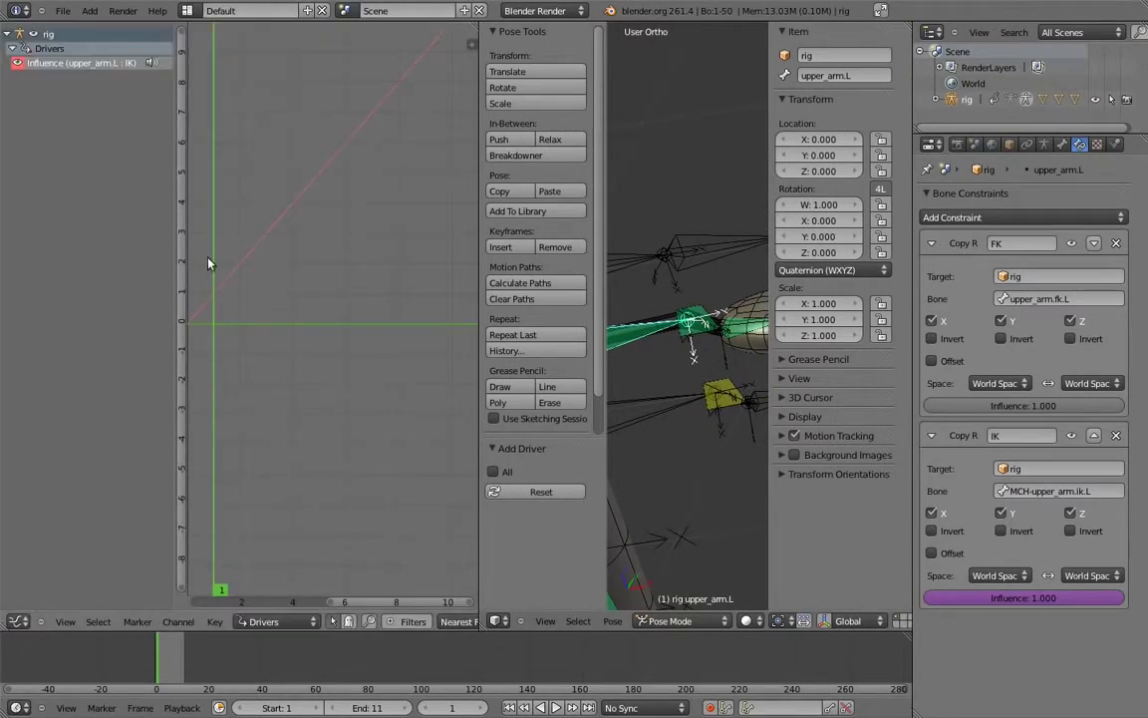
Step: Show the driver settings of upper_arm.L's IK influence and set the driver type to Sum Values
{"action": "left_click", "coordinate": [90, 63]}
{"action": "key", "text": "n"}
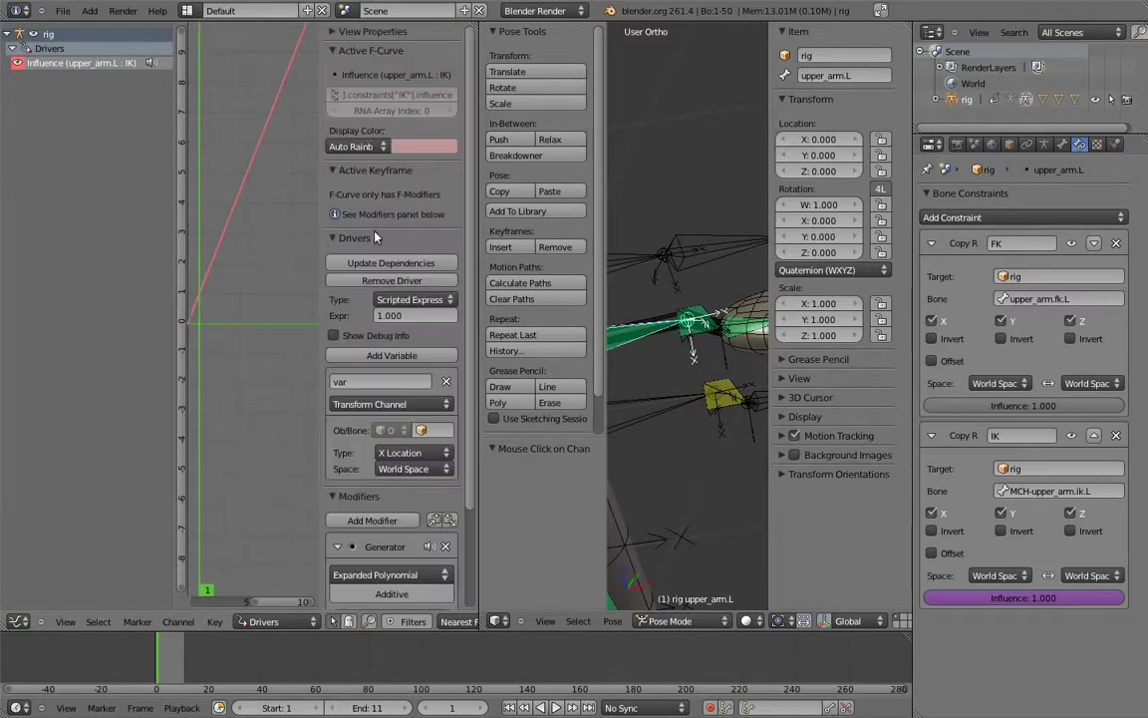
{"action": "left_click", "coordinate": [333, 50]}
{"action": "left_click", "coordinate": [333, 70]}
{"action": "left_click", "coordinate": [333, 347]}
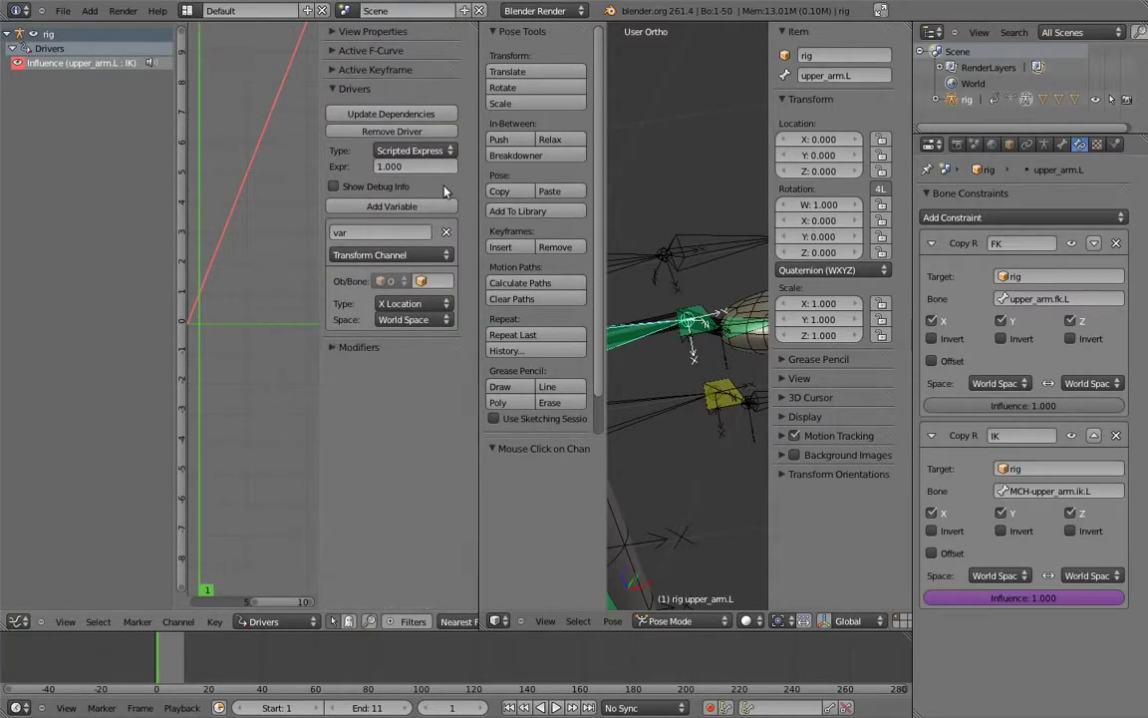
{"action": "left_click", "coordinate": [438, 150]}
{"action": "left_click", "coordinate": [404, 117]}
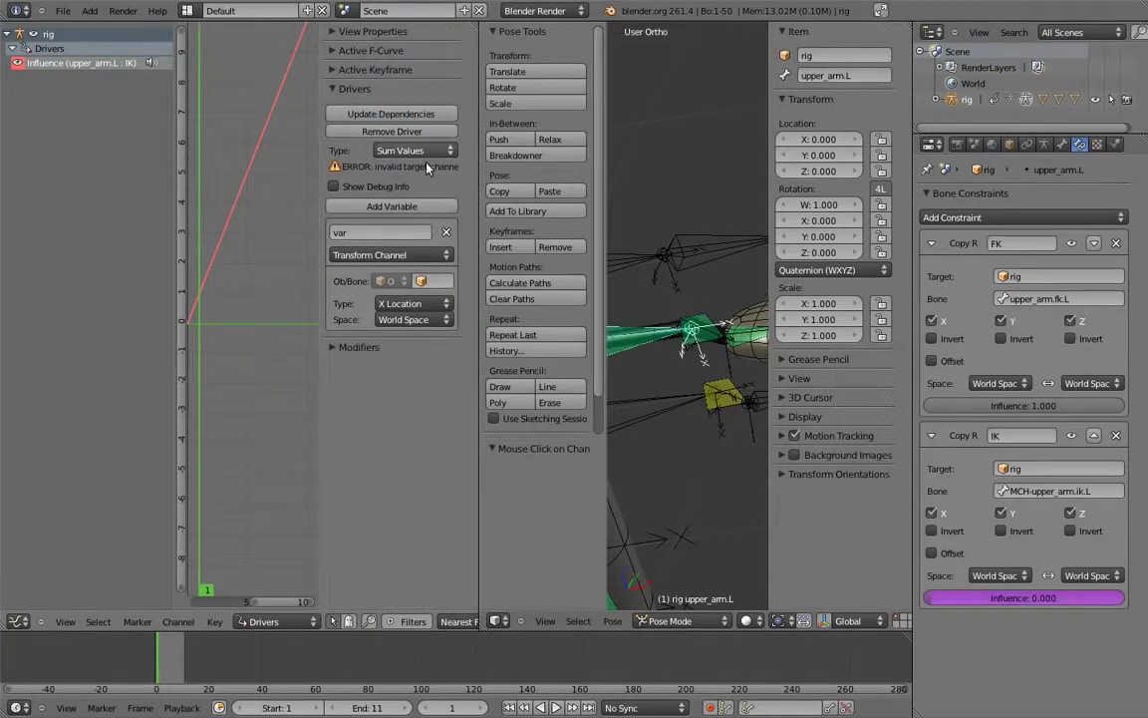
Step: Make the driver variable a Single Property of rig using the copied fk_ik data path, and update the driver's dependencies
{"action": "left_click", "coordinate": [417, 255]}
{"action": "left_click", "coordinate": [404, 241]}
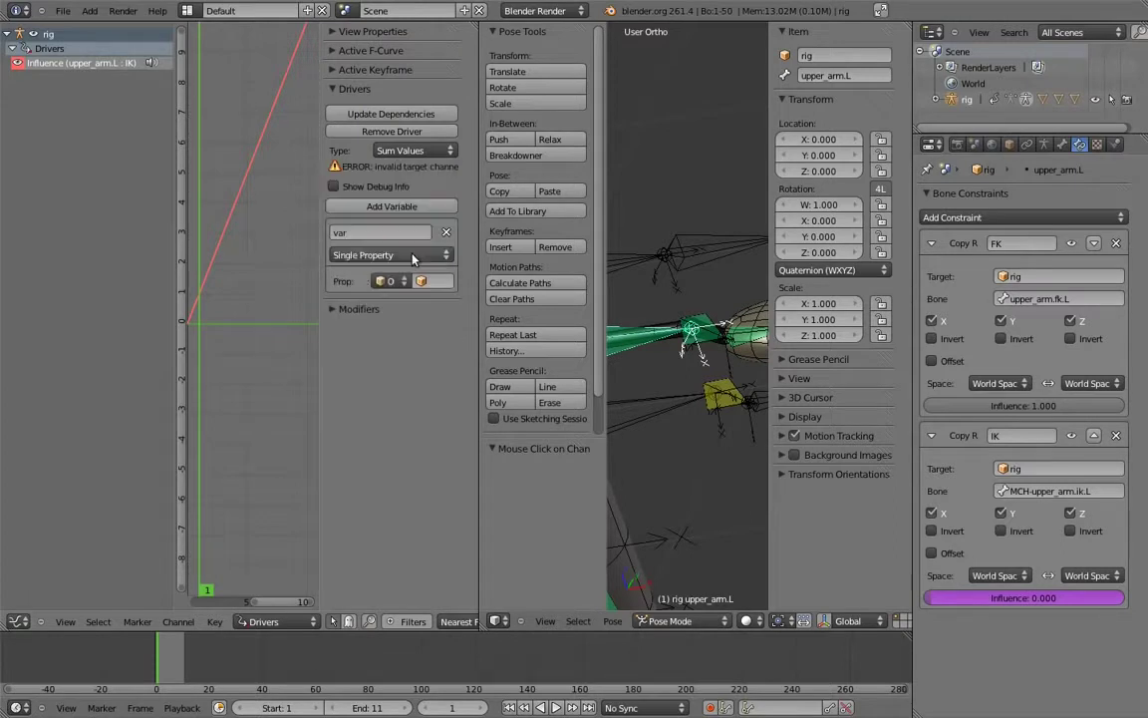
{"action": "left_click", "coordinate": [439, 287]}
{"action": "left_click", "coordinate": [424, 359]}
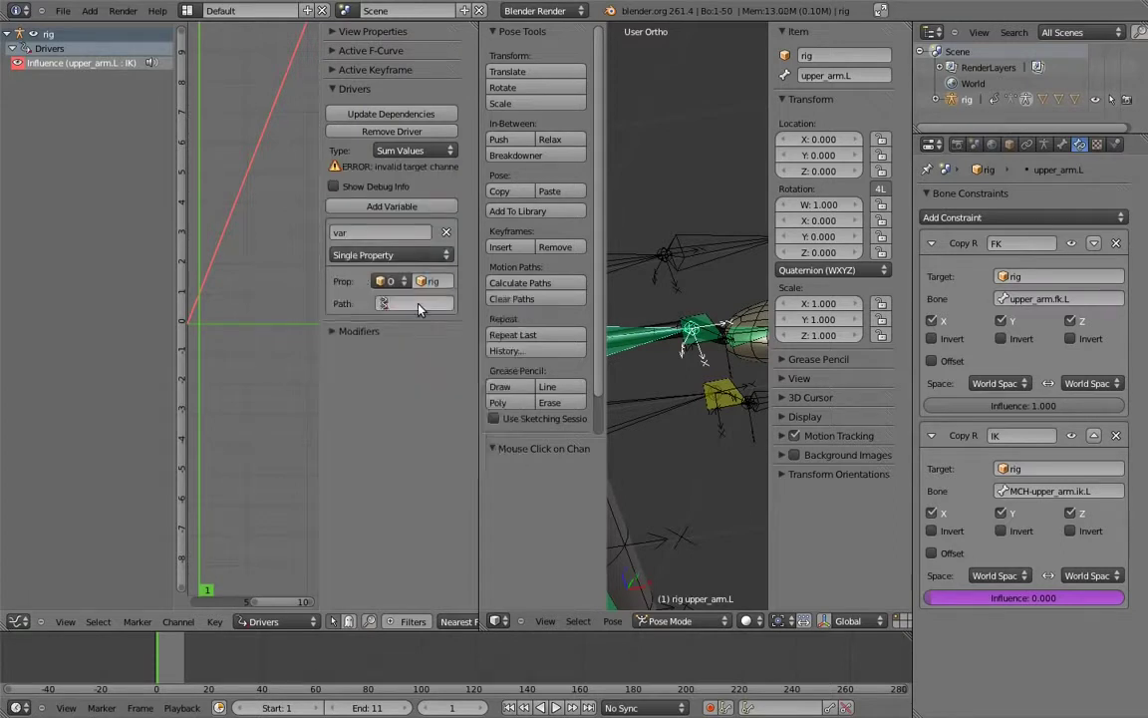
{"action": "key", "text": "ctrl+v"}
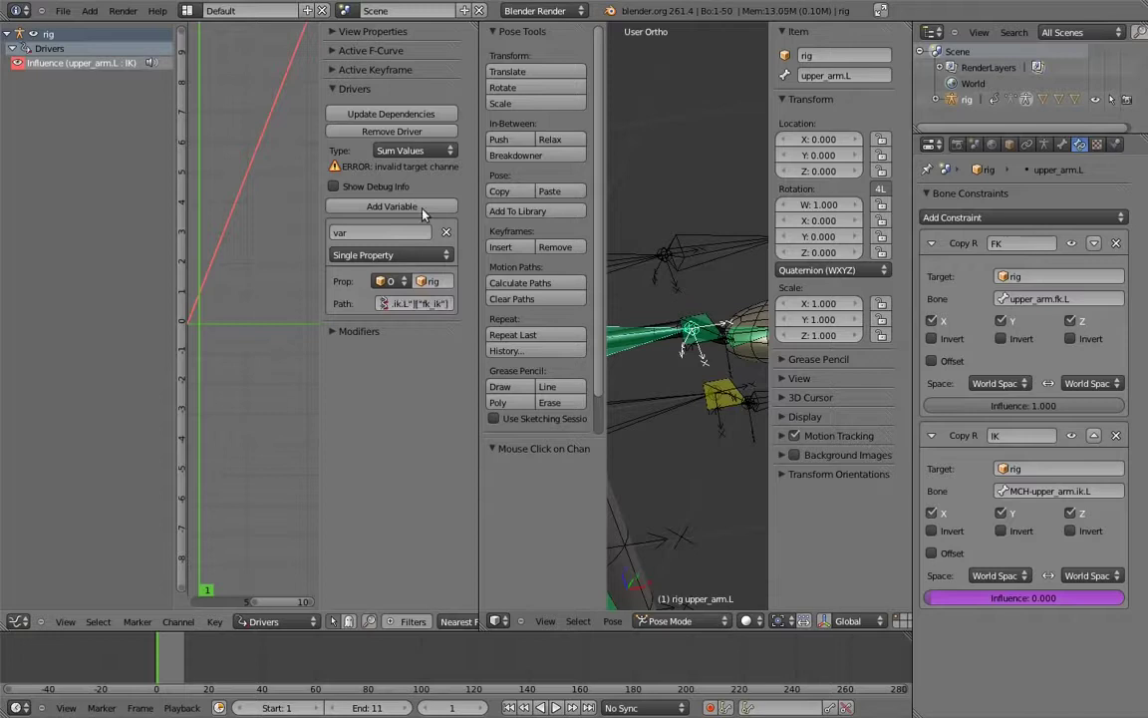
{"action": "left_click", "coordinate": [391, 114]}
Step: Widen the 3D view and test the driver from the front by sliding hand.ik.L's fk_ik property, ending at 0
{"action": "left_click_drag", "start_coordinate": [479, 313], "coordinate": [323, 316]}
{"action": "middle_click_drag", "start_coordinate": [520, 356], "coordinate": [647, 304], "text": "shift"}
{"action": "key", "text": "KP_1"}
{"action": "right_click", "coordinate": [698, 352]}
{"action": "left_click_drag", "start_coordinate": [872, 527], "coordinate": [544, 531]}
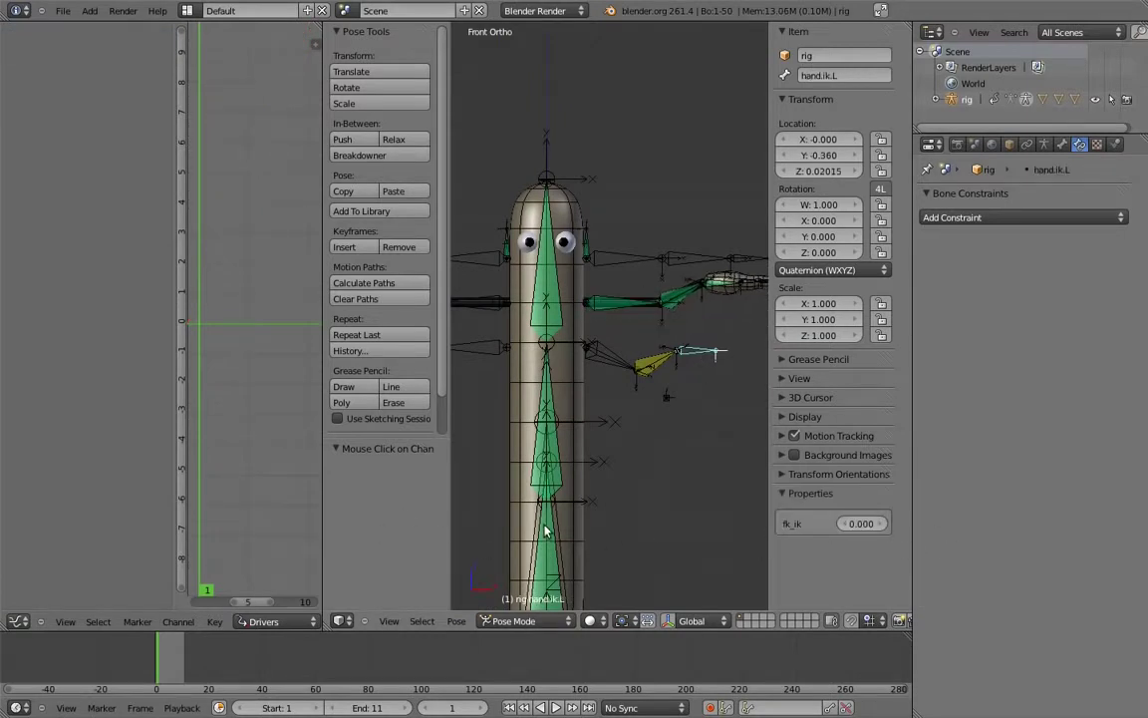
Step: Copy the driver from upper_arm.L's IK influence and paste it onto the influence of forearm.L's IK constraint
{"action": "right_click", "coordinate": [611, 317]}
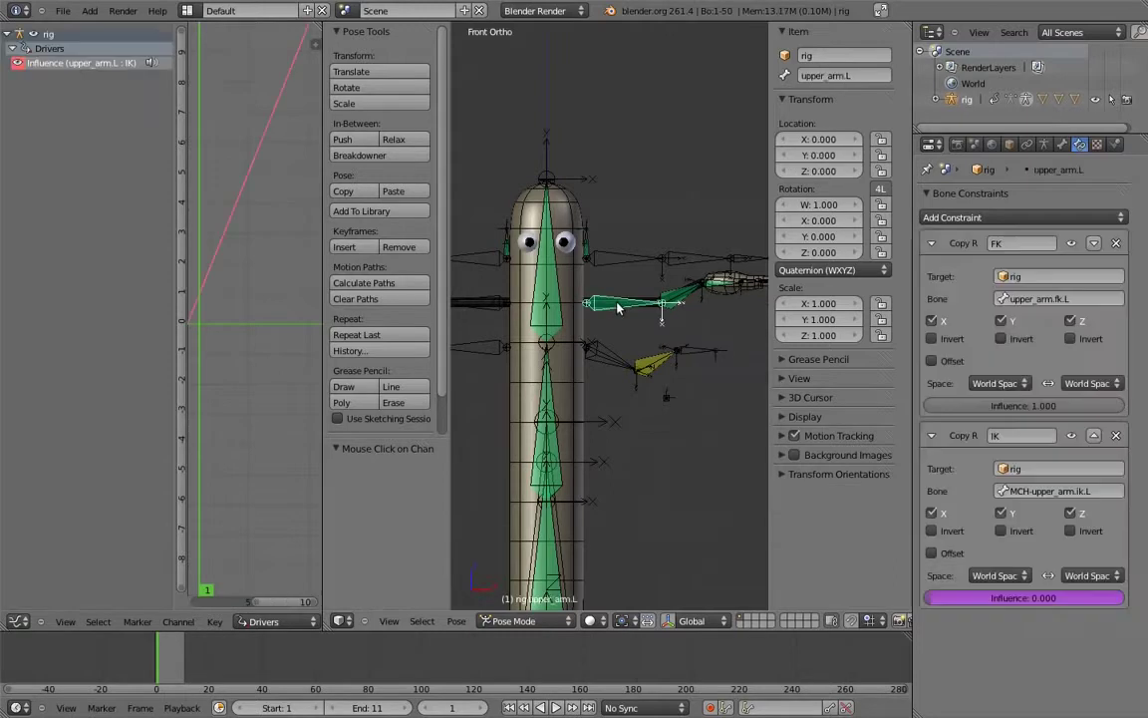
{"action": "right_click", "coordinate": [1047, 598]}
{"action": "left_click", "coordinate": [977, 576]}
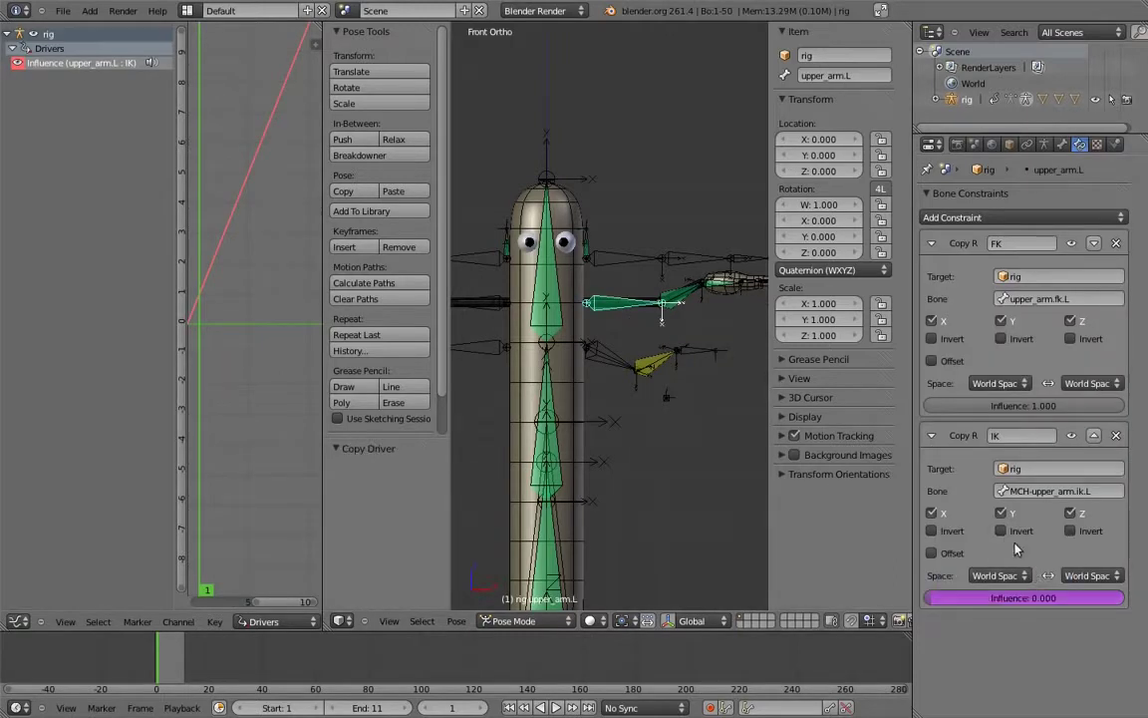
{"action": "right_click", "coordinate": [688, 292]}
{"action": "right_click", "coordinate": [1018, 597]}
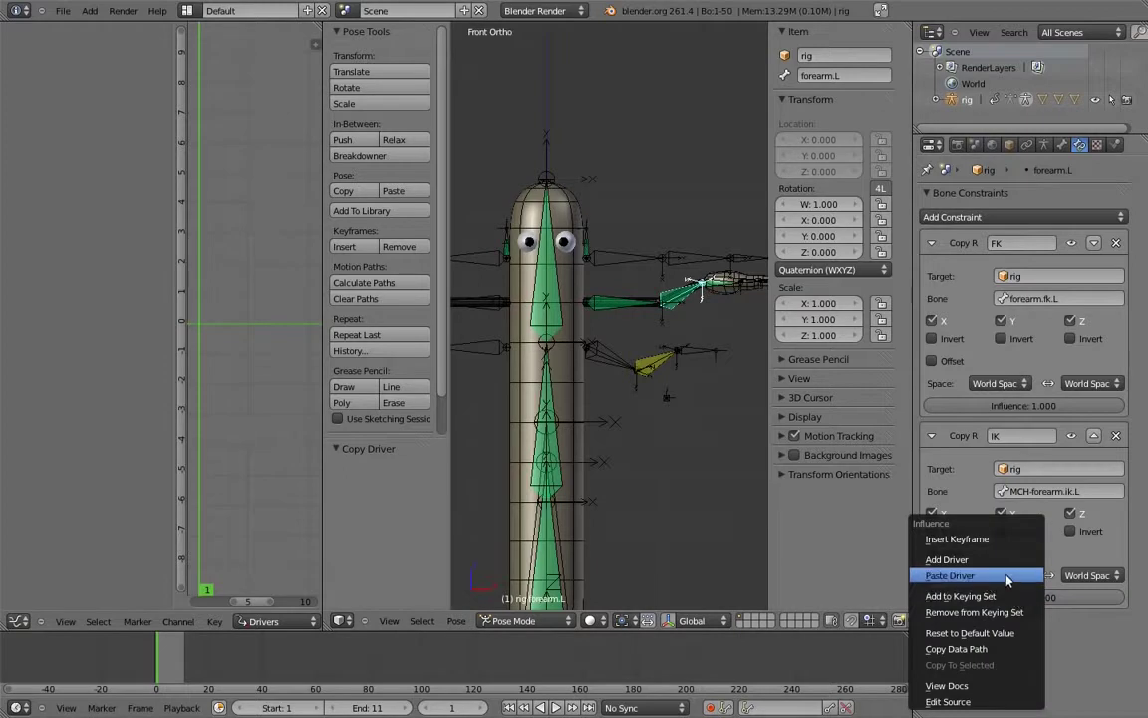
{"action": "left_click", "coordinate": [952, 579]}
Step: Paste the copied driver onto the influence of hand.L's IK constraint
{"action": "middle_click_drag", "start_coordinate": [730, 334], "coordinate": [612, 387], "text": "shift"}
{"action": "scroll", "coordinate": [601, 379], "scroll_direction": "up", "scroll_amount": 2}
{"action": "right_click", "coordinate": [598, 346]}
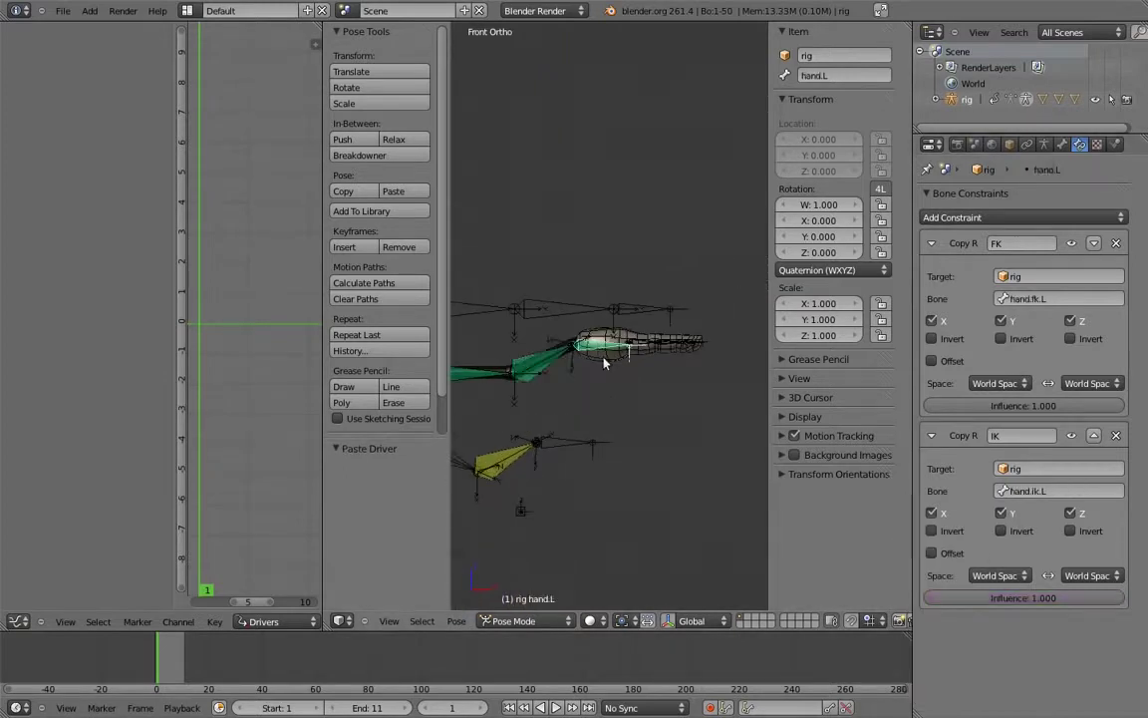
{"action": "right_click", "coordinate": [1024, 597]}
{"action": "left_click", "coordinate": [1014, 579]}
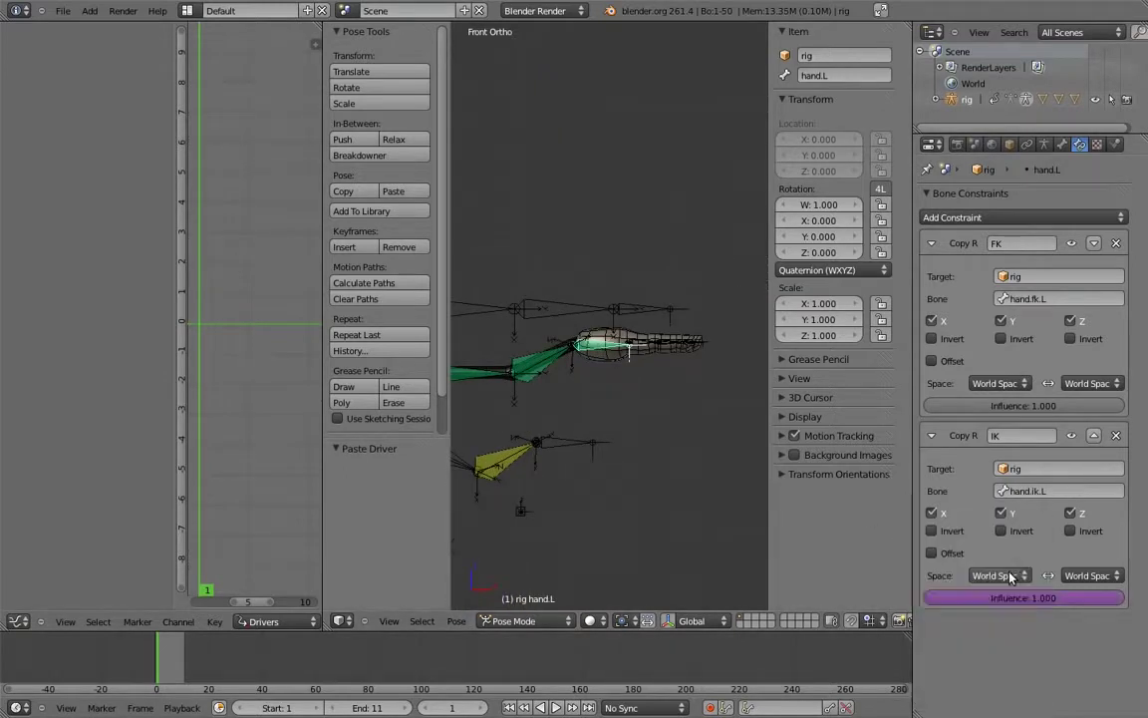
Step: Test the switching of the whole left arm by sliding hand.ik.L's fk_ik property
{"action": "scroll", "coordinate": [657, 329], "scroll_direction": "down", "scroll_amount": 4}
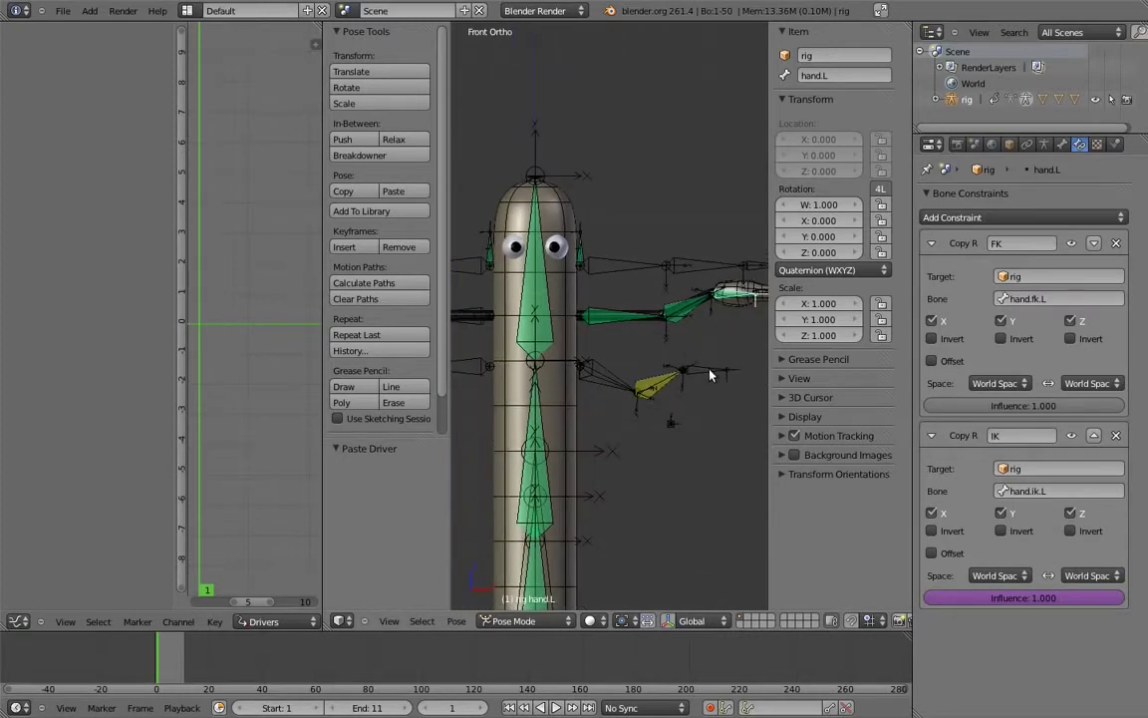
{"action": "right_click", "coordinate": [711, 375]}
{"action": "left_click_drag", "start_coordinate": [616, 525], "coordinate": [568, 478]}
Step: In Edit Mode, move the arm socket bones and the MCH IK arm bones of both sides to the first bone layer of the second row
{"action": "middle_click_drag", "start_coordinate": [622, 287], "coordinate": [605, 318], "text": "shift"}
{"action": "key", "text": "Tab"}
{"action": "right_click", "coordinate": [561, 270]}
{"action": "right_click", "coordinate": [551, 278], "text": "shift"}
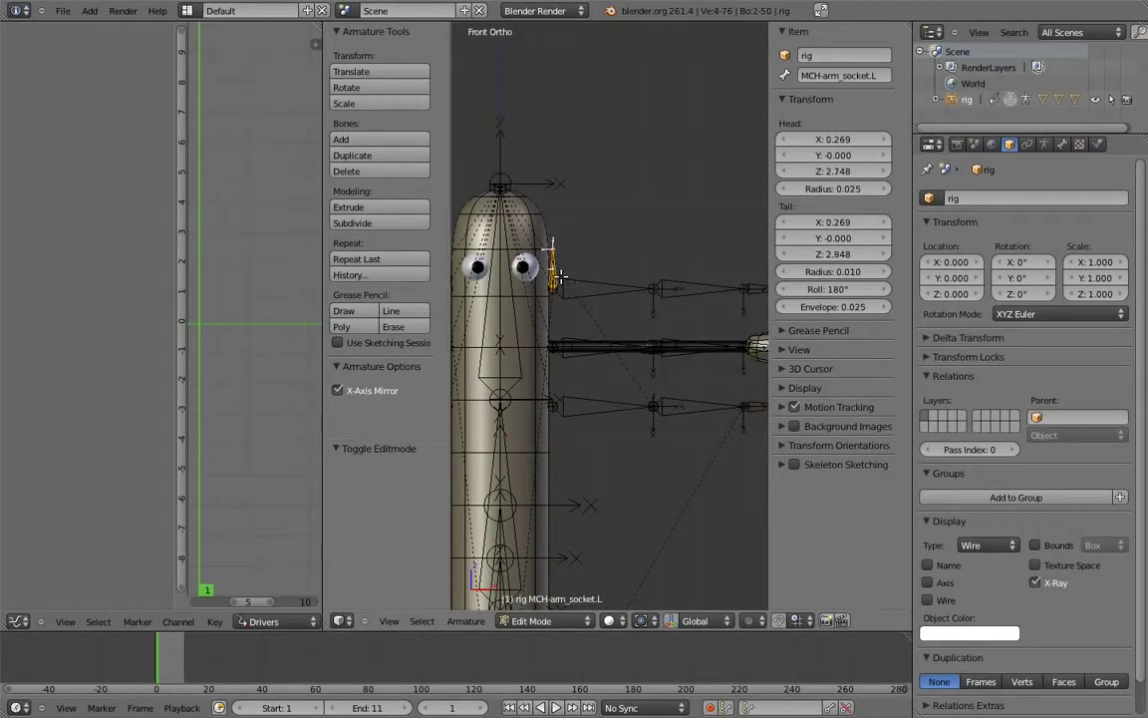
{"action": "middle_click_drag", "start_coordinate": [558, 340], "coordinate": [700, 355], "text": "shift"}
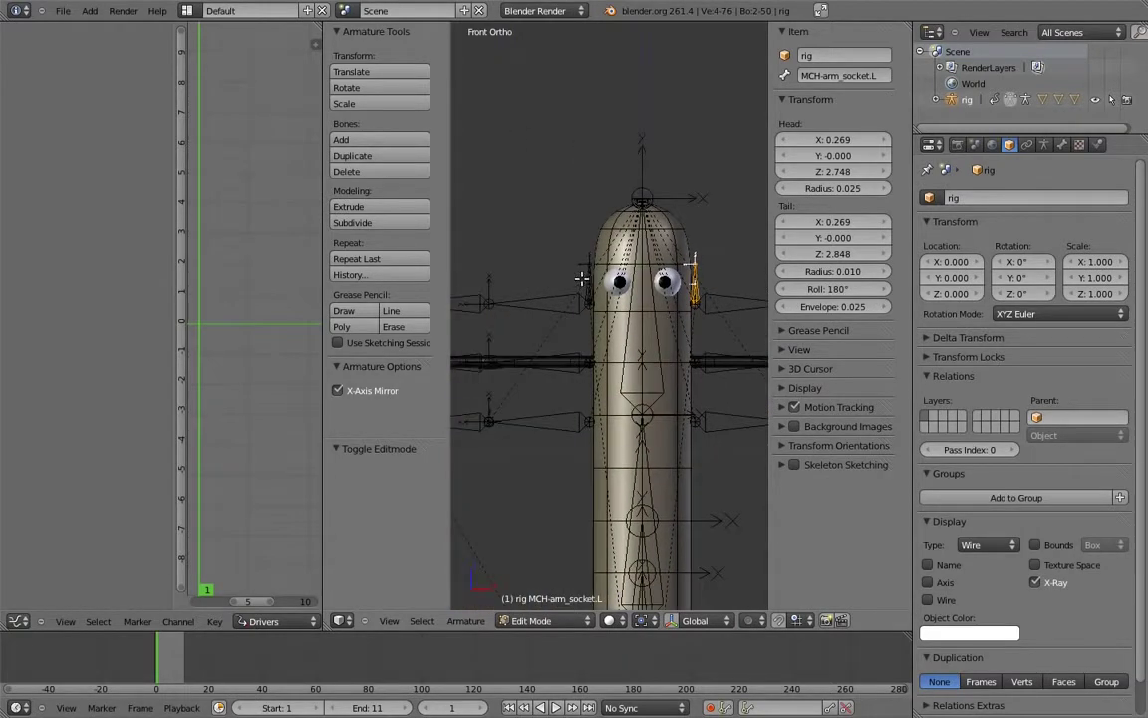
{"action": "right_click", "coordinate": [584, 291], "text": "shift"}
{"action": "right_click", "coordinate": [591, 297], "text": "shift"}
{"action": "middle_click_drag", "start_coordinate": [580, 382], "coordinate": [660, 353], "text": "shift"}
{"action": "right_click", "coordinate": [601, 384], "text": "shift"}
{"action": "middle_click_drag", "start_coordinate": [710, 348], "coordinate": [477, 345], "text": "shift"}
{"action": "right_click", "coordinate": [598, 390], "text": "shift"}
{"action": "right_click", "coordinate": [683, 383], "text": "shift"}
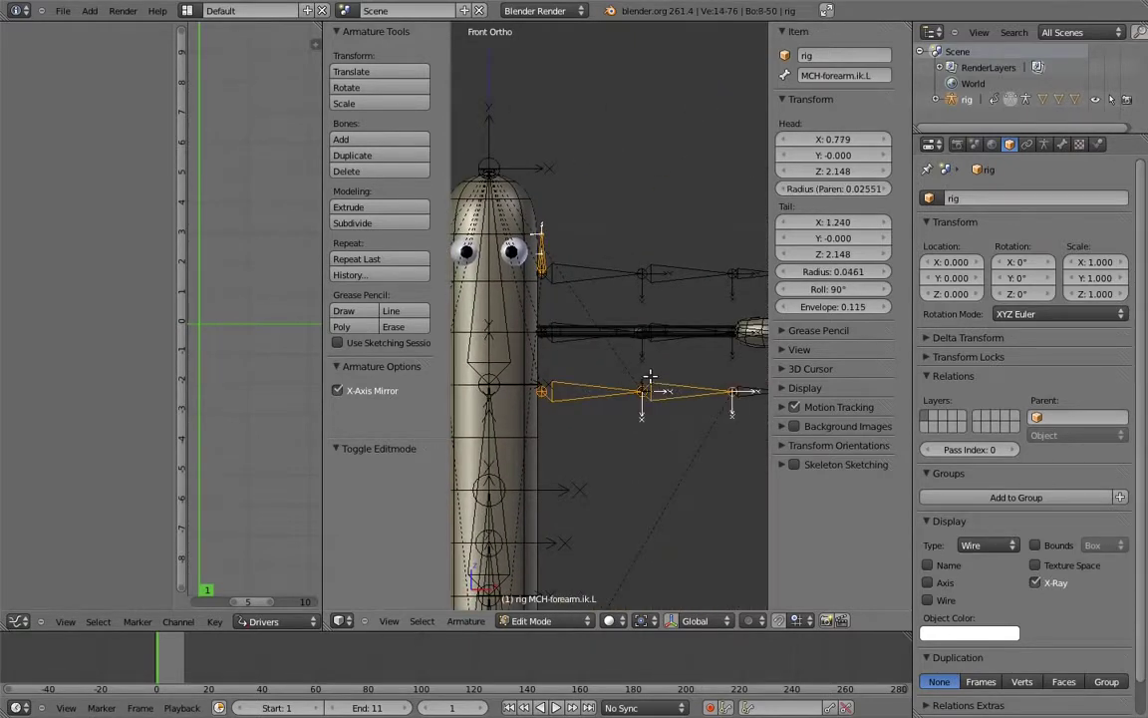
{"action": "key", "text": "m"}
{"action": "left_click", "coordinate": [777, 415]}
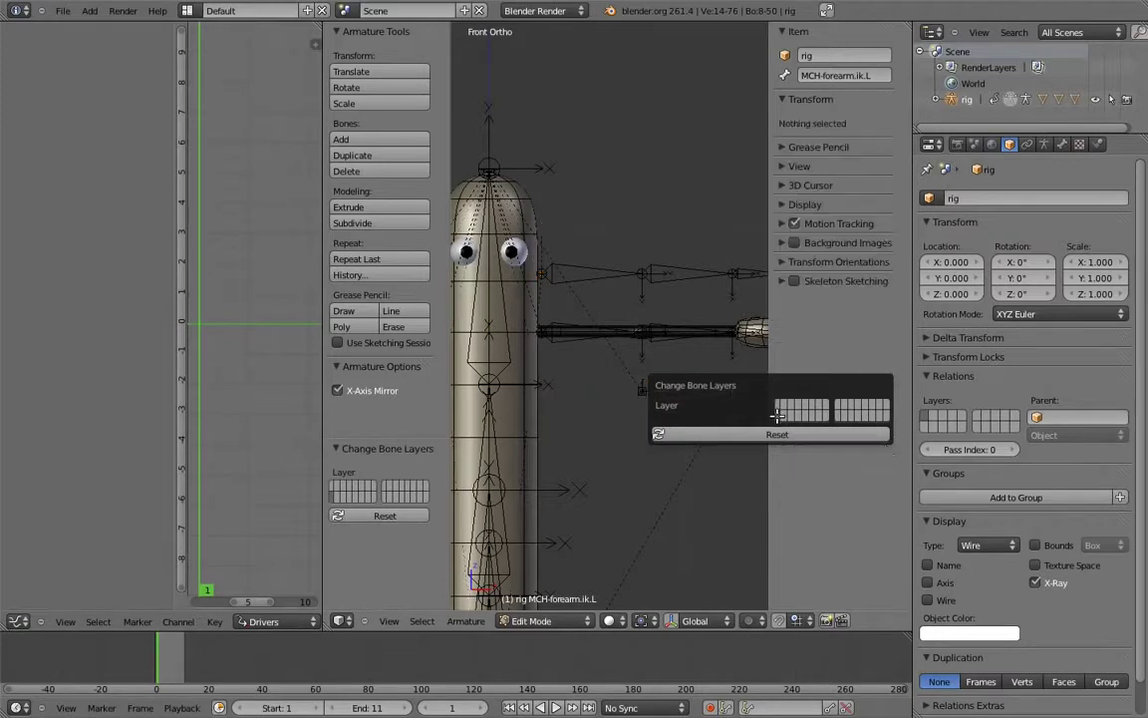
Step: Move the upper_arm, forearm and hand deform bones of both sides to the first bone layer of the second row
{"action": "middle_click_drag", "start_coordinate": [726, 305], "coordinate": [698, 314], "text": "shift"}
{"action": "right_click", "coordinate": [586, 337]}
{"action": "right_click", "coordinate": [669, 334], "text": "shift"}
{"action": "right_click", "coordinate": [730, 337], "text": "shift"}
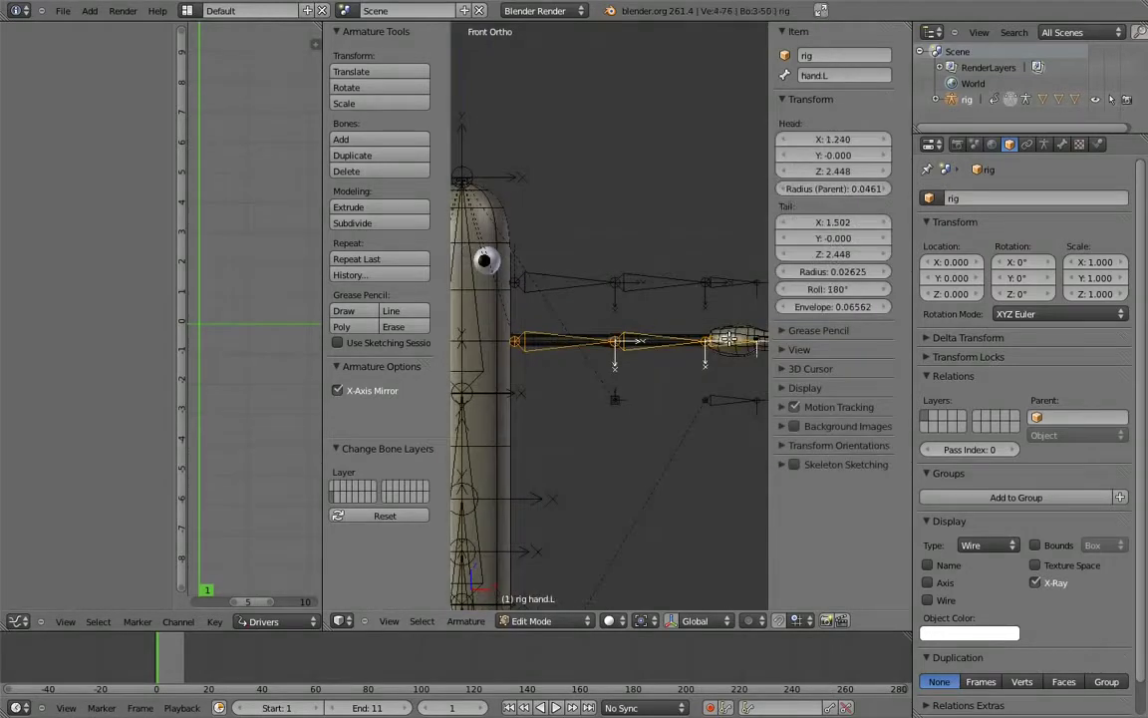
{"action": "middle_click_drag", "start_coordinate": [576, 350], "coordinate": [812, 349], "text": "shift"}
{"action": "right_click", "coordinate": [618, 337], "text": "shift"}
{"action": "right_click", "coordinate": [529, 335], "text": "shift"}
{"action": "mouse_move", "coordinate": [540, 331]}
{"action": "middle_mouse_down", "text": "shift"}
{"action": "mouse_move", "coordinate": [718, 331]}
{"action": "mouse_move", "coordinate": [570, 286]}
{"action": "middle_mouse_up", "text": "shift"}
{"action": "right_click", "coordinate": [605, 332], "text": "shift"}
{"action": "middle_click_drag", "start_coordinate": [763, 294], "coordinate": [602, 305], "text": "shift"}
{"action": "key", "text": "m"}
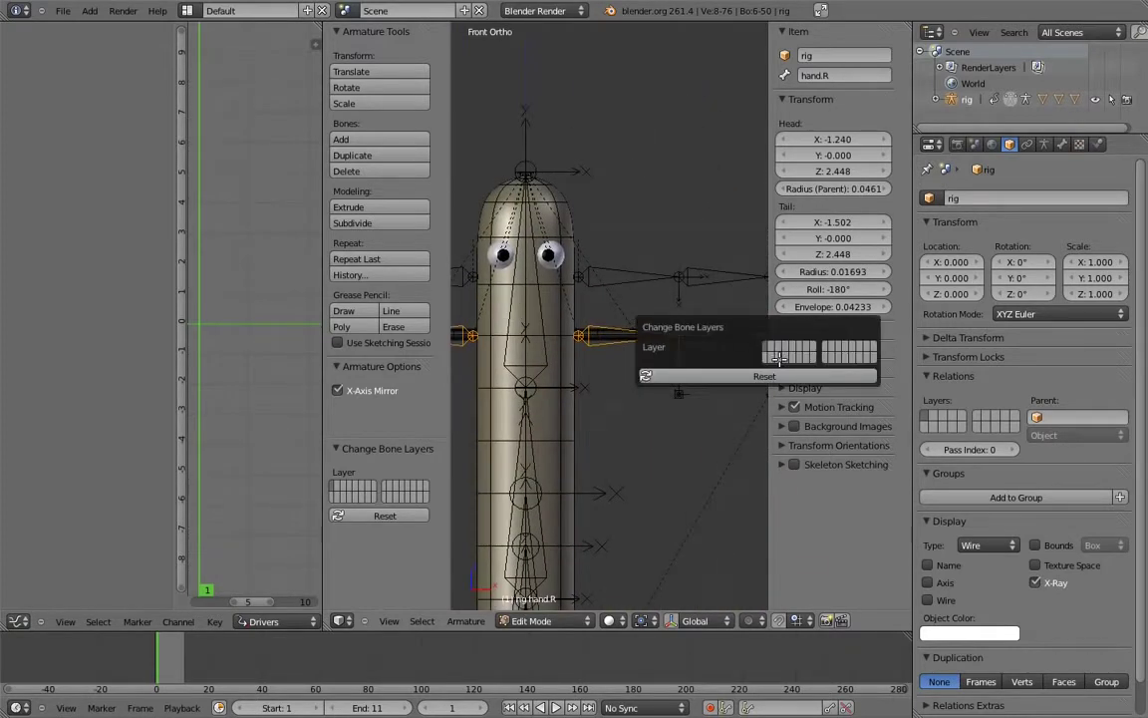
{"action": "left_click", "coordinate": [767, 355]}
Step: Move the upper_arm, forearm and hand FK bones of both sides to bone layer 2
{"action": "middle_click_drag", "start_coordinate": [710, 298], "coordinate": [596, 319], "text": "shift"}
{"action": "right_click", "coordinate": [509, 293]}
{"action": "right_click", "coordinate": [606, 294], "text": "shift"}
{"action": "right_click", "coordinate": [688, 299], "text": "shift"}
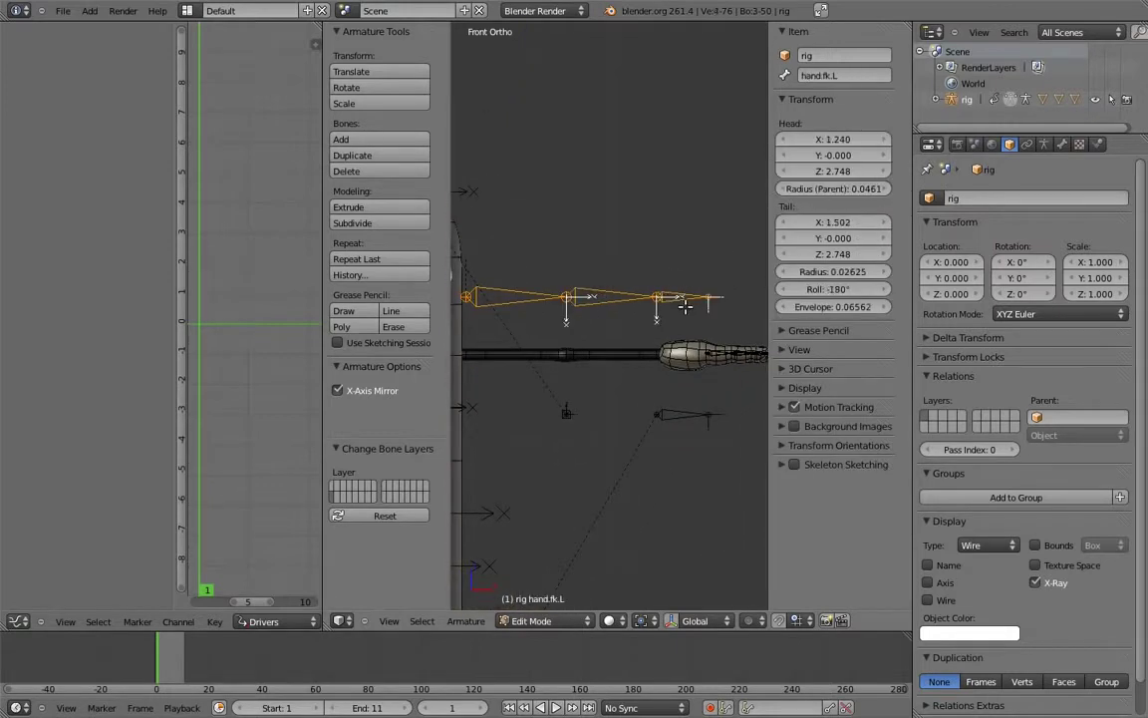
{"action": "scroll", "coordinate": [652, 304], "scroll_direction": "down", "scroll_amount": 2}
{"action": "middle_click_drag", "start_coordinate": [634, 280], "coordinate": [767, 267], "text": "shift"}
{"action": "right_click", "coordinate": [552, 289], "text": "shift"}
{"action": "right_click", "coordinate": [494, 289], "text": "shift"}
{"action": "middle_click_drag", "start_coordinate": [504, 287], "coordinate": [540, 272], "text": "shift"}
{"action": "right_click", "coordinate": [574, 291], "text": "shift"}
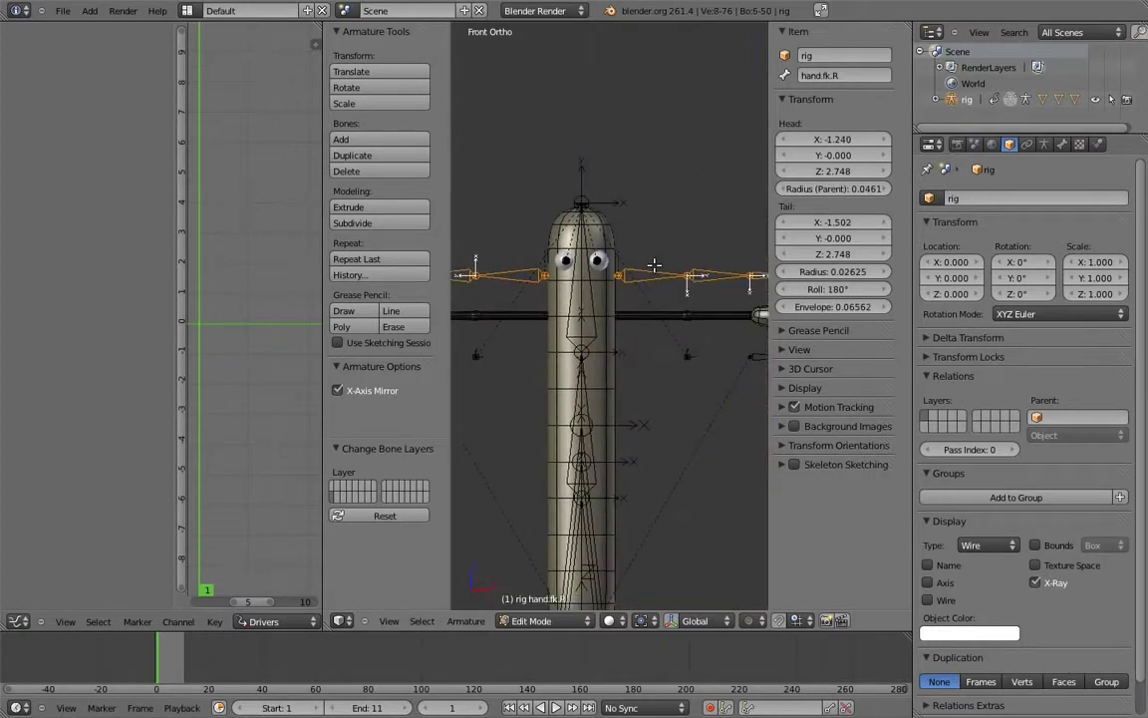
{"action": "middle_click_drag", "start_coordinate": [659, 261], "coordinate": [613, 283], "text": "shift"}
{"action": "key", "text": "m"}
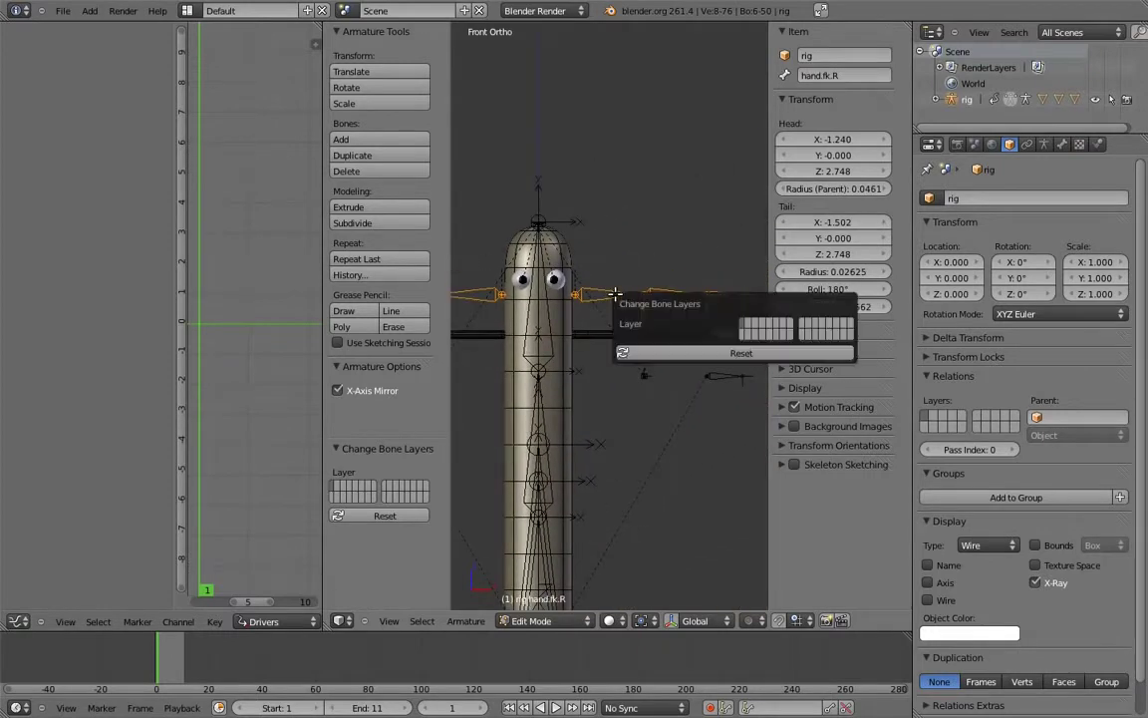
{"action": "left_click", "coordinate": [748, 322]}
Step: Move the IK hand and elbow target bones of both sides to bone layer 3
{"action": "right_click", "coordinate": [725, 375]}
{"action": "mouse_move", "coordinate": [725, 375]}
{"action": "middle_mouse_down"}
{"action": "mouse_move", "coordinate": [623, 337]}
{"action": "mouse_move", "coordinate": [723, 377]}
{"action": "mouse_move", "coordinate": [726, 359]}
{"action": "middle_mouse_up"}
{"action": "middle_click_drag", "start_coordinate": [561, 371], "coordinate": [642, 354]}
{"action": "right_click", "coordinate": [643, 354]}
{"action": "mouse_move", "coordinate": [722, 369]}
{"action": "middle_mouse_down", "text": "shift"}
{"action": "mouse_move", "coordinate": [613, 362]}
{"action": "mouse_move", "coordinate": [571, 374]}
{"action": "mouse_move", "coordinate": [728, 369]}
{"action": "middle_mouse_up", "text": "shift"}
{"action": "right_click", "coordinate": [693, 355]}
{"action": "right_click", "coordinate": [658, 374], "text": "shift"}
{"action": "right_click", "coordinate": [572, 365], "text": "shift"}
{"action": "middle_click_drag", "start_coordinate": [575, 366], "coordinate": [598, 352]}
{"action": "right_click", "coordinate": [606, 349], "text": "shift"}
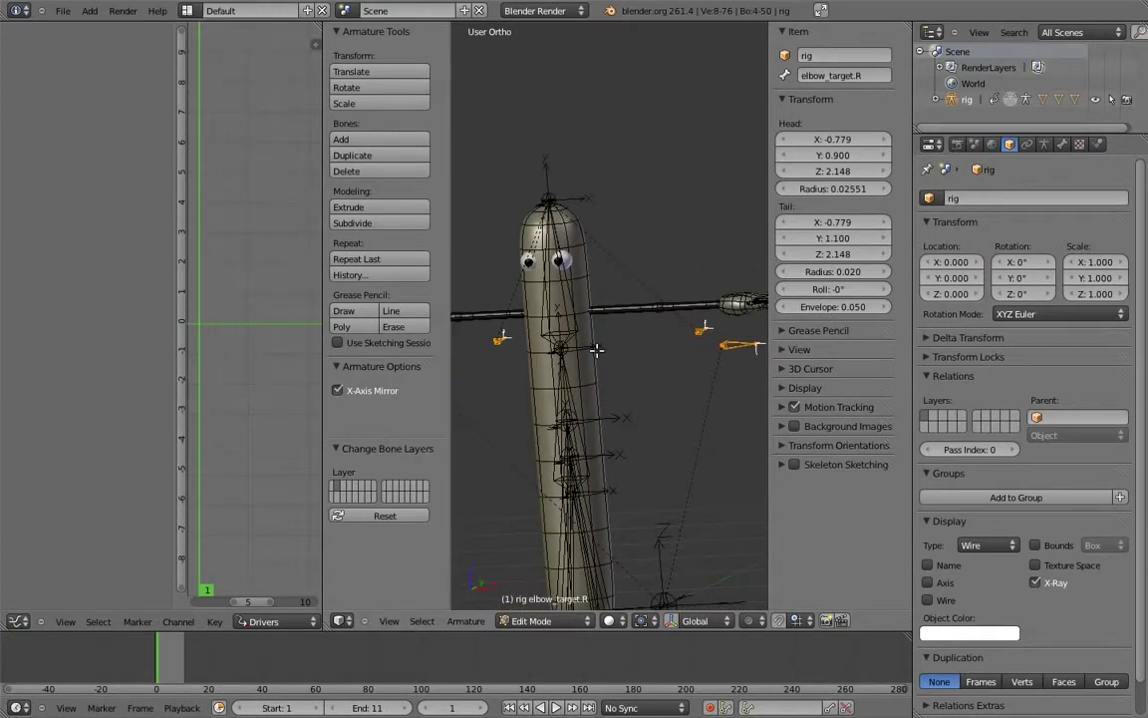
{"action": "key", "text": "m"}
{"action": "left_click", "coordinate": [736, 378]}
{"action": "mouse_move", "coordinate": [704, 317]}
{"action": "middle_mouse_down"}
{"action": "mouse_move", "coordinate": [745, 302]}
{"action": "mouse_move", "coordinate": [710, 318]}
{"action": "middle_mouse_up"}
{"action": "key", "text": "KP_1"}
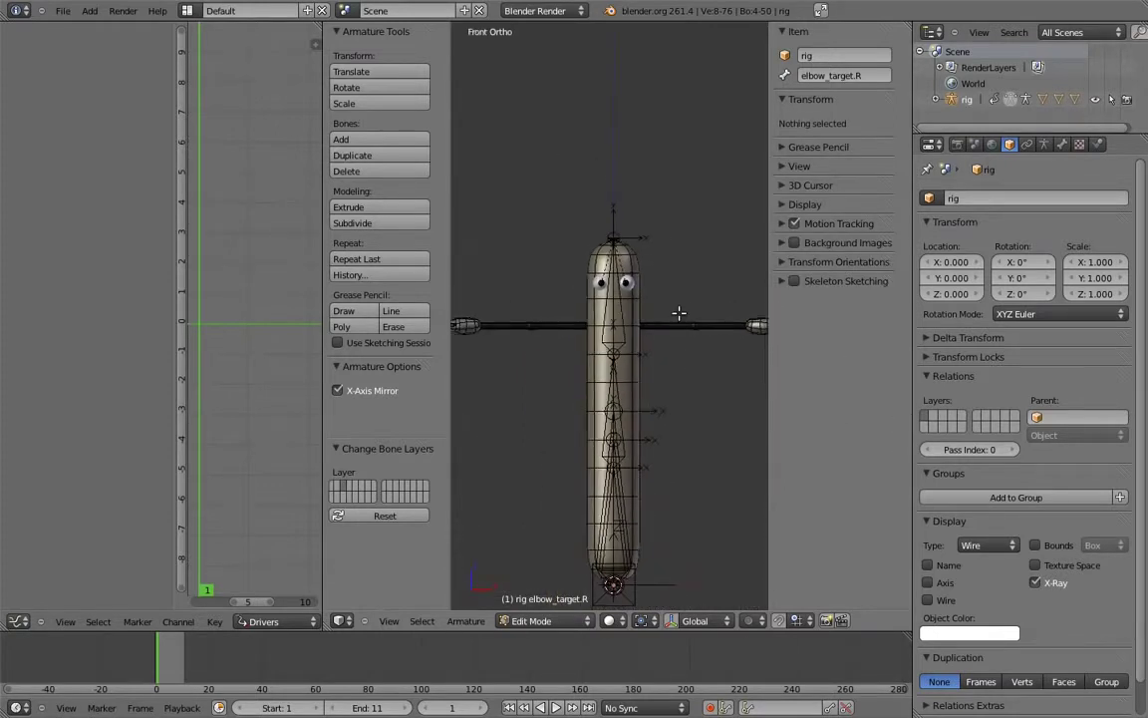
Step: Show the armature's hidden arm bone layers, including layers 2 and 3, alongside the first layer
{"action": "left_click", "coordinate": [1045, 145]}
{"action": "left_click", "coordinate": [936, 284], "text": "shift"}
{"action": "left_click", "coordinate": [950, 285], "text": "shift"}
{"action": "middle_click_drag", "start_coordinate": [621, 232], "coordinate": [574, 236], "text": "shift"}
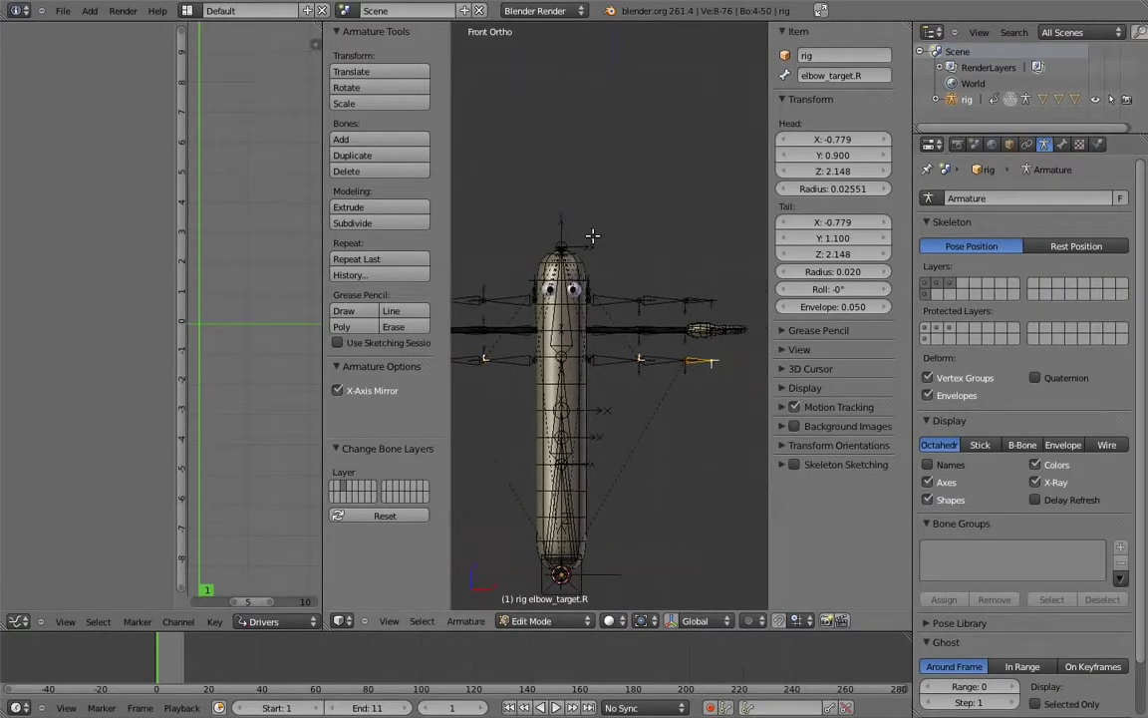
Step: Select the left arm socket bones and FK arm chain and move them -0.3 along Z onto the deform arm
{"action": "scroll", "coordinate": [661, 310], "scroll_direction": "up", "scroll_amount": 4}
{"action": "scroll", "coordinate": [630, 312], "scroll_direction": "up", "scroll_amount": 1}
{"action": "right_click", "coordinate": [567, 264]}
{"action": "right_click", "coordinate": [564, 263]}
{"action": "right_click", "coordinate": [564, 245]}
{"action": "middle_click_drag", "start_coordinate": [746, 275], "coordinate": [586, 284], "text": "shift"}
{"action": "right_click", "coordinate": [583, 286], "text": "shift"}
{"action": "right_click", "coordinate": [670, 285], "text": "shift"}
{"action": "middle_click_drag", "start_coordinate": [626, 344], "coordinate": [717, 310], "text": "shift"}
{"action": "key", "text": "g"}
{"action": "key", "text": "z"}
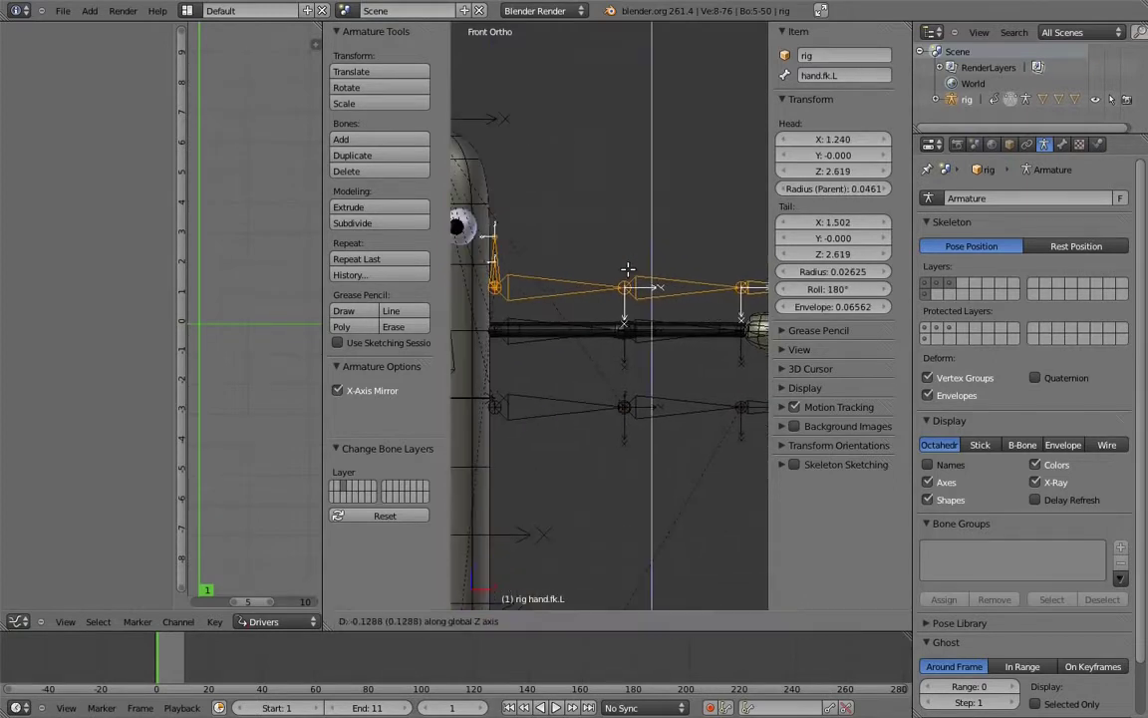
{"action": "left_click", "coordinate": [628, 302], "text": "ctrl"}
Step: Select the left IK arm chain with hand.ik.L and elbow_target.L and move it up along Z onto the deform arm
{"action": "right_click", "coordinate": [541, 401]}
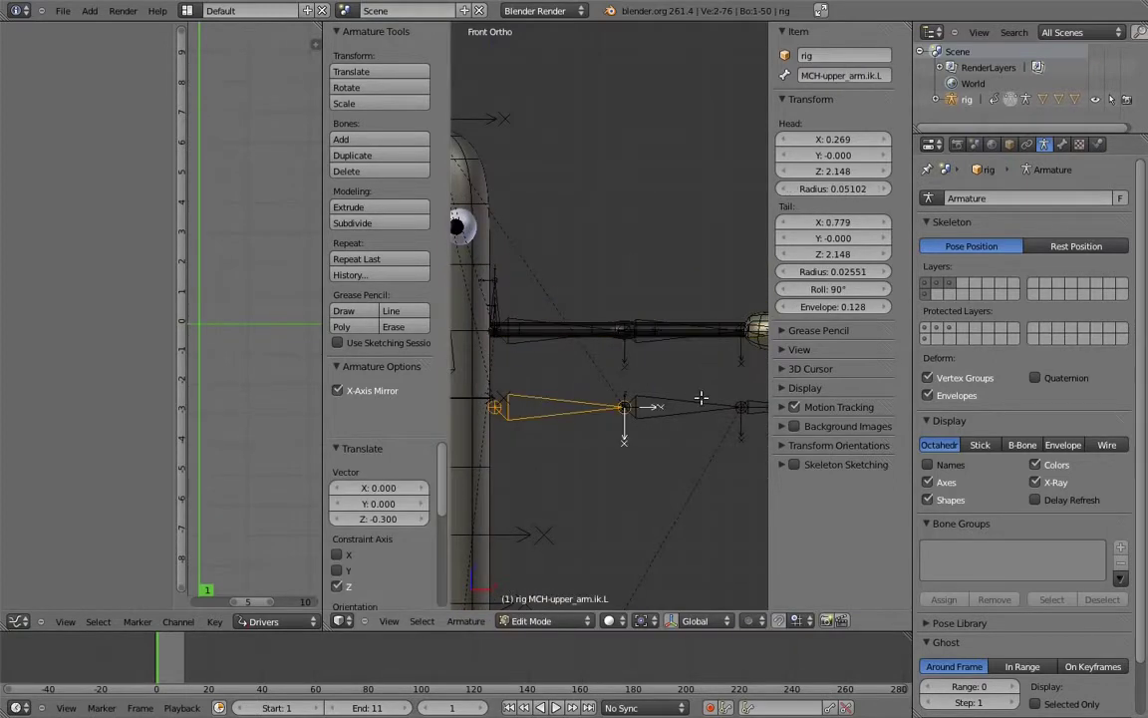
{"action": "middle_click_drag", "start_coordinate": [702, 397], "coordinate": [586, 378], "text": "shift"}
{"action": "right_click", "coordinate": [560, 382], "text": "shift"}
{"action": "middle_click_drag", "start_coordinate": [667, 381], "coordinate": [728, 334]}
{"action": "right_click", "coordinate": [733, 329], "text": "shift"}
{"action": "key", "text": "KP_1"}
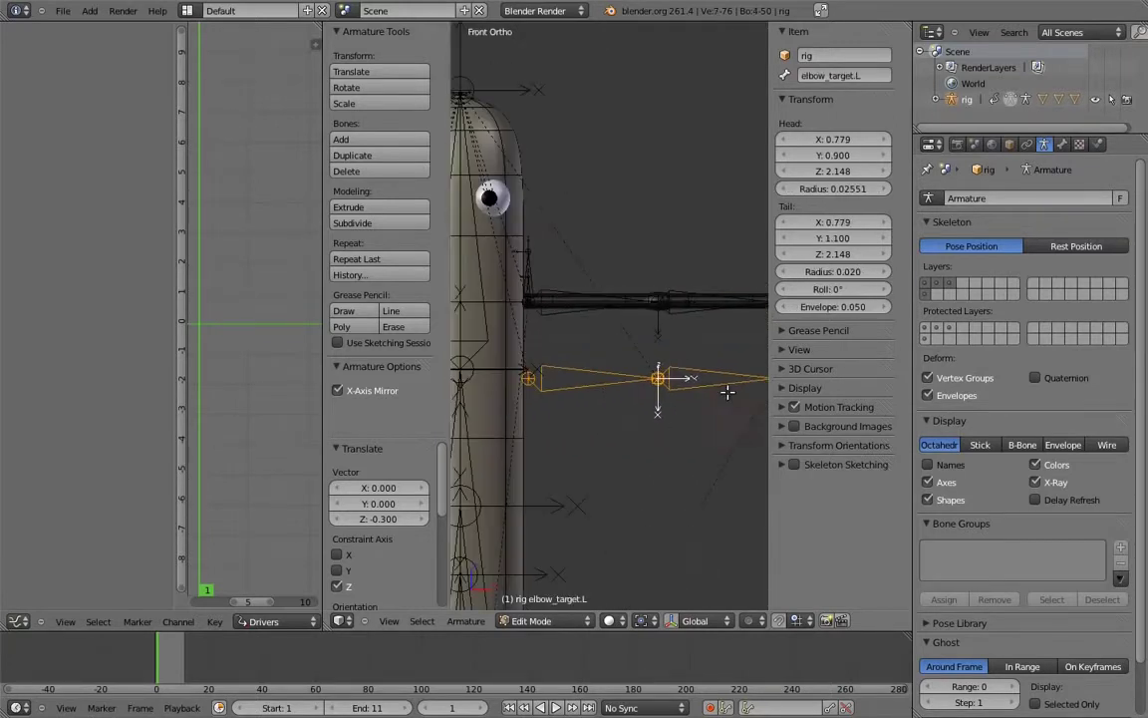
{"action": "key", "text": "g"}
{"action": "key", "text": "z"}
{"action": "left_click", "coordinate": [694, 346]}
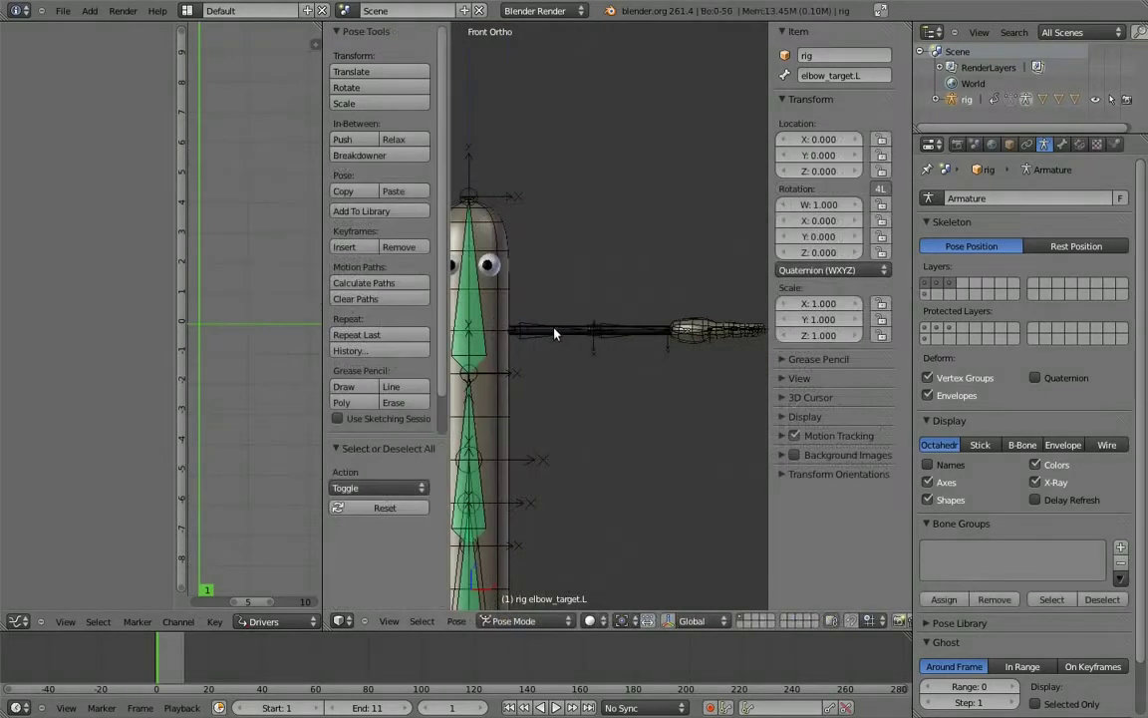
Step: In Pose Mode, rotate upper_arm.fk.L upward by about 35° and bend forearm.fk.L up at the elbow
{"action": "right_click", "coordinate": [553, 330]}
{"action": "key", "text": "r"}
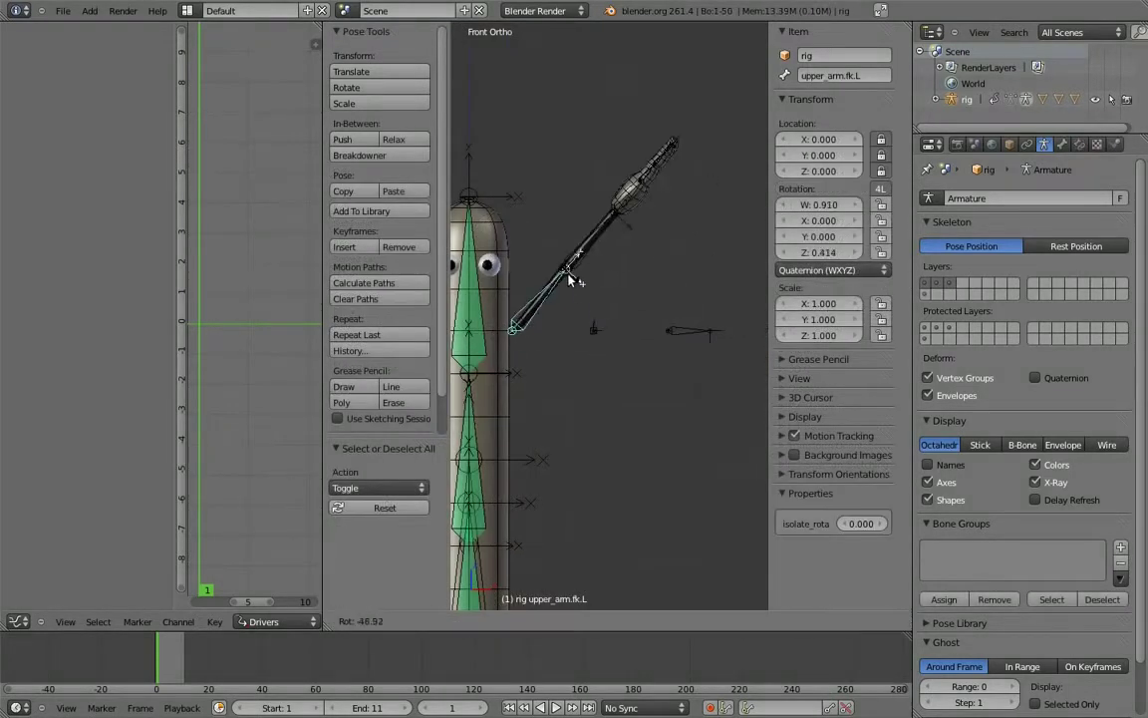
{"action": "left_click", "coordinate": [576, 294]}
{"action": "right_click", "coordinate": [614, 260]}
{"action": "key", "text": "r"}
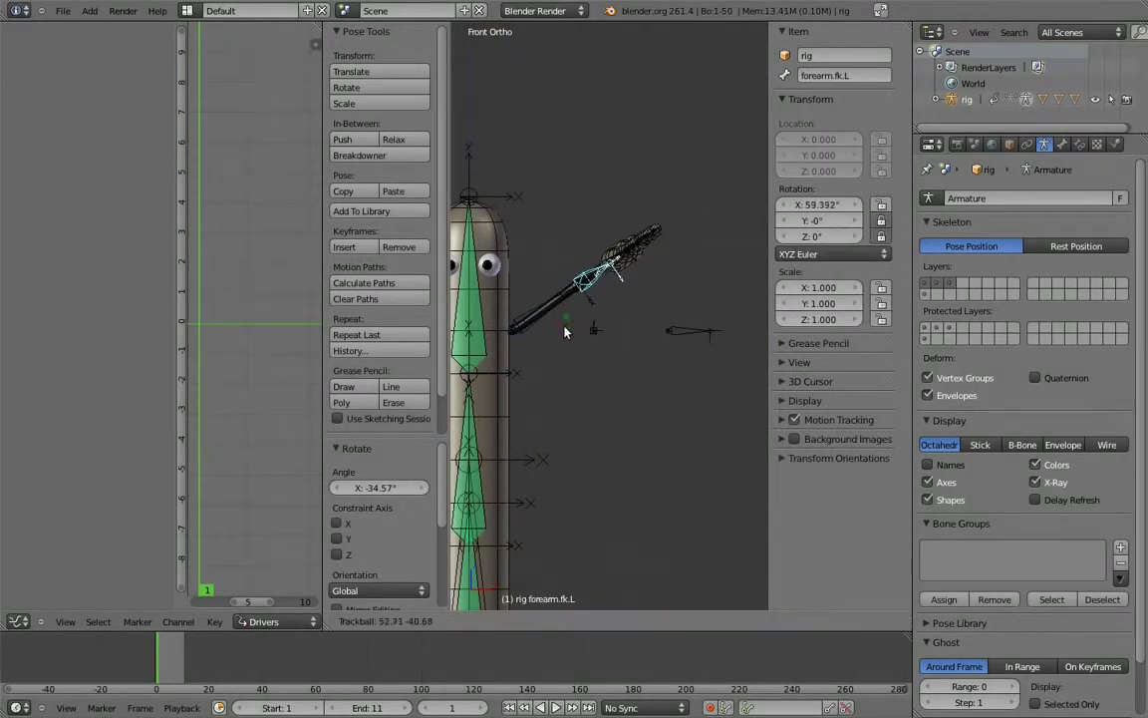
{"action": "left_click", "coordinate": [550, 321]}
Step: Move hand.ik.L down about 0.70 and set its fk_ik property to 1
{"action": "right_click", "coordinate": [687, 332]}
{"action": "key", "text": "g"}
{"action": "left_click", "coordinate": [717, 444]}
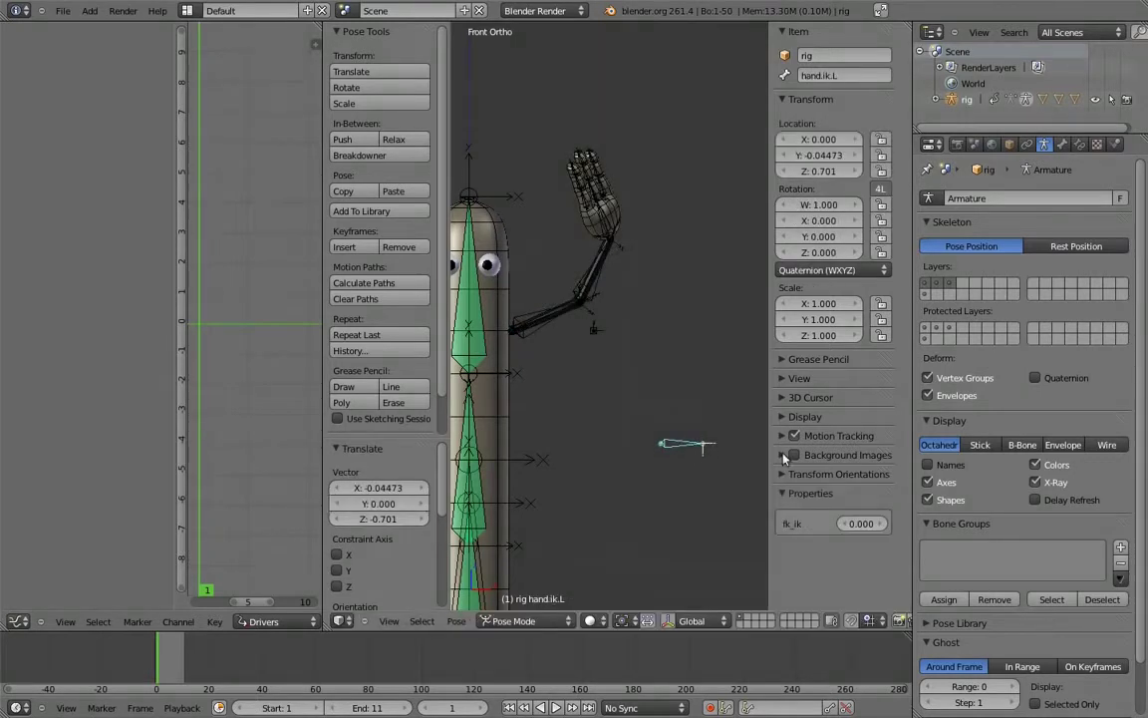
{"action": "left_click_drag", "start_coordinate": [855, 525], "coordinate": [1146, 516]}
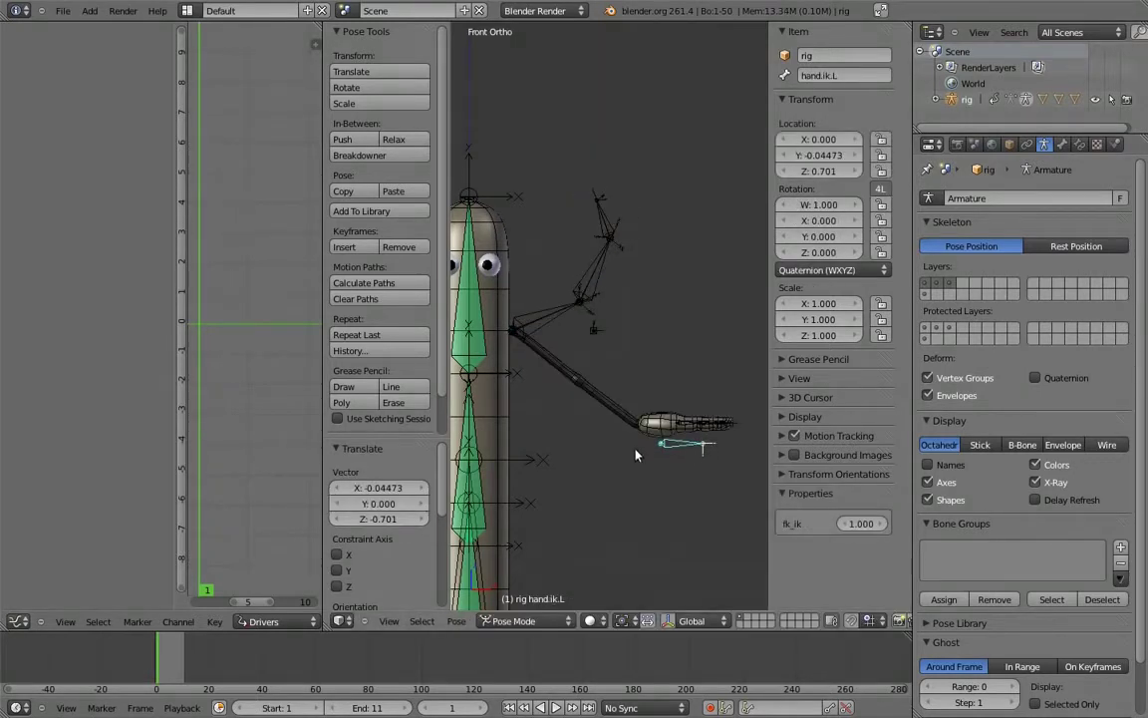
Step: Move hand.ik.L in front of the body to about X 0.303, Y -0.427, Z 0.299 and rotate it about 35°
{"action": "key", "text": "g"}
{"action": "left_click", "coordinate": [573, 389]}
{"action": "middle_click_drag", "start_coordinate": [573, 389], "coordinate": [581, 461]}
{"action": "key", "text": "g"}
{"action": "left_click", "coordinate": [605, 444]}
{"action": "key", "text": "r"}
{"action": "left_click", "coordinate": [548, 472]}
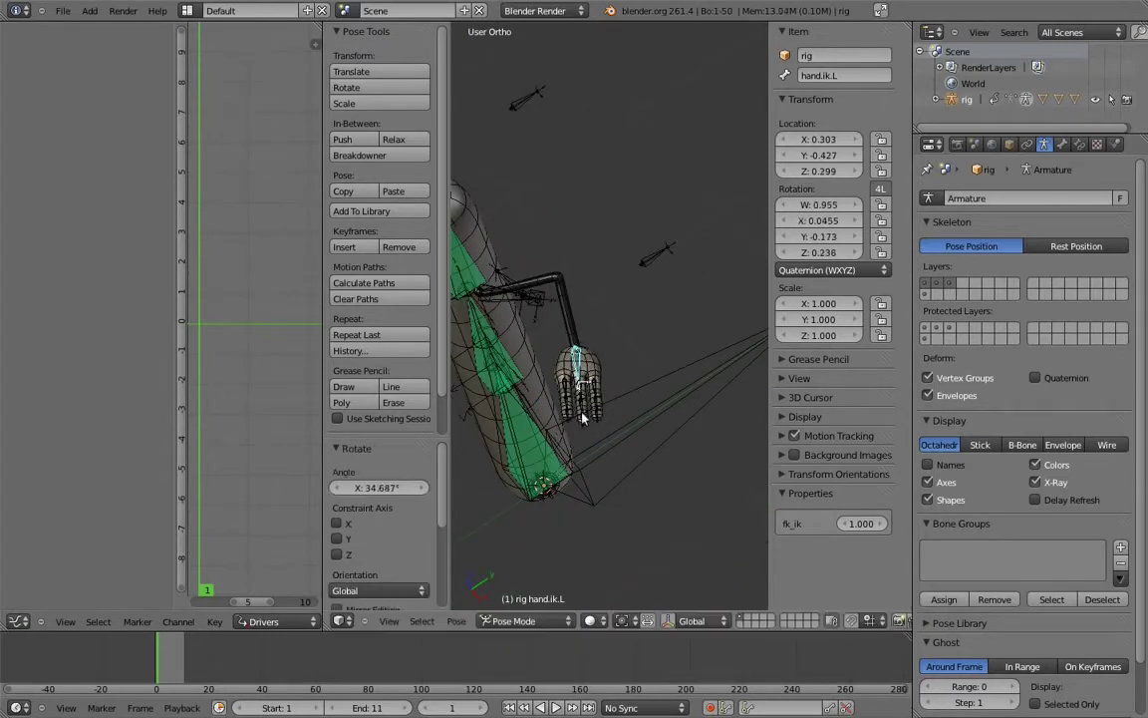
Step: Move elbow_target.L by about -0.09 in X, -0.17 in Y and -0.59 in Z to redirect the left IK elbow
{"action": "right_click", "coordinate": [649, 262]}
{"action": "middle_click_drag", "start_coordinate": [649, 262], "coordinate": [510, 295]}
{"action": "key", "text": "g"}
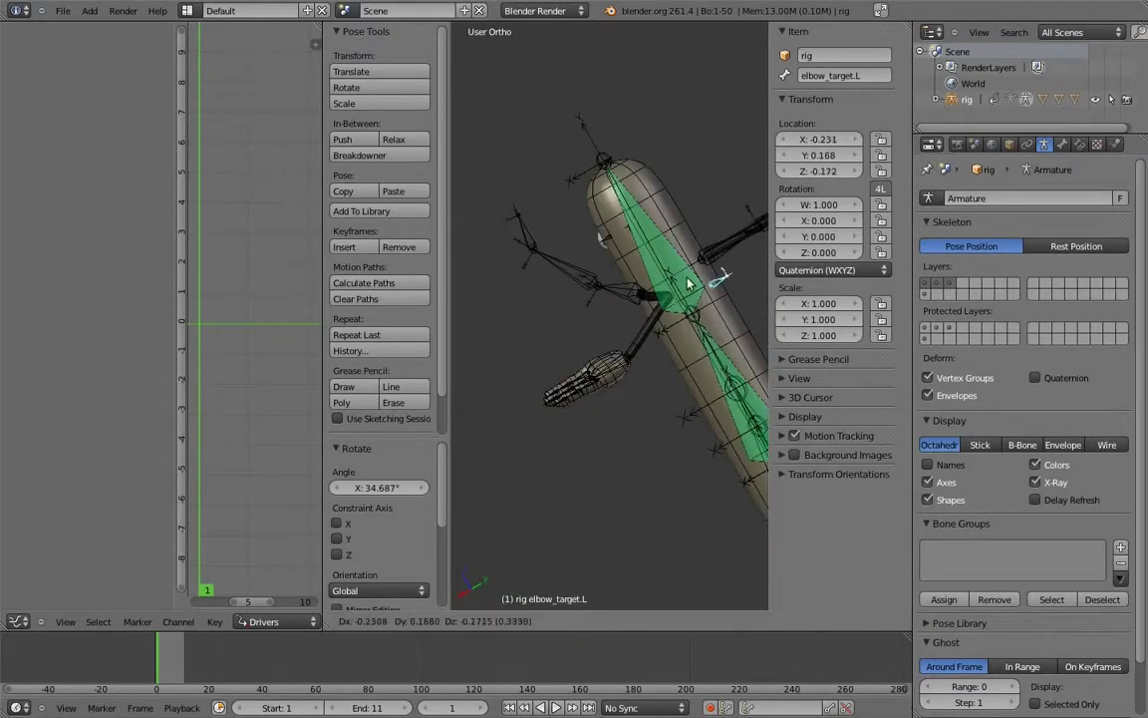
{"action": "left_click", "coordinate": [688, 287]}
{"action": "middle_click_drag", "start_coordinate": [687, 287], "coordinate": [663, 432]}
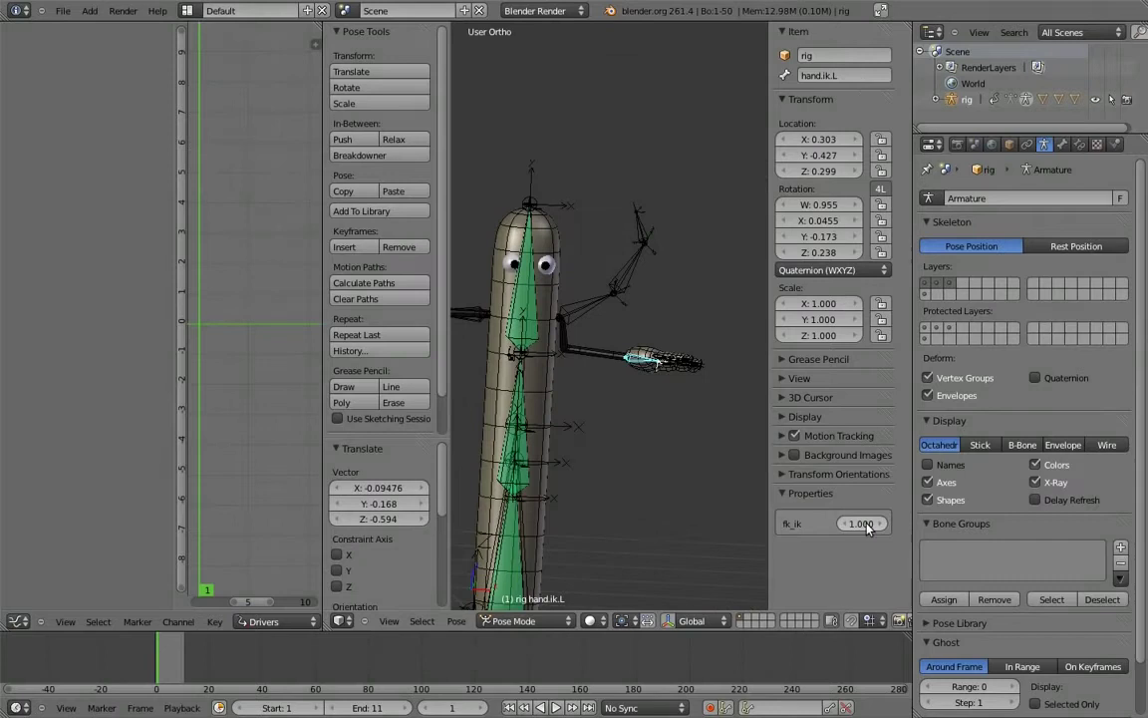
Step: Set hand.ik.L's fk_ik property to 0, and test the FK arm by moving and trackball-rotating the root bone
{"action": "left_click_drag", "start_coordinate": [866, 528], "coordinate": [438, 494]}
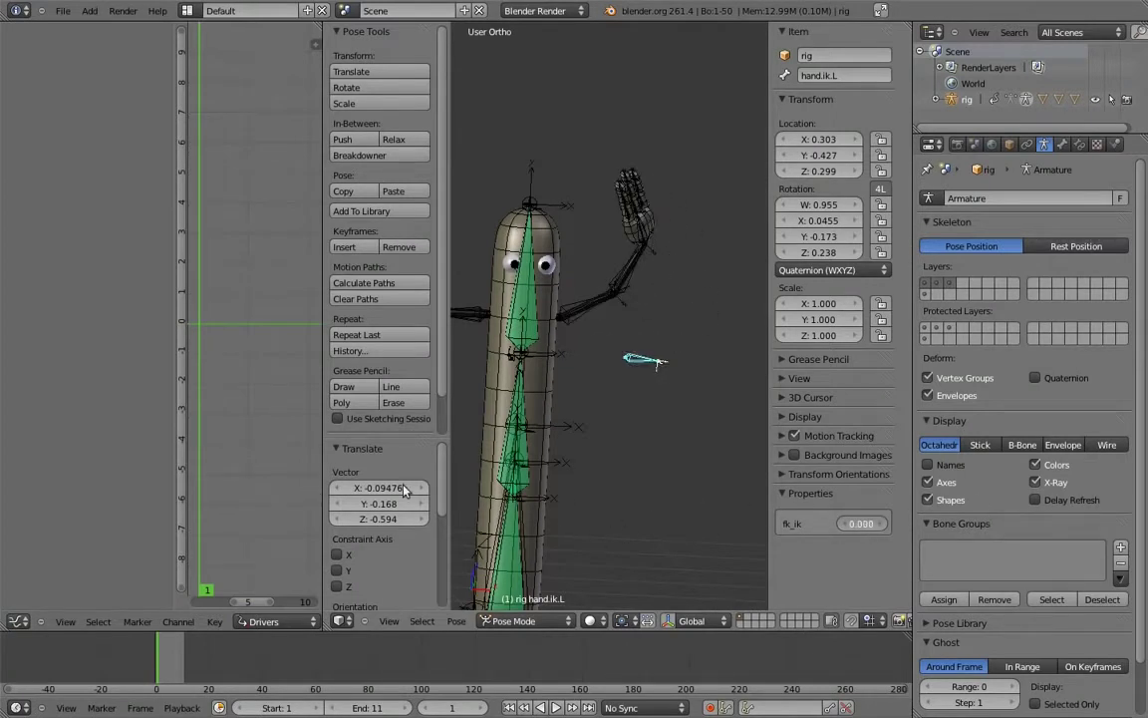
{"action": "key", "text": "KP_1"}
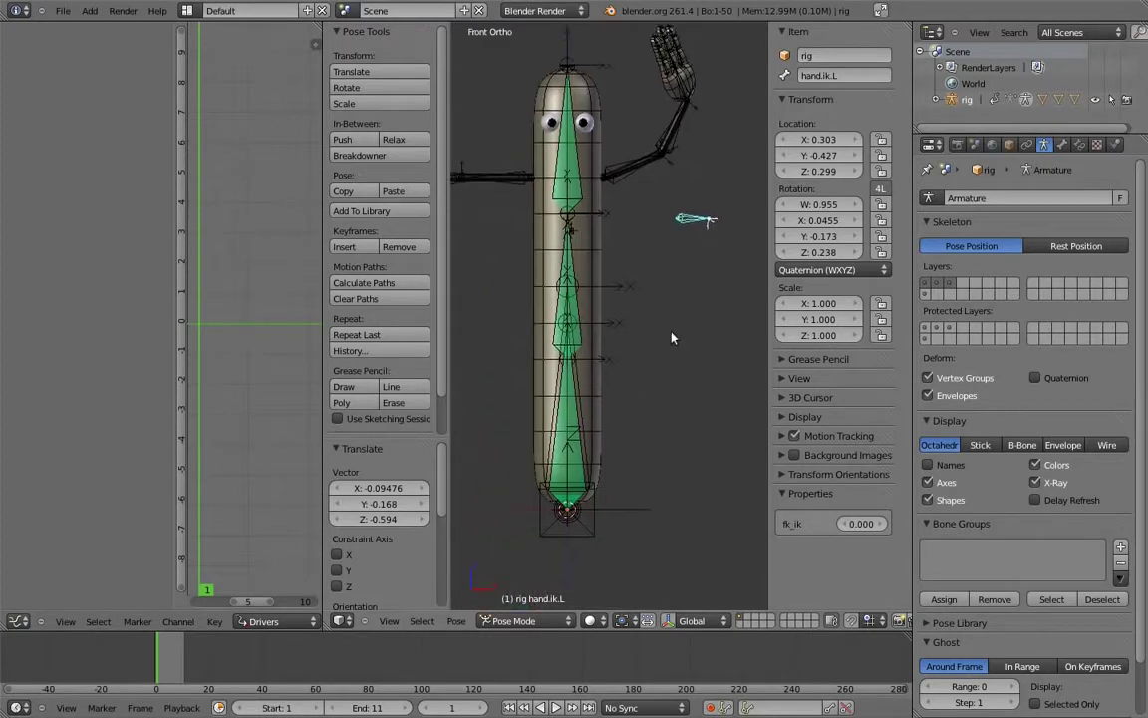
{"action": "right_click", "coordinate": [600, 460]}
{"action": "key", "text": "r"}
{"action": "key", "text": "r"}
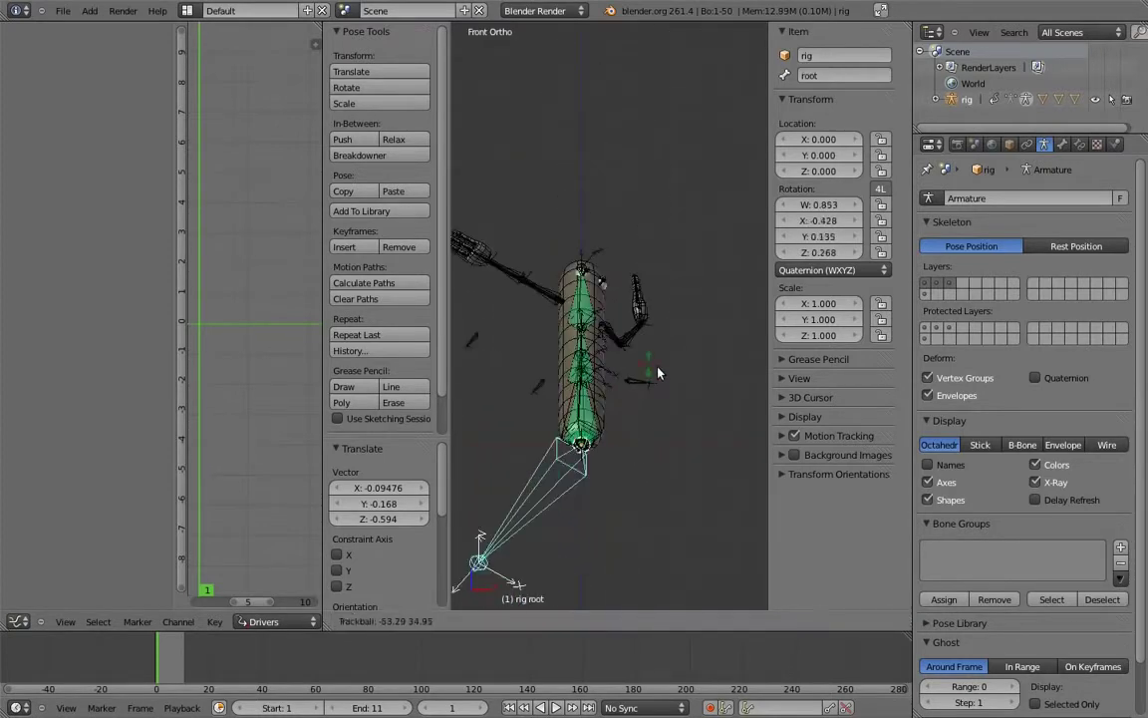
{"action": "left_click", "coordinate": [675, 423]}
{"action": "key", "text": "g"}
{"action": "left_click", "coordinate": [634, 357]}
{"action": "key", "text": "r"}
{"action": "key", "text": "r"}
{"action": "left_click", "coordinate": [574, 386]}
{"action": "middle_click_drag", "start_coordinate": [684, 356], "coordinate": [535, 378], "text": "shift"}
Step: Select hand.ik.L and adjust its fk_ik property to test the arm switch with the root bone rotated
{"action": "right_click", "coordinate": [599, 327]}
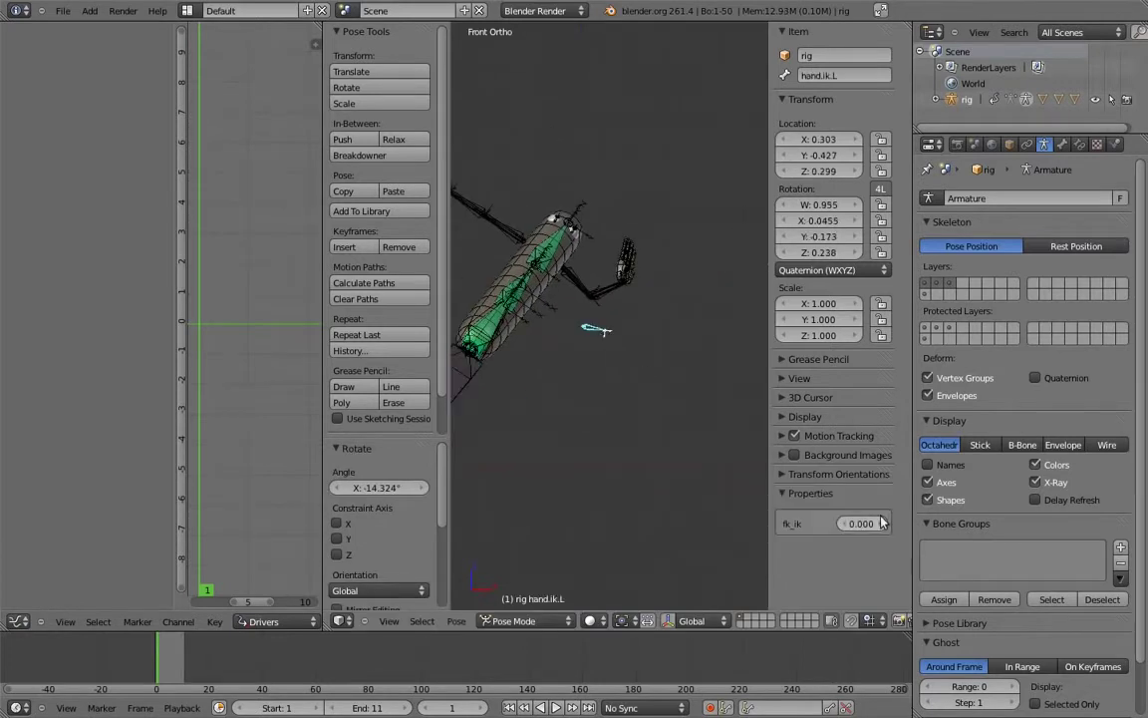
{"action": "left_click_drag", "start_coordinate": [866, 525], "coordinate": [543, 397]}
{"action": "middle_click_drag", "start_coordinate": [543, 397], "coordinate": [699, 379]}
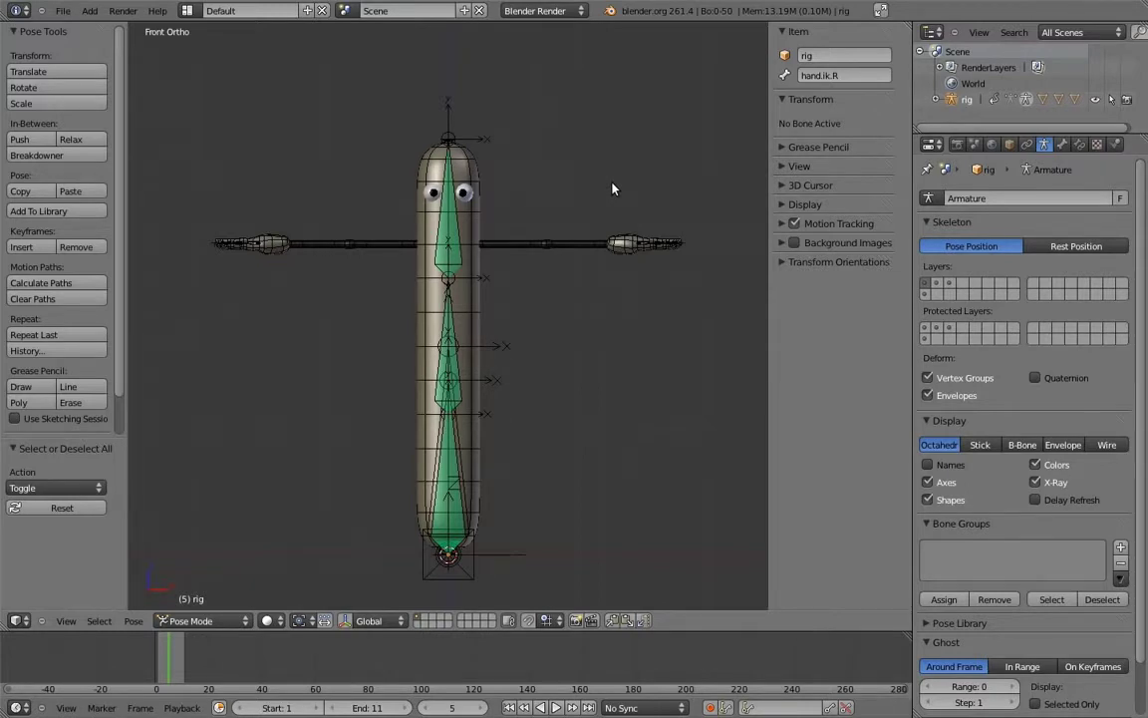
Step: Set the rotation mode of finger_c.01.L in the left hand to YZX Euler
{"action": "middle_click_drag", "start_coordinate": [632, 162], "coordinate": [549, 211], "text": "shift"}
{"action": "scroll", "coordinate": [568, 244], "scroll_direction": "up", "scroll_amount": 5}
{"action": "middle_click_drag", "start_coordinate": [718, 218], "coordinate": [496, 257], "text": "shift"}
{"action": "scroll", "coordinate": [556, 215], "scroll_direction": "up", "scroll_amount": 4}
{"action": "scroll", "coordinate": [465, 270], "scroll_direction": "up", "scroll_amount": 2}
{"action": "middle_click_drag", "start_coordinate": [566, 225], "coordinate": [421, 372], "text": "shift"}
{"action": "key", "text": "KP_7"}
{"action": "middle_click_drag", "start_coordinate": [506, 393], "coordinate": [505, 183], "text": "shift"}
{"action": "middle_click_drag", "start_coordinate": [463, 430], "coordinate": [455, 185], "text": "shift"}
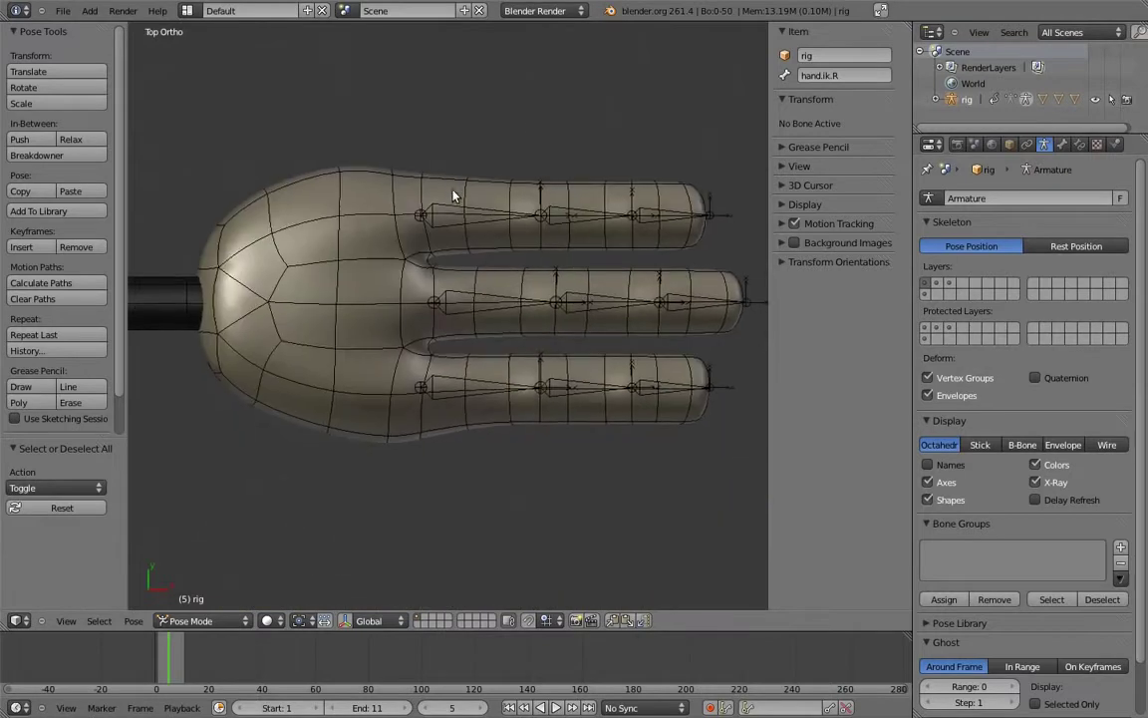
{"action": "middle_click_drag", "start_coordinate": [524, 283], "coordinate": [489, 252], "text": "shift"}
{"action": "right_click", "coordinate": [430, 361]}
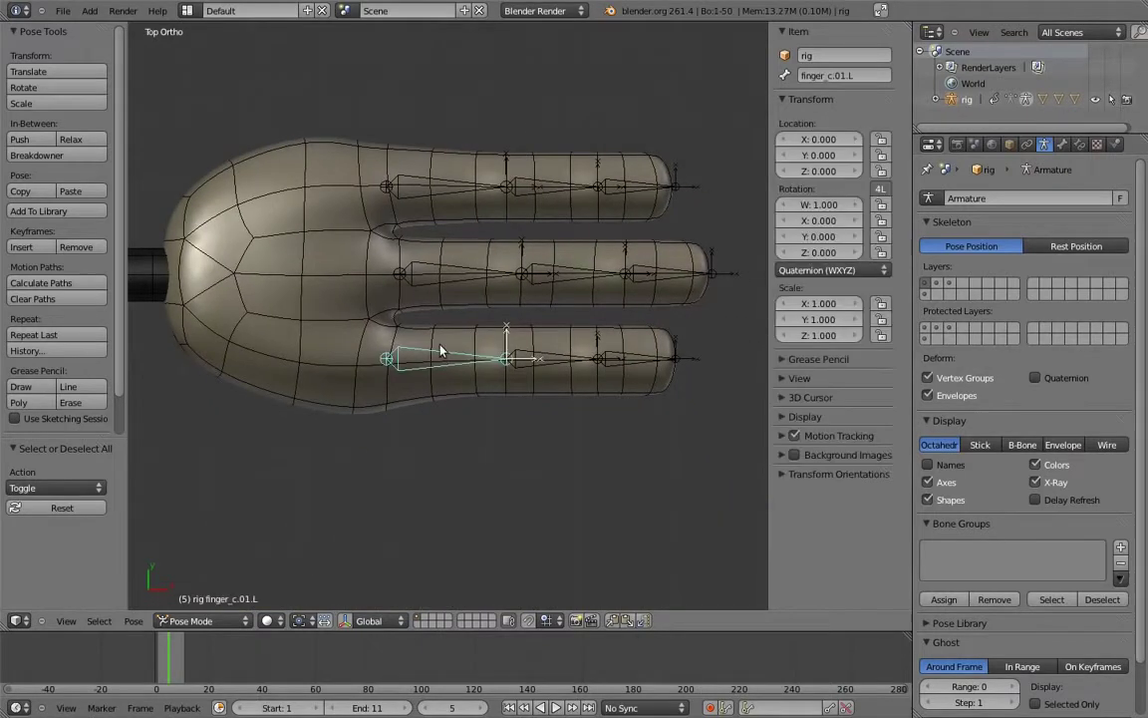
{"action": "left_click", "coordinate": [818, 270]}
{"action": "left_click", "coordinate": [809, 218]}
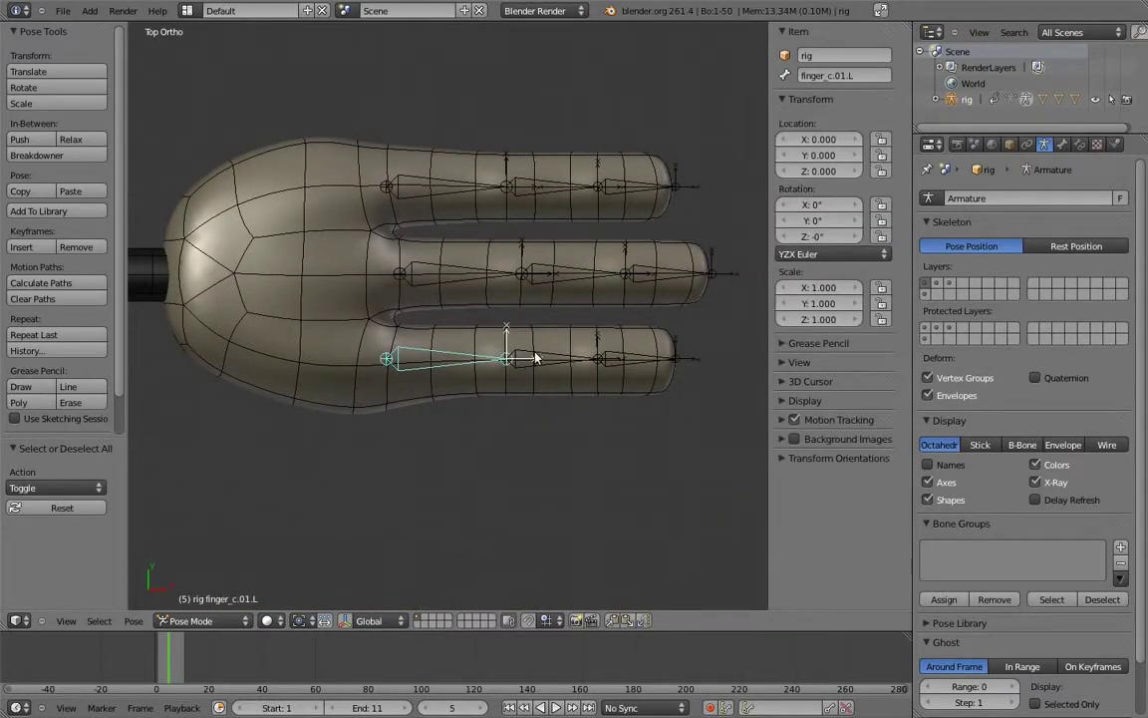
Step: Set the rotation modes of finger_c.02.L and finger_c.03.L to YZX Euler
{"action": "right_click", "coordinate": [525, 359]}
{"action": "left_click", "coordinate": [818, 270]}
{"action": "left_click", "coordinate": [814, 183]}
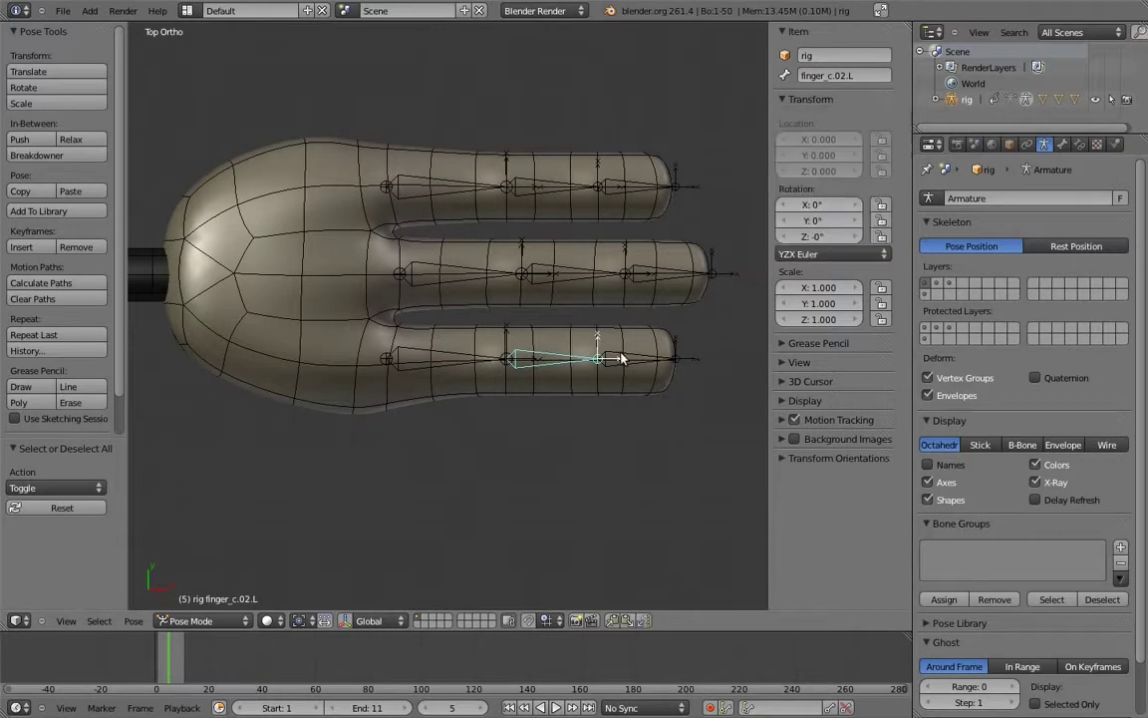
{"action": "right_click", "coordinate": [618, 359]}
{"action": "left_click", "coordinate": [817, 270]}
{"action": "left_click", "coordinate": [797, 184]}
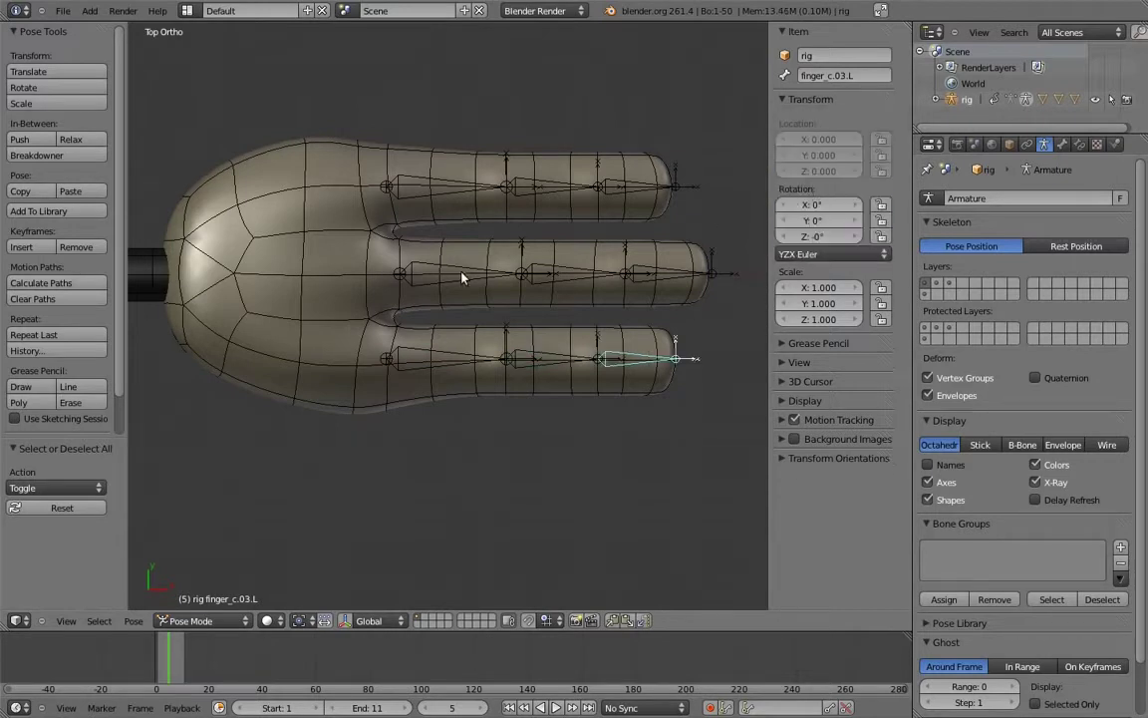
Step: Continue switching the finger bones, including finger_b.03.R on the right hand, to YZX Euler rotation mode
{"action": "right_click", "coordinate": [471, 267]}
{"action": "left_click", "coordinate": [828, 271]}
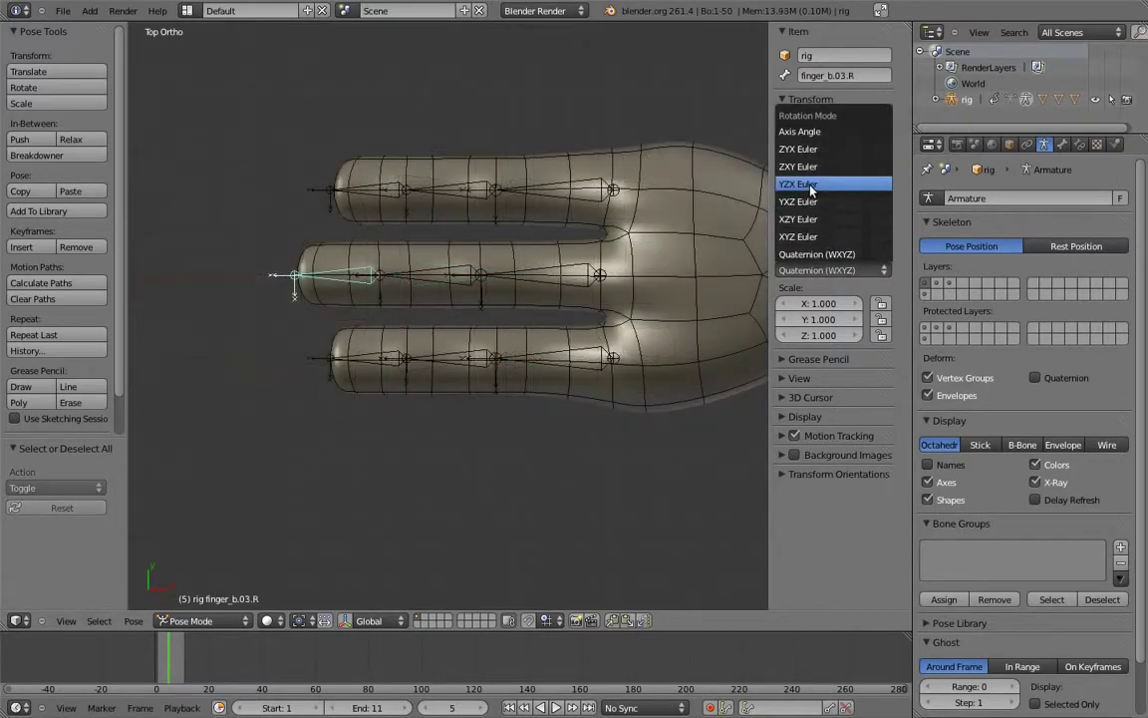
{"action": "left_click", "coordinate": [787, 255]}
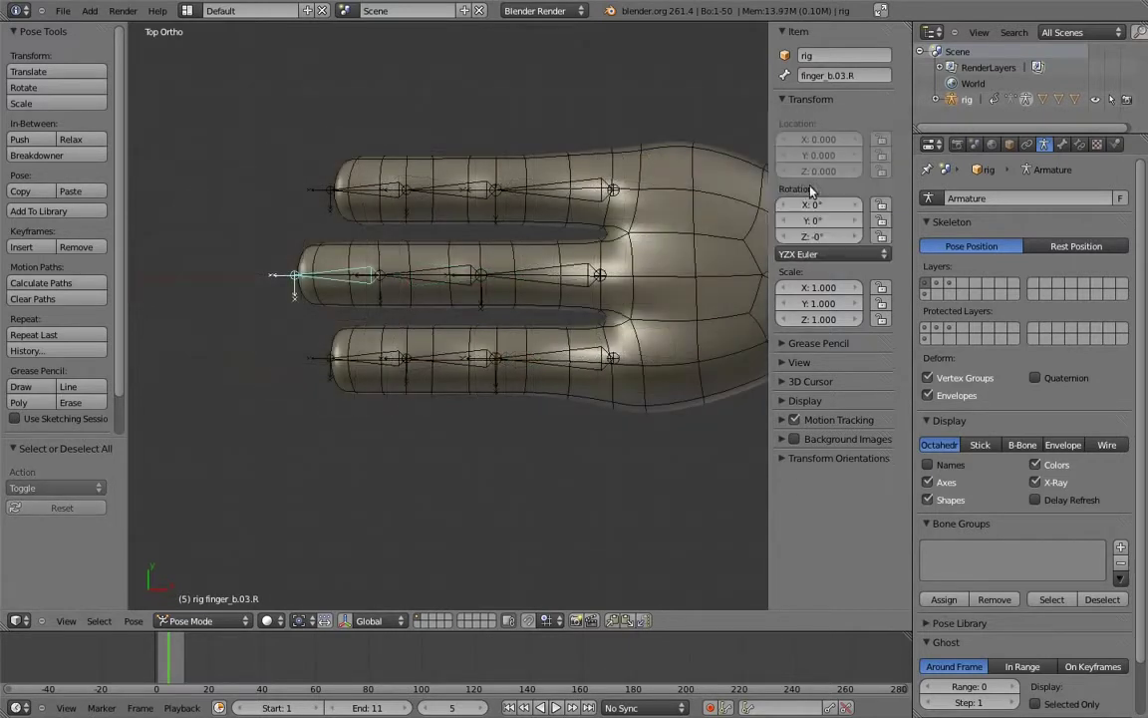
Step: Set the rotation modes of finger_a.01.R, finger_a.02.R and finger_a.03.R to YZX Euler
{"action": "left_click", "coordinate": [817, 270]}
{"action": "left_click", "coordinate": [802, 186]}
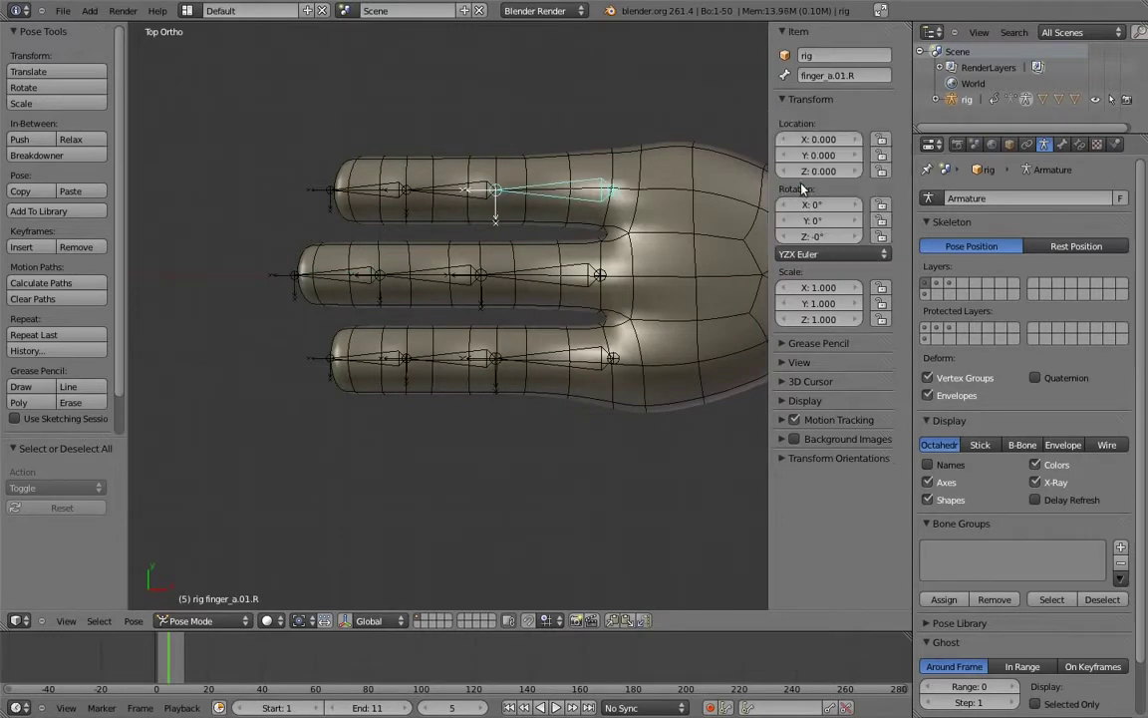
{"action": "right_click", "coordinate": [423, 179]}
{"action": "left_click", "coordinate": [807, 269]}
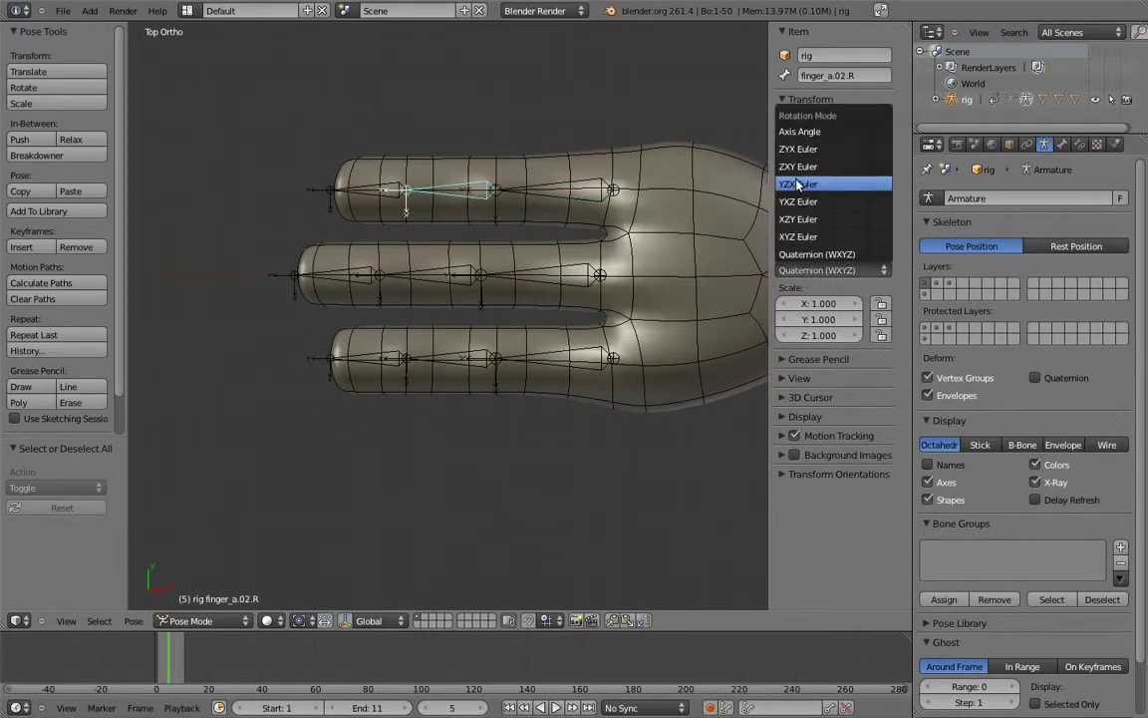
{"action": "left_click", "coordinate": [802, 184]}
{"action": "right_click", "coordinate": [387, 191]}
{"action": "left_click", "coordinate": [812, 270]}
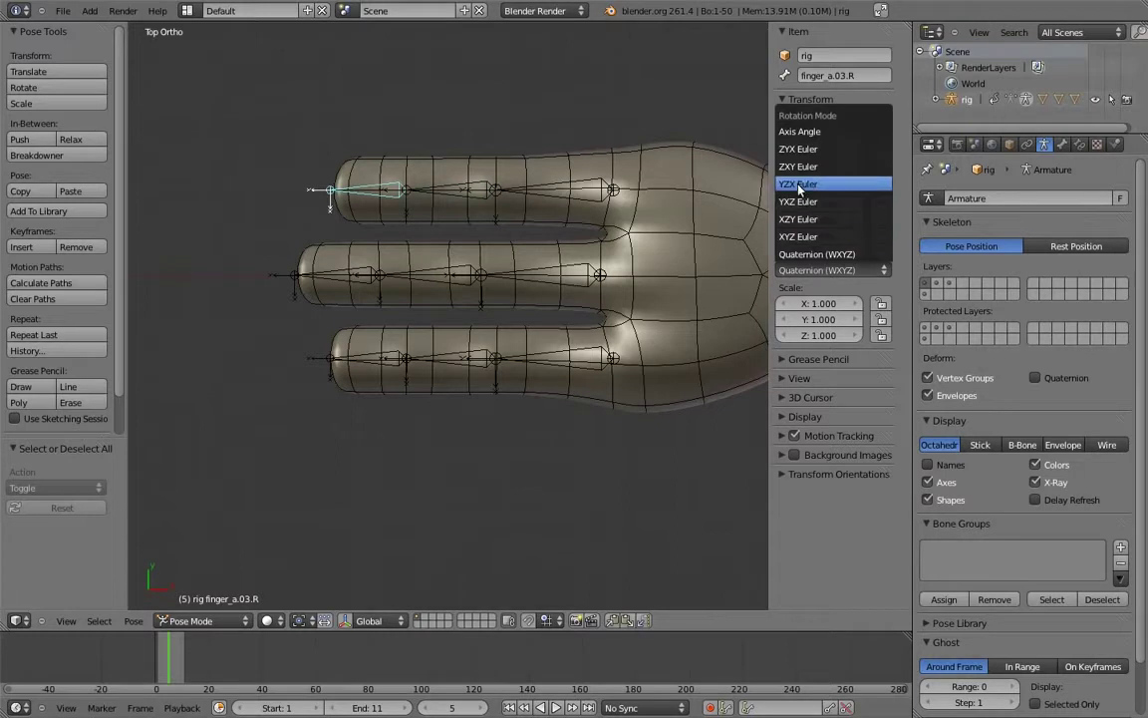
{"action": "left_click", "coordinate": [803, 185]}
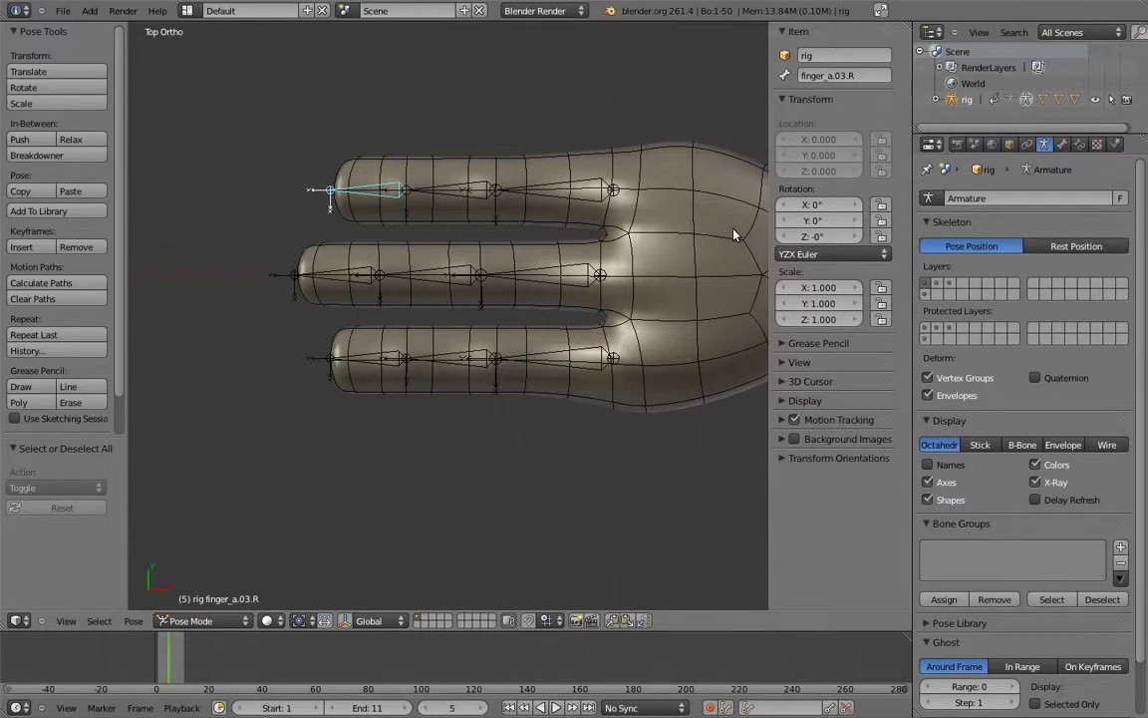
Step: Box-select all the finger bones of both the right and left hands at frame 1
{"action": "key", "text": "Return"}
{"action": "key", "text": "b"}
{"action": "left_click_drag", "start_coordinate": [295, 132], "coordinate": [570, 409]}
{"action": "scroll", "coordinate": [618, 319], "scroll_direction": "down", "scroll_amount": 4}
{"action": "middle_click_drag", "start_coordinate": [671, 225], "coordinate": [321, 244], "text": "shift"}
{"action": "middle_click_drag", "start_coordinate": [692, 249], "coordinate": [239, 217], "text": "shift"}
{"action": "middle_click_drag", "start_coordinate": [431, 223], "coordinate": [448, 252], "text": "ctrl"}
{"action": "left_click_drag", "start_coordinate": [404, 207], "coordinate": [533, 385]}
{"action": "key", "text": "KP_1"}
{"action": "middle_click_drag", "start_coordinate": [446, 410], "coordinate": [543, 274], "text": "shift"}
{"action": "middle_click_drag", "start_coordinate": [535, 335], "coordinate": [671, 316], "text": "shift"}
Step: Insert a Rotation keyframe on the selected finger bones at frame 1 and go to frame 11
{"action": "key", "text": "i"}
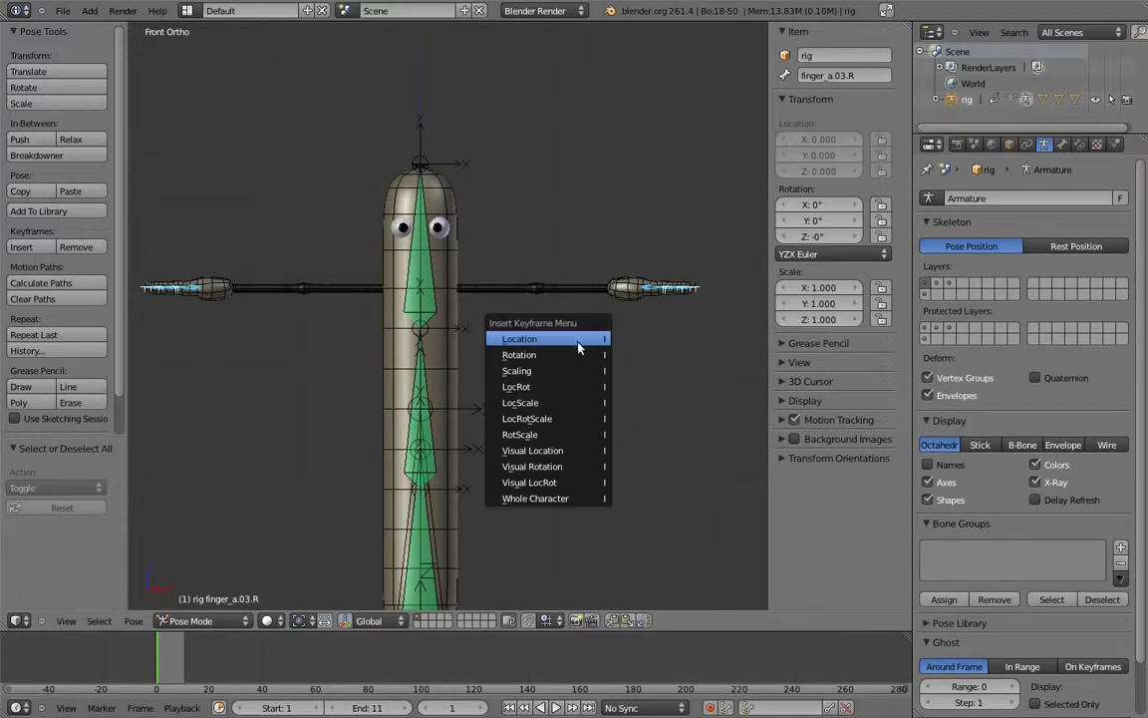
{"action": "left_click", "coordinate": [575, 360]}
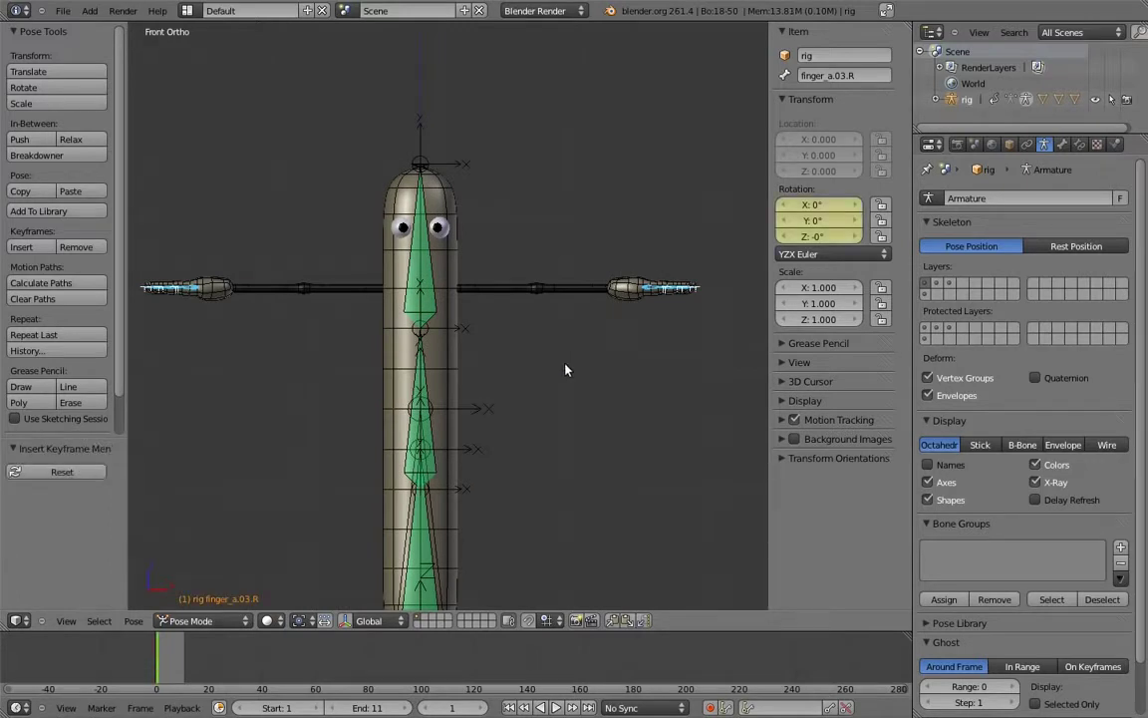
{"action": "key", "text": "Return"}
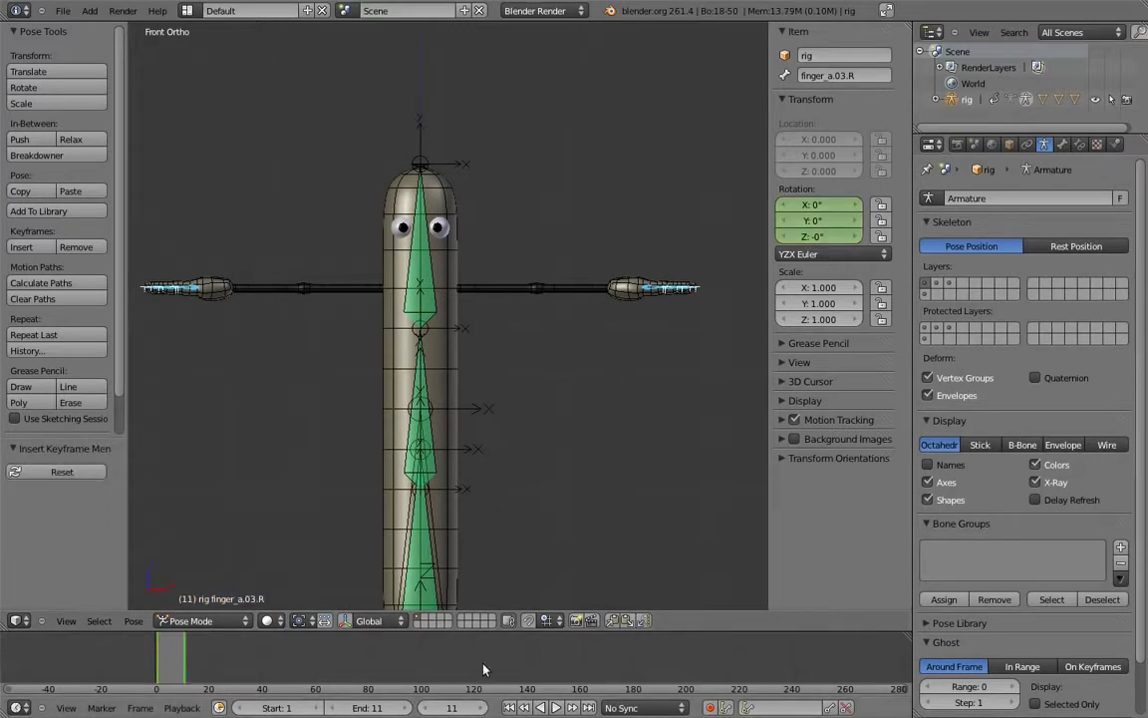
Step: Rotate the middle and tip finger bones of the character's left hand downward by 105 degrees
{"action": "middle_click_drag", "start_coordinate": [701, 275], "coordinate": [580, 305], "text": "shift"}
{"action": "scroll", "coordinate": [582, 334], "scroll_direction": "up", "scroll_amount": 5}
{"action": "middle_click_drag", "start_coordinate": [653, 329], "coordinate": [446, 327], "text": "shift"}
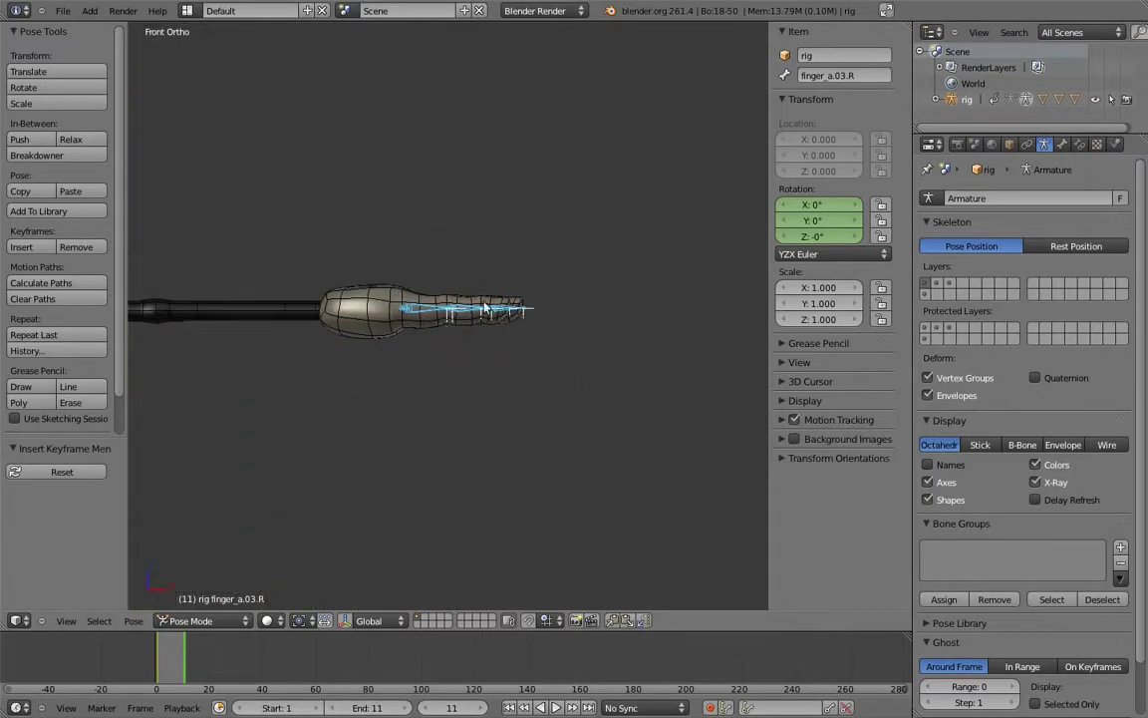
{"action": "scroll", "coordinate": [469, 329], "scroll_direction": "up", "scroll_amount": 6}
{"action": "middle_click_drag", "start_coordinate": [520, 332], "coordinate": [502, 361], "text": "shift"}
{"action": "right_click", "coordinate": [499, 319]}
{"action": "key", "text": "b"}
{"action": "left_click_drag", "start_coordinate": [481, 282], "coordinate": [646, 338]}
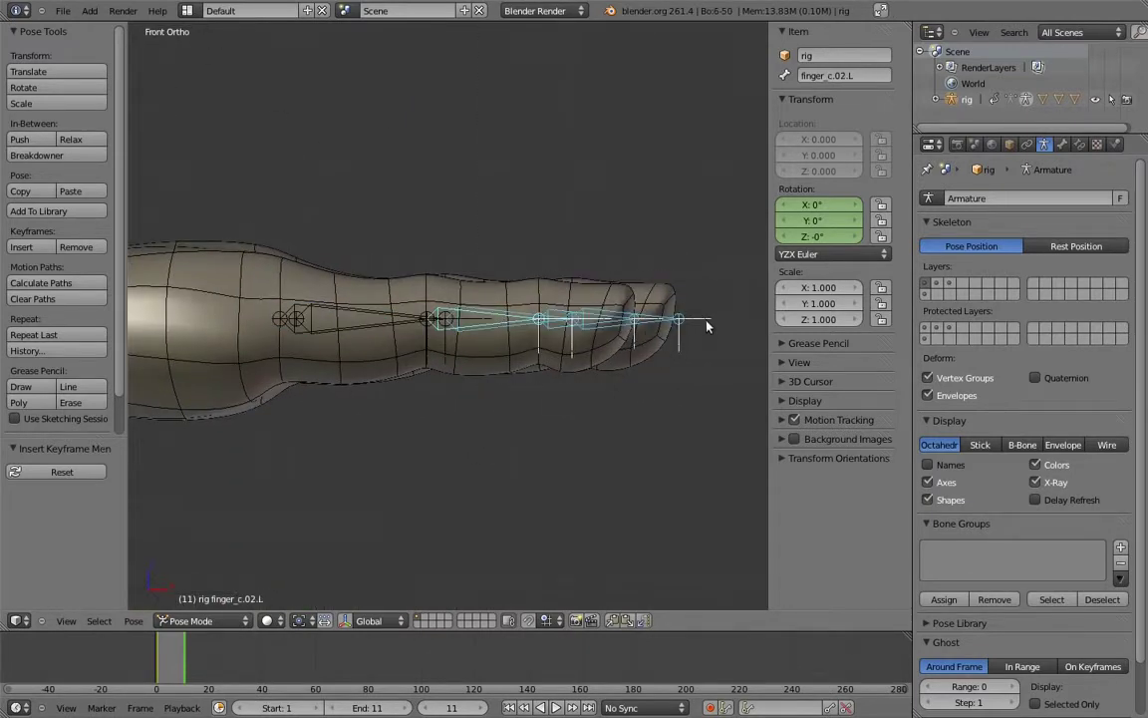
{"action": "key", "text": "r"}
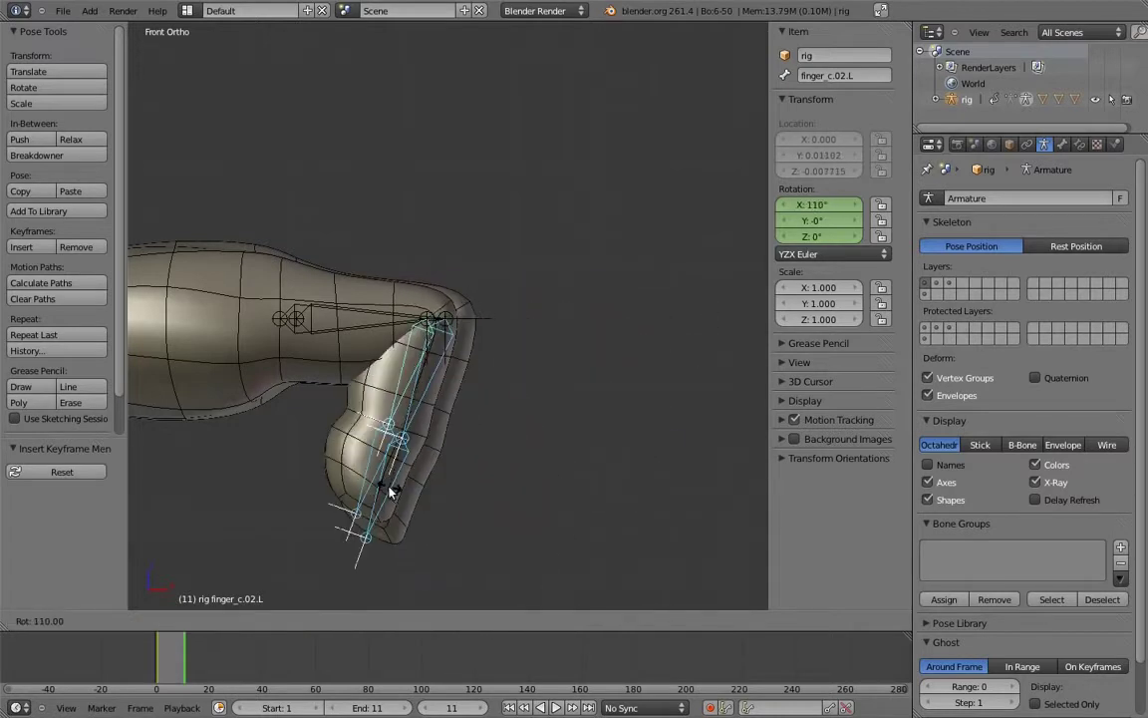
{"action": "left_click", "coordinate": [398, 497]}
Step: Curl the left hand's fingertip bones inward by rotating them about 70 degrees
{"action": "right_click", "coordinate": [379, 495]}
{"action": "key", "text": "b"}
{"action": "left_click_drag", "start_coordinate": [344, 480], "coordinate": [394, 521]}
{"action": "key", "text": "r"}
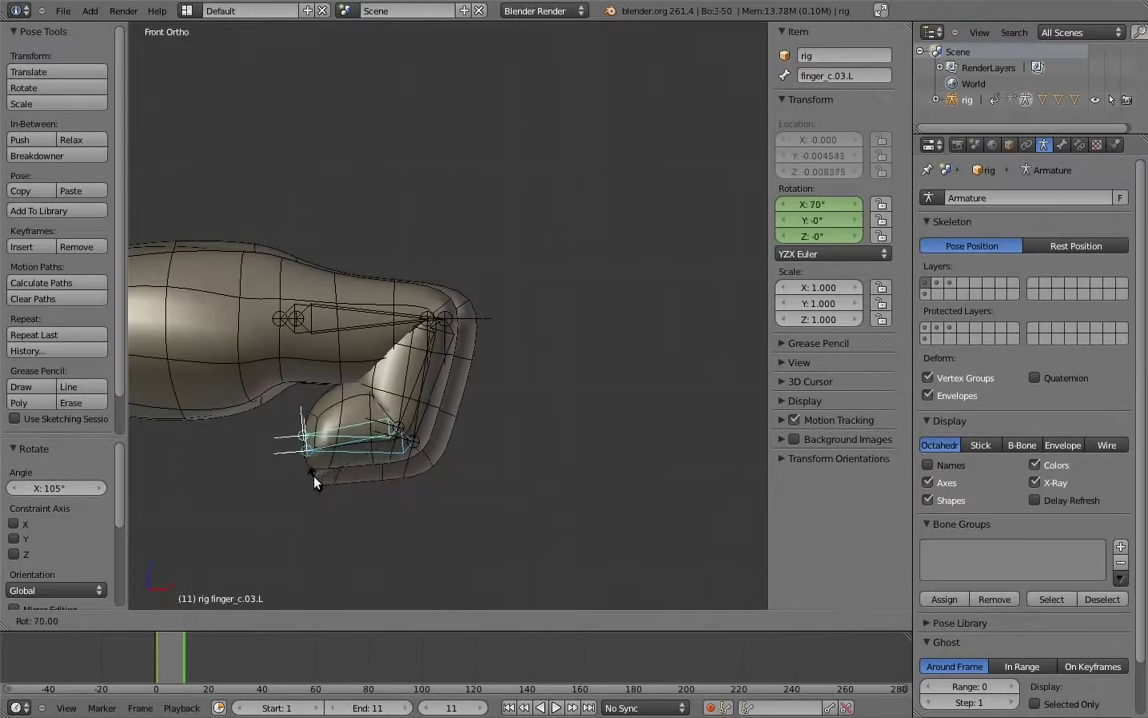
{"action": "left_click", "coordinate": [313, 468]}
Step: Curl the right hand's fingers to mirror the left, rotating the fingertip bones -75 degrees
{"action": "middle_click_drag", "start_coordinate": [359, 486], "coordinate": [527, 477], "text": "shift"}
{"action": "middle_click_drag", "start_coordinate": [425, 443], "coordinate": [568, 450], "text": "shift"}
{"action": "middle_click_drag", "start_coordinate": [568, 450], "coordinate": [572, 267], "text": "ctrl"}
{"action": "middle_click_drag", "start_coordinate": [435, 377], "coordinate": [690, 377], "text": "shift"}
{"action": "middle_click_drag", "start_coordinate": [250, 321], "coordinate": [766, 317], "text": "shift"}
{"action": "middle_click_drag", "start_coordinate": [132, 349], "coordinate": [653, 349], "text": "shift"}
{"action": "scroll", "coordinate": [611, 305], "scroll_direction": "up", "scroll_amount": 4}
{"action": "middle_click_drag", "start_coordinate": [604, 311], "coordinate": [558, 328], "text": "shift"}
{"action": "scroll", "coordinate": [538, 325], "scroll_direction": "up", "scroll_amount": 2}
{"action": "right_click", "coordinate": [508, 322]}
{"action": "key", "text": "b"}
{"action": "left_click_drag", "start_coordinate": [342, 283], "coordinate": [500, 397]}
Step: Select all finger bones of both hands and insert a Rotation keyframe at frame 11
{"action": "scroll", "coordinate": [413, 292], "scroll_direction": "down", "scroll_amount": 6}
{"action": "left_click_drag", "start_coordinate": [360, 288], "coordinate": [451, 381]}
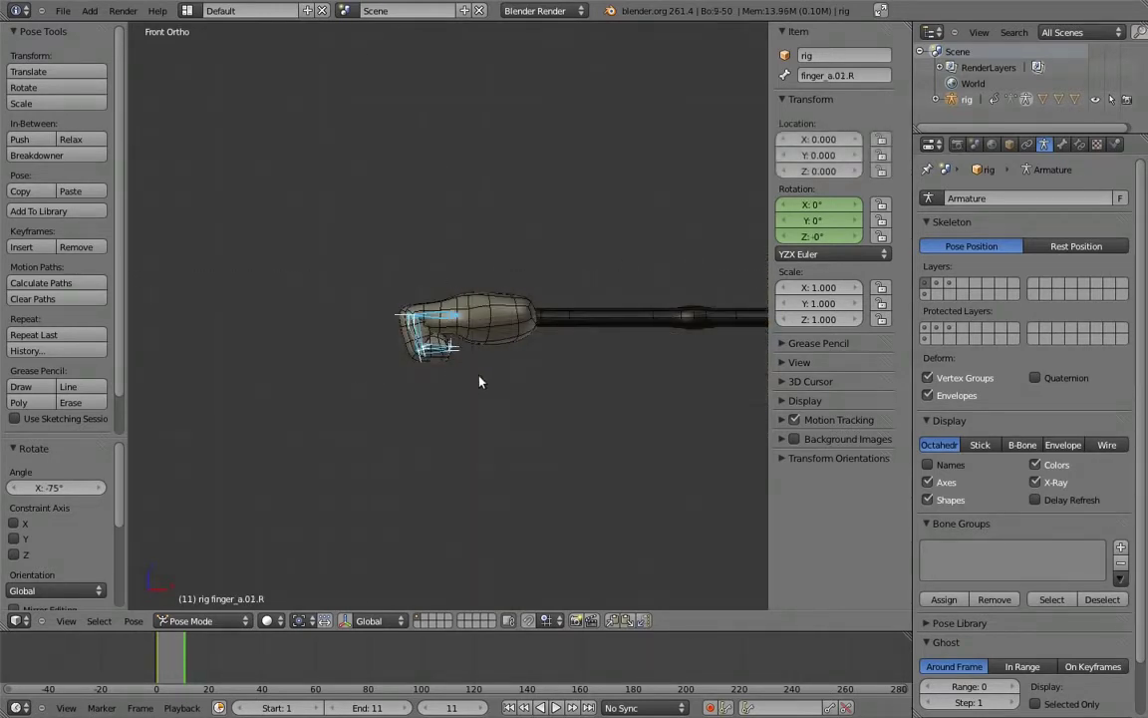
{"action": "middle_click_drag", "start_coordinate": [588, 297], "coordinate": [185, 298], "text": "shift"}
{"action": "middle_click_drag", "start_coordinate": [653, 221], "coordinate": [140, 211], "text": "shift"}
{"action": "middle_click_drag", "start_coordinate": [587, 349], "coordinate": [559, 327], "text": "shift"}
{"action": "key", "text": "b"}
{"action": "left_click_drag", "start_coordinate": [500, 277], "coordinate": [580, 390]}
{"action": "middle_click_drag", "start_coordinate": [456, 393], "coordinate": [588, 373], "text": "shift"}
{"action": "key", "text": "i"}
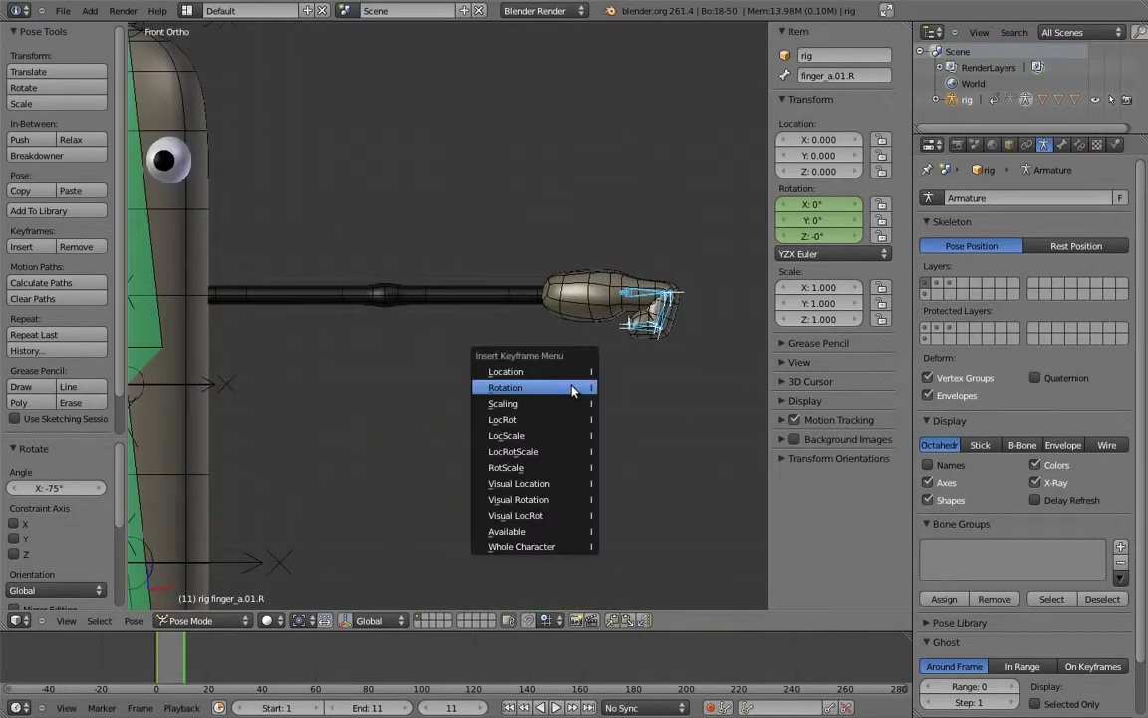
{"action": "left_click", "coordinate": [564, 387]}
Step: Deselect all bones and play back the finger bending animation on both hands
{"action": "scroll", "coordinate": [530, 379], "scroll_direction": "down", "scroll_amount": 3}
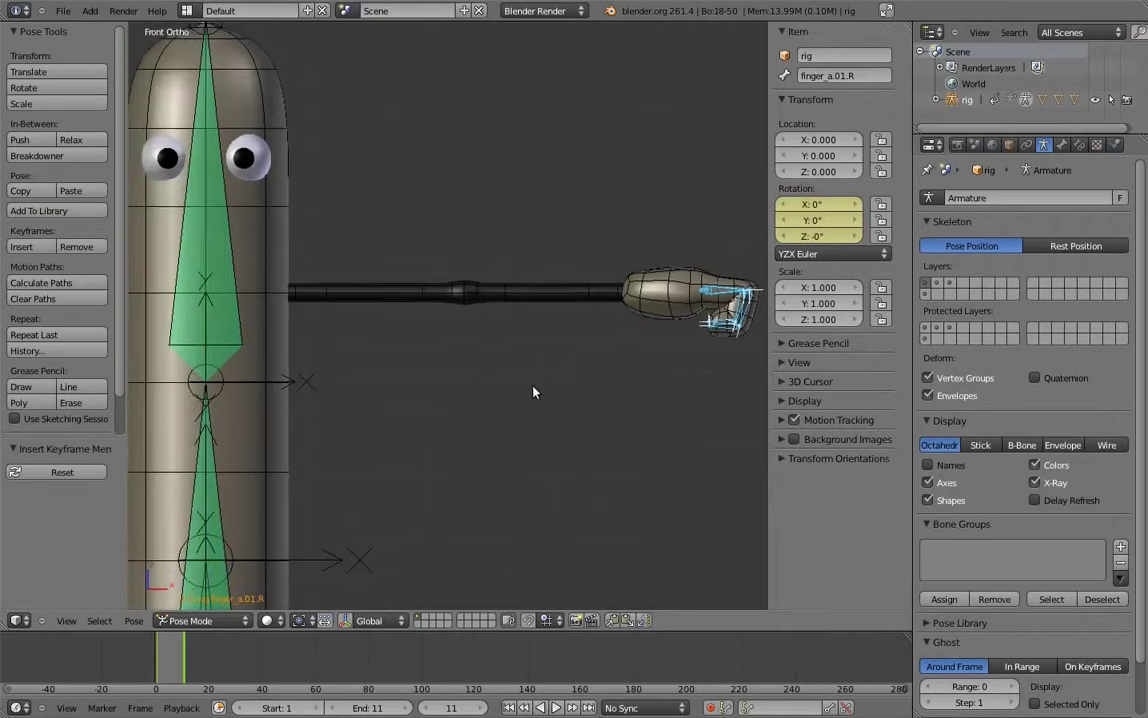
{"action": "middle_click_drag", "start_coordinate": [538, 312], "coordinate": [605, 332], "text": "shift"}
{"action": "scroll", "coordinate": [623, 338], "scroll_direction": "down", "scroll_amount": 1}
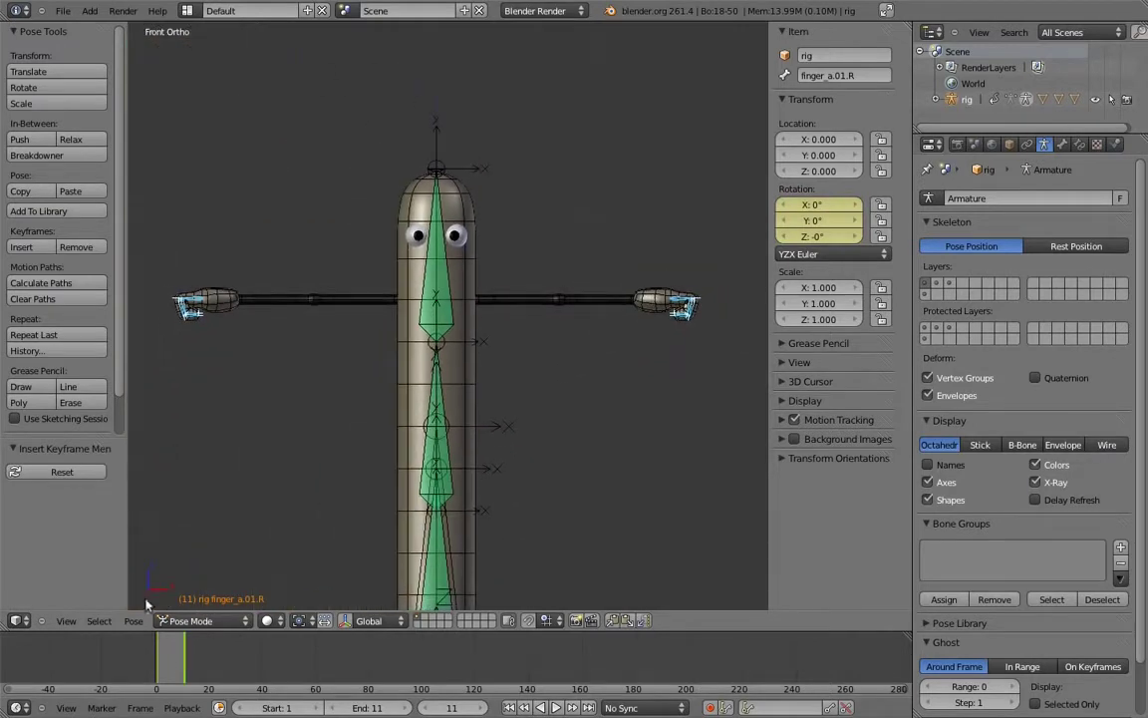
{"action": "key", "text": "a"}
{"action": "key", "text": "Right"}
{"action": "key", "text": "alt+a"}
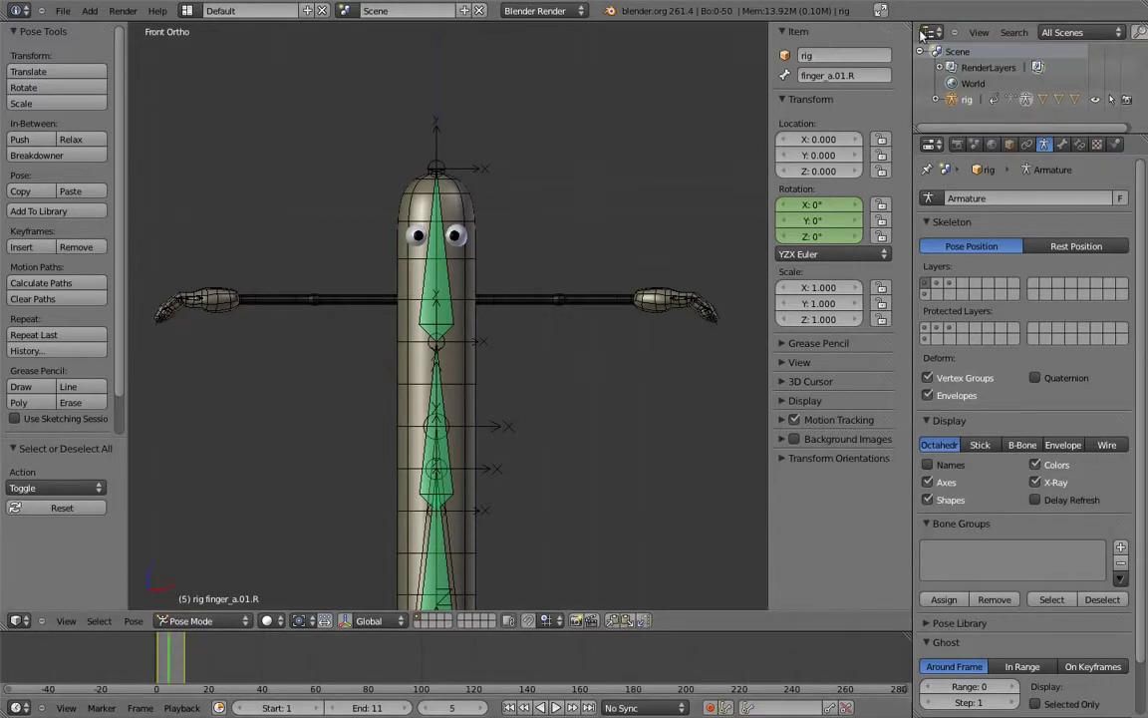
Step: Split the 3D view and turn the new area into a DopeSheet in Action Editor mode
{"action": "left_click_drag", "start_coordinate": [909, 22], "coordinate": [392, 112]}
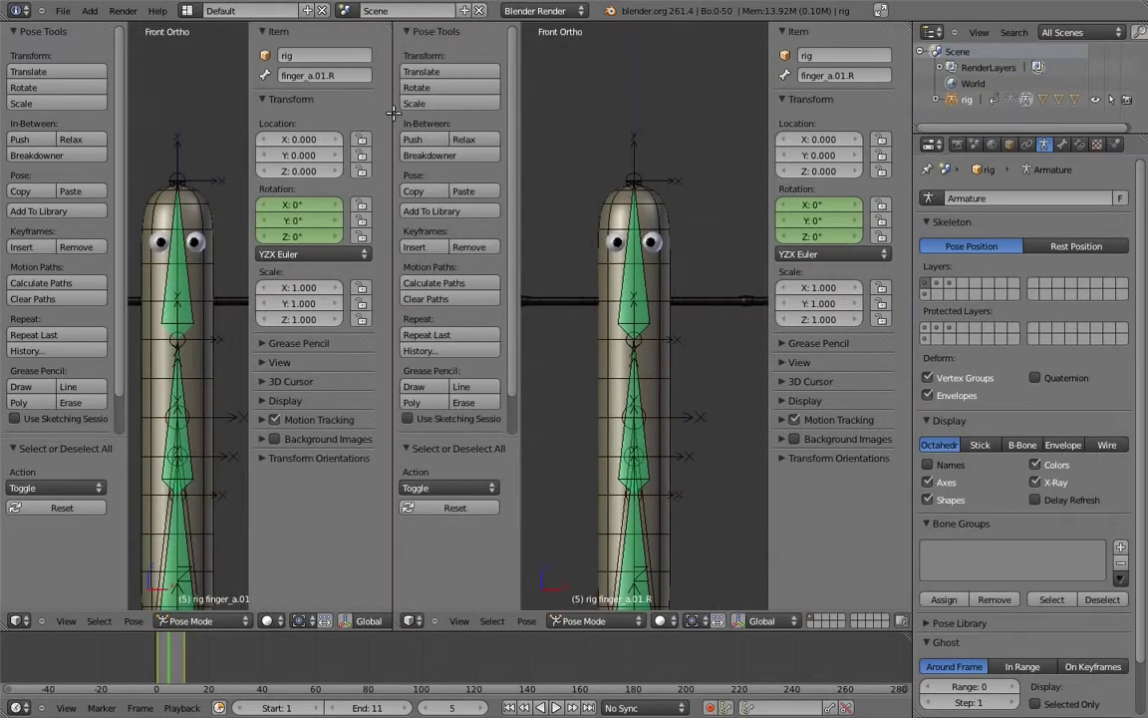
{"action": "left_click", "coordinate": [16, 620]}
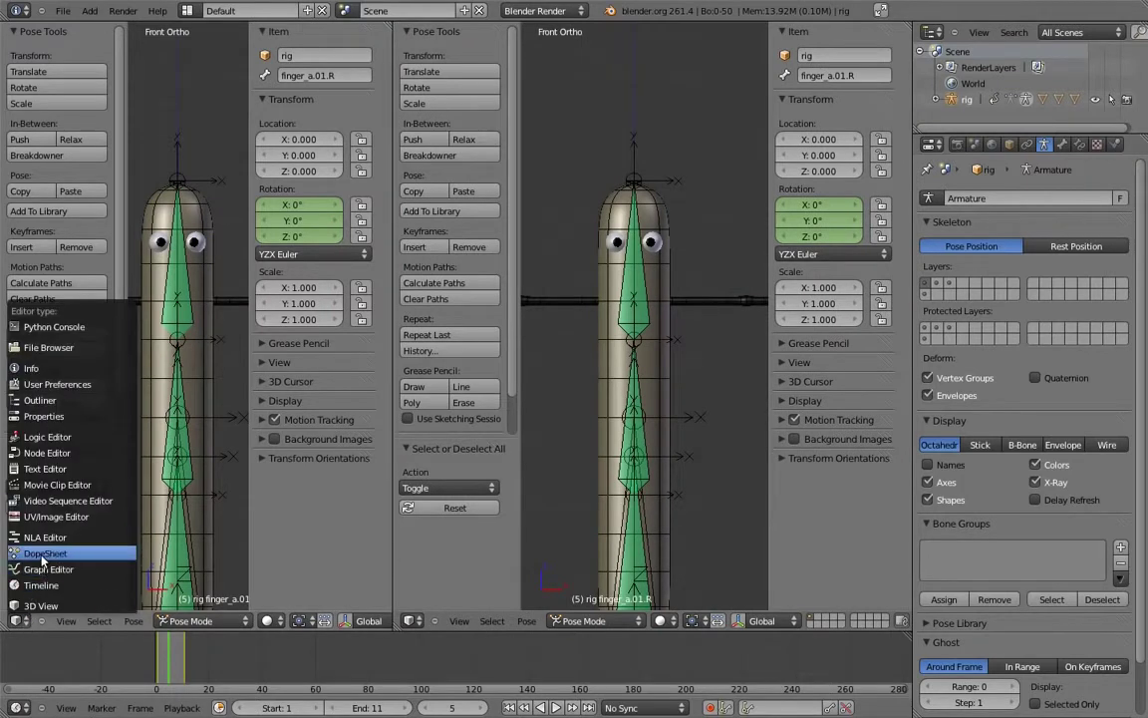
{"action": "left_click", "coordinate": [40, 505]}
{"action": "left_click", "coordinate": [272, 621]}
{"action": "left_click", "coordinate": [265, 548]}
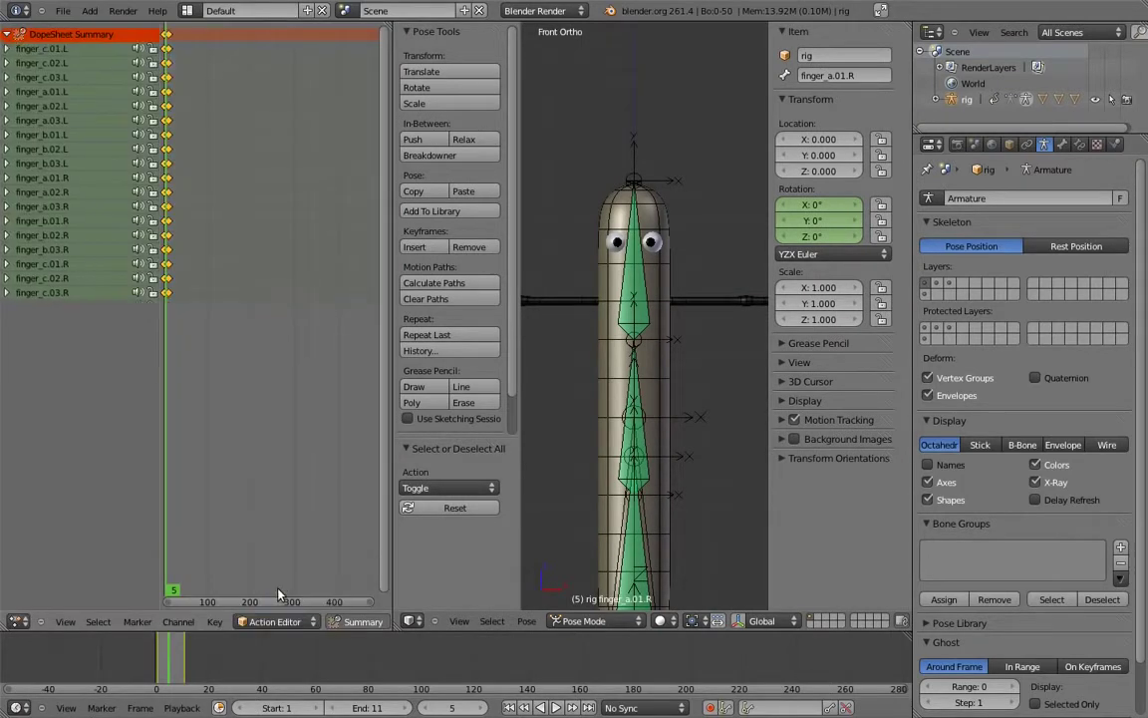
Step: Rename the rig's action to finger_bend
{"action": "scroll", "coordinate": [357, 621], "scroll_direction": "down", "scroll_amount": 5}
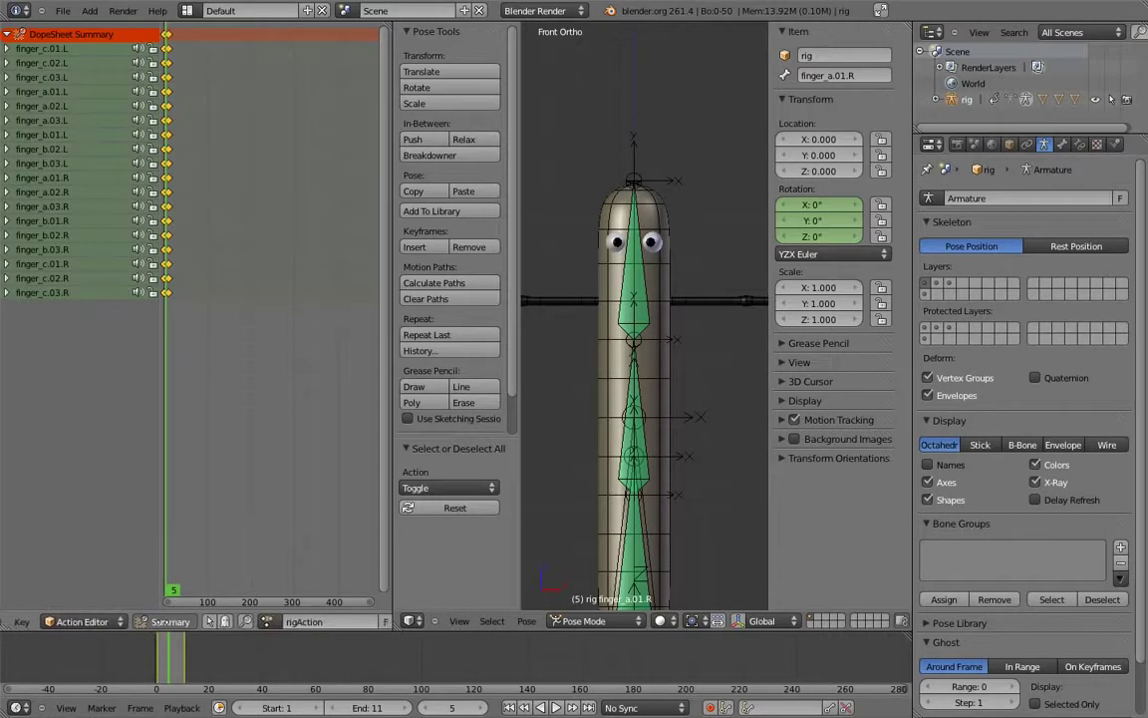
{"action": "left_click", "coordinate": [344, 621]}
{"action": "type", "text": "finger_bend"}
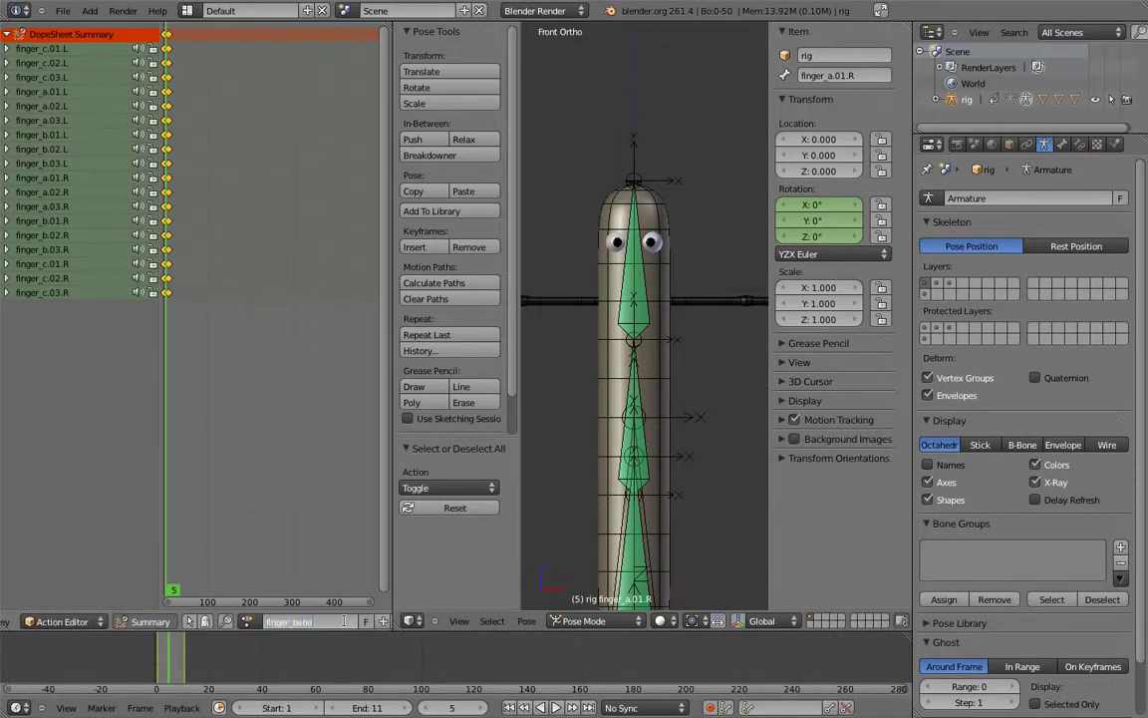
{"action": "key", "text": "Return"}
Step: Select all keyframes of the finger_bend action and change their interpolation type
{"action": "key", "text": "a"}
{"action": "key", "text": "a"}
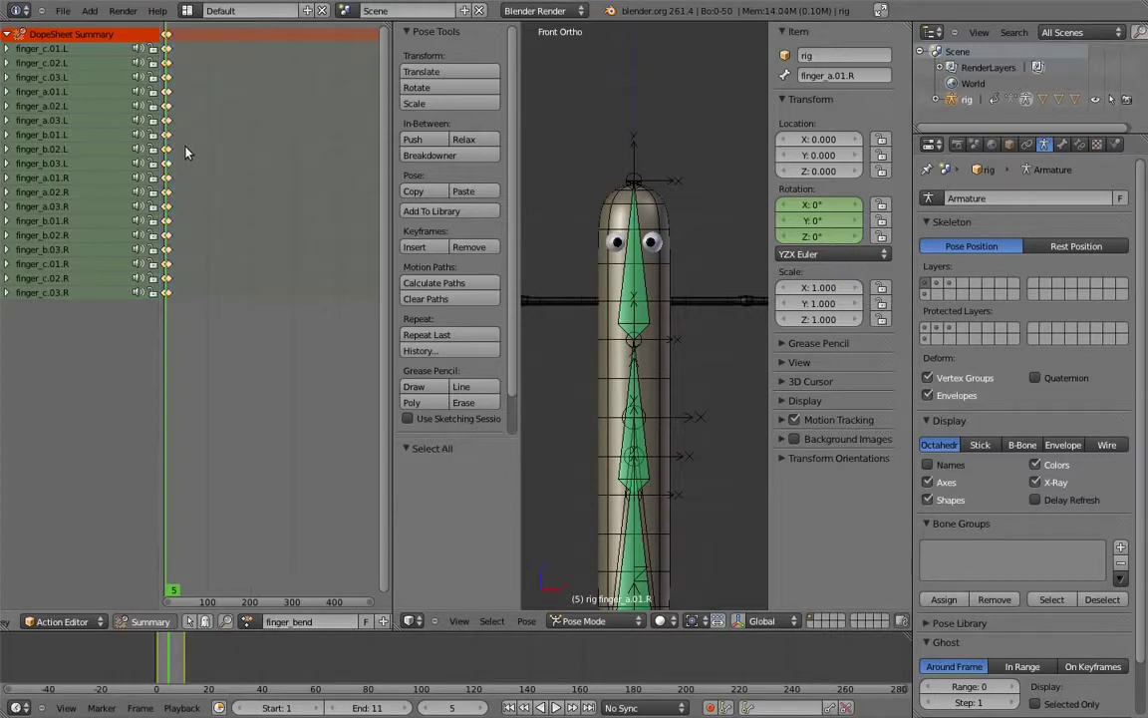
{"action": "key", "text": "t"}
{"action": "left_click", "coordinate": [199, 158]}
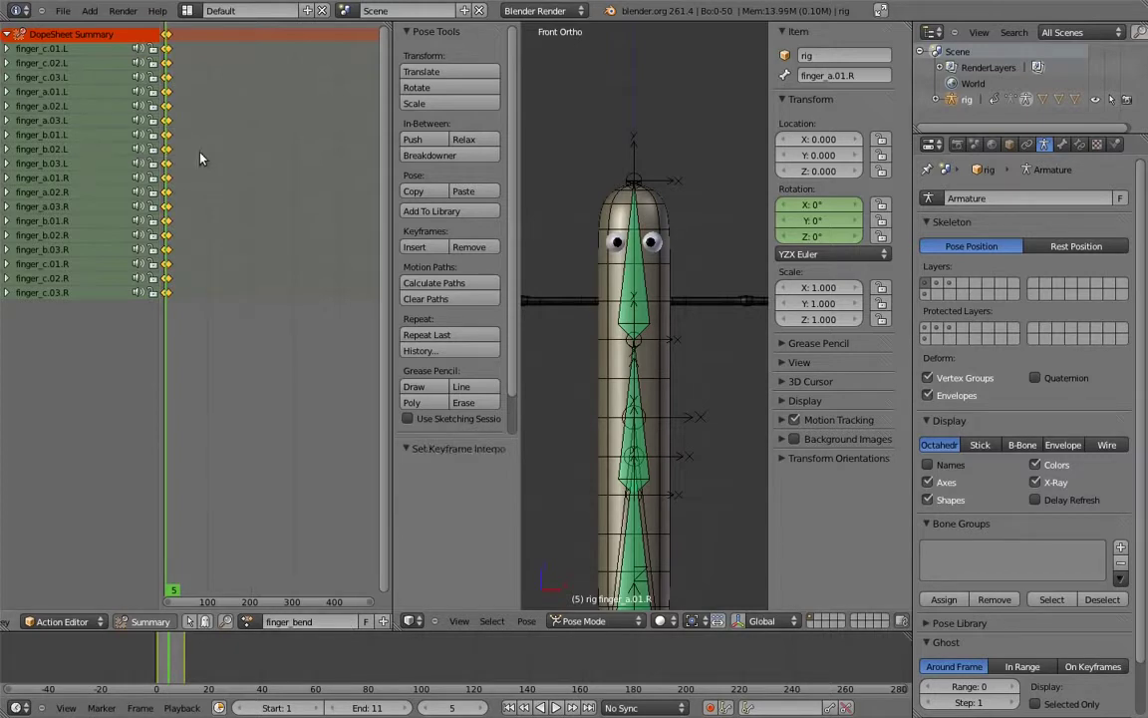
Step: Unlink the finger_bend action from the rig and merge the Action Editor area back into the 3D view
{"action": "scroll", "coordinate": [317, 625], "scroll_direction": "down", "scroll_amount": 3}
{"action": "left_click", "coordinate": [323, 622]}
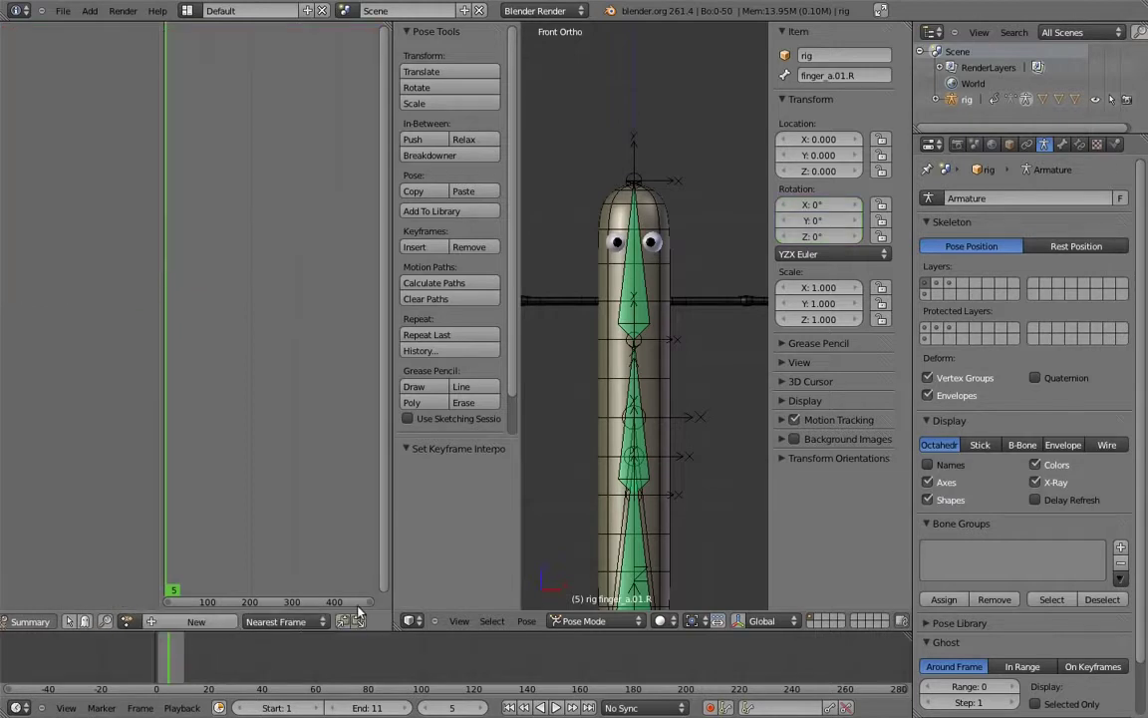
{"action": "left_click_drag", "start_coordinate": [388, 623], "coordinate": [372, 564]}
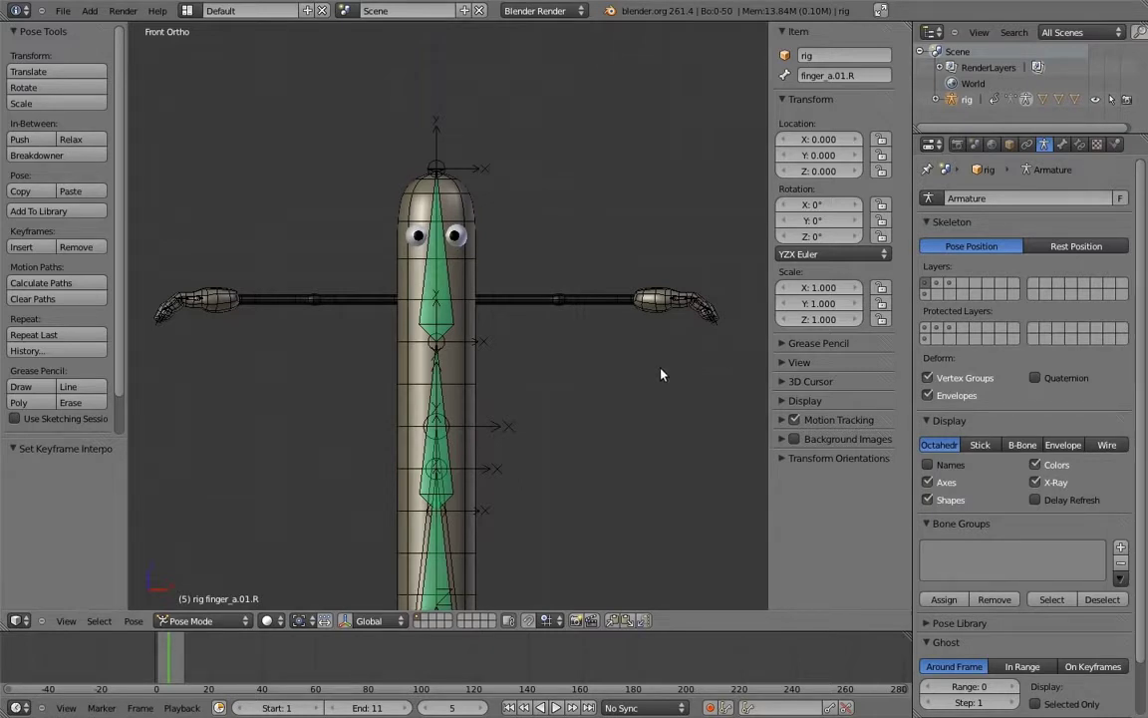
Step: Scrub the timeline to frame 9, clear the rotation of all pose bones and deselect them
{"action": "left_click", "coordinate": [167, 658]}
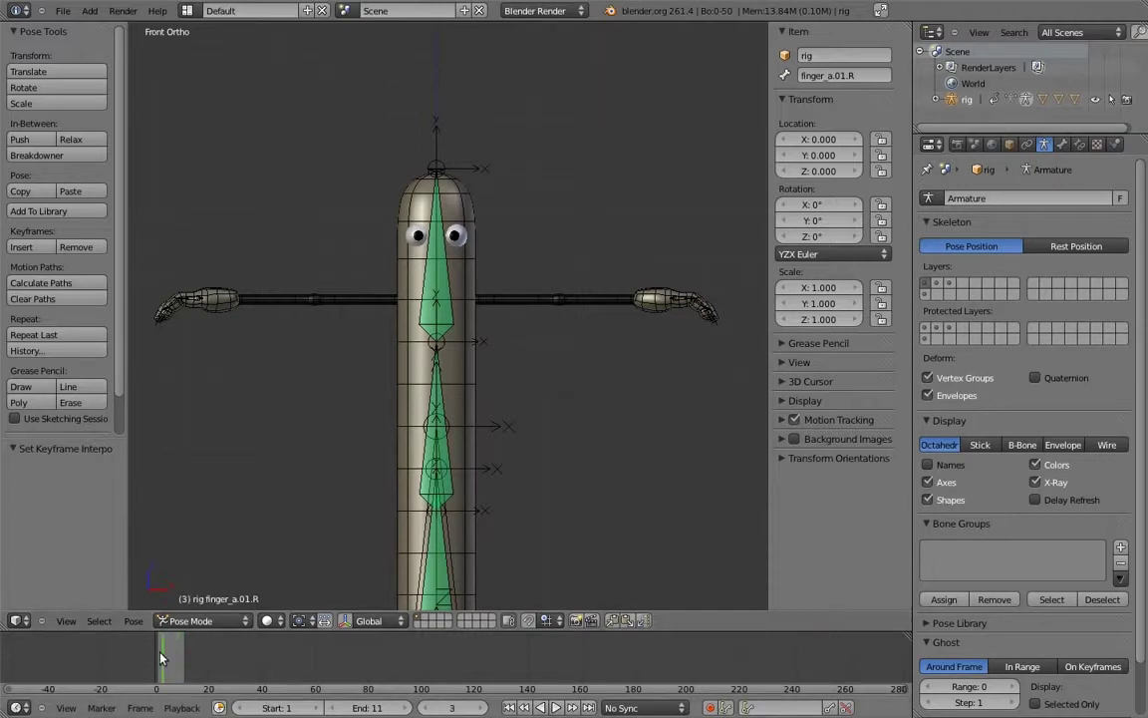
{"action": "key", "text": "Right"}
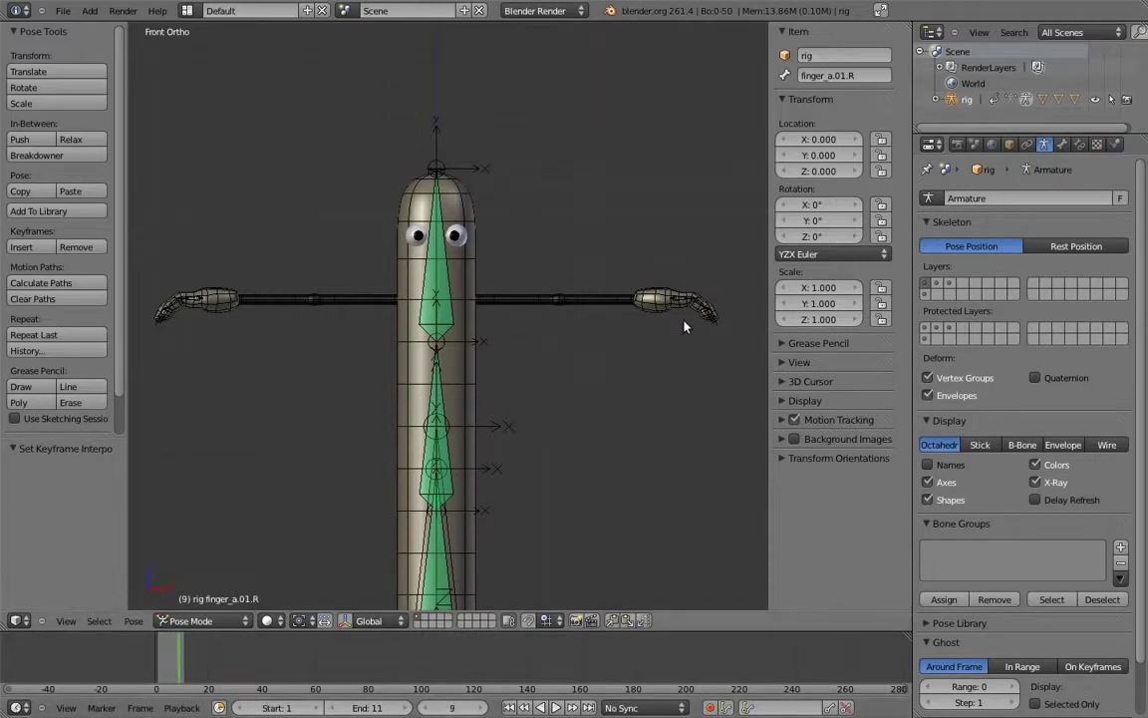
{"action": "key", "text": "a"}
{"action": "key", "text": "alt+r"}
{"action": "key", "text": "a"}
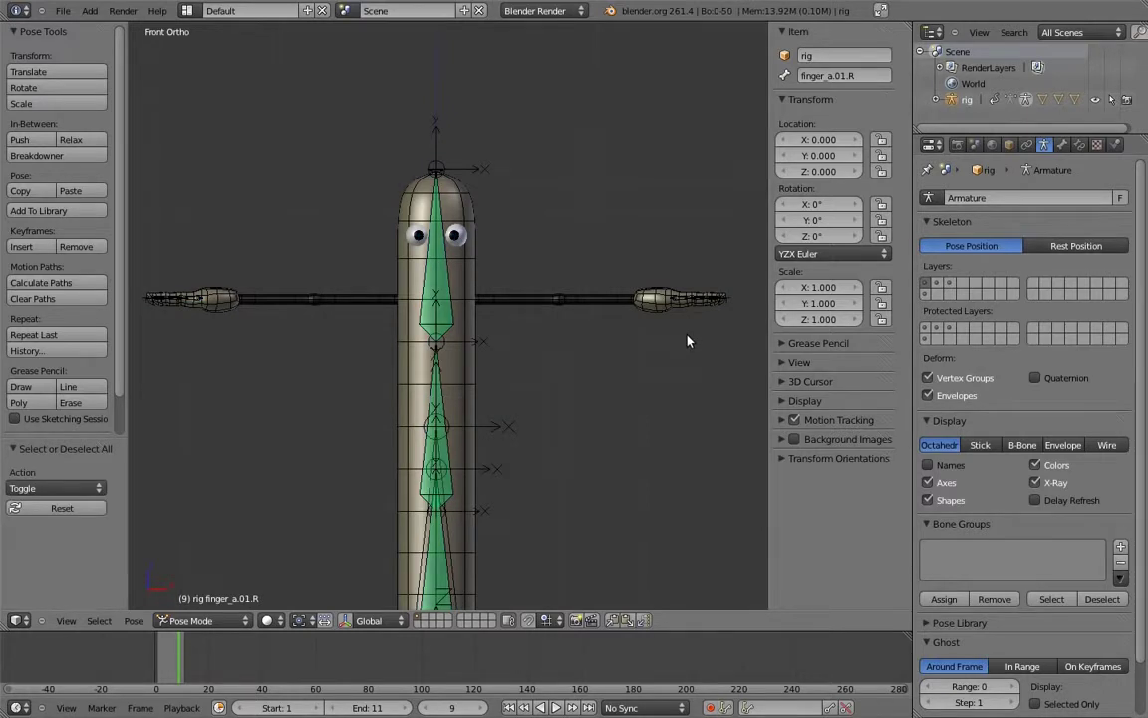
Step: Duplicate bone finger_c.01.L in Edit Mode and place the copy 0.08 above it along Z
{"action": "scroll", "coordinate": [587, 292], "scroll_direction": "up", "scroll_amount": 8}
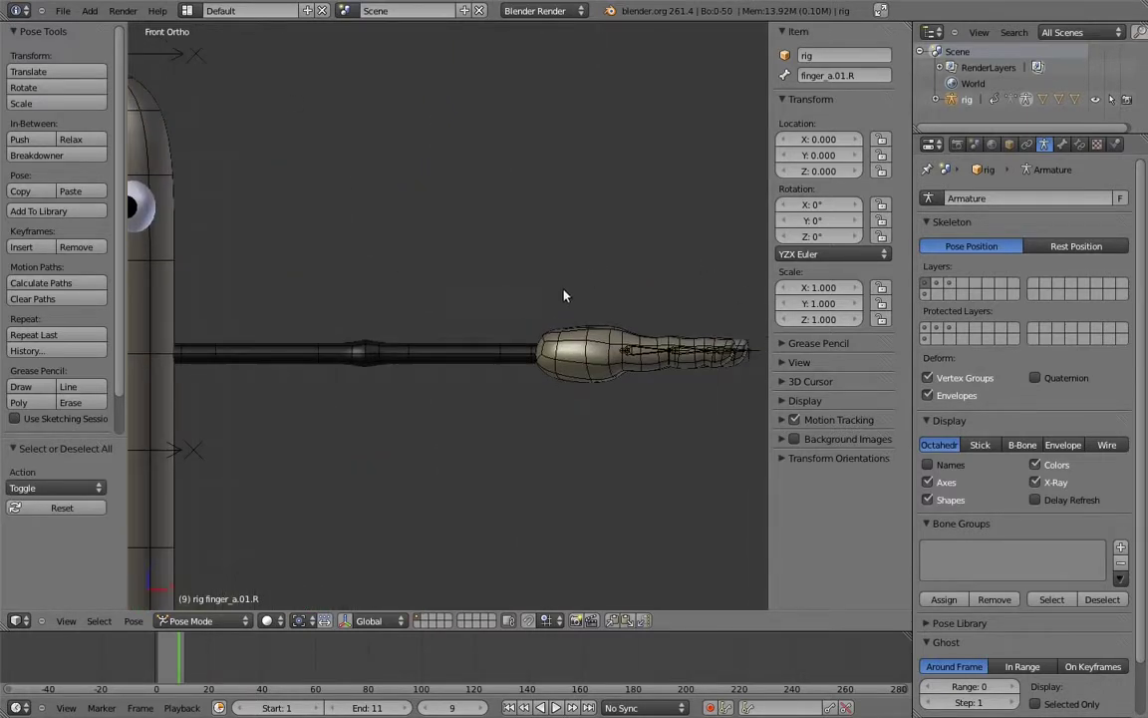
{"action": "scroll", "coordinate": [568, 318], "scroll_direction": "up", "scroll_amount": 3}
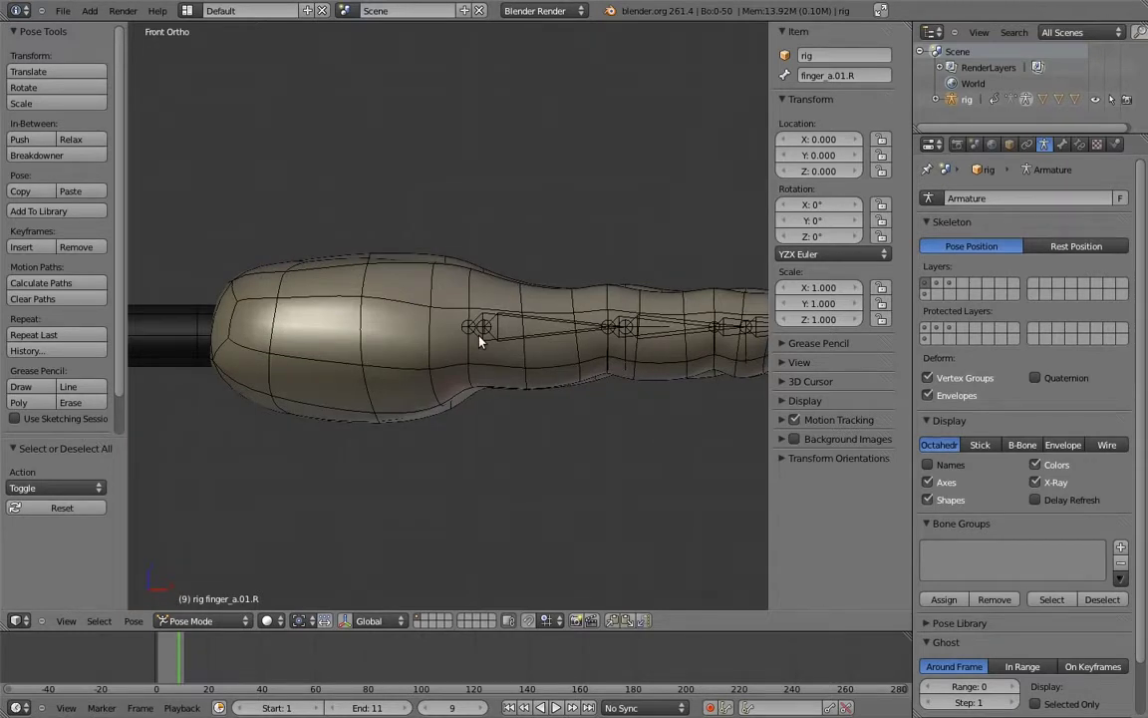
{"action": "middle_click_drag", "start_coordinate": [479, 341], "coordinate": [531, 355]}
{"action": "right_click", "coordinate": [528, 357]}
{"action": "key", "text": "KP_1"}
{"action": "key", "text": "Tab"}
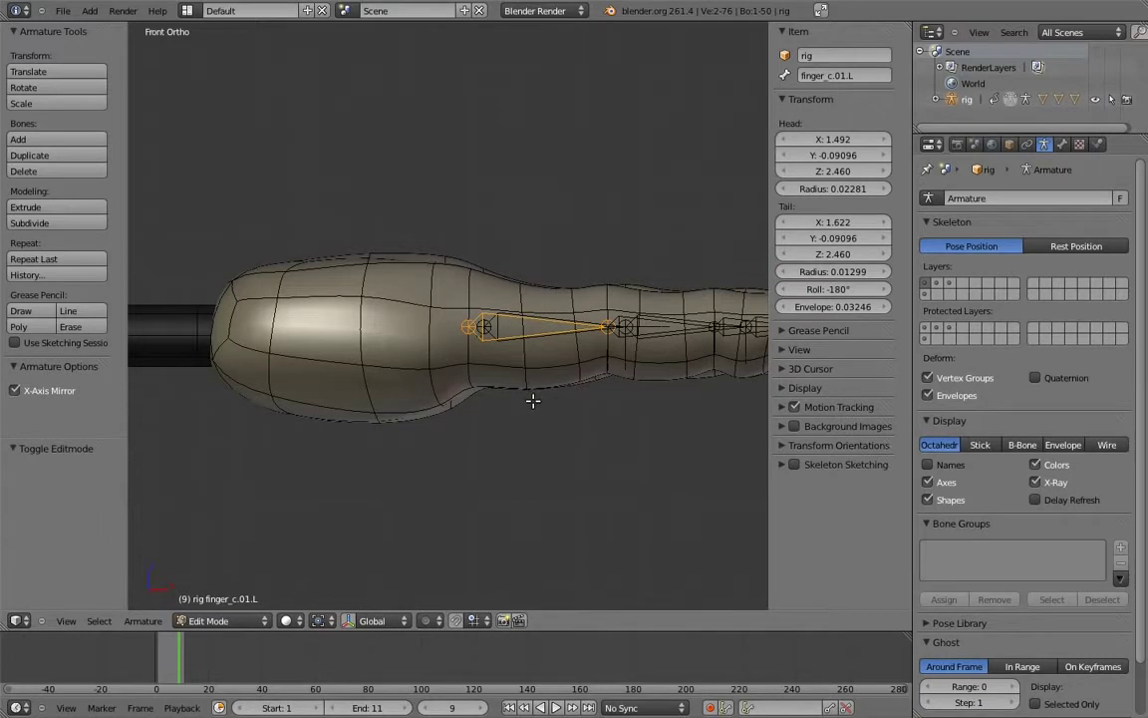
{"action": "key", "text": "shift+d"}
{"action": "key", "text": "z"}
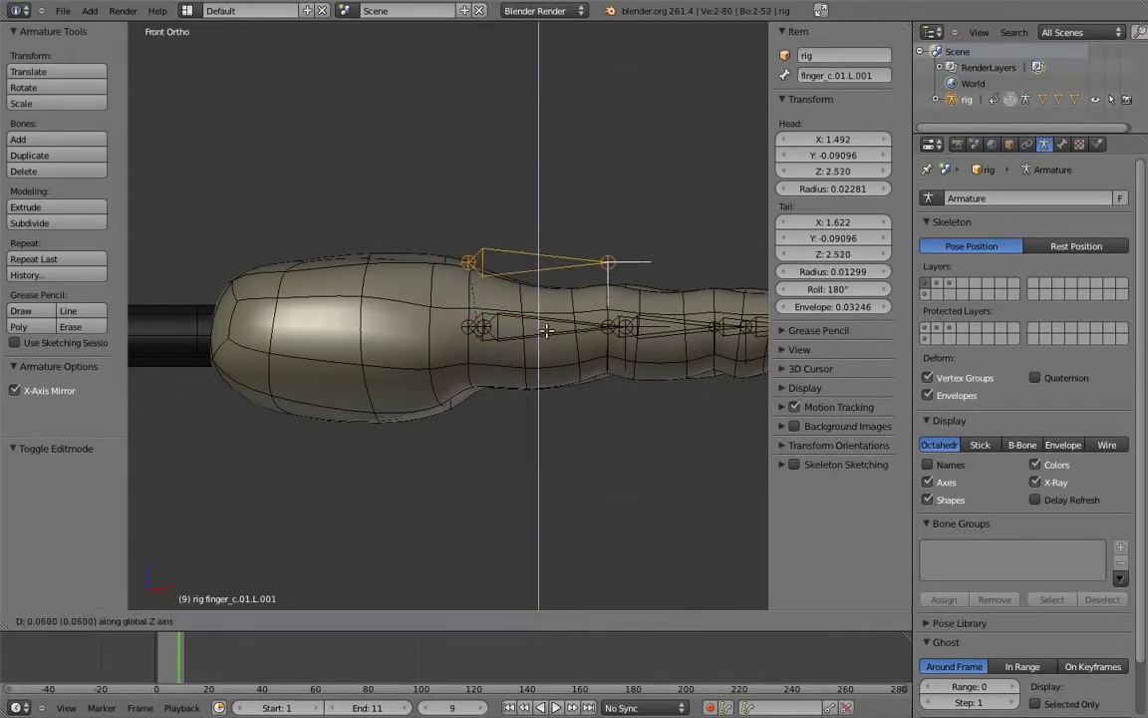
{"action": "key", "text": "Return"}
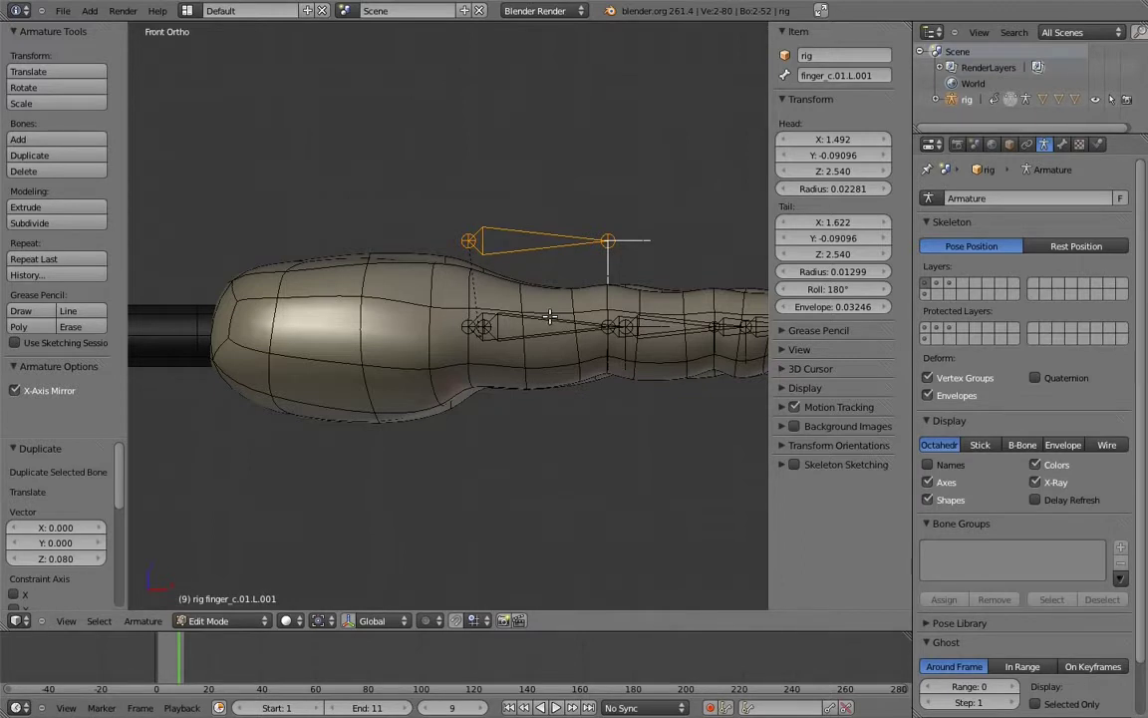
Step: Lengthen the duplicated bone by moving its tail 0.25 along X
{"action": "middle_click_drag", "start_coordinate": [617, 299], "coordinate": [524, 302], "text": "shift"}
{"action": "scroll", "coordinate": [458, 303], "scroll_direction": "down", "scroll_amount": 1}
{"action": "right_click", "coordinate": [487, 297]}
{"action": "key", "text": "g"}
{"action": "key", "text": "x"}
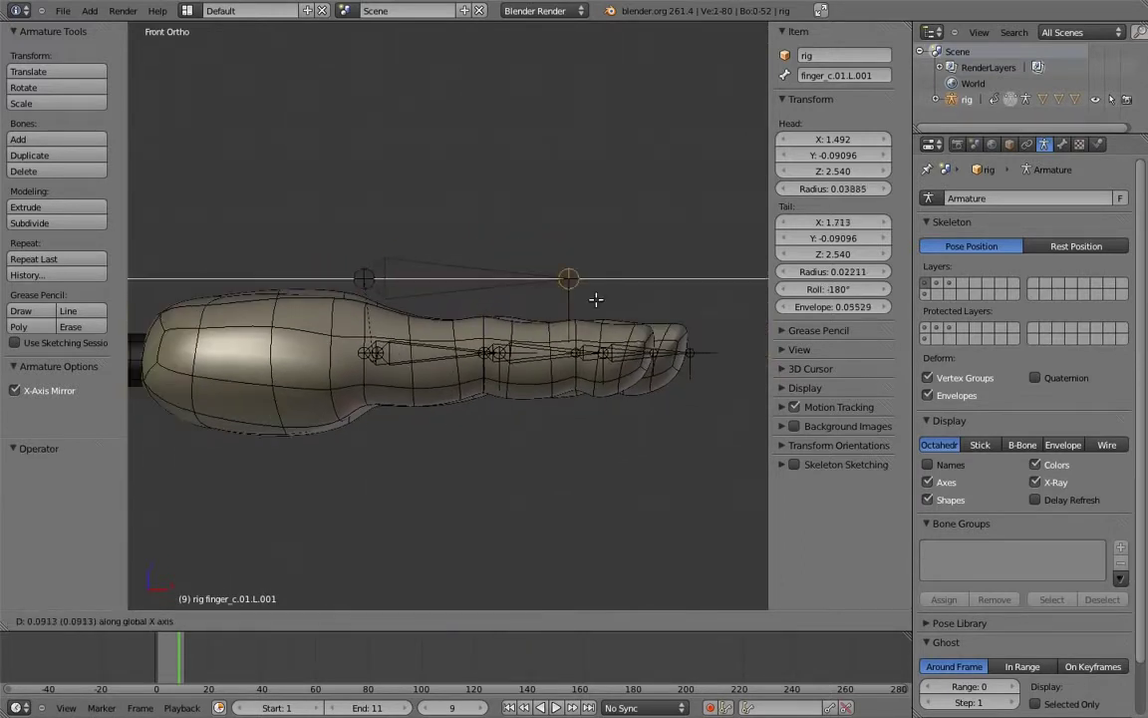
{"action": "left_click", "coordinate": [714, 306]}
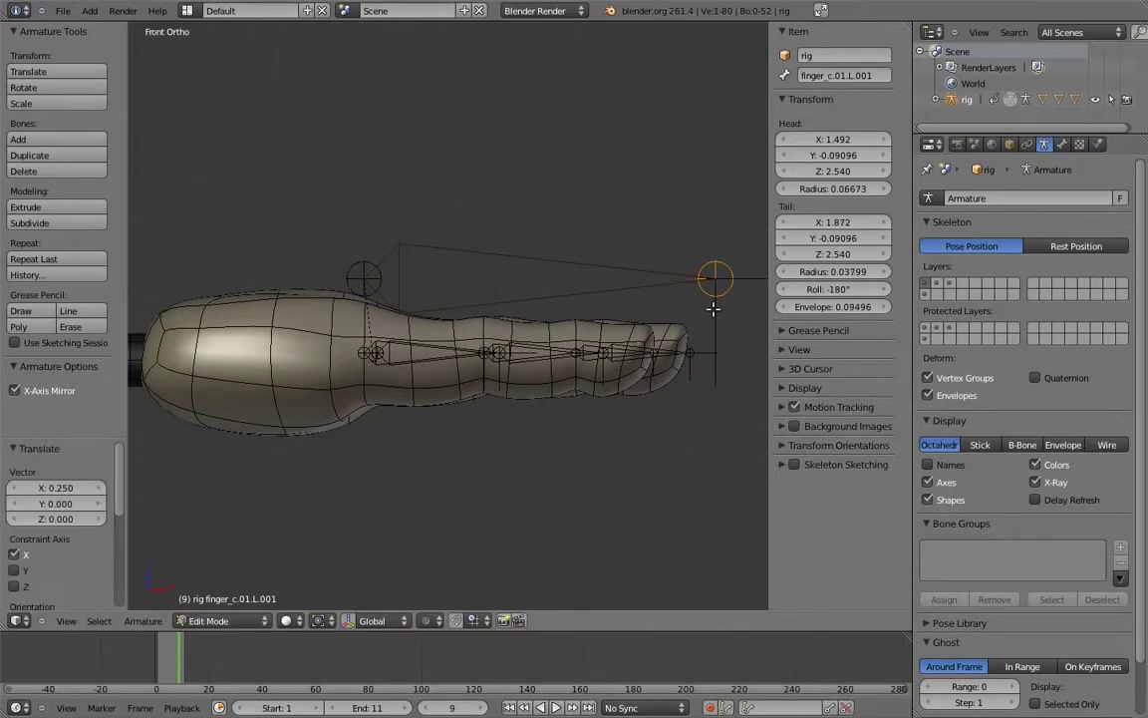
Step: Select the lengthened bone and rename it finger_c.L
{"action": "right_click", "coordinate": [602, 266]}
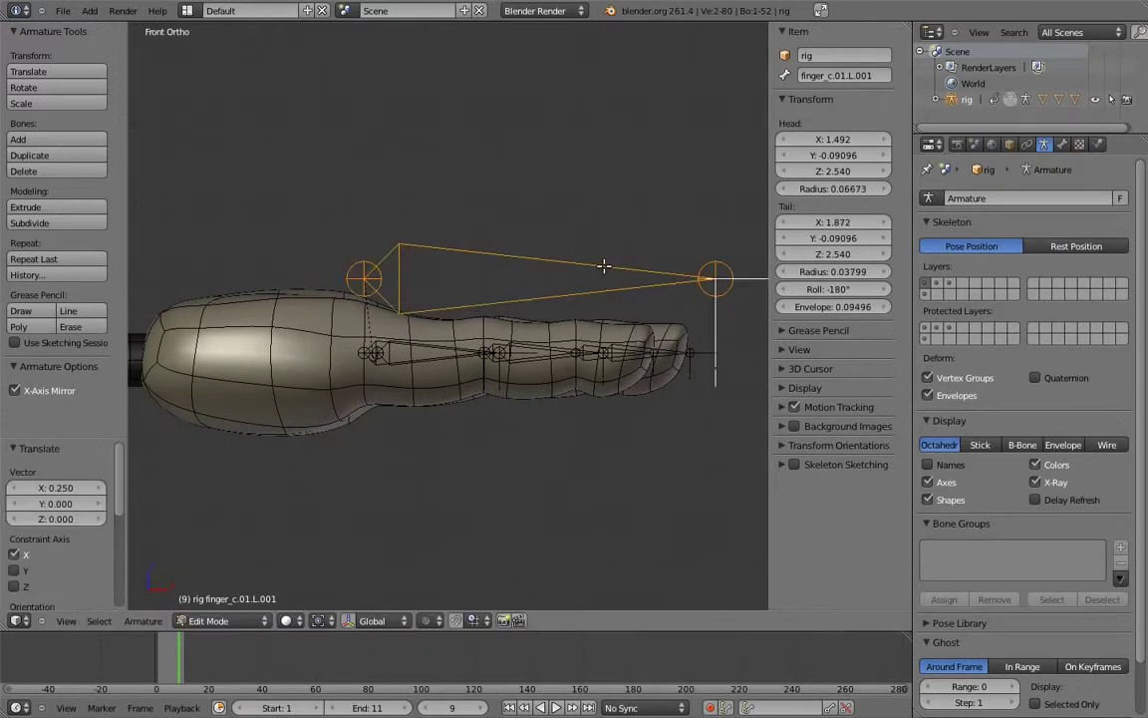
{"action": "left_click", "coordinate": [871, 76]}
{"action": "key", "text": "Return"}
Step: In Pose Mode, add an Action constraint to finger_c.02.L with finger_c.L as its target
{"action": "key", "text": "ctrl+Tab"}
{"action": "middle_click_drag", "start_coordinate": [525, 269], "coordinate": [391, 270]}
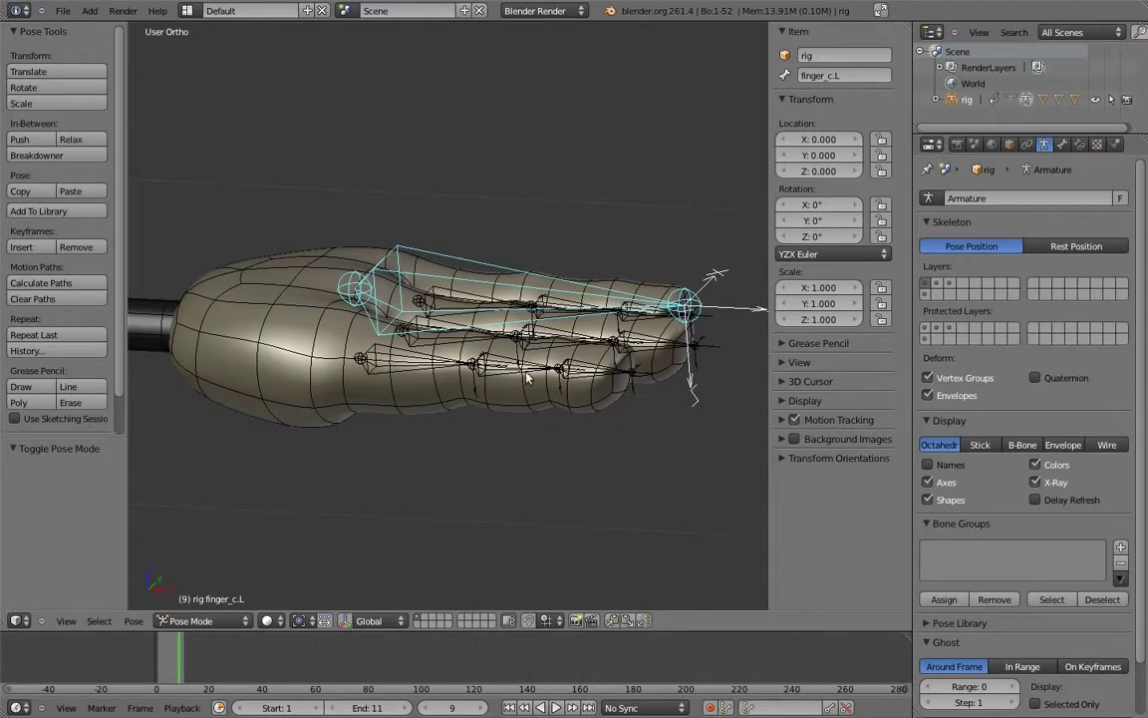
{"action": "right_click", "coordinate": [457, 329], "text": "shift"}
{"action": "key", "text": "shift+ctrl+c"}
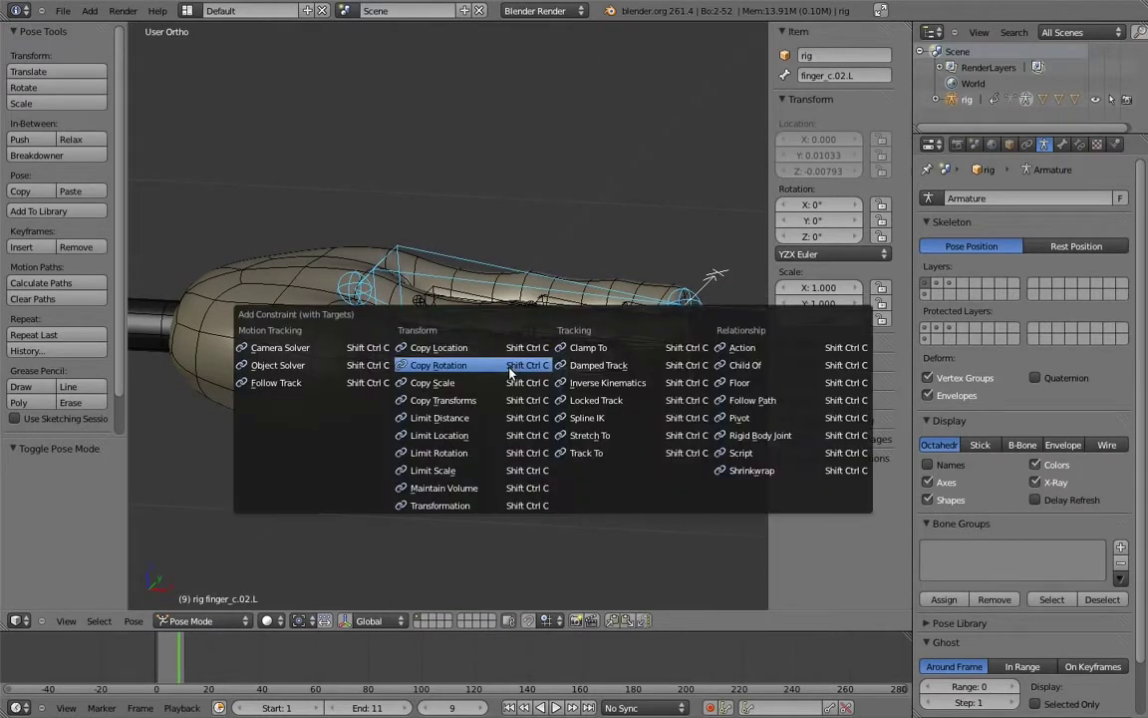
{"action": "left_click", "coordinate": [747, 351]}
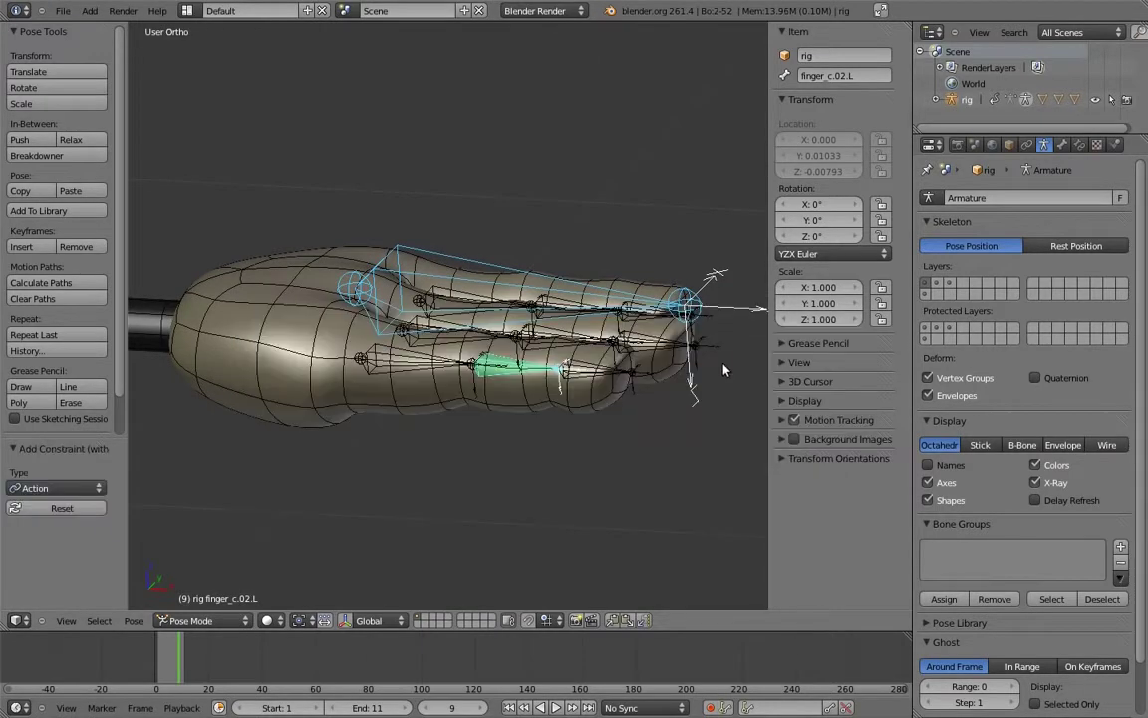
Step: Assign the finger_bend action to finger_c.02.L's Action constraint and drive it from the target's Y Scale
{"action": "left_click", "coordinate": [1080, 145]}
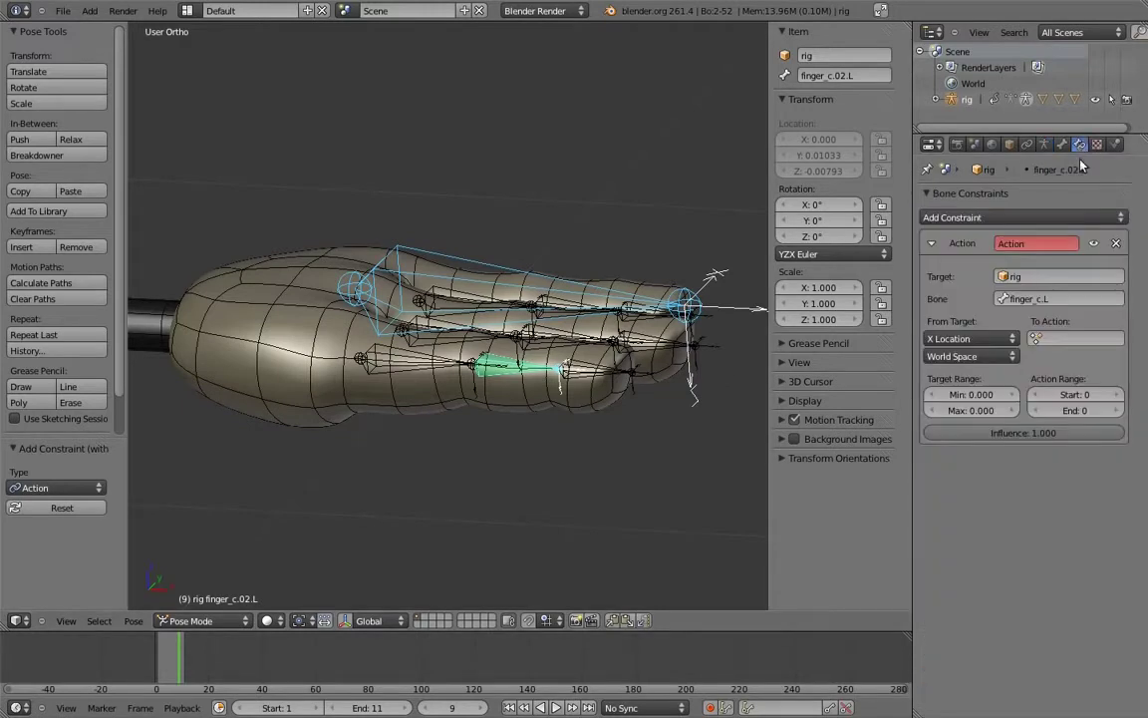
{"action": "left_click", "coordinate": [1036, 338]}
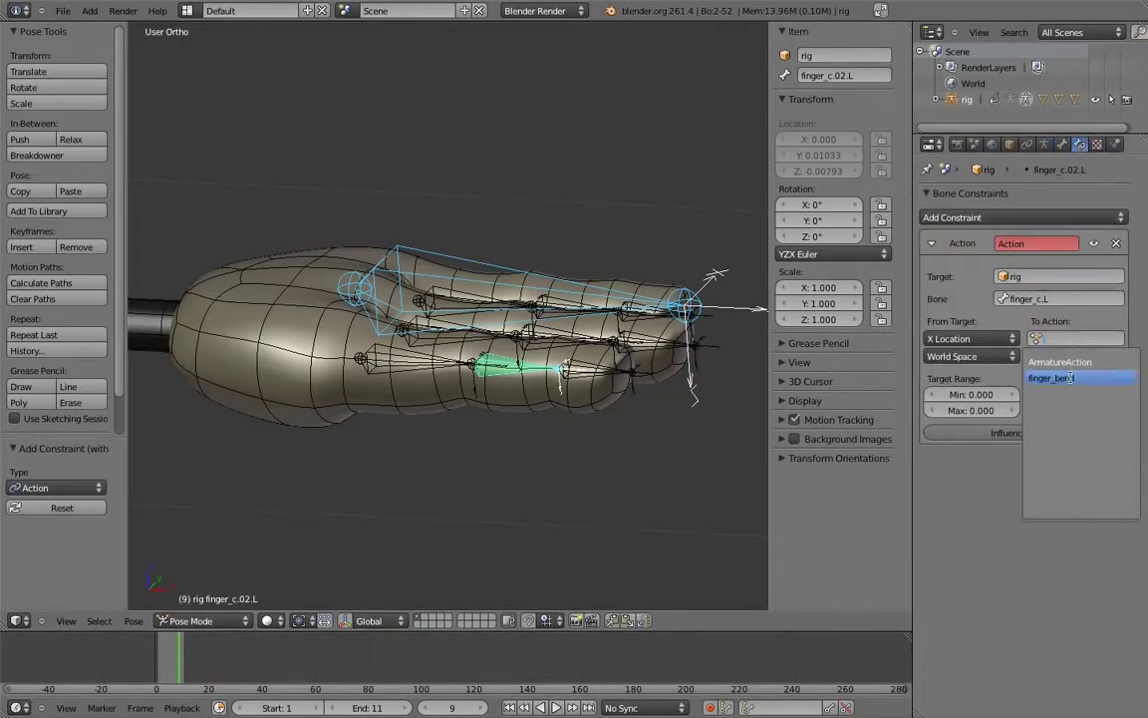
{"action": "left_click", "coordinate": [1070, 379]}
{"action": "left_click", "coordinate": [982, 344]}
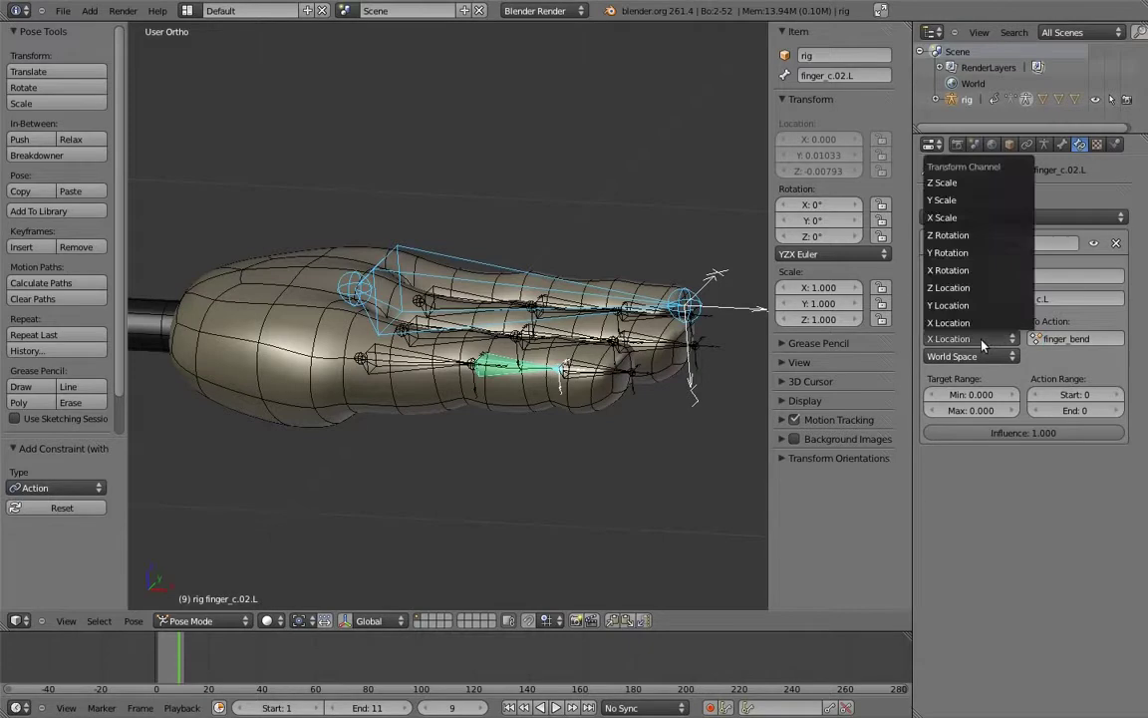
{"action": "left_click", "coordinate": [947, 199]}
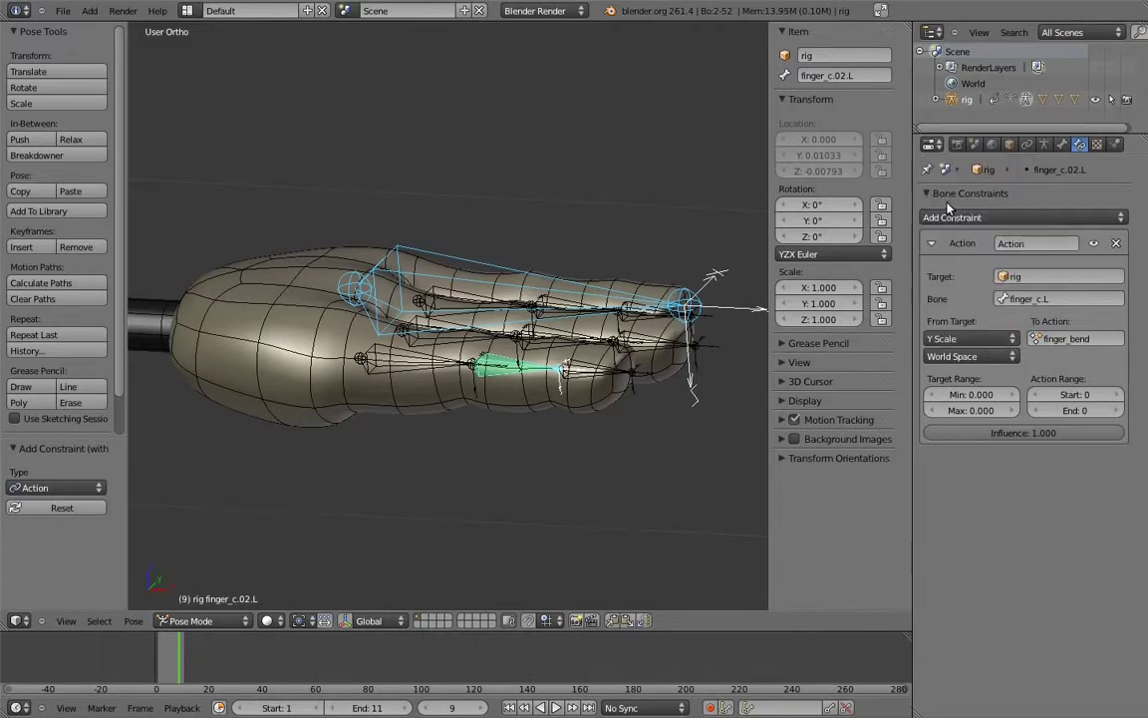
Step: Set the Action constraint's target range to 1 minimum and 0.5 maximum, and its action range to frames 1 to 11
{"action": "left_click", "coordinate": [987, 395]}
{"action": "type", "text": "1"}
{"action": "left_click", "coordinate": [987, 415]}
{"action": "type", "text": ".5"}
{"action": "key", "text": "Return"}
{"action": "left_click", "coordinate": [1091, 395]}
{"action": "type", "text": "1"}
{"action": "key", "text": "Return"}
{"action": "left_click", "coordinate": [1094, 411]}
{"action": "type", "text": "11"}
{"action": "key", "text": "Return"}
Step: Try scaling control bone finger_c.L to test the constraint, and cancel the scaling
{"action": "middle_click_drag", "start_coordinate": [676, 309], "coordinate": [703, 246]}
{"action": "right_click", "coordinate": [703, 249]}
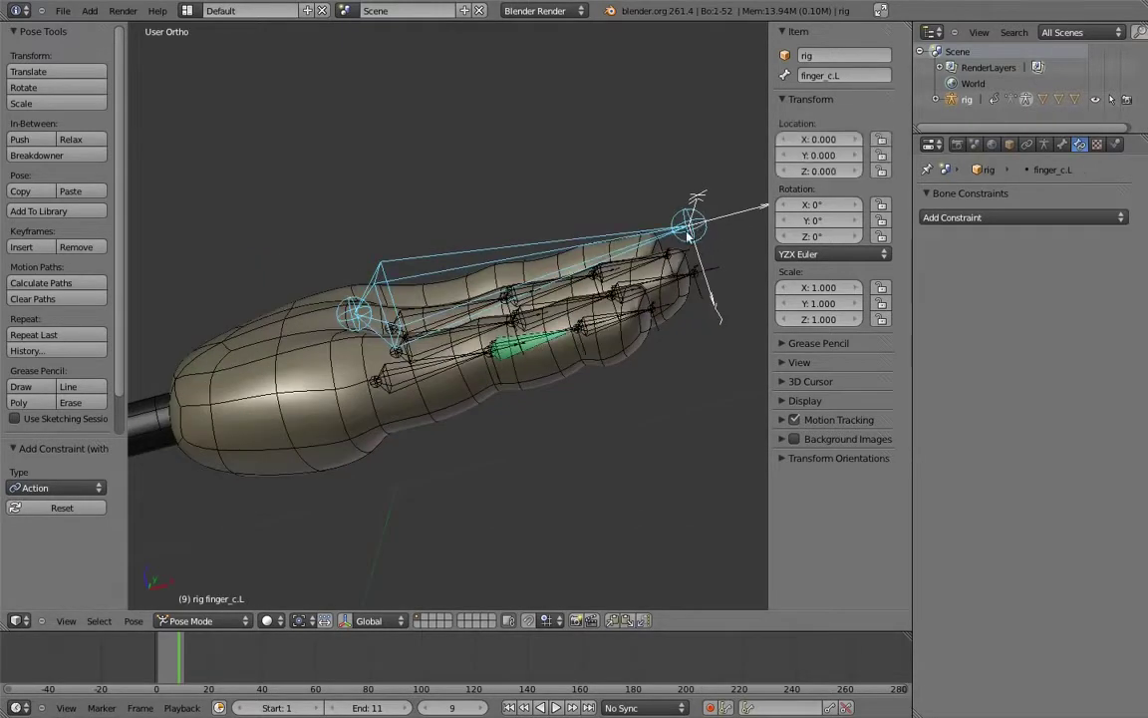
{"action": "key", "text": "s"}
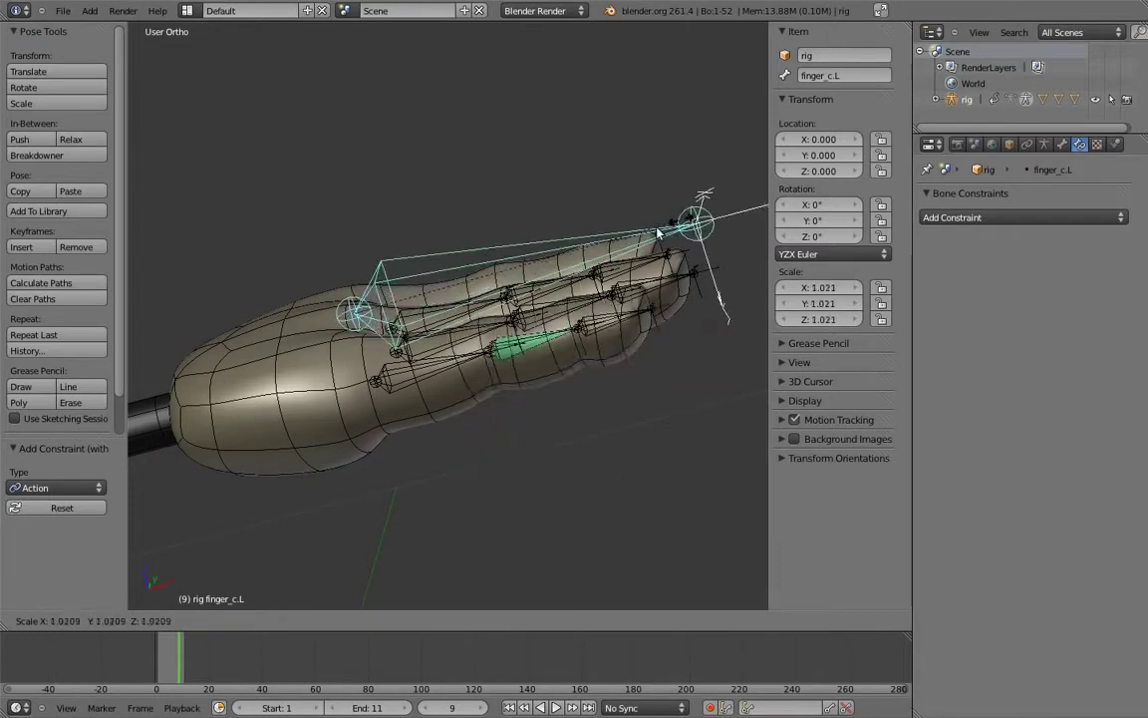
{"action": "right_click", "coordinate": [617, 244]}
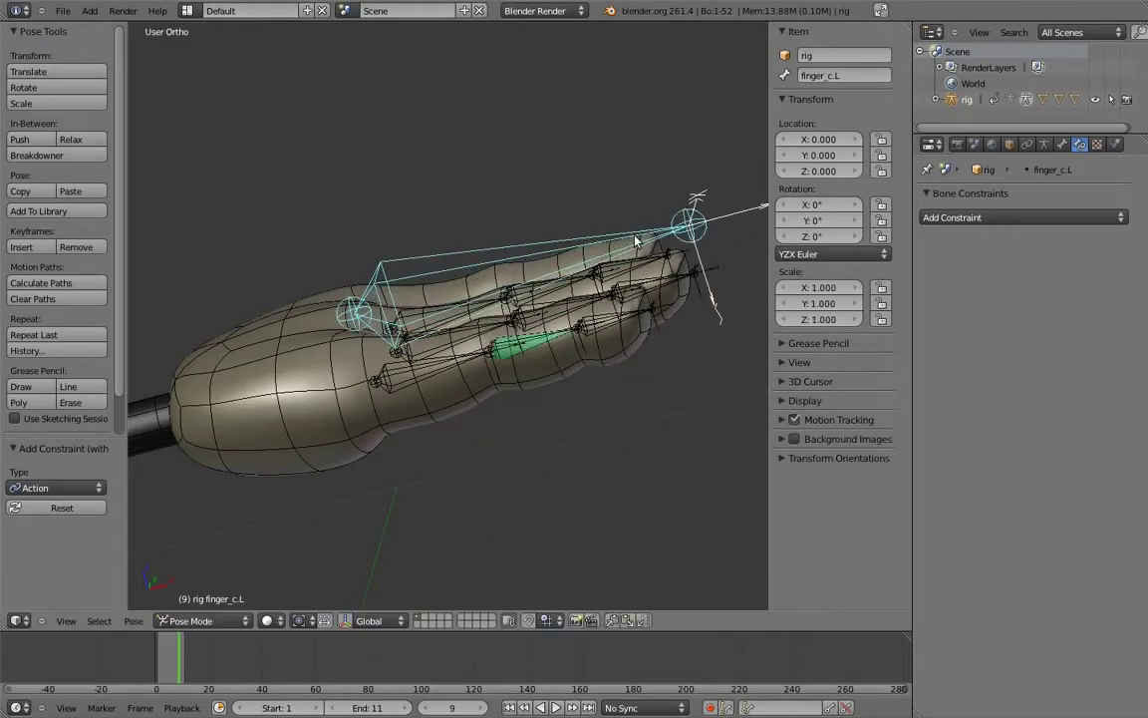
Step: Copy the Action constraint from finger_c.02.L to the fingertip bone finger_c.03.L
{"action": "right_click", "coordinate": [555, 338]}
{"action": "right_click", "coordinate": [550, 346]}
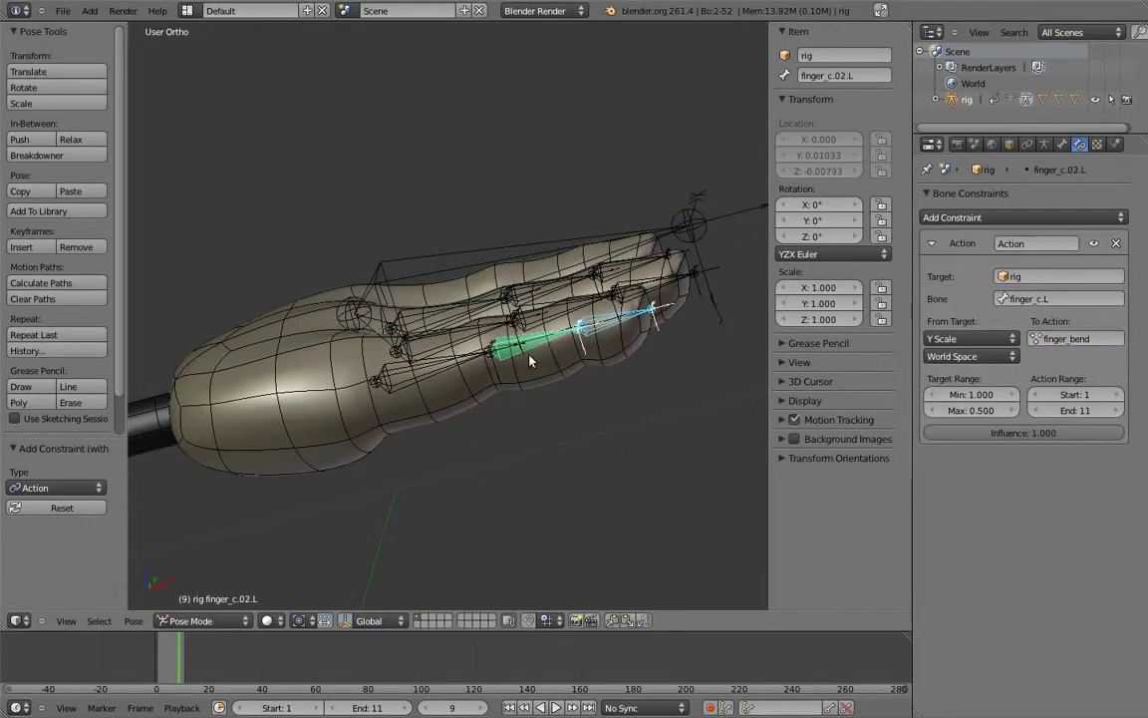
{"action": "left_click", "coordinate": [134, 618]}
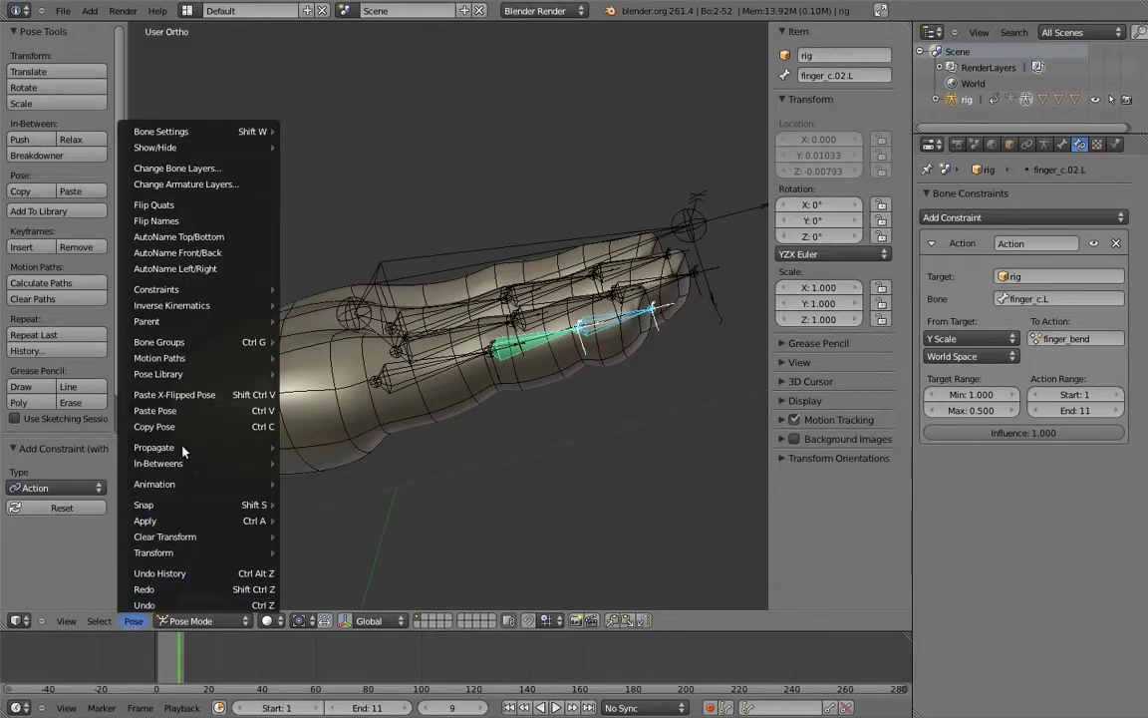
{"action": "mouse_move", "coordinate": [259, 289]}
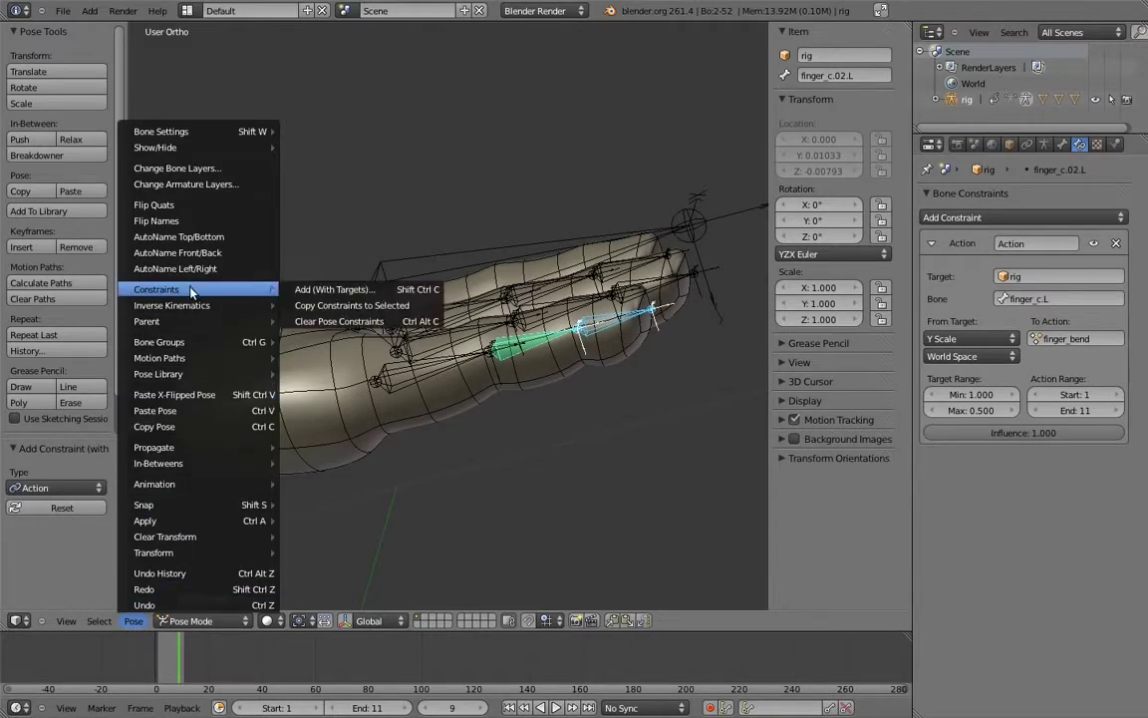
{"action": "left_click", "coordinate": [355, 309]}
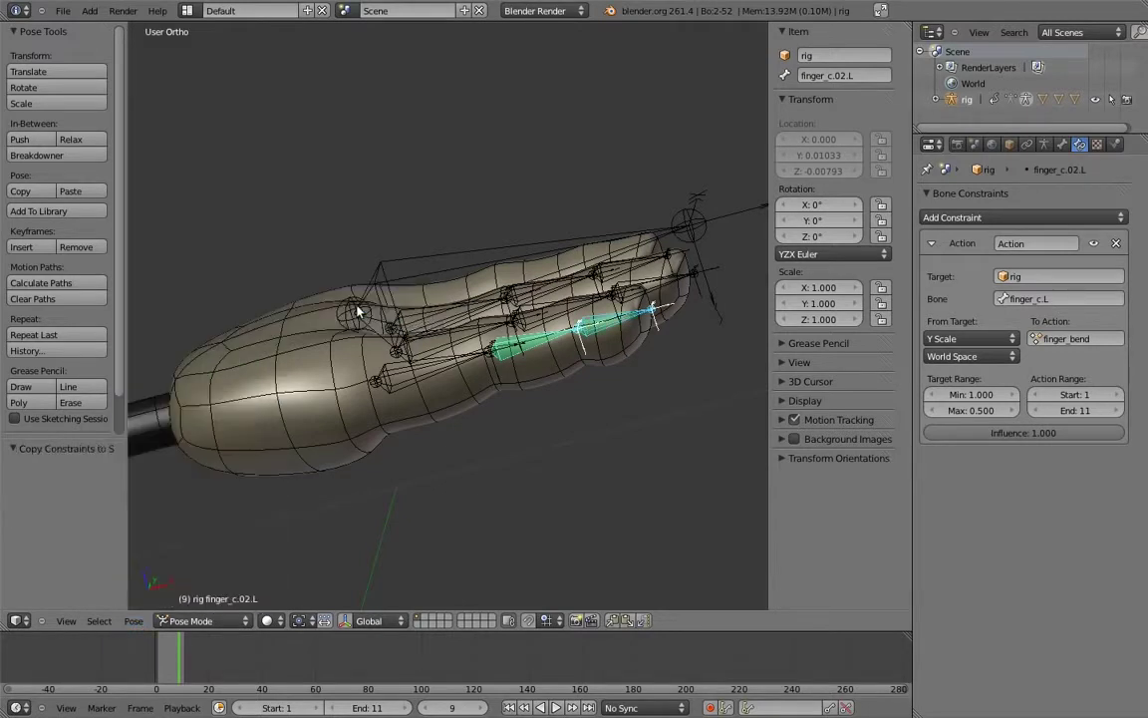
Step: Add a Copy Rotation constraint to finger_c.01.L with finger_c.L as its target
{"action": "right_click", "coordinate": [430, 261]}
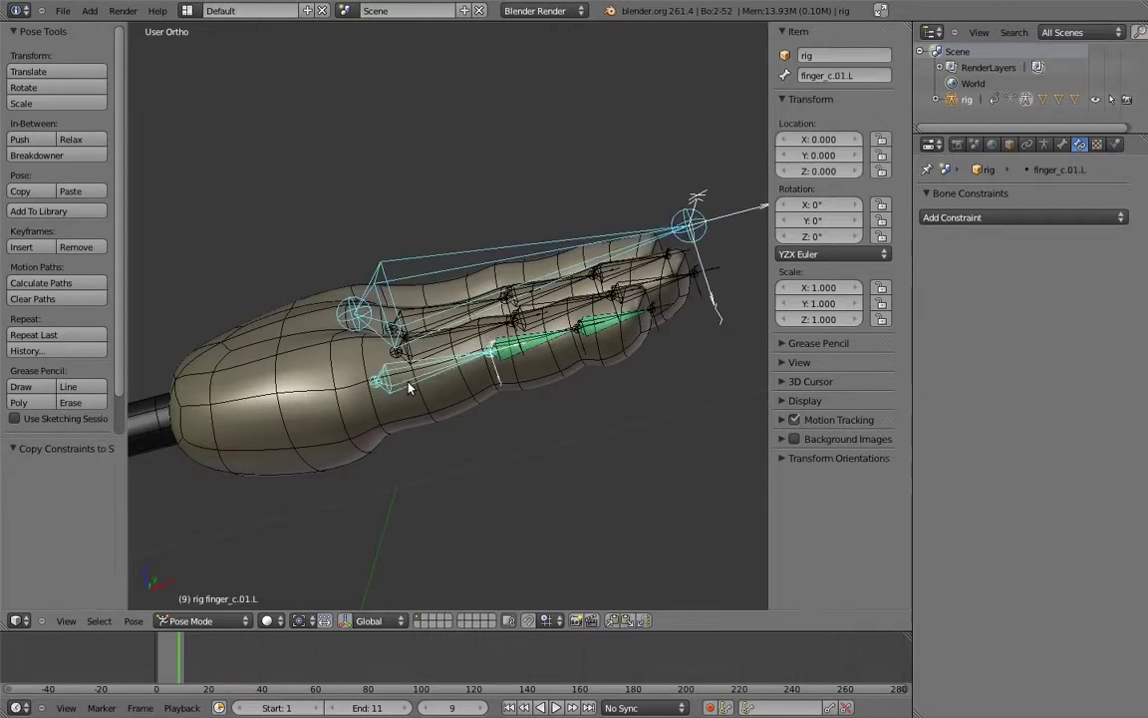
{"action": "key", "text": "shift+ctrl+c"}
{"action": "left_click", "coordinate": [217, 401]}
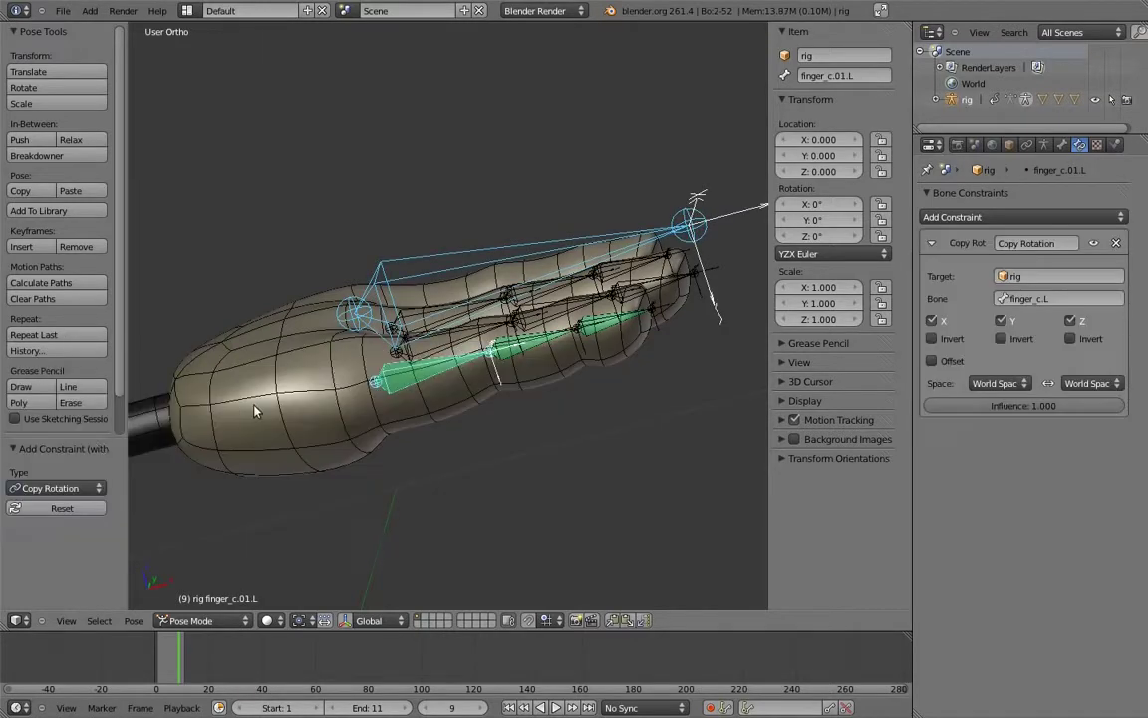
Step: Test the finger control by scaling finger_c.L to about 0.63, rotating it about 60°, and scaling it back to about 0.96
{"action": "right_click", "coordinate": [563, 212]}
{"action": "key", "text": "s"}
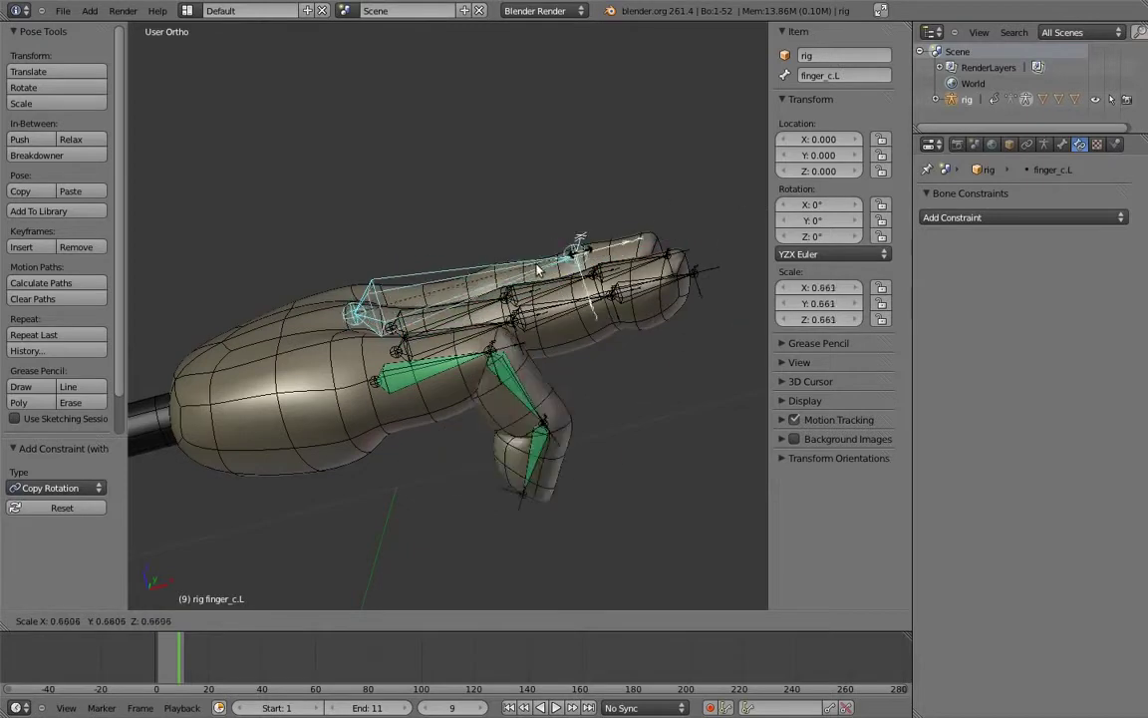
{"action": "left_click", "coordinate": [571, 267]}
{"action": "key", "text": "r"}
{"action": "left_click", "coordinate": [543, 492]}
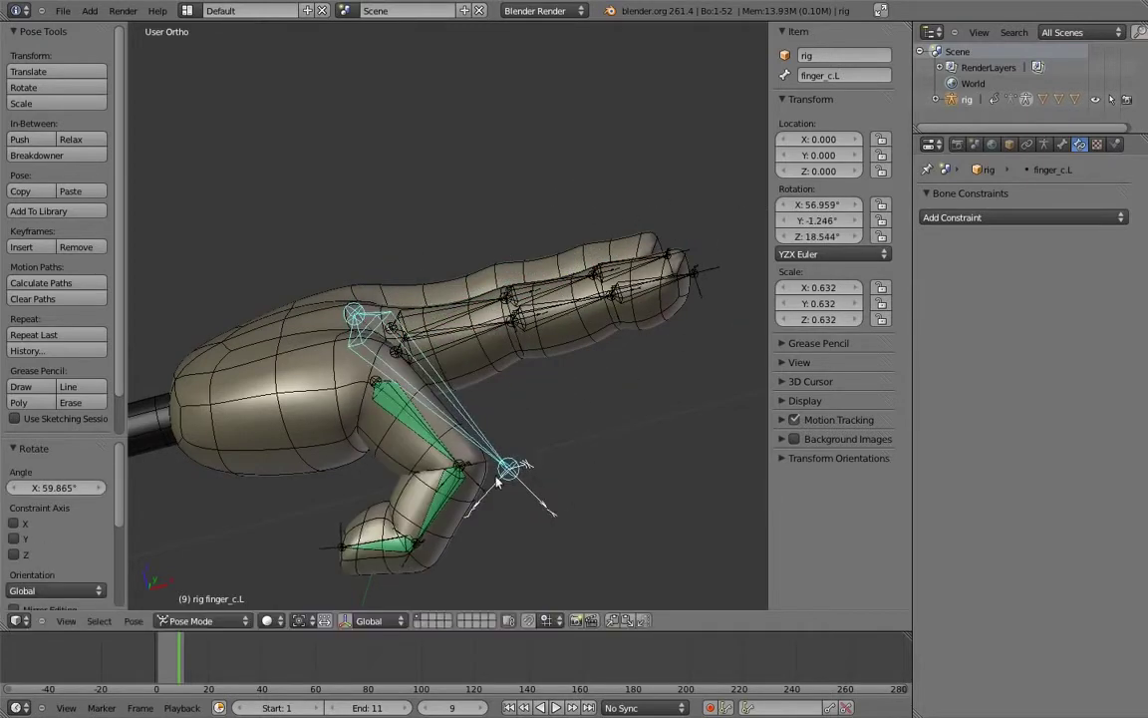
{"action": "key", "text": "s"}
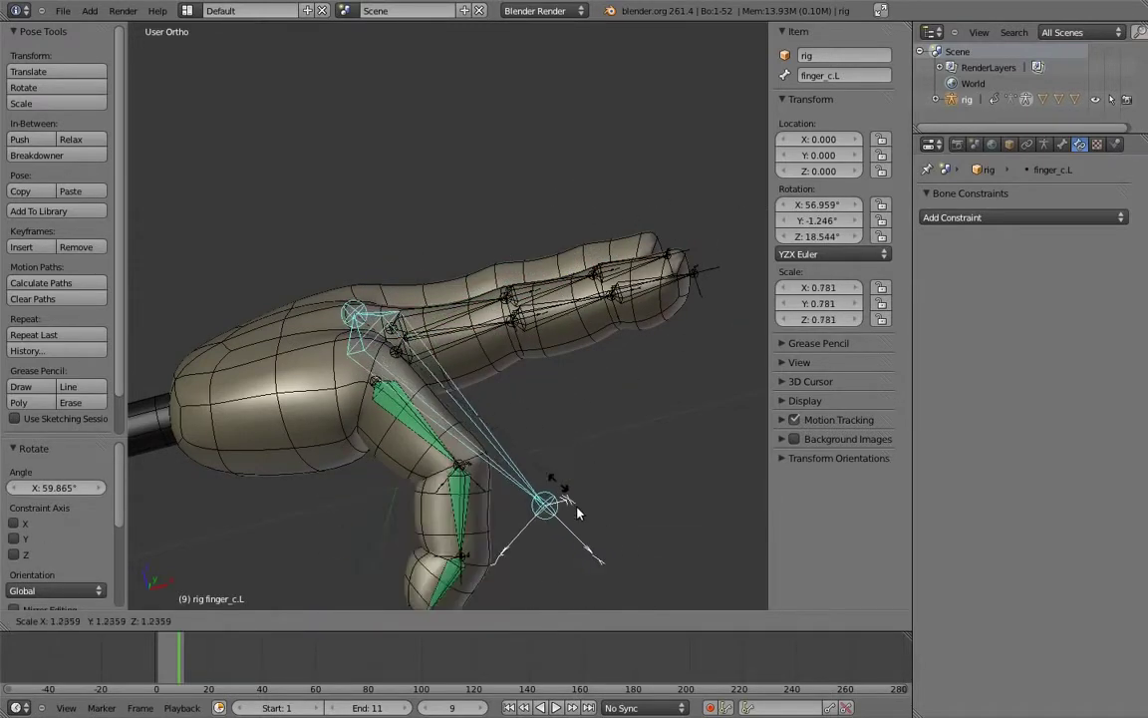
{"action": "left_click", "coordinate": [582, 517]}
Step: Clear the rotation and scale of all bones, and deselect everything
{"action": "key", "text": "a"}
{"action": "key", "text": "a"}
{"action": "key", "text": "alt+r"}
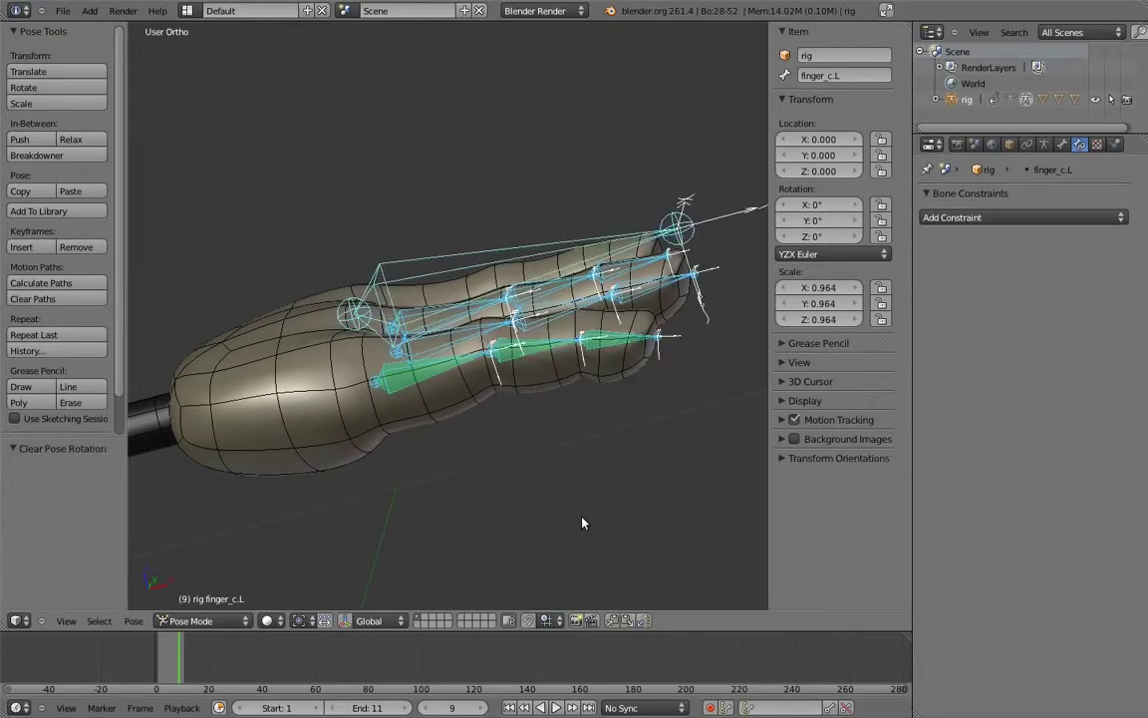
{"action": "key", "text": "alt+s"}
{"action": "key", "text": "a"}
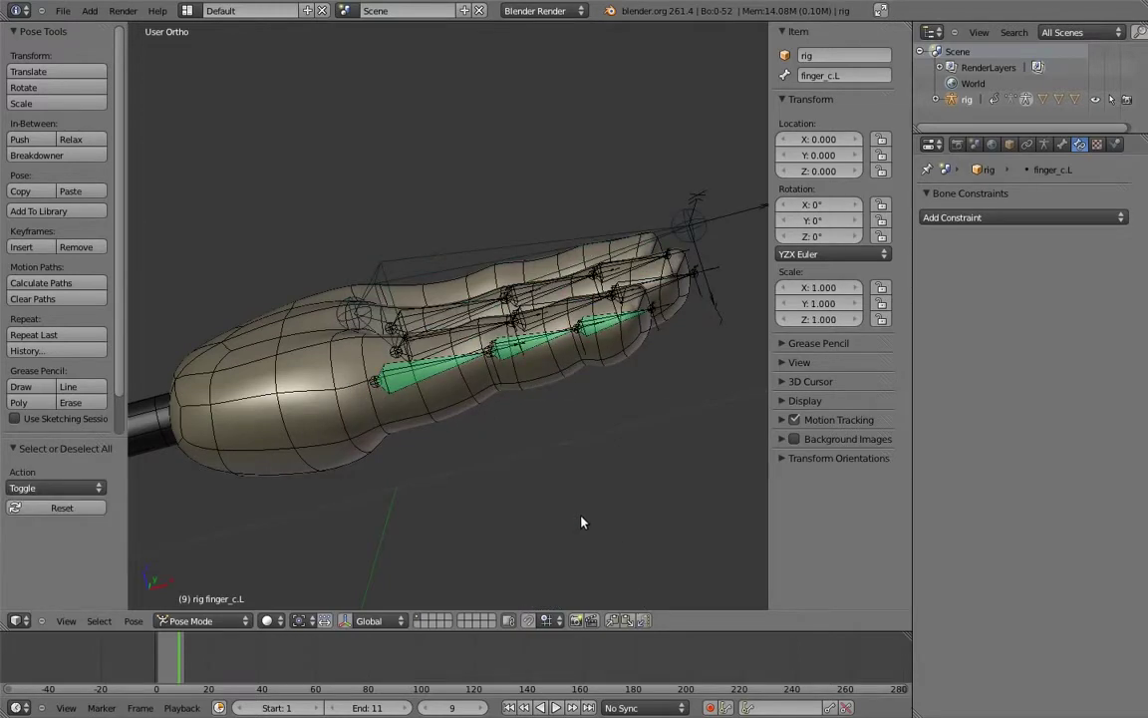
Step: In front view, try scaling the whole rig down with the root bone, and cancel the scaling
{"action": "key", "text": "KP_1"}
{"action": "scroll", "coordinate": [538, 443], "scroll_direction": "down", "scroll_amount": 6}
{"action": "scroll", "coordinate": [540, 333], "scroll_direction": "down", "scroll_amount": 4}
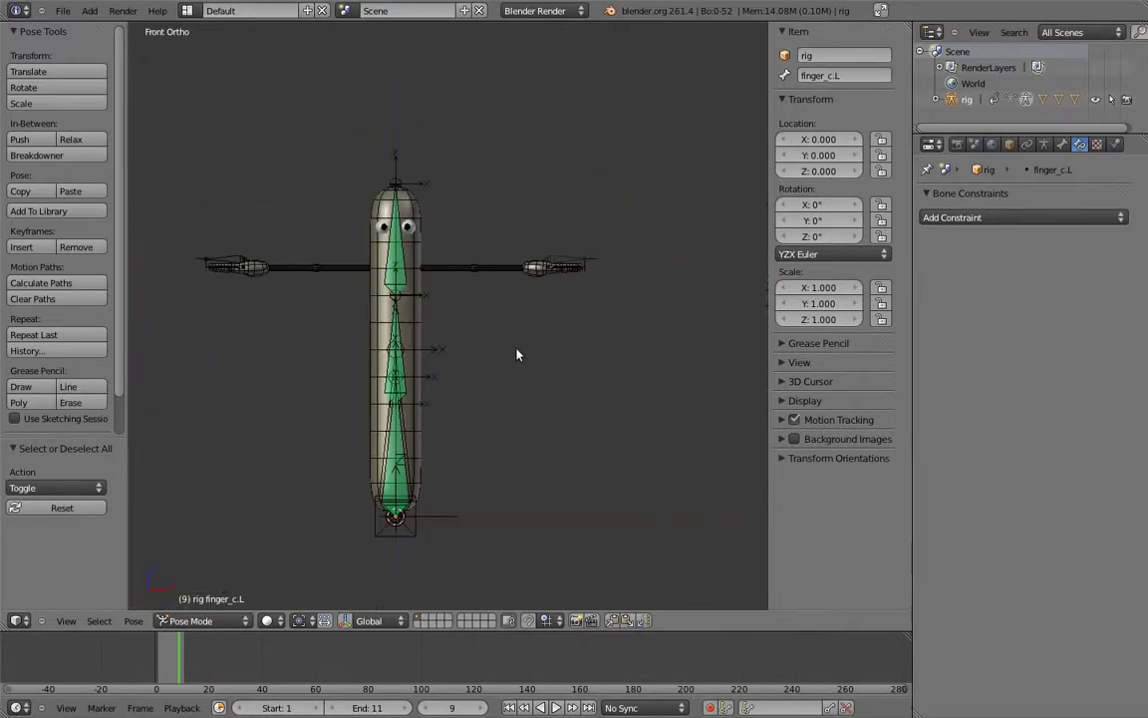
{"action": "right_click", "coordinate": [434, 493]}
{"action": "scroll", "coordinate": [513, 430], "scroll_direction": "up", "scroll_amount": 2}
{"action": "scroll", "coordinate": [512, 431], "scroll_direction": "up", "scroll_amount": 2}
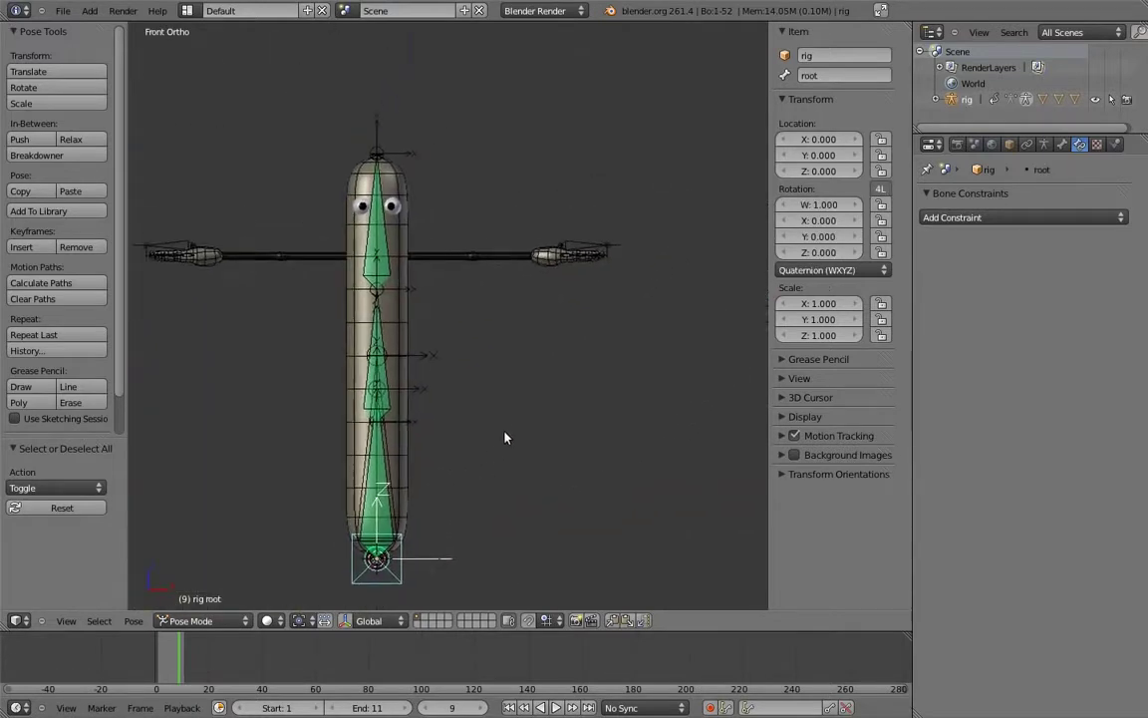
{"action": "key", "text": "s"}
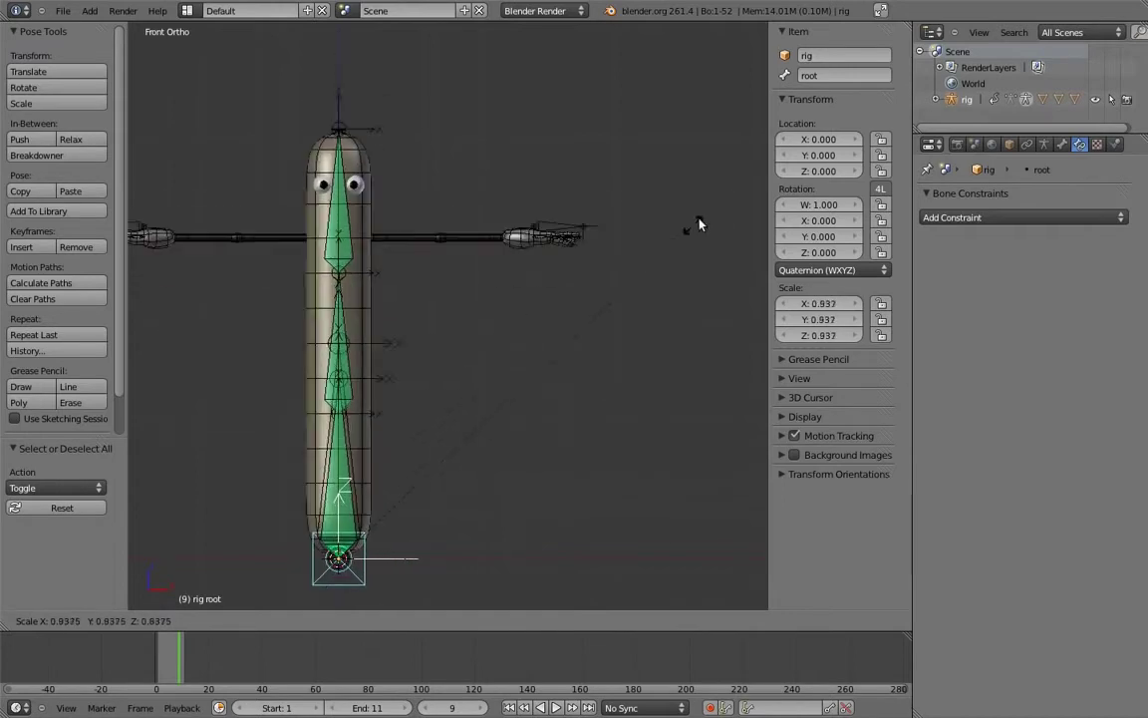
{"action": "right_click", "coordinate": [684, 238]}
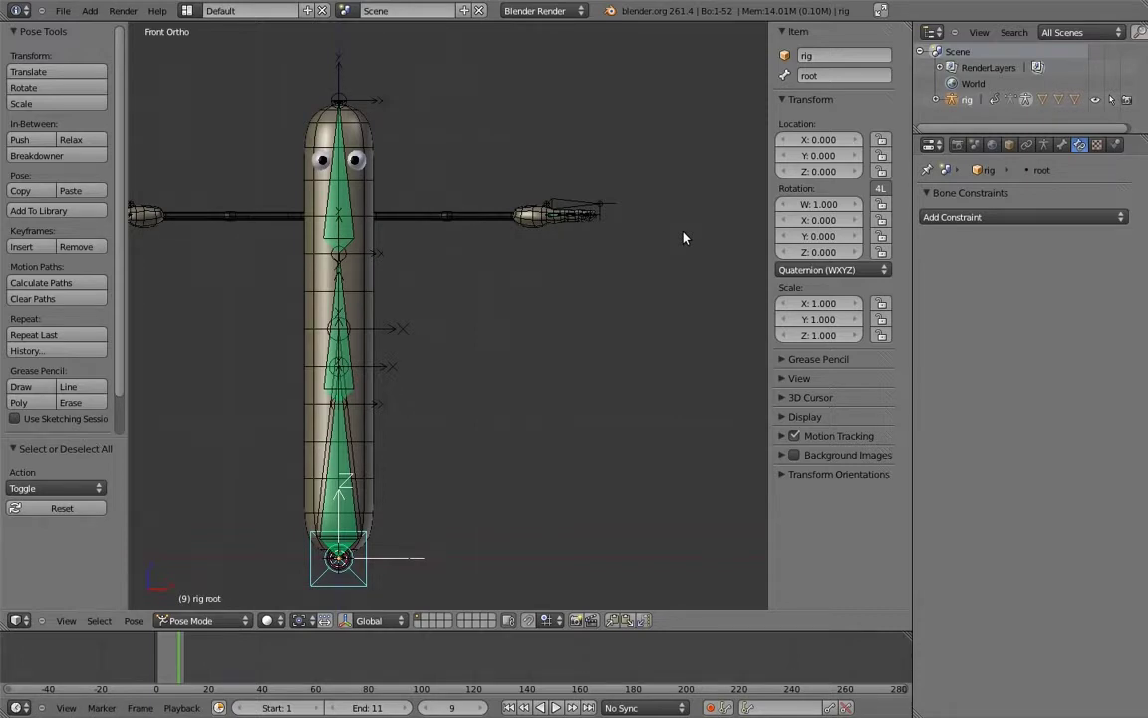
Step: Set the target space of finger_c.02.L's Action constraint to Local Space
{"action": "middle_click_drag", "start_coordinate": [615, 251], "coordinate": [520, 334], "text": "shift"}
{"action": "scroll", "coordinate": [518, 379], "scroll_direction": "up", "scroll_amount": 5}
{"action": "scroll", "coordinate": [519, 336], "scroll_direction": "up", "scroll_amount": 3}
{"action": "middle_click_drag", "start_coordinate": [517, 422], "coordinate": [477, 309], "text": "shift"}
{"action": "scroll", "coordinate": [519, 336], "scroll_direction": "up", "scroll_amount": 3}
{"action": "right_click", "coordinate": [476, 304]}
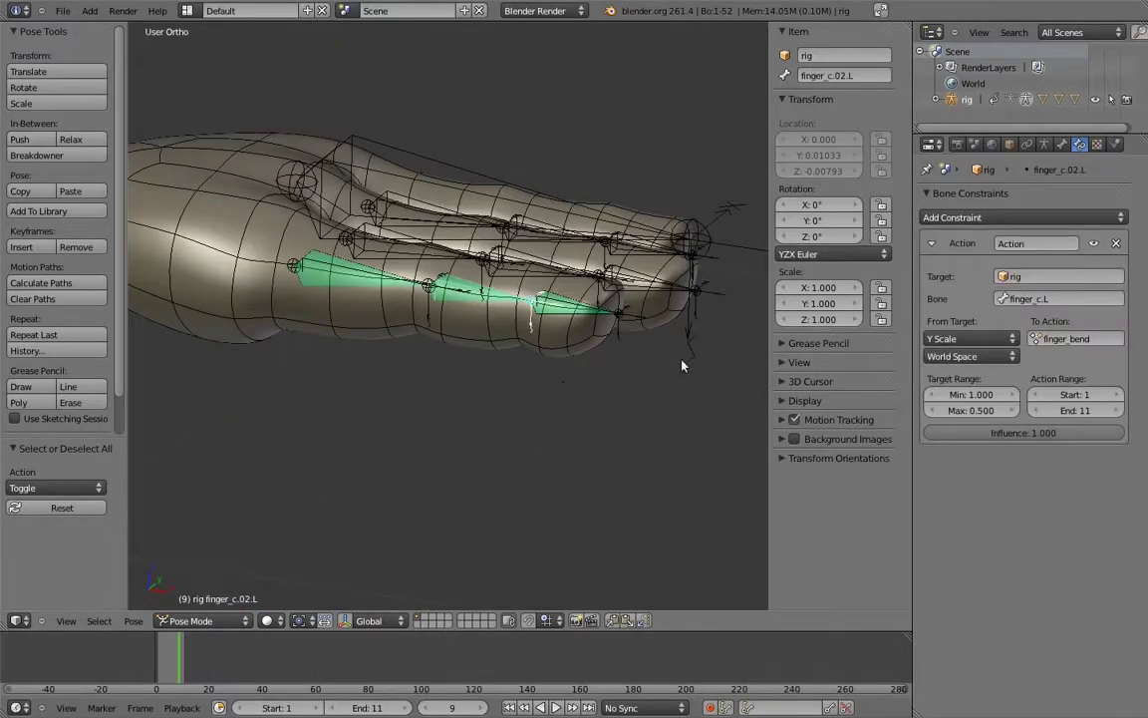
{"action": "left_click", "coordinate": [959, 356]}
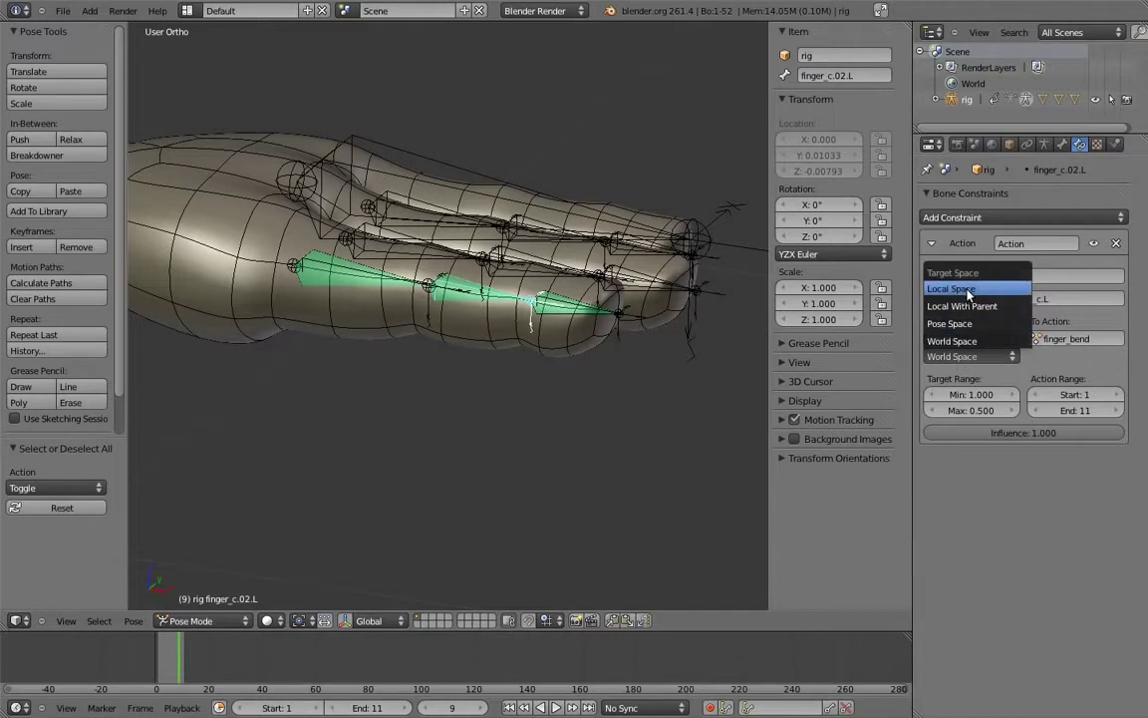
Step: Set the target space of finger_c.03.L's Action constraint to Local Space
{"action": "right_click", "coordinate": [594, 340]}
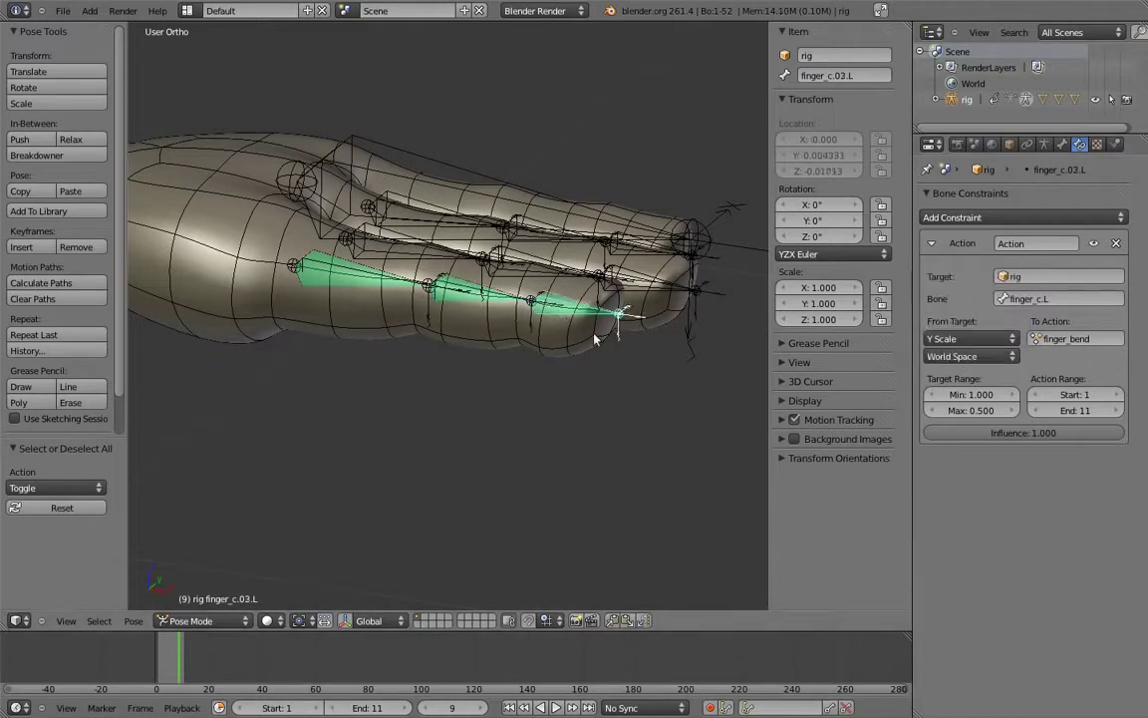
{"action": "left_click", "coordinate": [960, 355]}
{"action": "left_click", "coordinate": [965, 291]}
Step: Recheck the fingers in front view by scaling the root bone down again, and cancel the scaling
{"action": "key", "text": "KP_1"}
{"action": "scroll", "coordinate": [475, 429], "scroll_direction": "down", "scroll_amount": 7}
{"action": "middle_click_drag", "start_coordinate": [538, 308], "coordinate": [612, 266], "text": "shift"}
{"action": "scroll", "coordinate": [598, 274], "scroll_direction": "down", "scroll_amount": 1}
{"action": "middle_click_drag", "start_coordinate": [410, 439], "coordinate": [548, 260], "text": "shift"}
{"action": "scroll", "coordinate": [549, 259], "scroll_direction": "down", "scroll_amount": 2}
{"action": "right_click", "coordinate": [364, 536]}
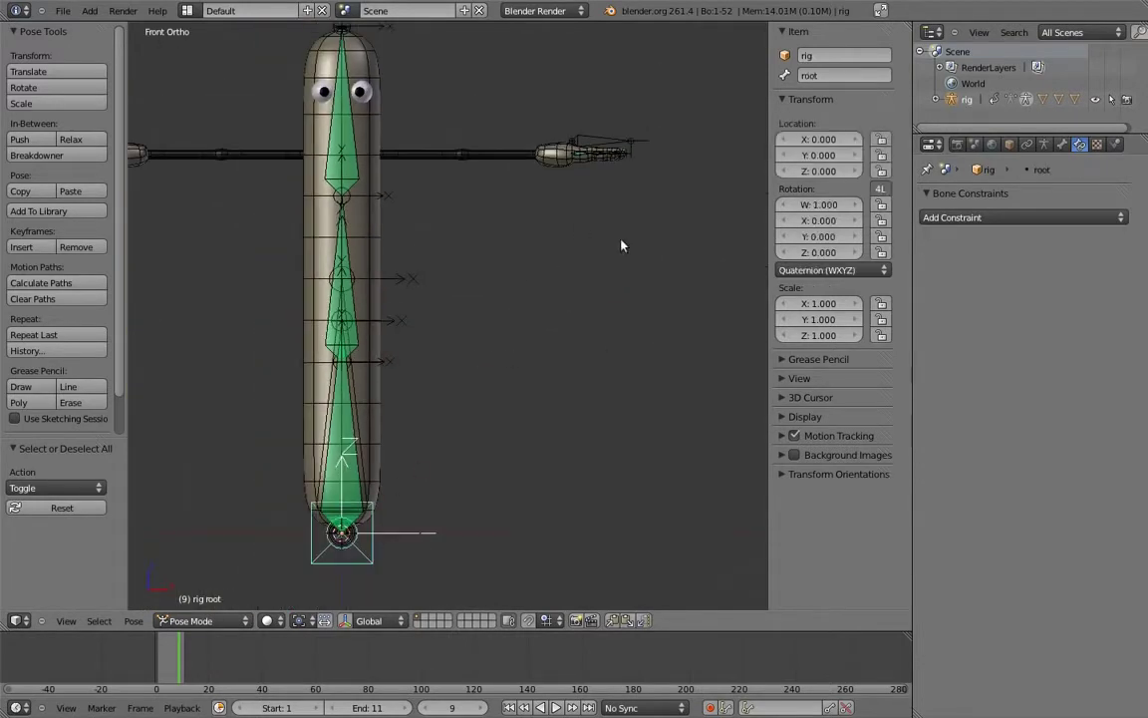
{"action": "key", "text": "s"}
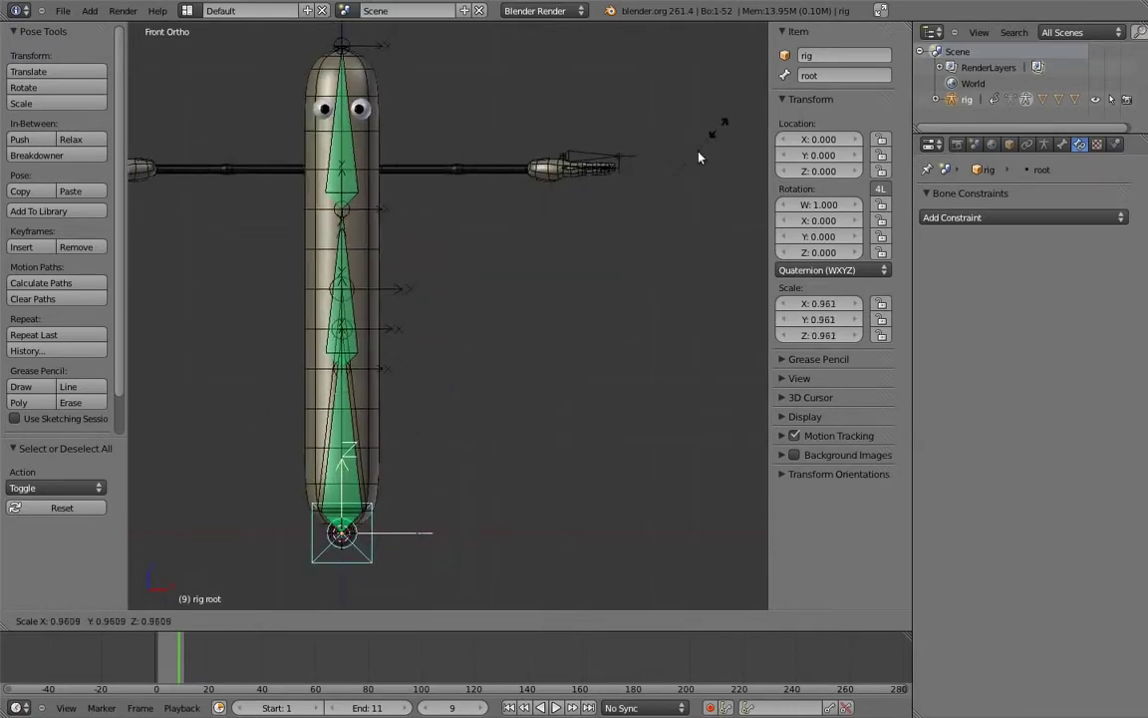
{"action": "right_click", "coordinate": [630, 222]}
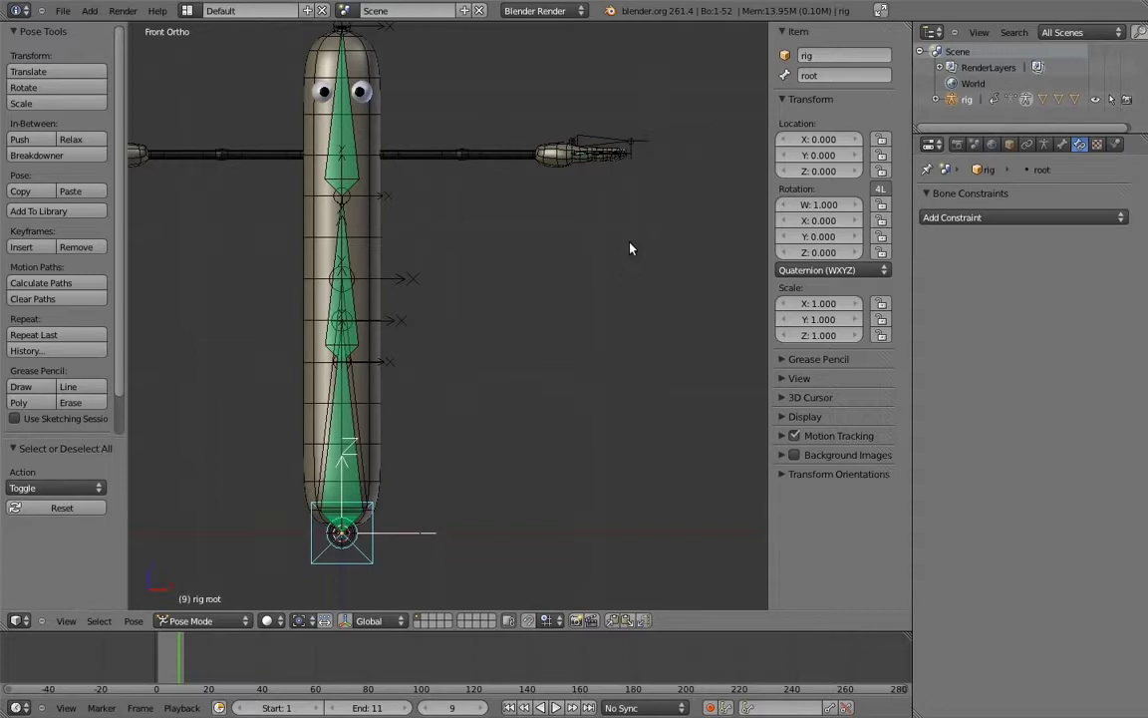
Step: In Edit Mode, move finger_c.L down 0.08 along Z onto the finger bones, and return to Pose Mode
{"action": "middle_click_drag", "start_coordinate": [627, 95], "coordinate": [525, 266], "text": "shift"}
{"action": "scroll", "coordinate": [525, 274], "scroll_direction": "up", "scroll_amount": 7}
{"action": "middle_click_drag", "start_coordinate": [543, 335], "coordinate": [508, 331], "text": "shift"}
{"action": "scroll", "coordinate": [508, 331], "scroll_direction": "up", "scroll_amount": 4}
{"action": "right_click", "coordinate": [510, 251]}
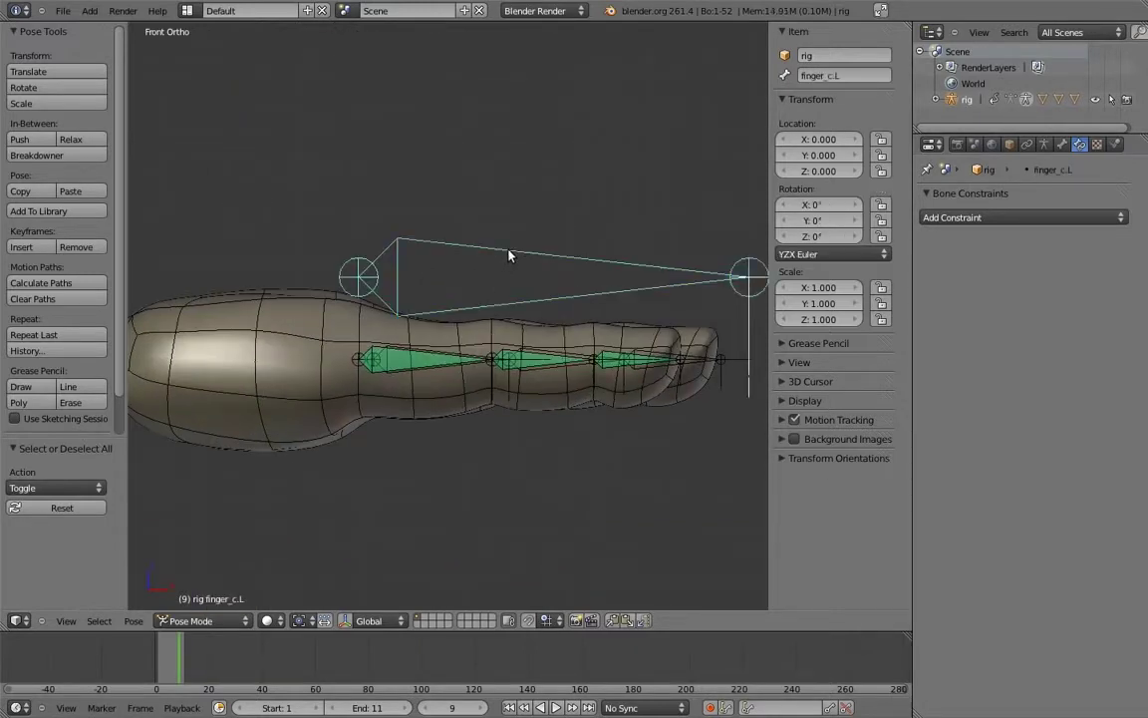
{"action": "key", "text": "Tab"}
{"action": "key", "text": "g"}
{"action": "key", "text": "z"}
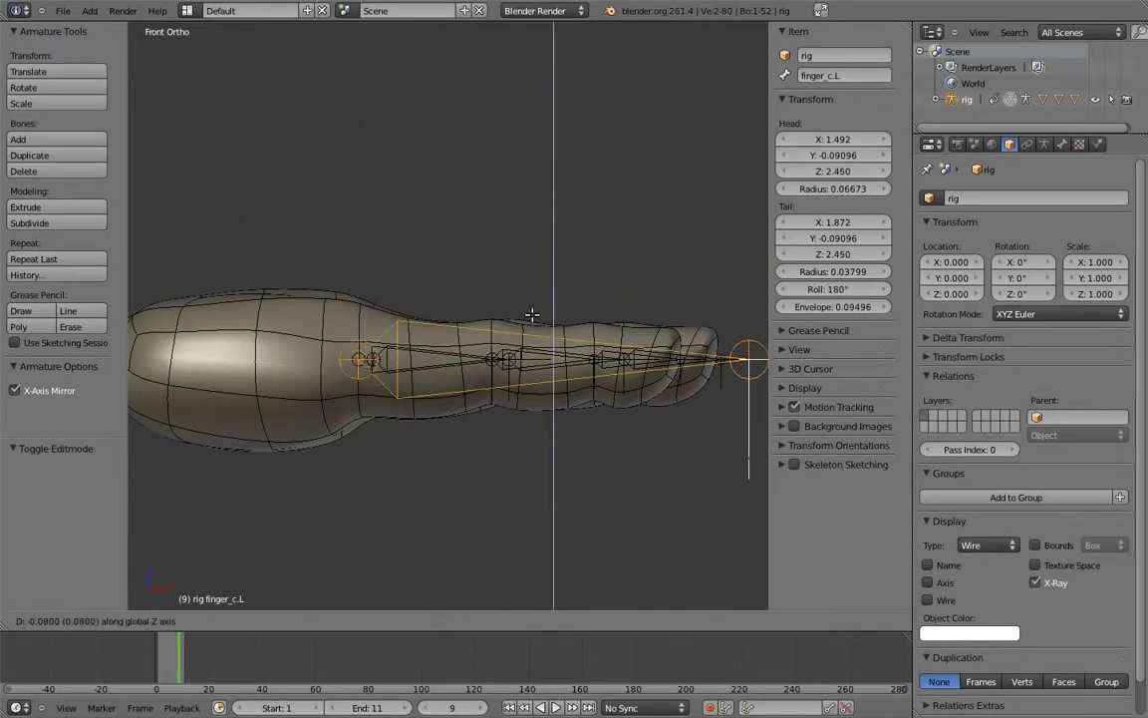
{"action": "left_click", "coordinate": [530, 316]}
{"action": "key", "text": "Tab"}
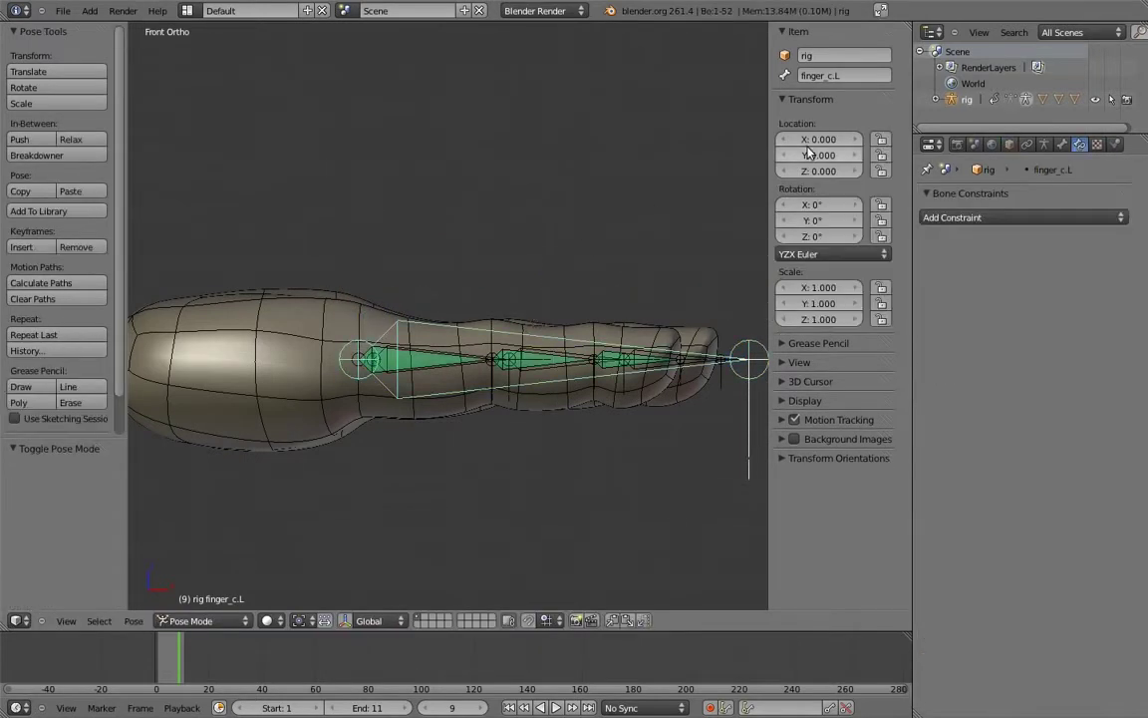
Step: Lock all location axes and the X and Z scale of finger_c.L
{"action": "left_click", "coordinate": [884, 288]}
{"action": "left_click", "coordinate": [883, 320]}
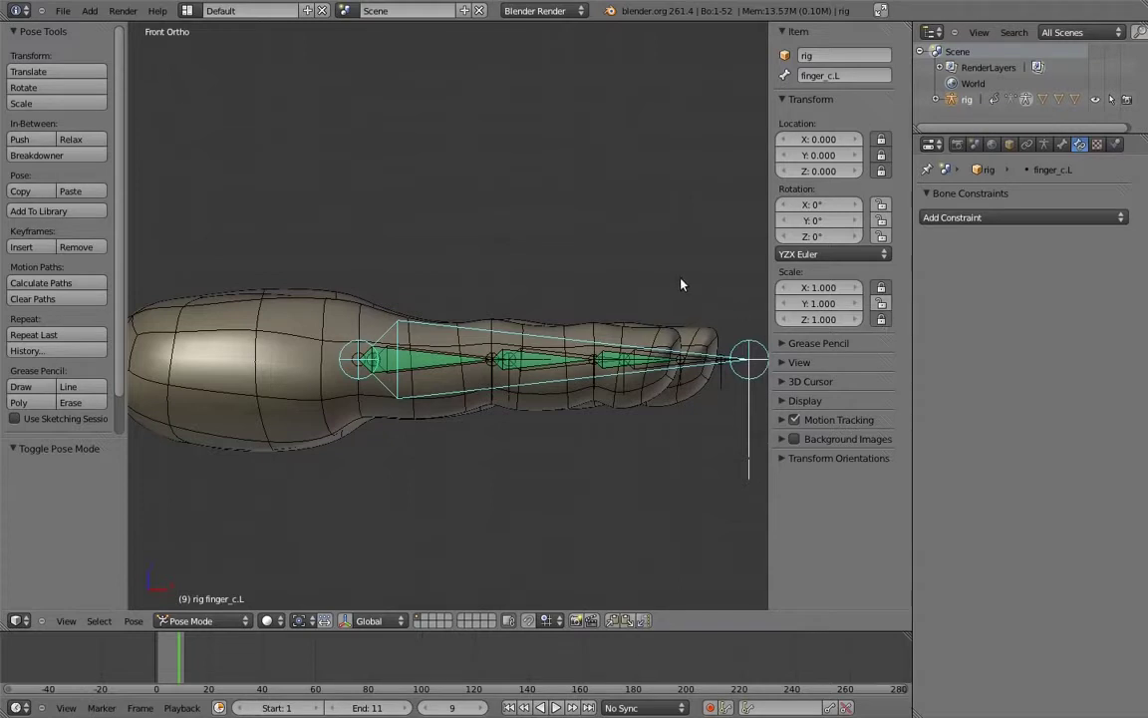
Step: Test finger_c.L in front view by repeatedly scaling and rotating it to curl, straighten and swing the finger
{"action": "middle_click_drag", "start_coordinate": [678, 288], "coordinate": [599, 279], "text": "shift"}
{"action": "scroll", "coordinate": [599, 279], "scroll_direction": "down", "scroll_amount": 2}
{"action": "key", "text": "s"}
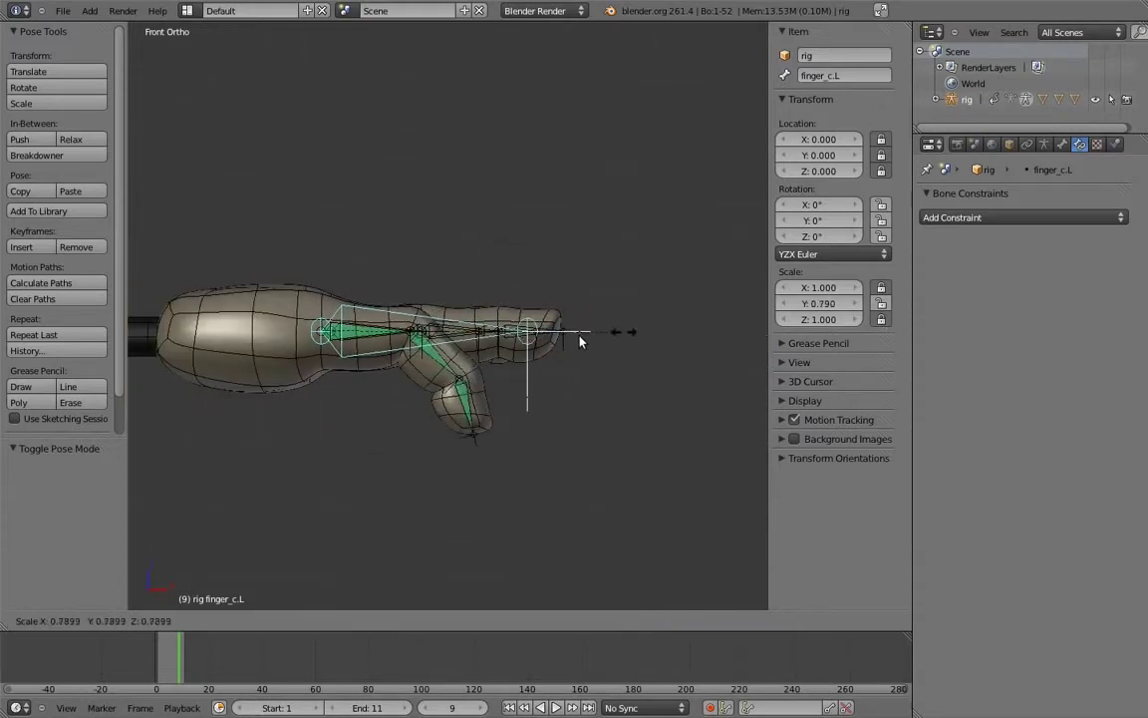
{"action": "left_click", "coordinate": [485, 400]}
{"action": "key", "text": "r"}
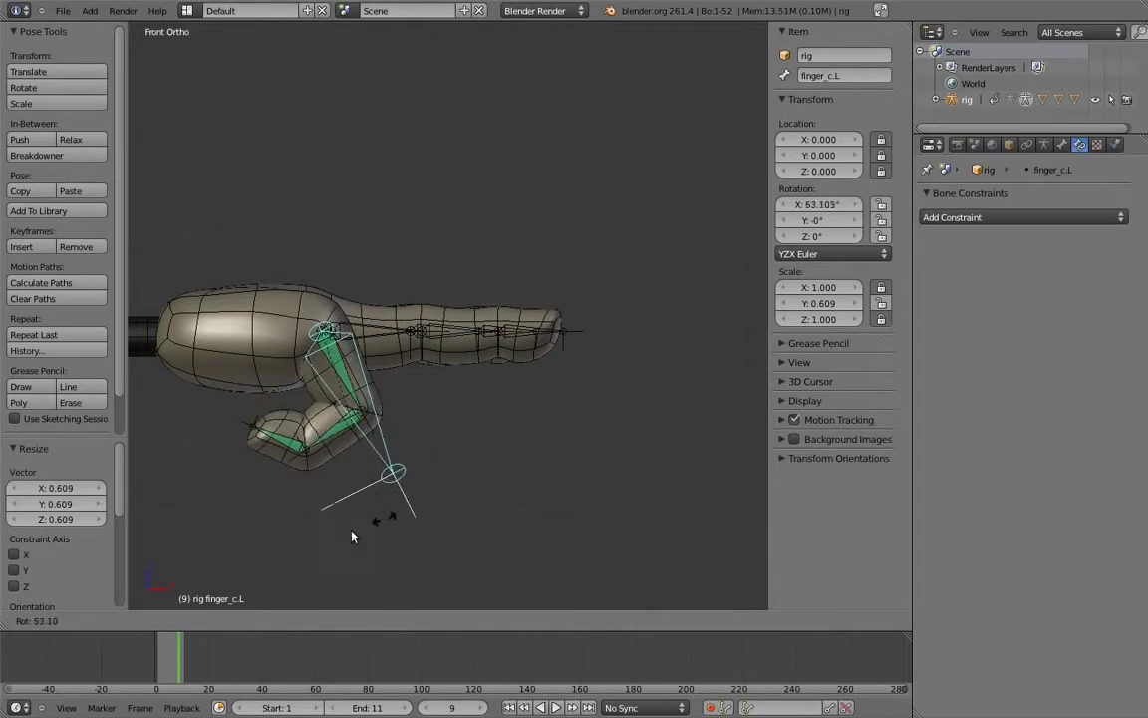
{"action": "left_click", "coordinate": [366, 501]}
{"action": "key", "text": "s"}
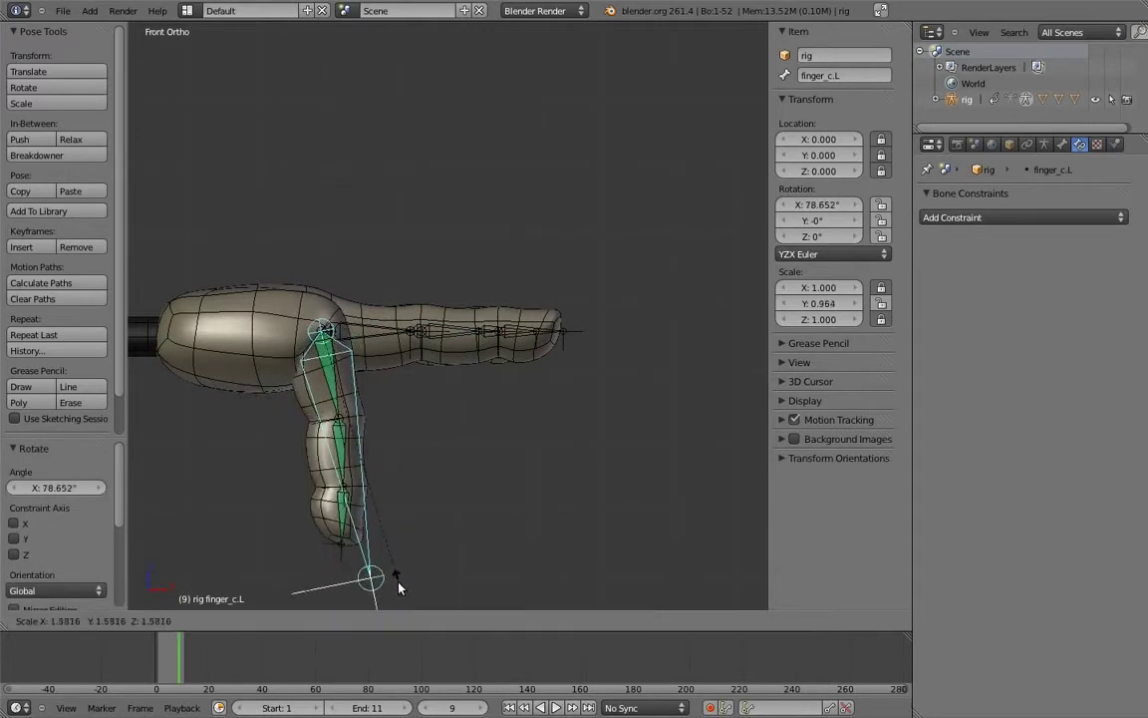
{"action": "left_click", "coordinate": [399, 586]}
{"action": "key", "text": "r"}
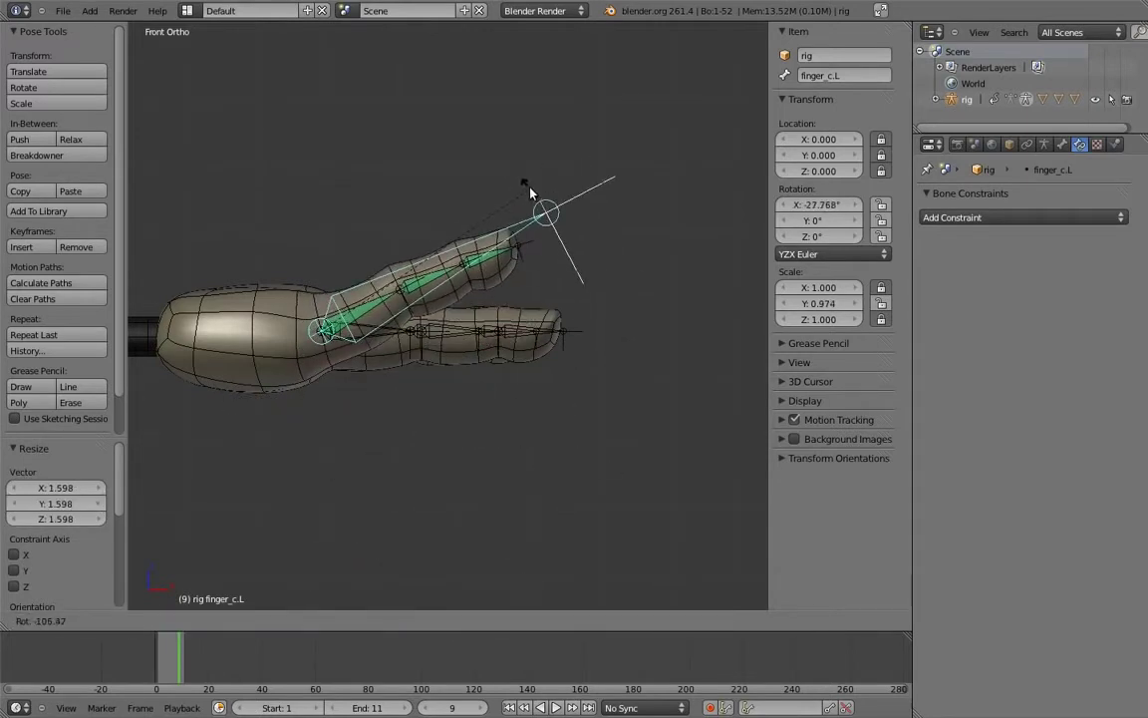
{"action": "left_click", "coordinate": [528, 191]}
{"action": "key", "text": "s"}
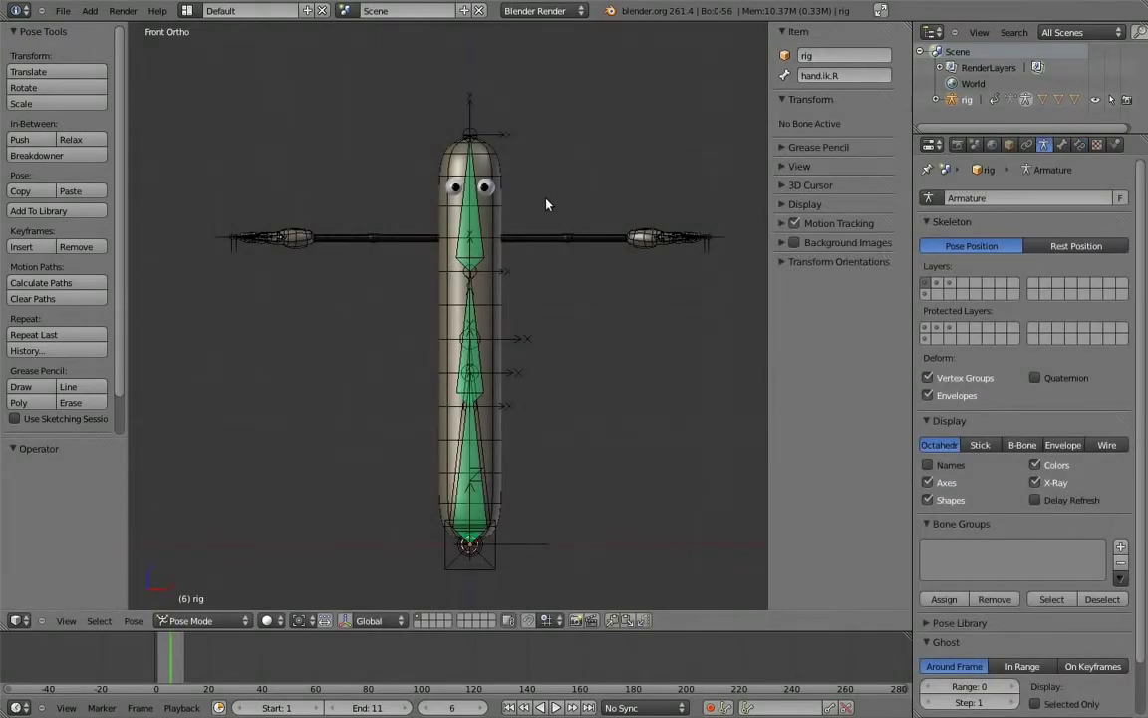
Step: In top view, enter Edit Mode and duplicate the left eye bone with X-axis mirroring, offsetting the copy 0.04 outward along X
{"action": "middle_click_drag", "start_coordinate": [539, 200], "coordinate": [560, 321], "text": "shift"}
{"action": "middle_click_drag", "start_coordinate": [696, 139], "coordinate": [470, 315], "text": "shift"}
{"action": "mouse_move", "coordinate": [527, 233]}
{"action": "middle_mouse_down", "text": "shift"}
{"action": "mouse_move", "coordinate": [537, 353]}
{"action": "mouse_move", "coordinate": [517, 325]}
{"action": "mouse_move", "coordinate": [528, 240]}
{"action": "middle_mouse_up", "text": "shift"}
{"action": "key", "text": "KP_7"}
{"action": "middle_click_drag", "start_coordinate": [528, 240], "coordinate": [526, 333], "text": "ctrl"}
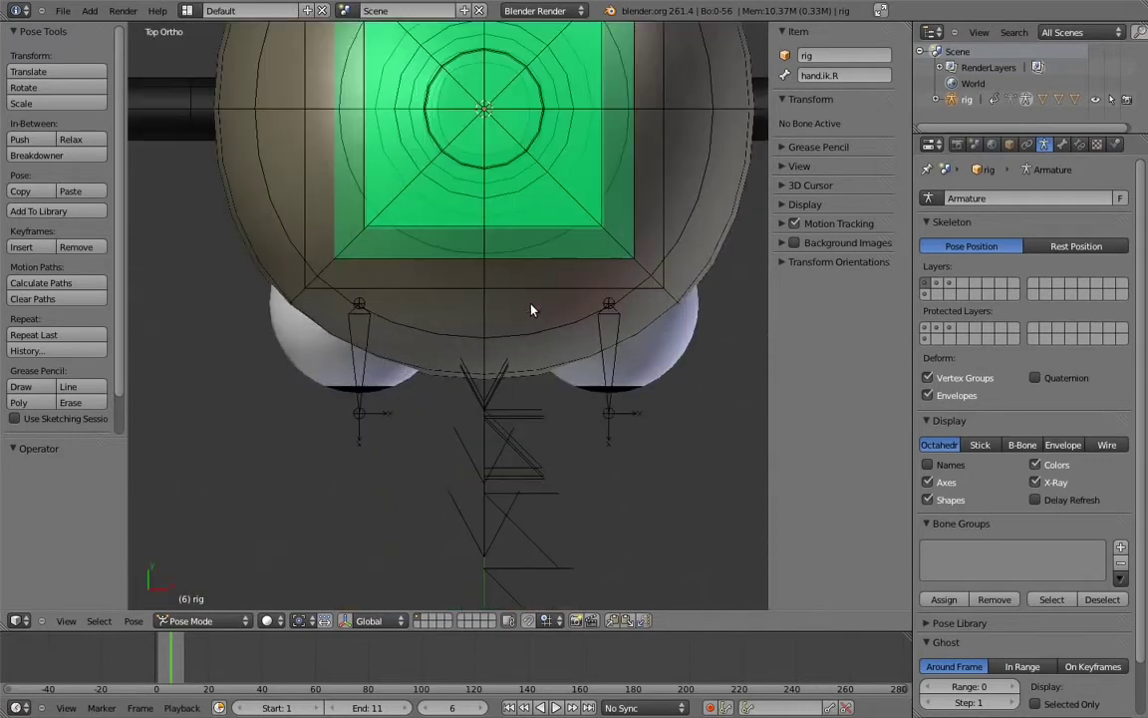
{"action": "right_click", "coordinate": [612, 340]}
{"action": "key", "text": "Tab"}
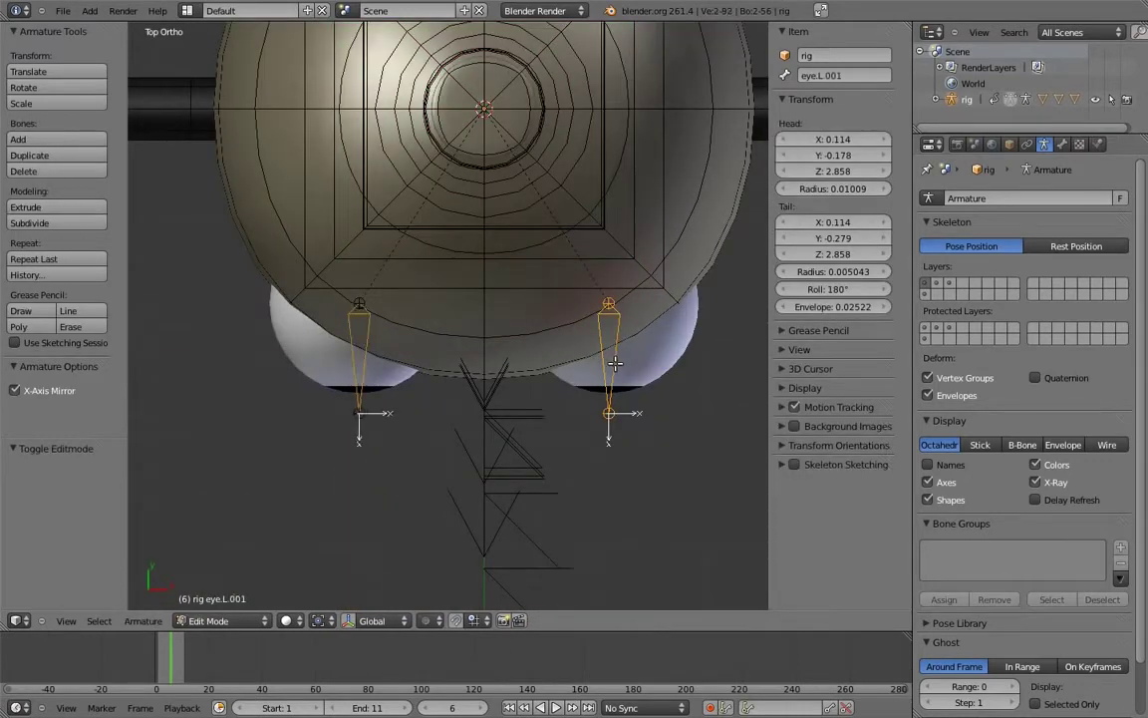
{"action": "key", "text": "shift+d"}
{"action": "key", "text": "x"}
{"action": "left_click", "coordinate": [661, 369]}
Step: Shorten the duplicated eye bone by moving its tail 0.03 along Y
{"action": "right_click", "coordinate": [650, 413]}
{"action": "key", "text": "g"}
{"action": "key", "text": "y"}
{"action": "left_click", "coordinate": [682, 397]}
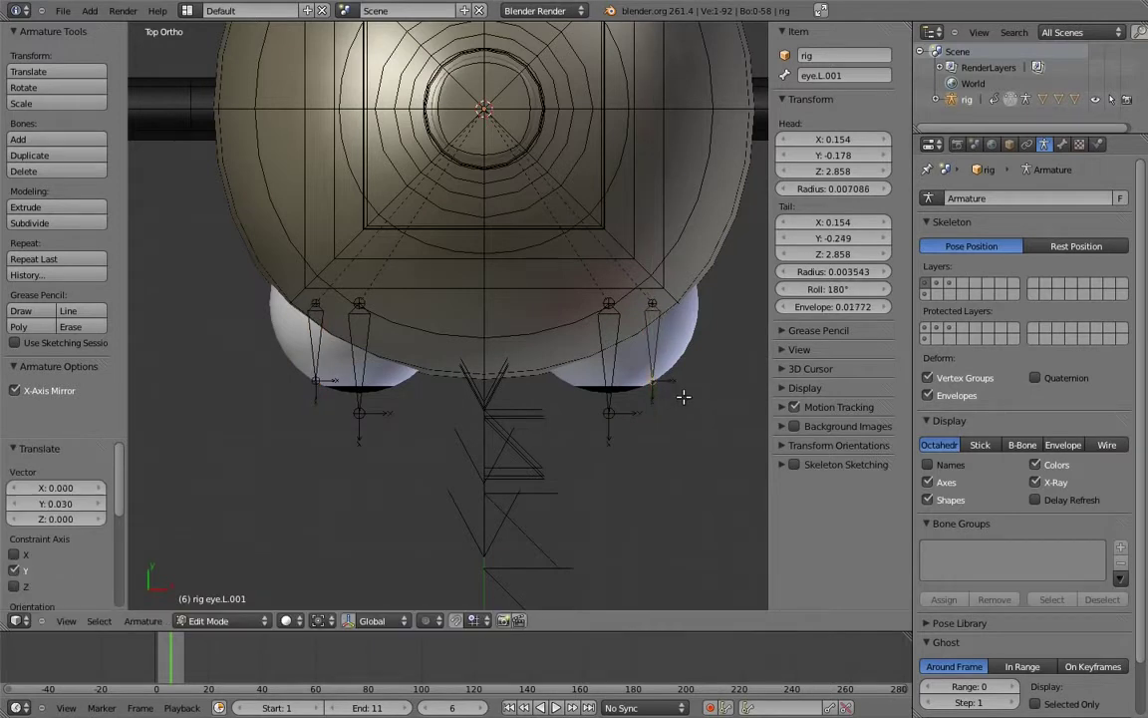
Step: Rename the duplicated left eye bone to MCH-eye_parent.L
{"action": "right_click", "coordinate": [654, 349]}
{"action": "left_click", "coordinate": [832, 75]}
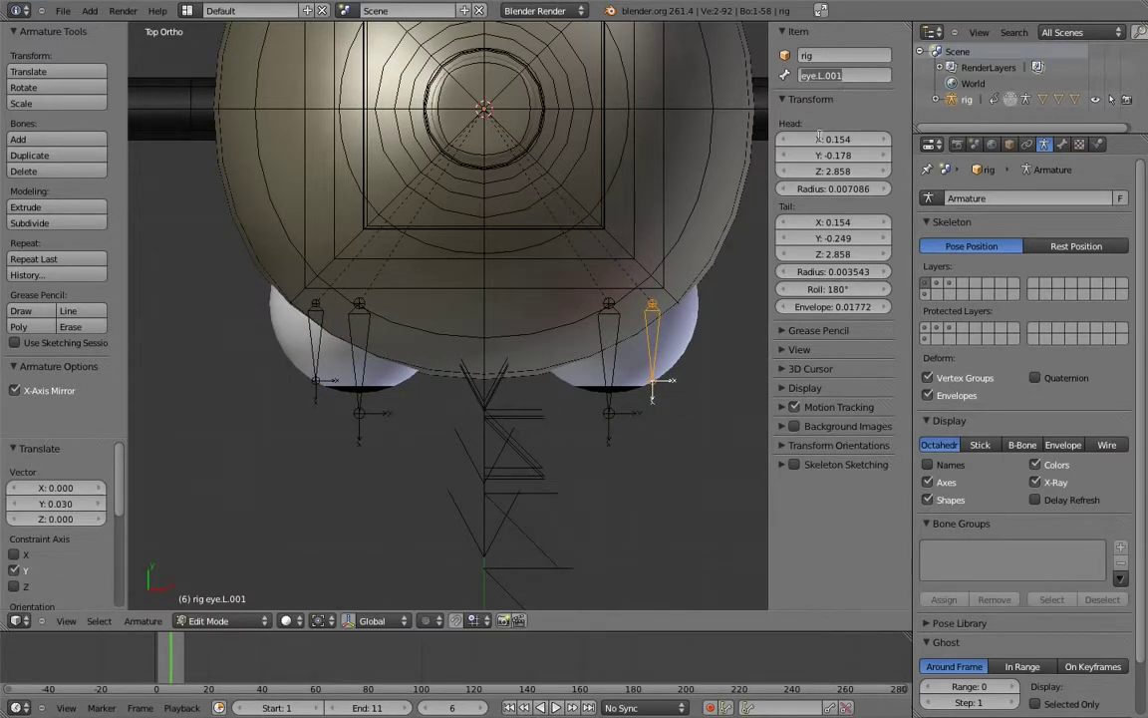
{"action": "type", "text": "H"}
{"action": "key", "text": "Return"}
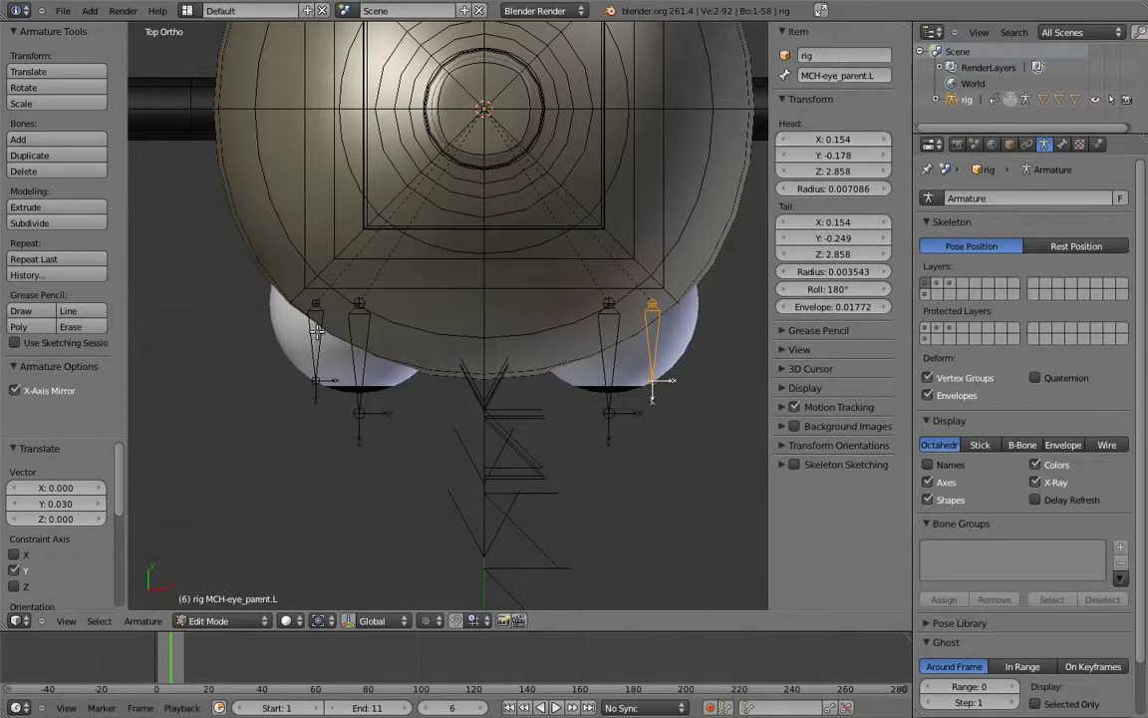
Step: Rename the mirrored duplicate on the other eye to MCH-eye_parent.R
{"action": "right_click", "coordinate": [294, 299]}
{"action": "left_click", "coordinate": [837, 75]}
{"action": "type", "text": "MCH-eye_parent.L"}
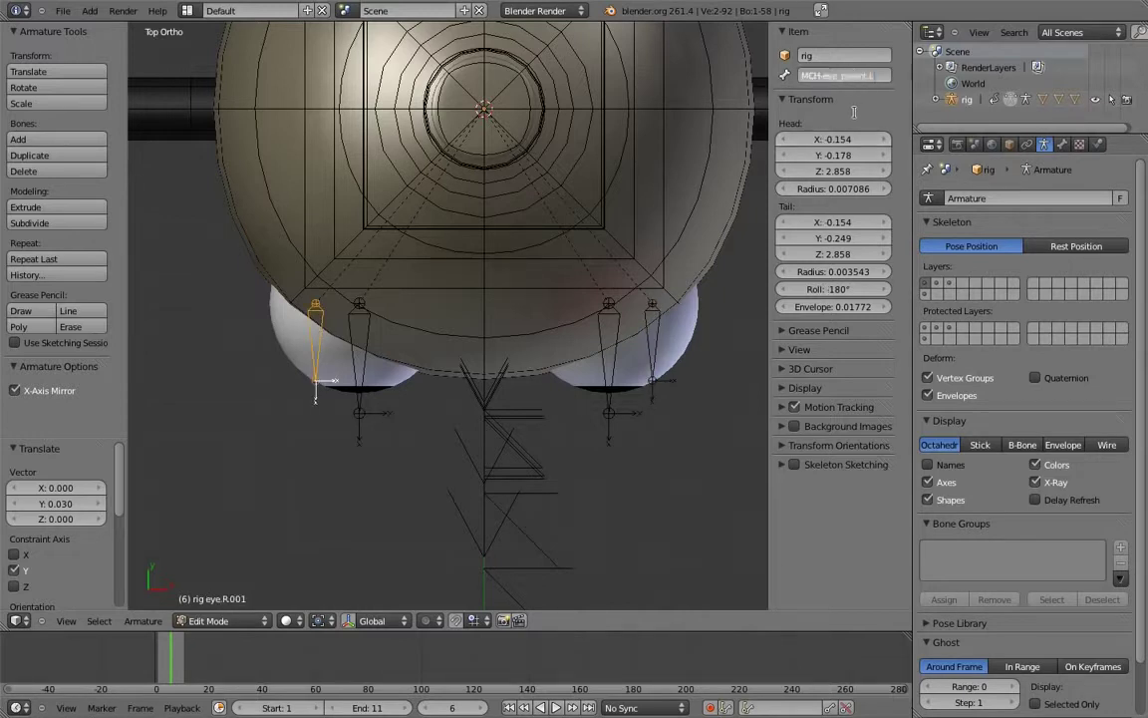
{"action": "key", "text": "BackSpace"}
{"action": "type", "text": "R"}
{"action": "key", "text": "Return"}
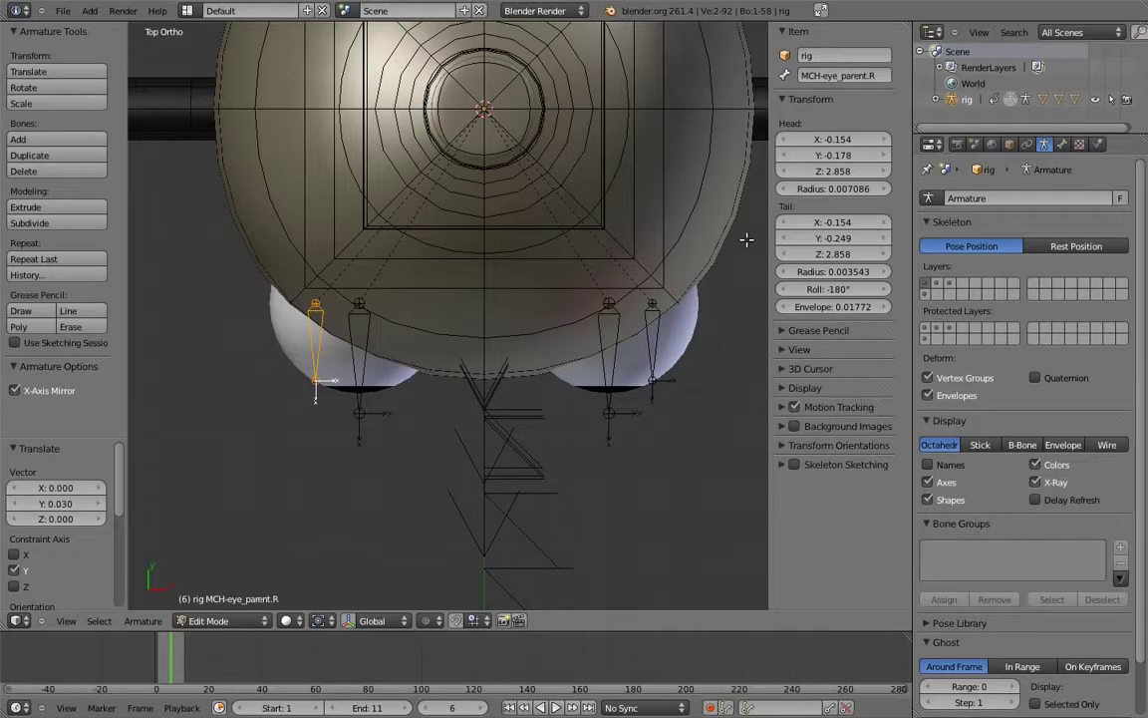
Step: Parent the left eye bone to MCH-eye_parent.L with Keep Offset
{"action": "right_click", "coordinate": [619, 346]}
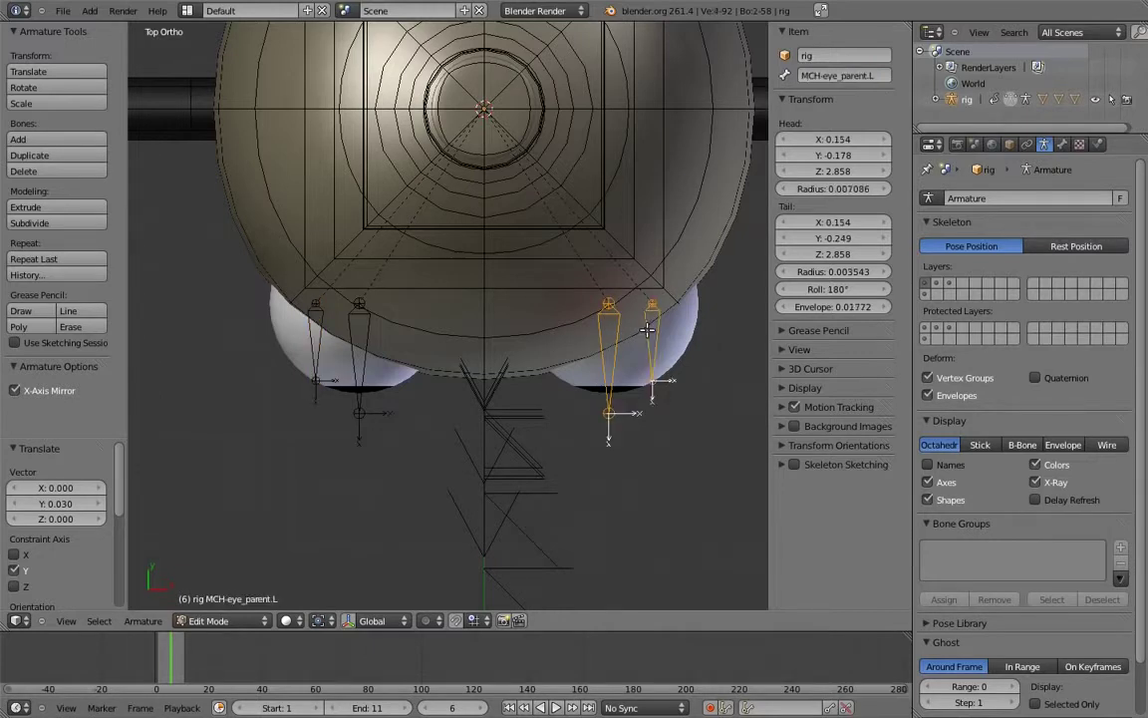
{"action": "key", "text": "ctrl+p"}
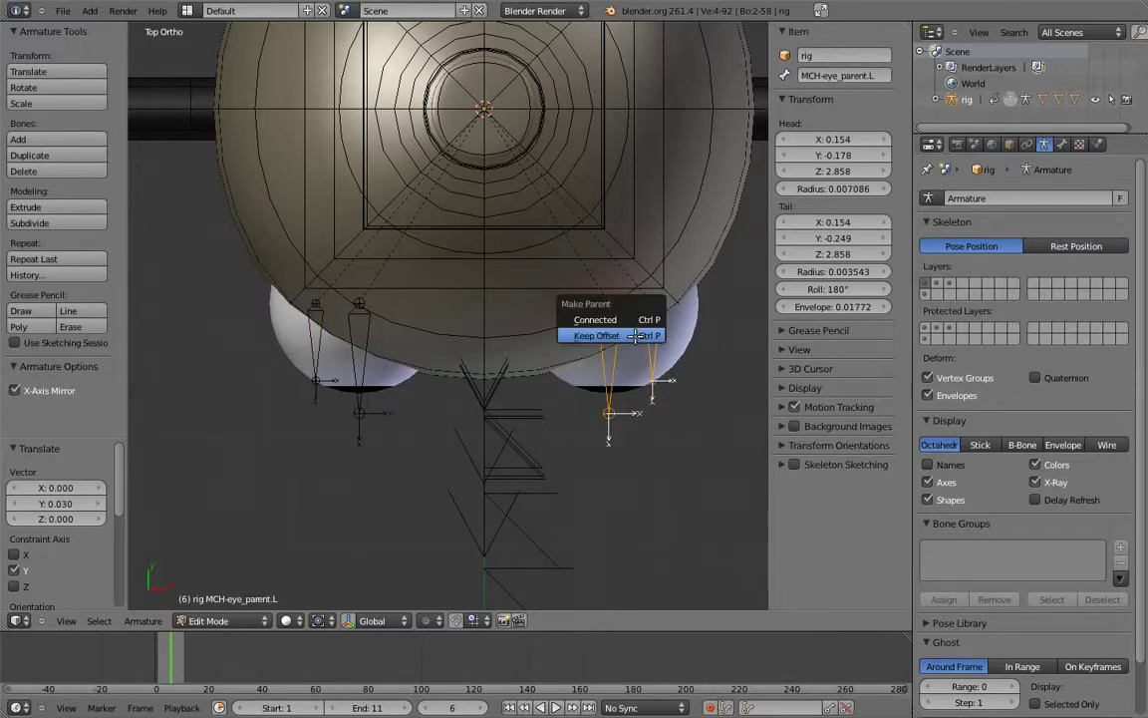
{"action": "left_click", "coordinate": [635, 336]}
{"action": "mouse_move", "coordinate": [643, 350]}
{"action": "middle_mouse_down", "text": "shift"}
{"action": "mouse_move", "coordinate": [630, 350]}
{"action": "mouse_move", "coordinate": [647, 356]}
{"action": "middle_mouse_up", "text": "shift"}
Step: Move MCH-eye_parent.L -0.04 along X so it sits inside the left eye bone
{"action": "right_click", "coordinate": [644, 329]}
{"action": "key", "text": "g"}
{"action": "key", "text": "x"}
{"action": "left_click", "coordinate": [630, 349]}
Step: Turn off X-Axis Mirror and duplicate MCH-eye_parent.L about -0.114 along X, placing the copy between the eyes
{"action": "left_click", "coordinate": [15, 391]}
{"action": "key", "text": "shift+d"}
{"action": "key", "text": "x"}
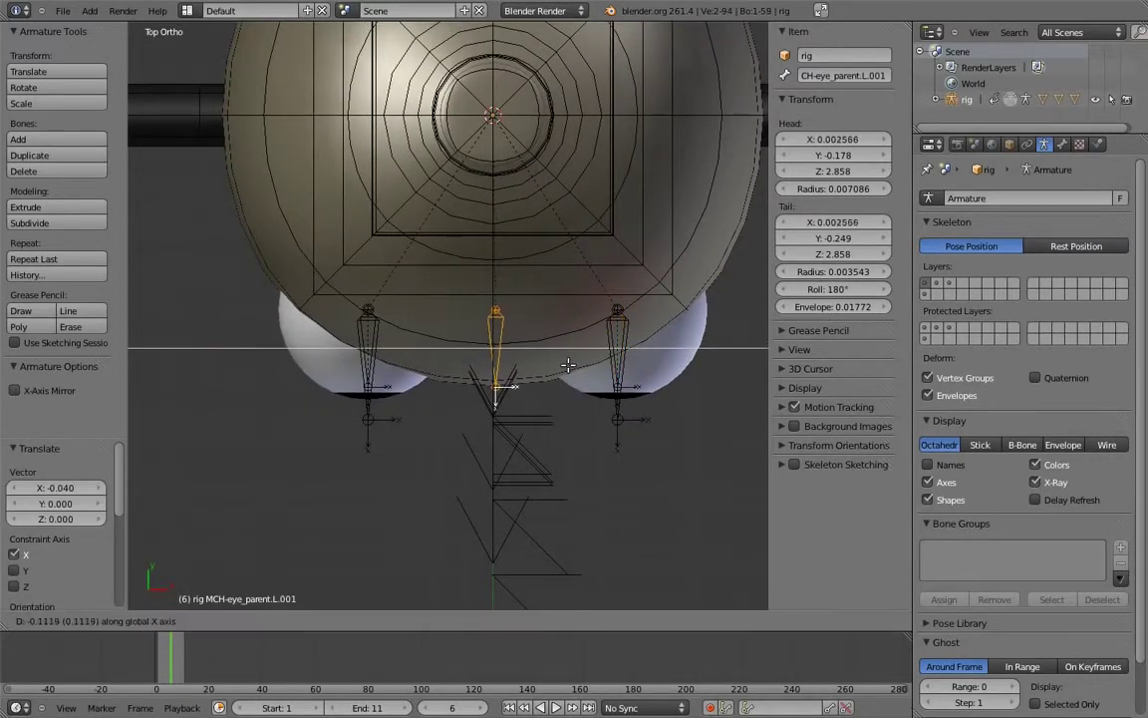
{"action": "left_click", "coordinate": [565, 367]}
Step: Set the X coordinate of the middle bone's head and tail to 0
{"action": "left_click", "coordinate": [850, 223]}
{"action": "type", "text": "0"}
{"action": "key", "text": "Return"}
{"action": "left_click", "coordinate": [854, 142]}
{"action": "type", "text": "0"}
{"action": "key", "text": "Return"}
Step: Rename the middle bone between the eyes to MCH-minds_eye
{"action": "middle_click_drag", "start_coordinate": [547, 304], "coordinate": [561, 308], "text": "shift"}
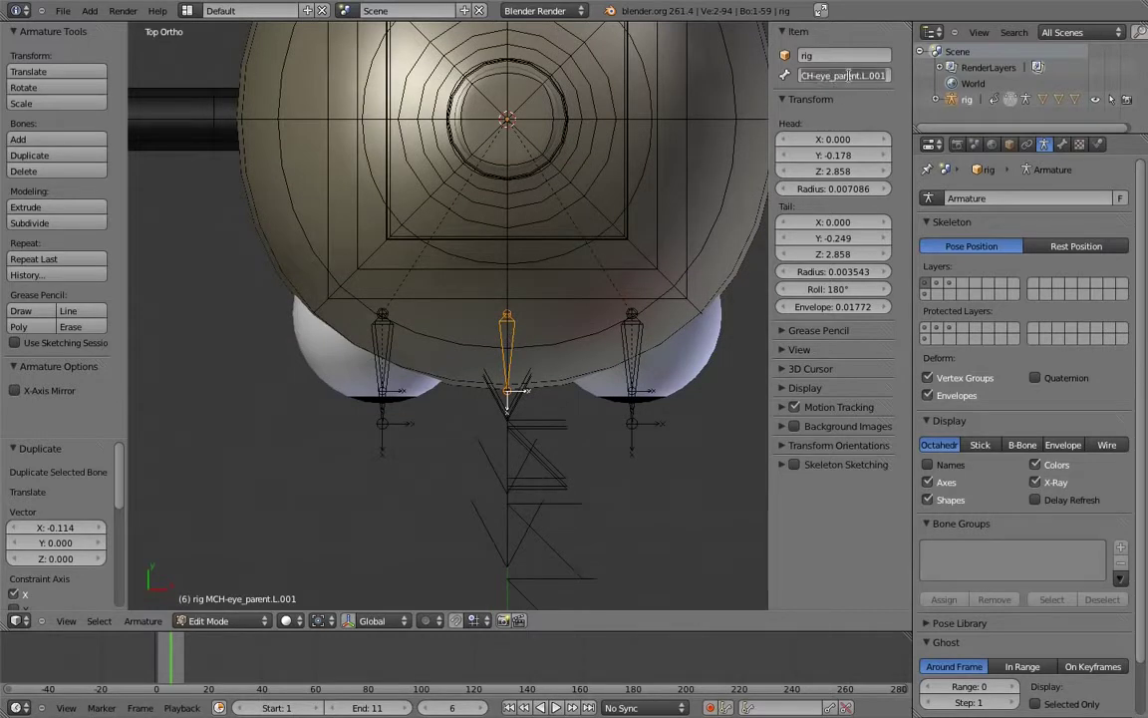
{"action": "type", "text": "MCH-ri"}
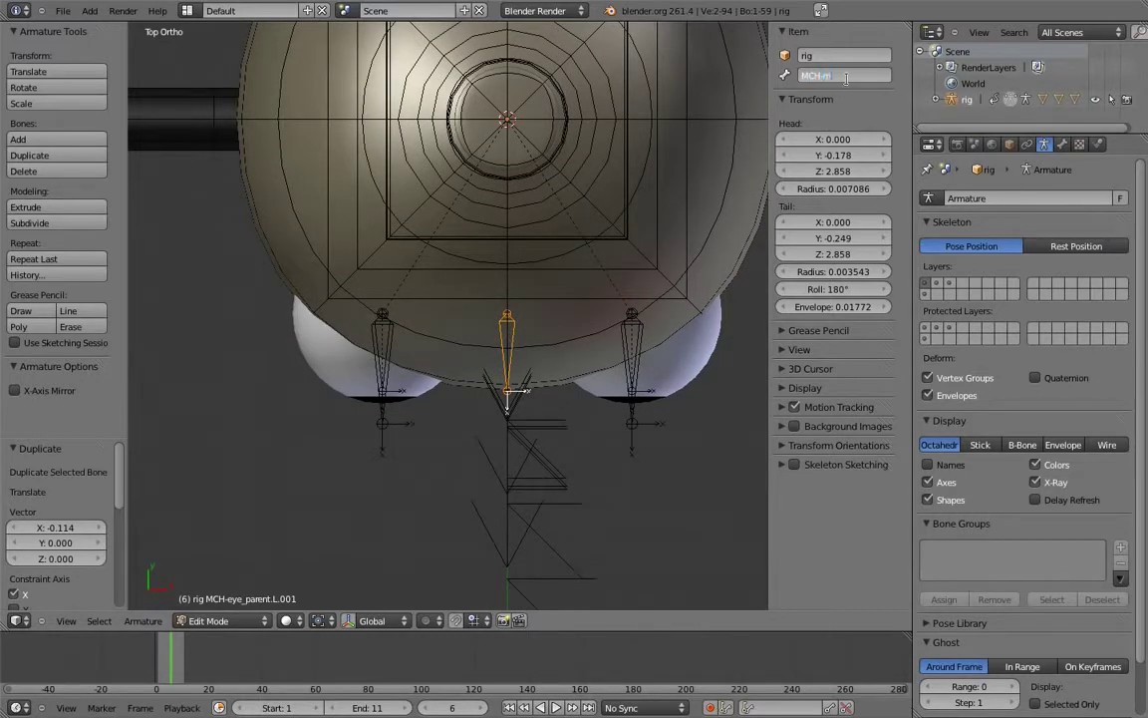
{"action": "key", "text": "Return"}
Step: In side view, duplicate MCH-minds_eye and move the copy about -0.967 along Y, in front of the face
{"action": "key", "text": "KP_3"}
{"action": "scroll", "coordinate": [459, 355], "scroll_direction": "down", "scroll_amount": 2}
{"action": "middle_click_drag", "start_coordinate": [505, 298], "coordinate": [620, 271], "text": "shift"}
{"action": "scroll", "coordinate": [616, 279], "scroll_direction": "down", "scroll_amount": 2}
{"action": "middle_click_drag", "start_coordinate": [561, 335], "coordinate": [674, 306], "text": "shift"}
{"action": "key", "text": "shift+d"}
{"action": "key", "text": "y"}
{"action": "left_click", "coordinate": [333, 351]}
Step: Flip the copied bone to point back at the face by moving its tail 0.2 along Y
{"action": "middle_click_drag", "start_coordinate": [425, 355], "coordinate": [469, 360], "text": "shift"}
{"action": "key", "text": "a"}
{"action": "right_click", "coordinate": [299, 270]}
{"action": "key", "text": "g"}
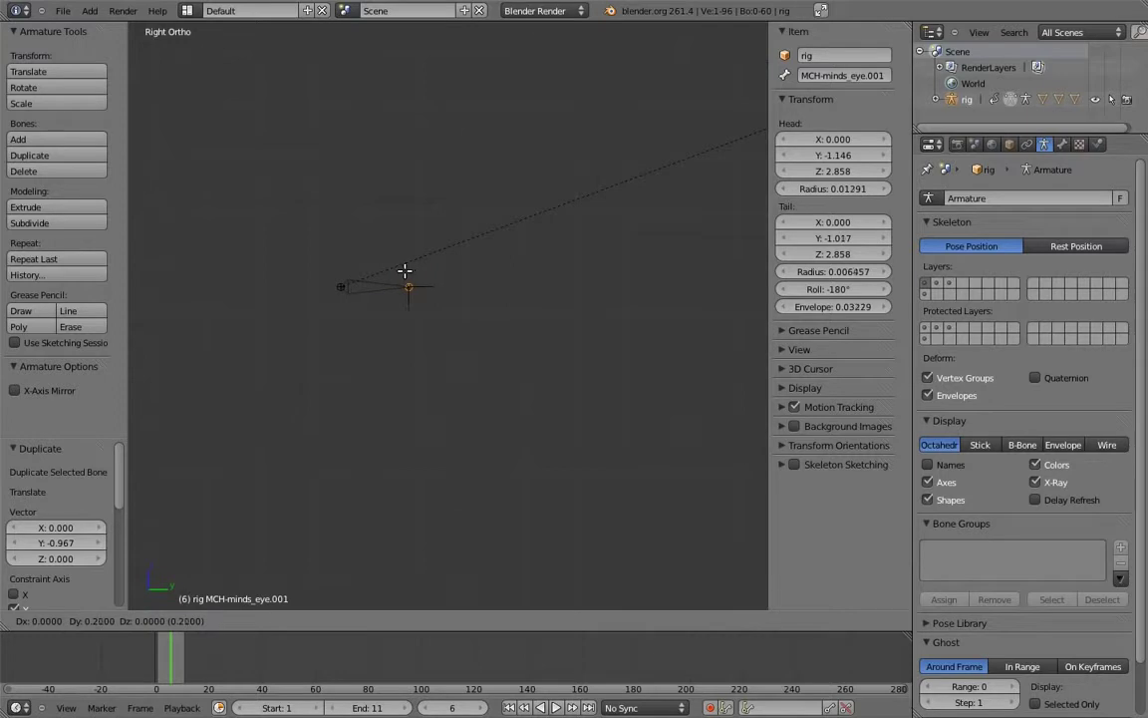
{"action": "left_click", "coordinate": [406, 271]}
Step: Rename the bone in front of the face to eye_target
{"action": "right_click", "coordinate": [373, 286]}
{"action": "left_click", "coordinate": [840, 76]}
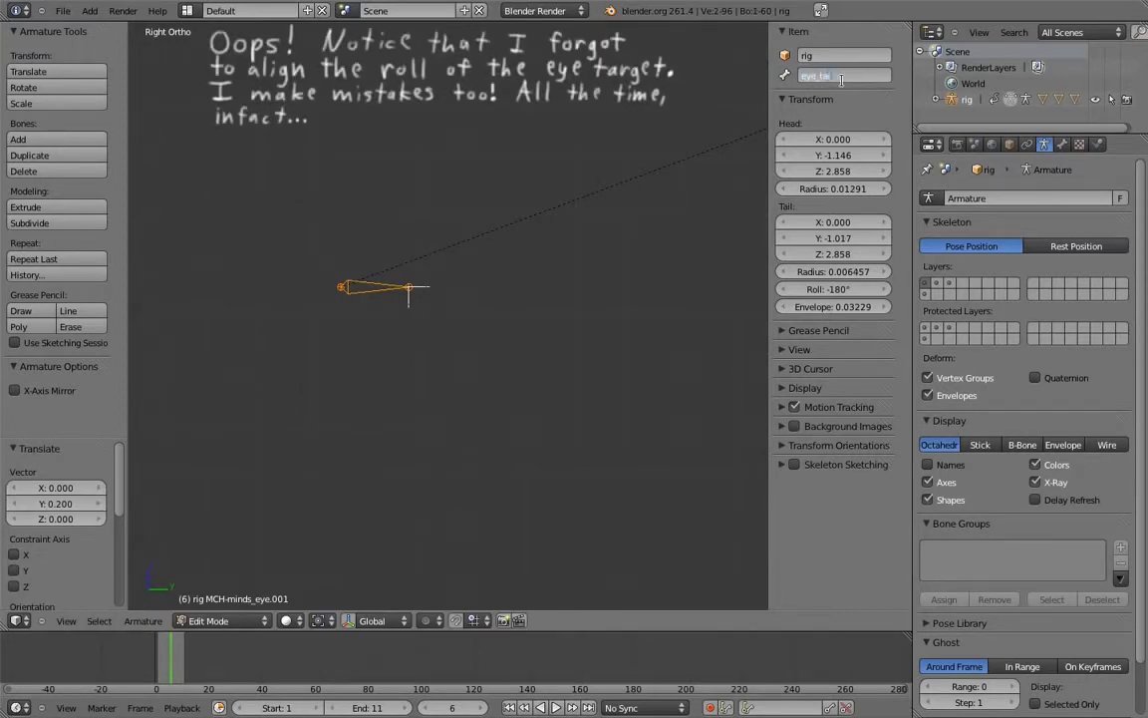
{"action": "type", "text": "eye_target"}
{"action": "key", "text": "Return"}
Step: In Pose Mode, add a Damped Track constraint to MCH-minds_eye with eye_target as its target
{"action": "middle_click_drag", "start_coordinate": [317, 255], "coordinate": [449, 394]}
{"action": "key", "text": "KP_7"}
{"action": "middle_click_drag", "start_coordinate": [526, 244], "coordinate": [558, 433], "text": "shift"}
{"action": "scroll", "coordinate": [547, 369], "scroll_direction": "down", "scroll_amount": 1}
{"action": "key", "text": "ctrl+Tab"}
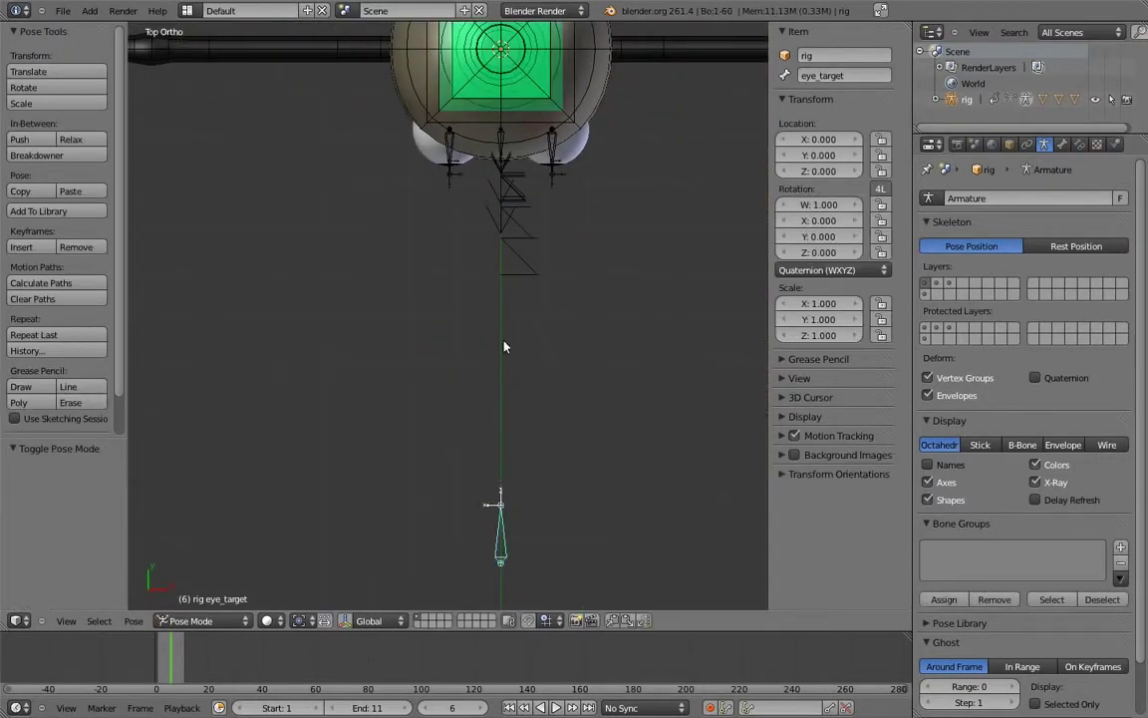
{"action": "right_click", "coordinate": [504, 146], "text": "shift"}
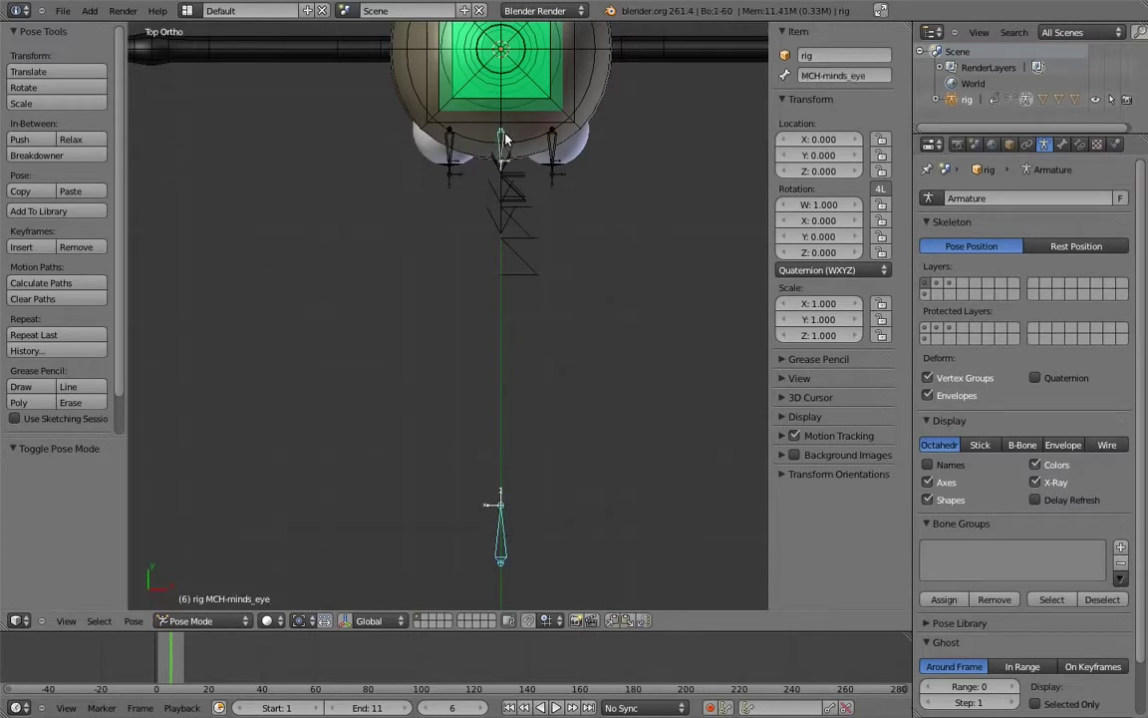
{"action": "key", "text": "shift+ctrl+c"}
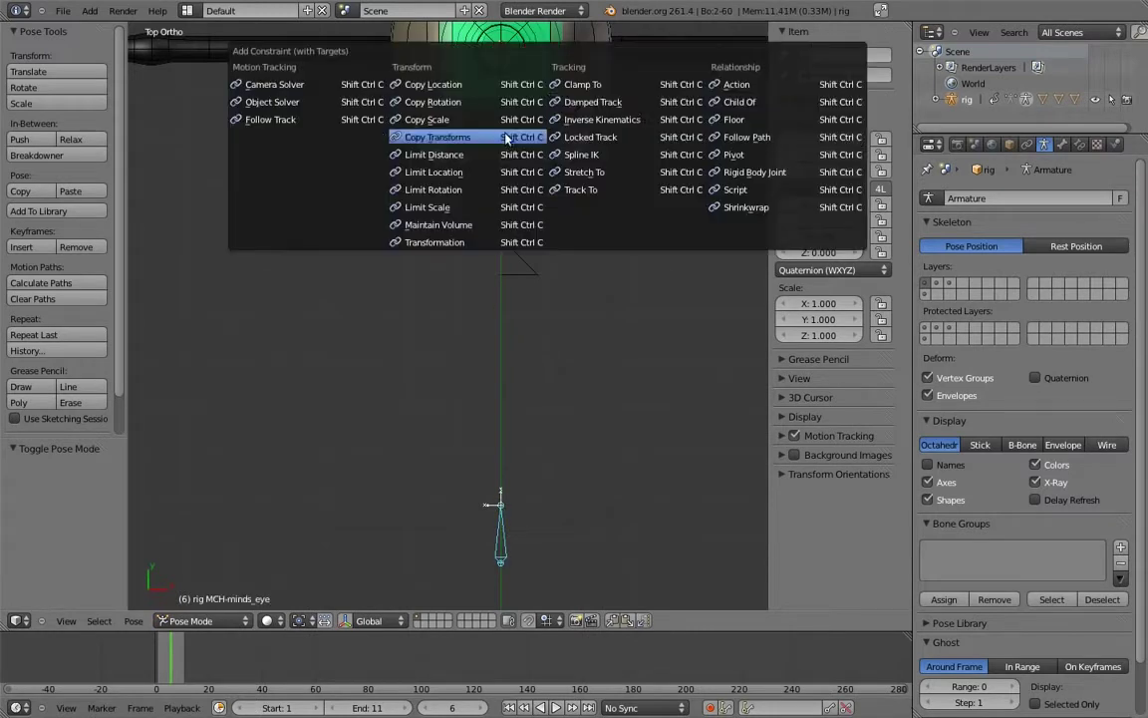
{"action": "left_click", "coordinate": [610, 103]}
Step: Test the tracking by moving eye_target around in top view, and cancel the move
{"action": "right_click", "coordinate": [496, 561]}
{"action": "key", "text": "g"}
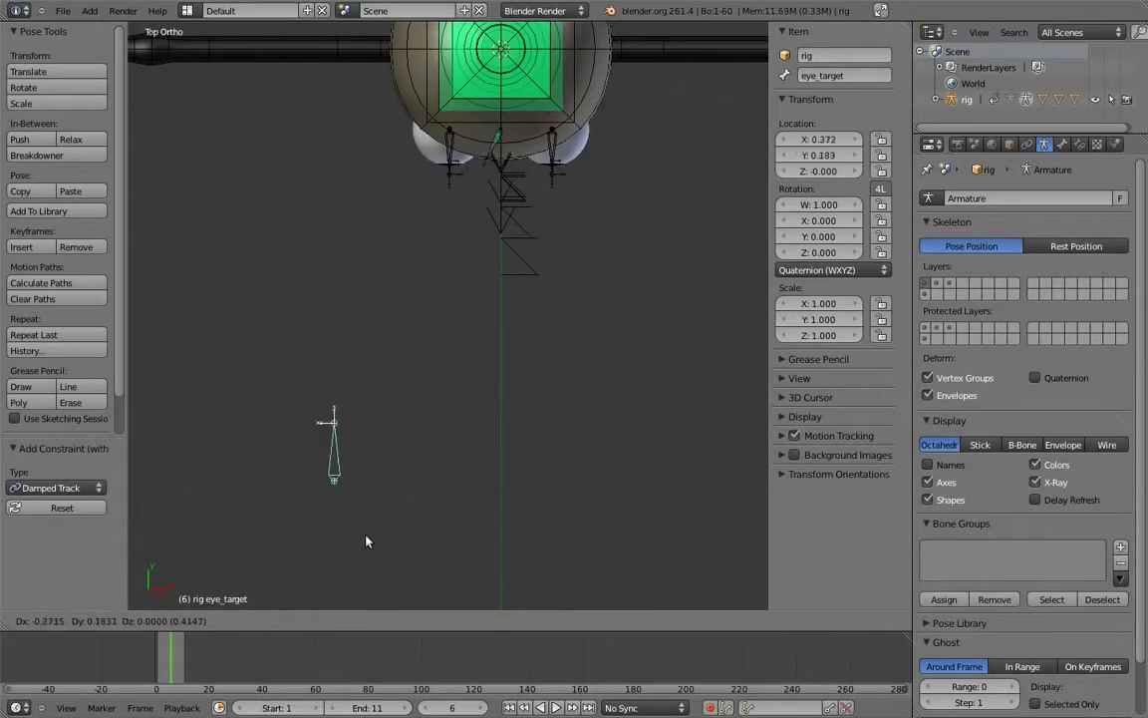
{"action": "right_click", "coordinate": [473, 339]}
Step: Add a Copy Rotation constraint to MCH-eye_parent.R targeting MCH-minds_eye
{"action": "middle_click_drag", "start_coordinate": [505, 241], "coordinate": [500, 353], "text": "shift"}
{"action": "scroll", "coordinate": [493, 398], "scroll_direction": "up", "scroll_amount": 7}
{"action": "middle_click_drag", "start_coordinate": [558, 224], "coordinate": [492, 259], "text": "shift"}
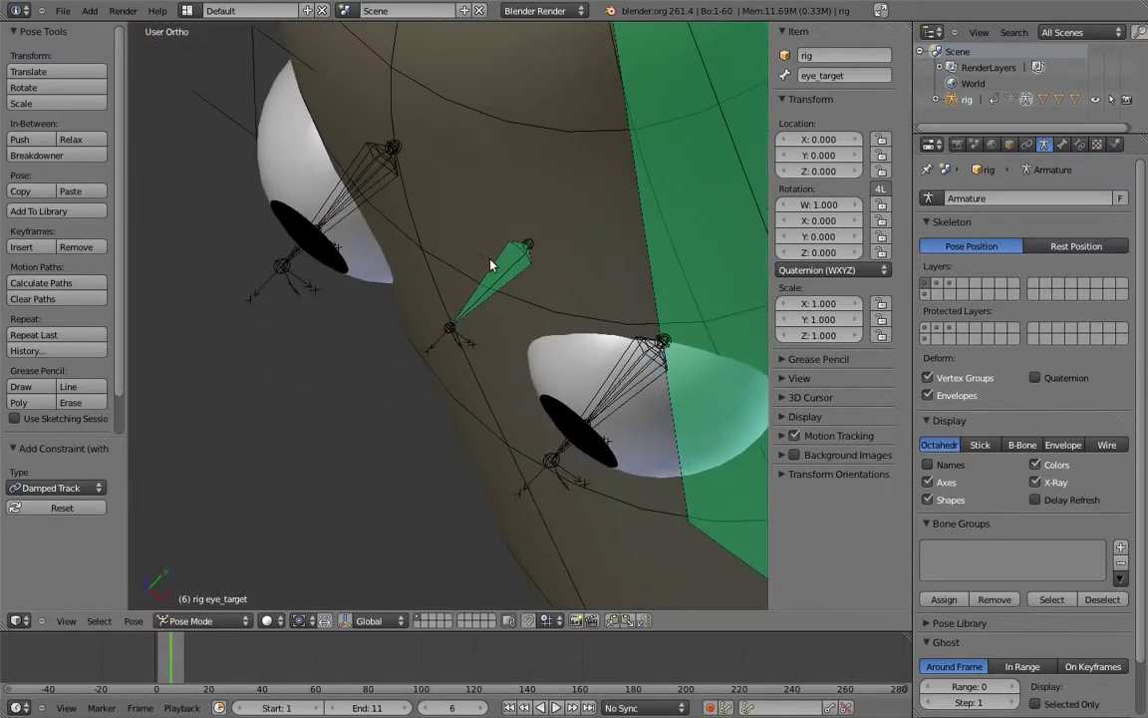
{"action": "right_click", "coordinate": [493, 259]}
{"action": "right_click", "coordinate": [363, 166], "text": "shift"}
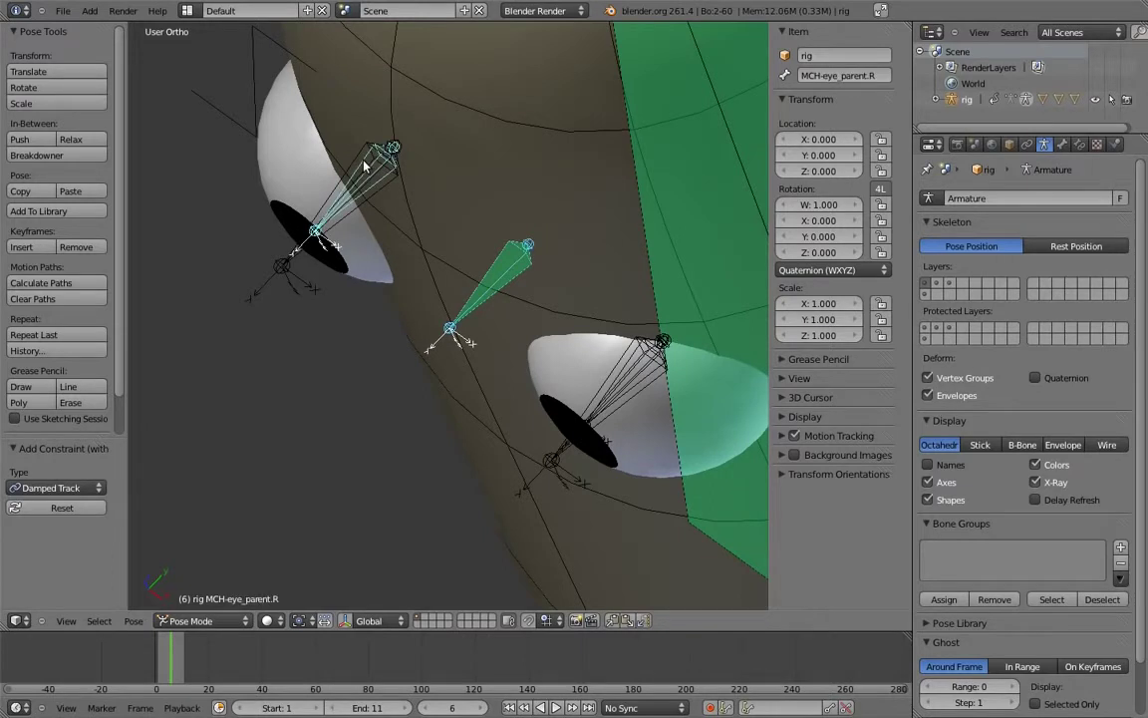
{"action": "key", "text": "shift+ctrl+c"}
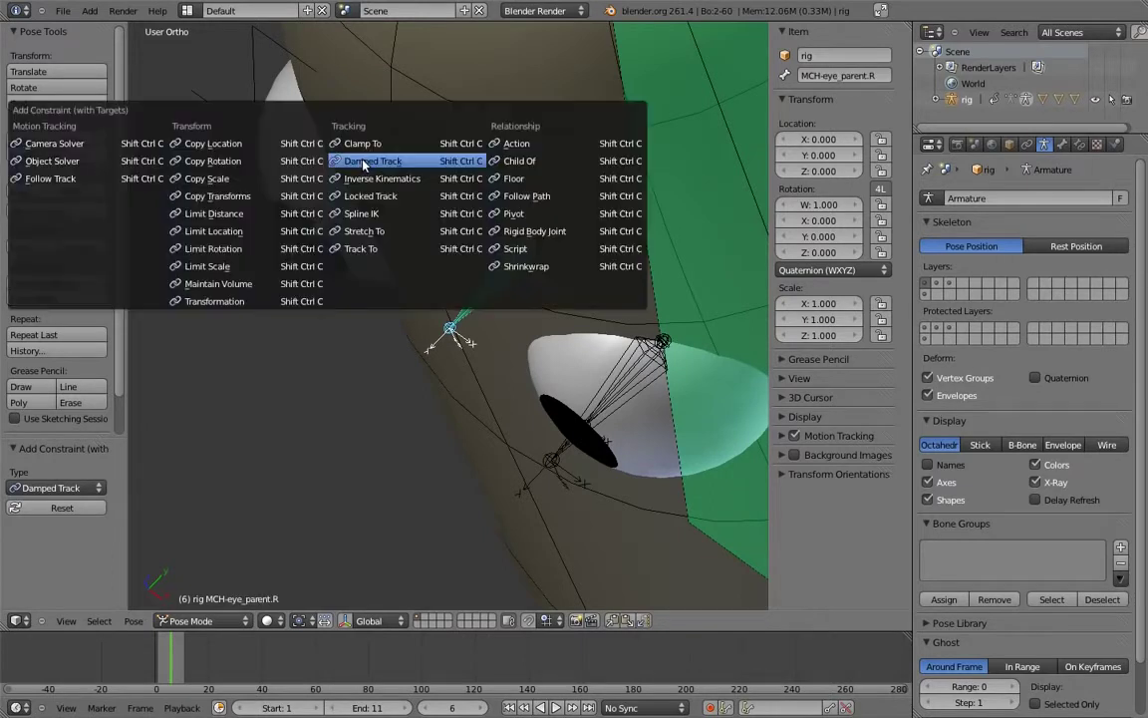
{"action": "left_click", "coordinate": [253, 166]}
Step: Add a Copy Rotation constraint to MCH-eye_parent.L targeting MCH-minds_eye
{"action": "right_click", "coordinate": [572, 327], "text": "shift"}
{"action": "key", "text": "shift+ctrl+c"}
{"action": "left_click", "coordinate": [622, 359]}
{"action": "scroll", "coordinate": [507, 336], "scroll_direction": "down", "scroll_amount": 6}
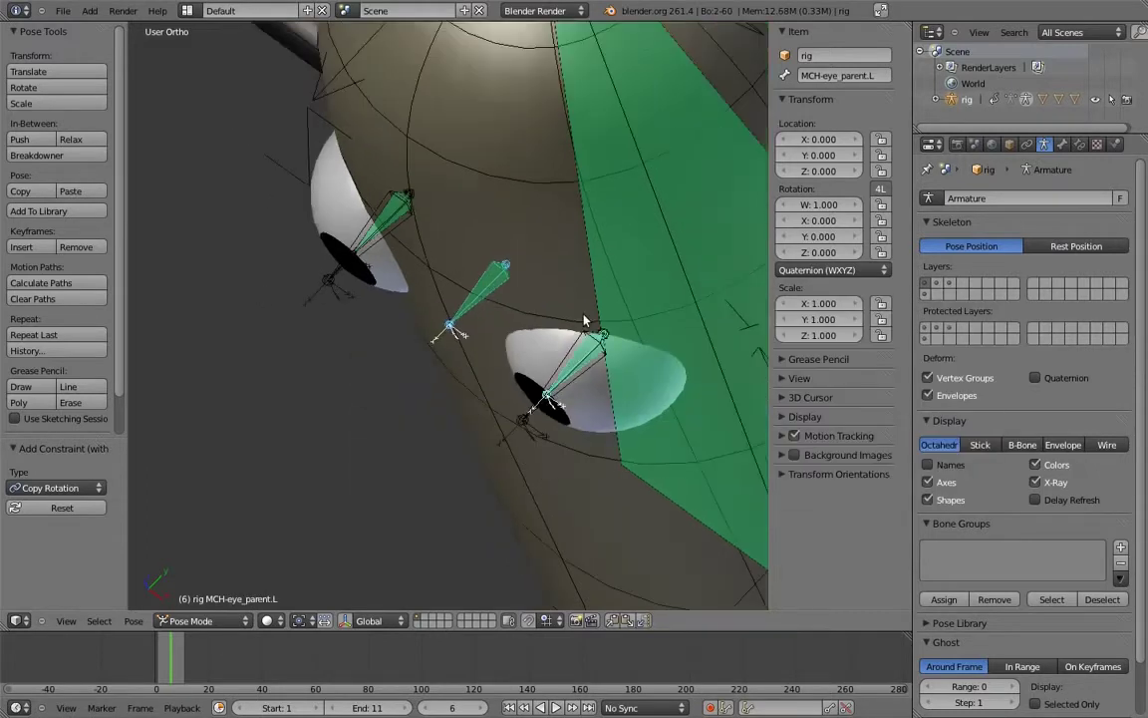
Step: Check that both eyes follow eye_target by moving it from two viewing angles, cancelling each move
{"action": "right_click", "coordinate": [255, 513]}
{"action": "key", "text": "g"}
{"action": "right_click", "coordinate": [257, 404]}
{"action": "middle_click_drag", "start_coordinate": [349, 384], "coordinate": [598, 284]}
{"action": "key", "text": "g"}
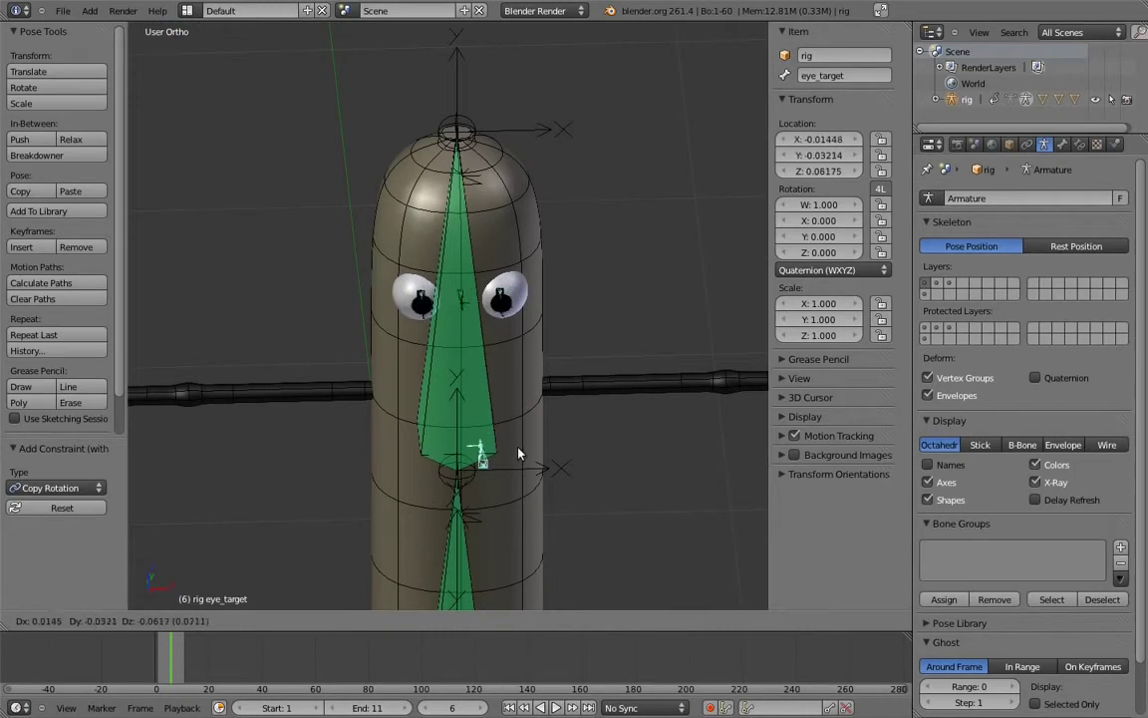
{"action": "right_click", "coordinate": [515, 422]}
Step: In side view, enter Edit Mode, duplicate the topmost body bone in the head and move the copy -0.4 along Y
{"action": "key", "text": "KP_3"}
{"action": "middle_click_drag", "start_coordinate": [463, 368], "coordinate": [488, 340], "text": "shift"}
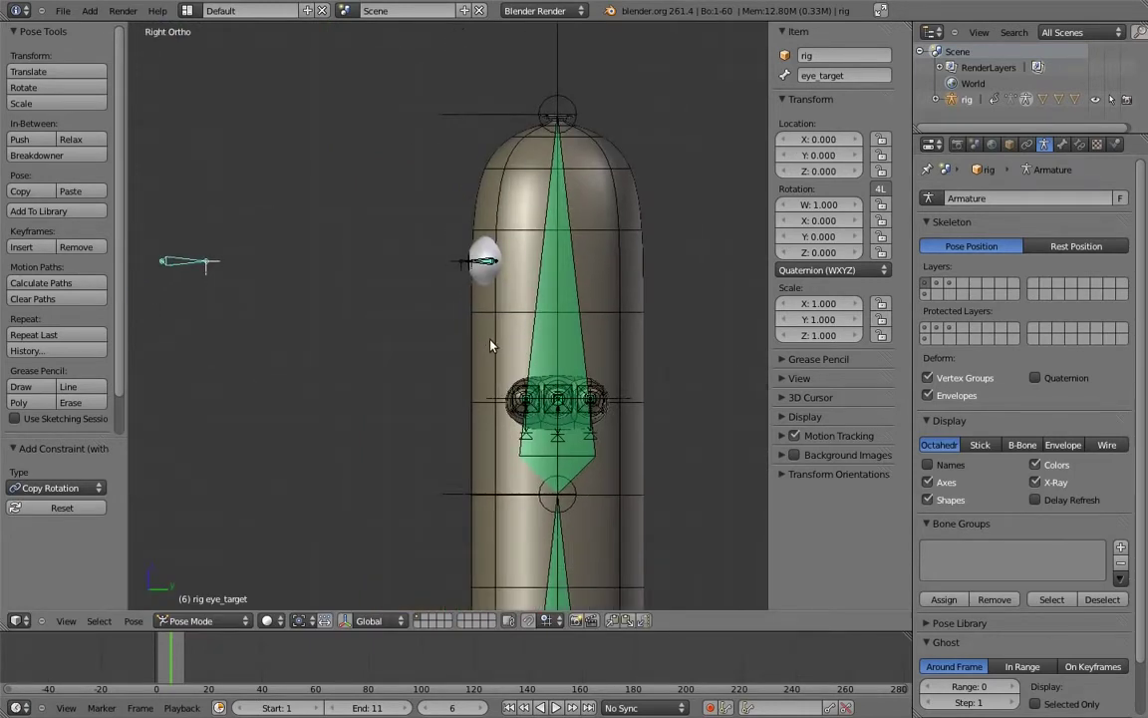
{"action": "key", "text": "Tab"}
{"action": "right_click", "coordinate": [472, 299]}
{"action": "key", "text": "g"}
{"action": "key", "text": "y"}
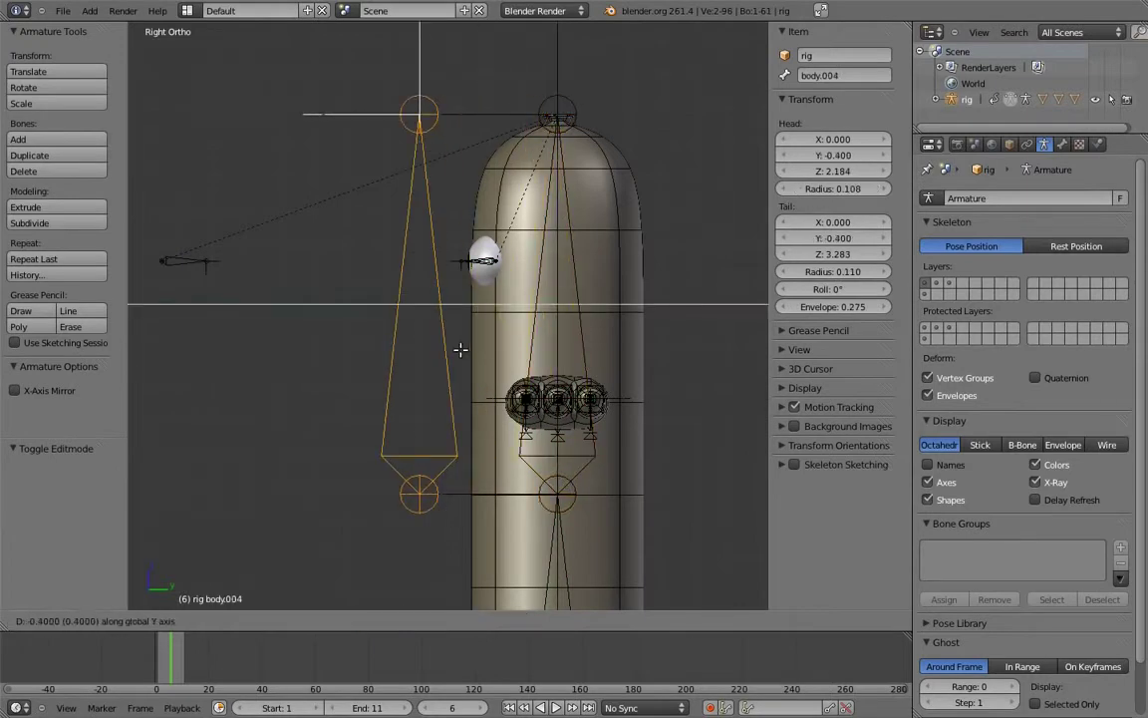
{"action": "left_click", "coordinate": [464, 348]}
Step: Return to Pose Mode and delete the constraint on the duplicated bone body.004
{"action": "key", "text": "Tab"}
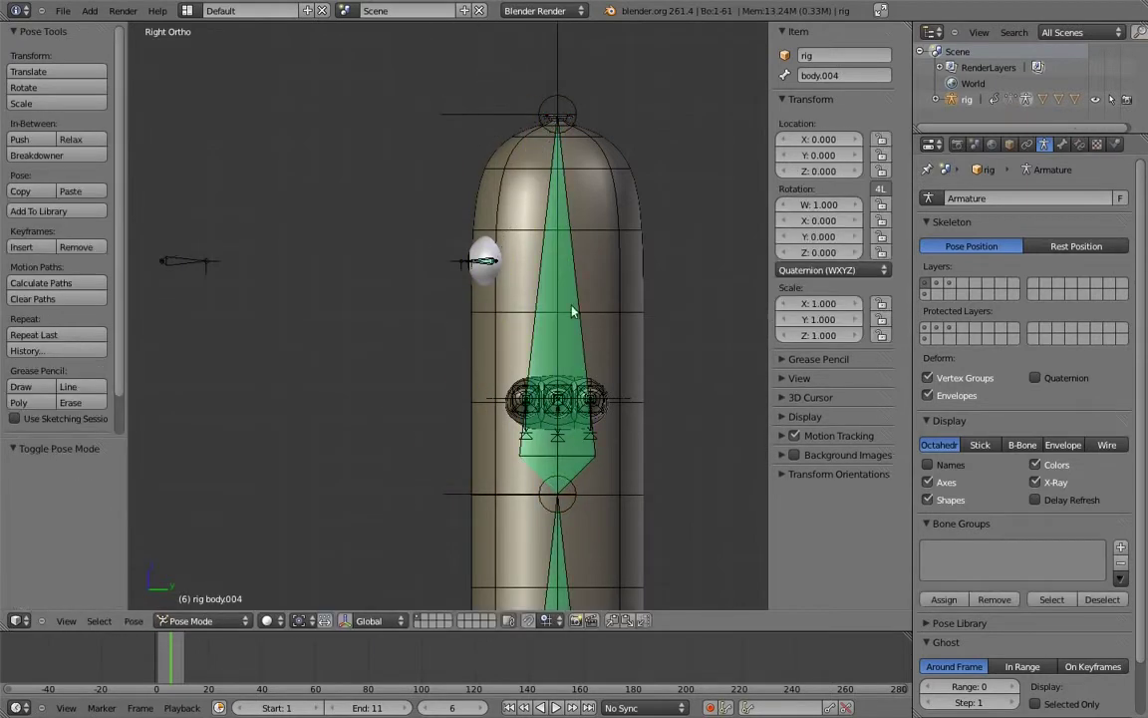
{"action": "left_click", "coordinate": [1081, 145]}
{"action": "left_click", "coordinate": [1117, 244]}
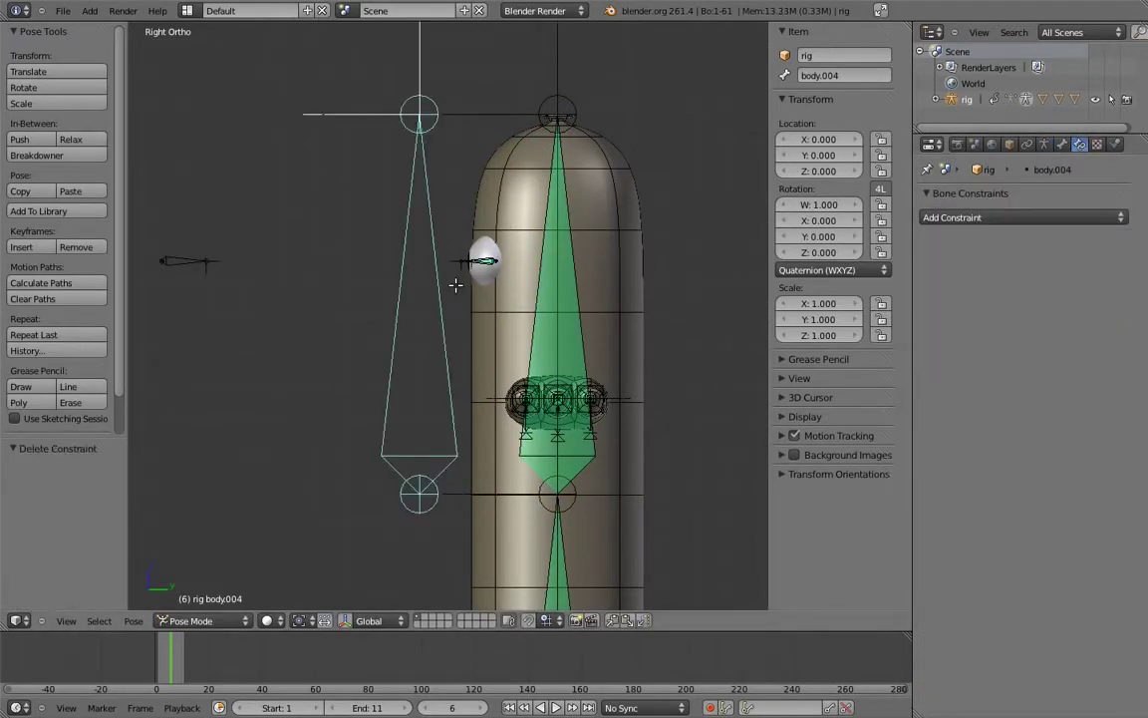
Step: In Edit Mode, shorten body.004 by moving its tail -0.7 along Z
{"action": "key", "text": "Tab"}
{"action": "right_click", "coordinate": [431, 107]}
{"action": "key", "text": "g"}
{"action": "key", "text": "z"}
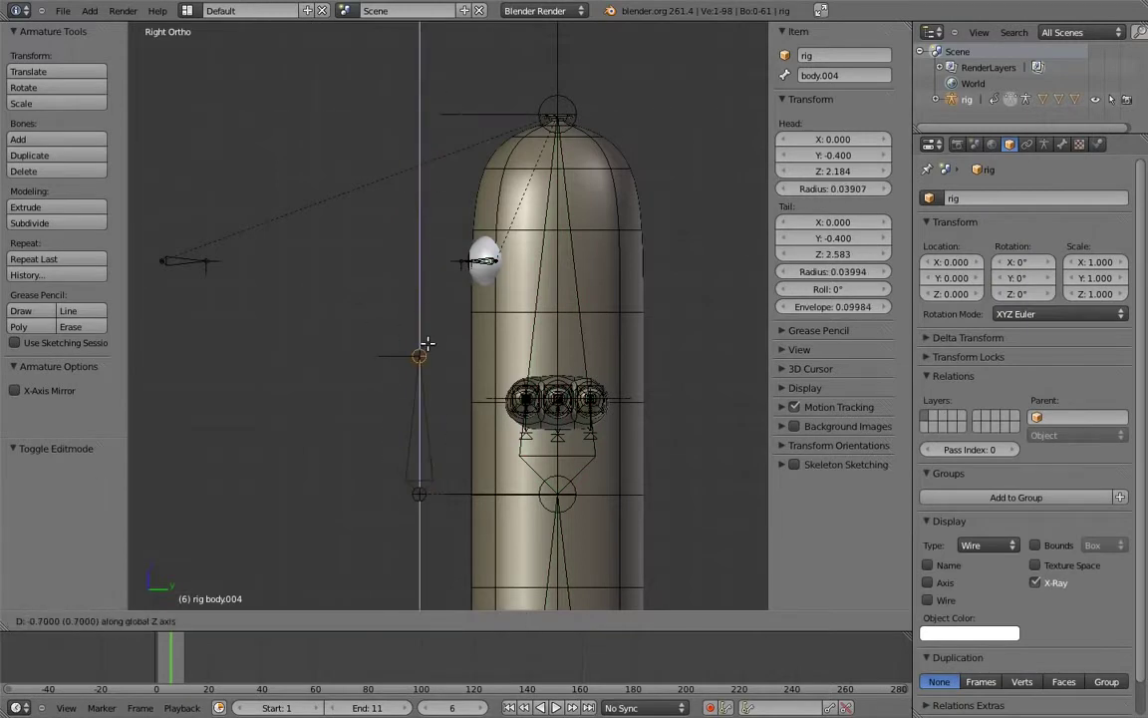
{"action": "left_click", "coordinate": [427, 344]}
Step: Move the whole body.004 bone 0.4 along Y, back inside the head bone
{"action": "right_click", "coordinate": [425, 418]}
{"action": "key", "text": "g"}
{"action": "key", "text": "y"}
{"action": "left_click", "coordinate": [556, 432]}
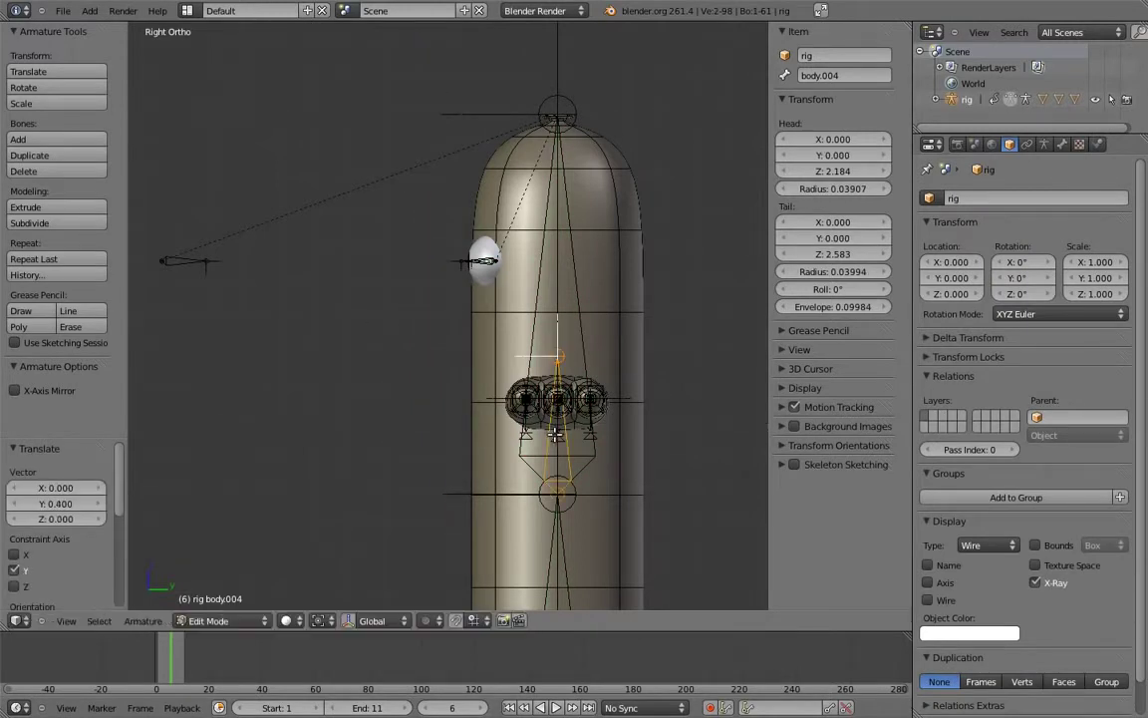
Step: Parent the eye_target bone to the body.004 bone with Keep Offset
{"action": "right_click", "coordinate": [194, 267]}
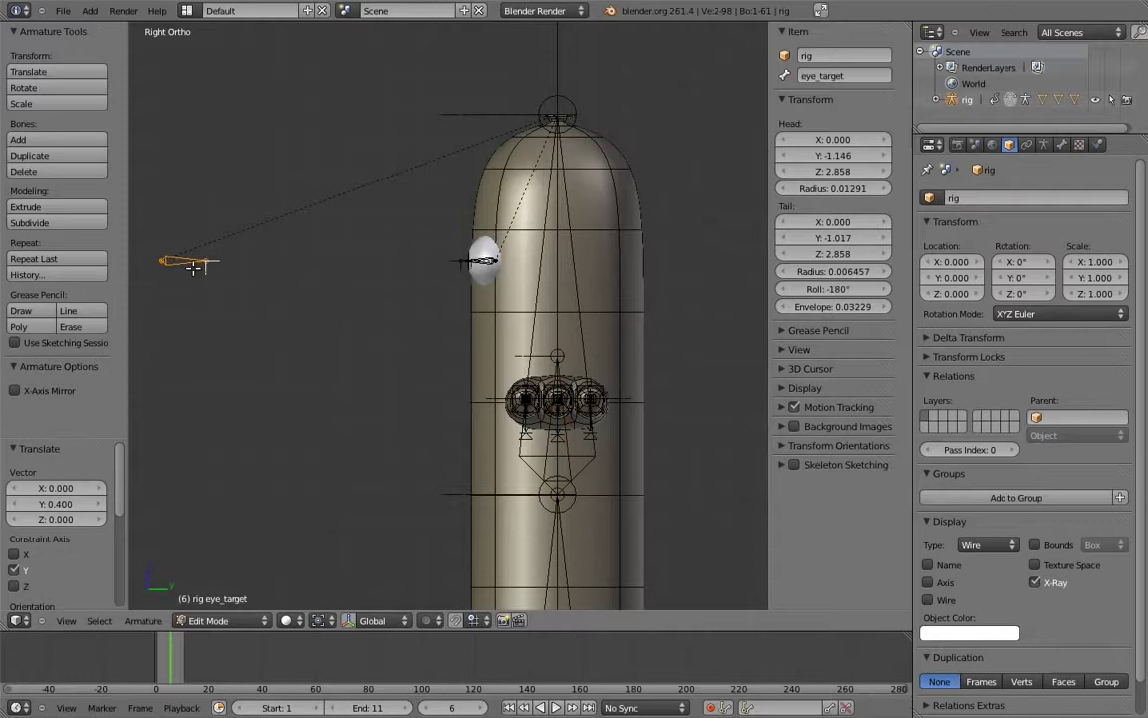
{"action": "right_click", "coordinate": [560, 458], "text": "shift"}
{"action": "key", "text": "ctrl+p"}
{"action": "left_click", "coordinate": [546, 453]}
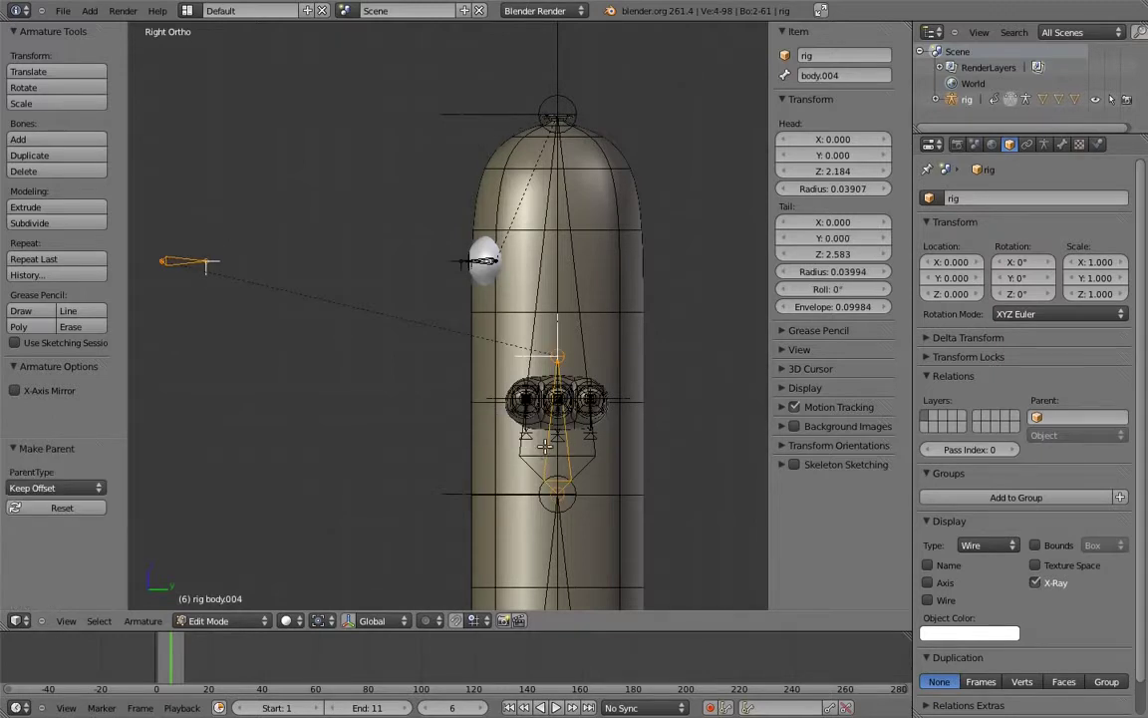
Step: Rename the body.004 bone as MCH-eye_target_parent
{"action": "left_click", "coordinate": [826, 77]}
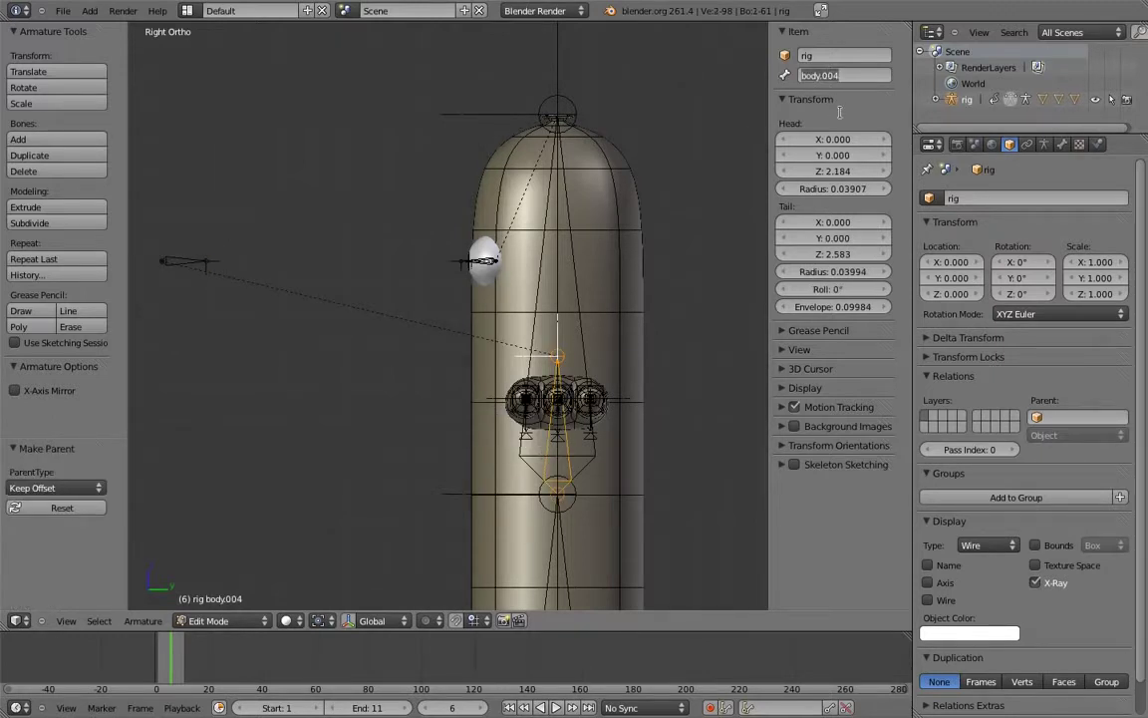
{"action": "type", "text": "MCH-eye_target_parent"}
{"action": "key", "text": "Return"}
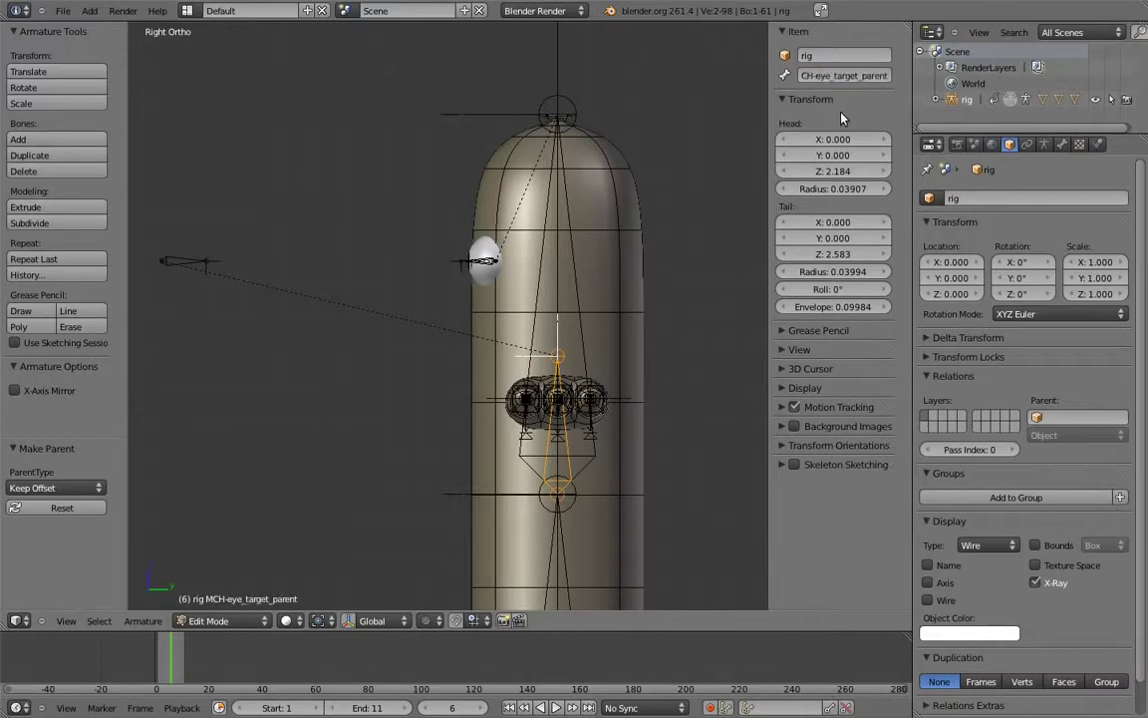
Step: Parent the MCH-eye_target_parent bone to the root bone with Keep Offset
{"action": "middle_click_drag", "start_coordinate": [495, 369], "coordinate": [514, 487]}
{"action": "right_click", "coordinate": [561, 568]}
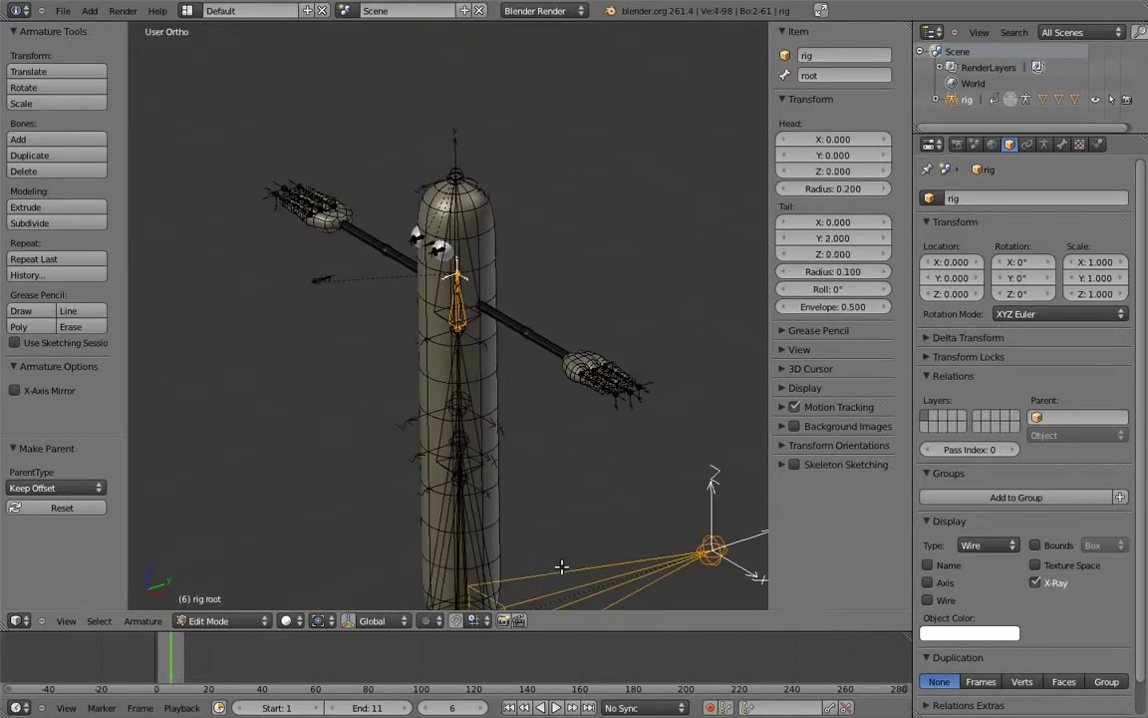
{"action": "key", "text": "ctrl+p"}
{"action": "left_click", "coordinate": [560, 573]}
Step: In Pose Mode, add a Copy Transforms constraint to MCH-eye_target_parent with body.03 as its target
{"action": "middle_click_drag", "start_coordinate": [466, 444], "coordinate": [510, 502], "text": "shift"}
{"action": "scroll", "coordinate": [510, 502], "scroll_direction": "up", "scroll_amount": 3}
{"action": "key", "text": "ctrl+Tab"}
{"action": "mouse_move", "coordinate": [454, 437]}
{"action": "middle_mouse_down"}
{"action": "mouse_move", "coordinate": [461, 412]}
{"action": "mouse_move", "coordinate": [583, 380]}
{"action": "middle_mouse_up"}
{"action": "key", "text": "z"}
{"action": "right_click", "coordinate": [582, 379]}
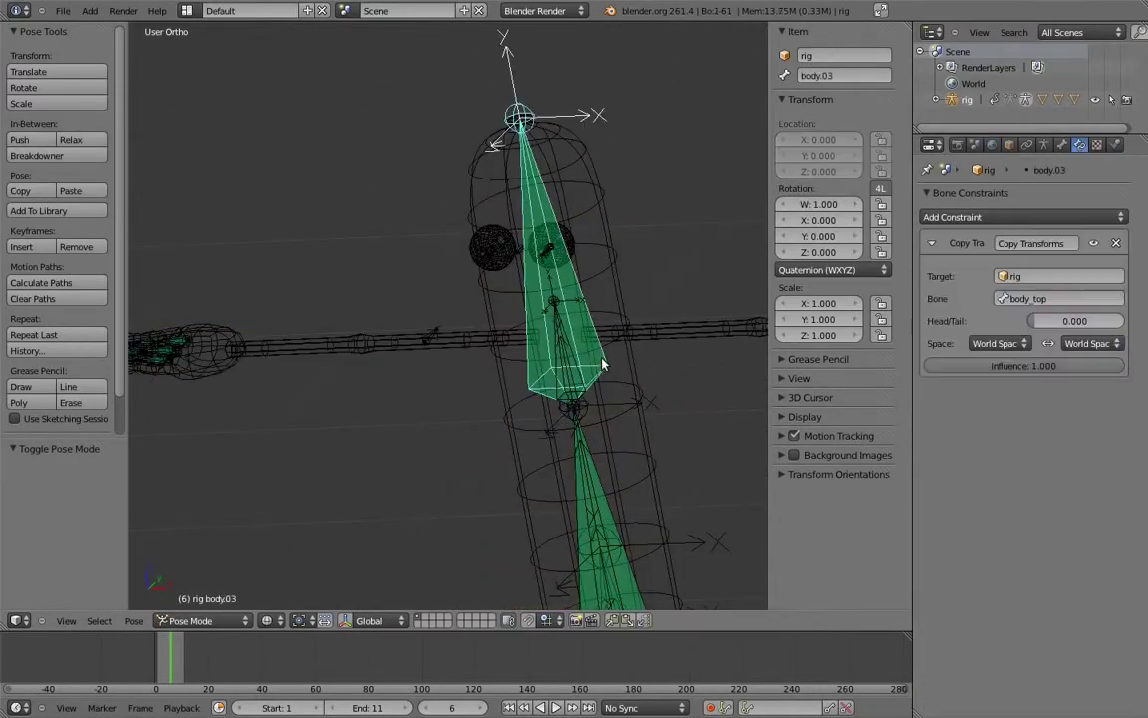
{"action": "right_click", "coordinate": [581, 376]}
{"action": "key", "text": "ctrl+shift+c"}
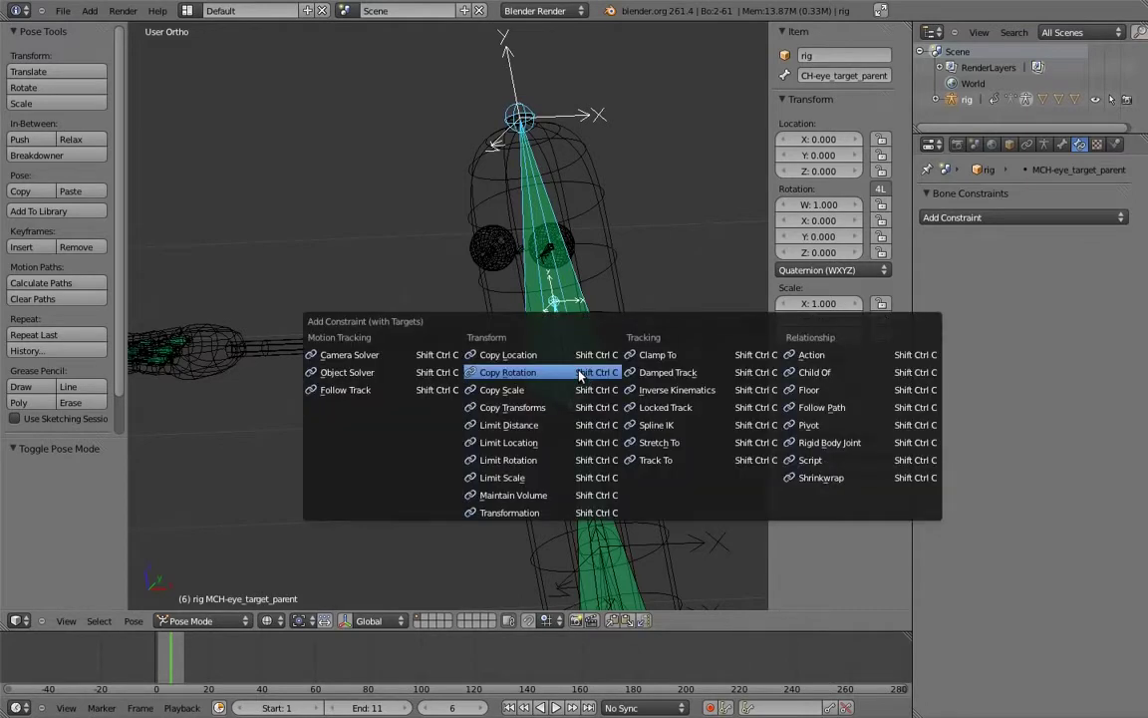
{"action": "left_click", "coordinate": [505, 403]}
Step: Try rotating the root bone in solid front view to test the rig with the constraint active
{"action": "scroll", "coordinate": [519, 399], "scroll_direction": "down", "scroll_amount": 2}
{"action": "key", "text": "a"}
{"action": "mouse_move", "coordinate": [528, 387]}
{"action": "middle_mouse_down"}
{"action": "mouse_move", "coordinate": [538, 359]}
{"action": "mouse_move", "coordinate": [525, 367]}
{"action": "middle_mouse_up"}
{"action": "key", "text": "z"}
{"action": "key", "text": "KP_1"}
{"action": "middle_click_drag", "start_coordinate": [530, 566], "coordinate": [544, 319], "text": "shift"}
{"action": "scroll", "coordinate": [538, 399], "scroll_direction": "down", "scroll_amount": 2}
{"action": "middle_click_drag", "start_coordinate": [530, 446], "coordinate": [533, 475], "text": "shift"}
{"action": "right_click", "coordinate": [532, 495]}
{"action": "key", "text": "r"}
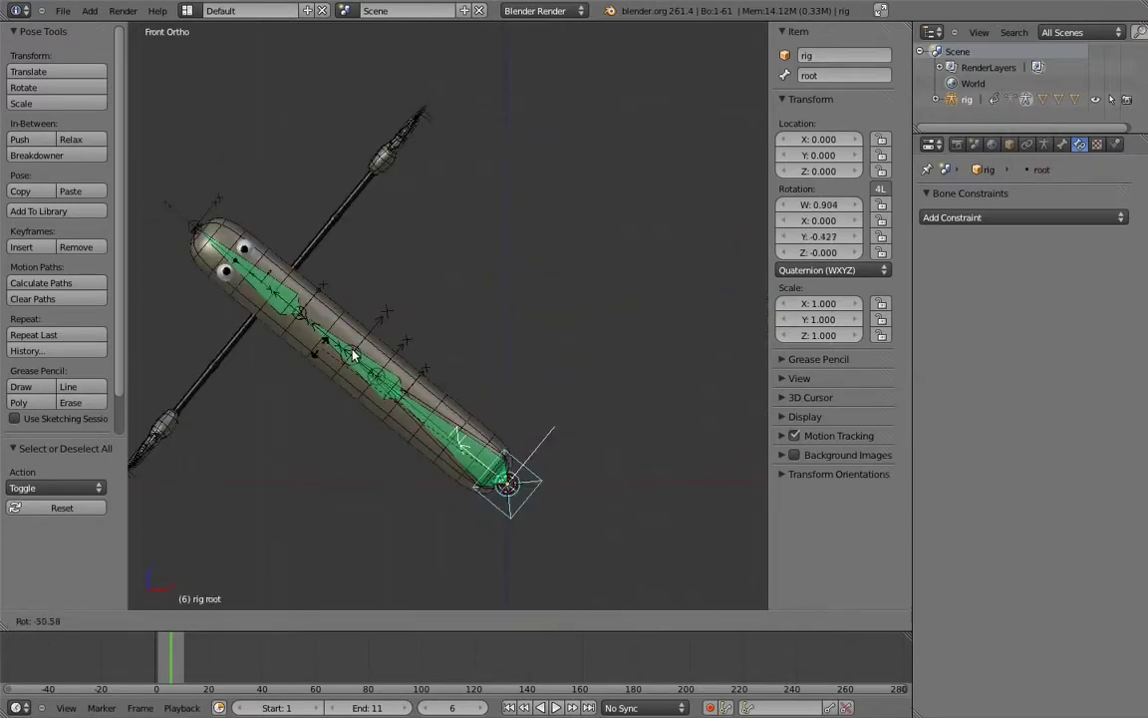
{"action": "key", "text": "Escape"}
Step: Set the Copy Transforms influence on MCH-eye_target_parent to 0
{"action": "scroll", "coordinate": [503, 339], "scroll_direction": "up", "scroll_amount": 3}
{"action": "middle_click_drag", "start_coordinate": [526, 384], "coordinate": [539, 282]}
{"action": "key", "text": "z"}
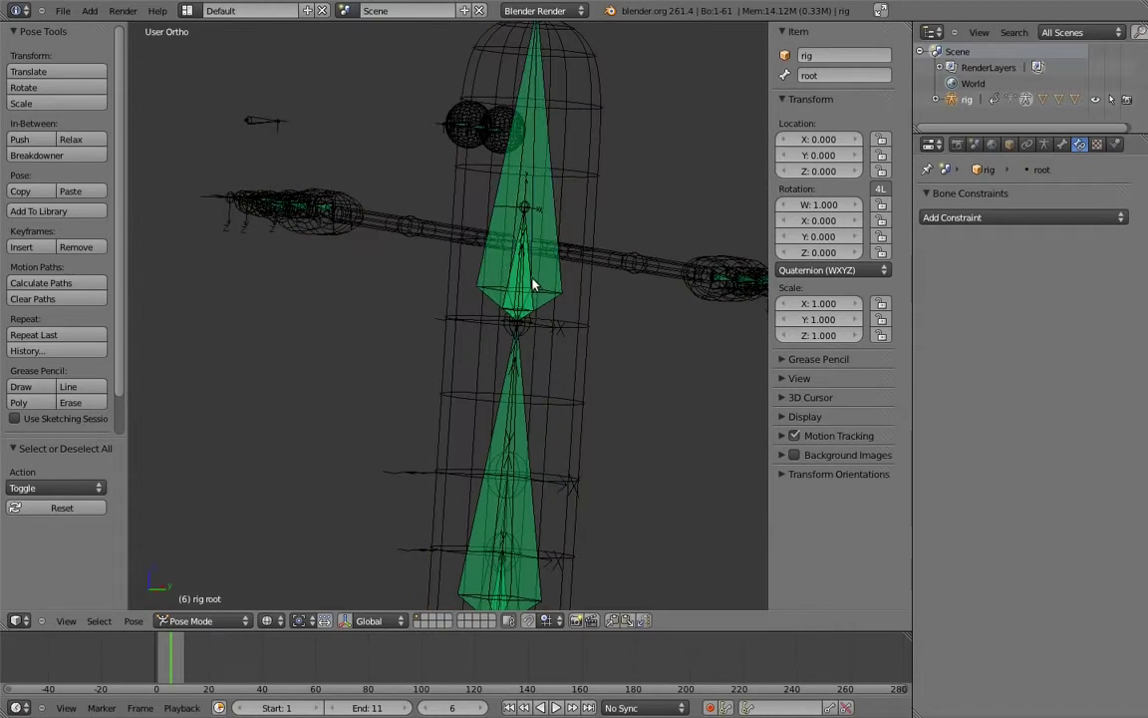
{"action": "right_click", "coordinate": [532, 285]}
{"action": "left_click_drag", "start_coordinate": [1074, 366], "coordinate": [510, 336]}
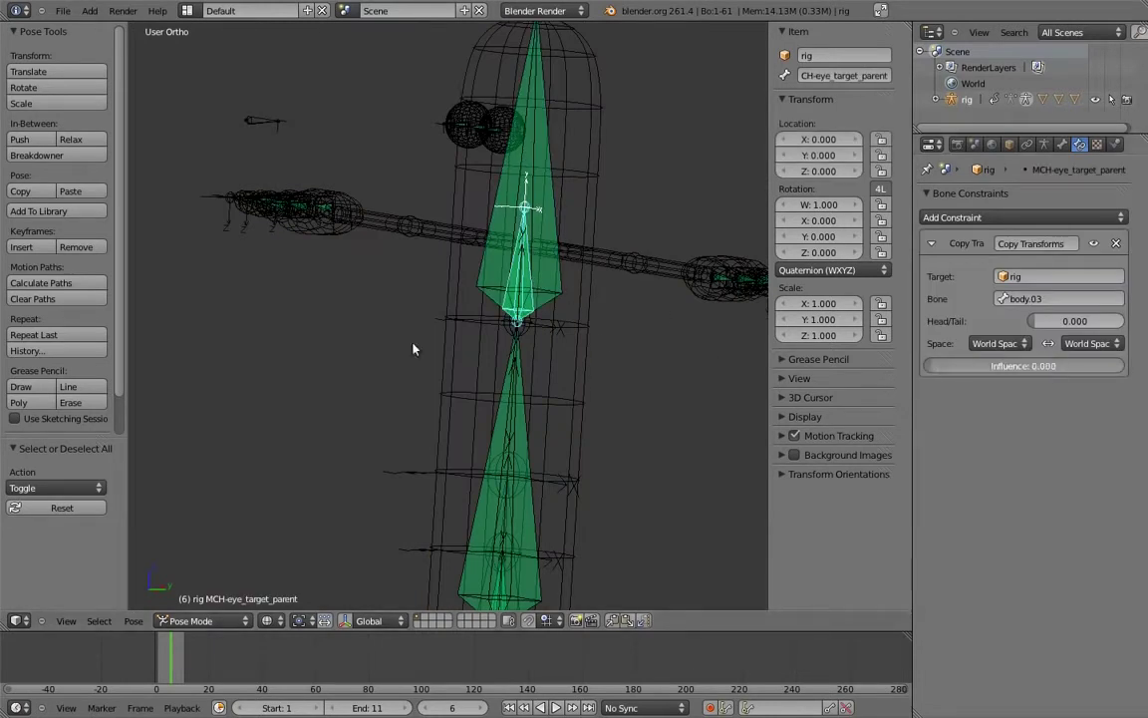
Step: Try rotating the root bone in front view again to test the rig with zero constraint influence
{"action": "key", "text": "KP_1"}
{"action": "scroll", "coordinate": [522, 403], "scroll_direction": "down", "scroll_amount": 5}
{"action": "key", "text": "z"}
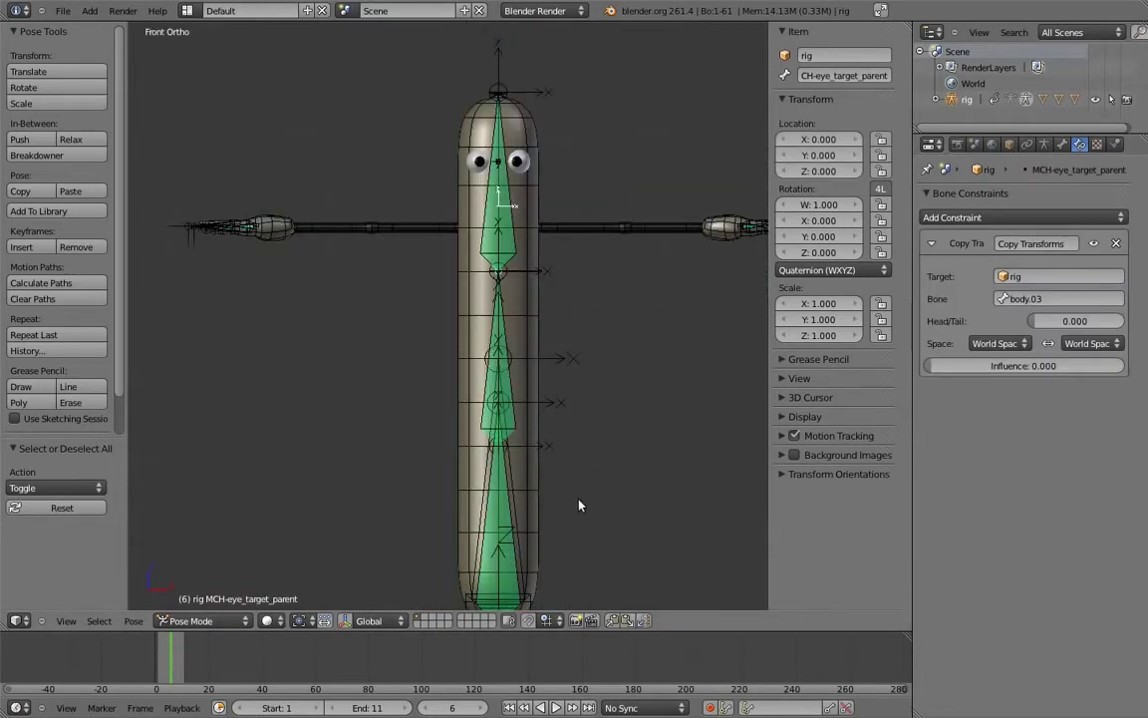
{"action": "right_click", "coordinate": [530, 484]}
{"action": "key", "text": "r"}
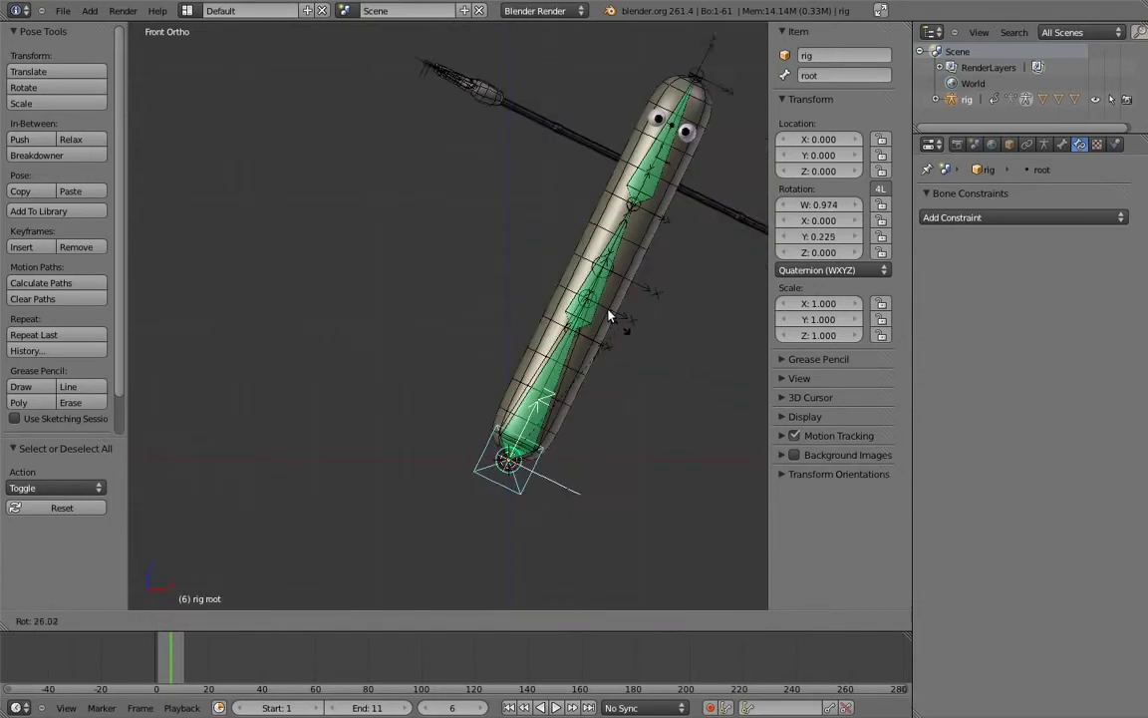
{"action": "key", "text": "Escape"}
{"action": "middle_click_drag", "start_coordinate": [555, 216], "coordinate": [532, 341], "text": "shift"}
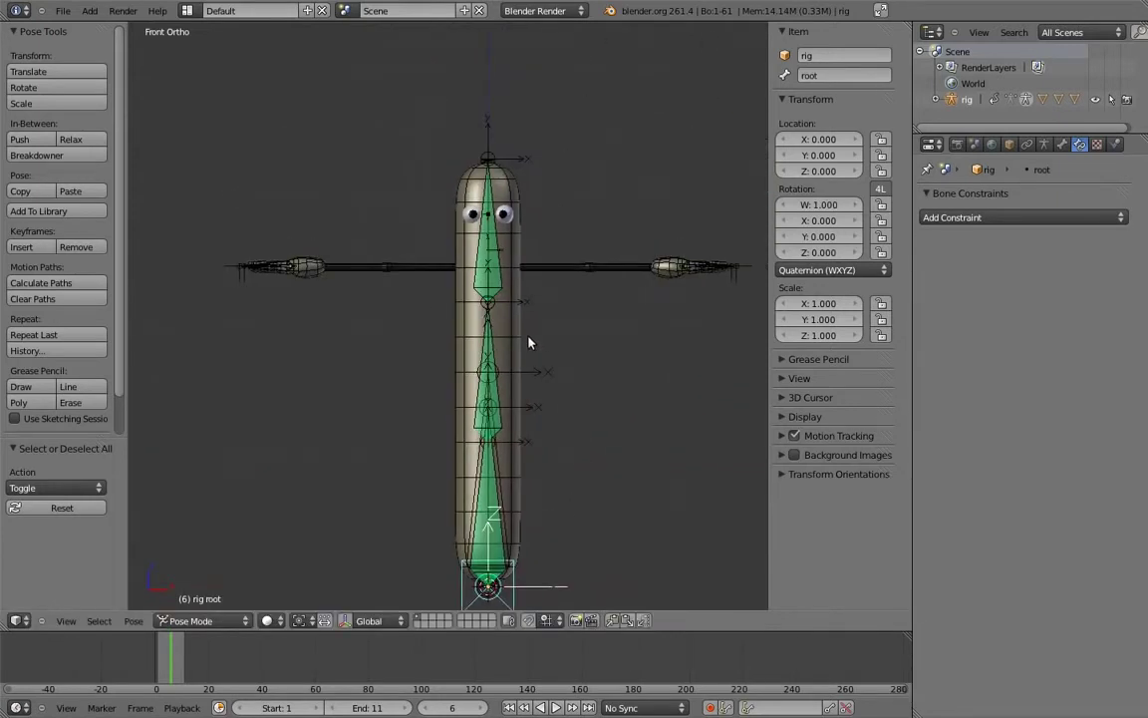
Step: Rotate body_top about -44° in front view and test the MCH-eye_target_parent constraint influence, leaving it at 0
{"action": "right_click", "coordinate": [495, 462]}
{"action": "key", "text": "r"}
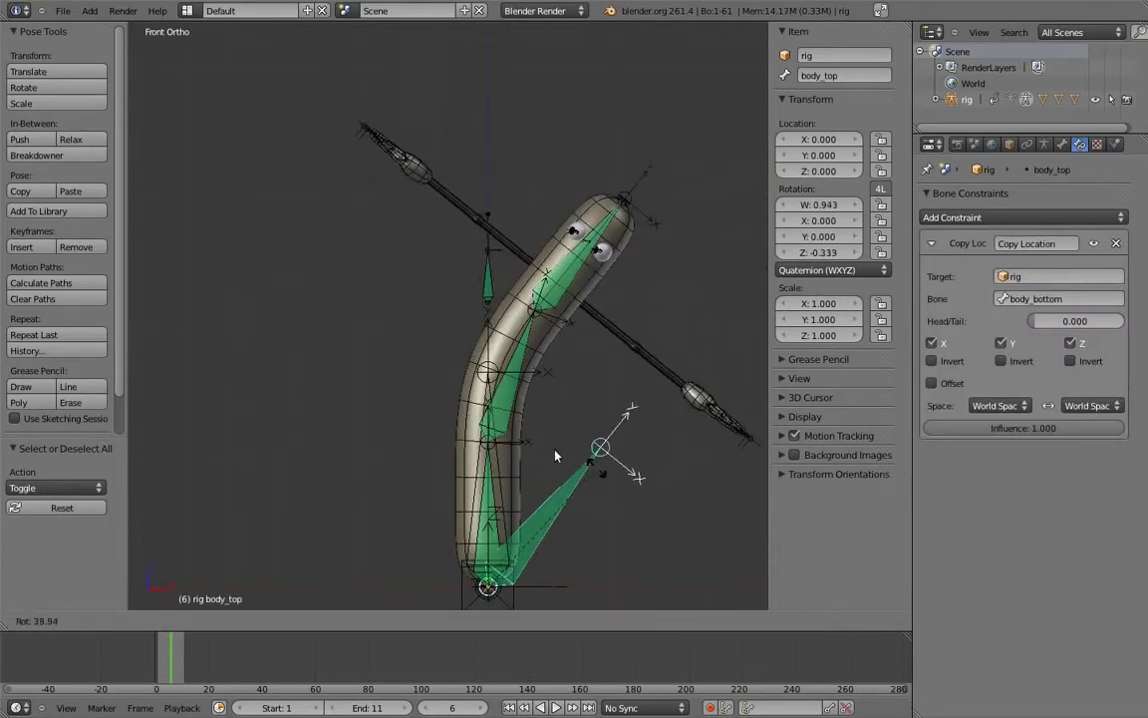
{"action": "left_click", "coordinate": [357, 435]}
{"action": "right_click", "coordinate": [439, 258]}
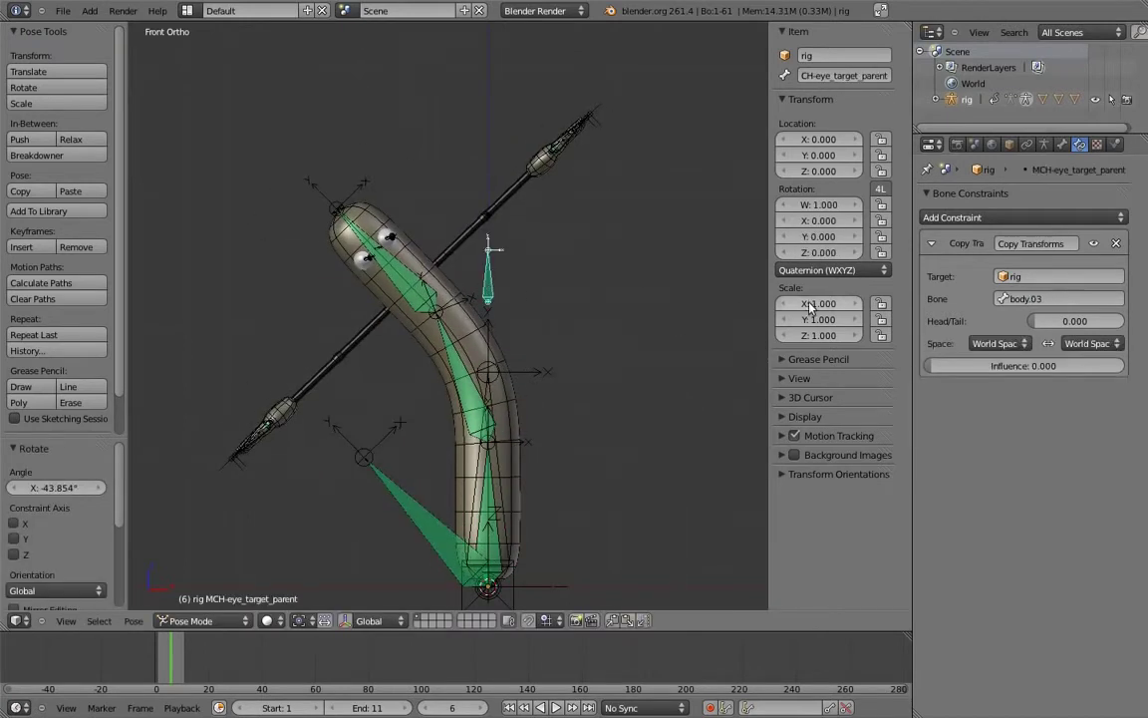
{"action": "left_click_drag", "start_coordinate": [1103, 360], "coordinate": [723, 380]}
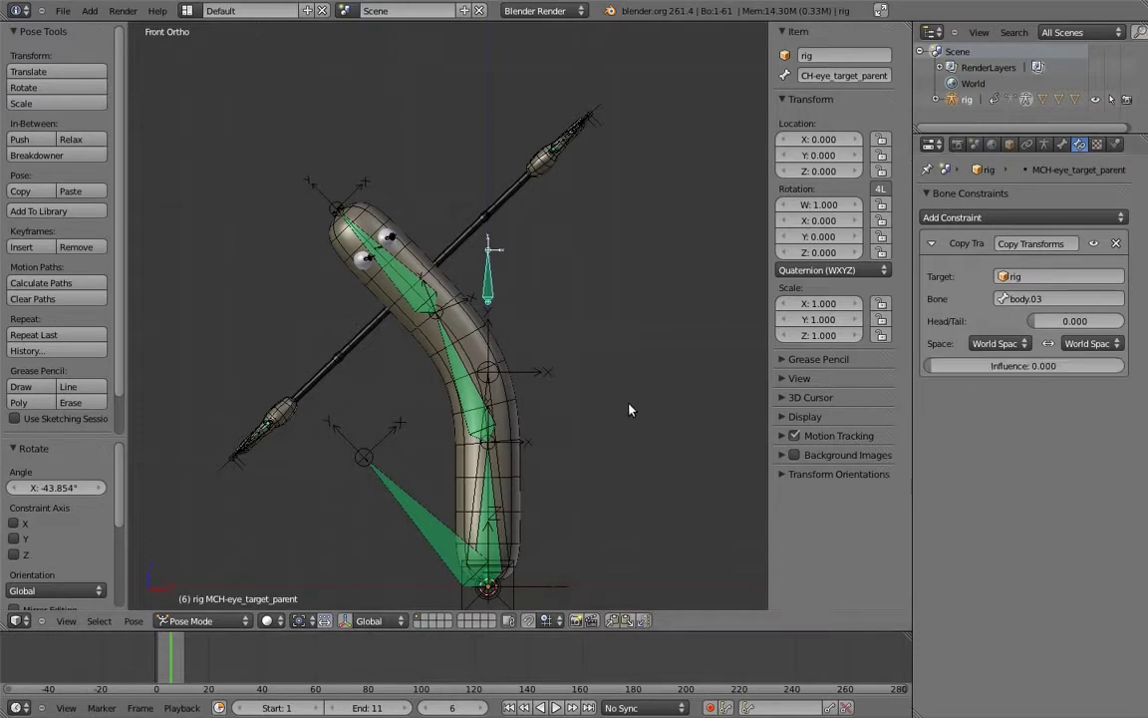
Step: Add a custom property named follow_head with value 1.0 to the eye_target bone
{"action": "middle_click_drag", "start_coordinate": [464, 264], "coordinate": [533, 225]}
{"action": "right_click", "coordinate": [529, 219]}
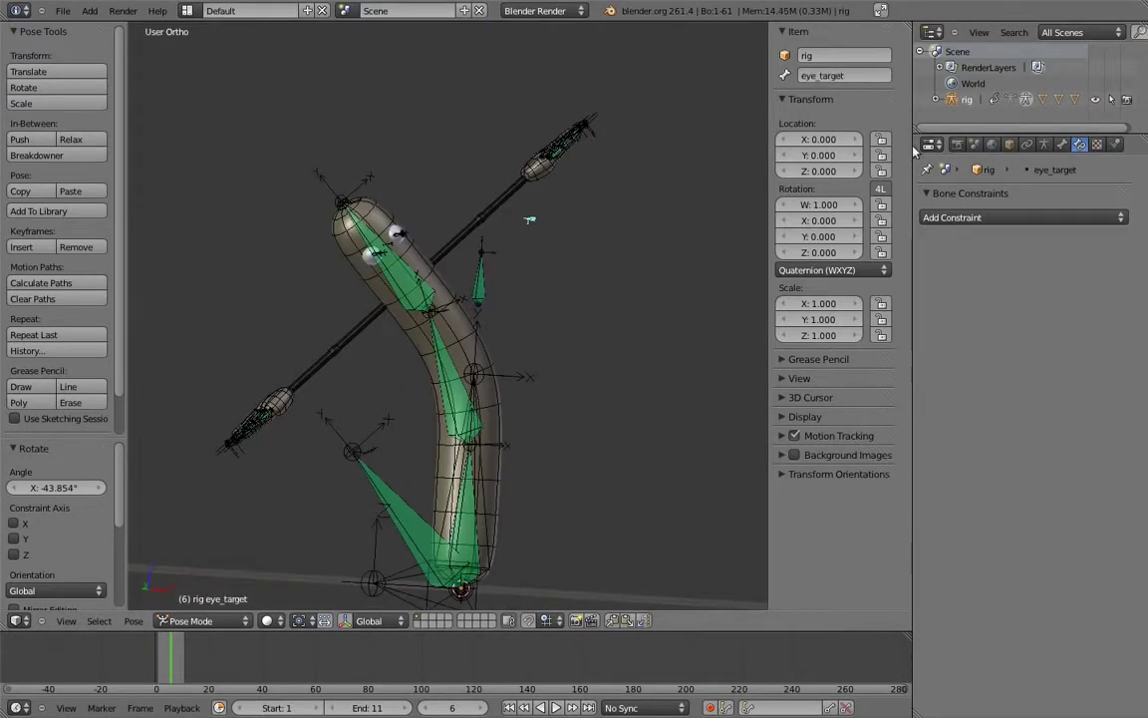
{"action": "left_click", "coordinate": [1062, 144]}
{"action": "left_click", "coordinate": [929, 574]}
{"action": "left_click", "coordinate": [973, 610]}
{"action": "left_click", "coordinate": [1023, 636]}
{"action": "left_click", "coordinate": [1092, 665]}
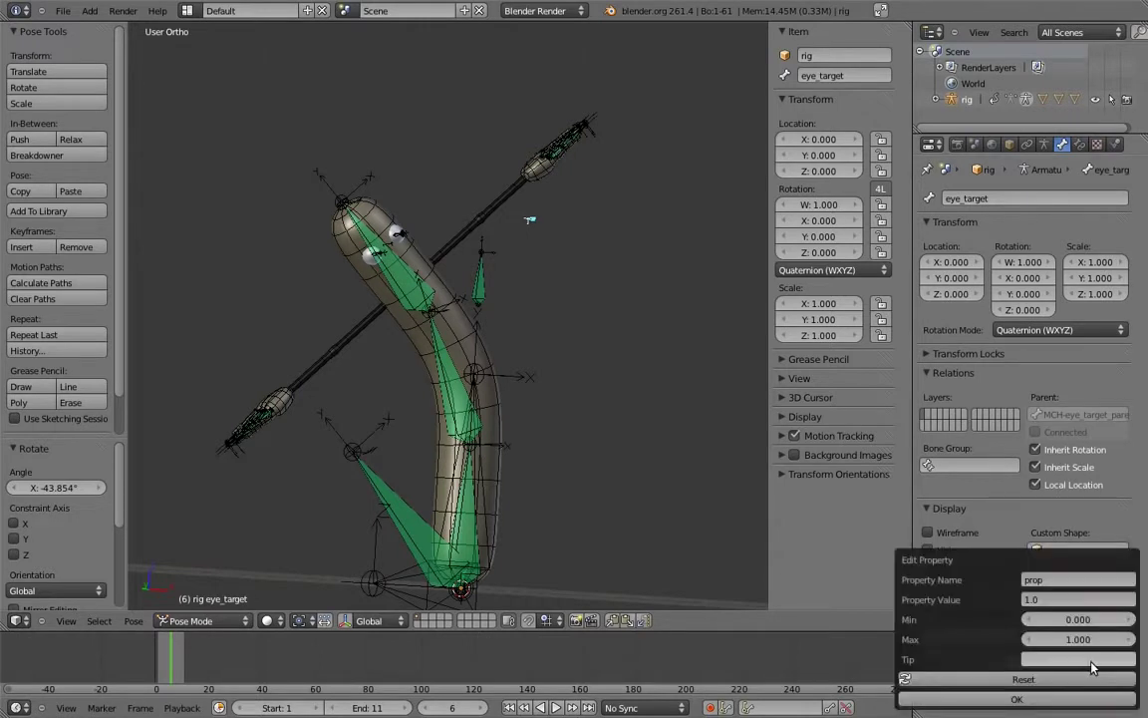
{"action": "left_click", "coordinate": [997, 579]}
{"action": "type", "text": "follow_head"}
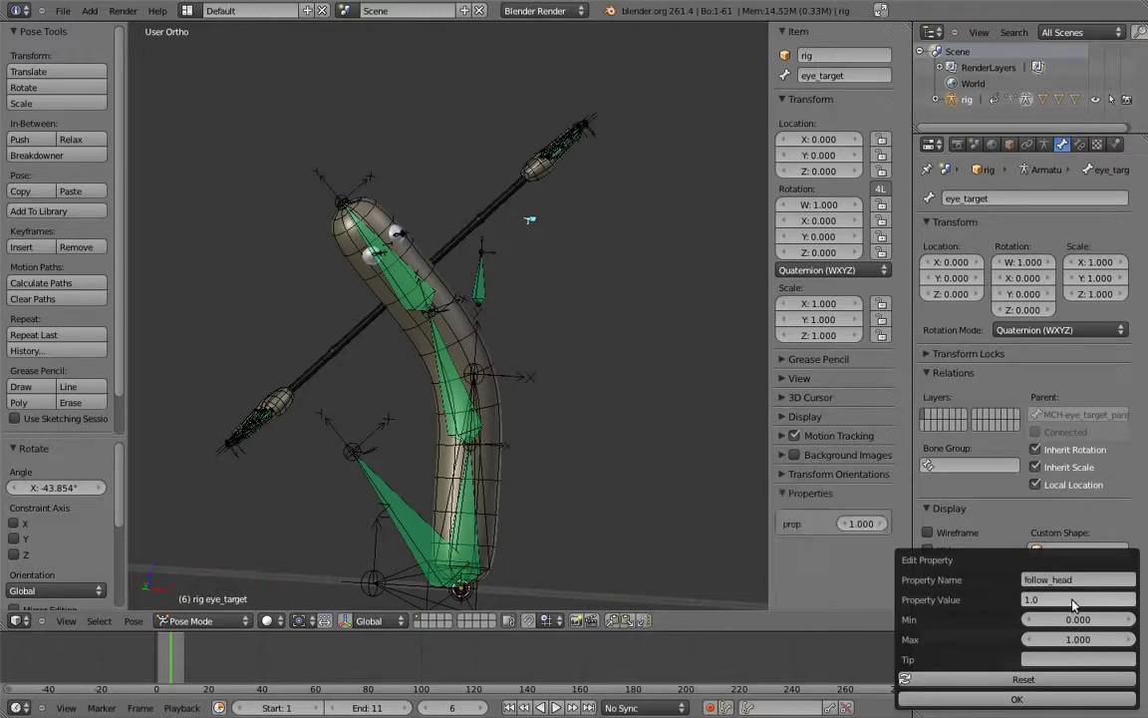
{"action": "left_click", "coordinate": [1005, 699]}
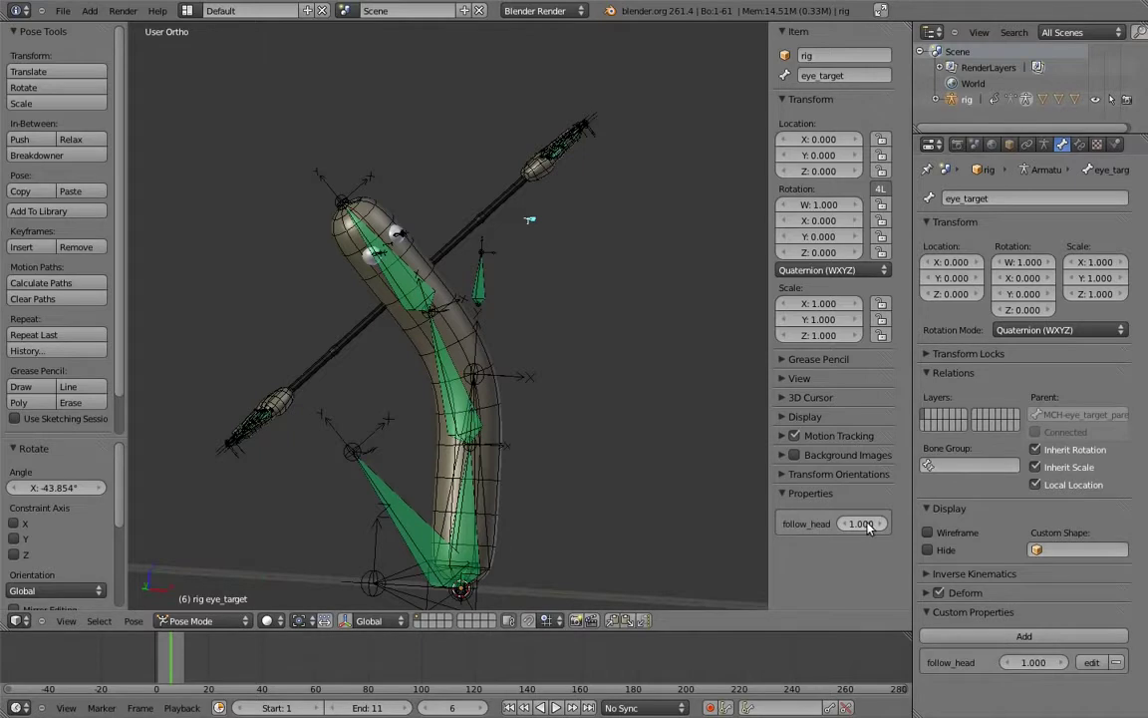
Step: Copy the data path of follow_head and add a driver to the Copy Transforms influence of MCH-eye_target_parent
{"action": "right_click", "coordinate": [827, 523]}
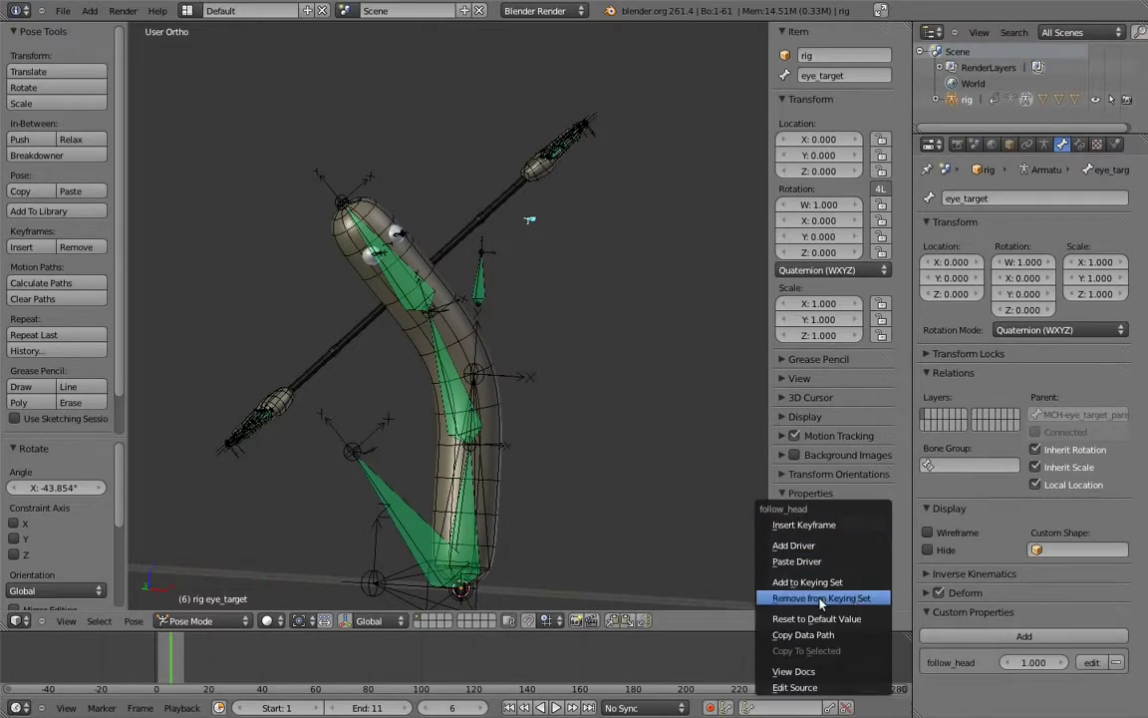
{"action": "left_click", "coordinate": [815, 635]}
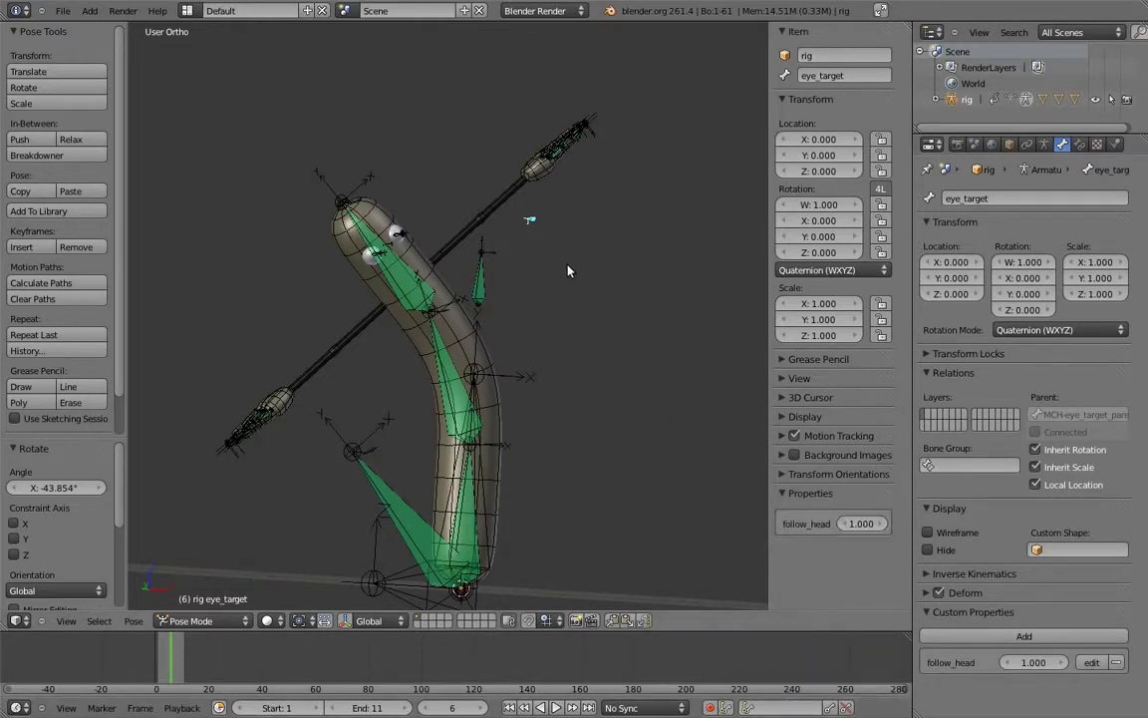
{"action": "middle_click_drag", "start_coordinate": [568, 270], "coordinate": [505, 277]}
{"action": "right_click", "coordinate": [486, 283]}
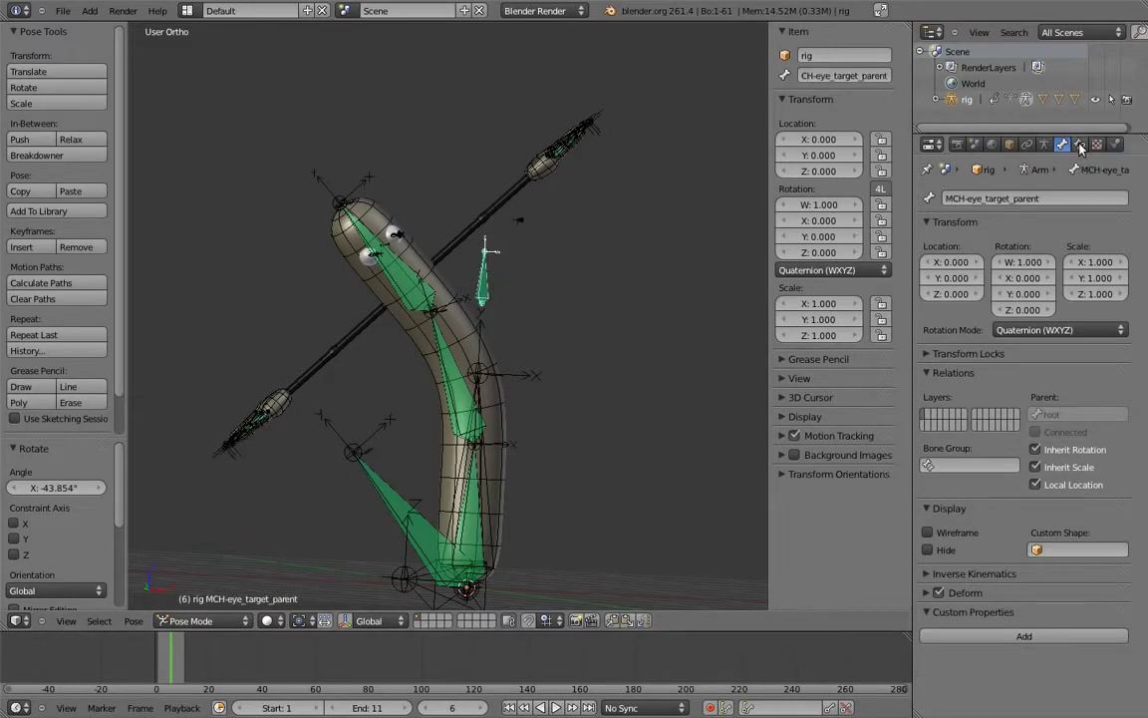
{"action": "left_click", "coordinate": [1080, 145]}
{"action": "right_click", "coordinate": [982, 366]}
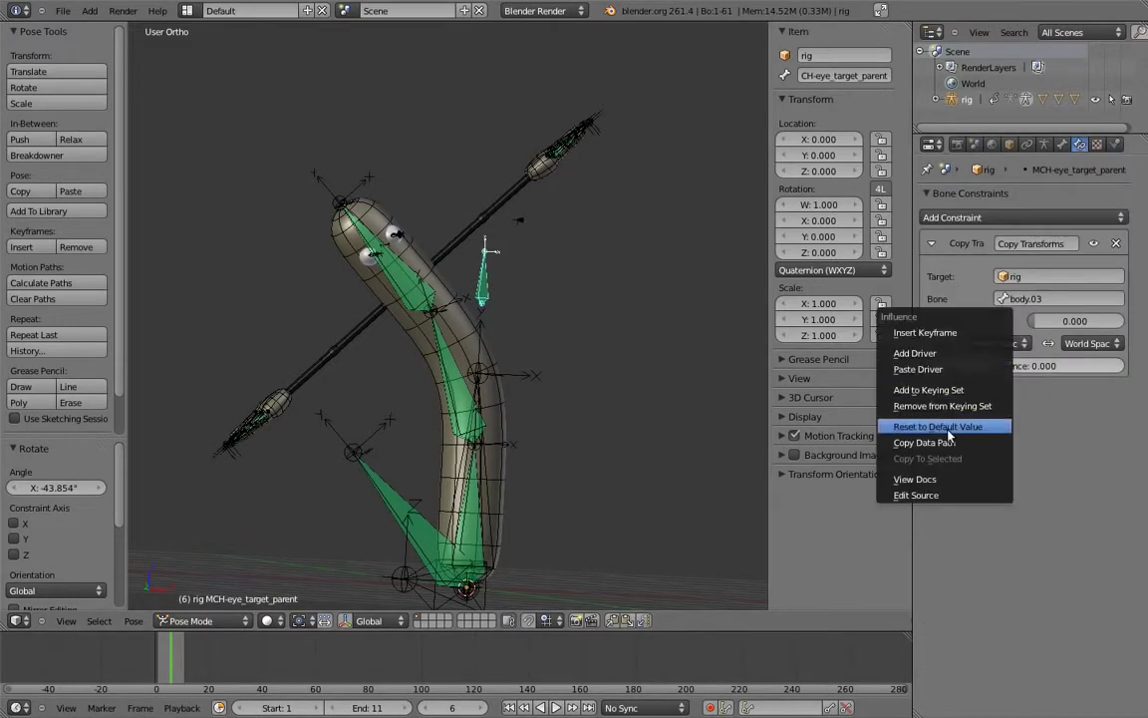
{"action": "left_click", "coordinate": [917, 352]}
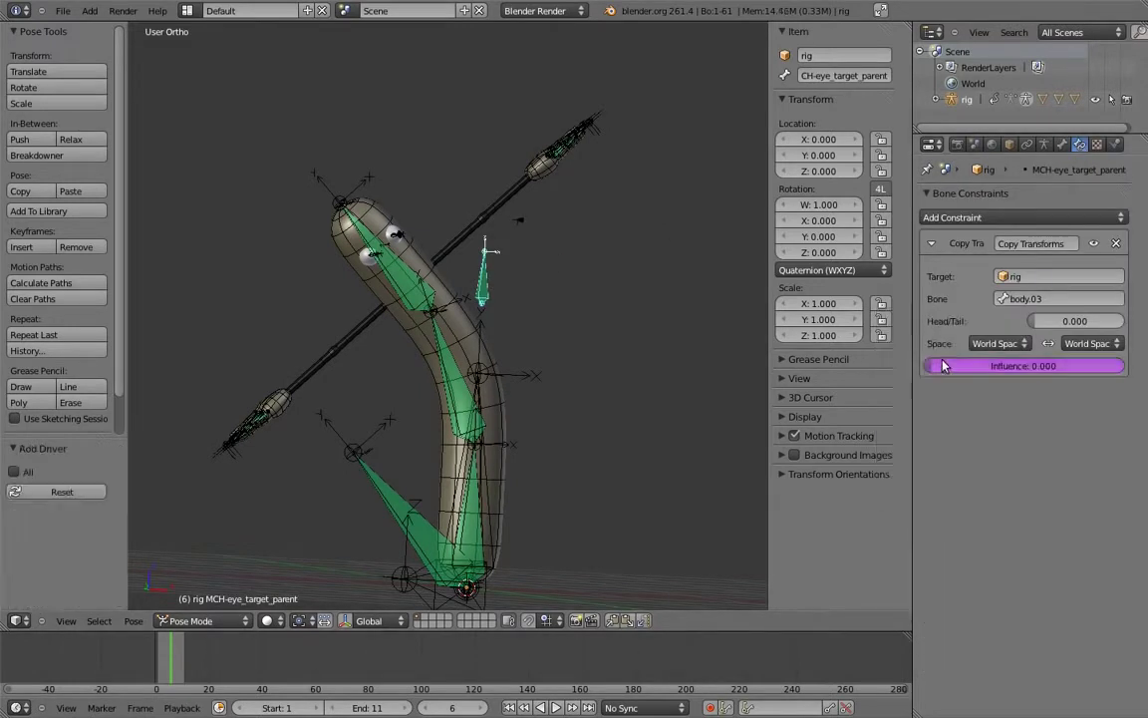
Step: Split the 3D view, open a Graph Editor in Drivers mode and show the settings of the Influence driver
{"action": "left_click_drag", "start_coordinate": [909, 22], "coordinate": [452, 87]}
{"action": "left_click", "coordinate": [17, 620]}
{"action": "left_click", "coordinate": [45, 569]}
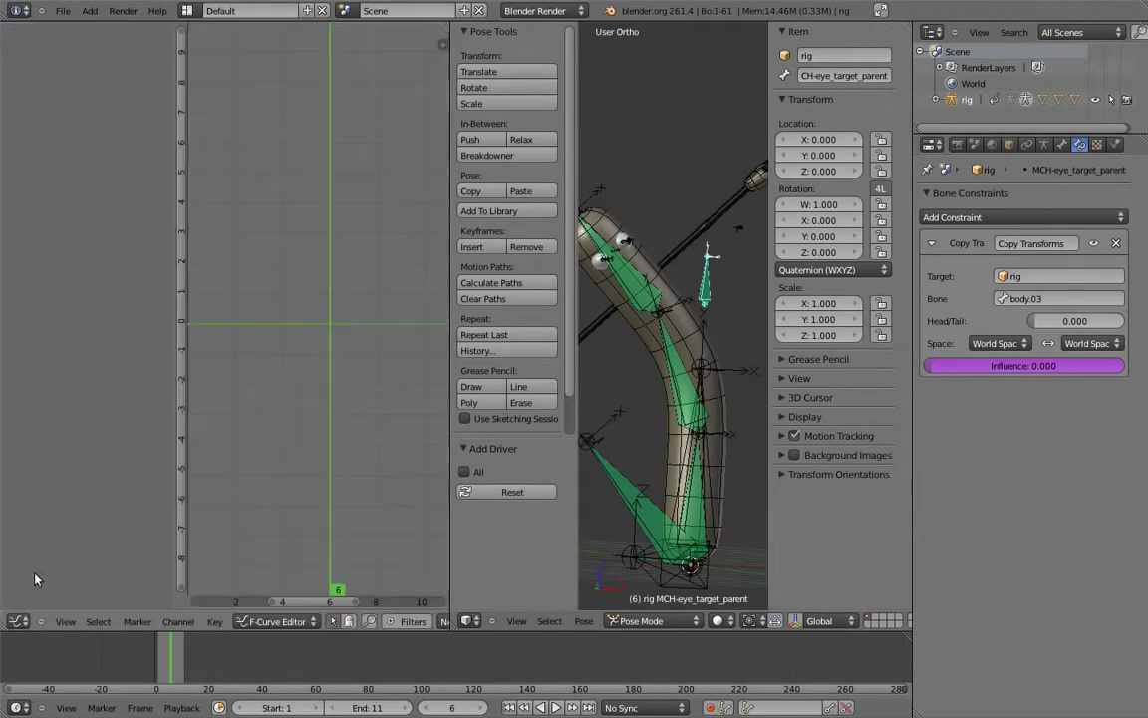
{"action": "left_click", "coordinate": [274, 622]}
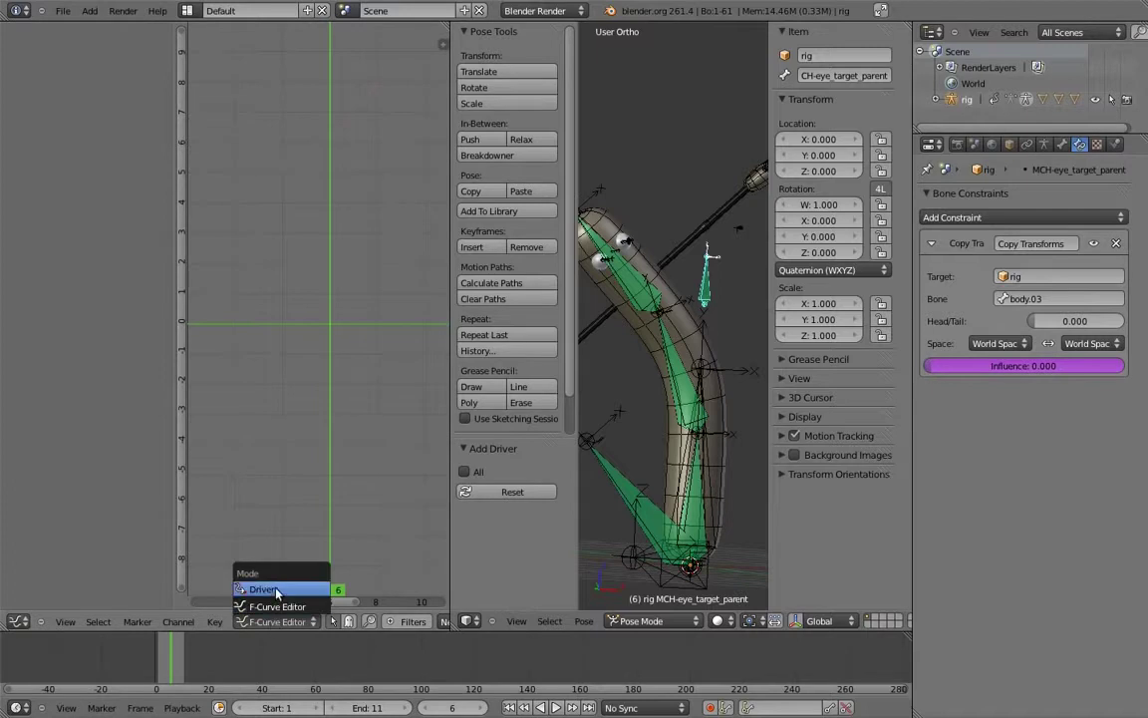
{"action": "left_click", "coordinate": [254, 536]}
{"action": "left_click", "coordinate": [87, 62]}
{"action": "key", "text": "n"}
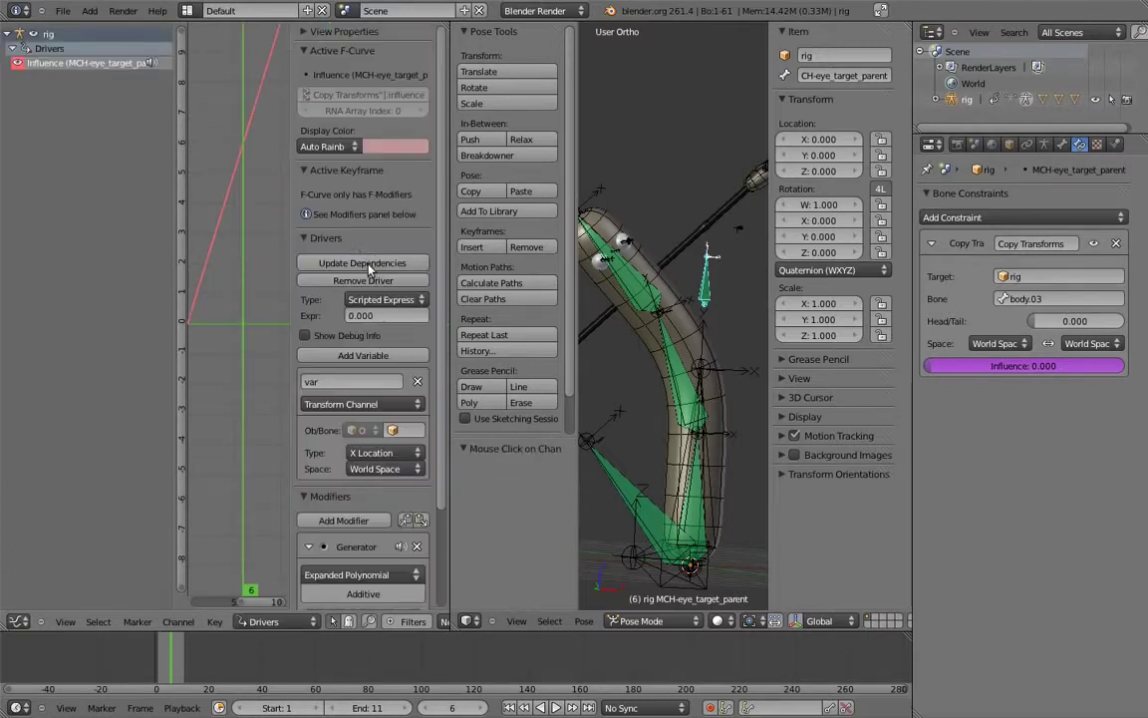
{"action": "left_click", "coordinate": [305, 51]}
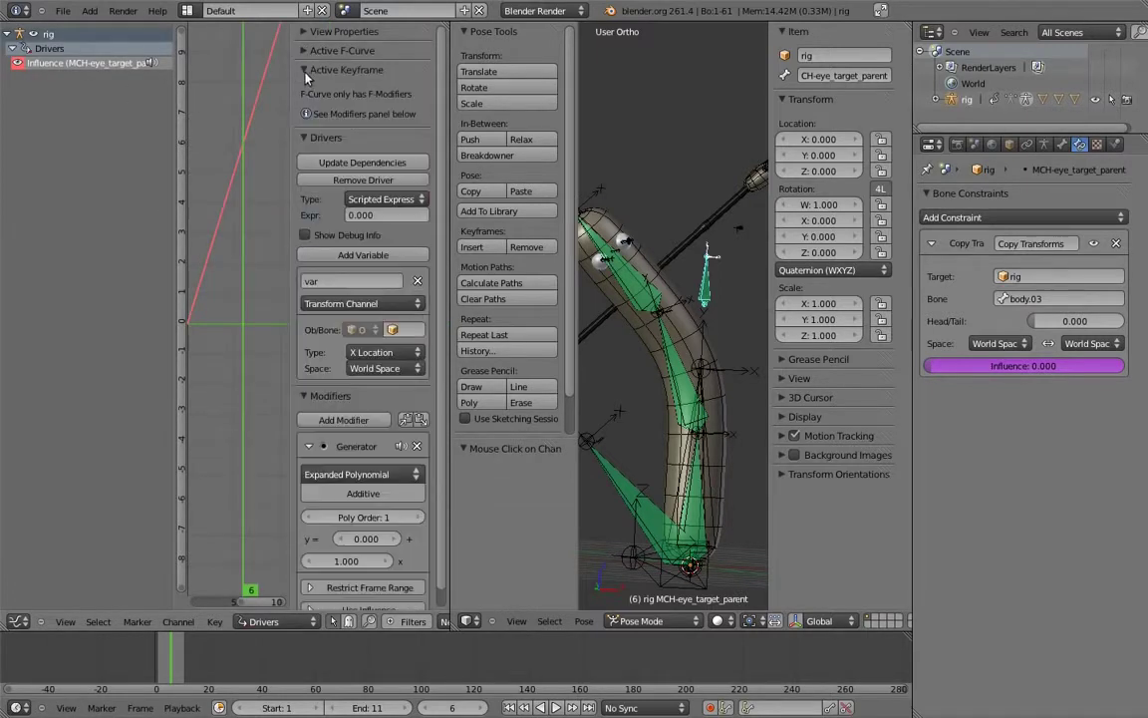
{"action": "left_click", "coordinate": [309, 70]}
Step: Set the driver to Sum Values with a Single Property variable on rig using the copied follow_head path, and update its dependencies
{"action": "left_click", "coordinate": [377, 150]}
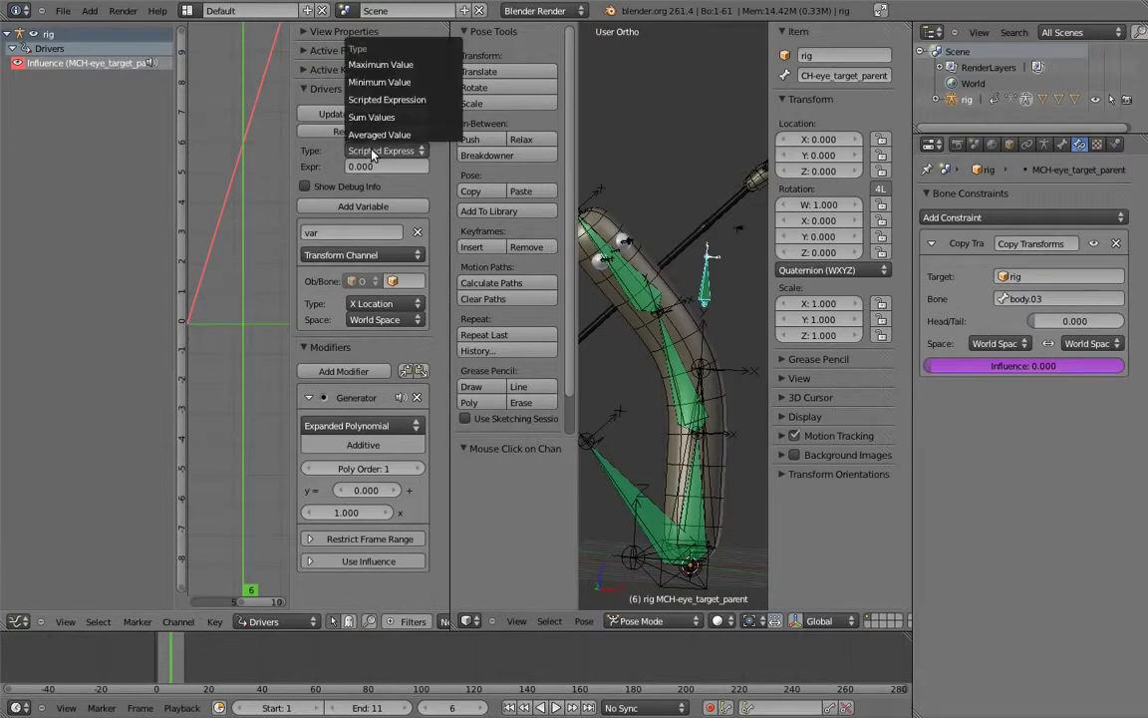
{"action": "left_click", "coordinate": [339, 116]}
{"action": "left_click", "coordinate": [393, 256]}
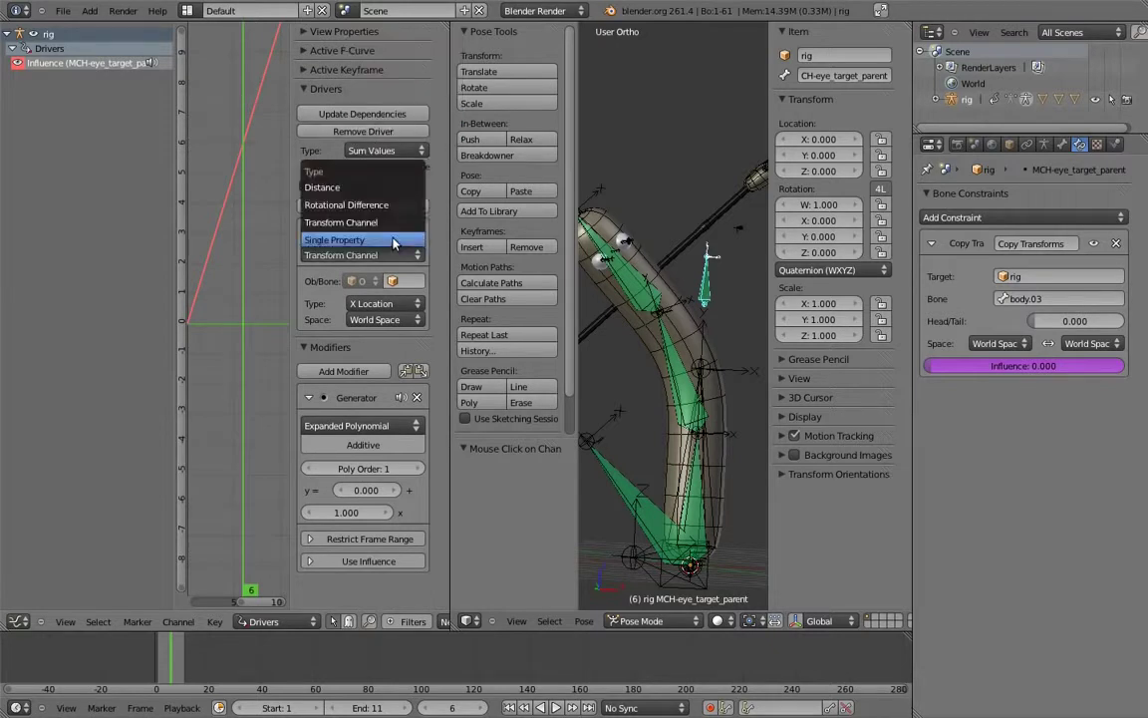
{"action": "left_click", "coordinate": [334, 241]}
{"action": "left_click", "coordinate": [404, 281]}
{"action": "left_click", "coordinate": [403, 347]}
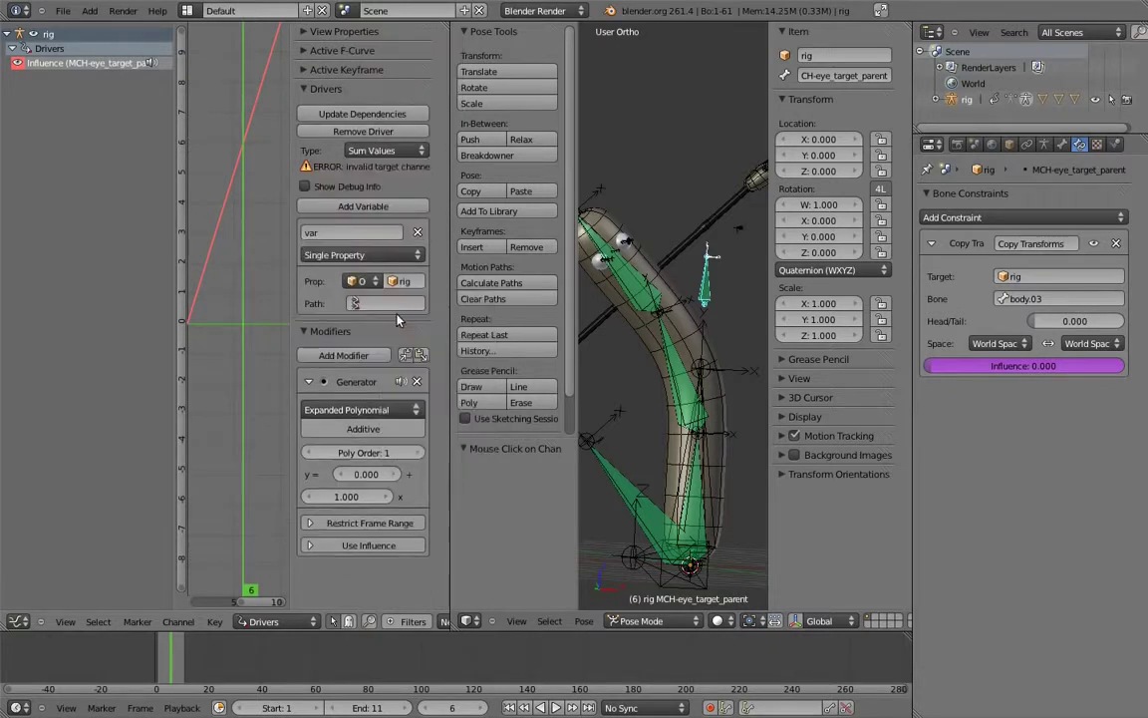
{"action": "key", "text": "ctrl+v"}
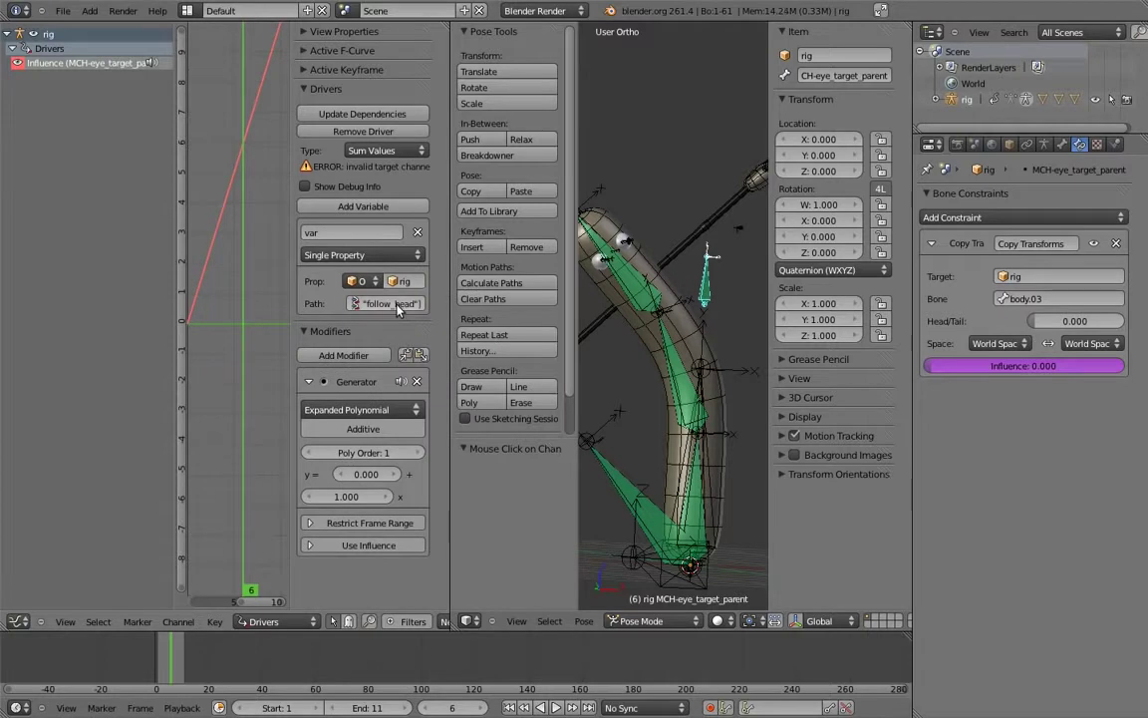
{"action": "left_click", "coordinate": [355, 115]}
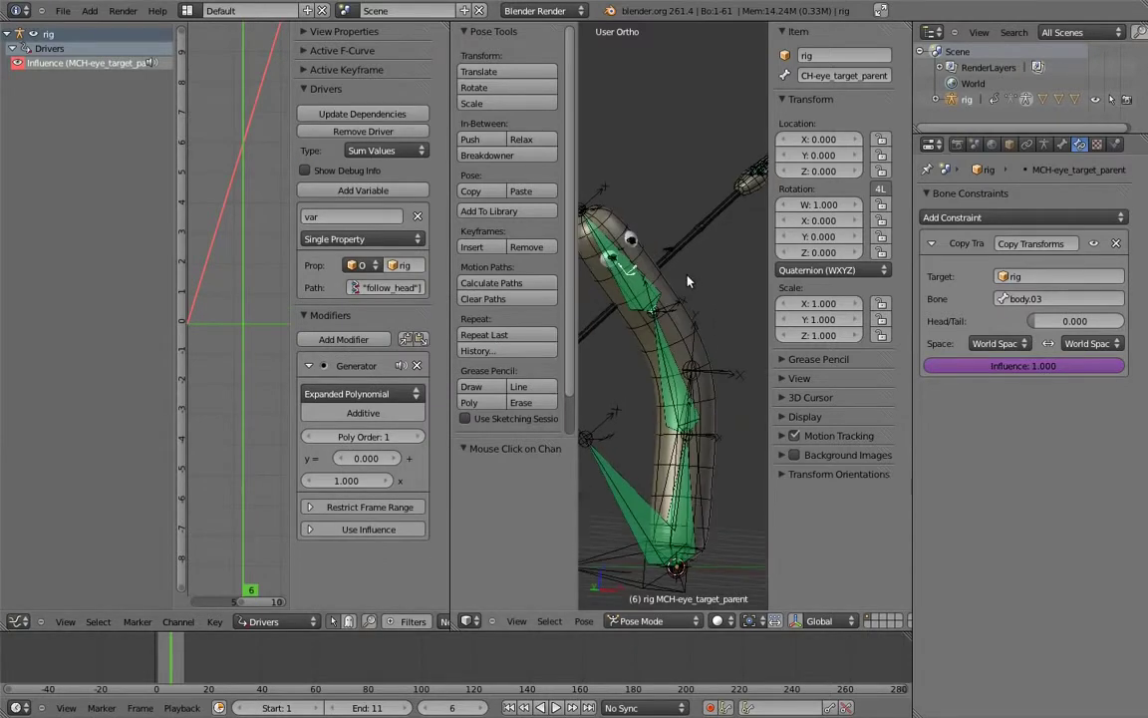
Step: Select the eye_target bone and vary its follow_head property to test the driver, leaving it at 1
{"action": "right_click", "coordinate": [667, 253]}
{"action": "left_click_drag", "start_coordinate": [857, 526], "coordinate": [962, 481]}
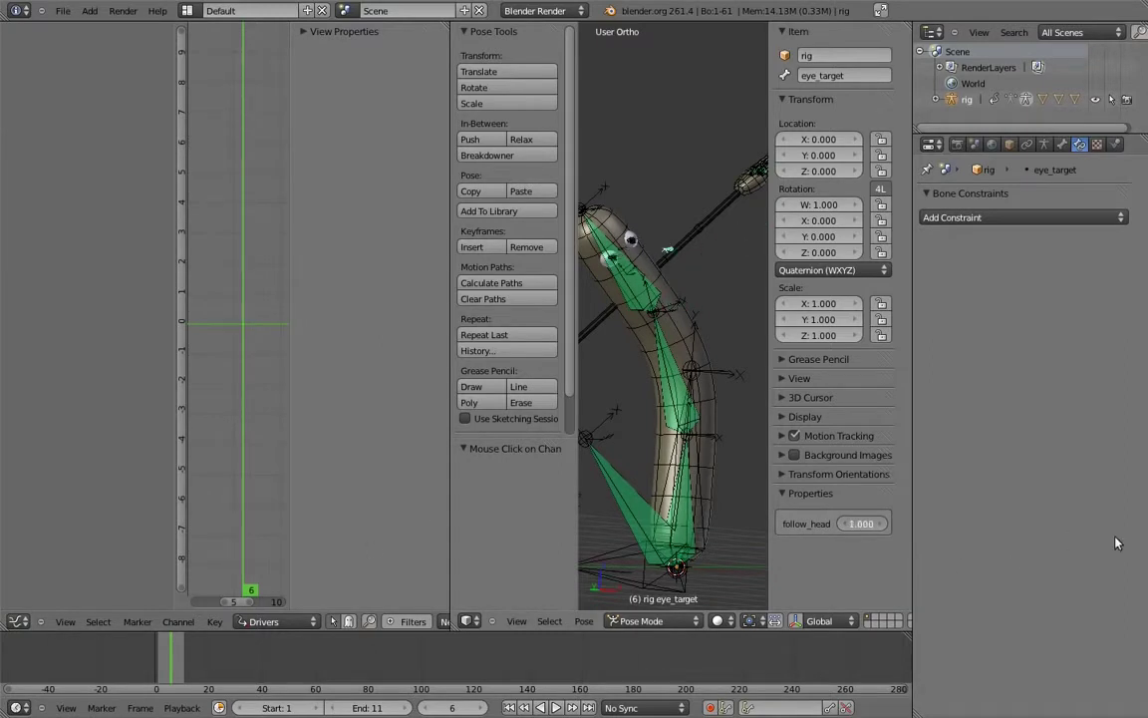
Step: Widen the 3D view and clear the location and rotation of all bones of the rig
{"action": "left_click_drag", "start_coordinate": [442, 500], "coordinate": [338, 499]}
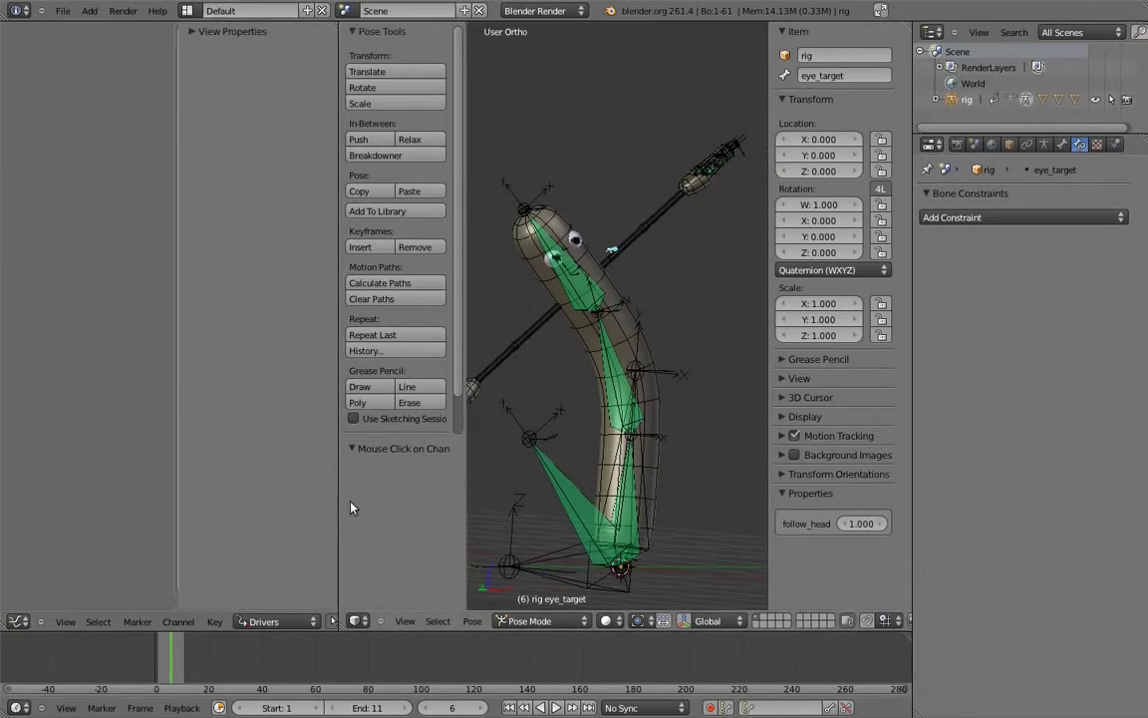
{"action": "key", "text": "Return"}
{"action": "key", "text": "a"}
{"action": "key", "text": "a"}
{"action": "key", "text": "alt+g"}
{"action": "key", "text": "alt+r"}
{"action": "key", "text": "a"}
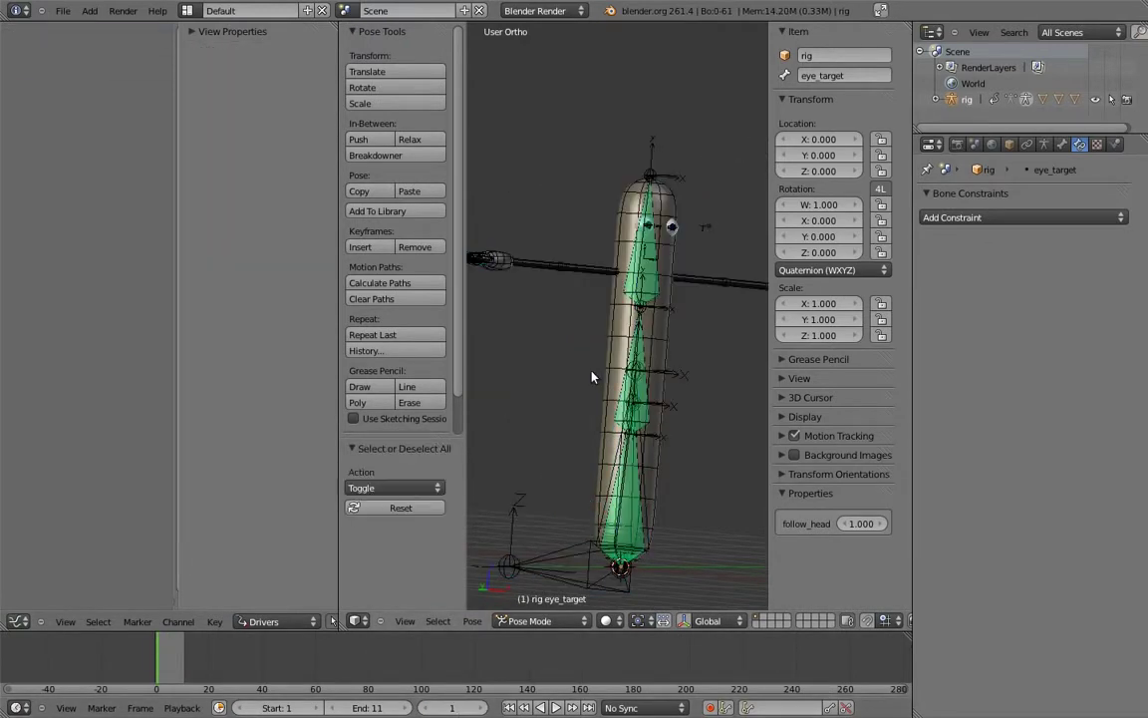
Step: In top view, select the eye.L and eye.R bones and insert a Rotation keyframe for them at frame 1
{"action": "key", "text": "KP_7"}
{"action": "scroll", "coordinate": [615, 360], "scroll_direction": "up", "scroll_amount": 5}
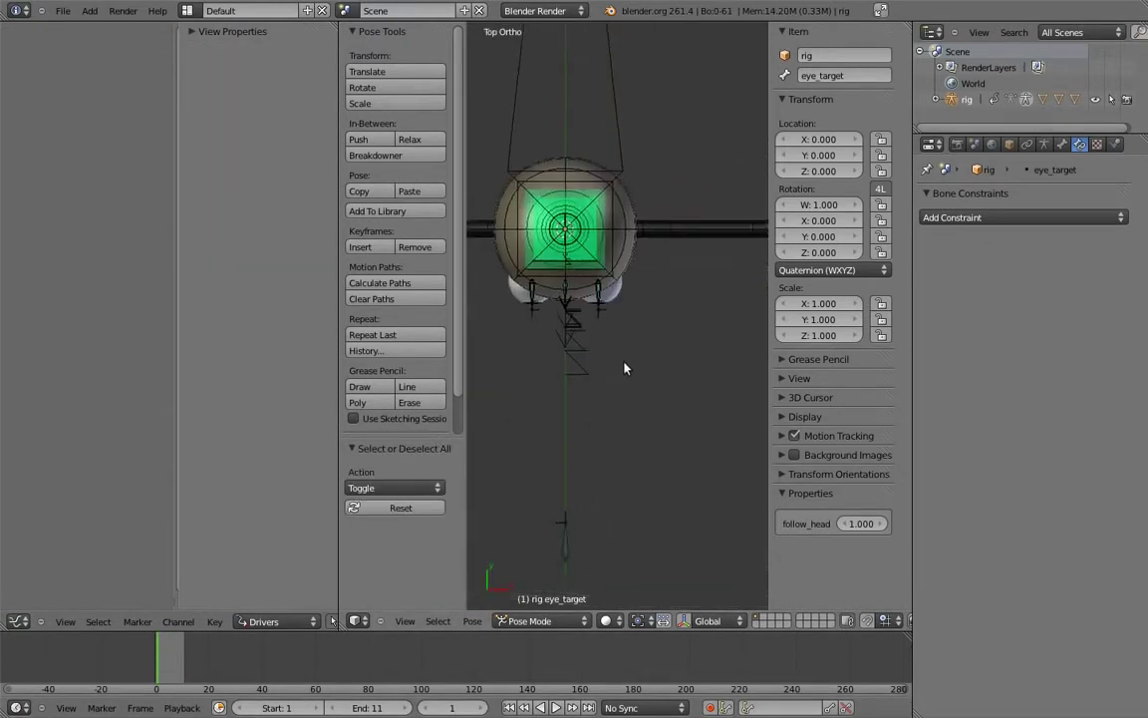
{"action": "scroll", "coordinate": [615, 360], "scroll_direction": "up", "scroll_amount": 6}
{"action": "right_click", "coordinate": [725, 332]}
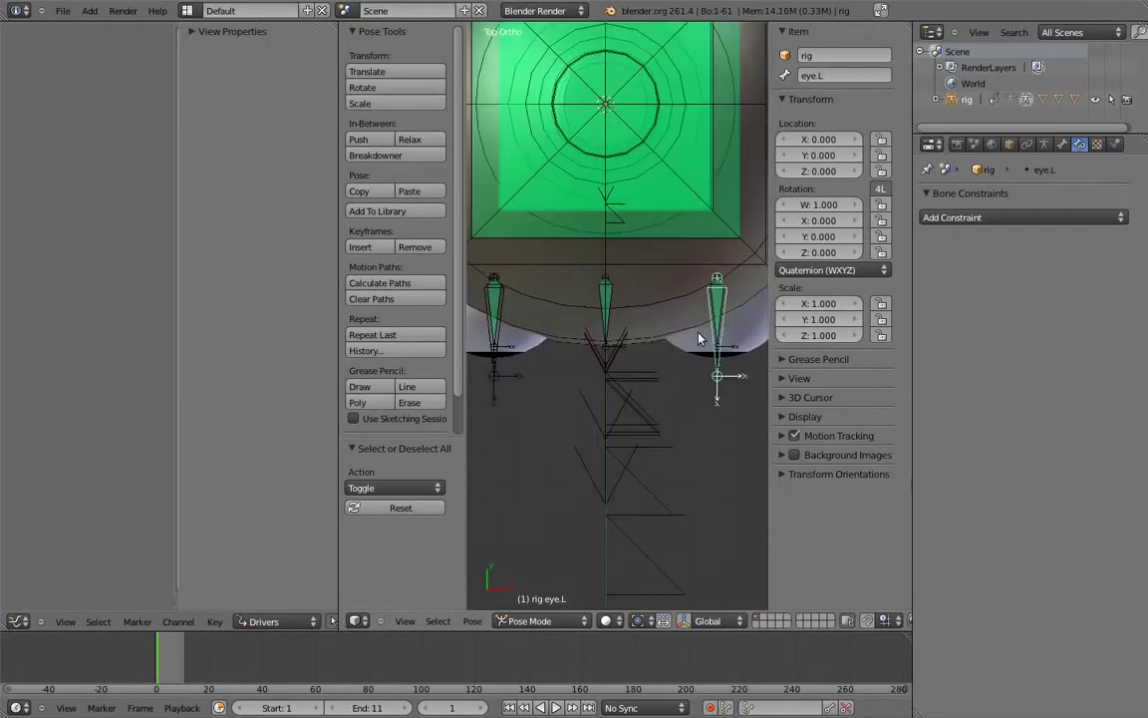
{"action": "right_click", "coordinate": [500, 377], "text": "shift"}
{"action": "key", "text": "i"}
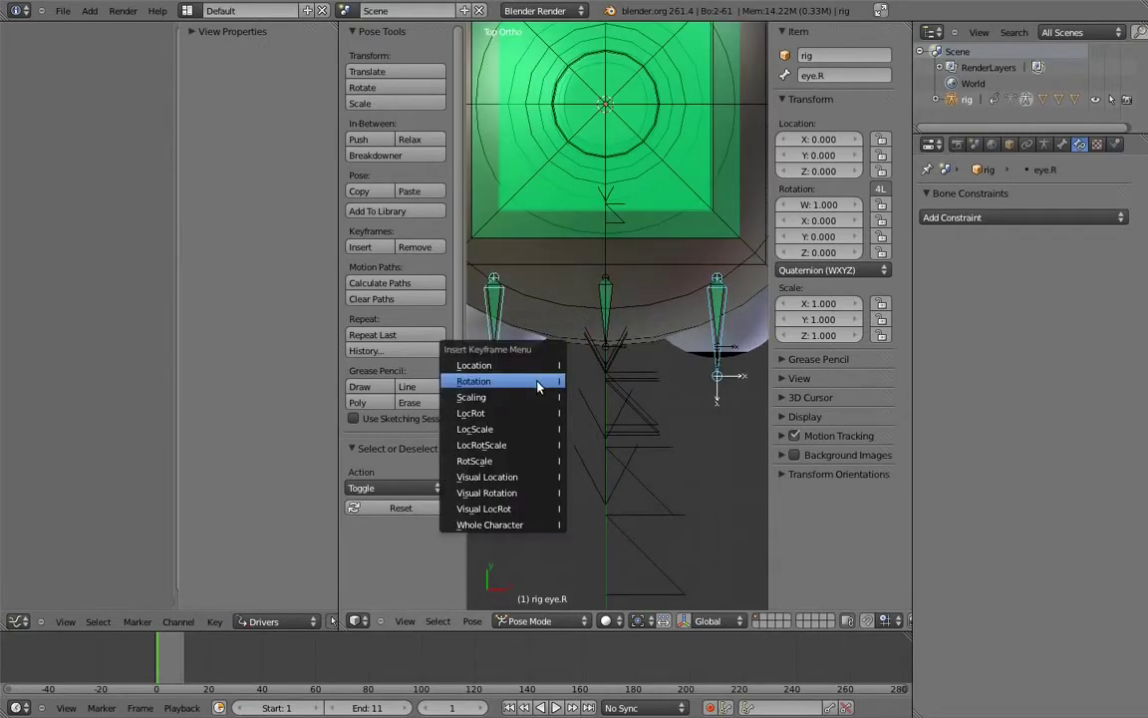
{"action": "left_click", "coordinate": [539, 382]}
Step: Go to frame 11 and rotate the eye.R bone by -90° so it points inward
{"action": "left_click", "coordinate": [459, 706]}
{"action": "type", "text": "11"}
{"action": "key", "text": "Return"}
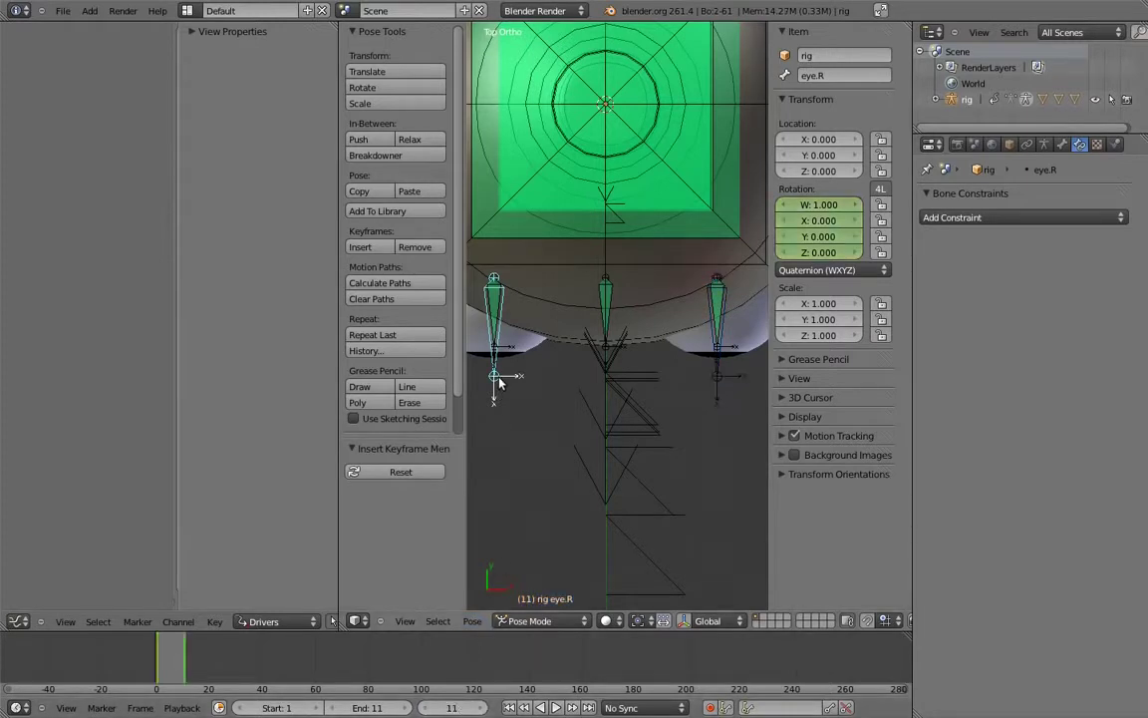
{"action": "key", "text": "r"}
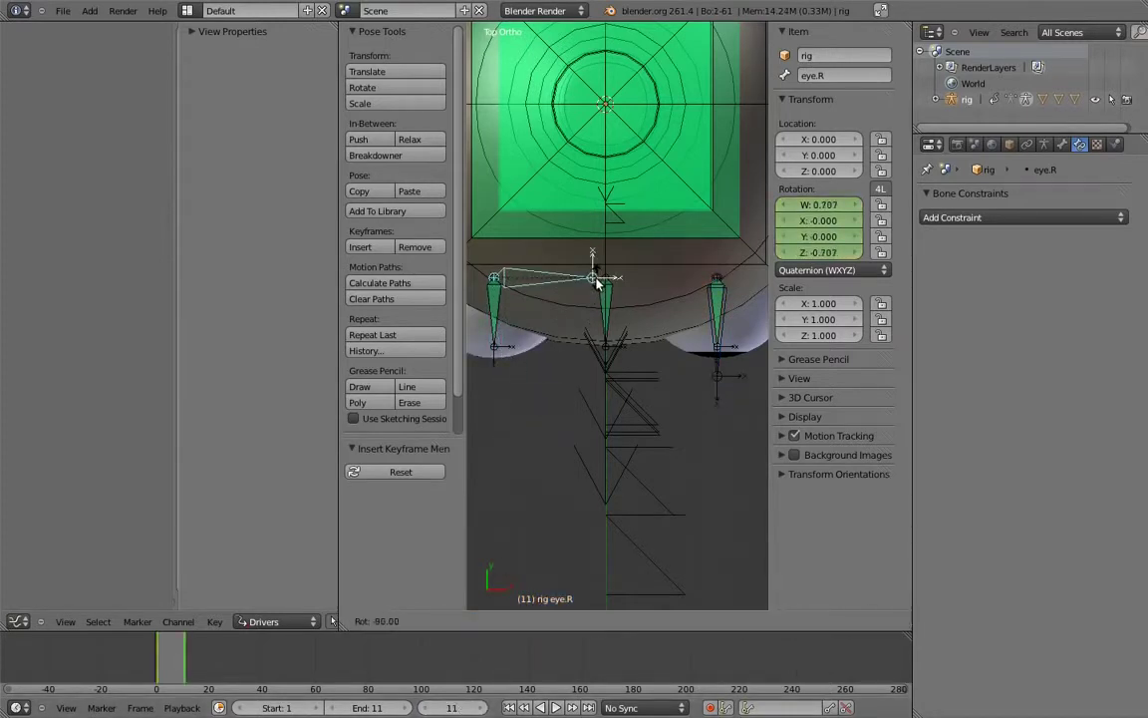
{"action": "key", "text": "Return"}
Step: Rotate the eye.L bone by 90° and insert a Rotation keyframe for both eye bones at frame 11
{"action": "right_click", "coordinate": [721, 373]}
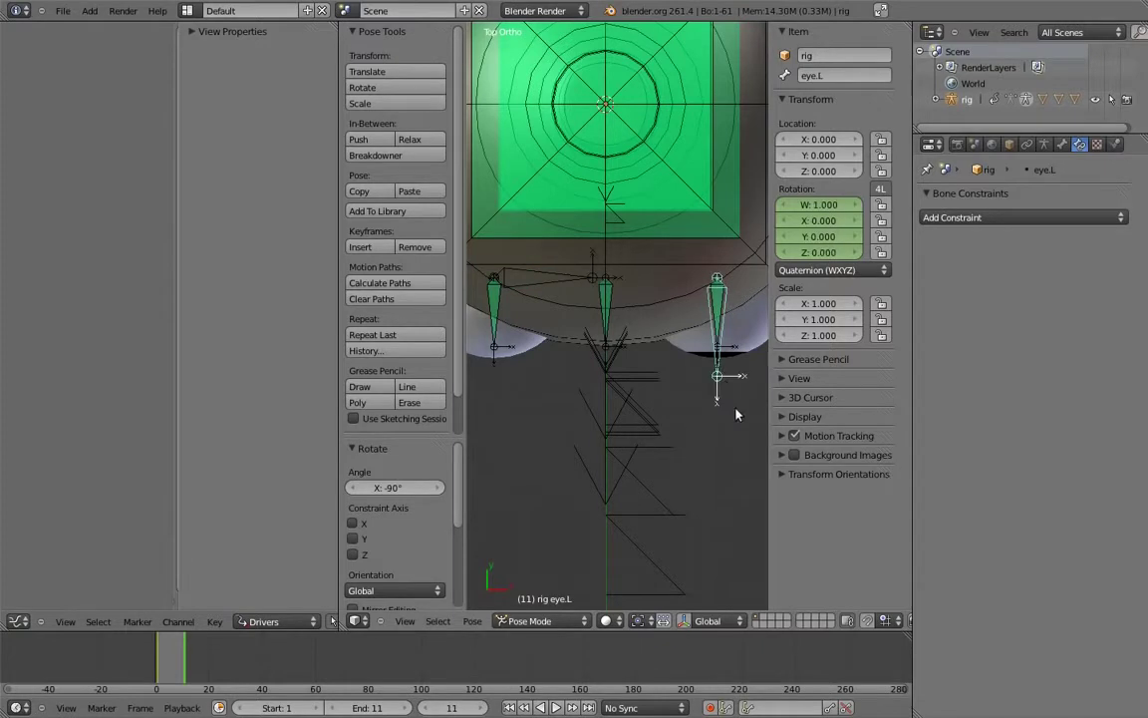
{"action": "type", "text": "r90"}
{"action": "key", "text": "Return"}
{"action": "right_click", "coordinate": [565, 279], "text": "shift"}
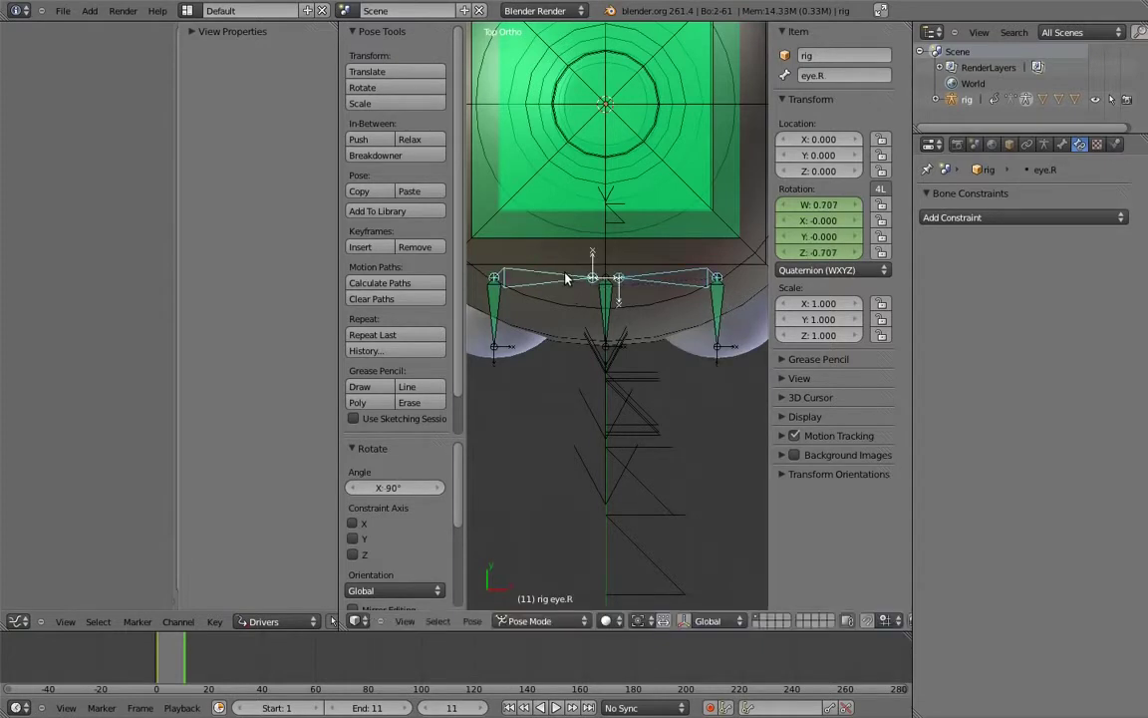
{"action": "key", "text": "i"}
{"action": "left_click", "coordinate": [562, 276]}
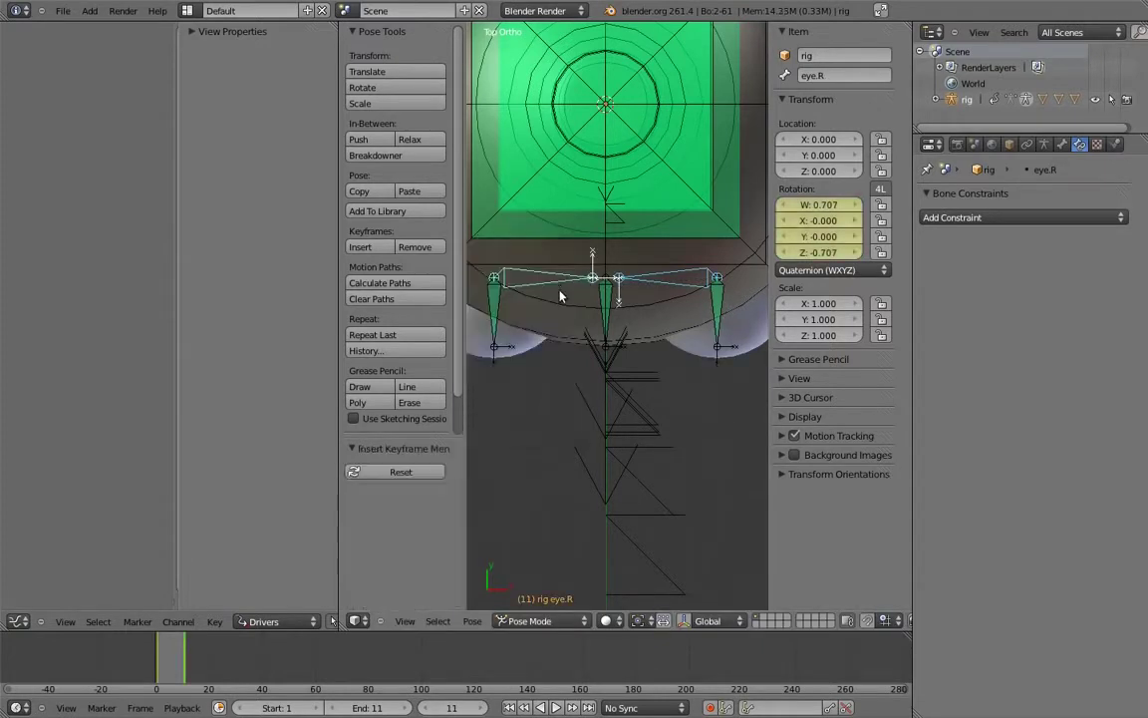
Step: Replace the Graph Editor with the DopeSheet in Action Editor mode and set the interpolation of the eye keyframes
{"action": "left_click", "coordinate": [17, 621]}
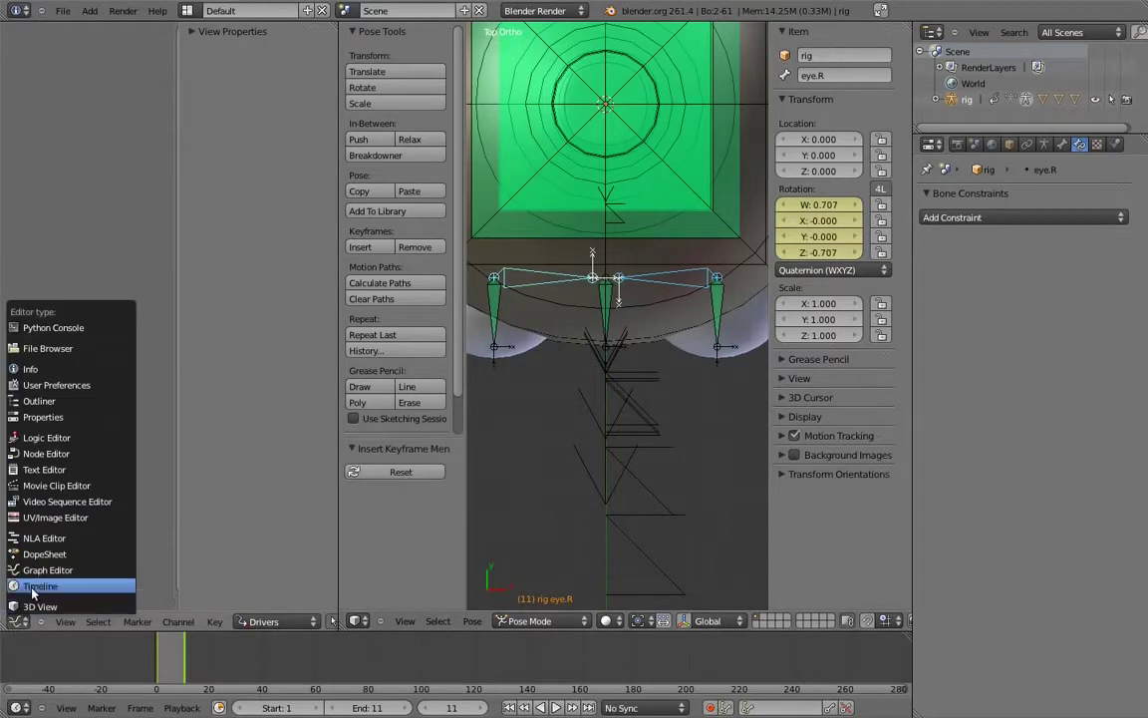
{"action": "left_click", "coordinate": [39, 553]}
{"action": "left_click", "coordinate": [264, 621]}
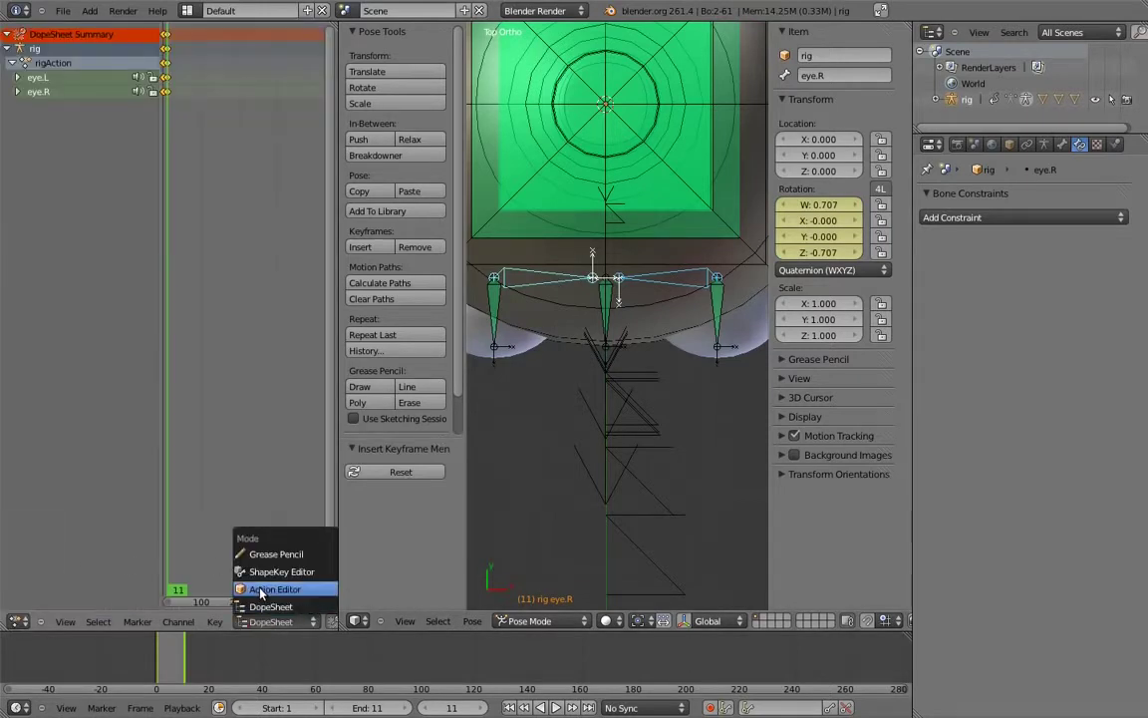
{"action": "left_click", "coordinate": [264, 589]}
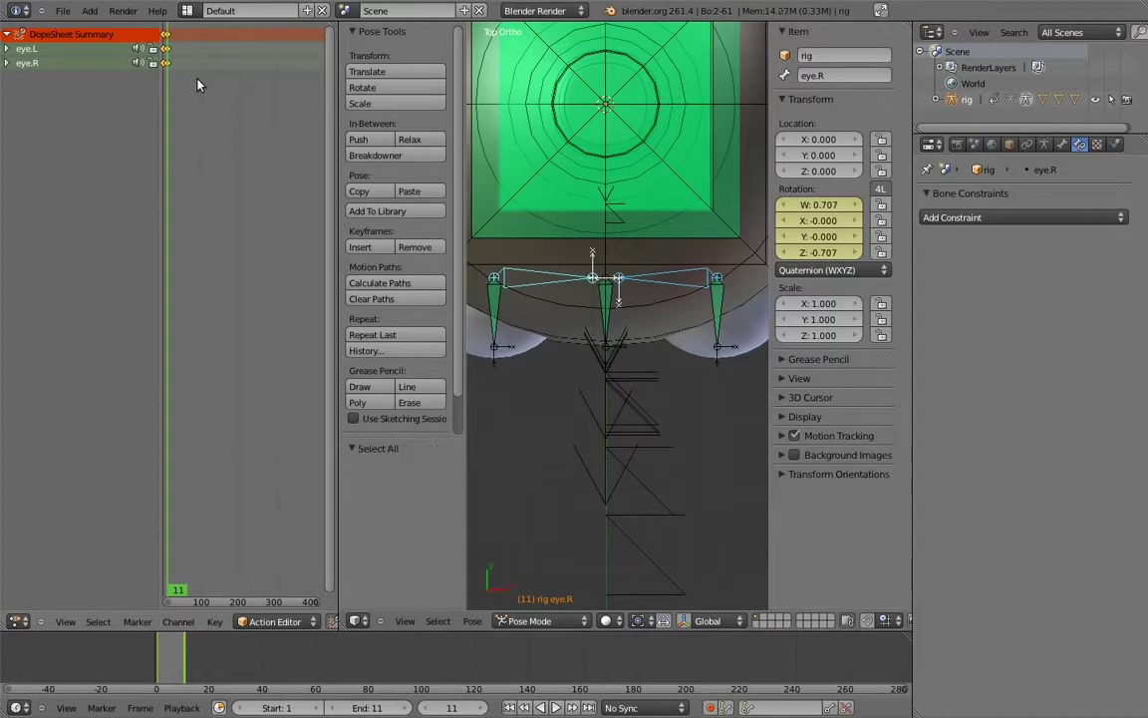
{"action": "key", "text": "t"}
{"action": "left_click", "coordinate": [172, 77]}
{"action": "scroll", "coordinate": [241, 623], "scroll_direction": "down", "scroll_amount": 5}
Step: Rename the rig's action to eye_cross and unlink it from the rig
{"action": "left_click", "coordinate": [235, 622]}
{"action": "key", "text": "BackSpace"}
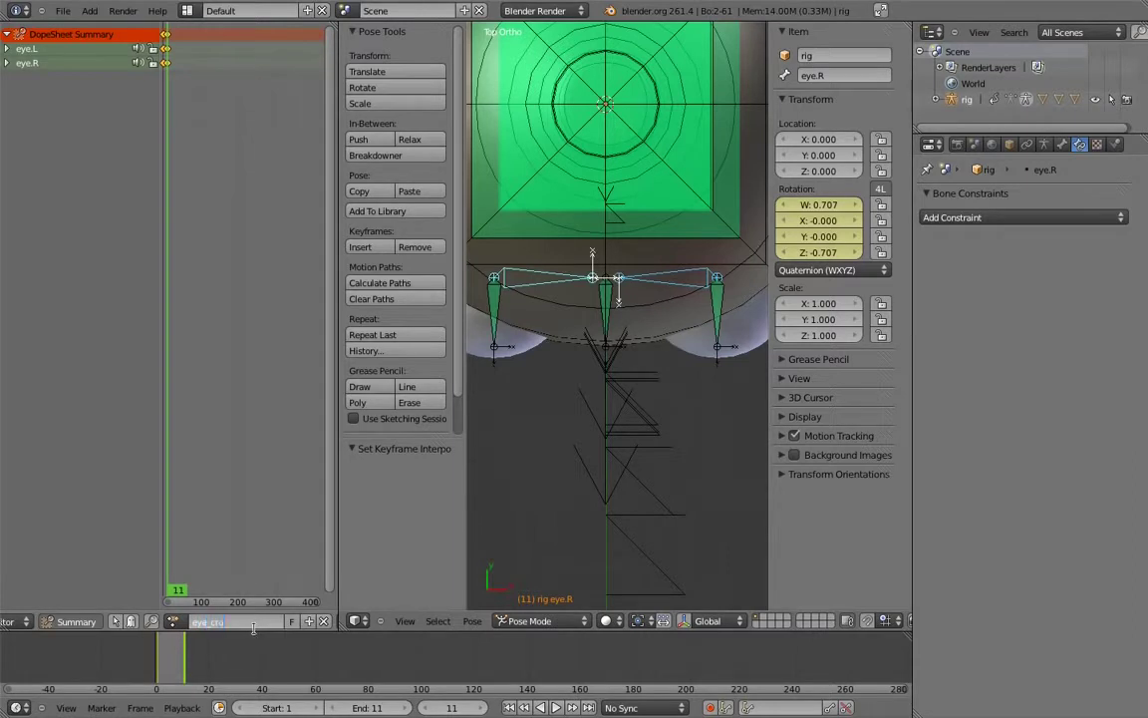
{"action": "key", "text": "Return"}
{"action": "left_click", "coordinate": [324, 622]}
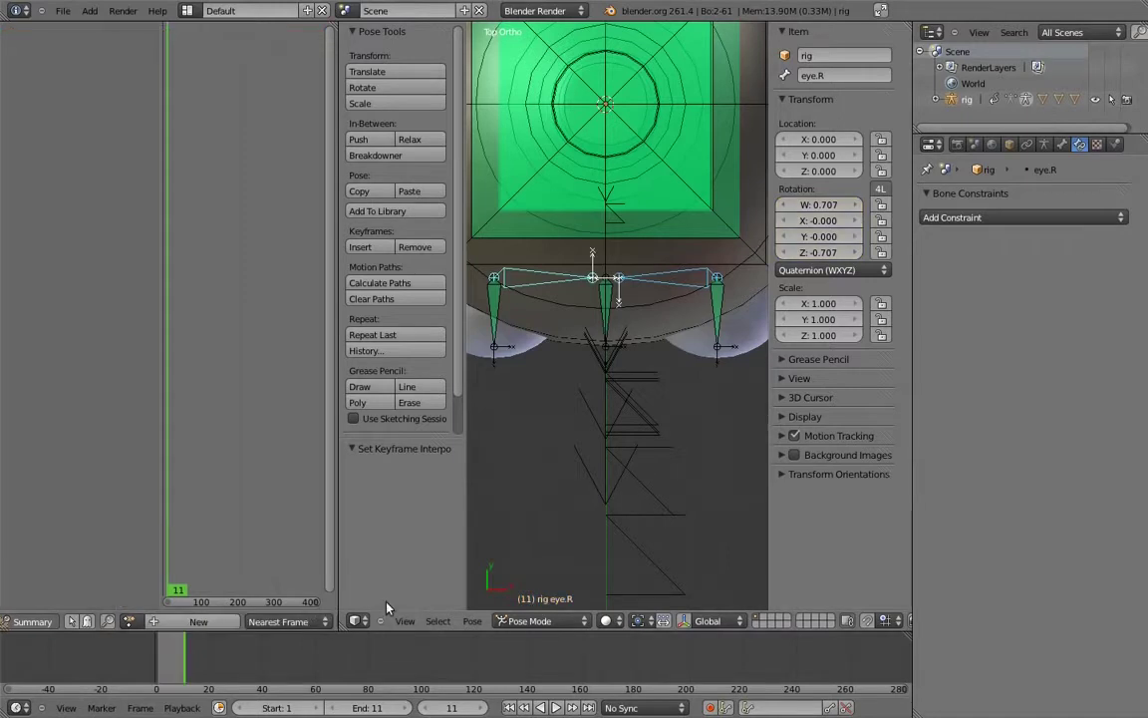
Step: Merge the Action Editor area into the 3D view, reset the rotation of all bones and deselect them
{"action": "left_click_drag", "start_coordinate": [344, 623], "coordinate": [251, 558]}
{"action": "key", "text": "a"}
{"action": "key", "text": "a"}
{"action": "key", "text": "a"}
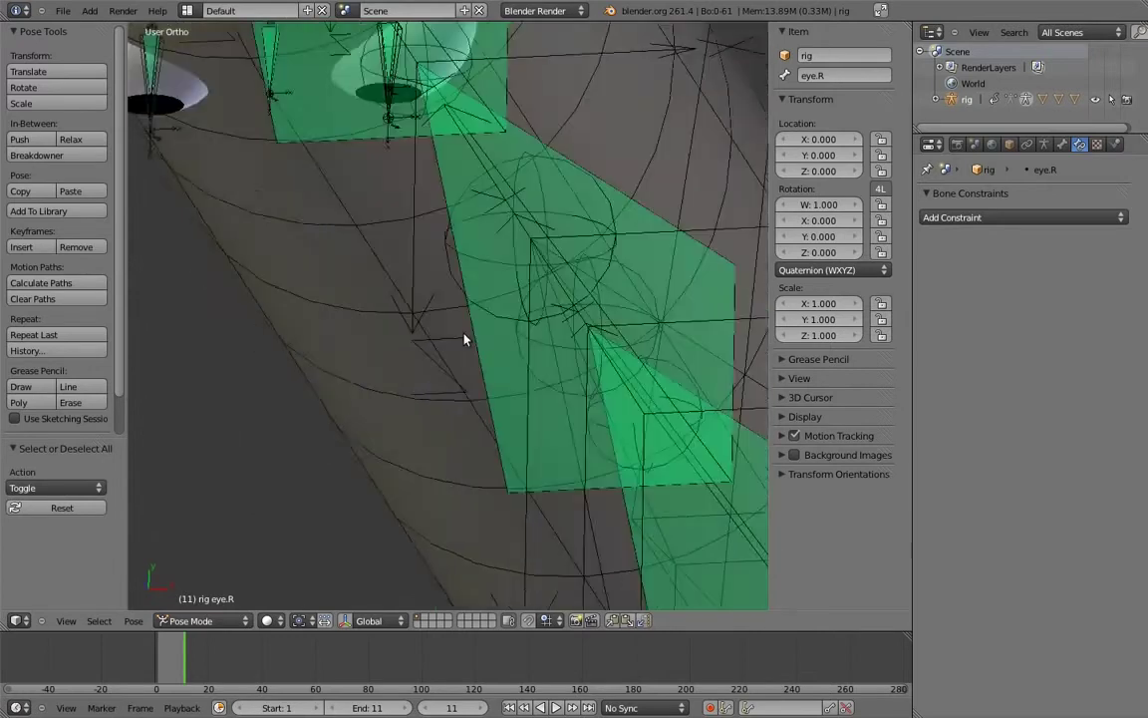
Step: Select eye_target and eye.R as the active bone, and add an Action constraint to eye.R targeting eye_target
{"action": "middle_click_drag", "start_coordinate": [466, 340], "coordinate": [468, 544]}
{"action": "key", "text": "KP_1"}
{"action": "scroll", "coordinate": [480, 248], "scroll_direction": "down", "scroll_amount": 5}
{"action": "middle_click_drag", "start_coordinate": [470, 385], "coordinate": [313, 419]}
{"action": "right_click", "coordinate": [249, 461]}
{"action": "scroll", "coordinate": [389, 310], "scroll_direction": "up", "scroll_amount": 4}
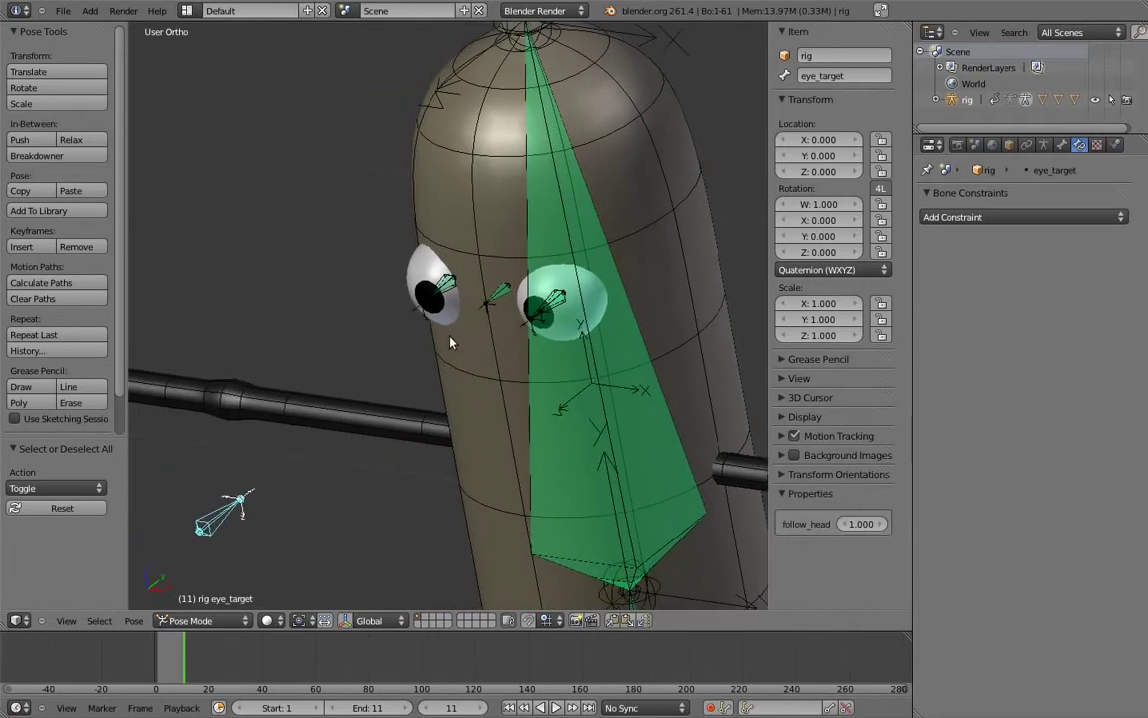
{"action": "right_click", "coordinate": [437, 284], "text": "shift"}
{"action": "right_click", "coordinate": [446, 291]}
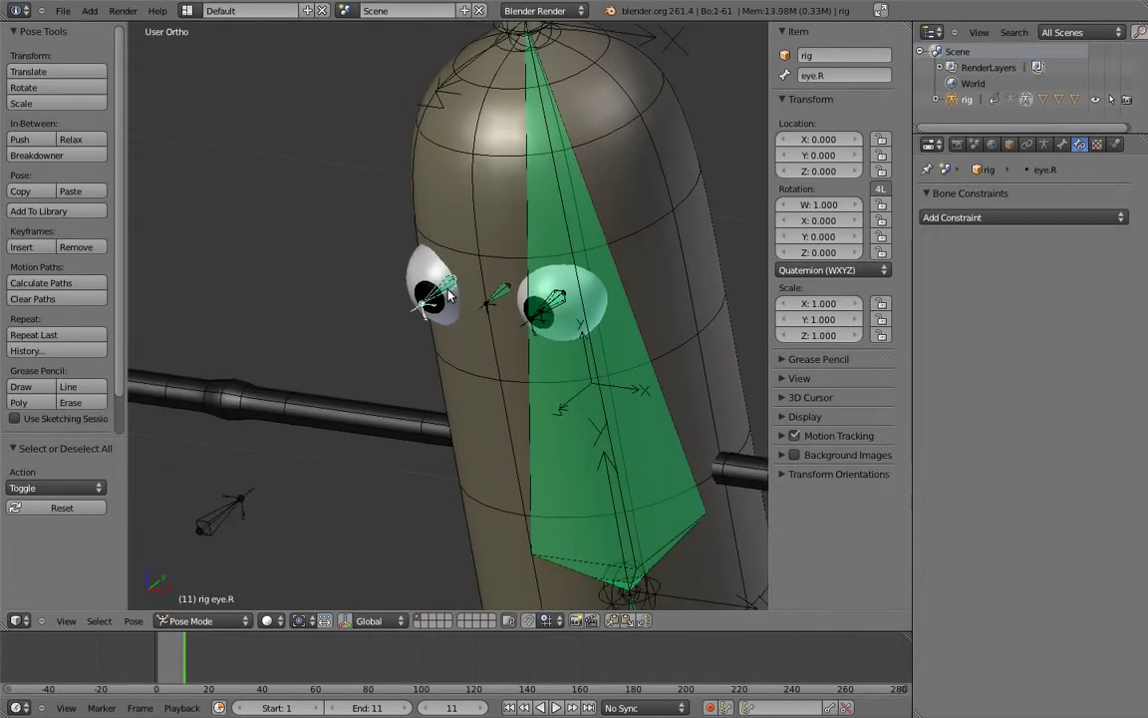
{"action": "right_click", "coordinate": [234, 505]}
{"action": "right_click", "coordinate": [454, 297], "text": "shift"}
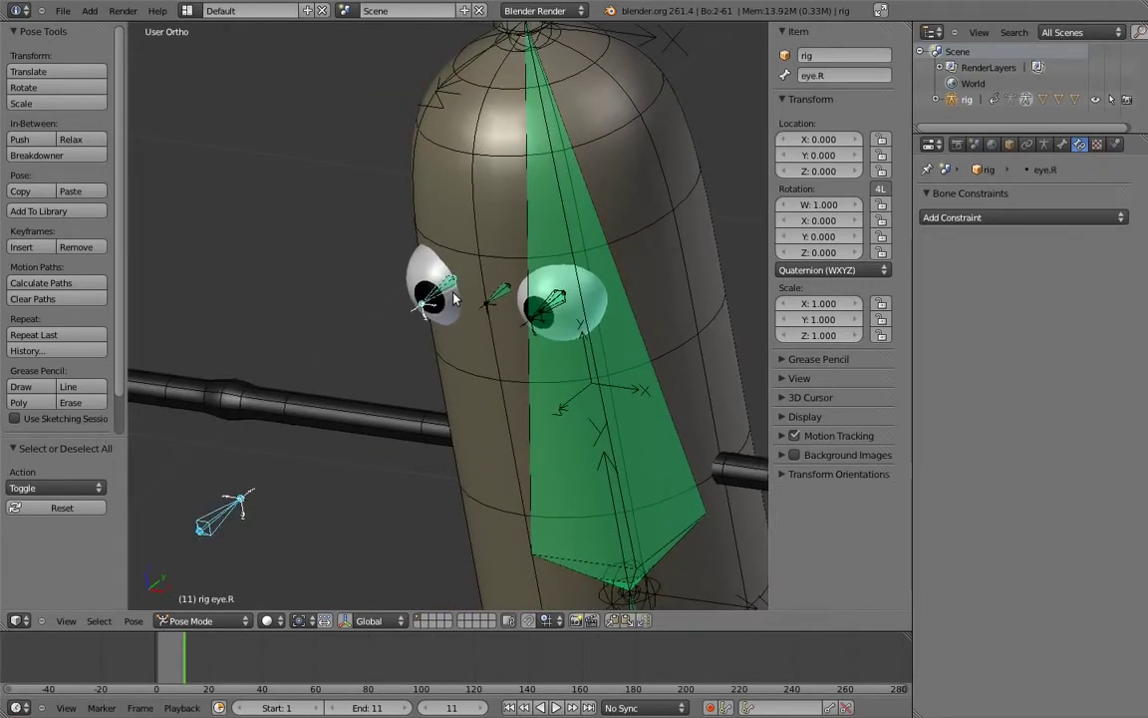
{"action": "key", "text": "ctrl+shift+c"}
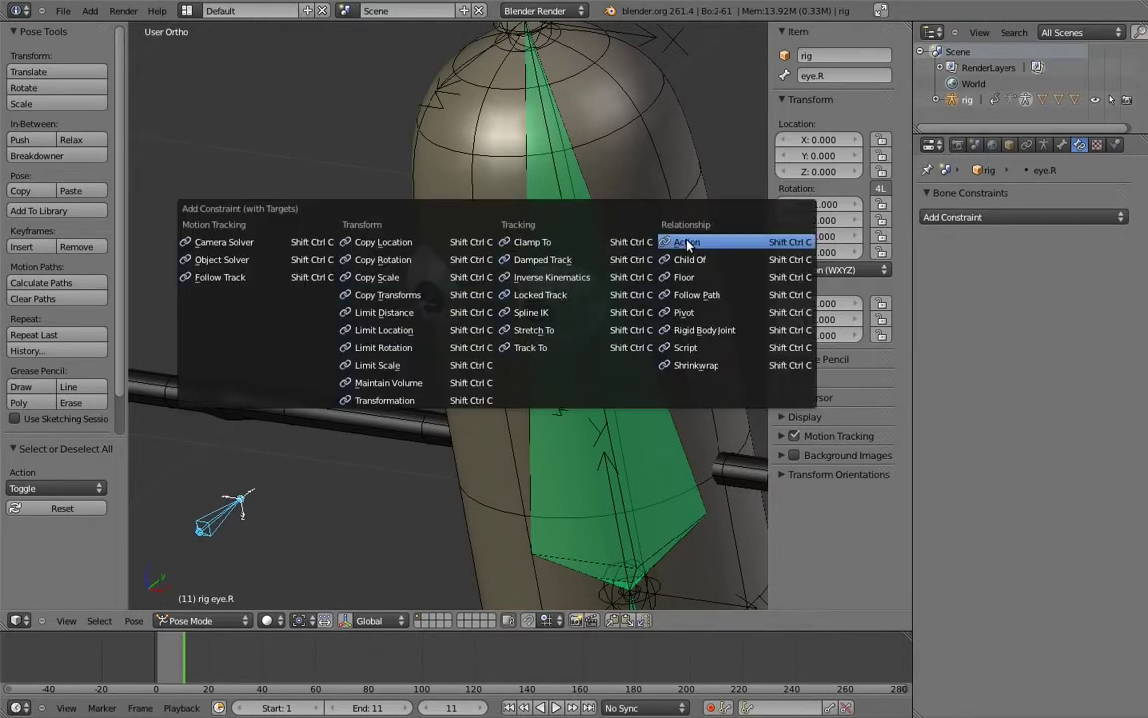
{"action": "left_click", "coordinate": [666, 220]}
Step: Assign the eye_cross action to the constraint and drive it from the target's X Scale in Local Space
{"action": "left_click", "coordinate": [1077, 339]}
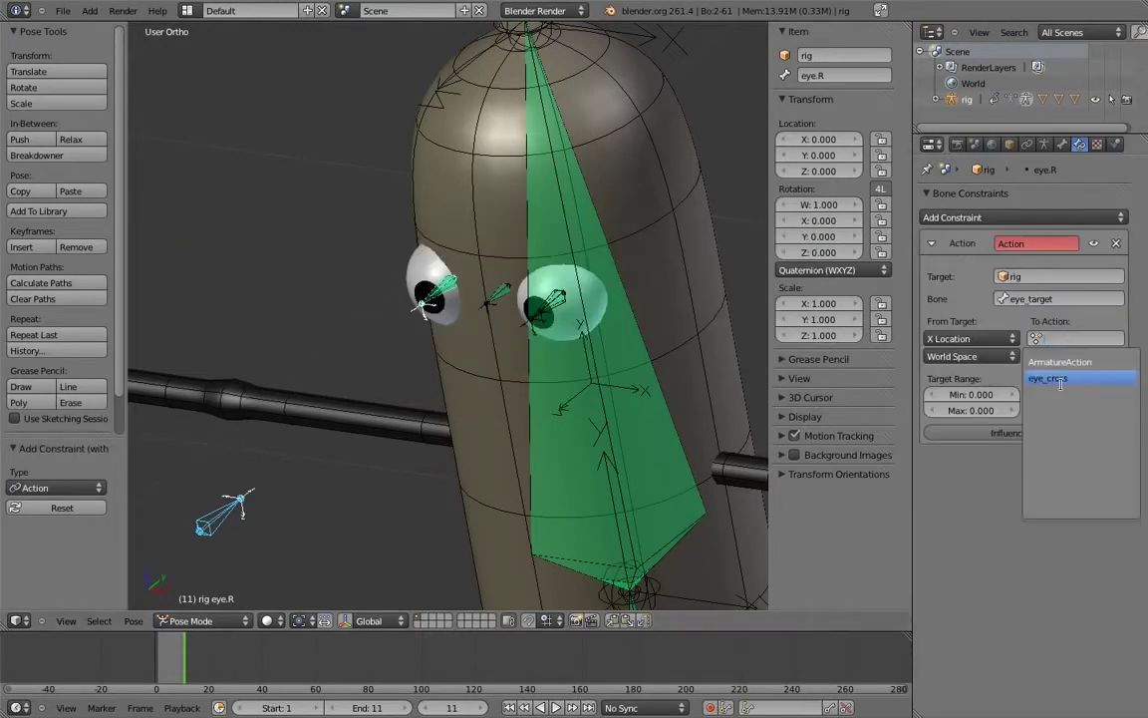
{"action": "left_click", "coordinate": [972, 342]}
{"action": "left_click", "coordinate": [972, 339]}
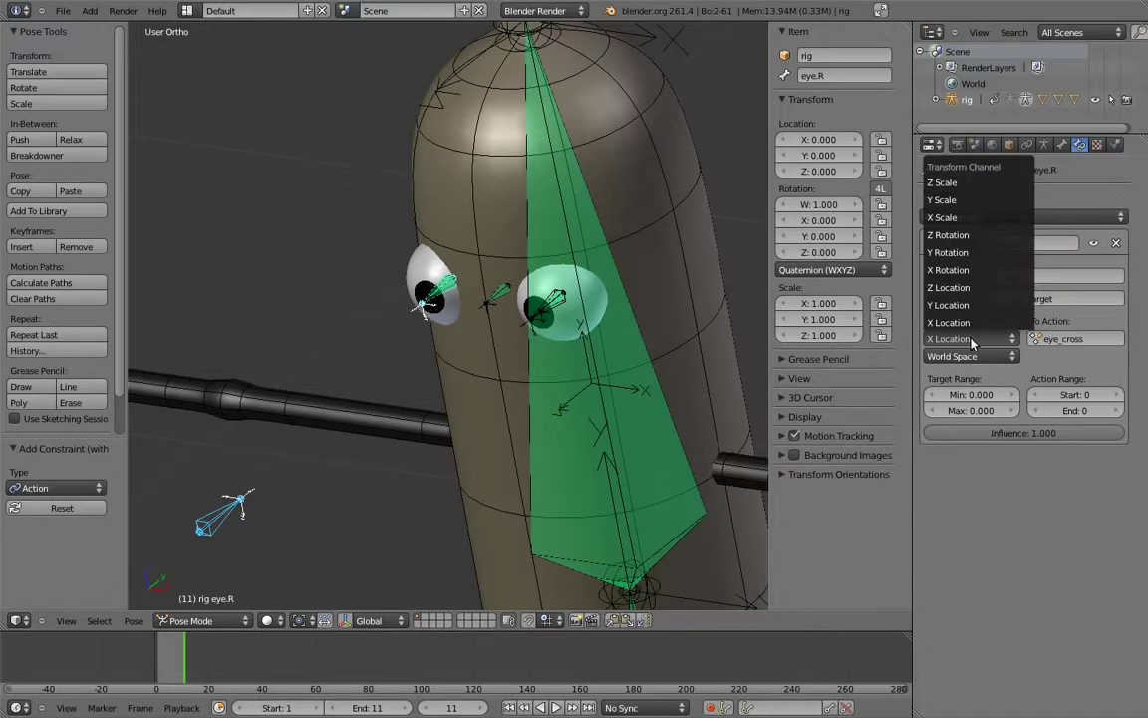
{"action": "left_click", "coordinate": [945, 218]}
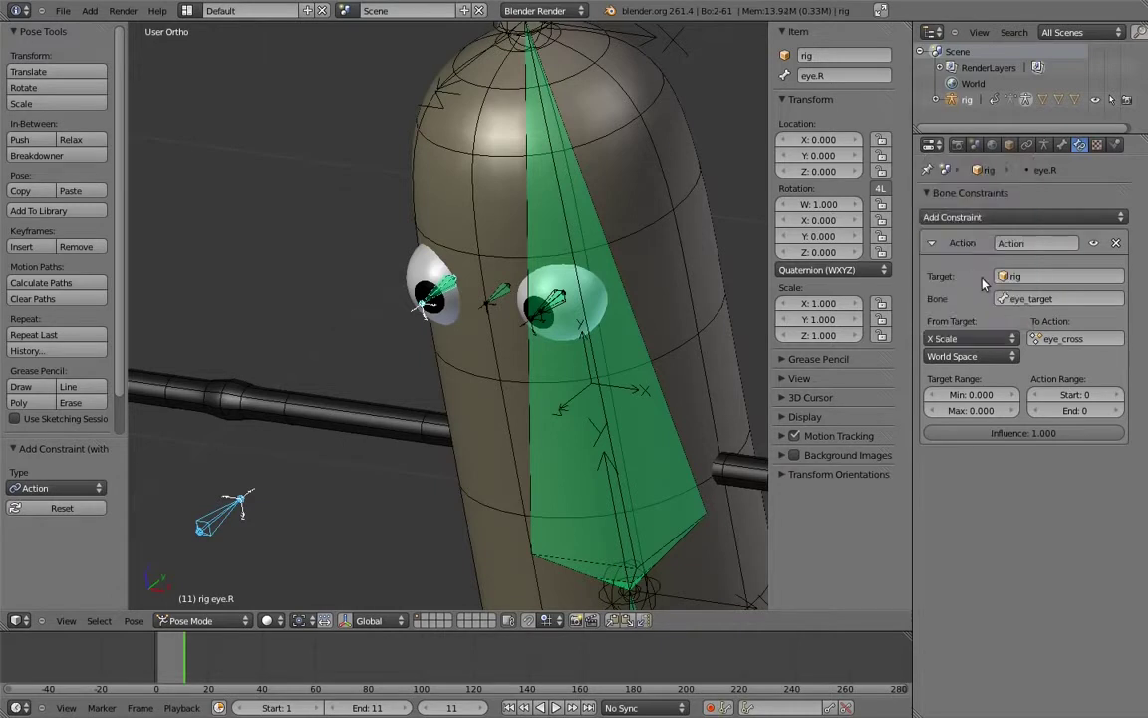
{"action": "left_click", "coordinate": [983, 358]}
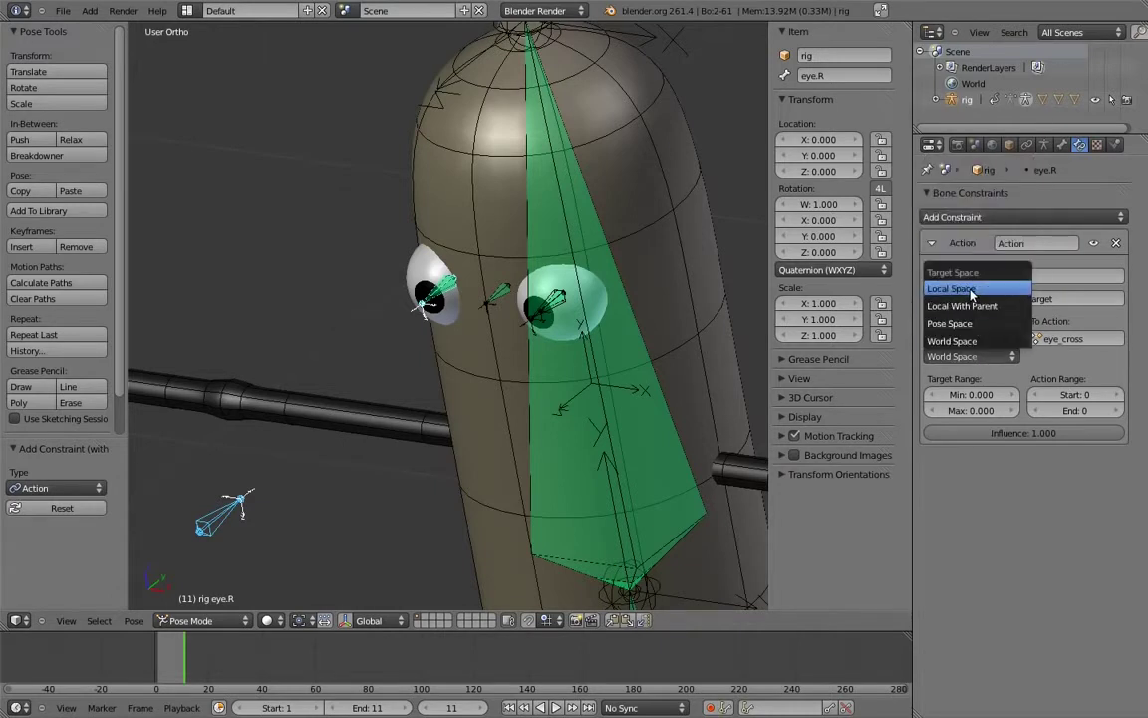
{"action": "left_click", "coordinate": [972, 290]}
Step: Set the constraint's target range to min 1 and max 0.5, and its action range to start 1 and end 11
{"action": "left_click", "coordinate": [987, 394]}
{"action": "type", "text": "1"}
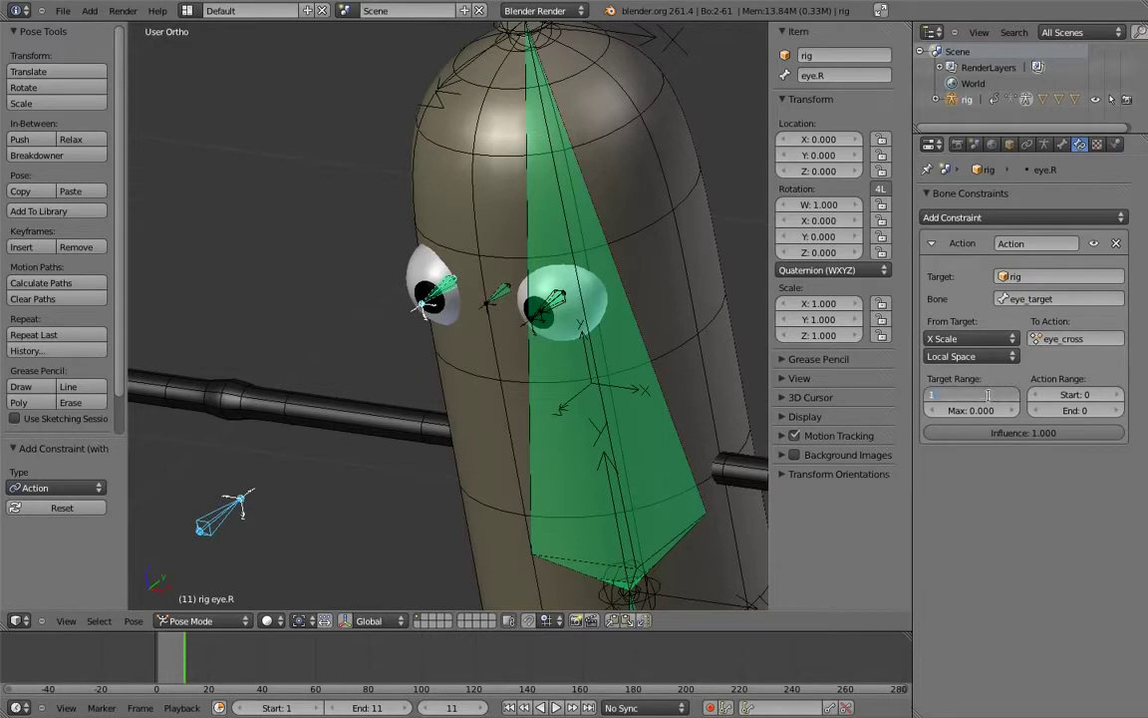
{"action": "left_click", "coordinate": [984, 412]}
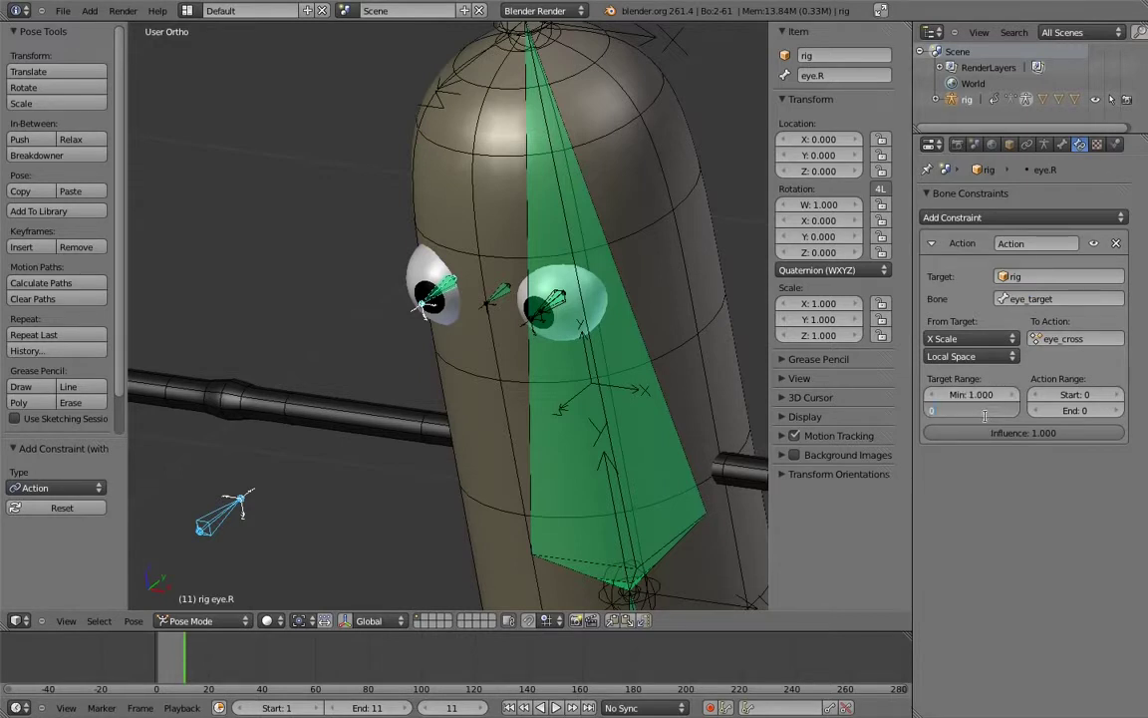
{"action": "type", "text": "0.5"}
{"action": "key", "text": "Return"}
{"action": "left_click", "coordinate": [1092, 395]}
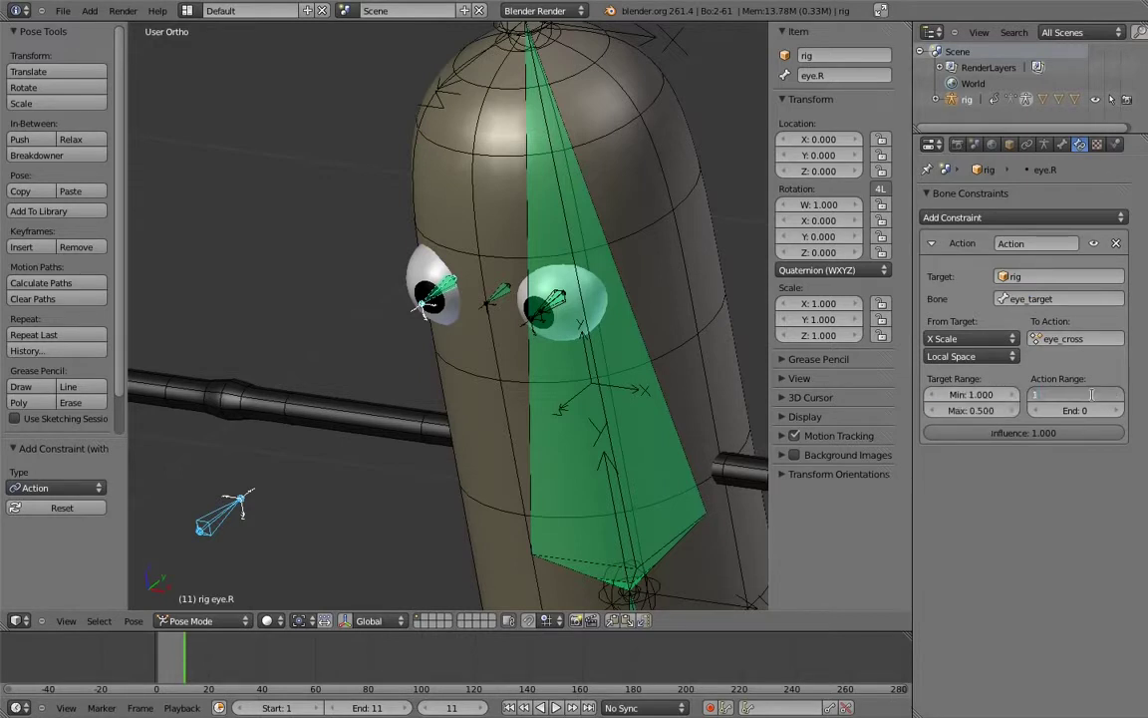
{"action": "left_click", "coordinate": [1090, 408]}
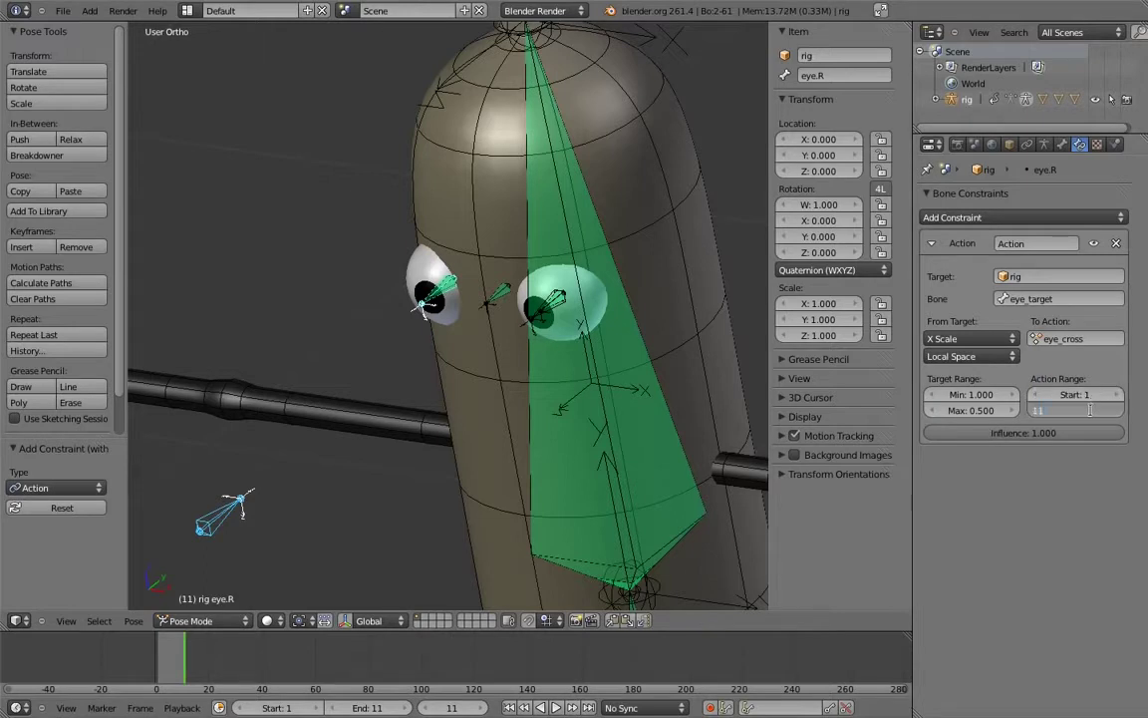
{"action": "key", "text": "Return"}
Step: Temporarily scale down the eye_target bone to test the Action constraint on eye.R, and cancel the scaling
{"action": "right_click", "coordinate": [228, 519]}
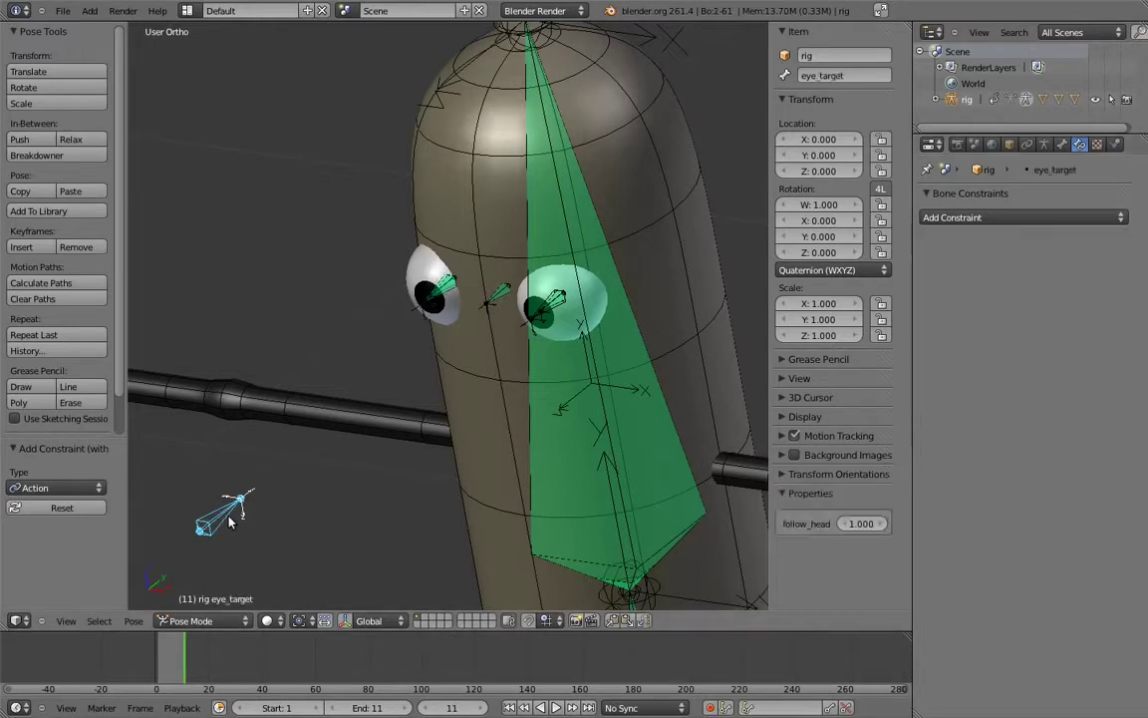
{"action": "key", "text": "s"}
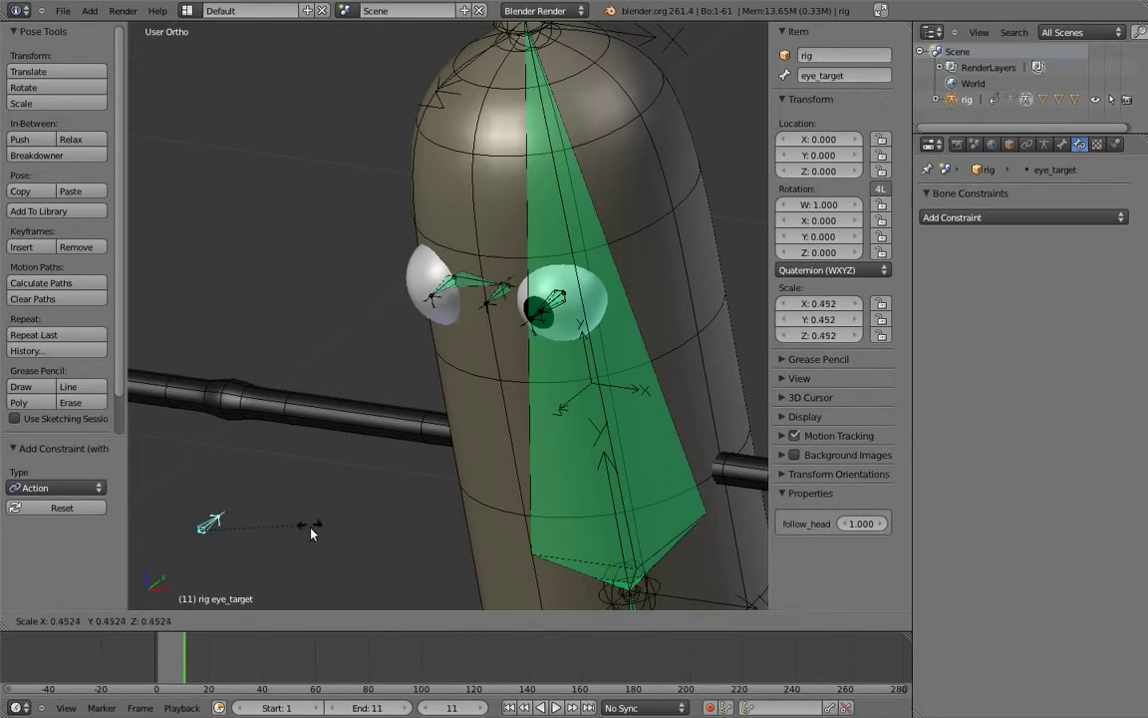
{"action": "right_click", "coordinate": [457, 508]}
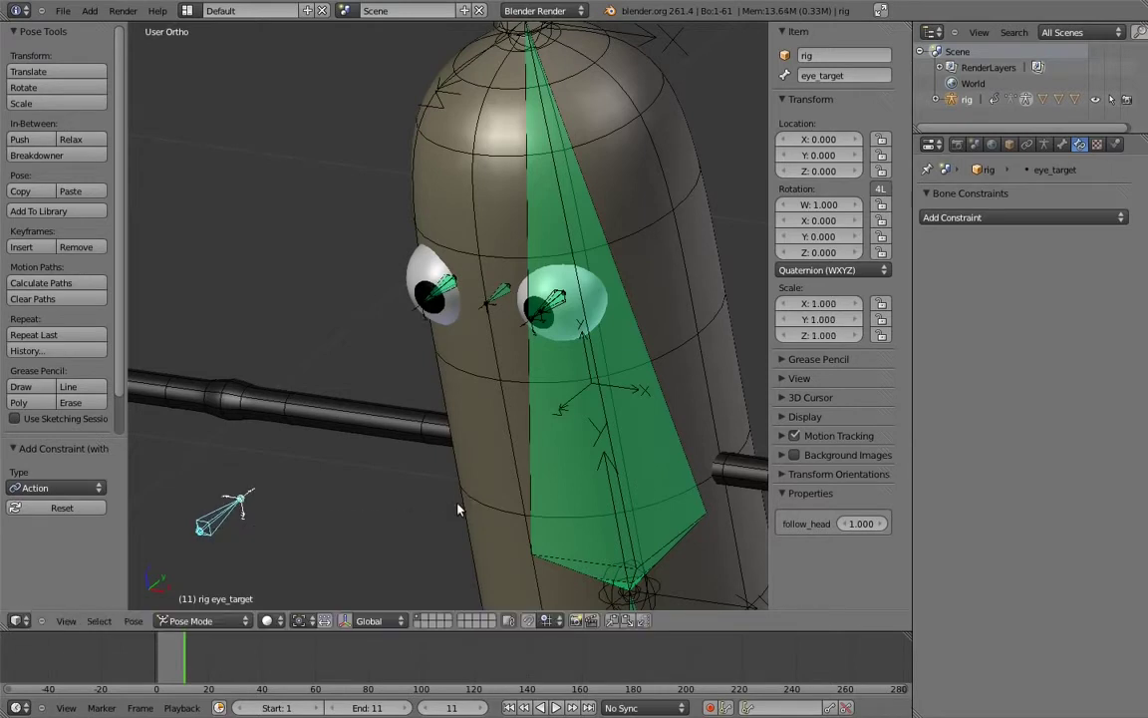
Step: Select eye.L and then eye.R as the active bone, and copy eye.R's Action constraint to eye.L
{"action": "scroll", "coordinate": [487, 326], "scroll_direction": "up", "scroll_amount": 5}
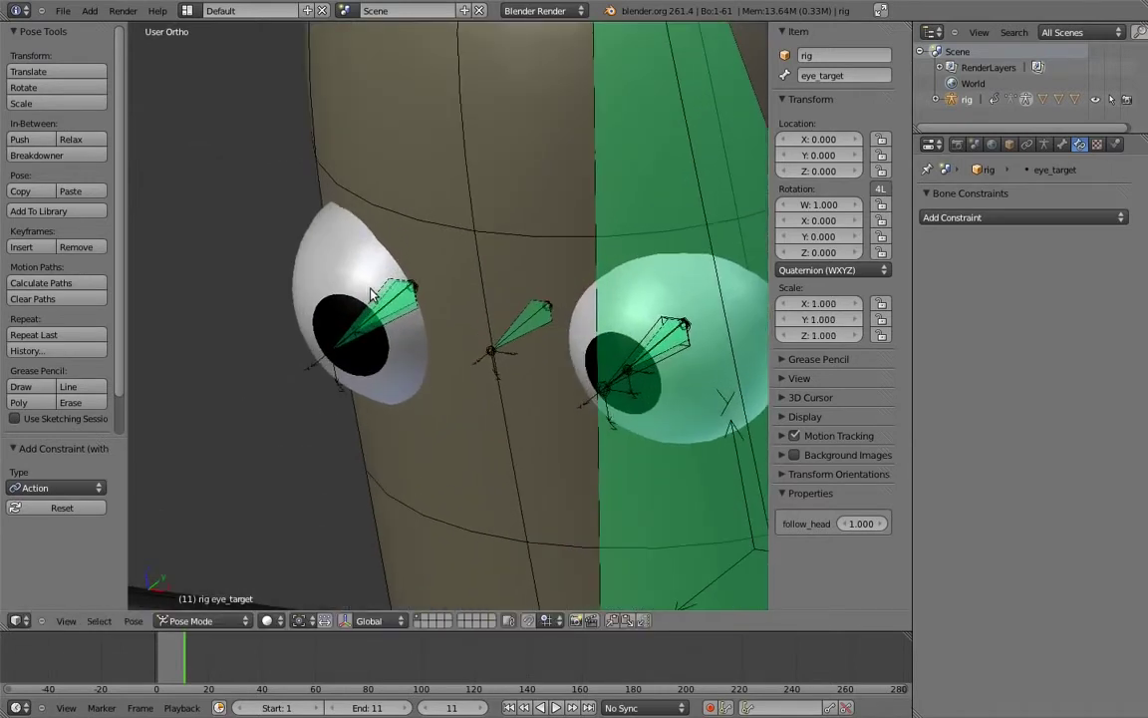
{"action": "right_click", "coordinate": [371, 295]}
{"action": "right_click", "coordinate": [658, 367]}
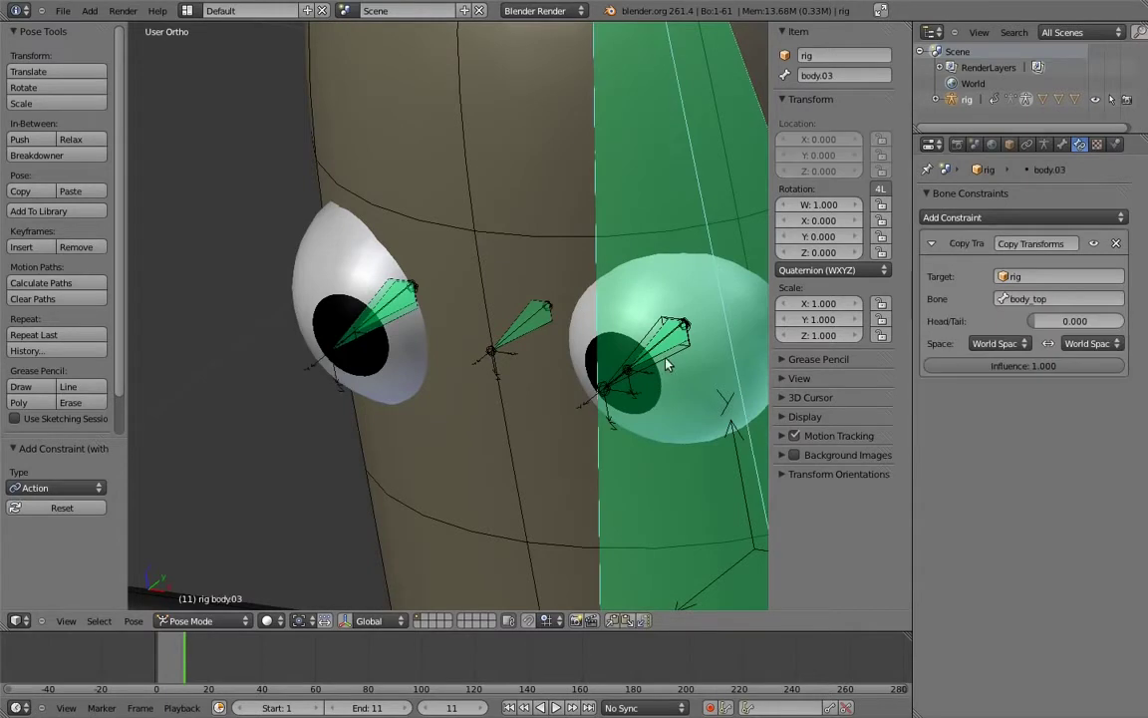
{"action": "right_click", "coordinate": [605, 387]}
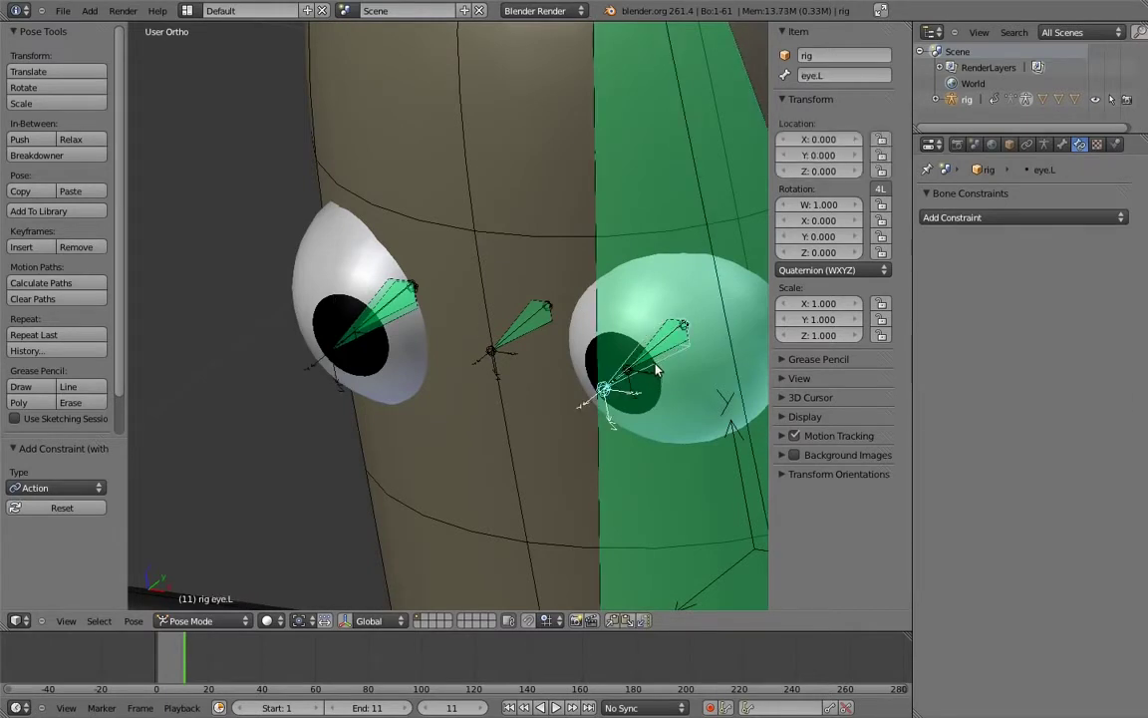
{"action": "right_click", "coordinate": [376, 299], "text": "shift"}
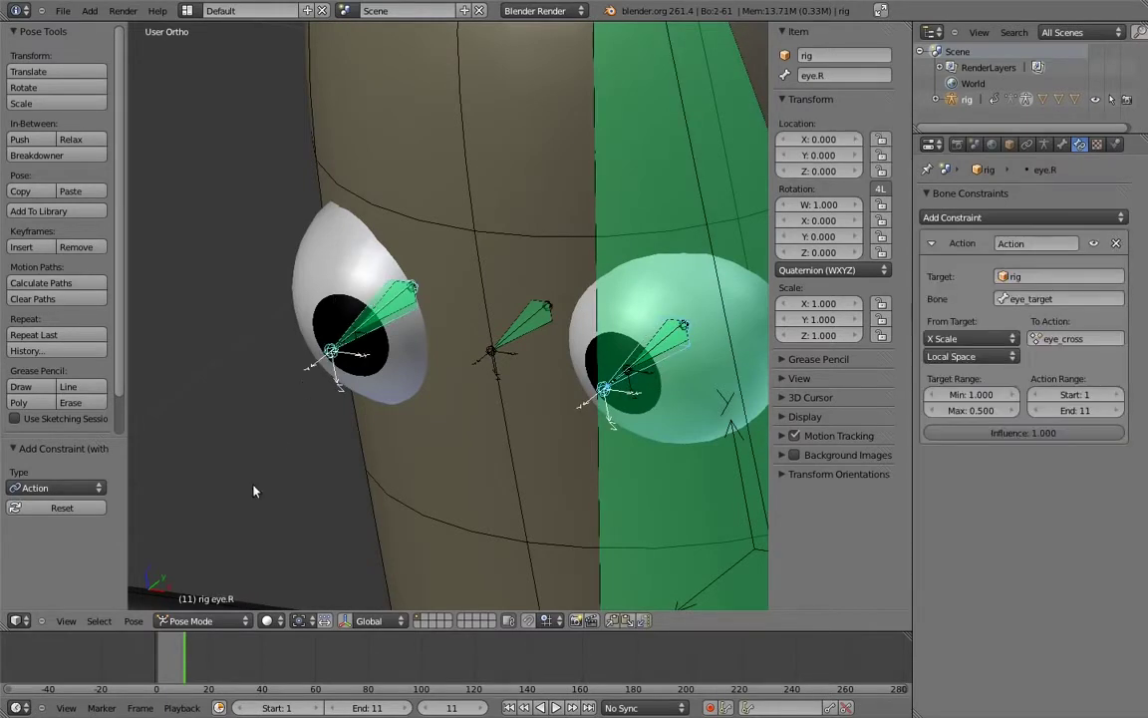
{"action": "left_click", "coordinate": [133, 621]}
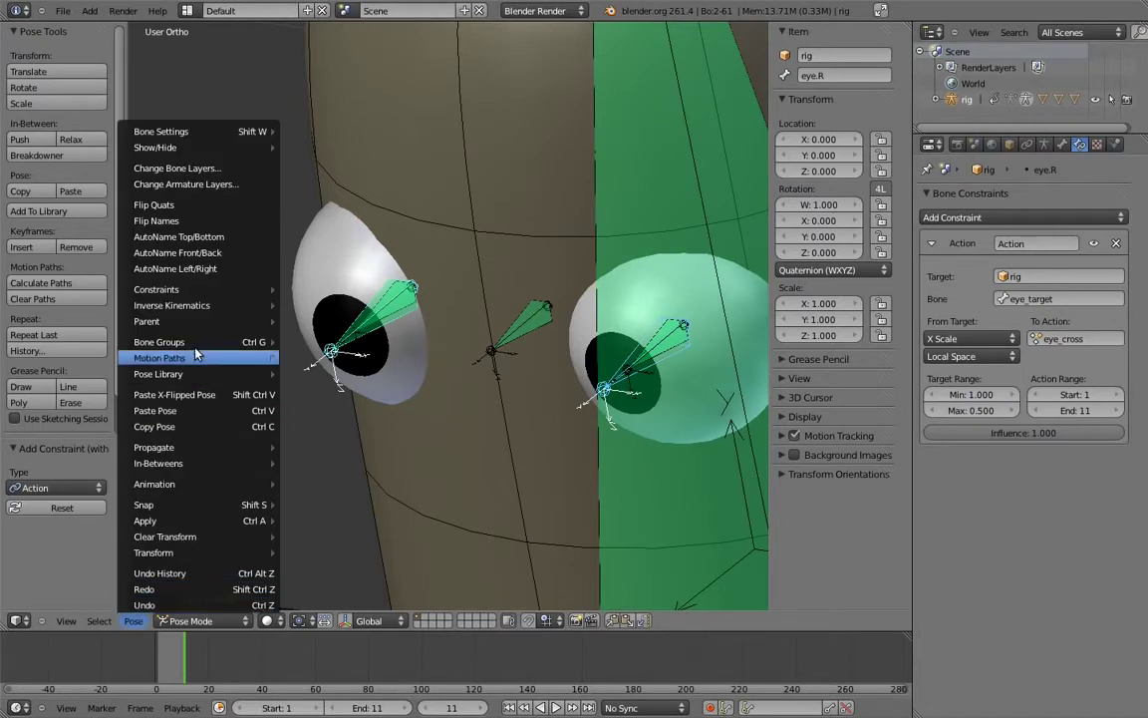
{"action": "mouse_move", "coordinate": [195, 299]}
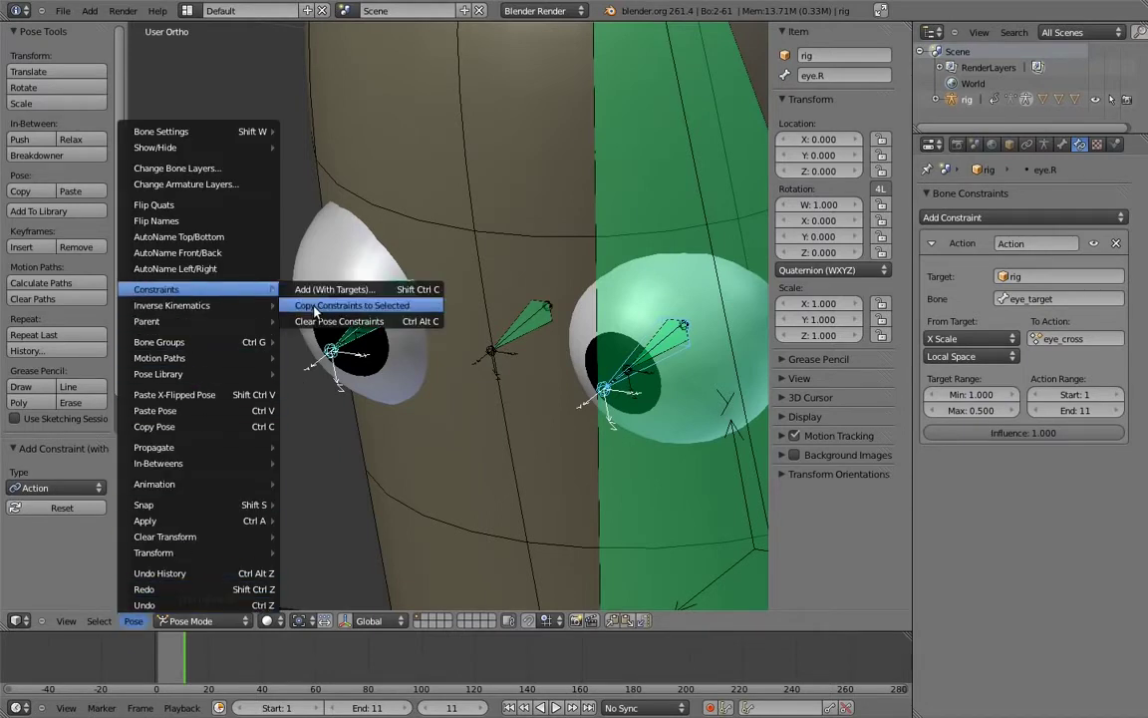
{"action": "left_click", "coordinate": [351, 305]}
Step: Temporarily scale down the eye_target bone to test the eye crossing on both eyes, and cancel the scaling
{"action": "middle_click_drag", "start_coordinate": [283, 278], "coordinate": [287, 461]}
{"action": "scroll", "coordinate": [287, 461], "scroll_direction": "down", "scroll_amount": 2}
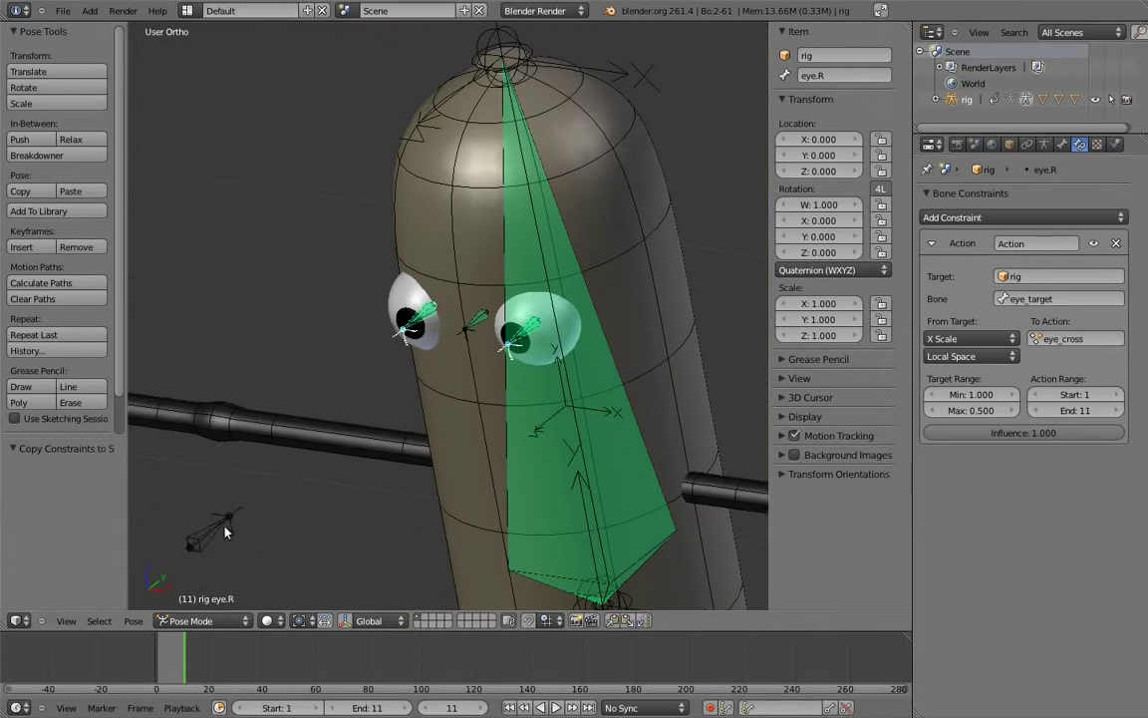
{"action": "right_click", "coordinate": [212, 536]}
{"action": "key", "text": "s"}
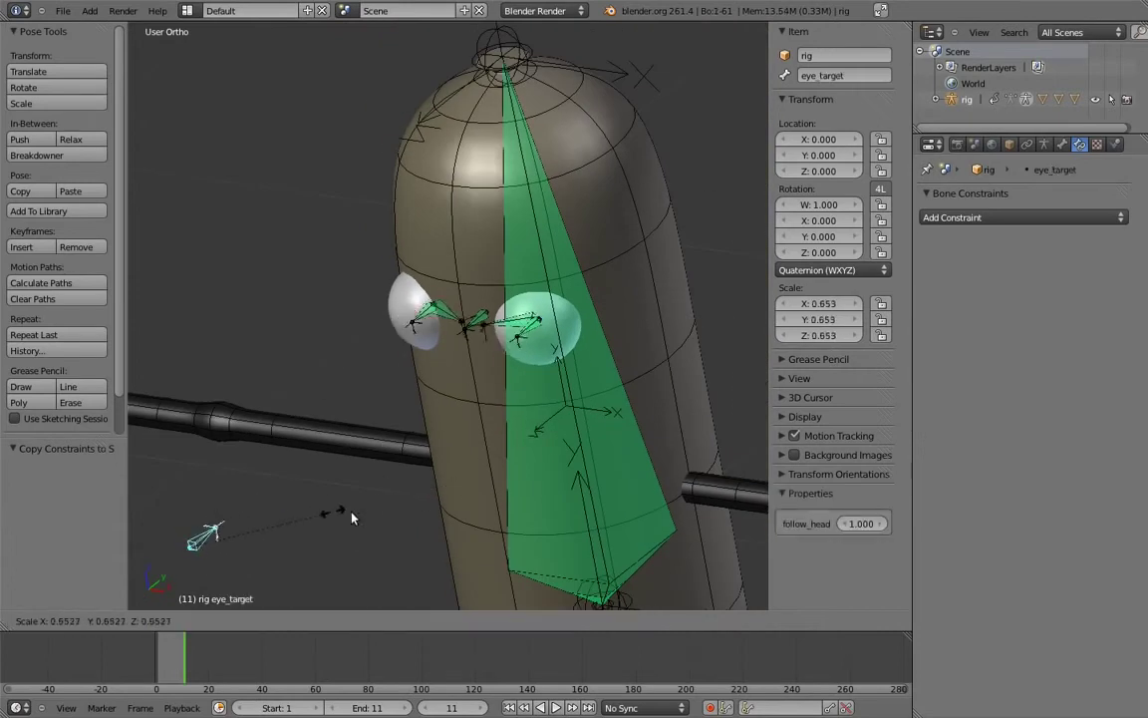
{"action": "key", "text": "Escape"}
Step: Lock the Y and Z scale of eye_target, and lock the location axes of eye.R and eye.L
{"action": "left_click", "coordinate": [880, 336]}
{"action": "left_click", "coordinate": [880, 321]}
{"action": "scroll", "coordinate": [436, 391], "scroll_direction": "up", "scroll_amount": 2}
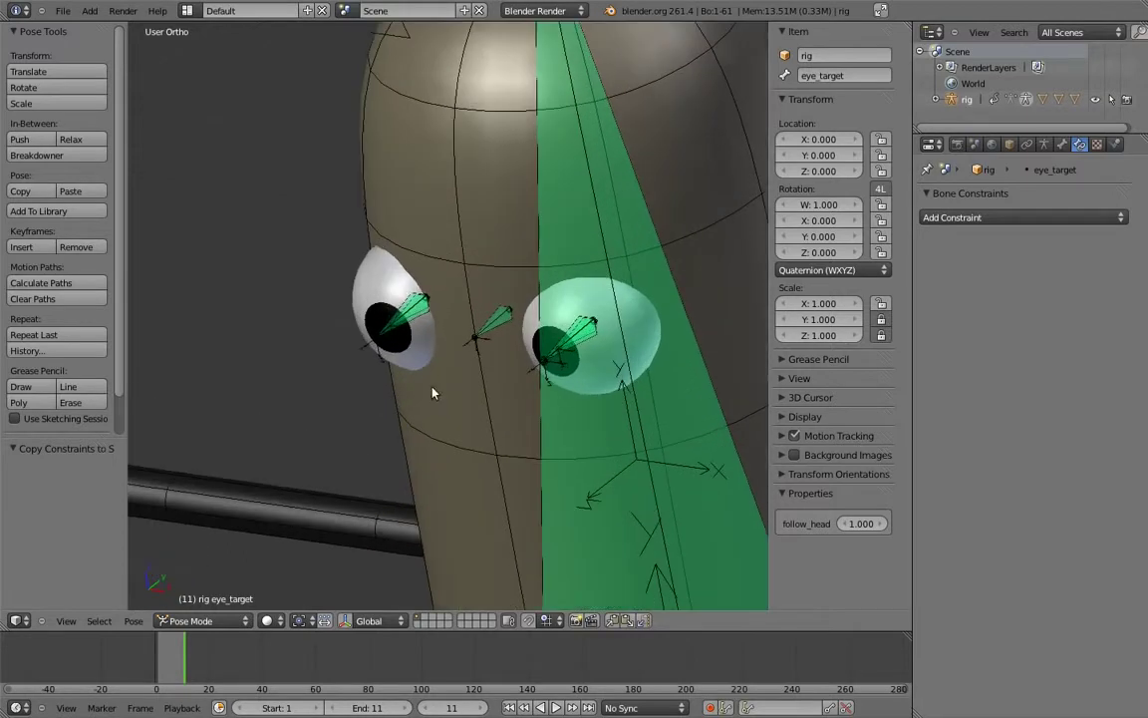
{"action": "right_click", "coordinate": [364, 274]}
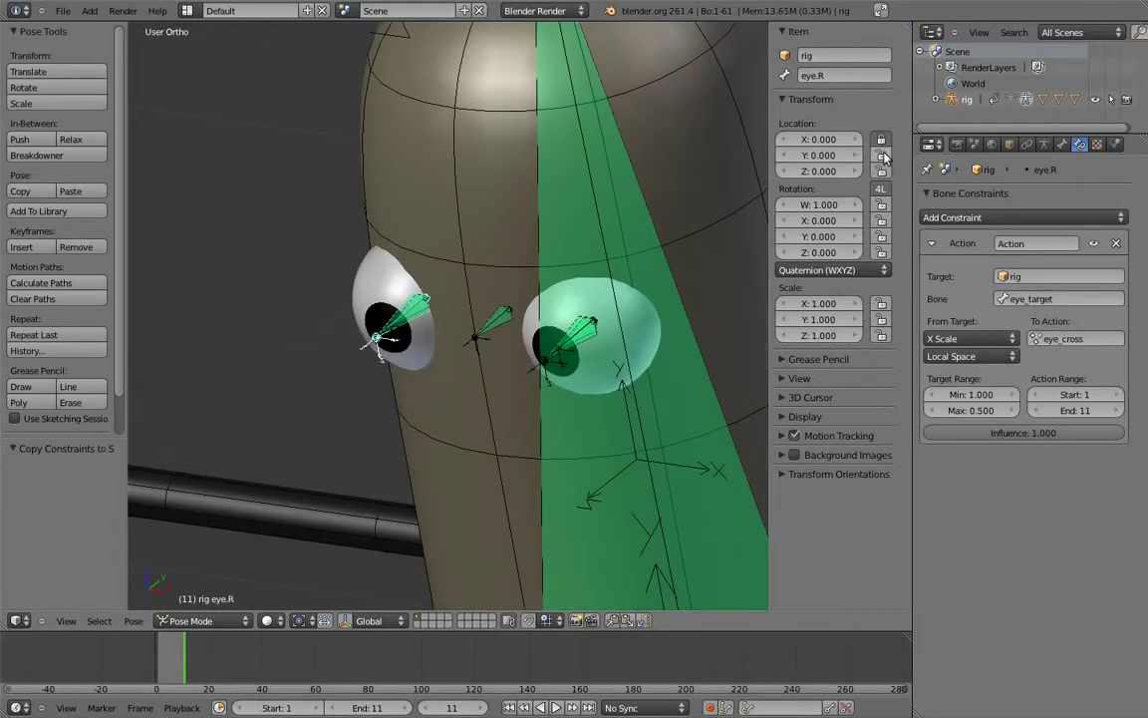
{"action": "right_click", "coordinate": [575, 326]}
{"action": "right_click", "coordinate": [575, 326]}
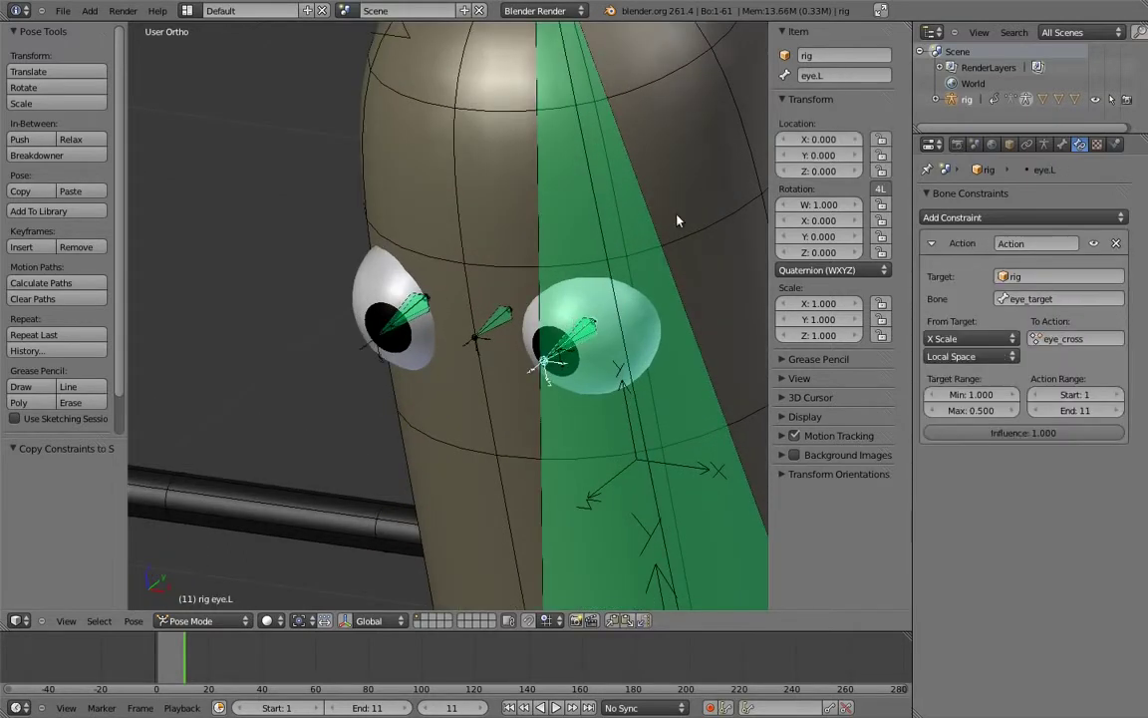
{"action": "scroll", "coordinate": [546, 422], "scroll_direction": "down", "scroll_amount": 3}
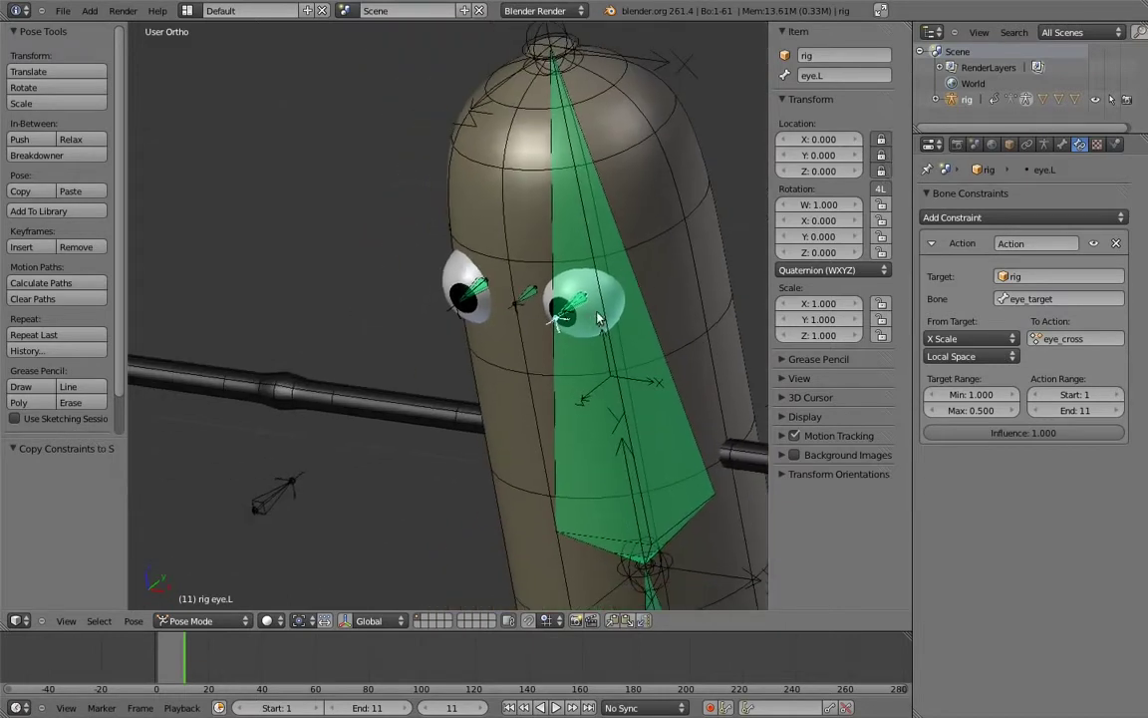
Step: In wireframe display, select the body chain bones including body.02 and body.03 plus MCH-eye_target_parent, and move them to the first layer of the second row
{"action": "key", "text": "a"}
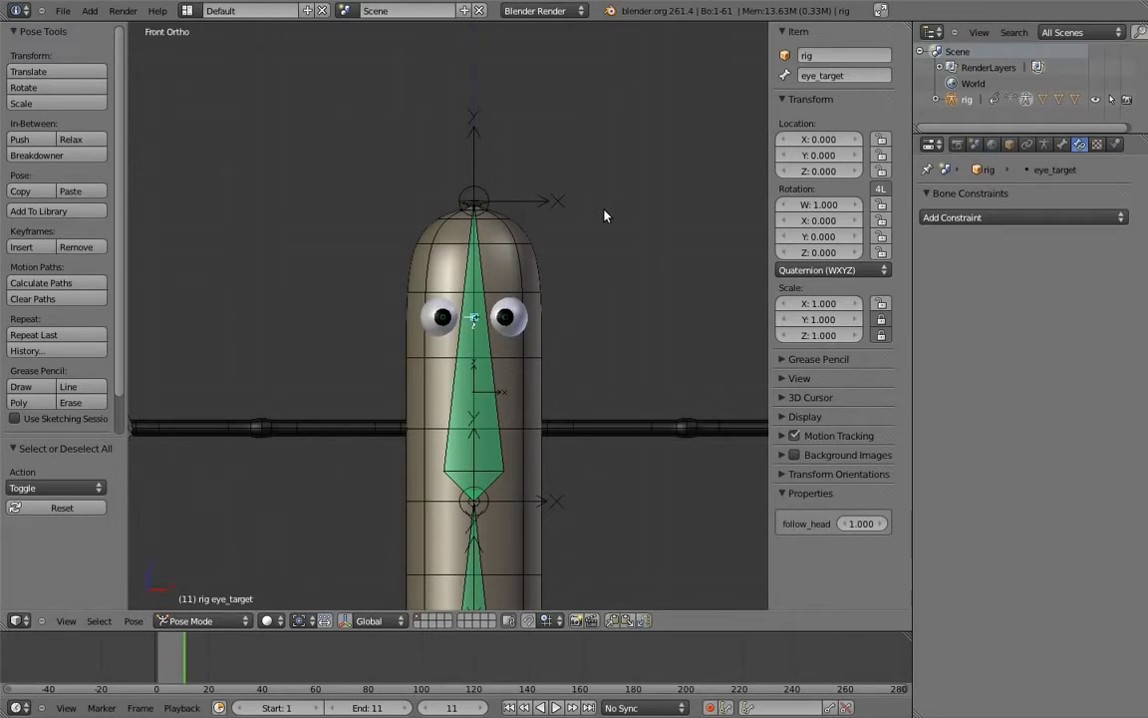
{"action": "middle_click_drag", "start_coordinate": [564, 250], "coordinate": [509, 293]}
{"action": "right_click", "coordinate": [526, 259]}
{"action": "key", "text": "z"}
{"action": "middle_click_drag", "start_coordinate": [561, 337], "coordinate": [547, 351]}
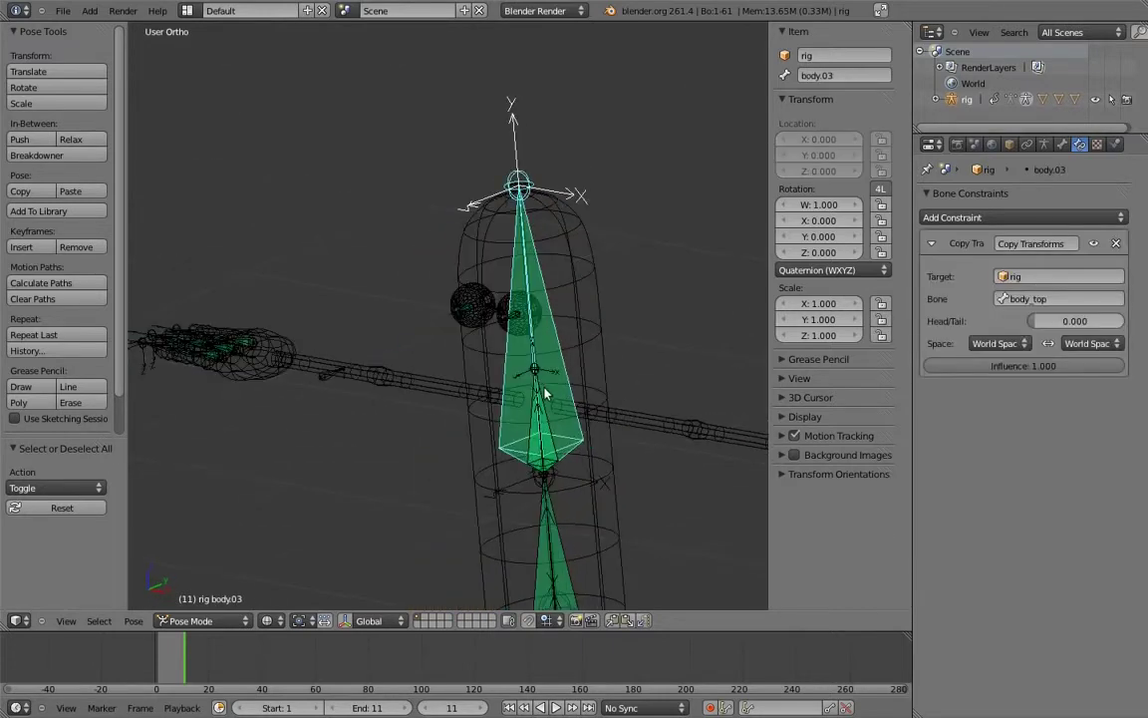
{"action": "right_click", "coordinate": [545, 439]}
{"action": "middle_click_drag", "start_coordinate": [544, 439], "coordinate": [544, 371]}
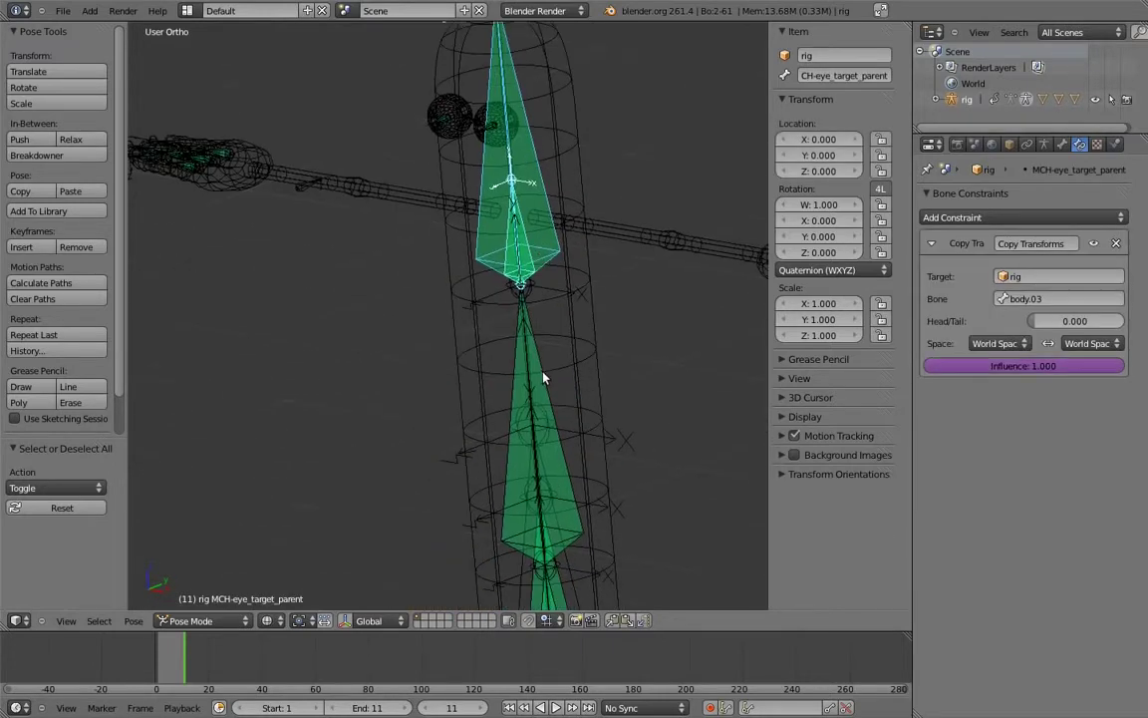
{"action": "right_click", "coordinate": [541, 377]}
{"action": "scroll", "coordinate": [544, 377], "scroll_direction": "up", "scroll_amount": 5}
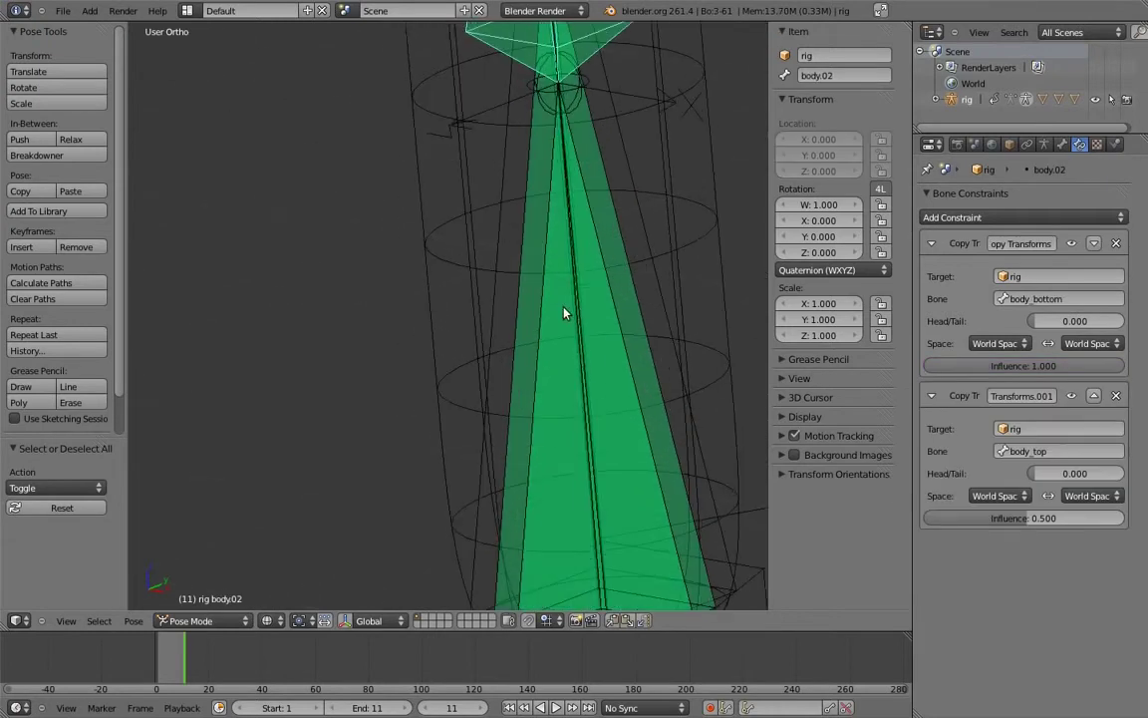
{"action": "right_click", "coordinate": [614, 304]}
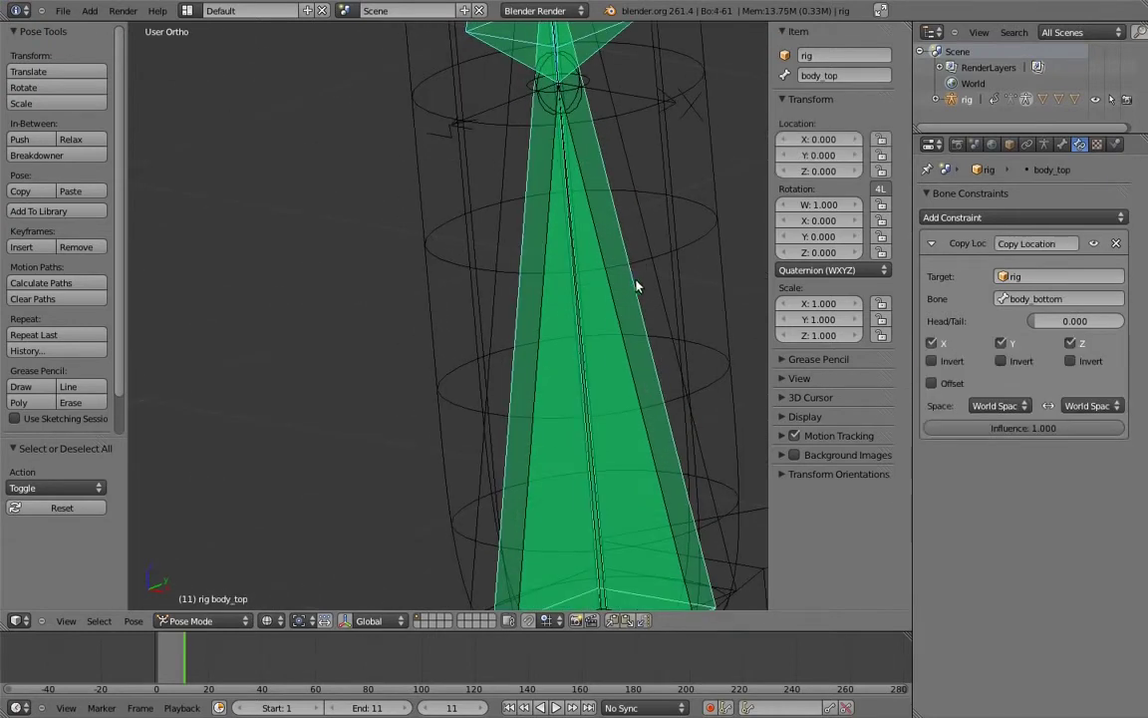
{"action": "right_click", "coordinate": [610, 305]}
{"action": "scroll", "coordinate": [579, 255], "scroll_direction": "down", "scroll_amount": 3}
{"action": "middle_click_drag", "start_coordinate": [568, 258], "coordinate": [515, 343]}
{"action": "right_click", "coordinate": [501, 288], "text": "shift"}
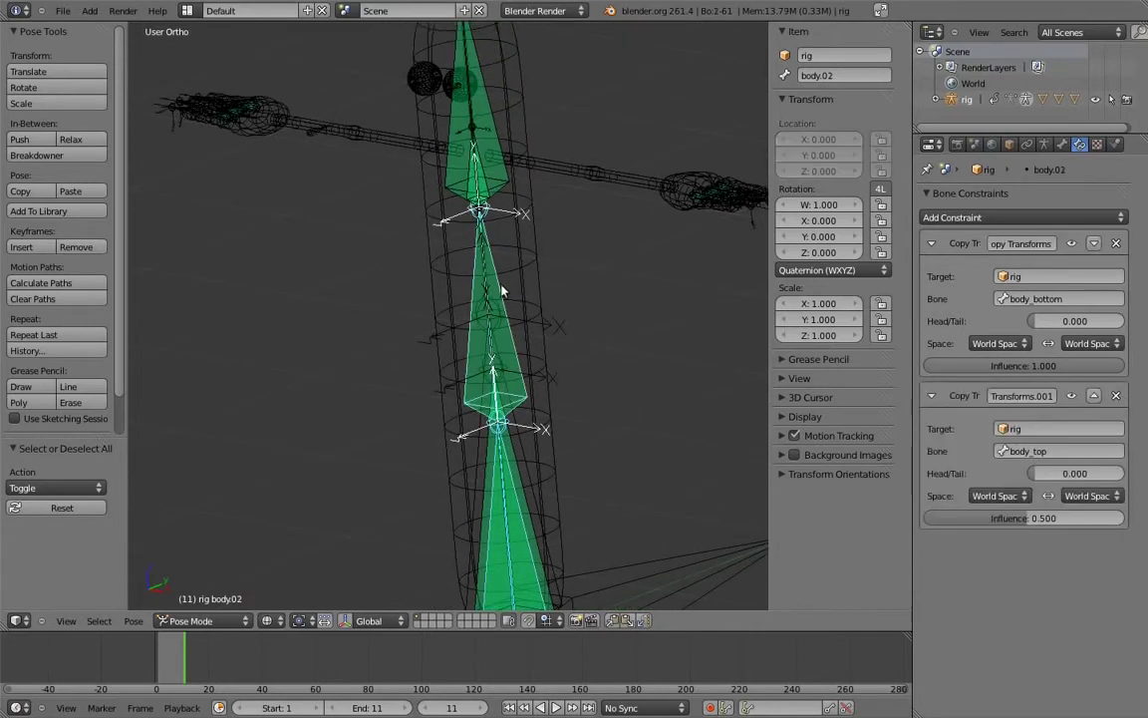
{"action": "right_click", "coordinate": [496, 129], "text": "shift"}
{"action": "right_click", "coordinate": [485, 168], "text": "shift"}
{"action": "key", "text": "m"}
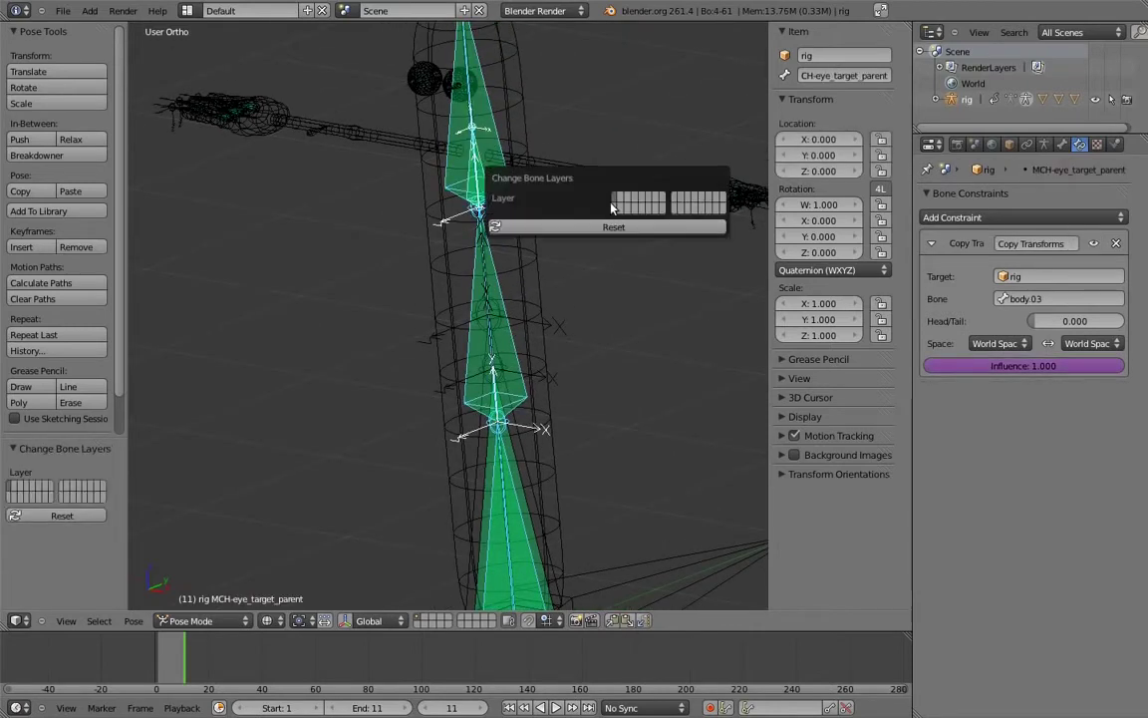
{"action": "left_click", "coordinate": [552, 191]}
Step: Move MCH-minds_eye, MCH-eye_parent.L and MCH-eye_parent.R to the first layer of the second row
{"action": "middle_click_drag", "start_coordinate": [598, 105], "coordinate": [605, 326], "text": "shift"}
{"action": "scroll", "coordinate": [603, 327], "scroll_direction": "up", "scroll_amount": 10}
{"action": "middle_click_drag", "start_coordinate": [608, 180], "coordinate": [541, 299], "text": "shift"}
{"action": "right_click", "coordinate": [489, 241]}
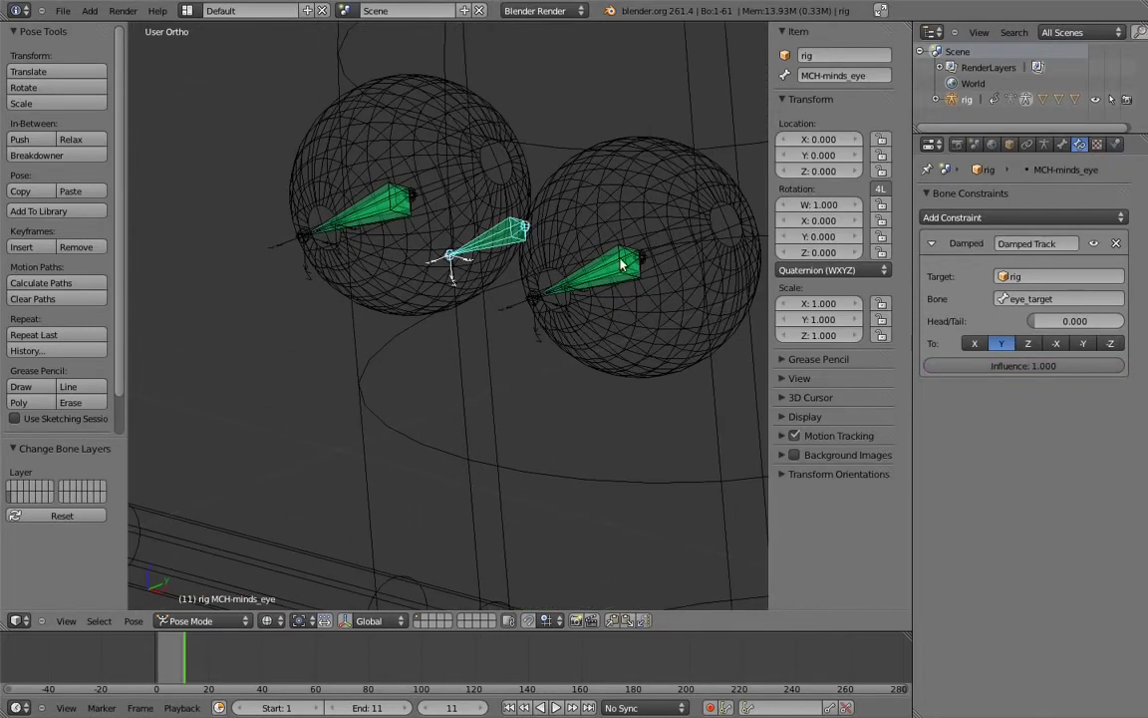
{"action": "key", "text": "m"}
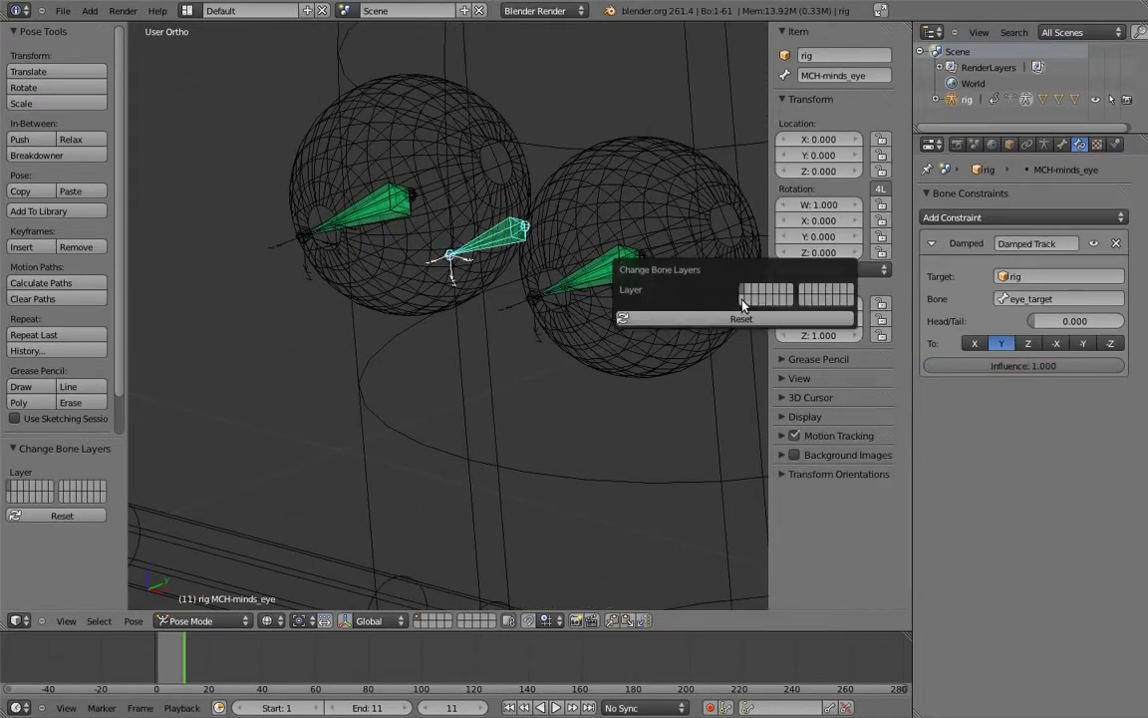
{"action": "left_click", "coordinate": [742, 299]}
{"action": "right_click", "coordinate": [601, 278]}
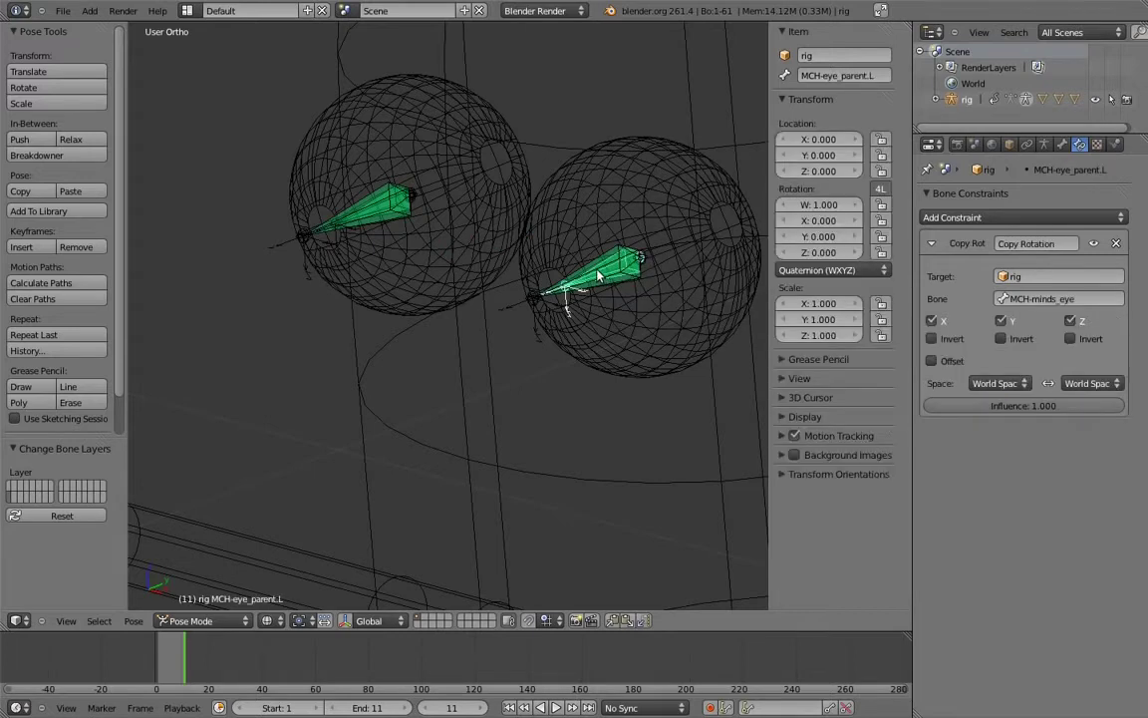
{"action": "key", "text": "m"}
{"action": "left_click", "coordinate": [742, 299]}
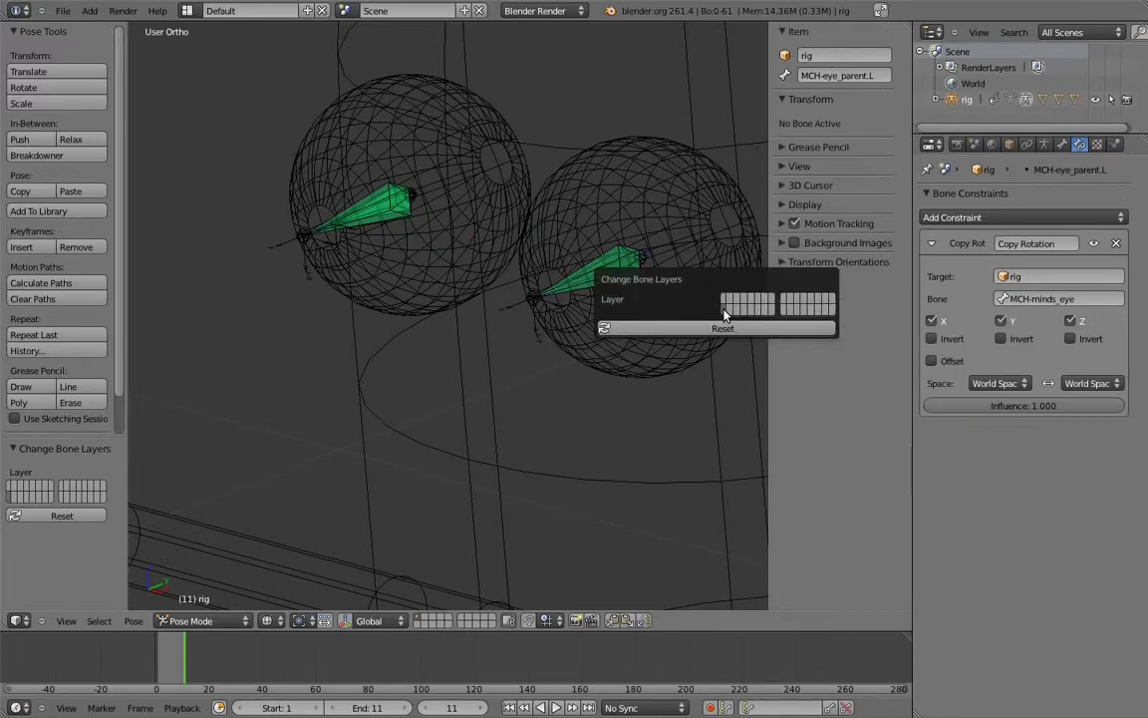
{"action": "right_click", "coordinate": [389, 205]}
{"action": "key", "text": "m"}
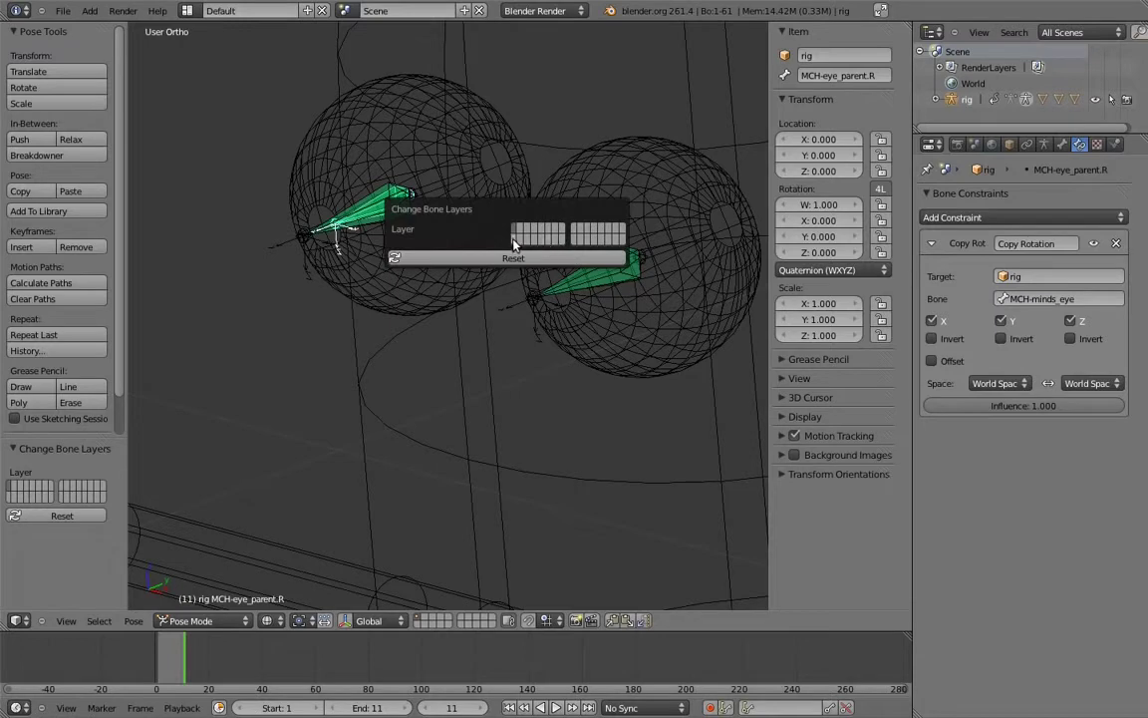
{"action": "left_click", "coordinate": [533, 241]}
Step: Return to solid display and move the three left-hand base finger bones (finger_a.01.L to finger_c.01.L) to the first layer of the second row
{"action": "scroll", "coordinate": [534, 219], "scroll_direction": "down", "scroll_amount": 5}
{"action": "key", "text": "z"}
{"action": "middle_click_drag", "start_coordinate": [635, 341], "coordinate": [513, 310]}
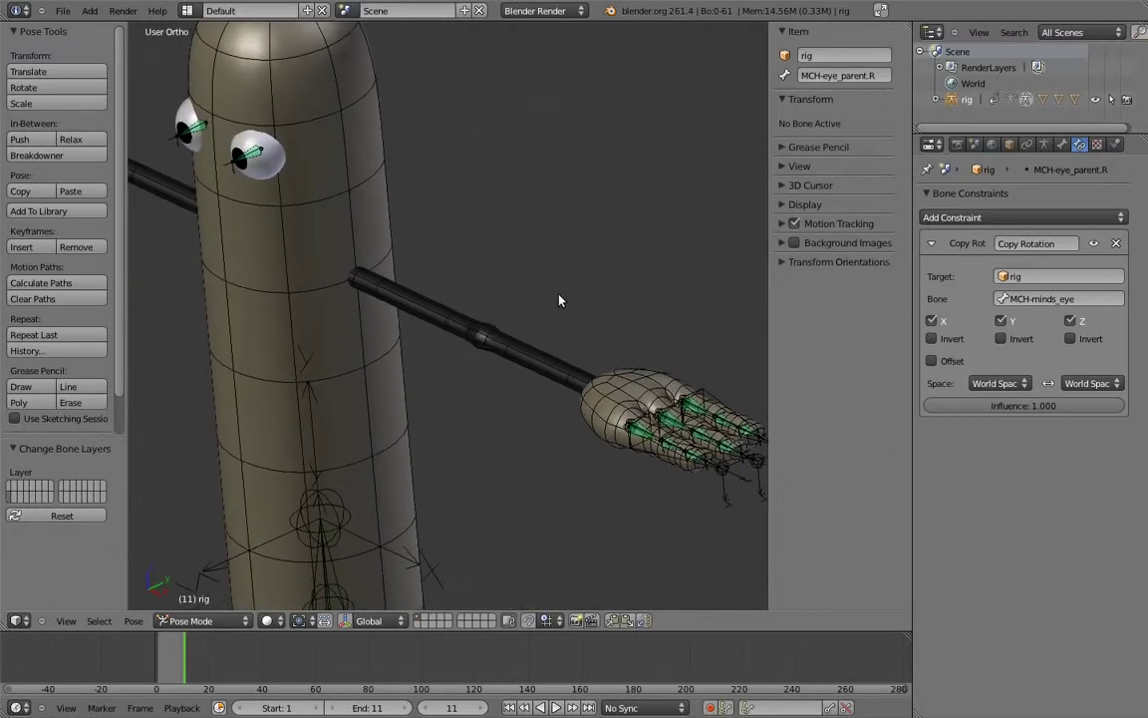
{"action": "key", "text": "KP_7"}
{"action": "middle_click_drag", "start_coordinate": [678, 269], "coordinate": [391, 224], "text": "shift"}
{"action": "middle_click_drag", "start_coordinate": [553, 223], "coordinate": [501, 225], "text": "shift"}
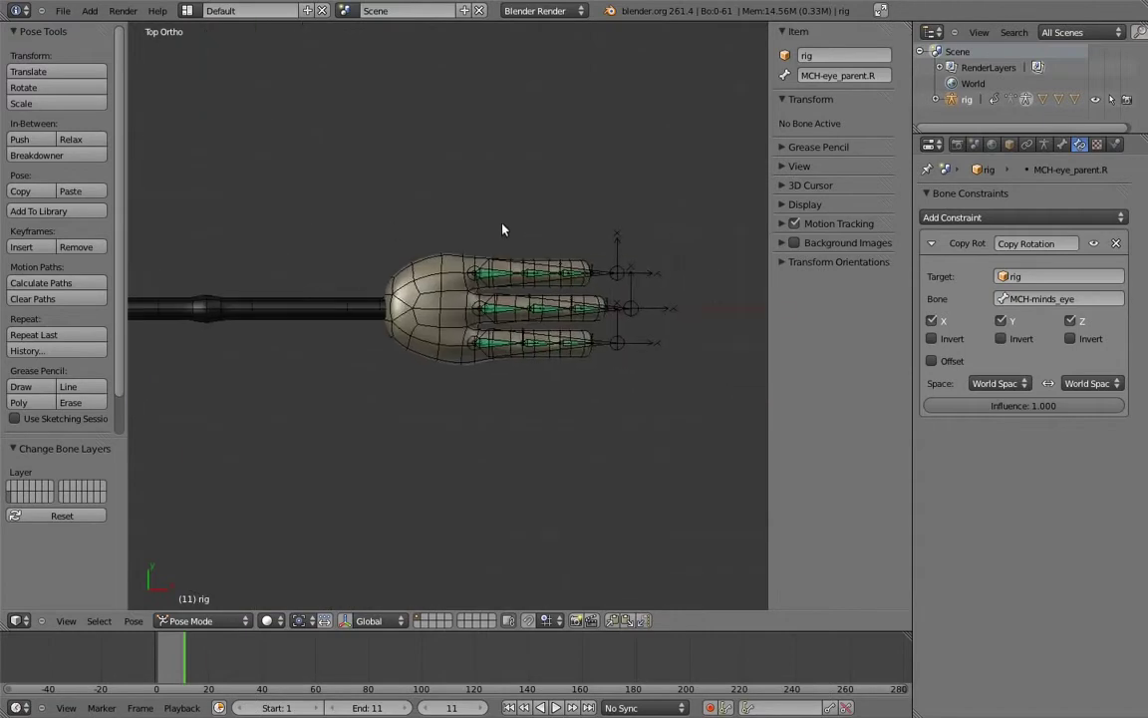
{"action": "scroll", "coordinate": [502, 230], "scroll_direction": "up", "scroll_amount": 5}
{"action": "right_click", "coordinate": [553, 265]}
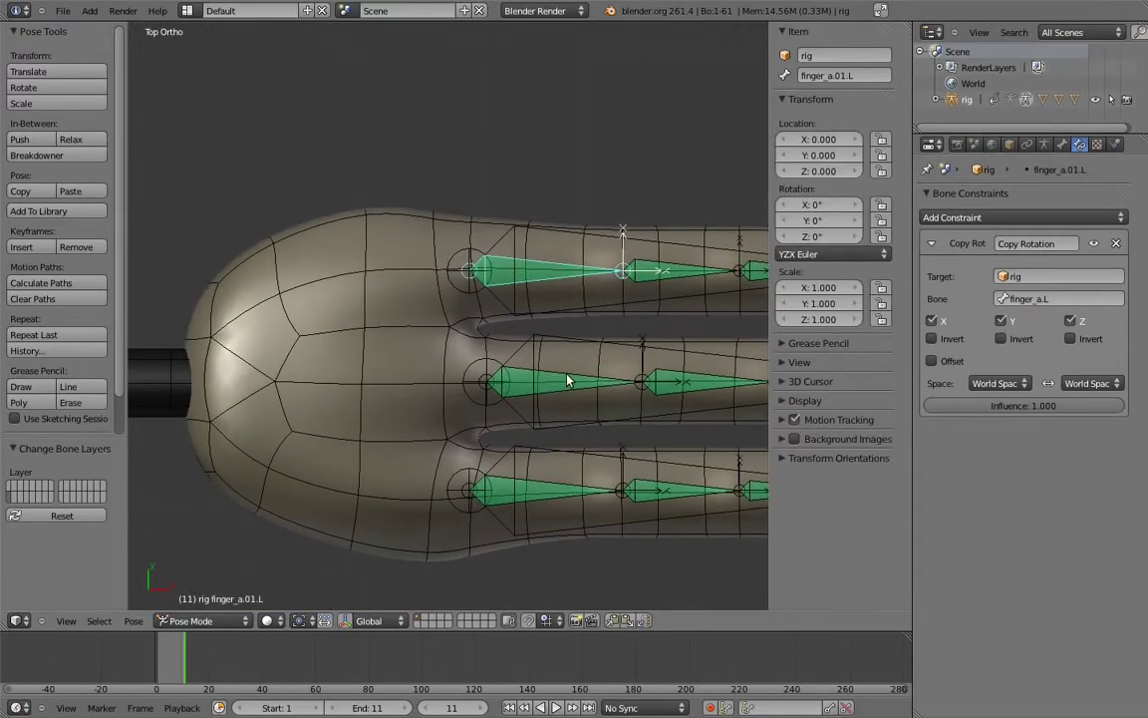
{"action": "right_click", "coordinate": [566, 378], "text": "shift"}
{"action": "right_click", "coordinate": [552, 486], "text": "shift"}
{"action": "key", "text": "m"}
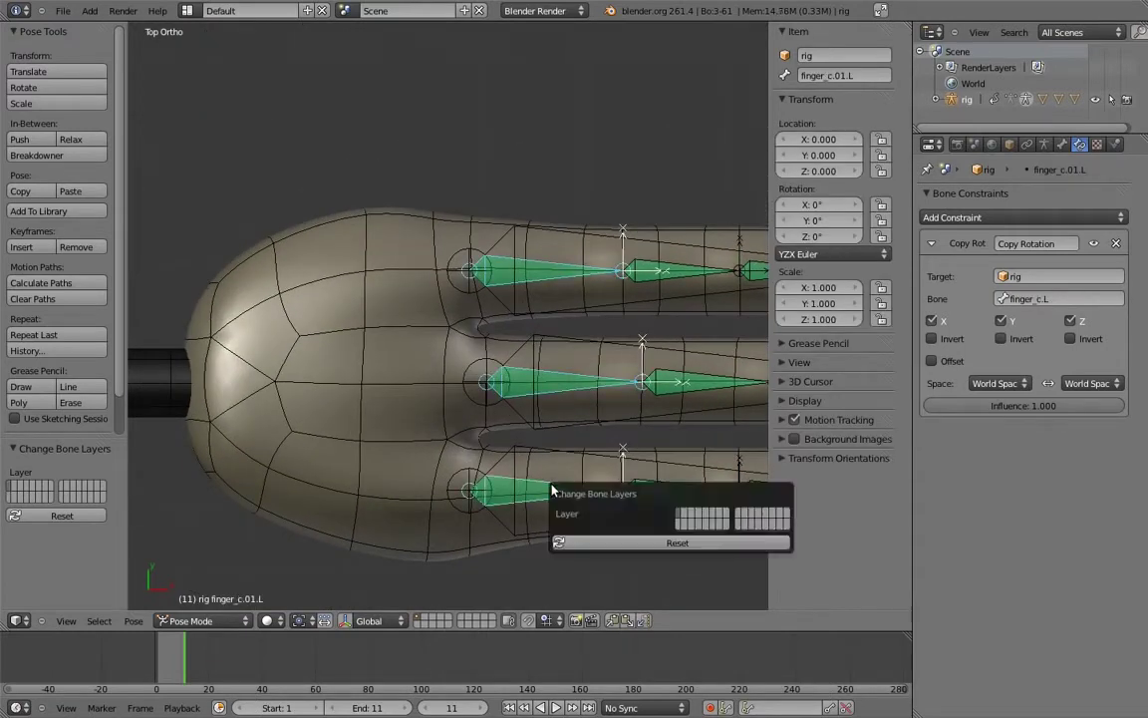
{"action": "left_click", "coordinate": [679, 525]}
Step: Move the three right-hand base finger bones, including finger_c.01.R, to the first layer of the second row
{"action": "scroll", "coordinate": [586, 283], "scroll_direction": "down", "scroll_amount": 5}
{"action": "middle_click_drag", "start_coordinate": [179, 325], "coordinate": [727, 308], "text": "shift"}
{"action": "scroll", "coordinate": [597, 322], "scroll_direction": "up", "scroll_amount": 2}
{"action": "scroll", "coordinate": [598, 322], "scroll_direction": "up", "scroll_amount": 3}
{"action": "right_click", "coordinate": [664, 393]}
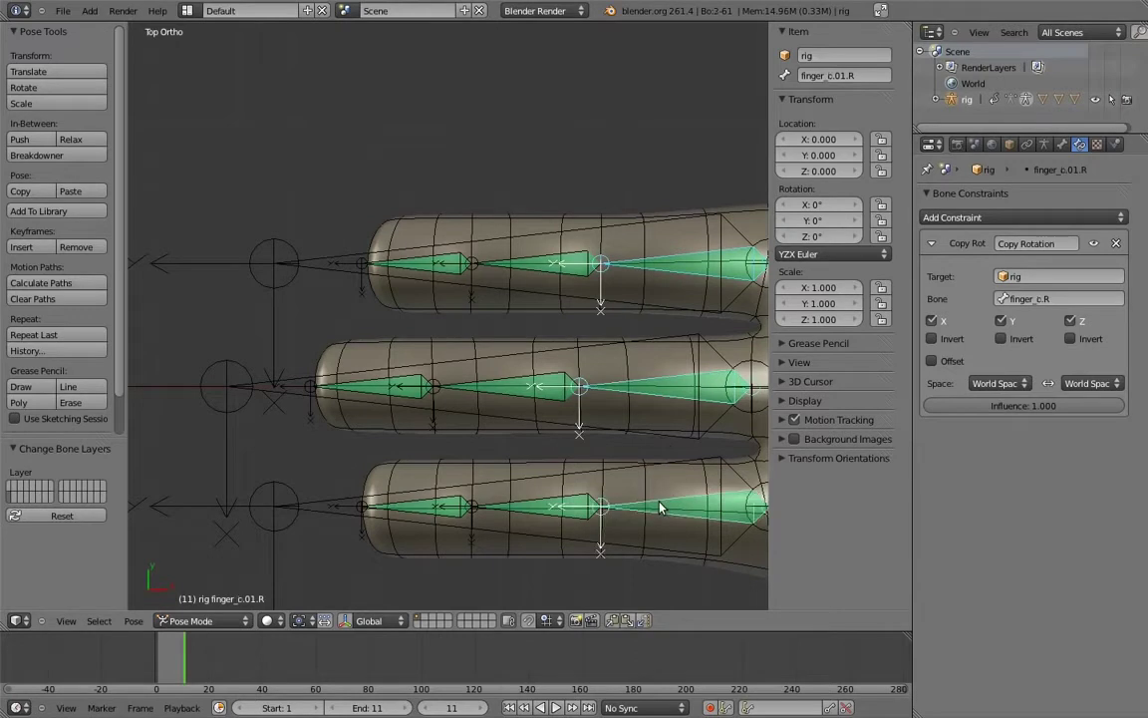
{"action": "key", "text": "m"}
{"action": "left_click", "coordinate": [706, 488]}
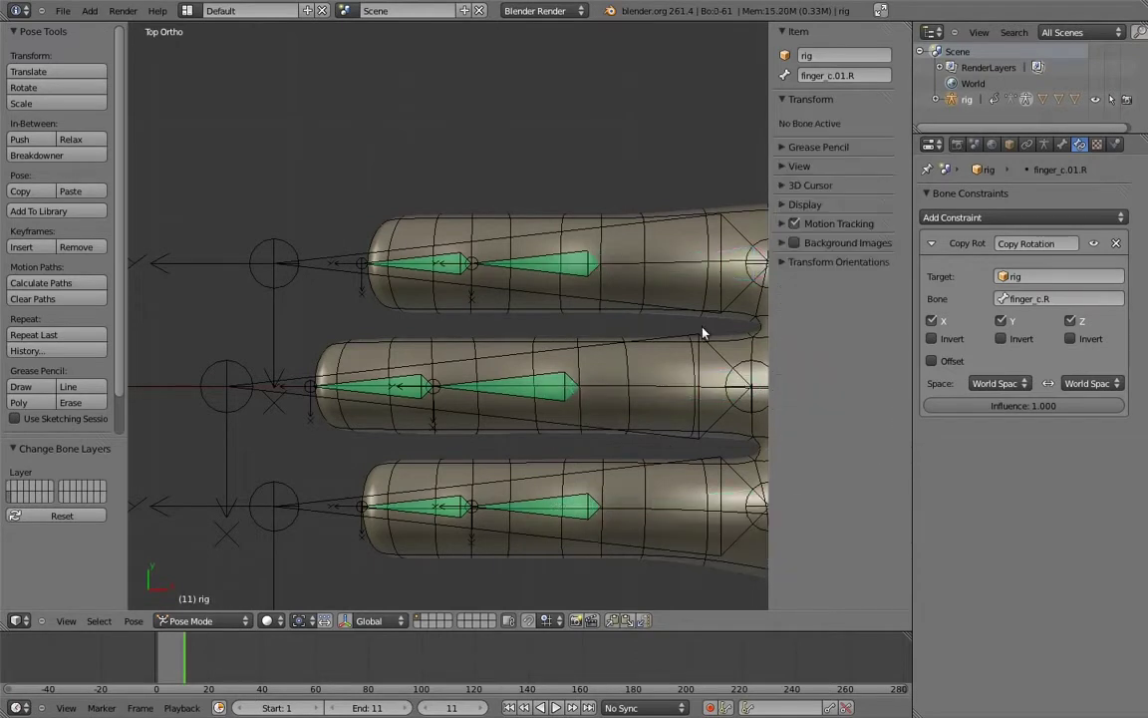
Step: Select the two eye bones, eye.L and eye.R, on the character's head
{"action": "middle_click_drag", "start_coordinate": [674, 432], "coordinate": [477, 392], "text": "shift"}
{"action": "scroll", "coordinate": [477, 391], "scroll_direction": "down", "scroll_amount": 11}
{"action": "middle_click_drag", "start_coordinate": [680, 324], "coordinate": [512, 300], "text": "shift"}
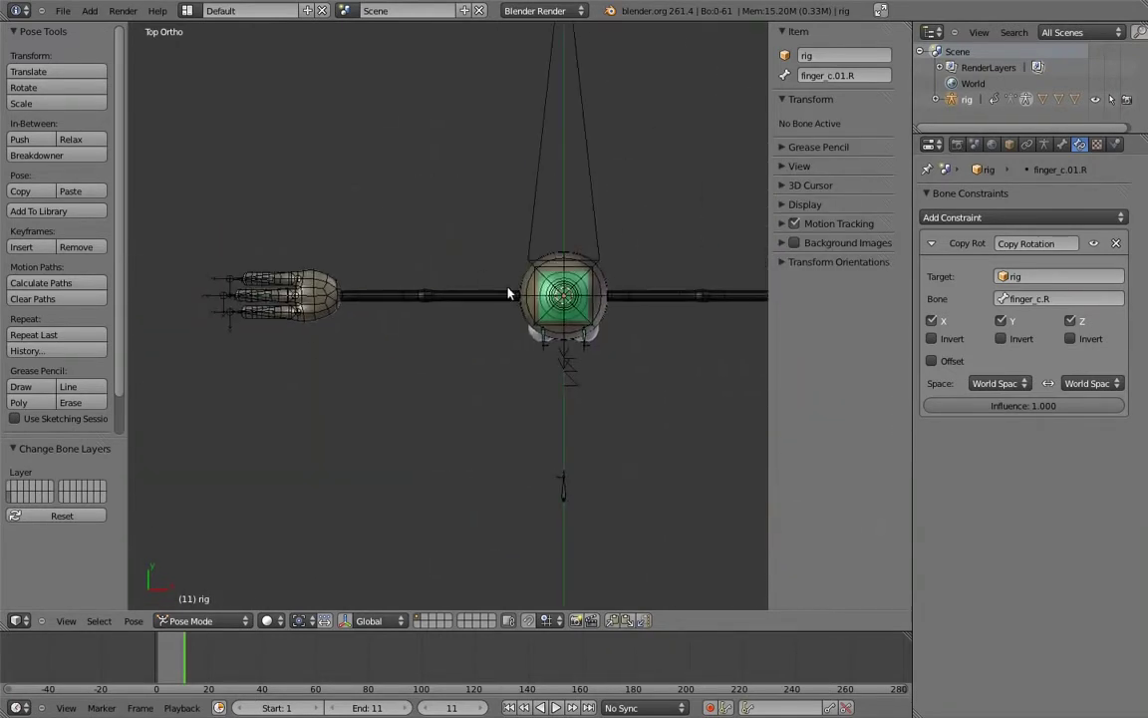
{"action": "key", "text": "KP_1"}
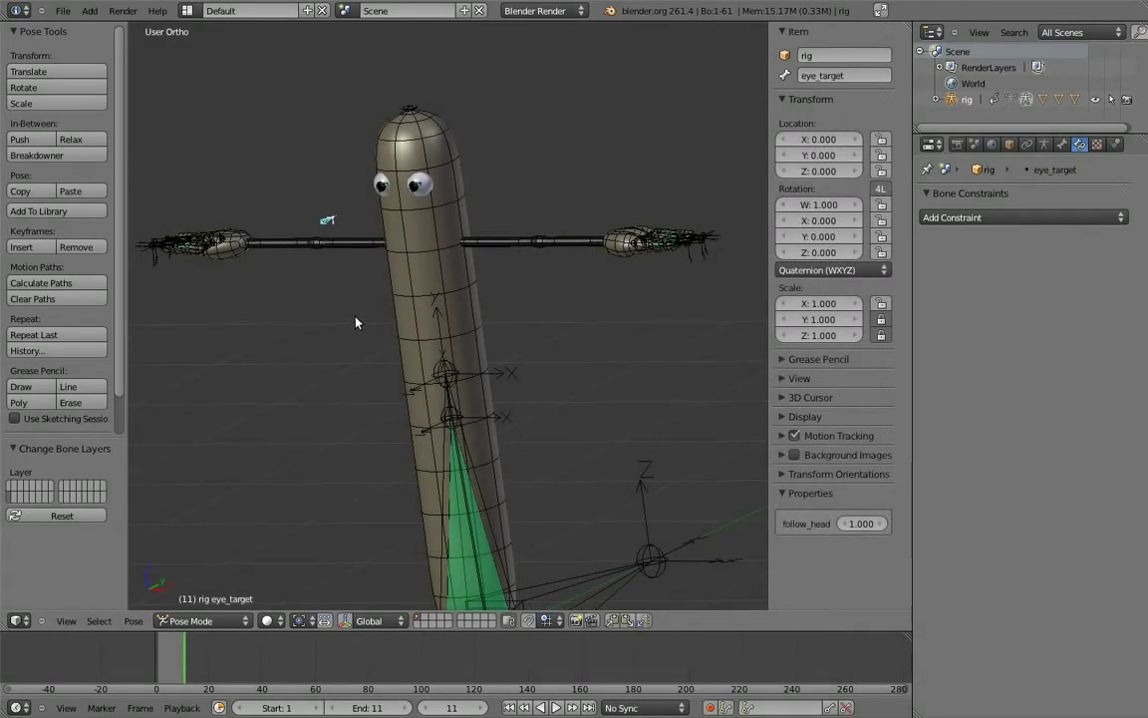
{"action": "right_click", "coordinate": [416, 192]}
{"action": "middle_click_drag", "start_coordinate": [447, 174], "coordinate": [517, 282]}
Step: Add the second and third segment bones of all three left-hand fingers to the selection
{"action": "key", "text": "KP_7"}
{"action": "middle_click_drag", "start_coordinate": [655, 321], "coordinate": [541, 223], "text": "shift"}
{"action": "scroll", "coordinate": [543, 225], "scroll_direction": "up", "scroll_amount": 6}
{"action": "middle_click_drag", "start_coordinate": [672, 341], "coordinate": [389, 321], "text": "shift"}
{"action": "scroll", "coordinate": [480, 418], "scroll_direction": "up", "scroll_amount": 4}
{"action": "middle_click_drag", "start_coordinate": [478, 419], "coordinate": [486, 436], "text": "ctrl"}
{"action": "right_click", "coordinate": [390, 315], "text": "shift"}
{"action": "right_click", "coordinate": [468, 314], "text": "shift"}
{"action": "right_click", "coordinate": [502, 407], "text": "shift"}
{"action": "right_click", "coordinate": [413, 407], "text": "shift"}
{"action": "right_click", "coordinate": [393, 492], "text": "shift"}
{"action": "right_click", "coordinate": [467, 493], "text": "shift"}
Step: Add the second and third segment bones of all three right-hand fingers to the selection
{"action": "middle_click_drag", "start_coordinate": [324, 447], "coordinate": [429, 297], "text": "shift"}
{"action": "middle_click_drag", "start_coordinate": [387, 293], "coordinate": [678, 297], "text": "shift"}
{"action": "middle_click_drag", "start_coordinate": [349, 329], "coordinate": [660, 330], "text": "shift"}
{"action": "middle_click_drag", "start_coordinate": [487, 342], "coordinate": [568, 426], "text": "ctrl"}
{"action": "middle_click_drag", "start_coordinate": [521, 362], "coordinate": [507, 394], "text": "ctrl"}
{"action": "right_click", "coordinate": [496, 288], "text": "shift"}
{"action": "right_click", "coordinate": [392, 288], "text": "shift"}
{"action": "right_click", "coordinate": [375, 398], "text": "shift"}
{"action": "right_click", "coordinate": [476, 408], "text": "shift"}
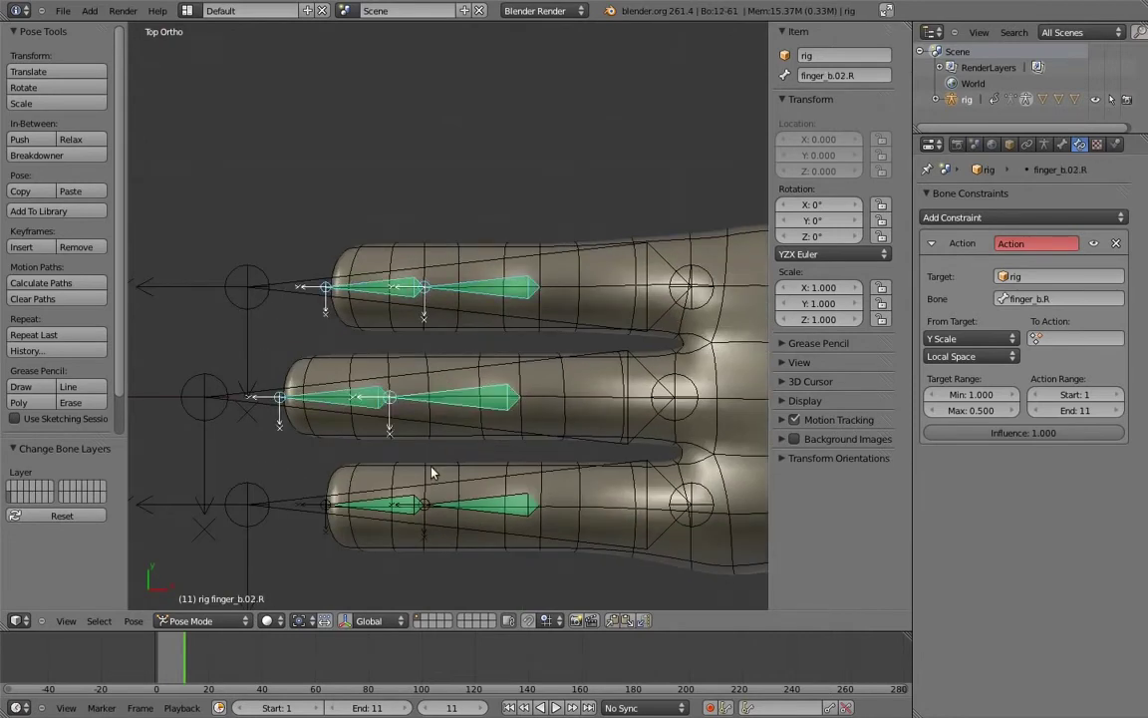
{"action": "right_click", "coordinate": [403, 504], "text": "shift"}
{"action": "right_click", "coordinate": [485, 508], "text": "shift"}
Step: Move the selected eye and second and third finger segment bones to the fourth layer of the first row, leaving nothing selected
{"action": "middle_click_drag", "start_coordinate": [660, 402], "coordinate": [559, 284], "text": "shift"}
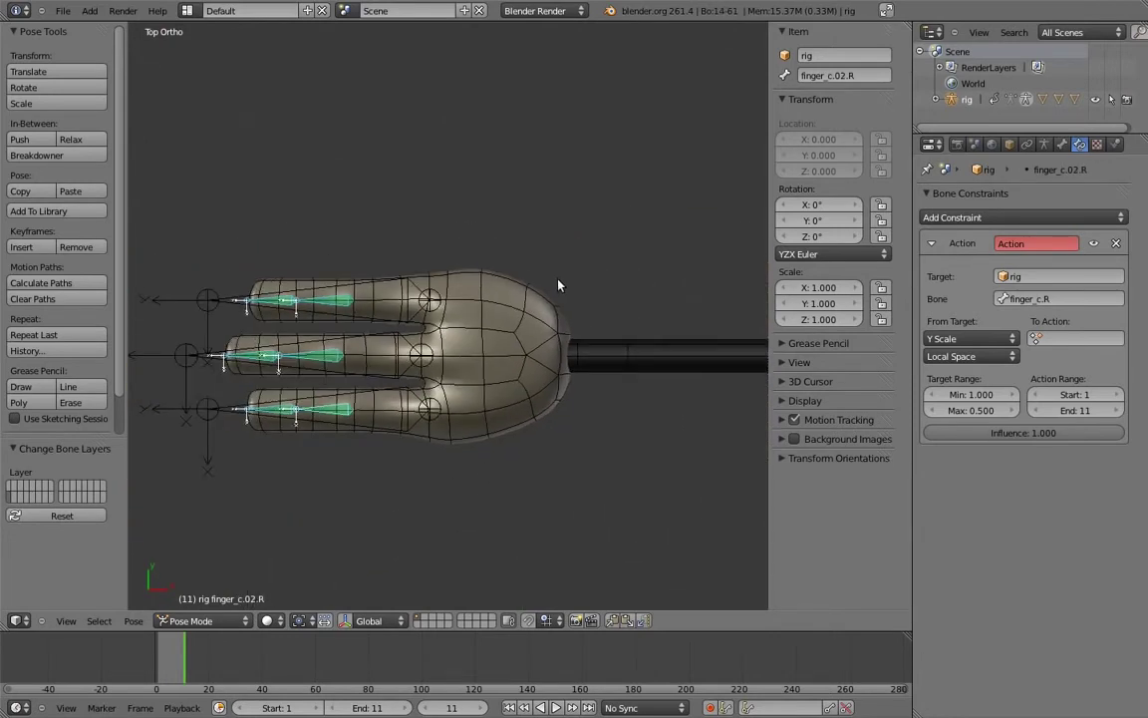
{"action": "key", "text": "KP_1"}
{"action": "middle_click_drag", "start_coordinate": [650, 332], "coordinate": [564, 199], "text": "shift"}
{"action": "middle_click_drag", "start_coordinate": [564, 289], "coordinate": [559, 234], "text": "ctrl"}
{"action": "middle_click_drag", "start_coordinate": [555, 279], "coordinate": [568, 301], "text": "shift"}
{"action": "key", "text": "m"}
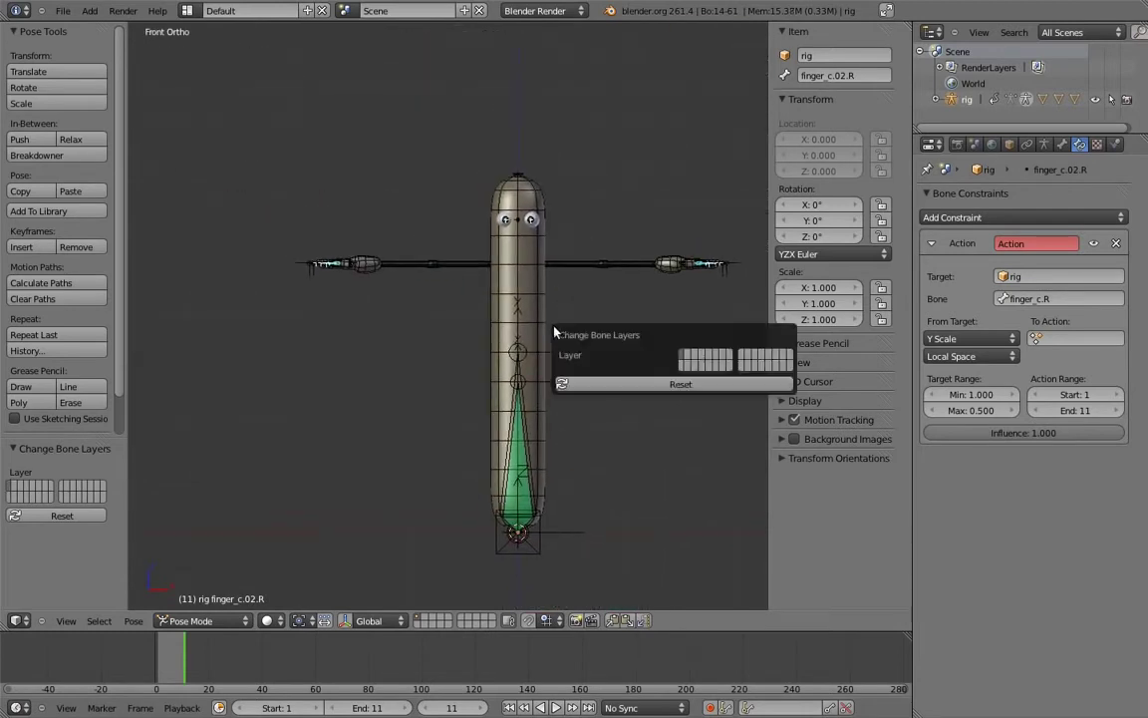
{"action": "left_click", "coordinate": [703, 359]}
{"action": "key", "text": "a"}
{"action": "middle_click_drag", "start_coordinate": [703, 353], "coordinate": [585, 283]}
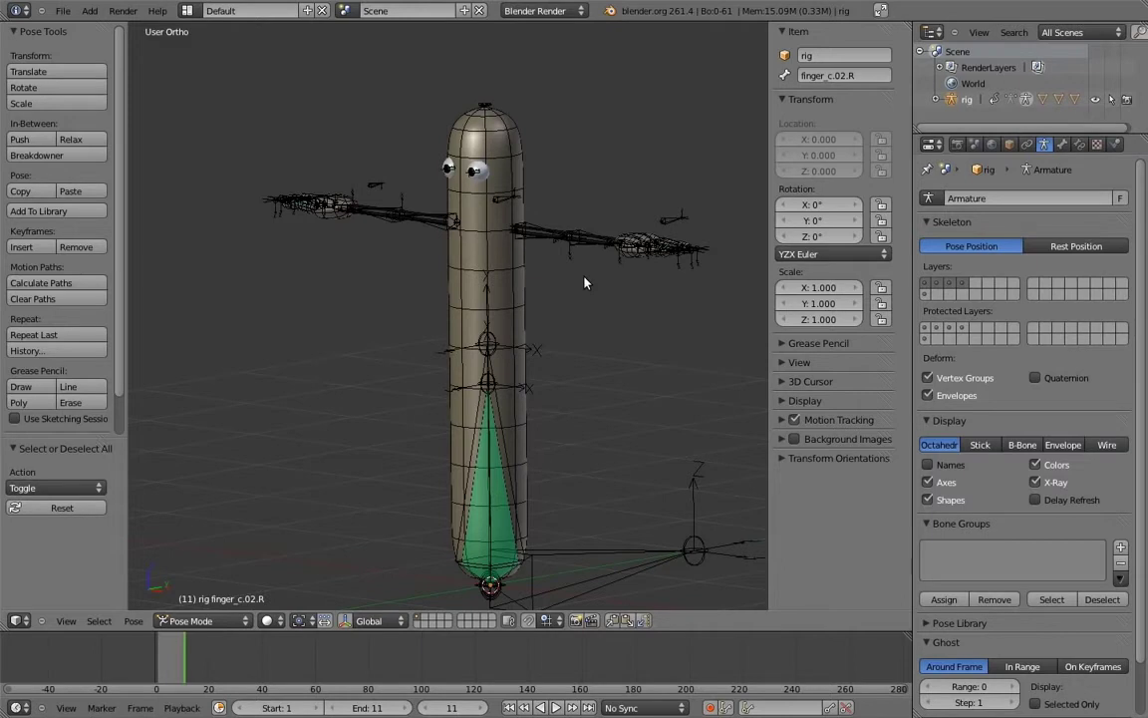
Step: Add a mesh circle in the empty space beside the character's body, at about X 1.628, Z 1.888
{"action": "key", "text": "KP_1"}
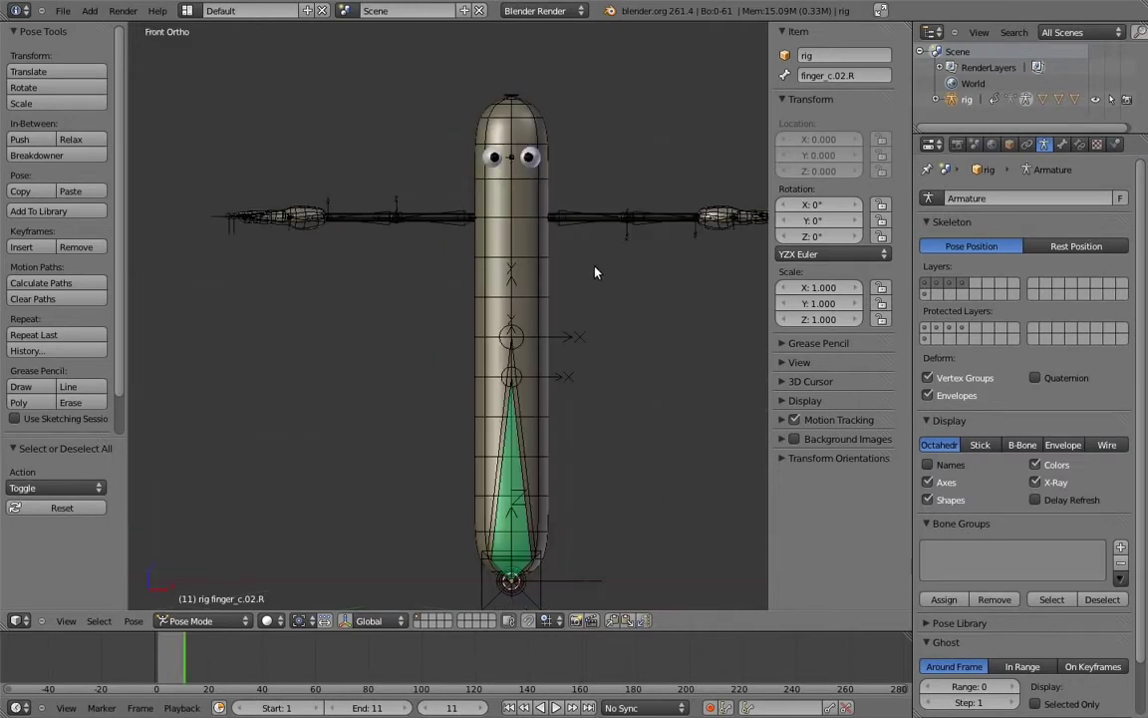
{"action": "scroll", "coordinate": [573, 324], "scroll_direction": "up", "scroll_amount": 1}
{"action": "middle_click_drag", "start_coordinate": [573, 318], "coordinate": [604, 248], "text": "ctrl"}
{"action": "middle_click_drag", "start_coordinate": [604, 249], "coordinate": [562, 265], "text": "shift"}
{"action": "middle_click_drag", "start_coordinate": [562, 265], "coordinate": [567, 315], "text": "ctrl"}
{"action": "left_click", "coordinate": [588, 306]}
{"action": "key", "text": "shift+a"}
{"action": "mouse_move", "coordinate": [589, 312]}
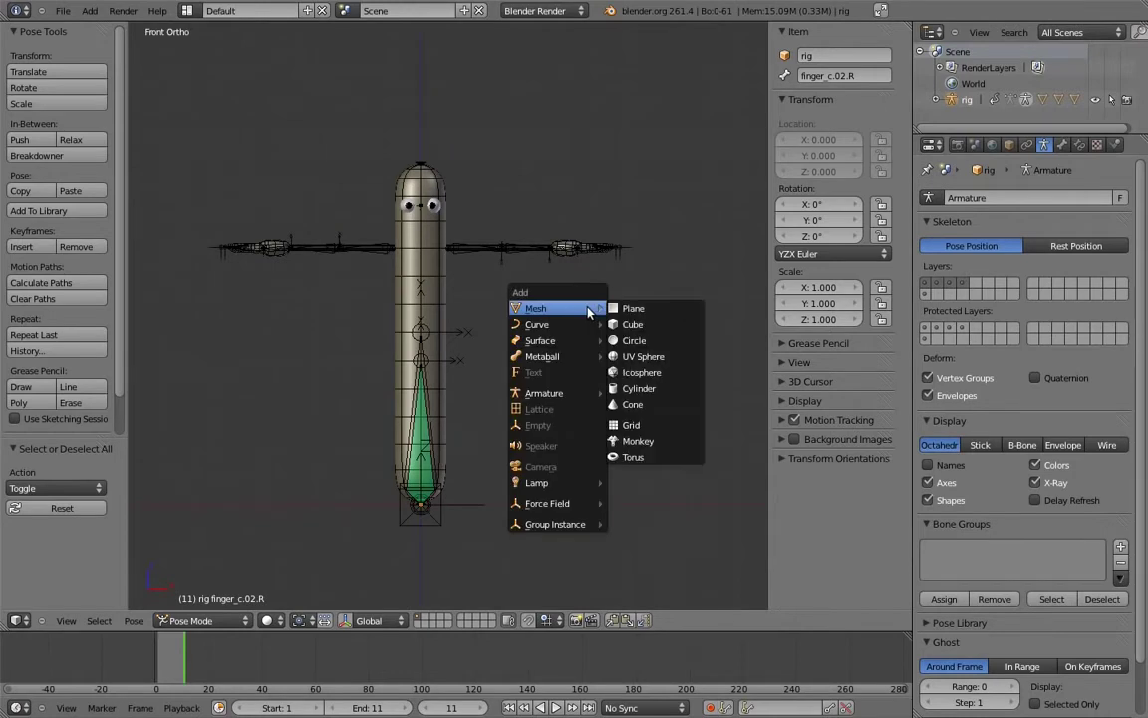
{"action": "left_click", "coordinate": [624, 340]}
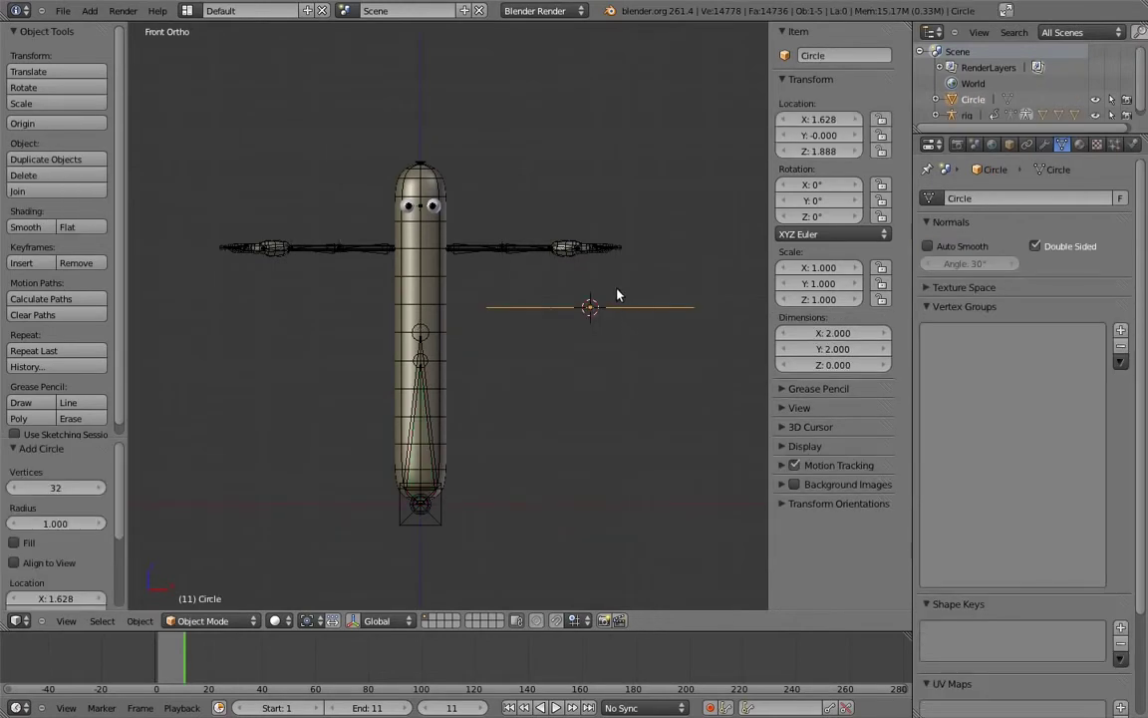
Step: Duplicate the circle and place the copy about 0.787 lower along the Z axis
{"action": "key", "text": "shift+d"}
{"action": "key", "text": "z"}
{"action": "left_click", "coordinate": [636, 371]}
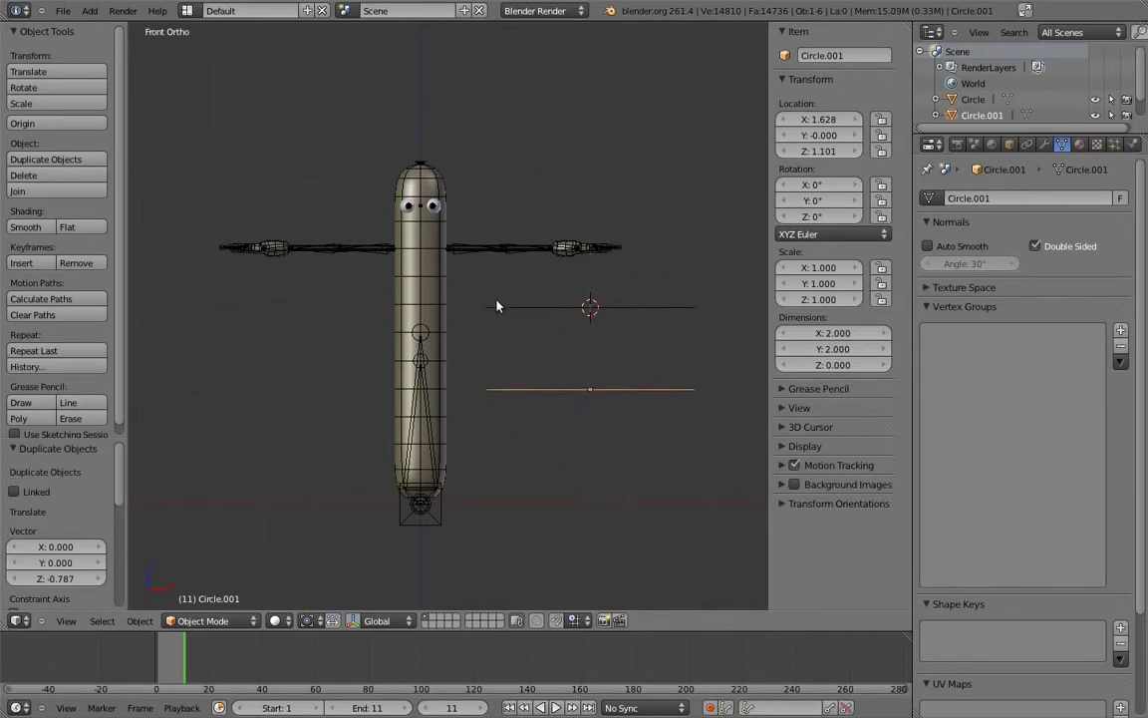
Step: Rename the upper circle as WGT-body_top
{"action": "middle_click_drag", "start_coordinate": [487, 318], "coordinate": [503, 362]}
{"action": "right_click", "coordinate": [509, 289]}
{"action": "left_click", "coordinate": [840, 55]}
{"action": "type", "text": "WGT"}
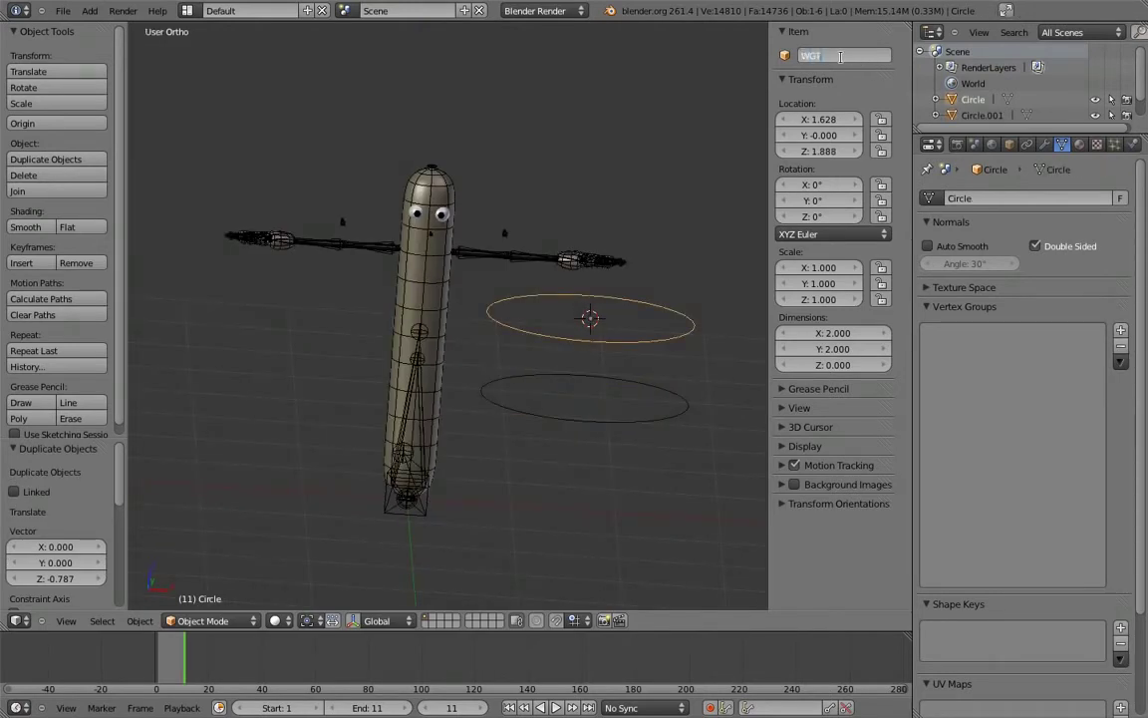
{"action": "type", "text": "-body_top"}
{"action": "key", "text": "Return"}
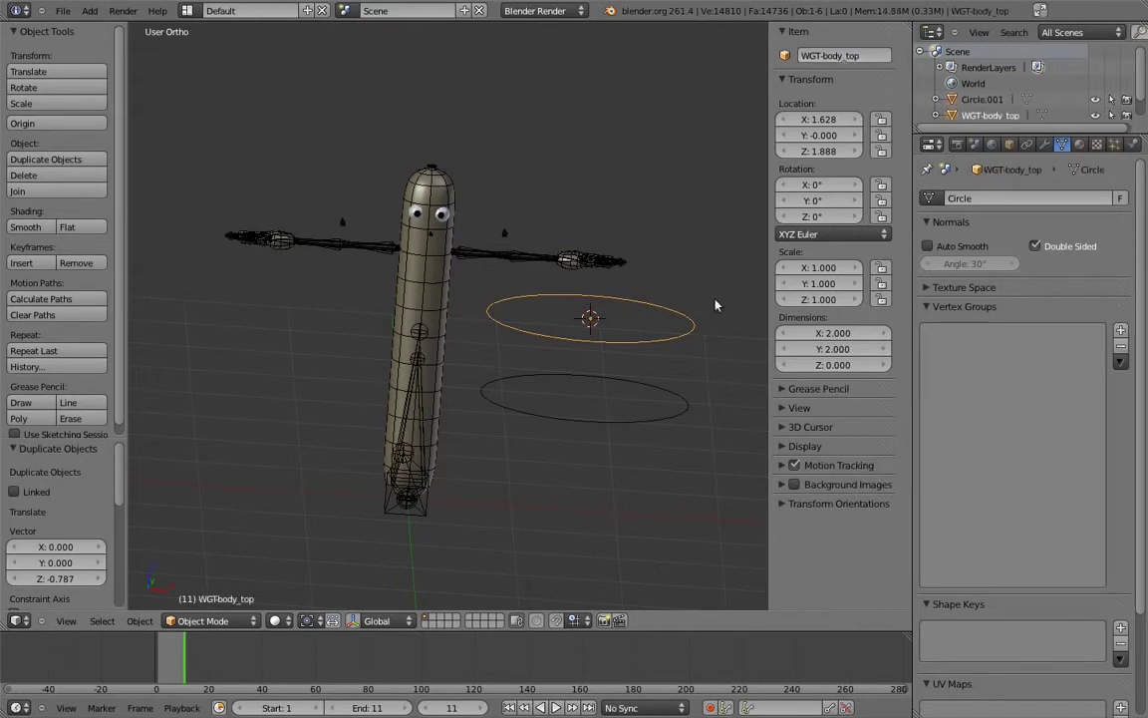
Step: Rename the lower circle as WGT-body_bottom
{"action": "right_click", "coordinate": [662, 394]}
{"action": "left_click", "coordinate": [855, 57]}
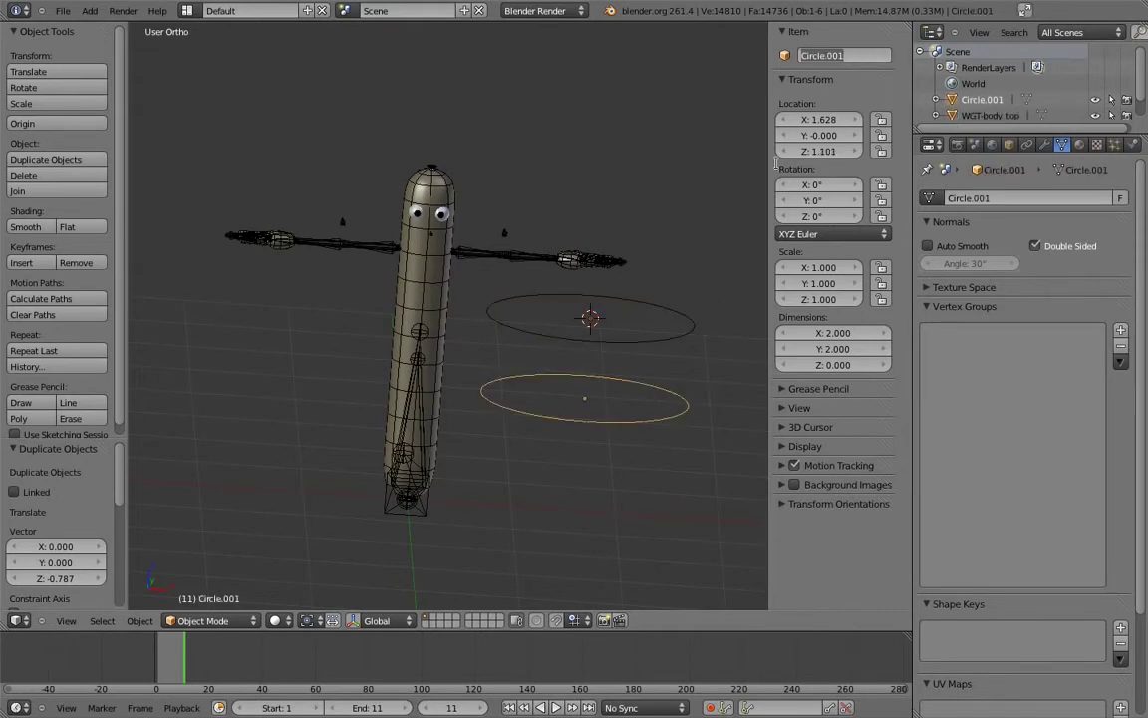
{"action": "type", "text": "WGT-body_bott"}
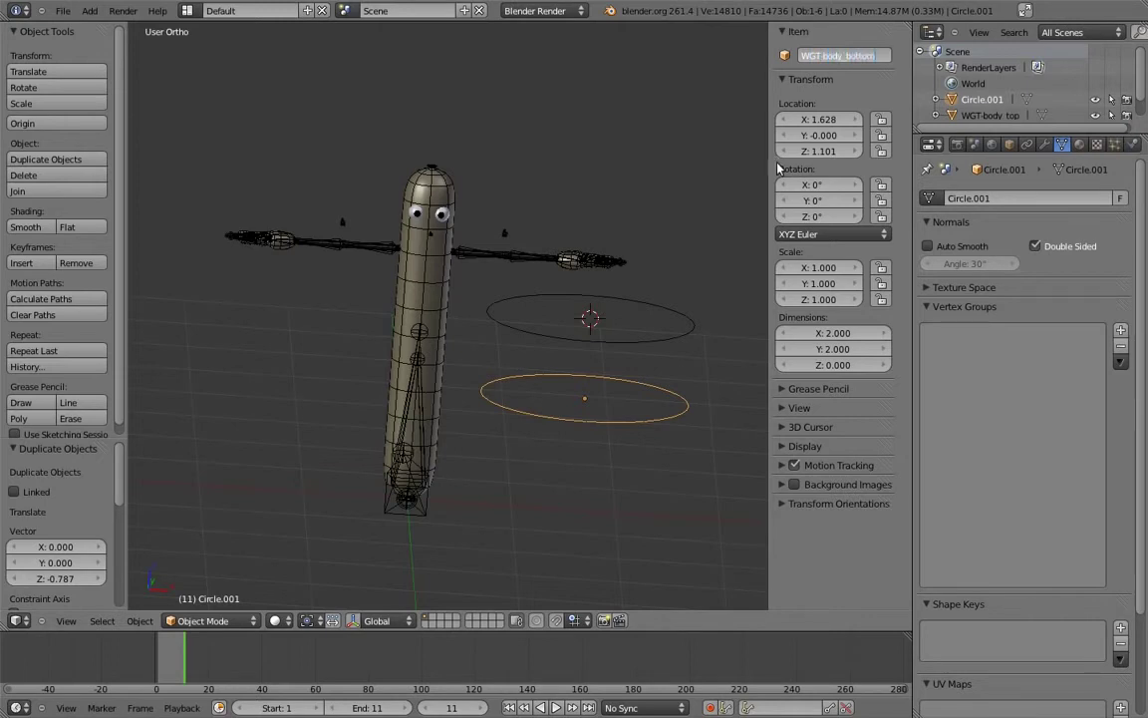
{"action": "type", "text": "om"}
{"action": "key", "text": "Return"}
Step: Assign WGT-body_bottom as the custom shape of the body_bottom bone
{"action": "right_click", "coordinate": [419, 336]}
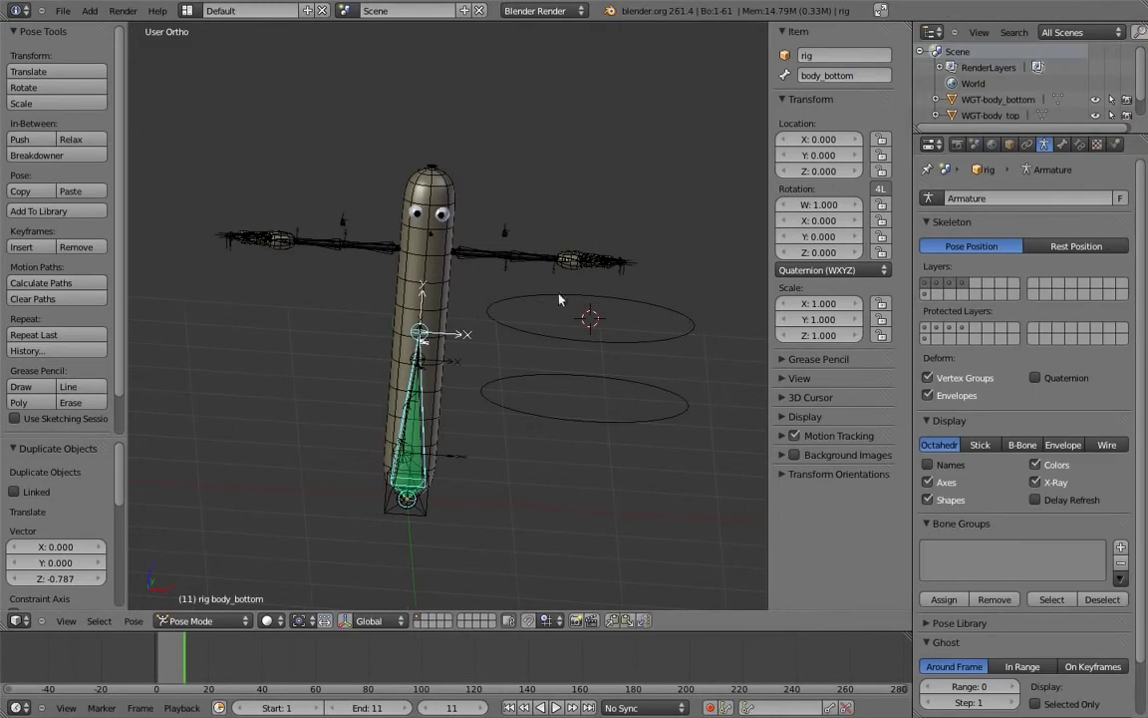
{"action": "left_click", "coordinate": [1063, 145]}
{"action": "left_click", "coordinate": [1073, 549]}
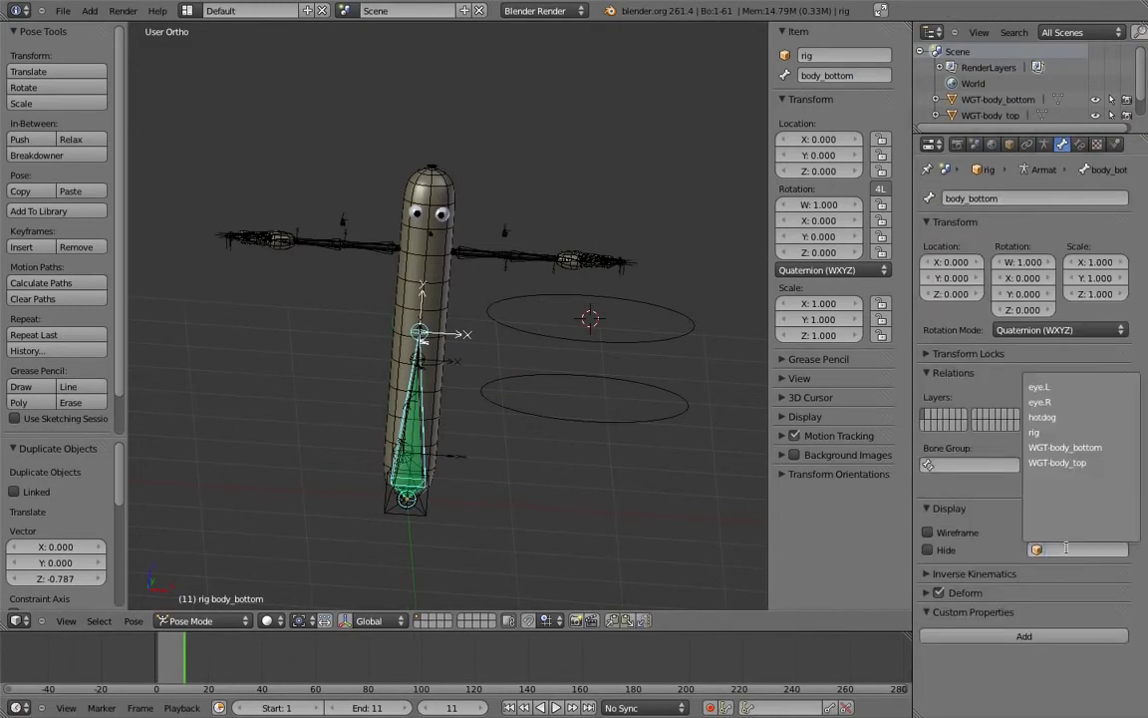
{"action": "left_click", "coordinate": [1077, 448]}
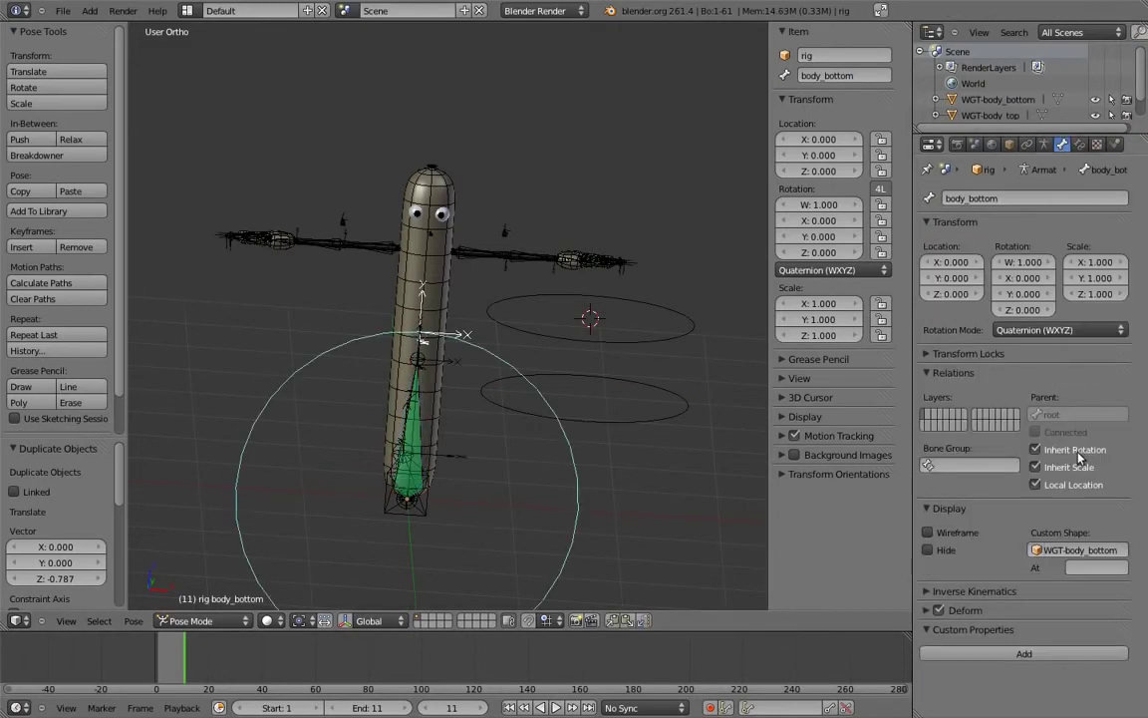
Step: Give the body_top bone the custom shape WGT-body_top, displayed at the body.03 bone
{"action": "right_click", "coordinate": [457, 436]}
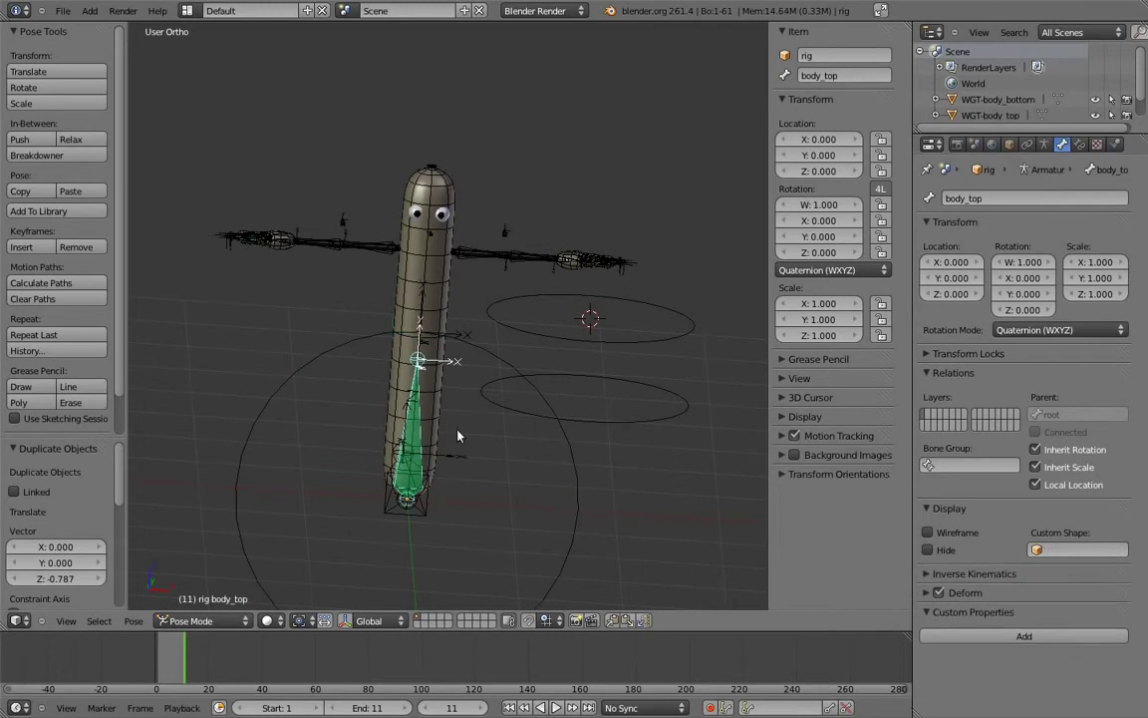
{"action": "left_click", "coordinate": [1085, 551]}
{"action": "left_click", "coordinate": [1084, 463]}
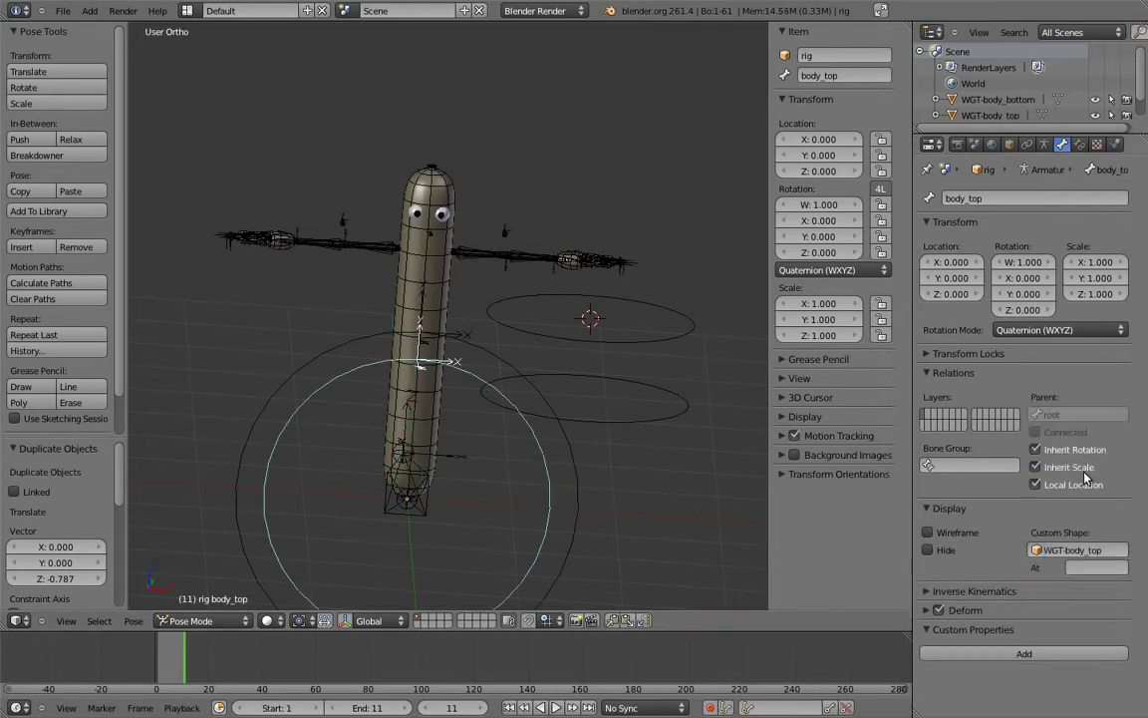
{"action": "left_click", "coordinate": [1085, 566]}
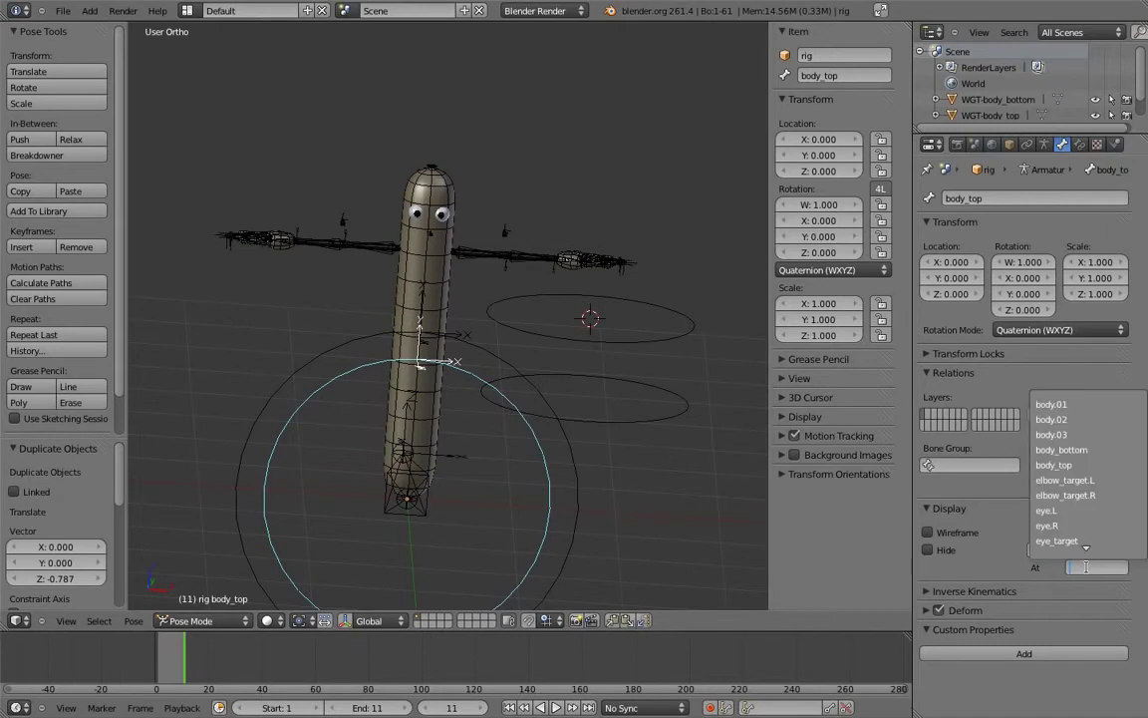
{"action": "left_click", "coordinate": [1075, 436]}
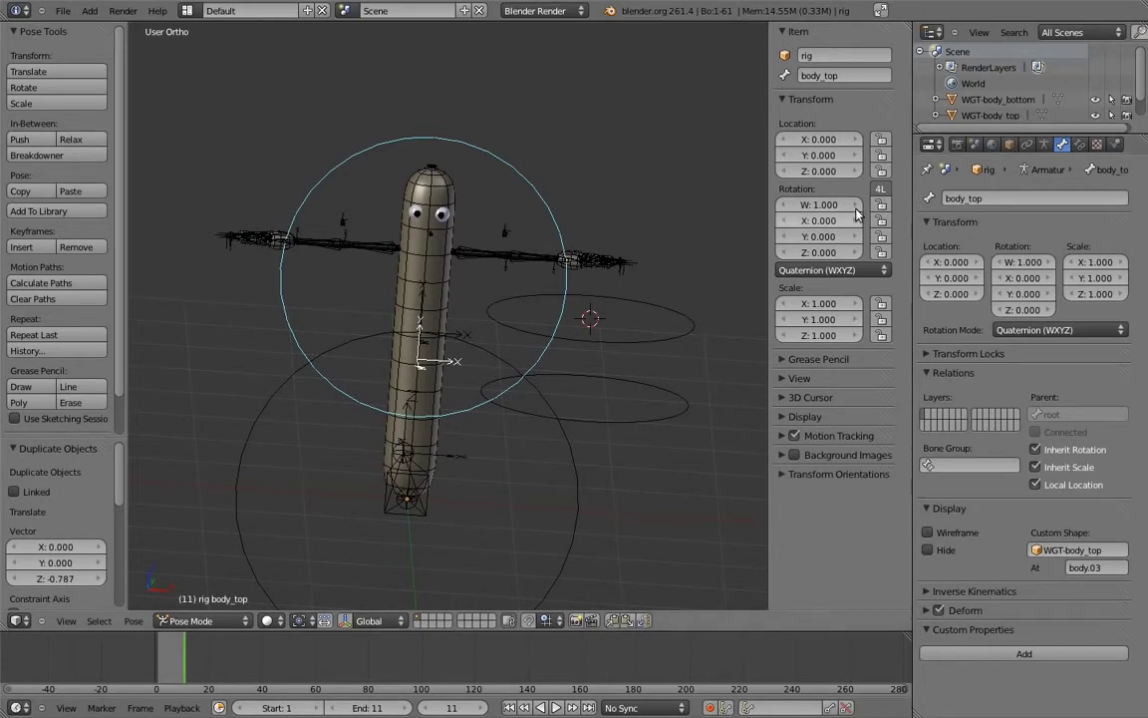
Step: Turn on the axis display for both the WGT-body_top and WGT-body_bottom circle objects
{"action": "left_click", "coordinate": [1012, 146]}
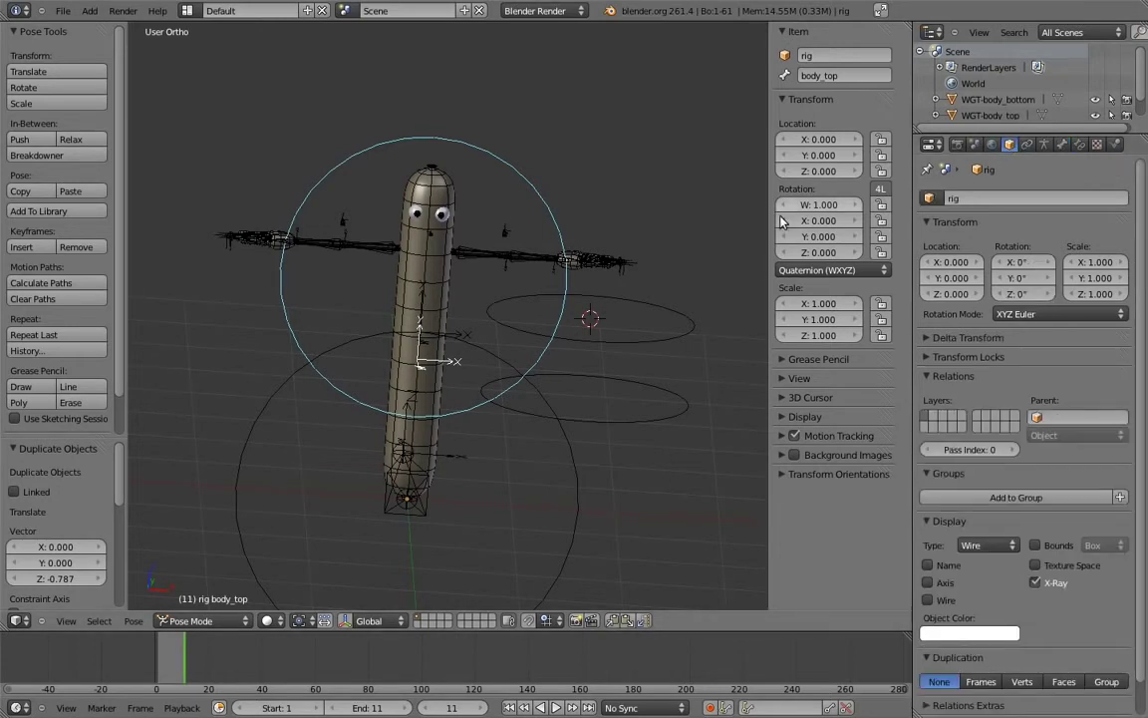
{"action": "right_click", "coordinate": [676, 315]}
{"action": "left_click", "coordinate": [928, 582]}
{"action": "right_click", "coordinate": [677, 404]}
{"action": "left_click", "coordinate": [928, 582]}
{"action": "middle_click_drag", "start_coordinate": [649, 346], "coordinate": [589, 340]}
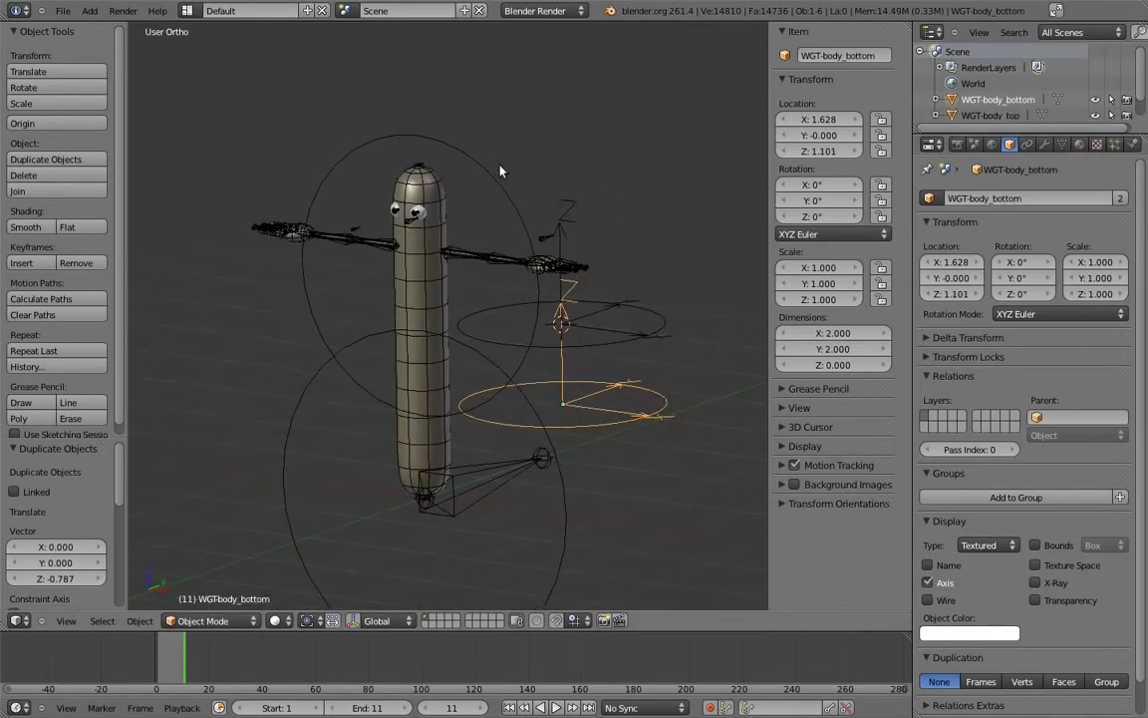
Step: Compare the local axes of the body_top bone with the axes of the WGT-body_top circle
{"action": "right_click", "coordinate": [487, 162]}
{"action": "key", "text": "ctrl+Tab"}
{"action": "middle_click_drag", "start_coordinate": [516, 179], "coordinate": [512, 257]}
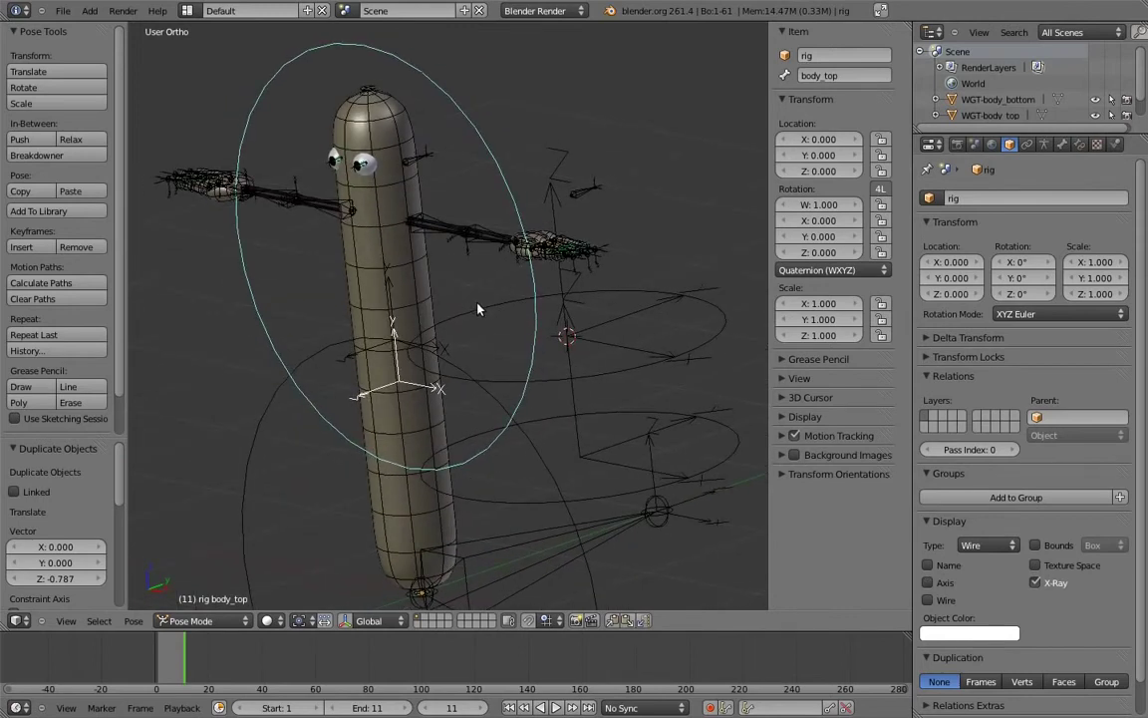
{"action": "key", "text": "ctrl+Tab"}
{"action": "right_click", "coordinate": [476, 308]}
{"action": "right_click", "coordinate": [495, 162]}
{"action": "key", "text": "ctrl+Tab"}
{"action": "key", "text": "ctrl+Tab"}
Step: Rotate the WGT-body_top and WGT-body_bottom circles 90° about the X axis to match their bones' orientation
{"action": "right_click", "coordinate": [481, 311]}
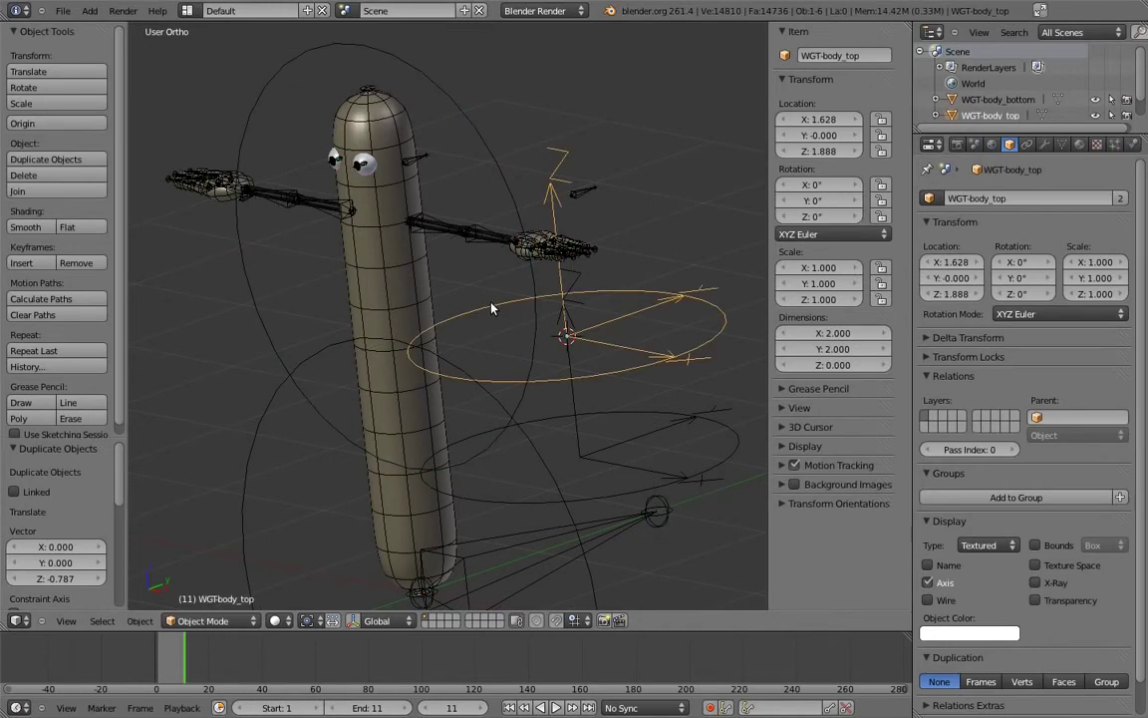
{"action": "key", "text": "KP_3"}
{"action": "key", "text": "r"}
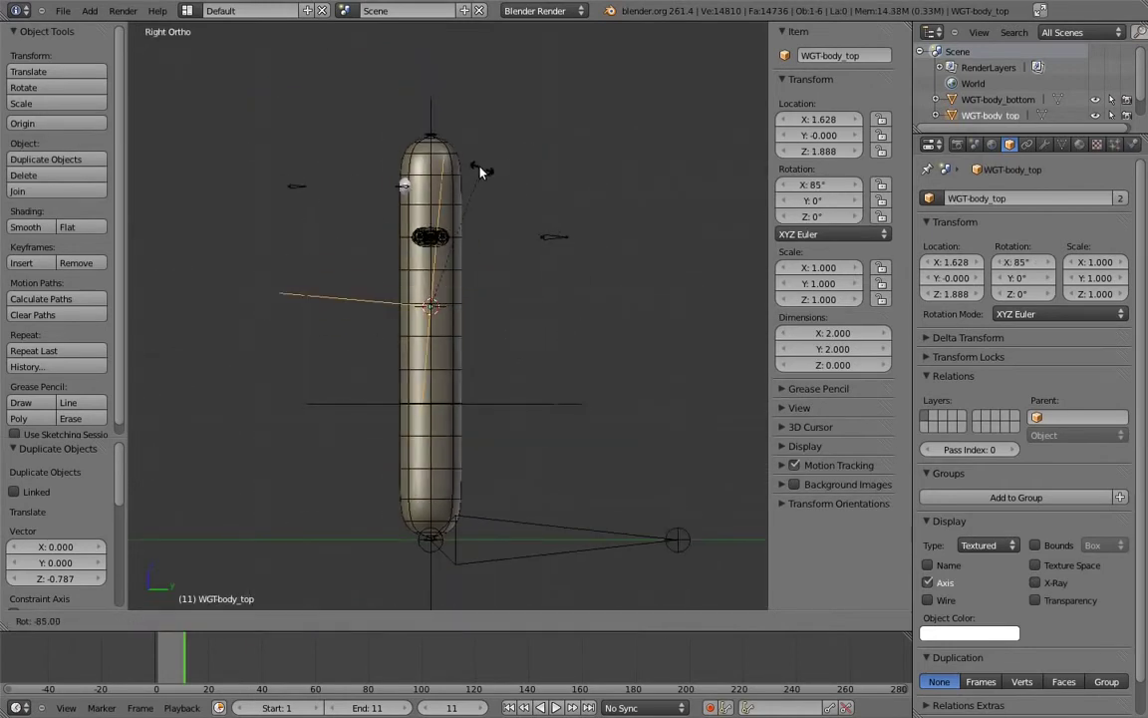
{"action": "left_click", "coordinate": [476, 175]}
{"action": "right_click", "coordinate": [537, 405]}
{"action": "key", "text": "r"}
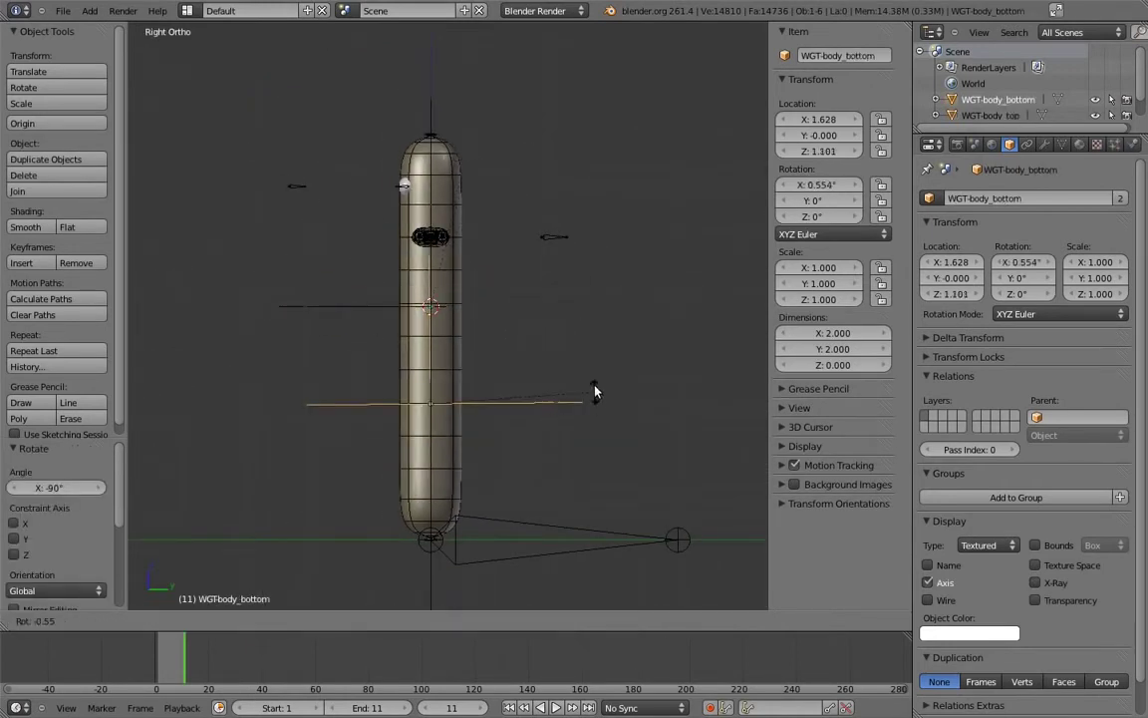
{"action": "left_click", "coordinate": [401, 199]}
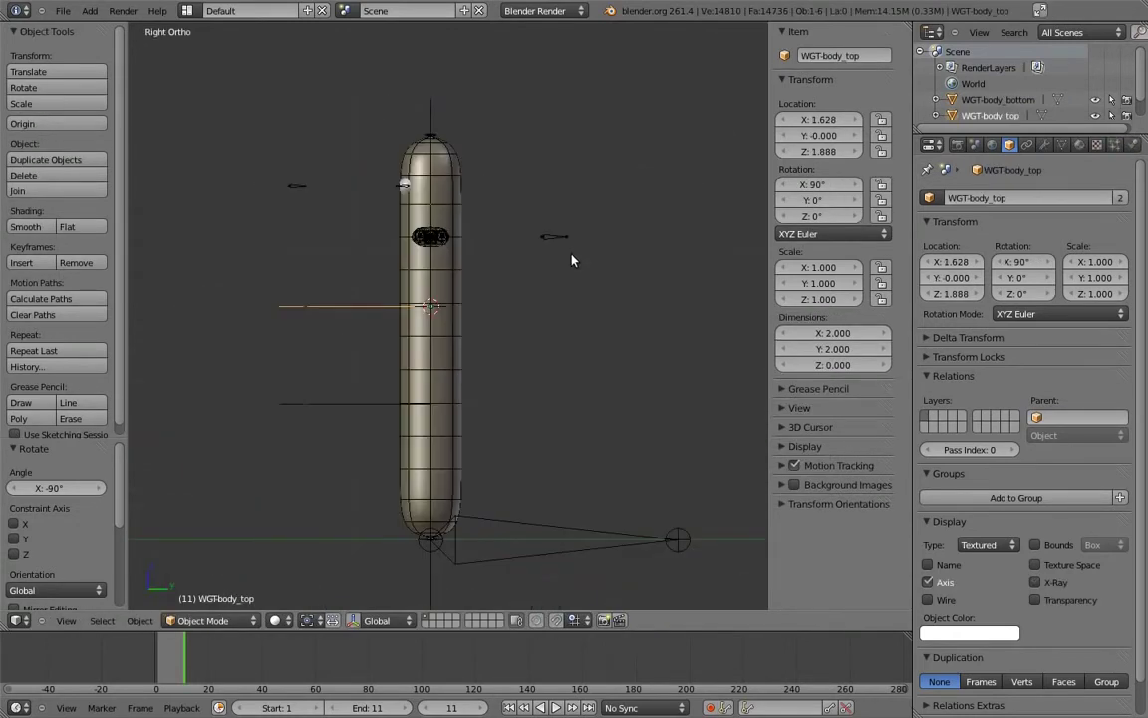
Step: Centre the WGT-body_top circle over its bone shape on the upper body and scale it to about 1.321
{"action": "key", "text": "KP_1"}
{"action": "key", "text": "g"}
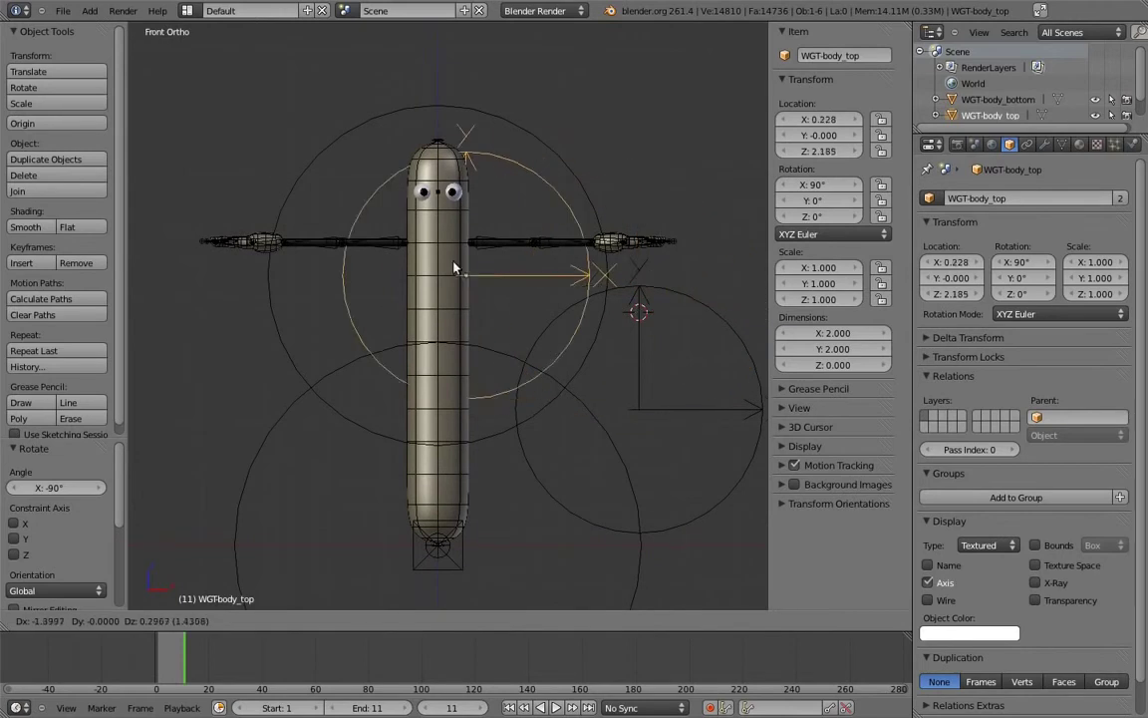
{"action": "left_click", "coordinate": [424, 270]}
{"action": "key", "text": "s"}
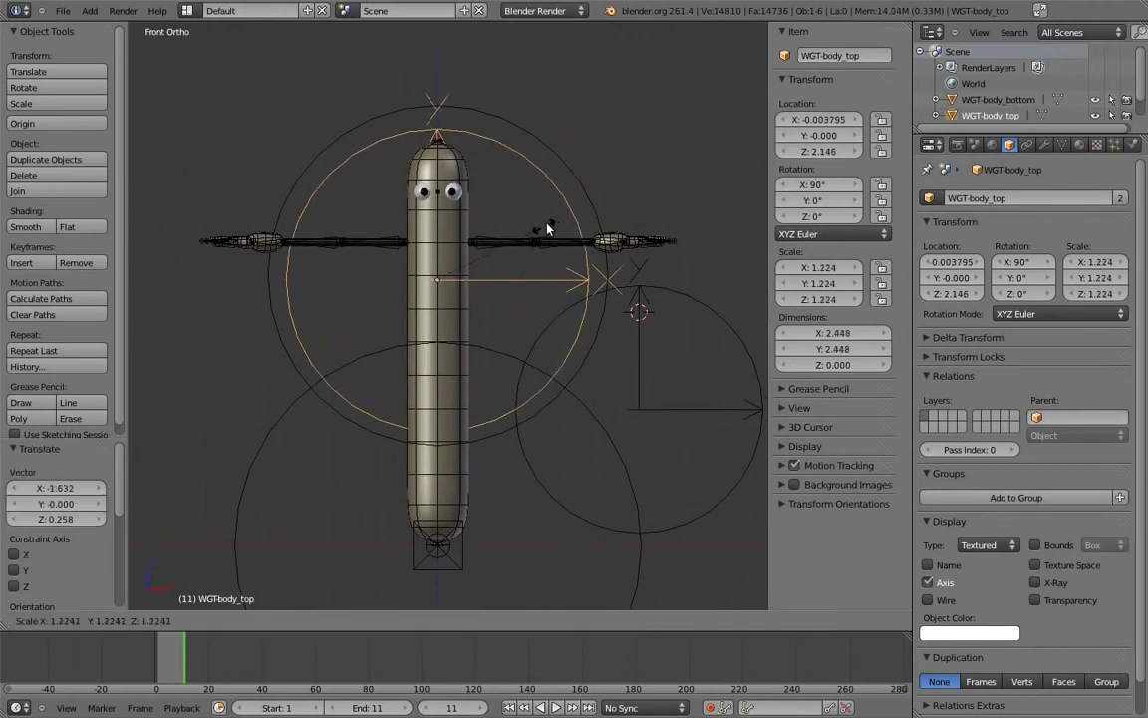
{"action": "left_click", "coordinate": [546, 224]}
{"action": "key", "text": "g"}
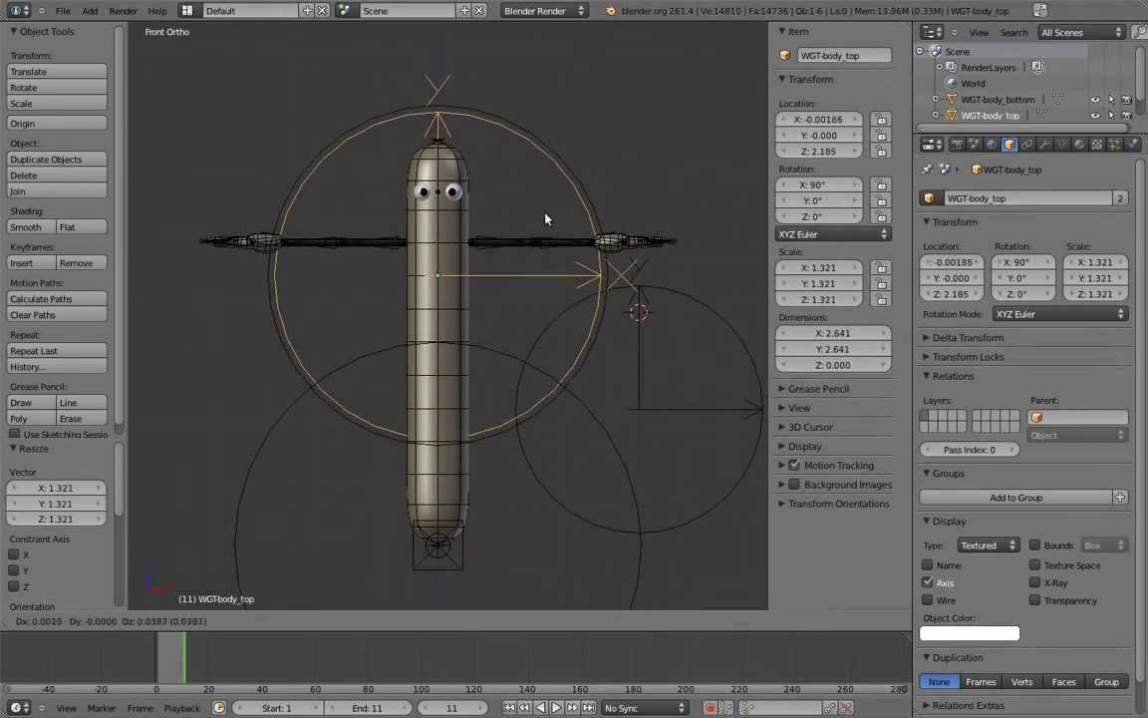
{"action": "left_click", "coordinate": [547, 218]}
Step: Centre the WGT-body_bottom circle over its bone shape at the body's base and scale it to about 1.569
{"action": "right_click", "coordinate": [670, 297]}
{"action": "middle_click_drag", "start_coordinate": [670, 297], "coordinate": [638, 279], "text": "shift"}
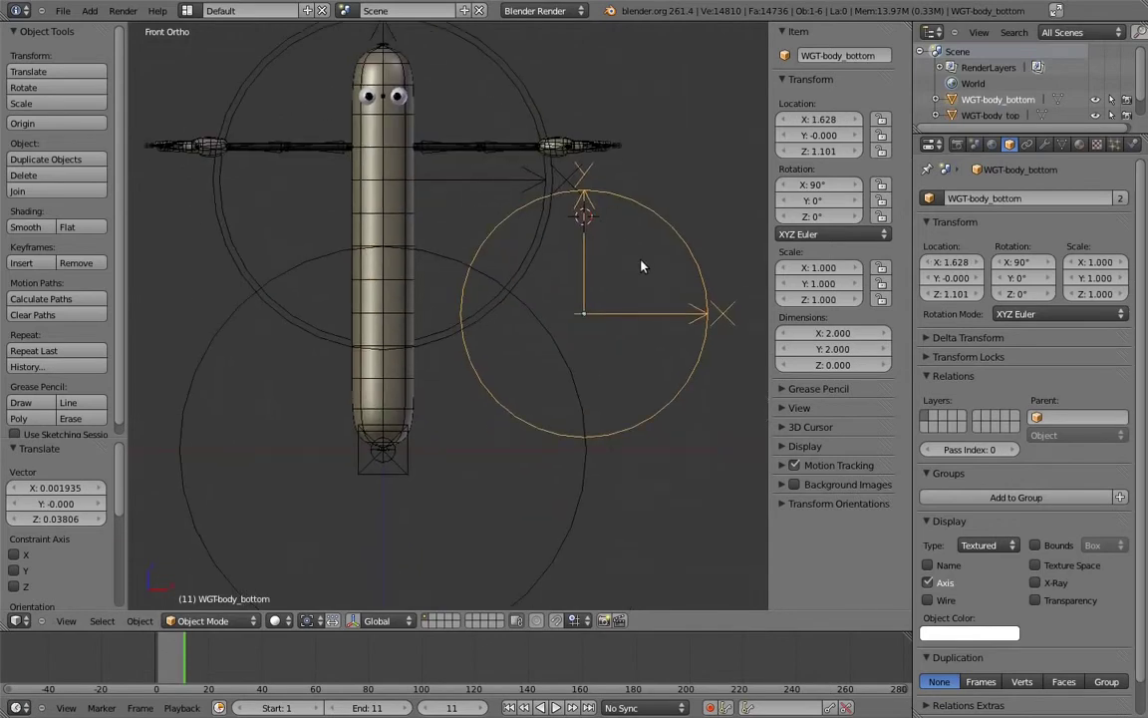
{"action": "key", "text": "g"}
{"action": "left_click", "coordinate": [436, 395]}
{"action": "key", "text": "s"}
{"action": "left_click", "coordinate": [556, 369]}
{"action": "middle_click_drag", "start_coordinate": [556, 369], "coordinate": [602, 369], "text": "shift"}
{"action": "scroll", "coordinate": [623, 302], "scroll_direction": "down", "scroll_amount": 1}
Step: Rotate the WGT-body_bottom circle's vertices 90° in Edit Mode to lie horizontally and raise them about 0.546 along Z
{"action": "key", "text": "Tab"}
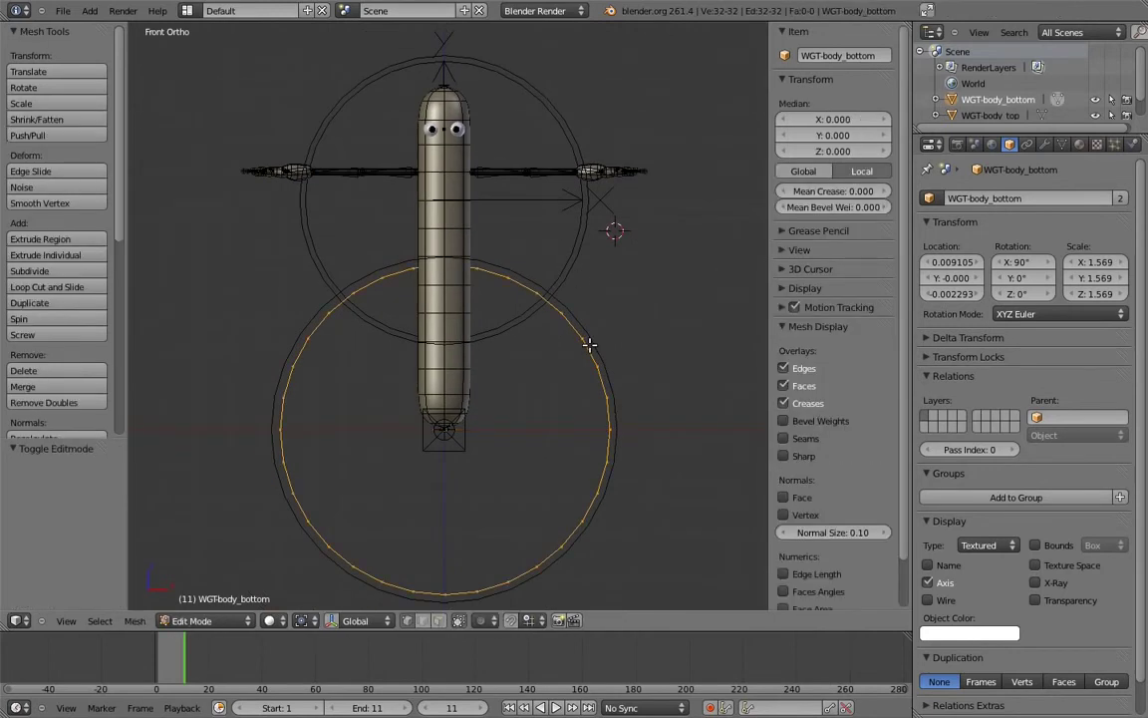
{"action": "key", "text": "KP_3"}
{"action": "key", "text": "r"}
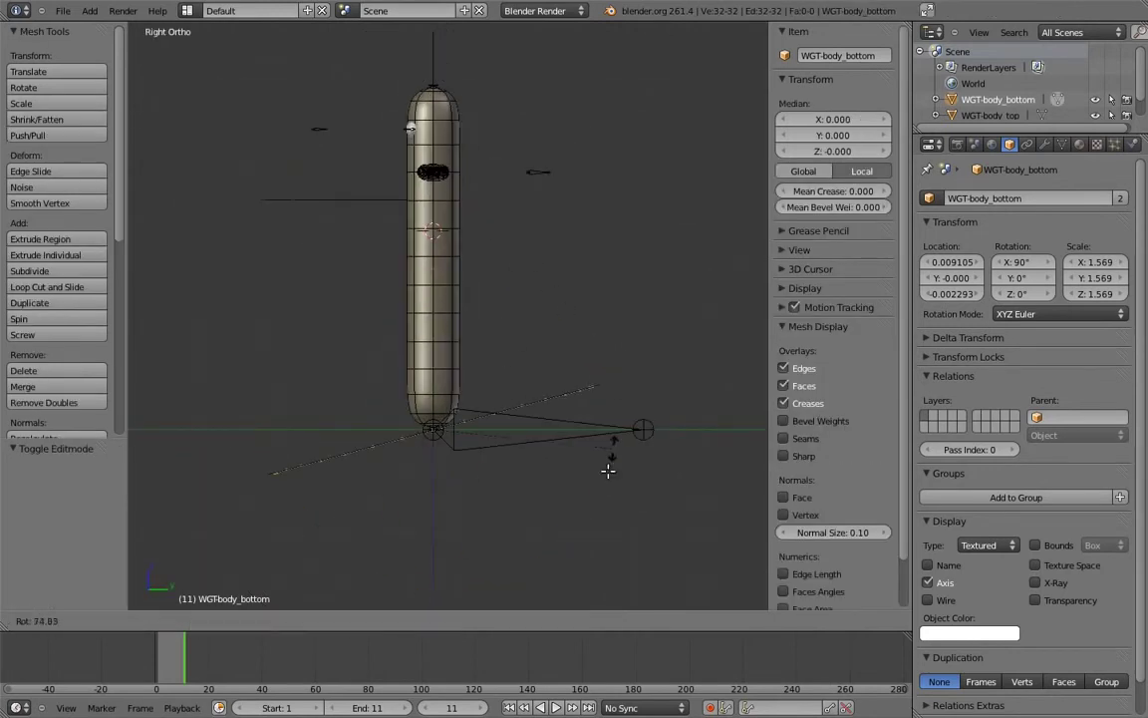
{"action": "left_click", "coordinate": [598, 492], "text": "ctrl"}
{"action": "key", "text": "g"}
{"action": "key", "text": "z"}
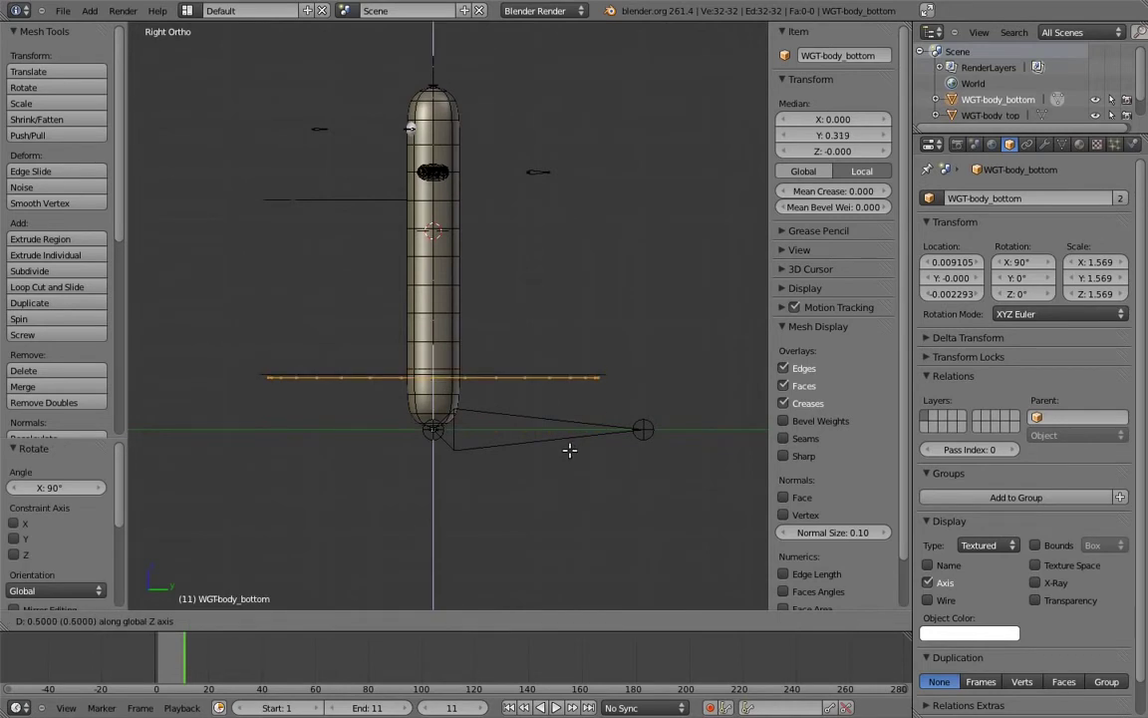
{"action": "left_click", "coordinate": [571, 447]}
Step: Scale the WGT-body_bottom ring down to fit just outside the lower body, finishing with a fine resize of about 0.982
{"action": "key", "text": "s"}
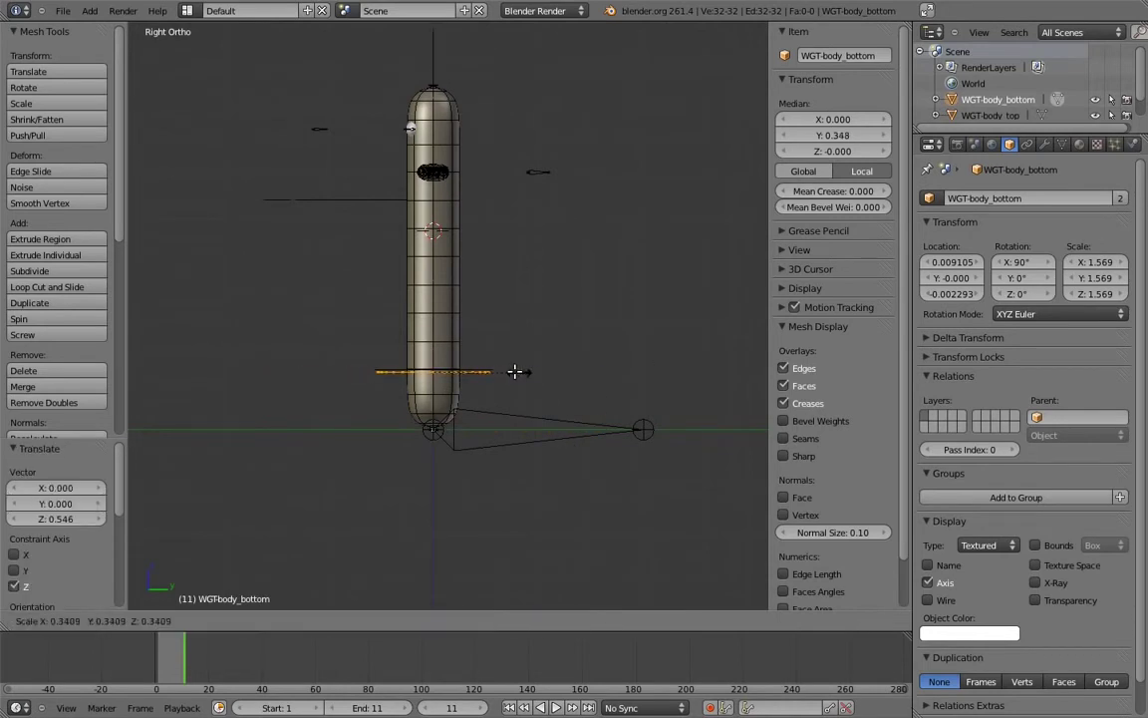
{"action": "left_click", "coordinate": [505, 374]}
{"action": "middle_click_drag", "start_coordinate": [505, 374], "coordinate": [571, 333]}
{"action": "key", "text": "s"}
{"action": "left_click", "coordinate": [568, 328]}
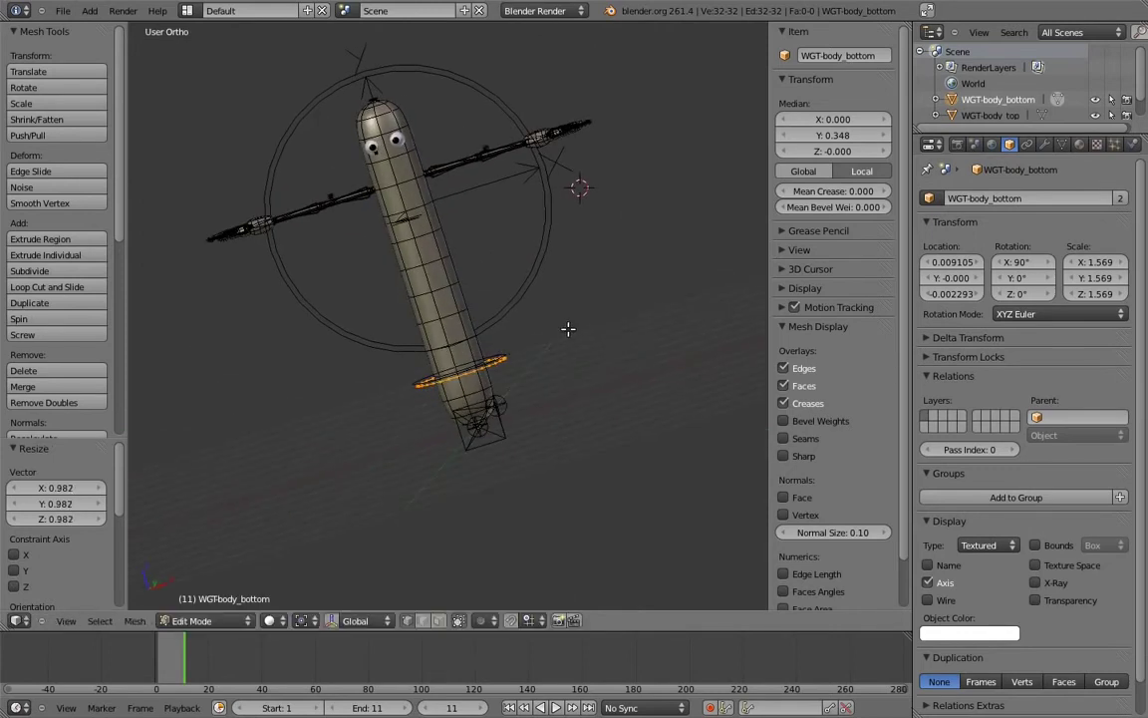
{"action": "key", "text": "KP_1"}
{"action": "middle_click_drag", "start_coordinate": [539, 130], "coordinate": [536, 239], "text": "shift"}
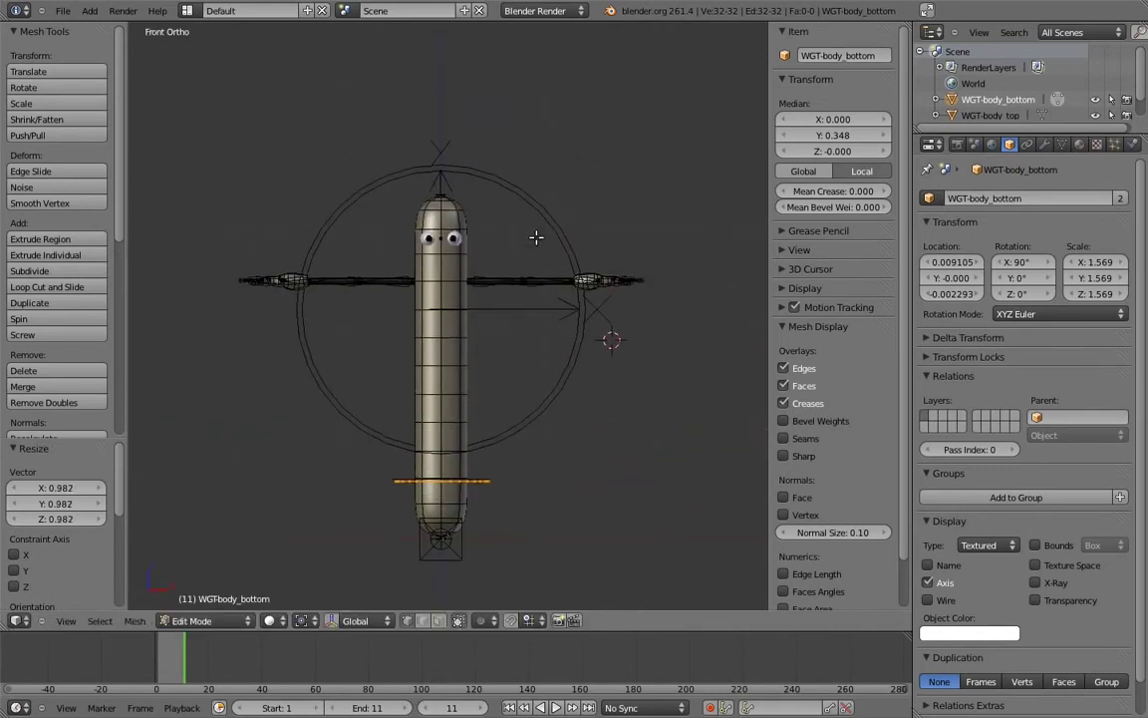
Step: Rotate the WGT-body_top circle's vertices 90° in Edit Mode to lie horizontally and raise them about 0.471 along Z
{"action": "key", "text": "Tab"}
{"action": "right_click", "coordinate": [546, 216]}
{"action": "key", "text": "ctrl+Tab"}
{"action": "right_click", "coordinate": [546, 221]}
{"action": "key", "text": "Tab"}
{"action": "key", "text": "KP_3"}
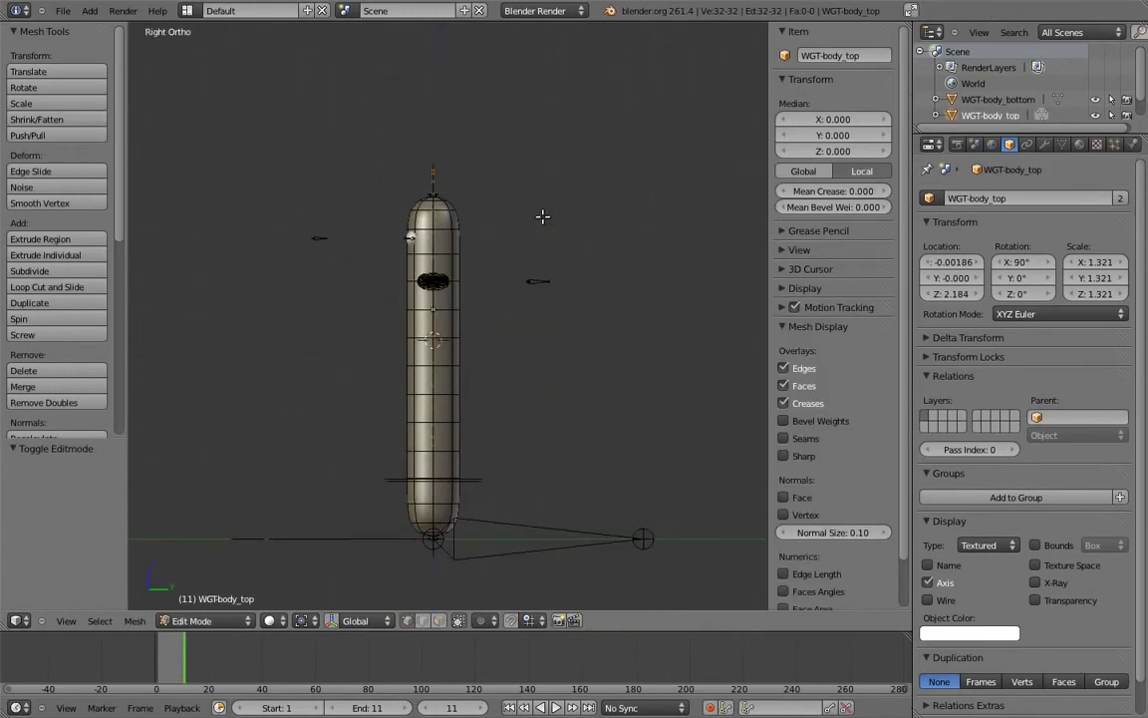
{"action": "type", "text": "r90"}
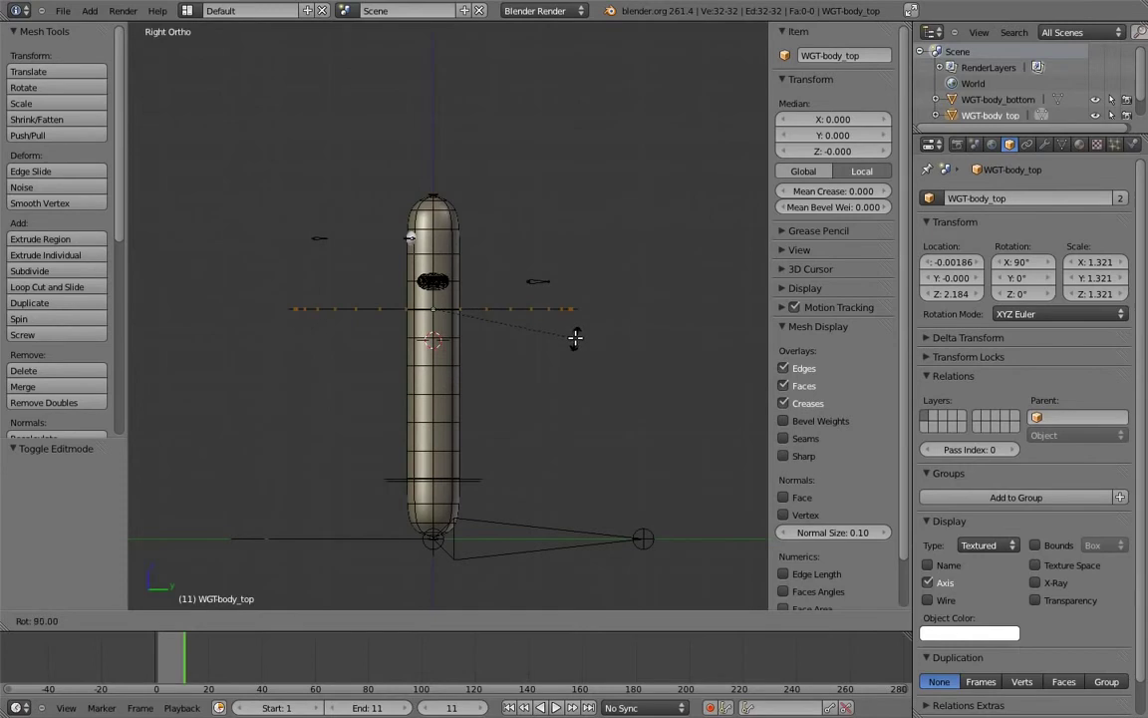
{"action": "key", "text": "Return"}
{"action": "key", "text": "g"}
{"action": "key", "text": "z"}
{"action": "left_click", "coordinate": [605, 267]}
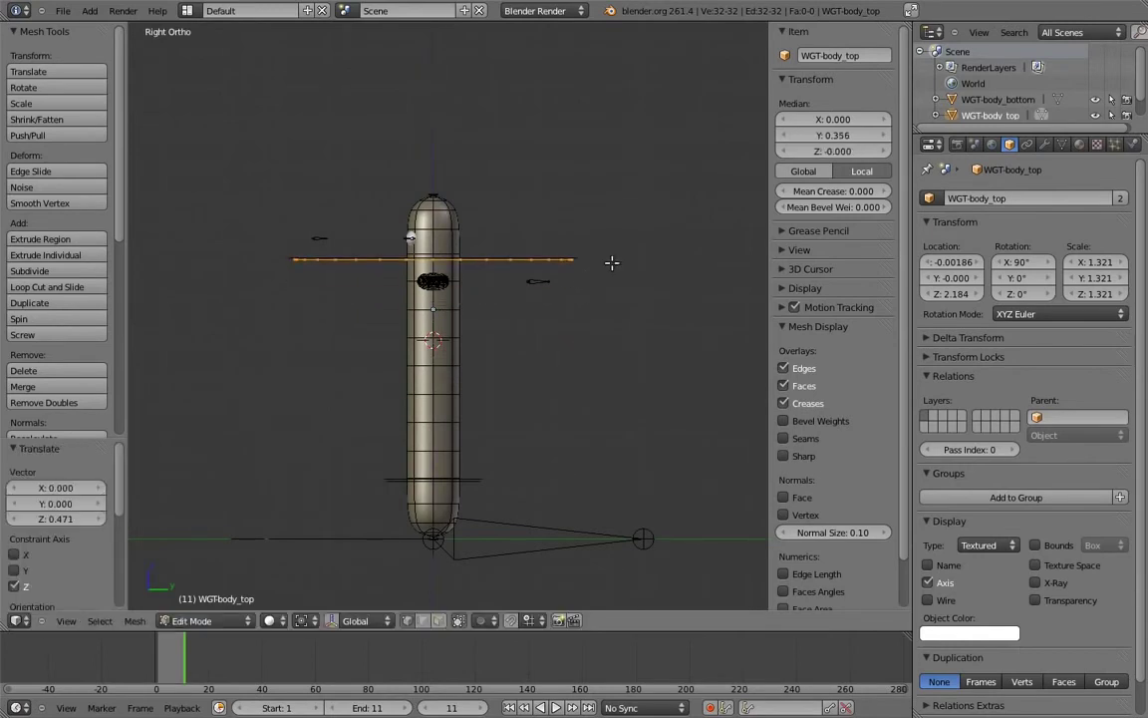
Step: Scale the WGT-body_top ring by about 0.328 to fit around the upper body, refining it with a resize of about 0.920
{"action": "key", "text": "s"}
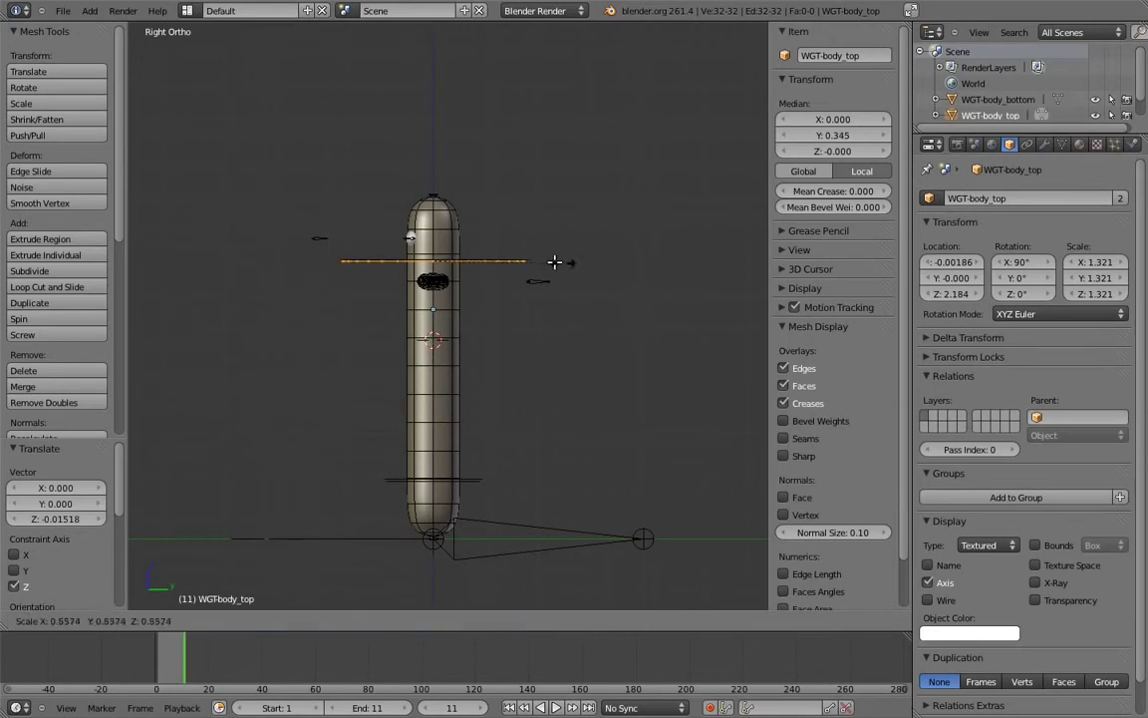
{"action": "left_click", "coordinate": [494, 255]}
{"action": "middle_click_drag", "start_coordinate": [494, 254], "coordinate": [433, 391]}
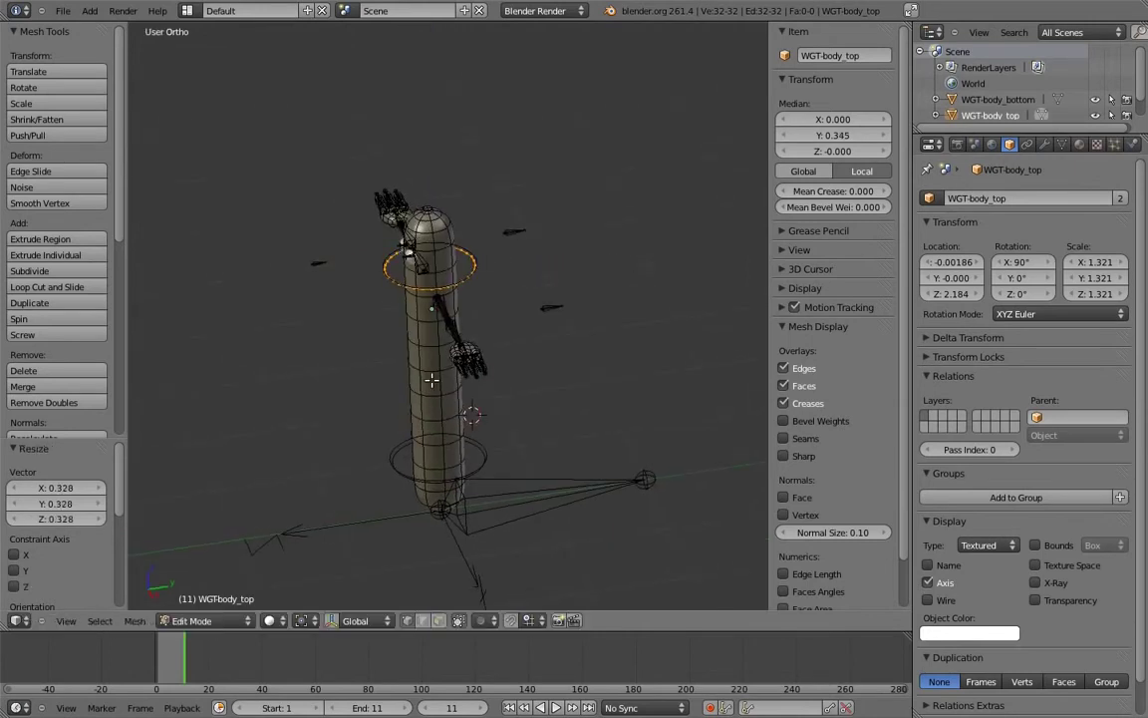
{"action": "scroll", "coordinate": [432, 391], "scroll_direction": "up", "scroll_amount": 2}
{"action": "key", "text": "s"}
{"action": "left_click", "coordinate": [529, 251]}
{"action": "middle_click_drag", "start_coordinate": [529, 250], "coordinate": [628, 199]}
{"action": "key", "text": "KP_1"}
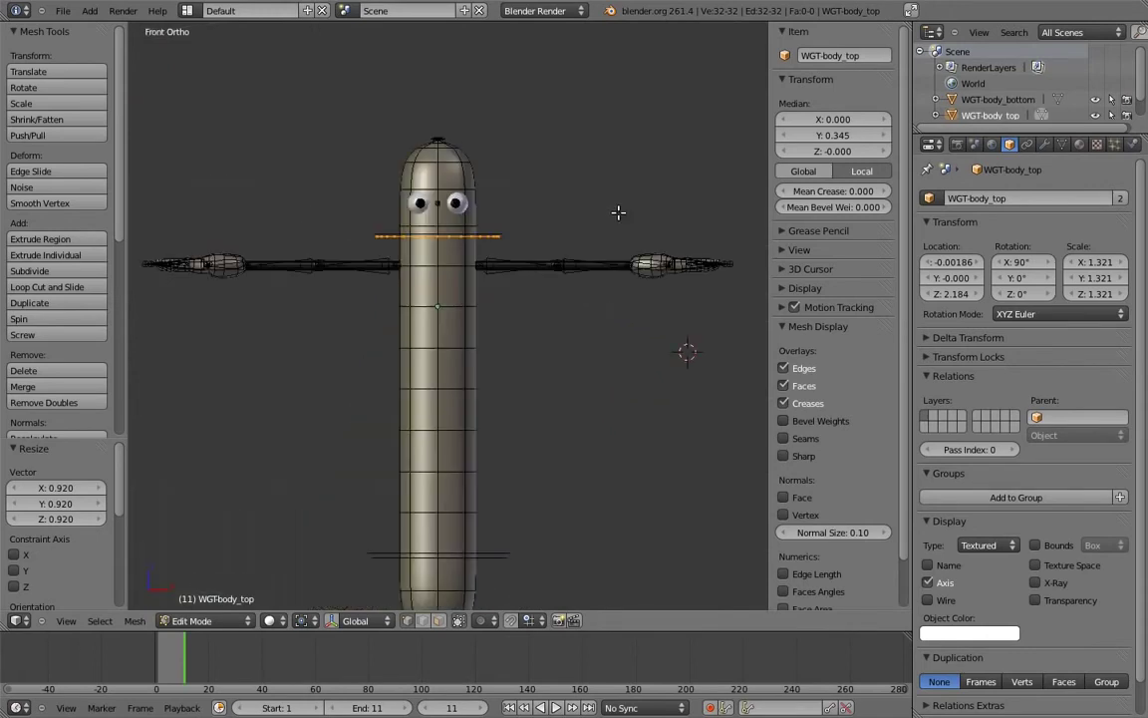
Step: Leave Edit Mode and move both the WGT-body_top and WGT-body_bottom objects to the last scene layer
{"action": "key", "text": "Tab"}
{"action": "middle_click_drag", "start_coordinate": [549, 303], "coordinate": [563, 364]}
{"action": "right_click", "coordinate": [584, 538]}
{"action": "key", "text": "m"}
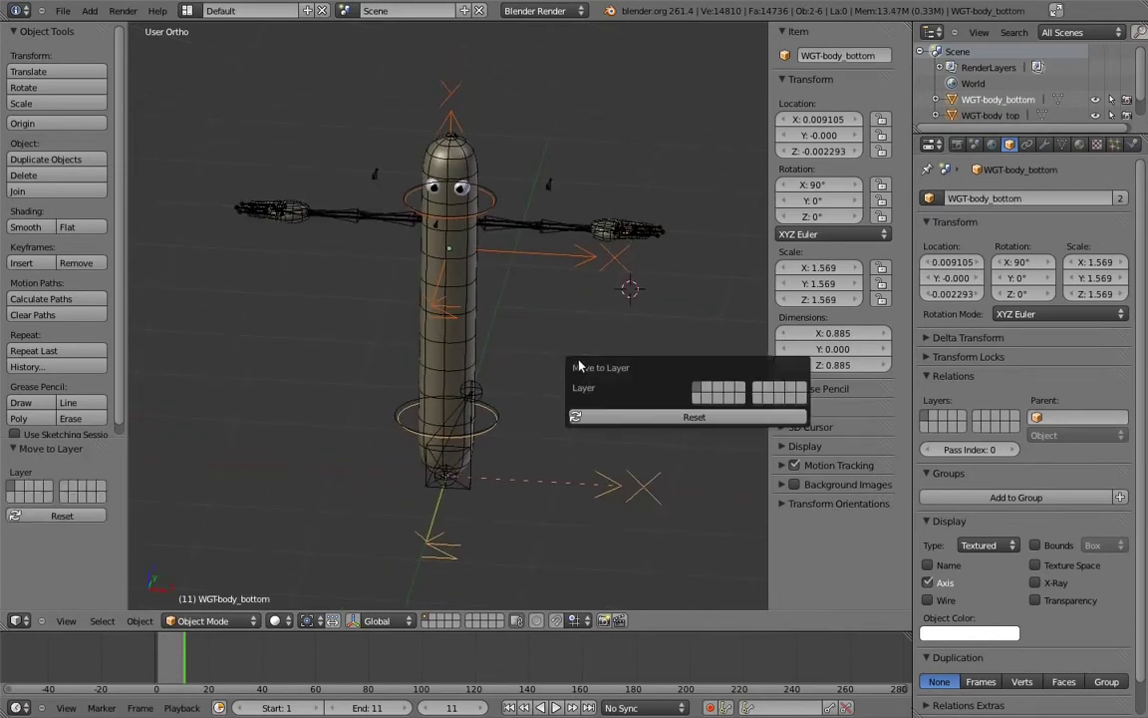
{"action": "left_click", "coordinate": [803, 401]}
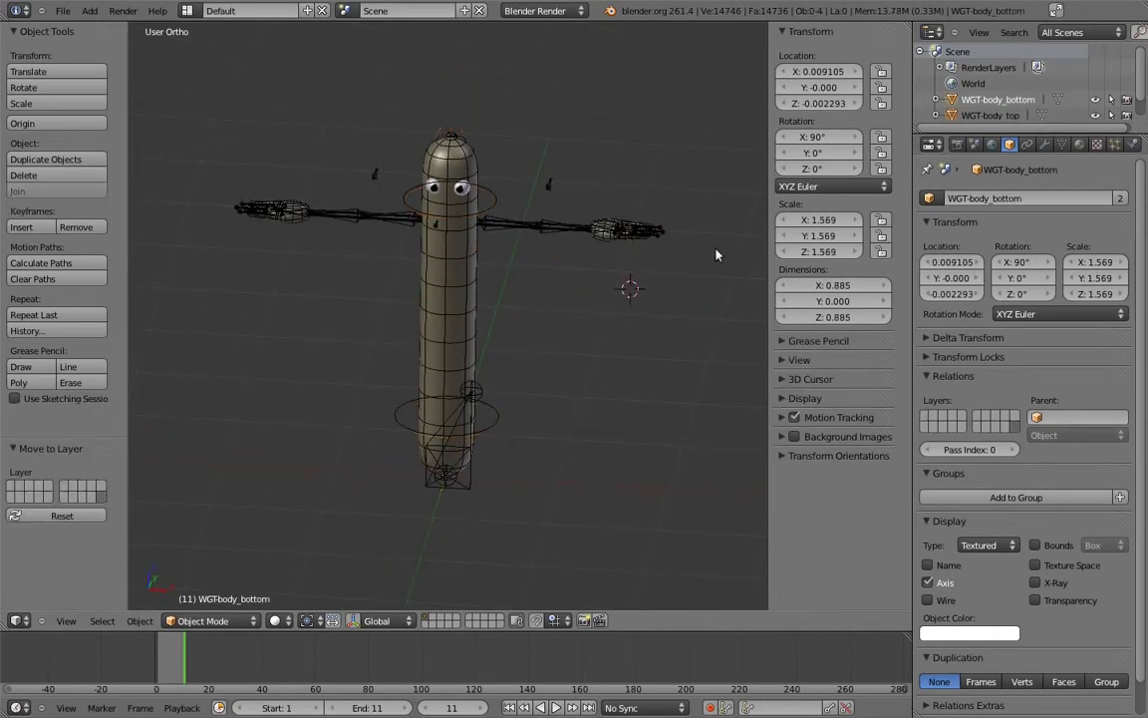
Step: Test the new body widgets in Pose Mode by rotating body_top about 62°, body_bottom about -44°, and body_top again
{"action": "right_click", "coordinate": [493, 198]}
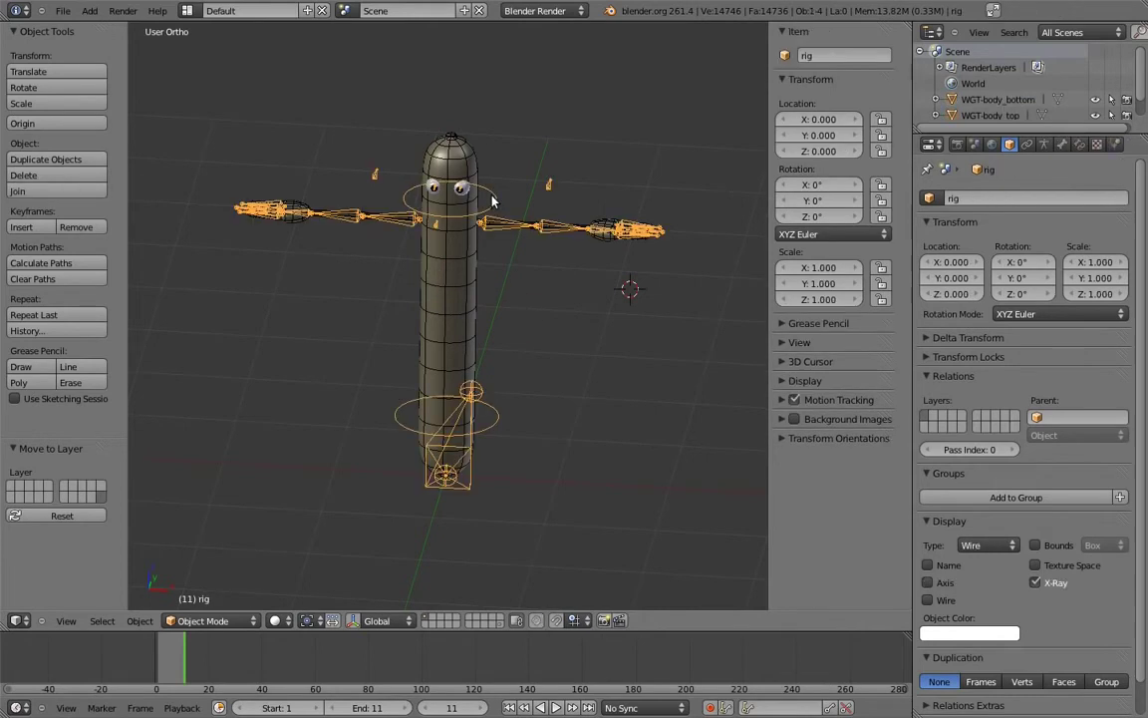
{"action": "key", "text": "ctrl+Tab"}
{"action": "key", "text": "KP_1"}
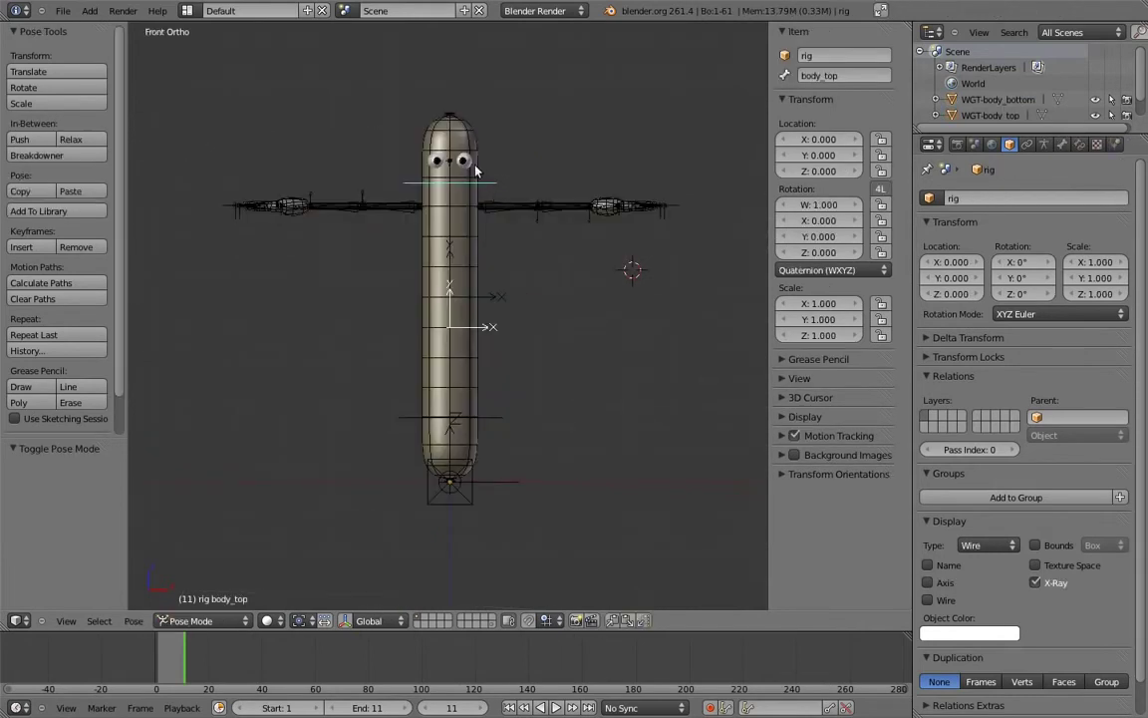
{"action": "key", "text": "r"}
{"action": "left_click", "coordinate": [710, 344]}
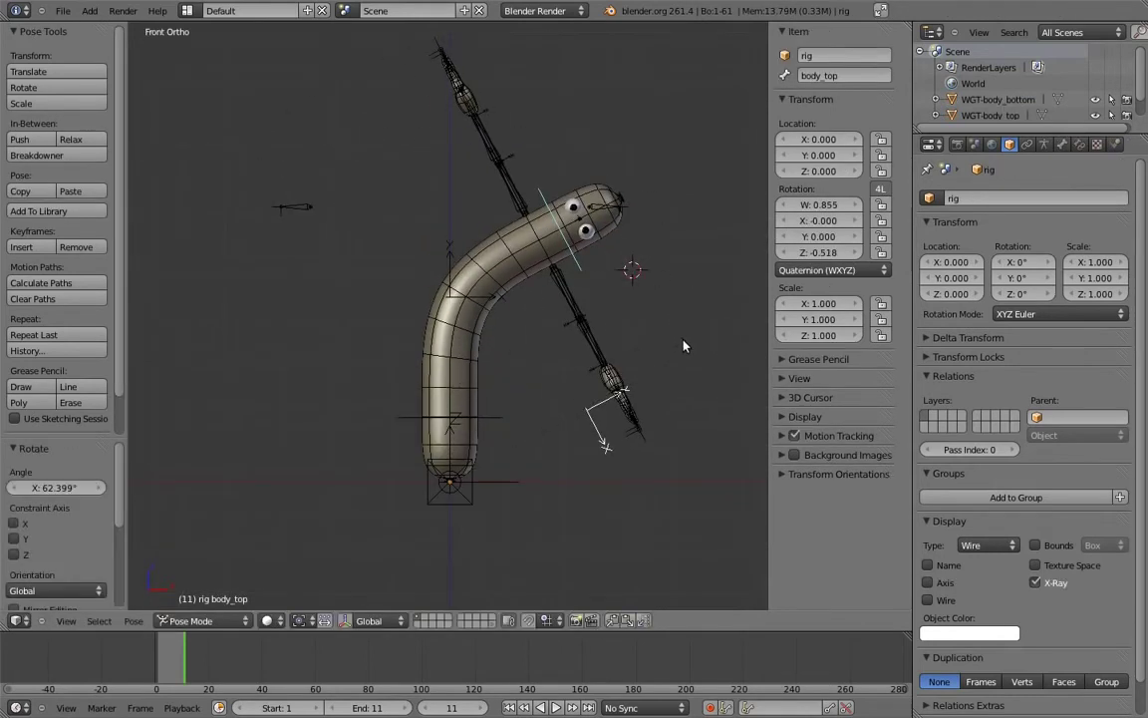
{"action": "right_click", "coordinate": [496, 422]}
{"action": "key", "text": "r"}
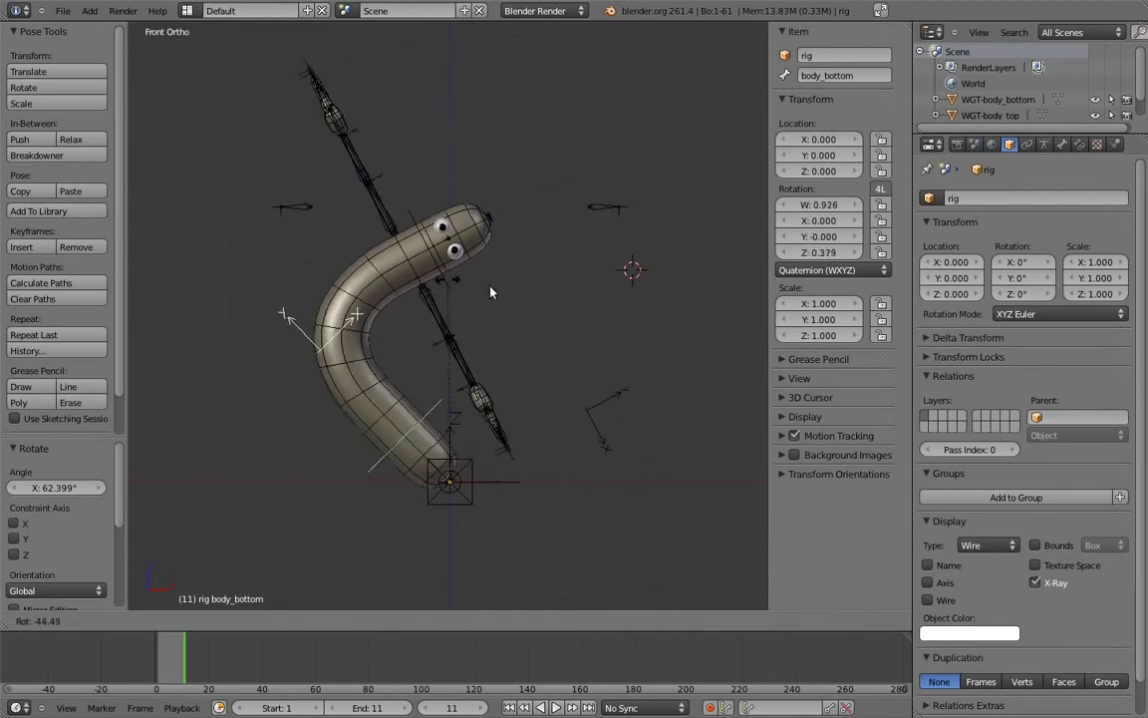
{"action": "left_click", "coordinate": [438, 246]}
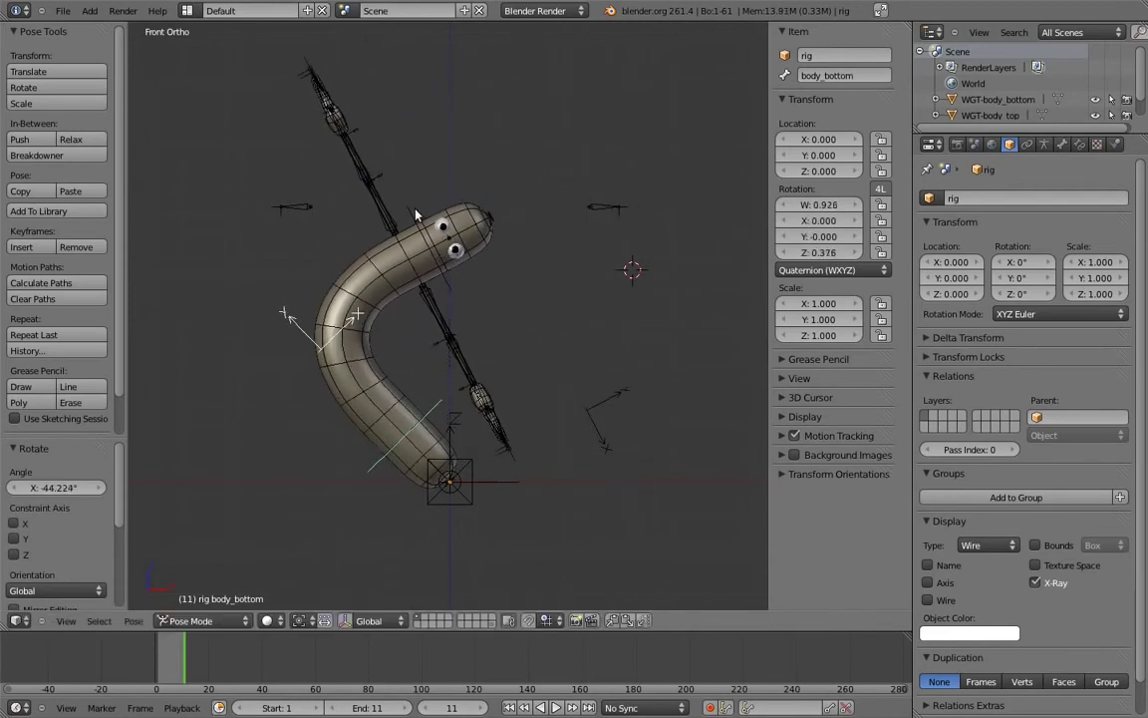
{"action": "right_click", "coordinate": [416, 208]}
{"action": "key", "text": "r"}
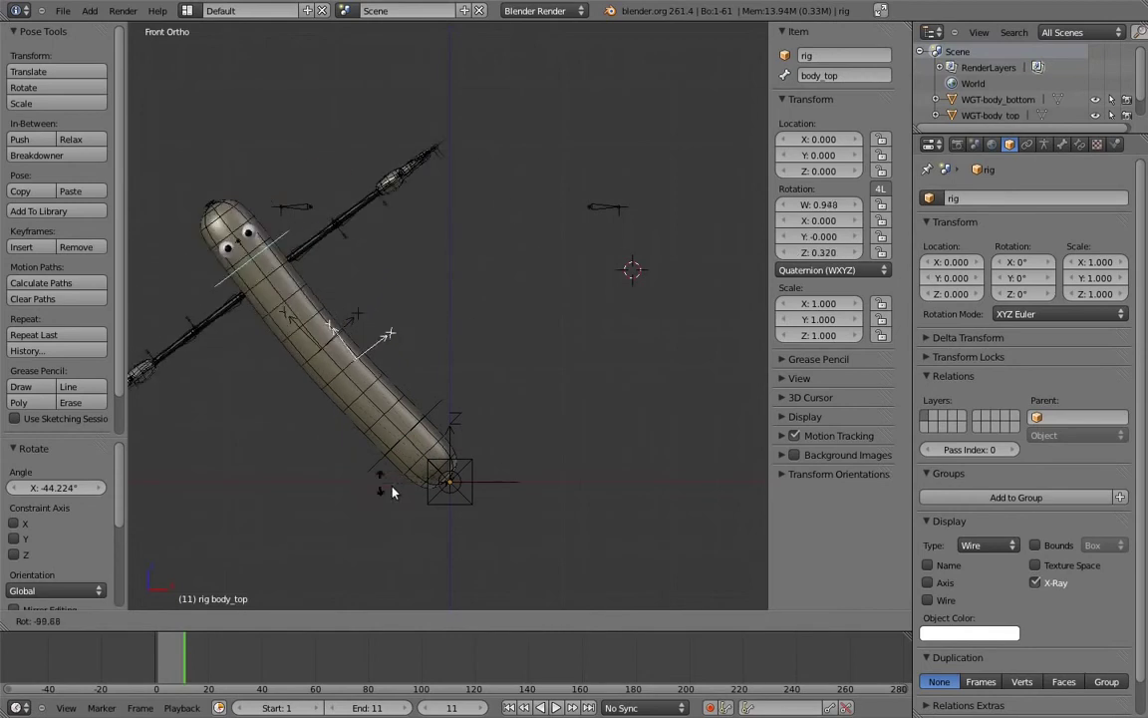
{"action": "left_click", "coordinate": [412, 166]}
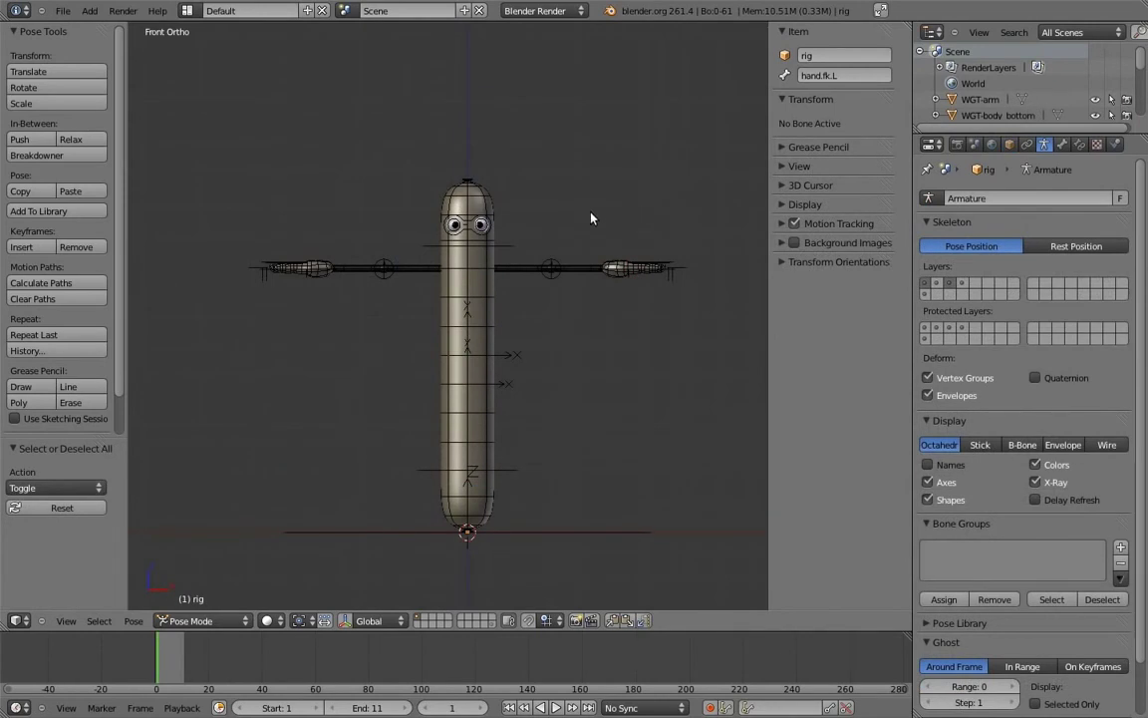
Step: Turn off the Axes and X-Ray display options of the rig's armature
{"action": "right_click", "coordinate": [559, 260]}
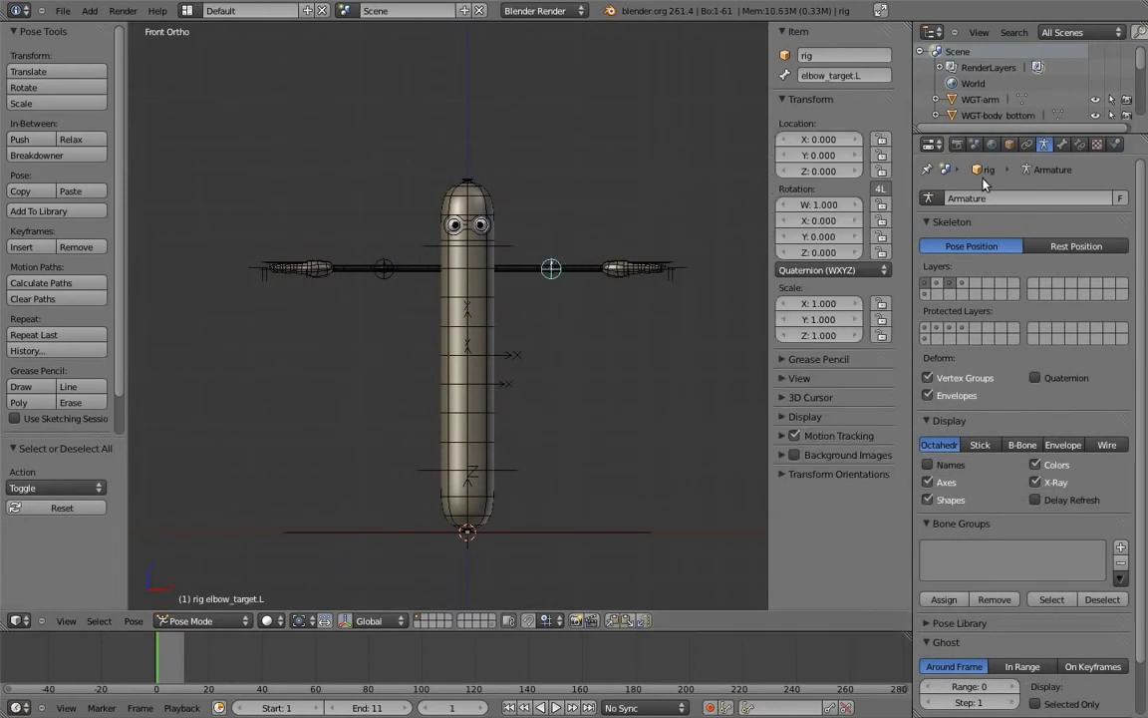
{"action": "left_click", "coordinate": [928, 483]}
{"action": "left_click", "coordinate": [1038, 484]}
{"action": "middle_click_drag", "start_coordinate": [625, 243], "coordinate": [505, 267]}
Step: Turn off the Wire display of the hotdog mesh
{"action": "right_click", "coordinate": [474, 355]}
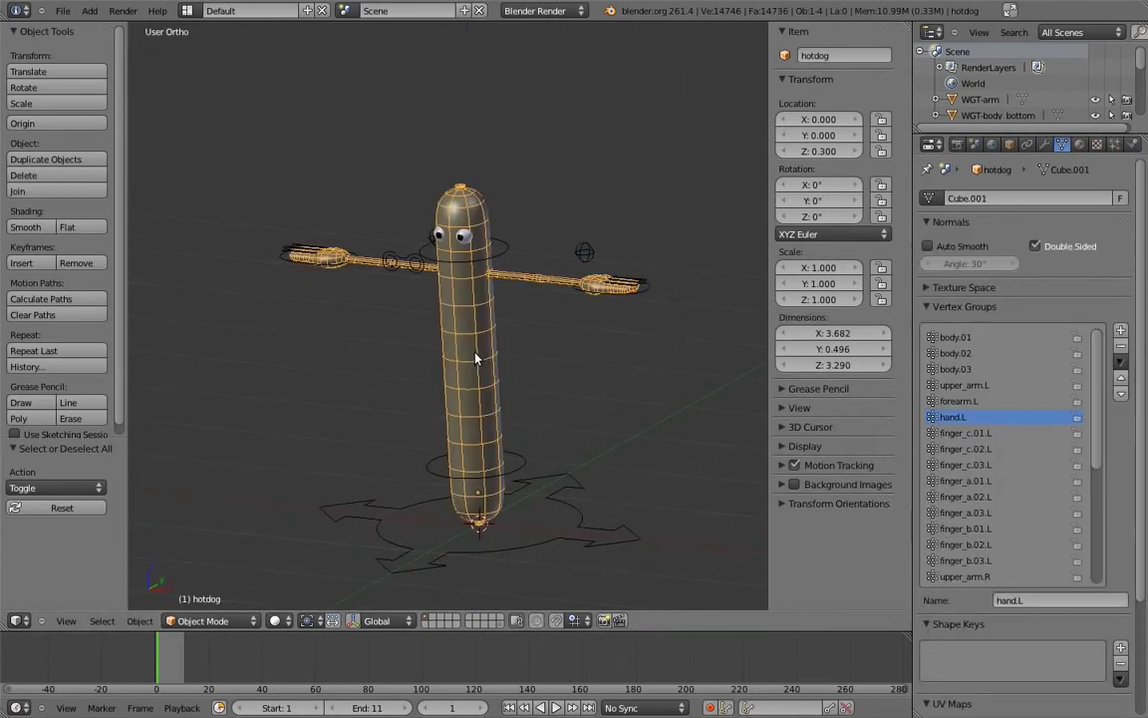
{"action": "left_click", "coordinate": [1010, 146]}
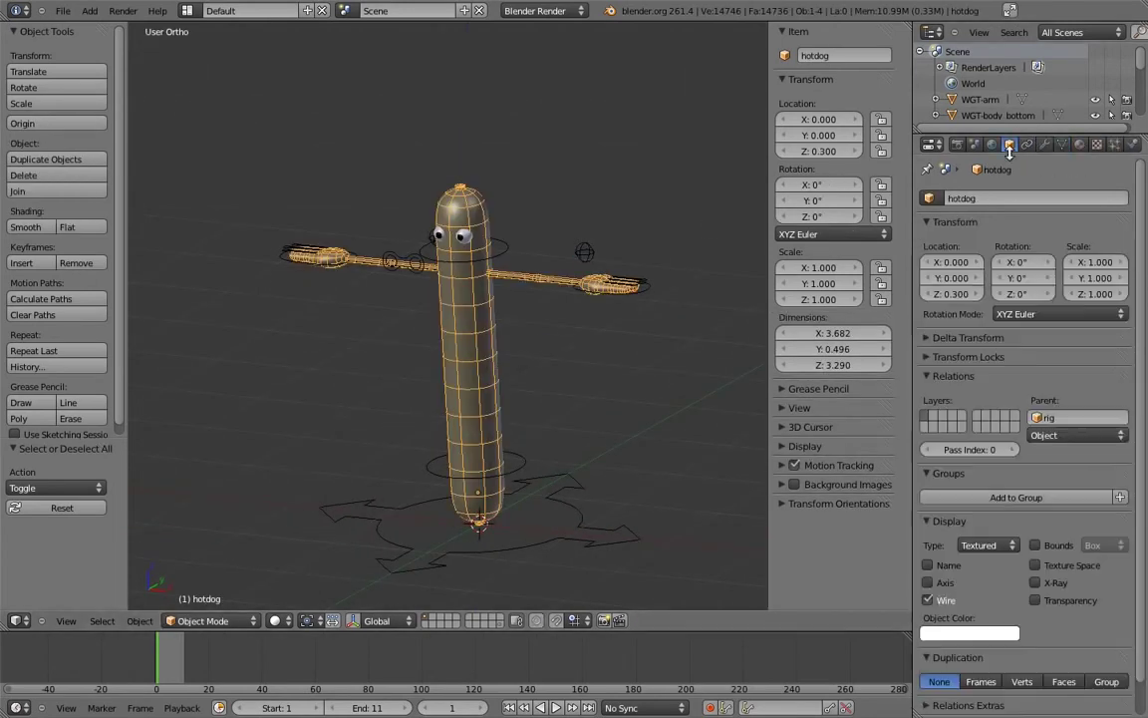
{"action": "left_click", "coordinate": [928, 599]}
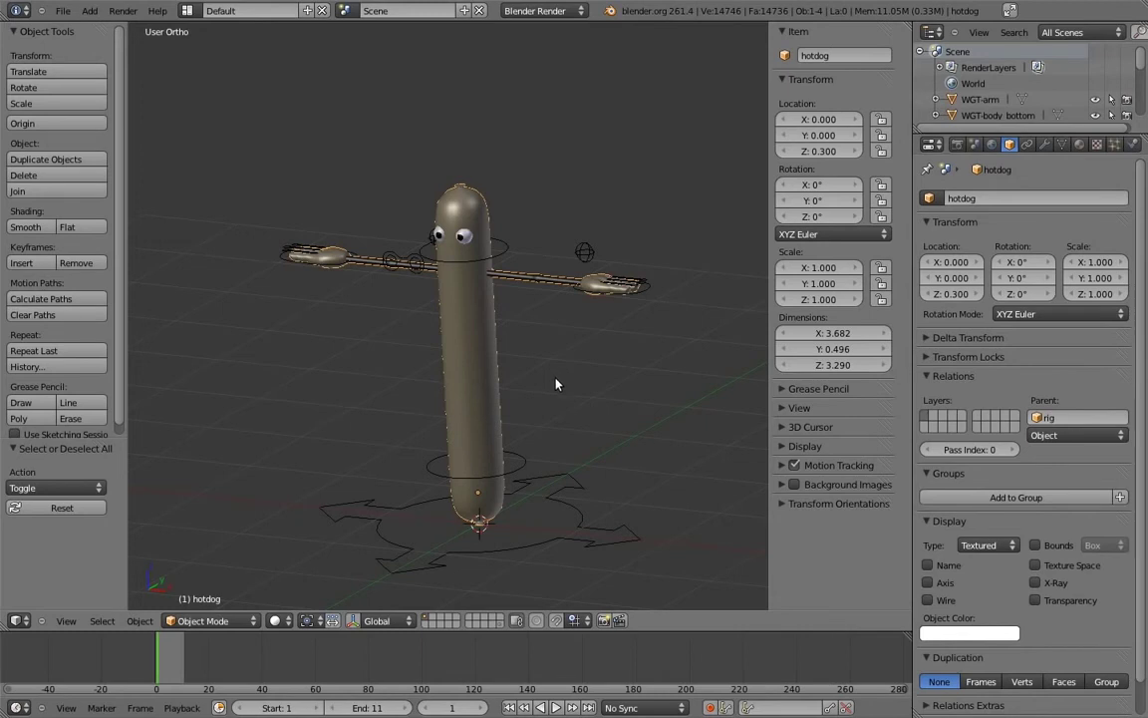
Step: Test the Y location of the controls, moving body_bottom to 0.857, hand.ik.R to -0.633 and root to -0.112, and trying hand.ik.L
{"action": "right_click", "coordinate": [526, 463]}
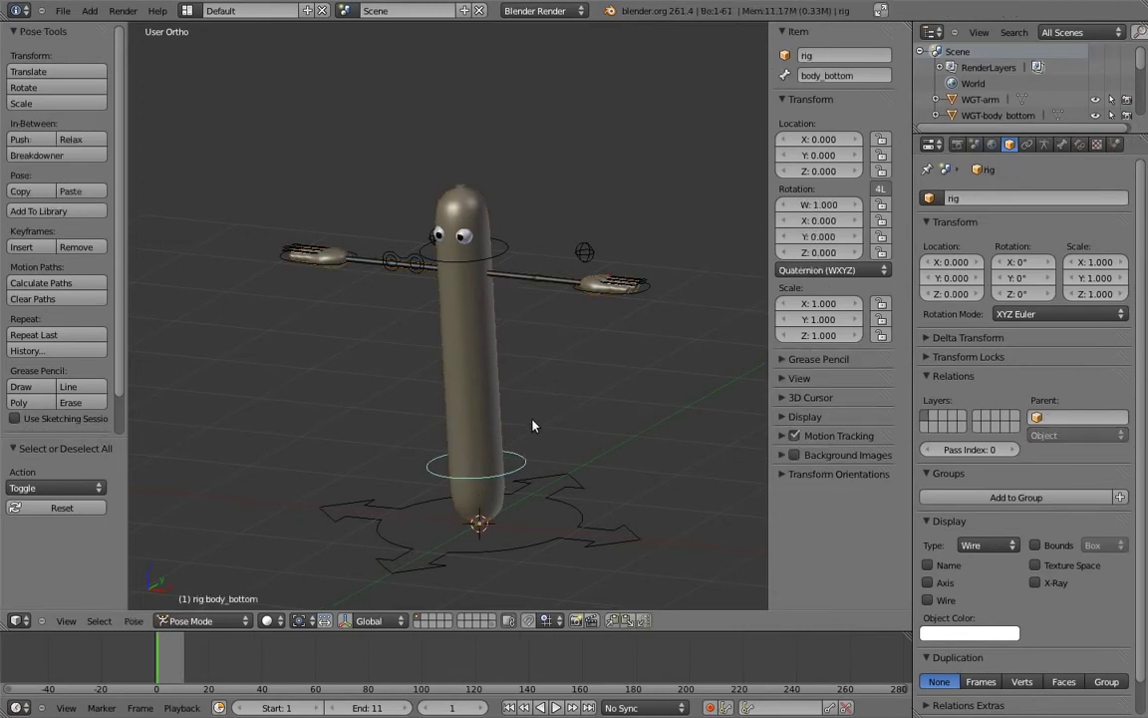
{"action": "left_click_drag", "start_coordinate": [815, 156], "coordinate": [773, 205]}
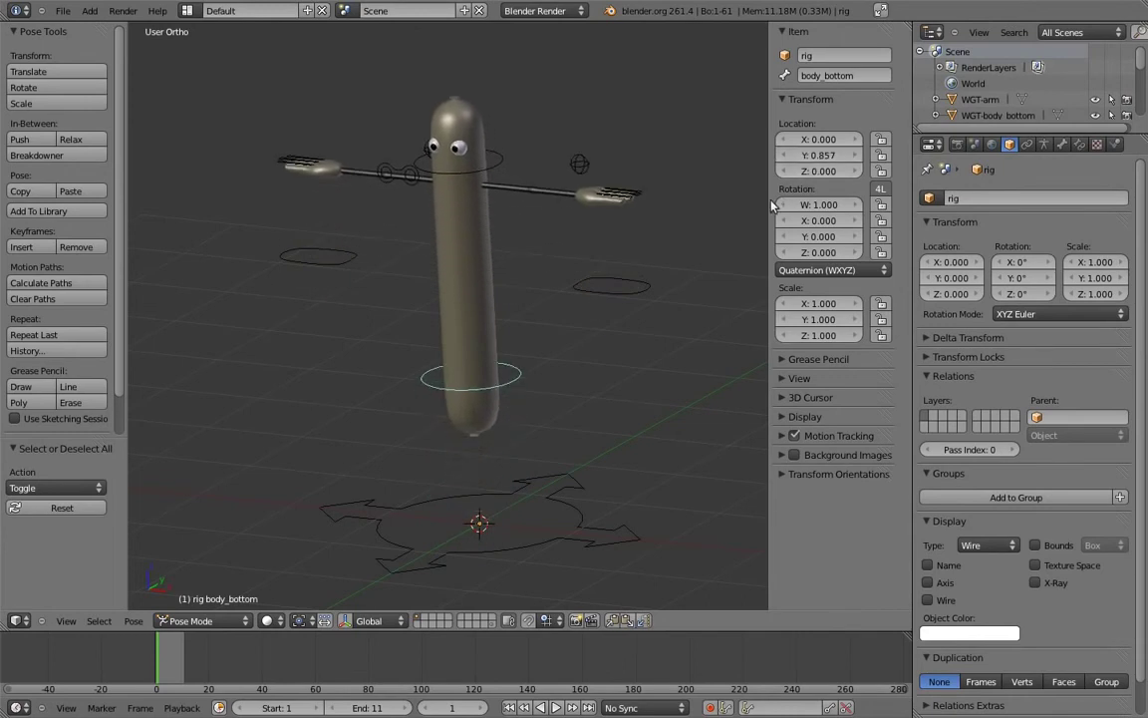
{"action": "right_click", "coordinate": [645, 287]}
{"action": "mouse_move", "coordinate": [809, 156]}
{"action": "left_mouse_down"}
{"action": "mouse_move", "coordinate": [827, 157]}
{"action": "mouse_move", "coordinate": [802, 158]}
{"action": "mouse_move", "coordinate": [813, 157]}
{"action": "left_mouse_up"}
{"action": "right_click", "coordinate": [309, 239]}
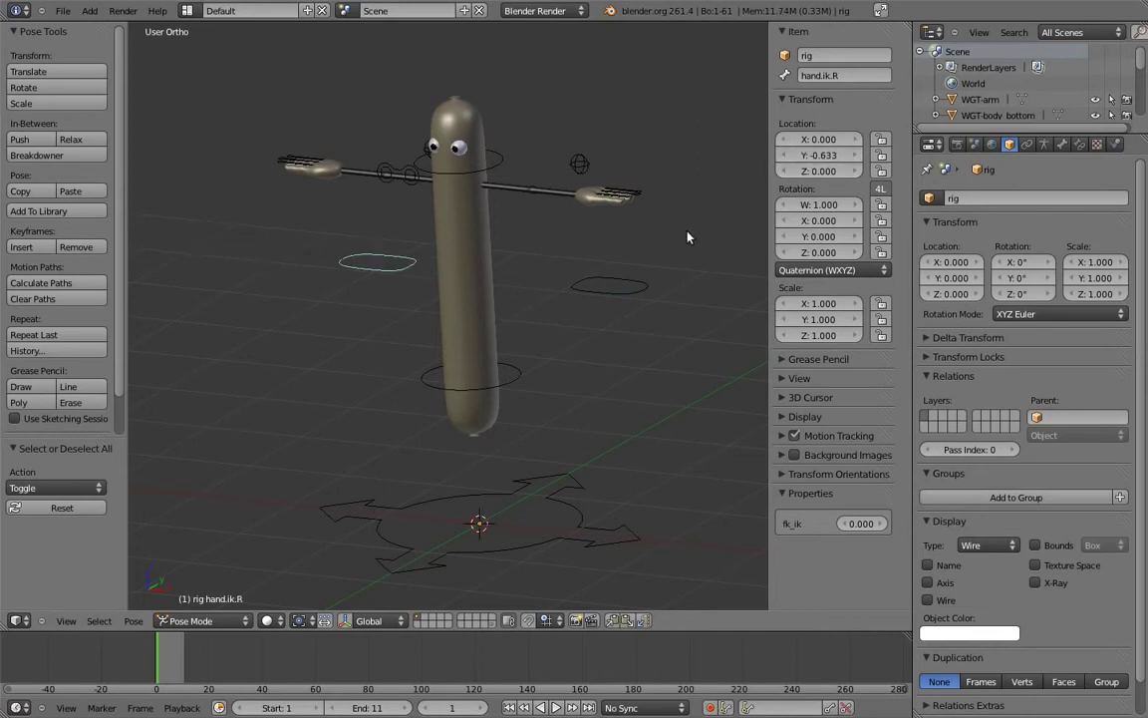
{"action": "right_click", "coordinate": [547, 488]}
{"action": "left_click_drag", "start_coordinate": [817, 157], "coordinate": [801, 181]}
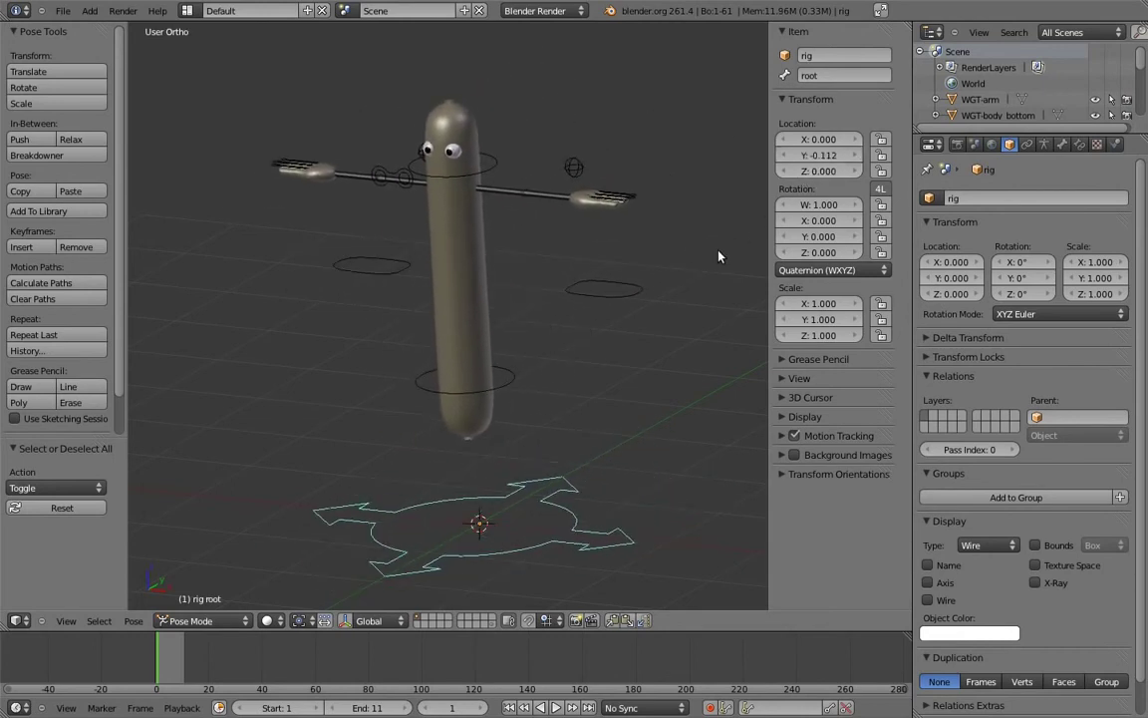
Step: Clear the location, rotation and scale of all the rig's pose bones
{"action": "key", "text": "a"}
{"action": "key", "text": "a"}
{"action": "key", "text": "alt+g"}
{"action": "key", "text": "alt+r"}
{"action": "key", "text": "alt+s"}
{"action": "key", "text": "a"}
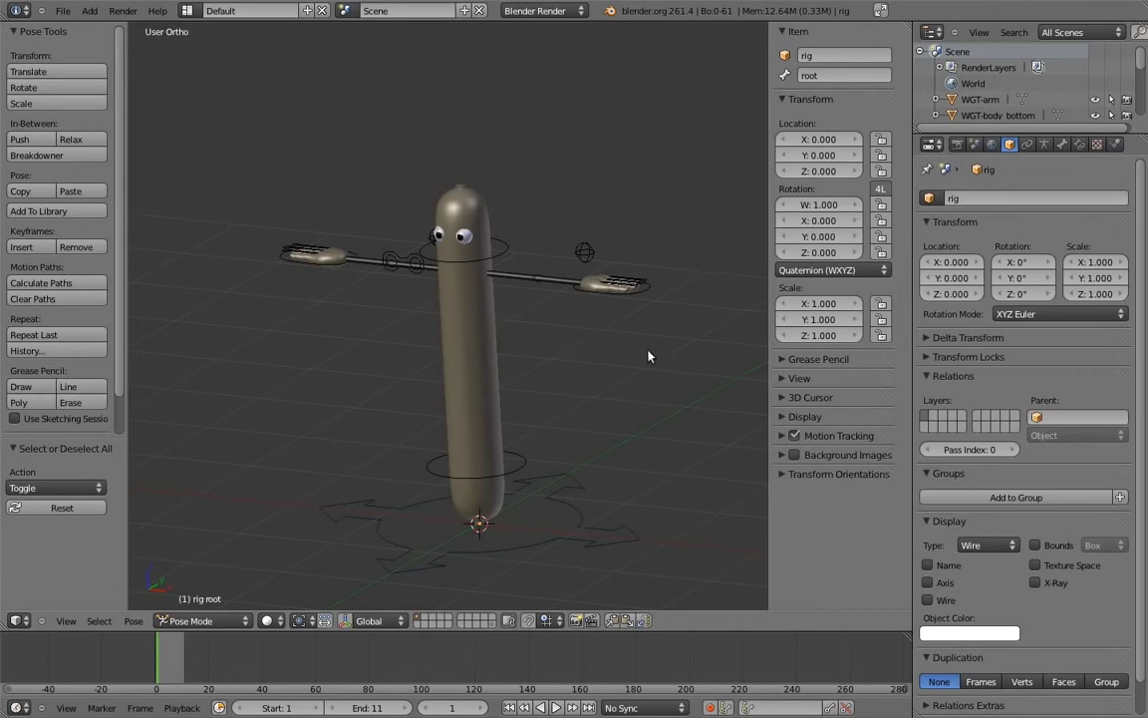
Step: Turn off Local Location for the body_bottom, hand.ik.L and hand.ik.R bones
{"action": "right_click", "coordinate": [527, 465]}
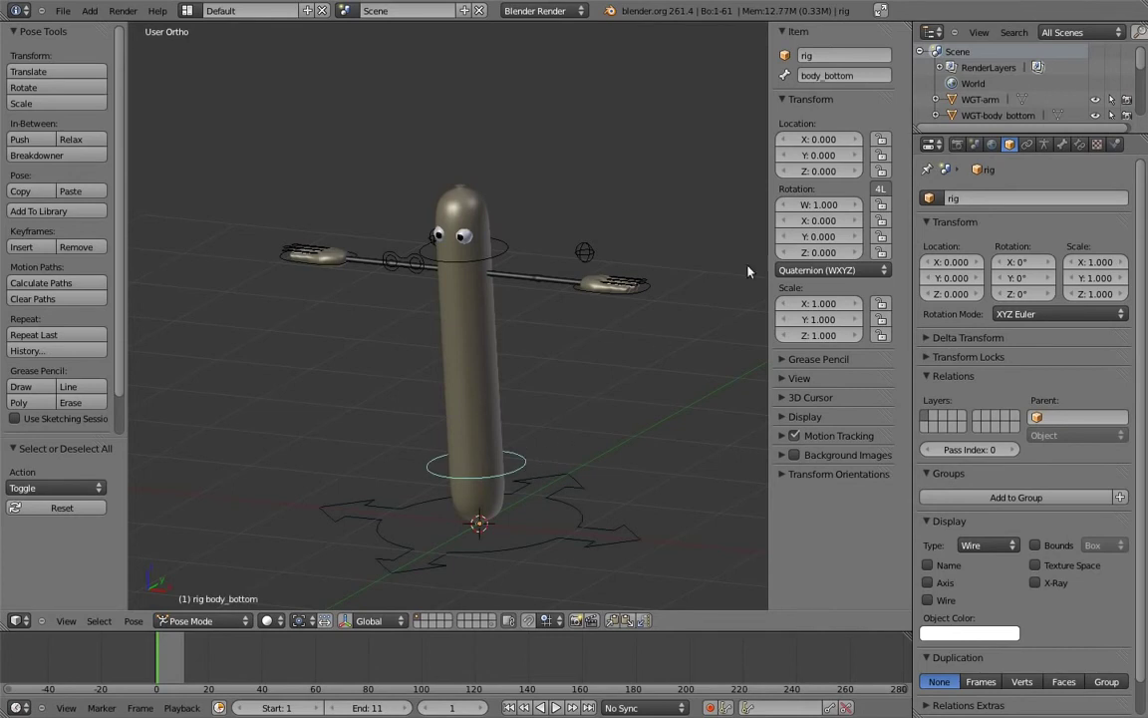
{"action": "left_click", "coordinate": [1061, 145]}
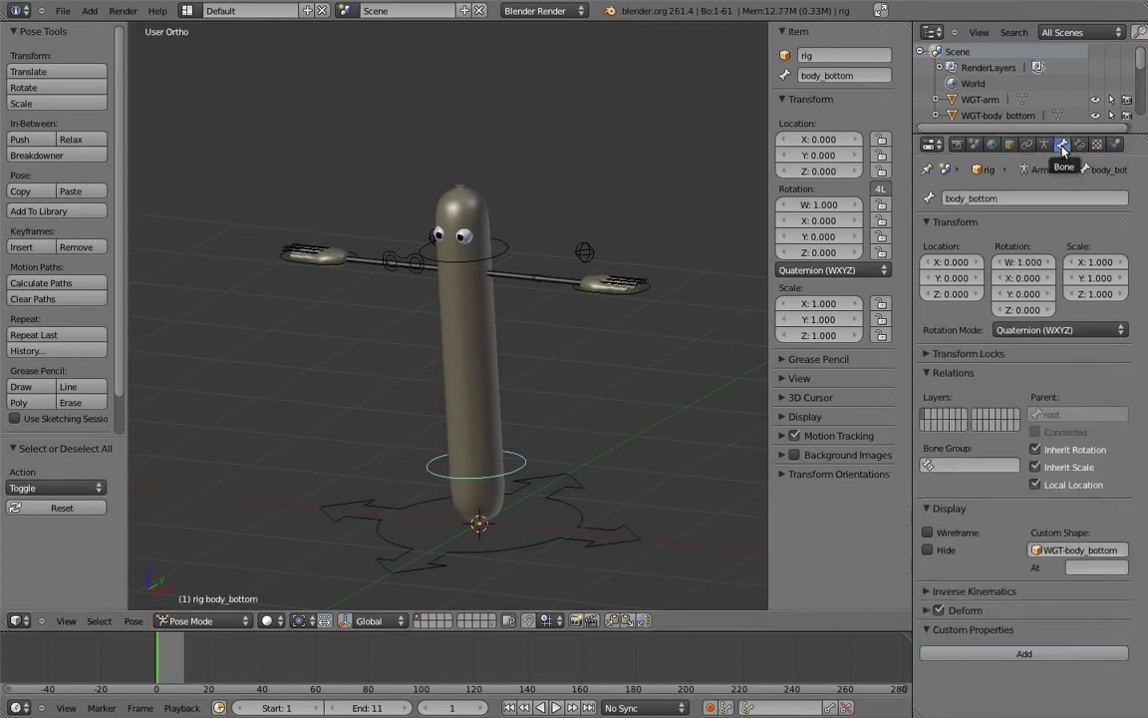
{"action": "left_click", "coordinate": [1065, 485]}
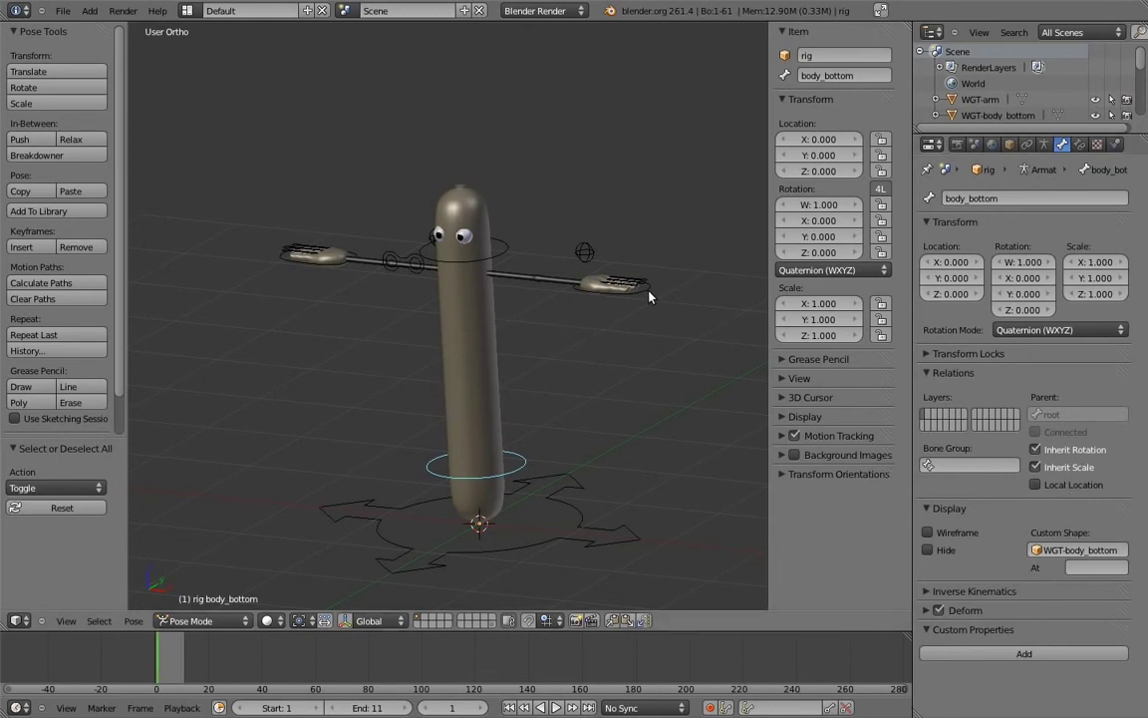
{"action": "right_click", "coordinate": [611, 286]}
{"action": "right_click", "coordinate": [336, 271]}
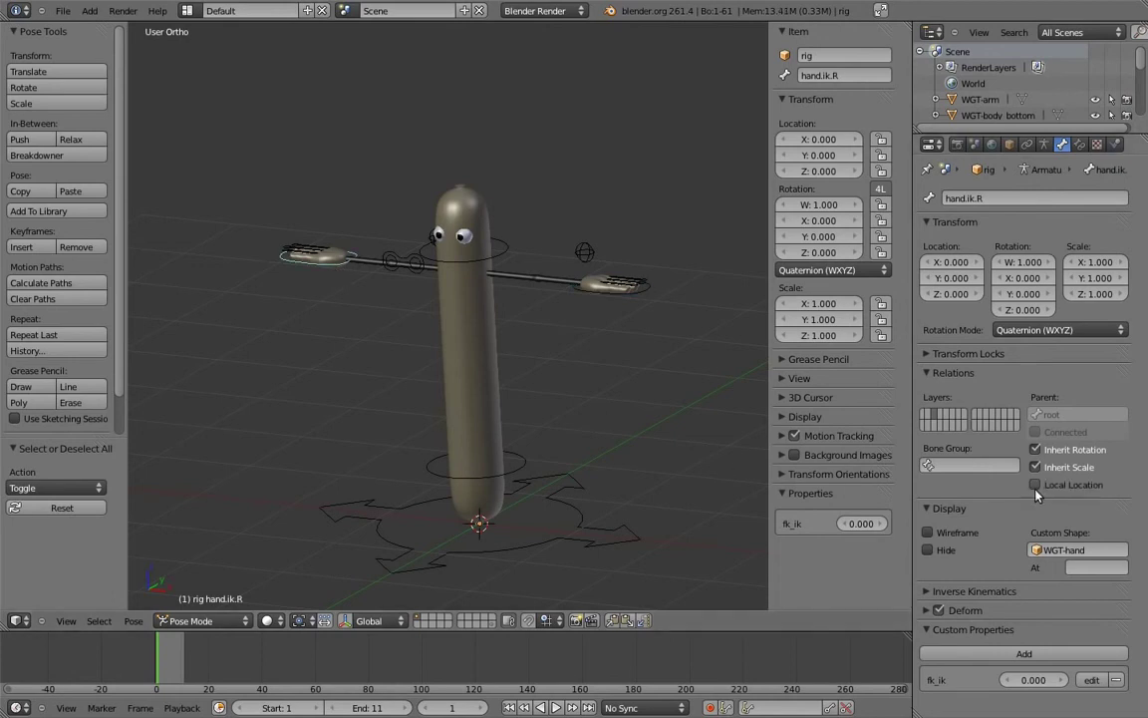
Step: Test the Y location of body_bottom and the two hand IK controls with Local Location off
{"action": "right_click", "coordinate": [525, 456]}
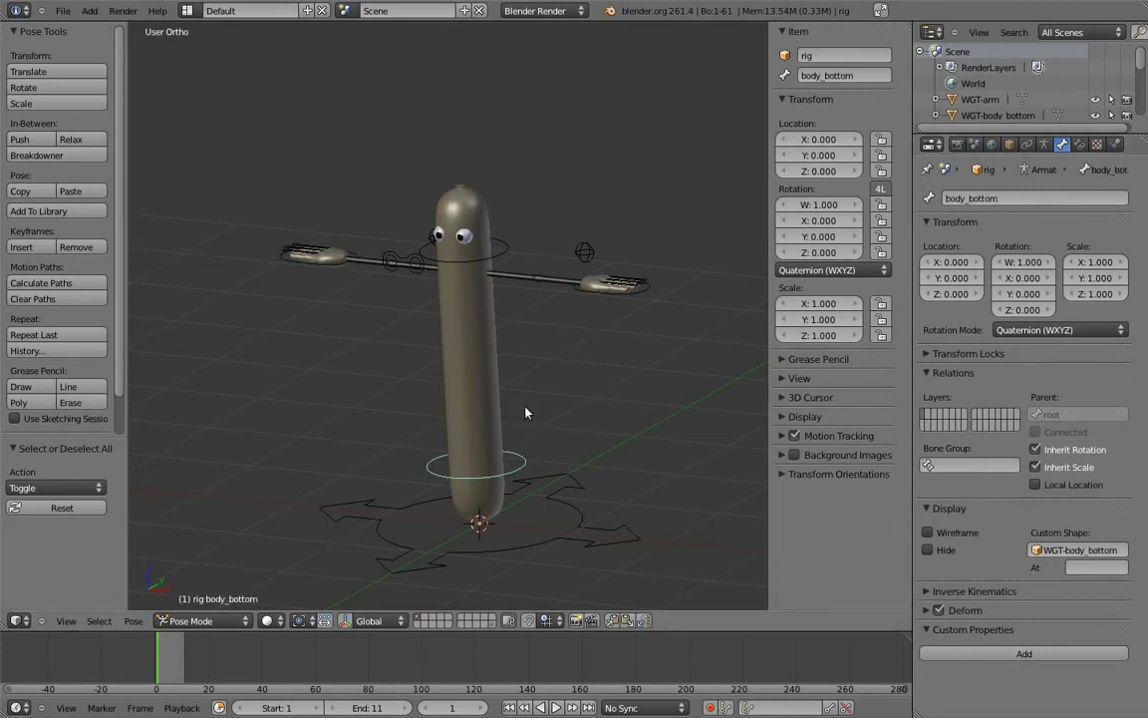
{"action": "left_click_drag", "start_coordinate": [809, 155], "coordinate": [841, 157]}
{"action": "right_click", "coordinate": [641, 296]}
{"action": "right_click", "coordinate": [344, 259]}
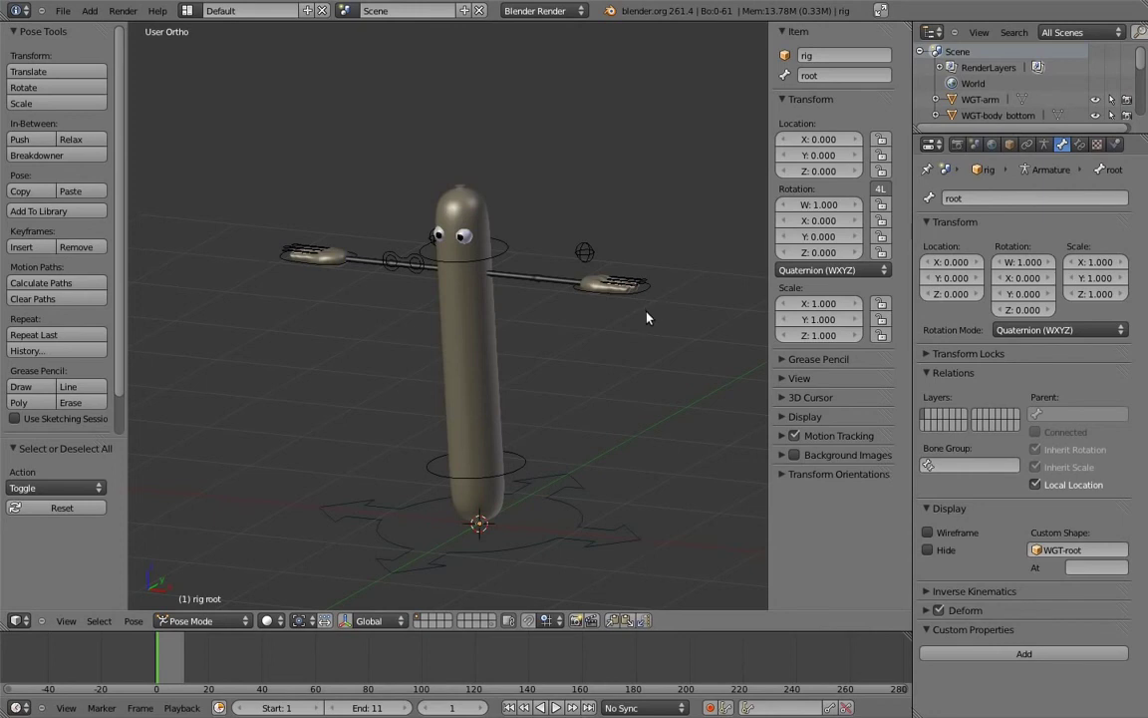
Step: Pose the body in front view by rotating body_bottom about 40.17° and body_top about -30.56°
{"action": "right_click", "coordinate": [518, 465]}
{"action": "key", "text": "KP_1"}
{"action": "middle_click_drag", "start_coordinate": [526, 371], "coordinate": [578, 372], "text": "shift"}
{"action": "key", "text": "r"}
{"action": "left_click", "coordinate": [662, 366]}
{"action": "right_click", "coordinate": [643, 285]}
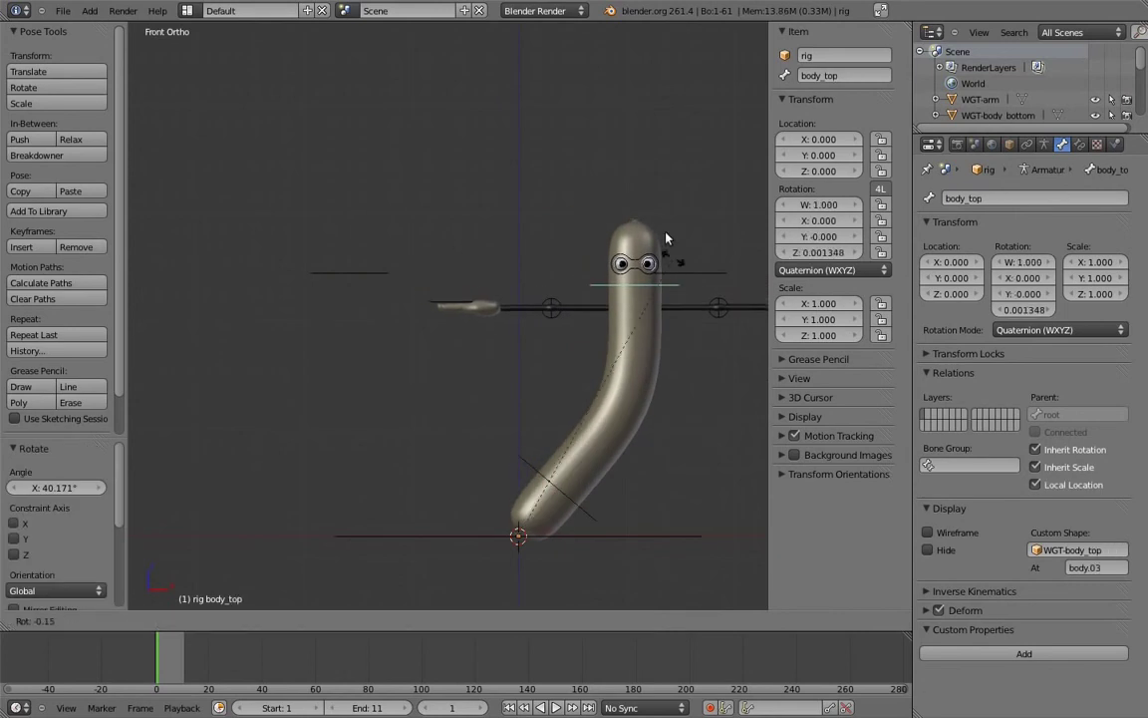
{"action": "key", "text": "r"}
{"action": "left_click", "coordinate": [501, 263]}
Step: Set the fk_ik property of hand.ik.L to 1.000
{"action": "right_click", "coordinate": [692, 274]}
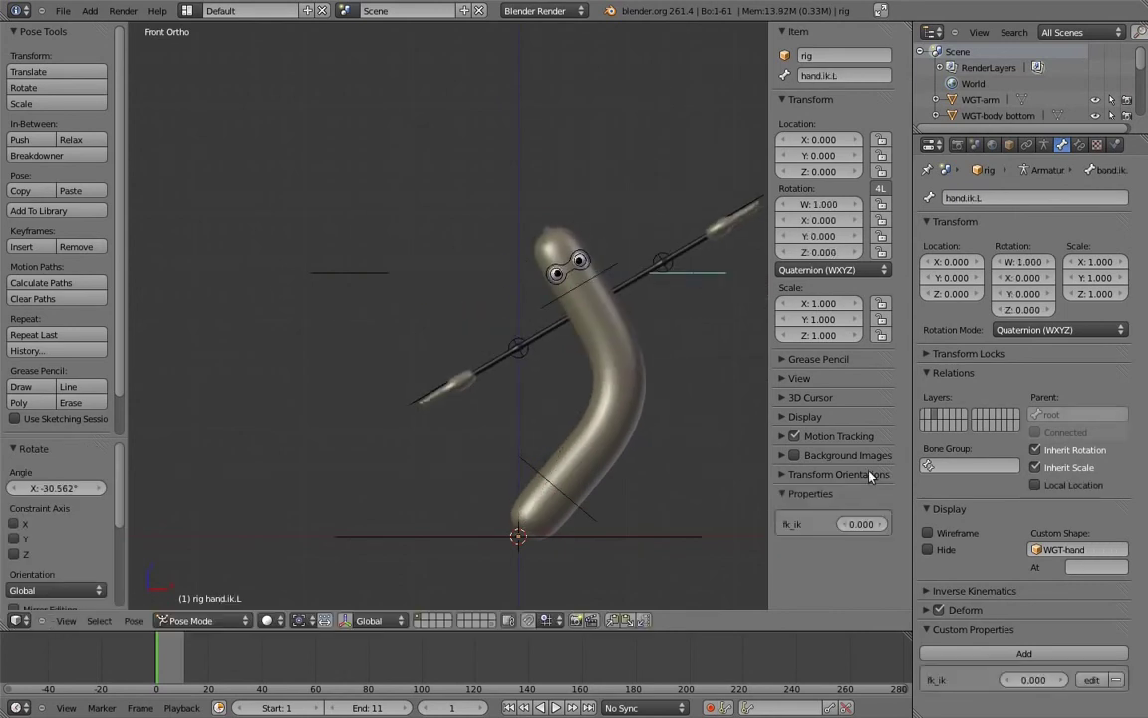
{"action": "left_click_drag", "start_coordinate": [856, 527], "coordinate": [1097, 527]}
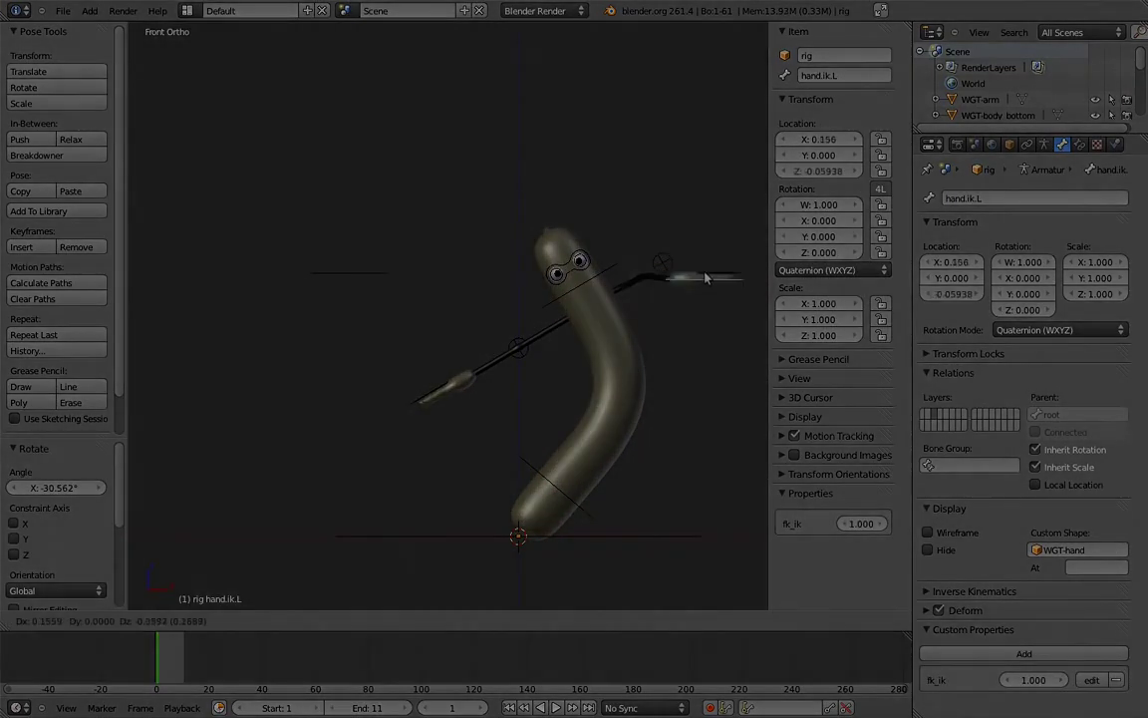